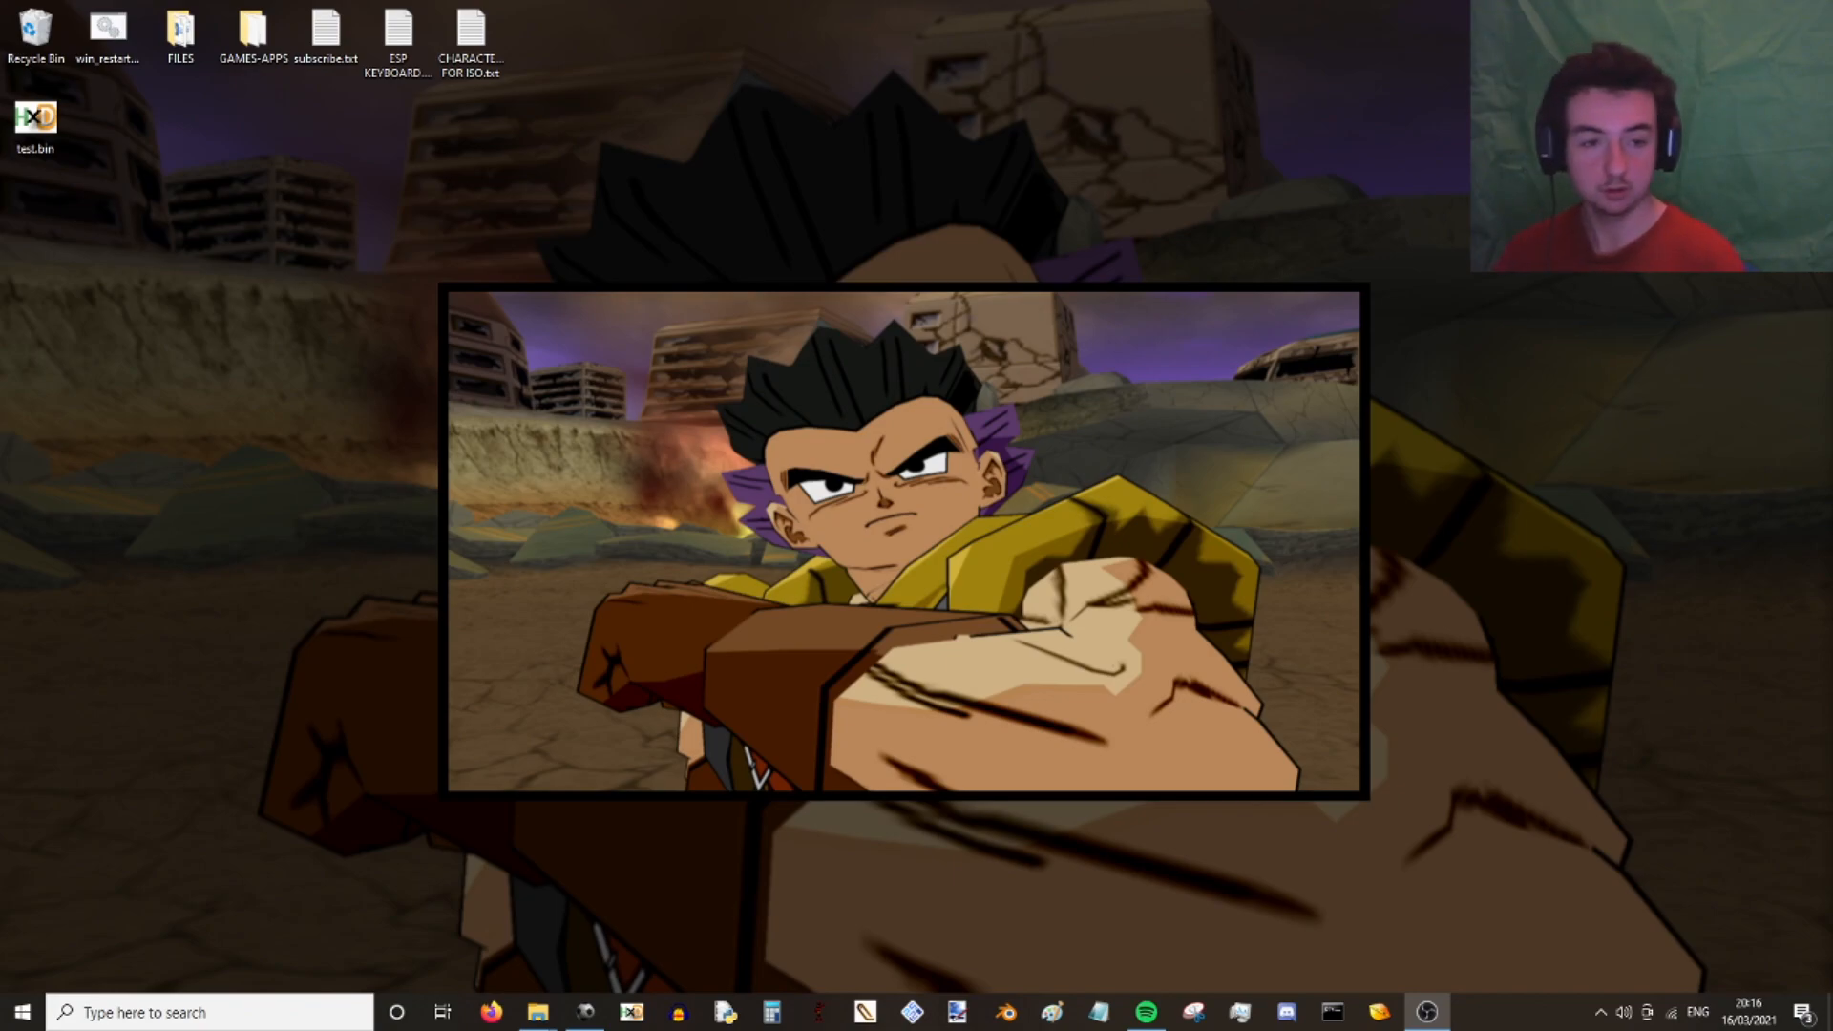
# - In File Explorer, go up to the Dragon Ball Raging Blast 2 root folder and browse back into PS3_GAME > USRDIR > data > PS3
pyautogui.hotkey('alt', 'Tab')
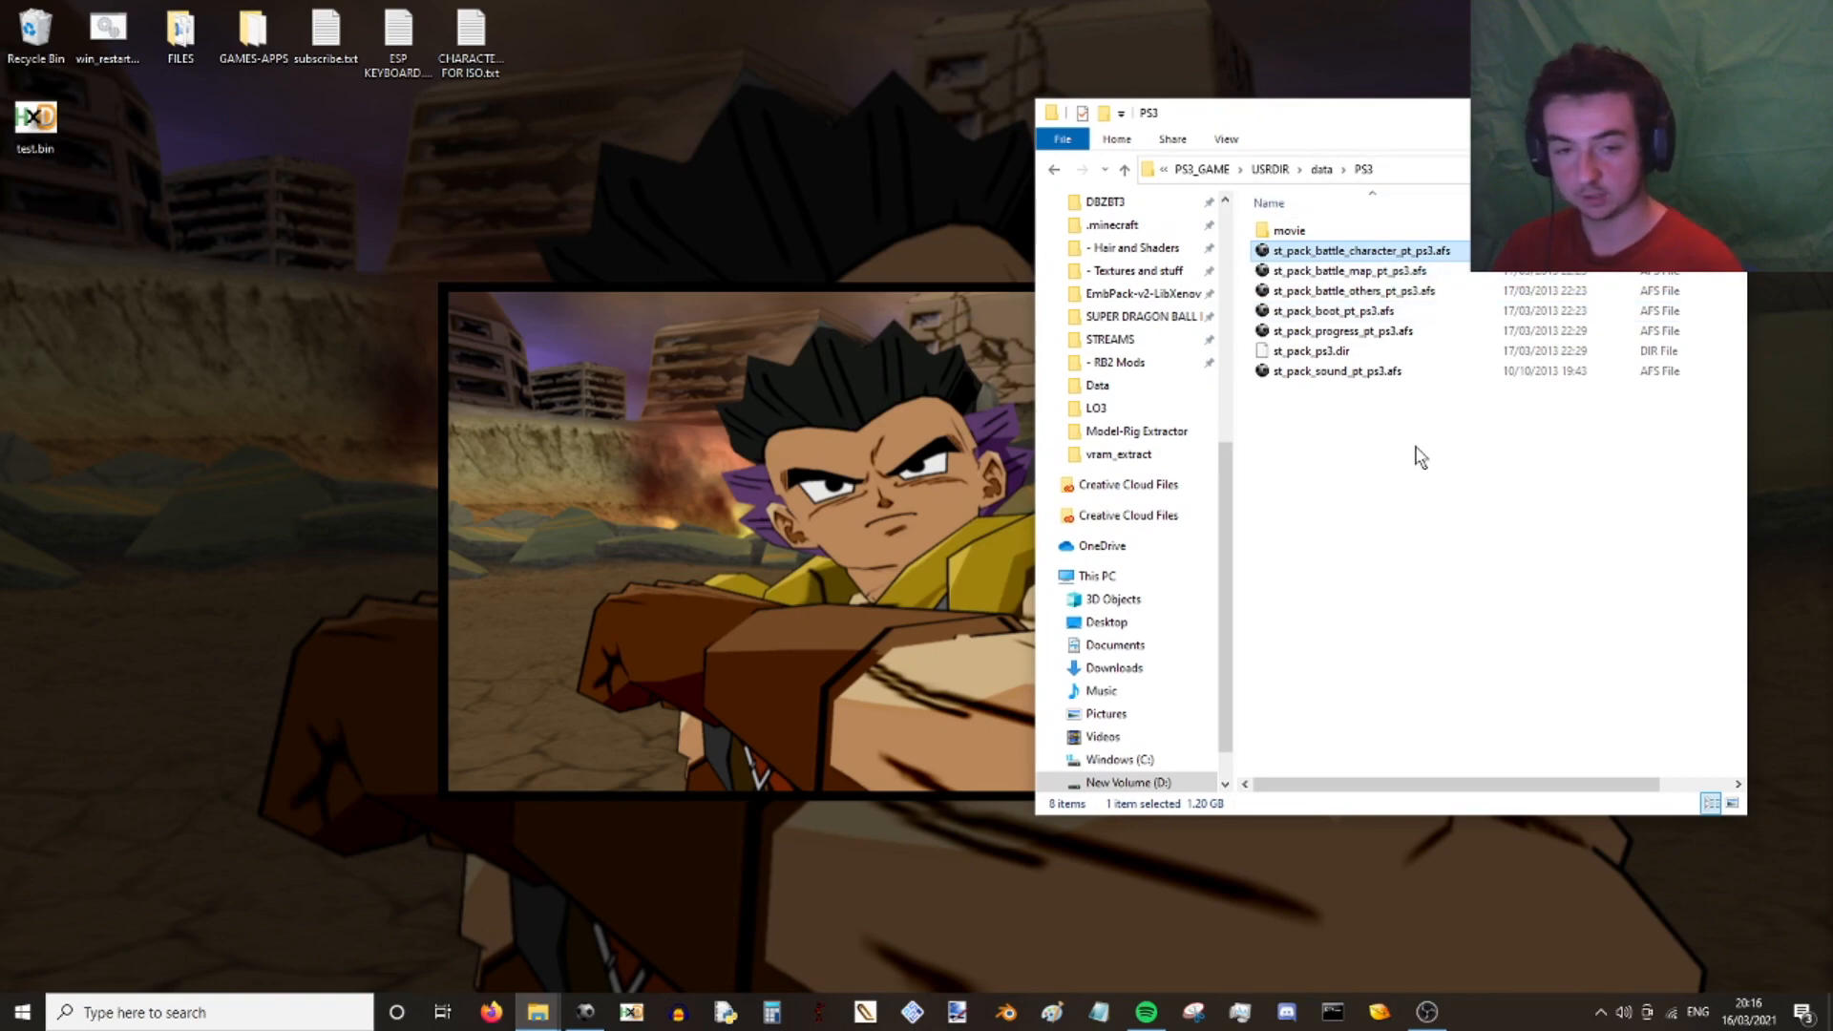
pyautogui.click(1204, 170)
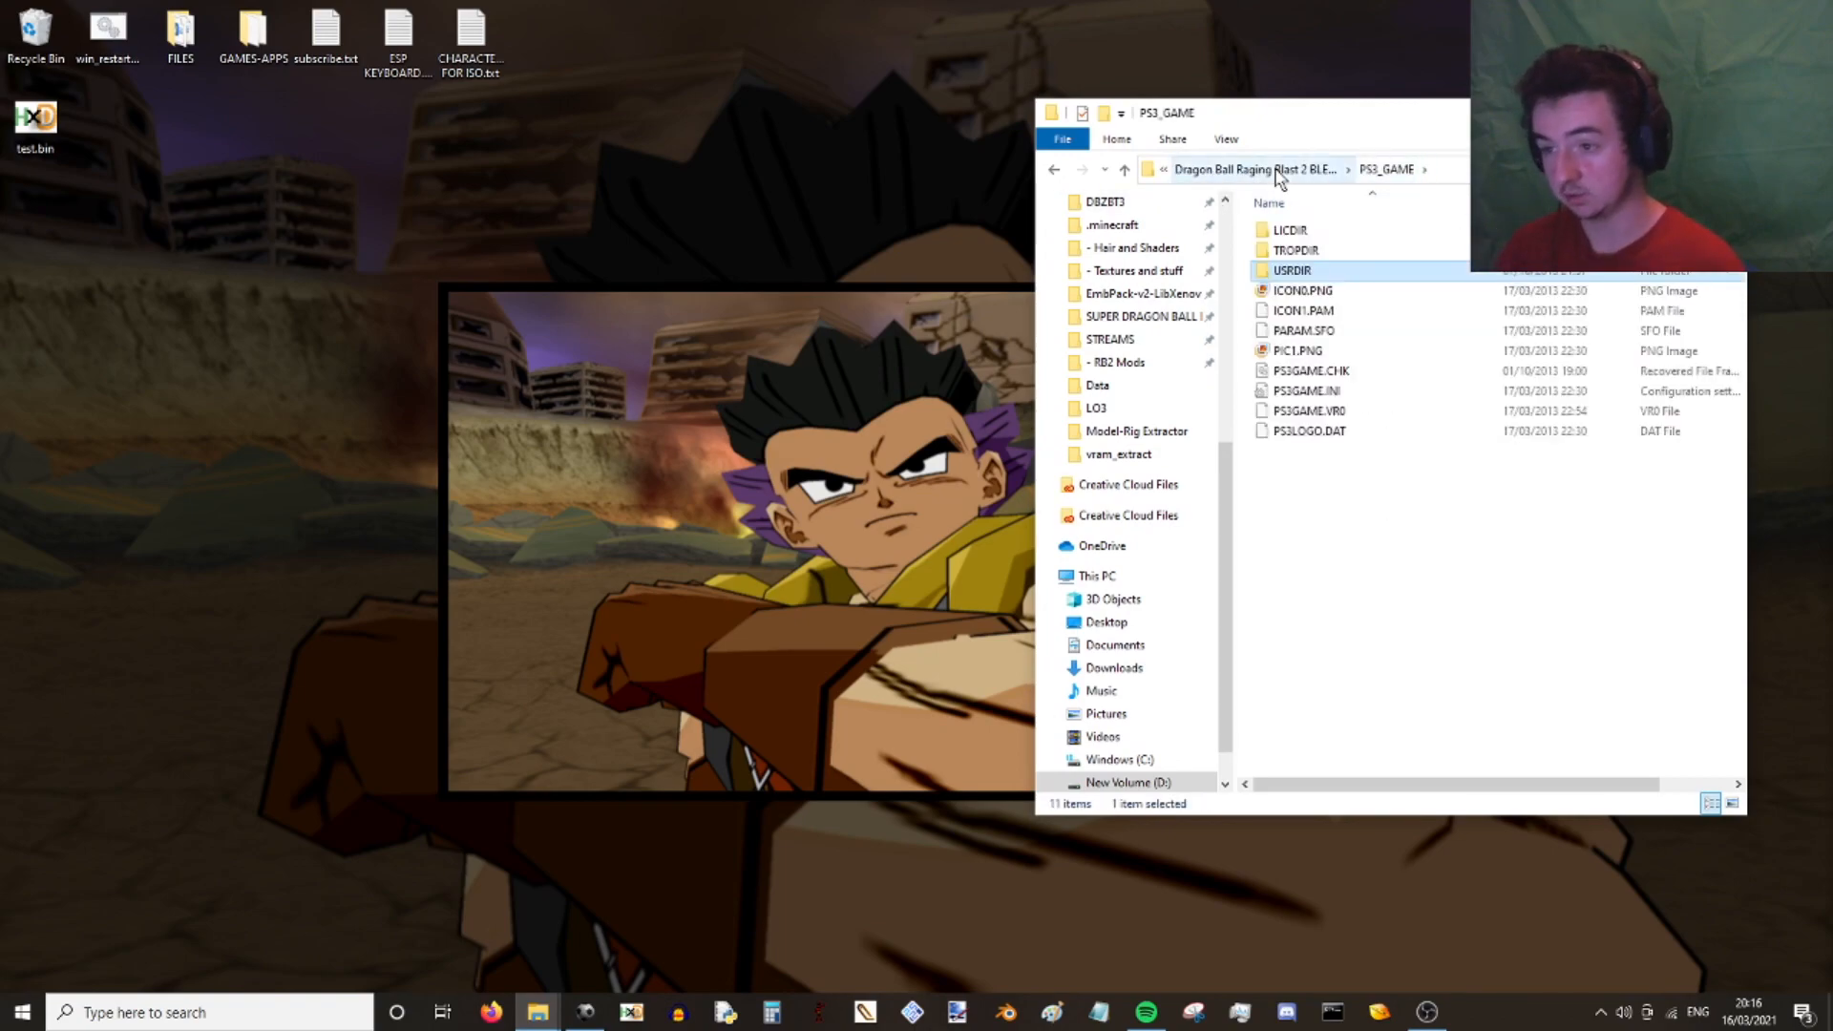
pyautogui.click(1274, 169)
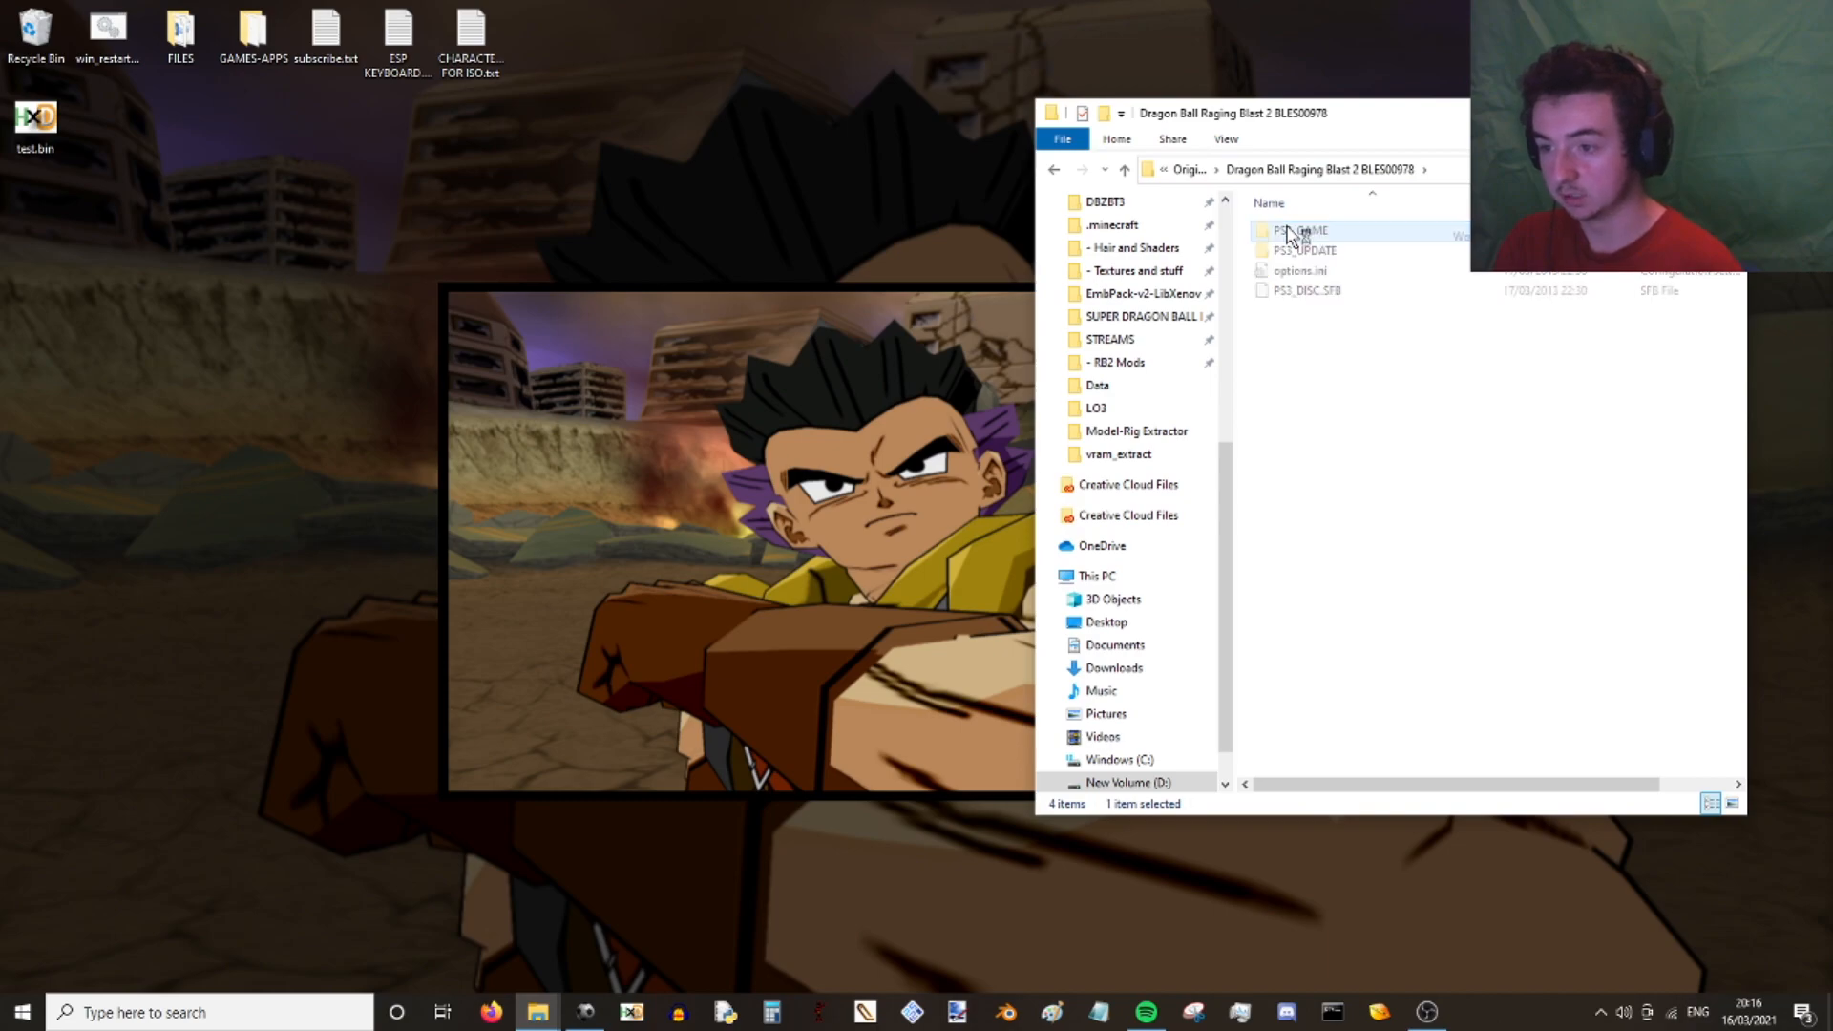
pyautogui.doubleClick(1298, 231)
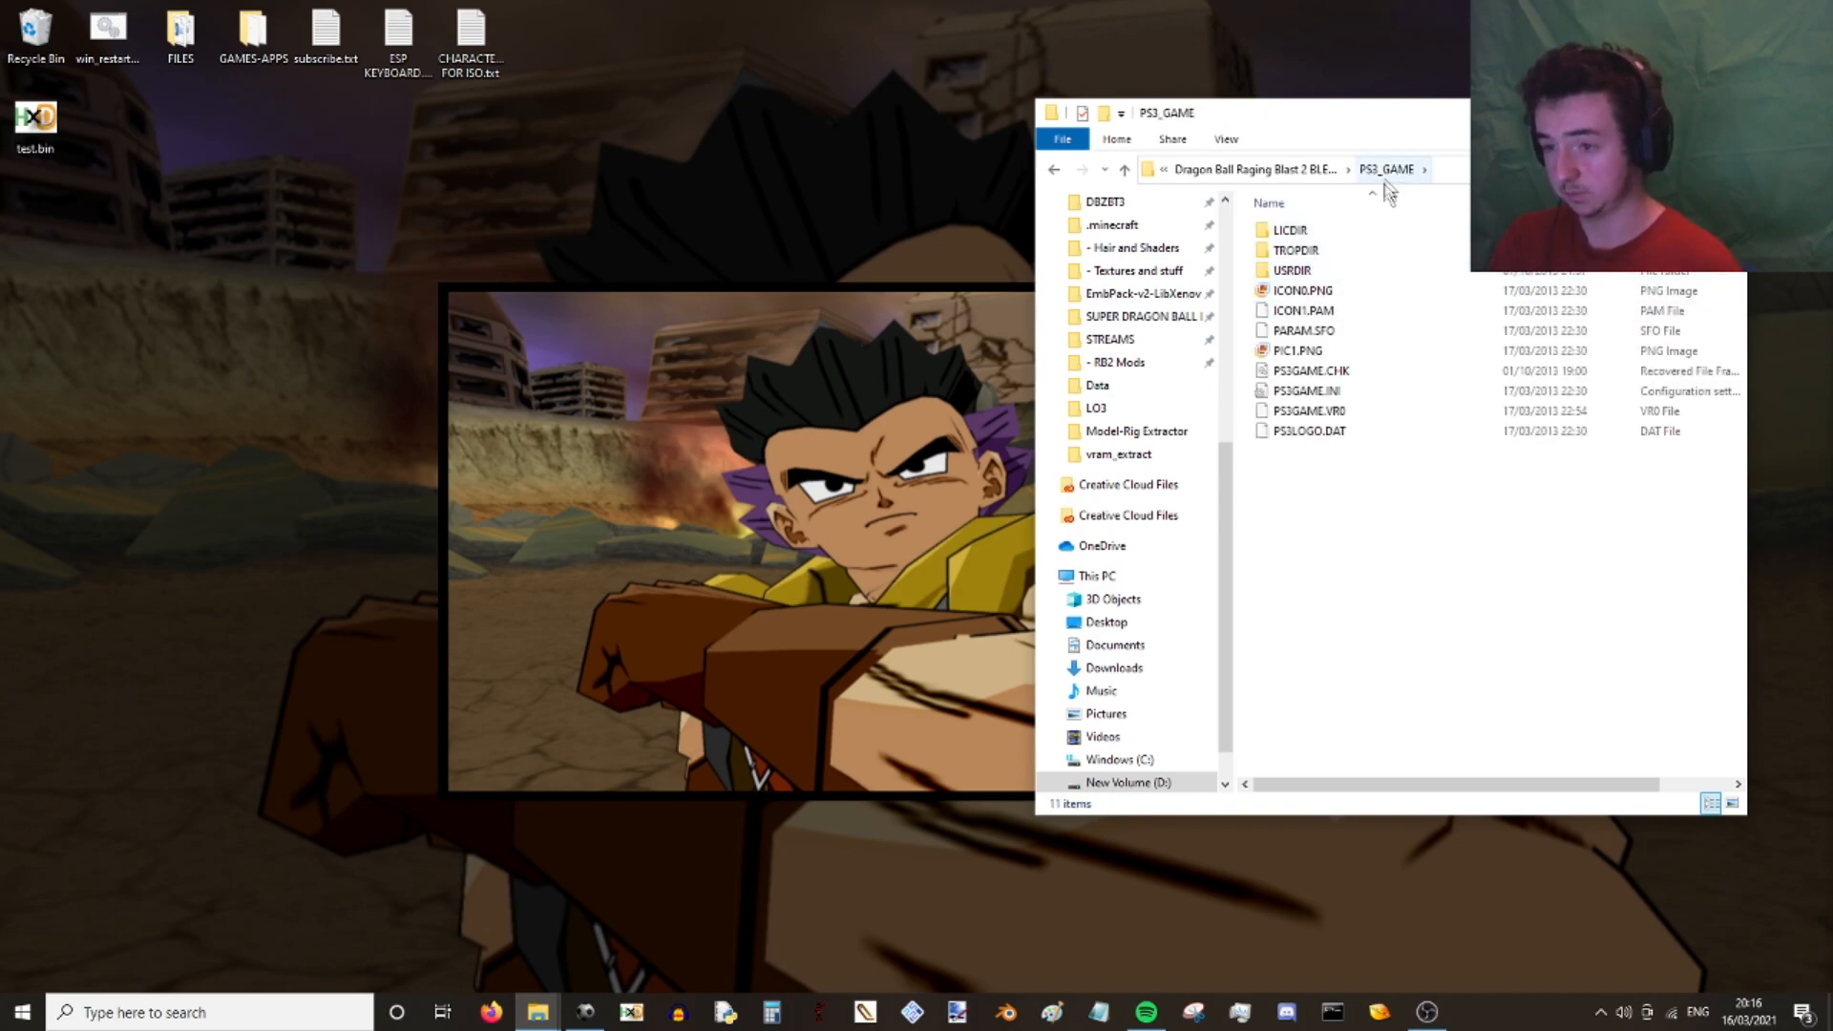
pyautogui.click(1304, 272)
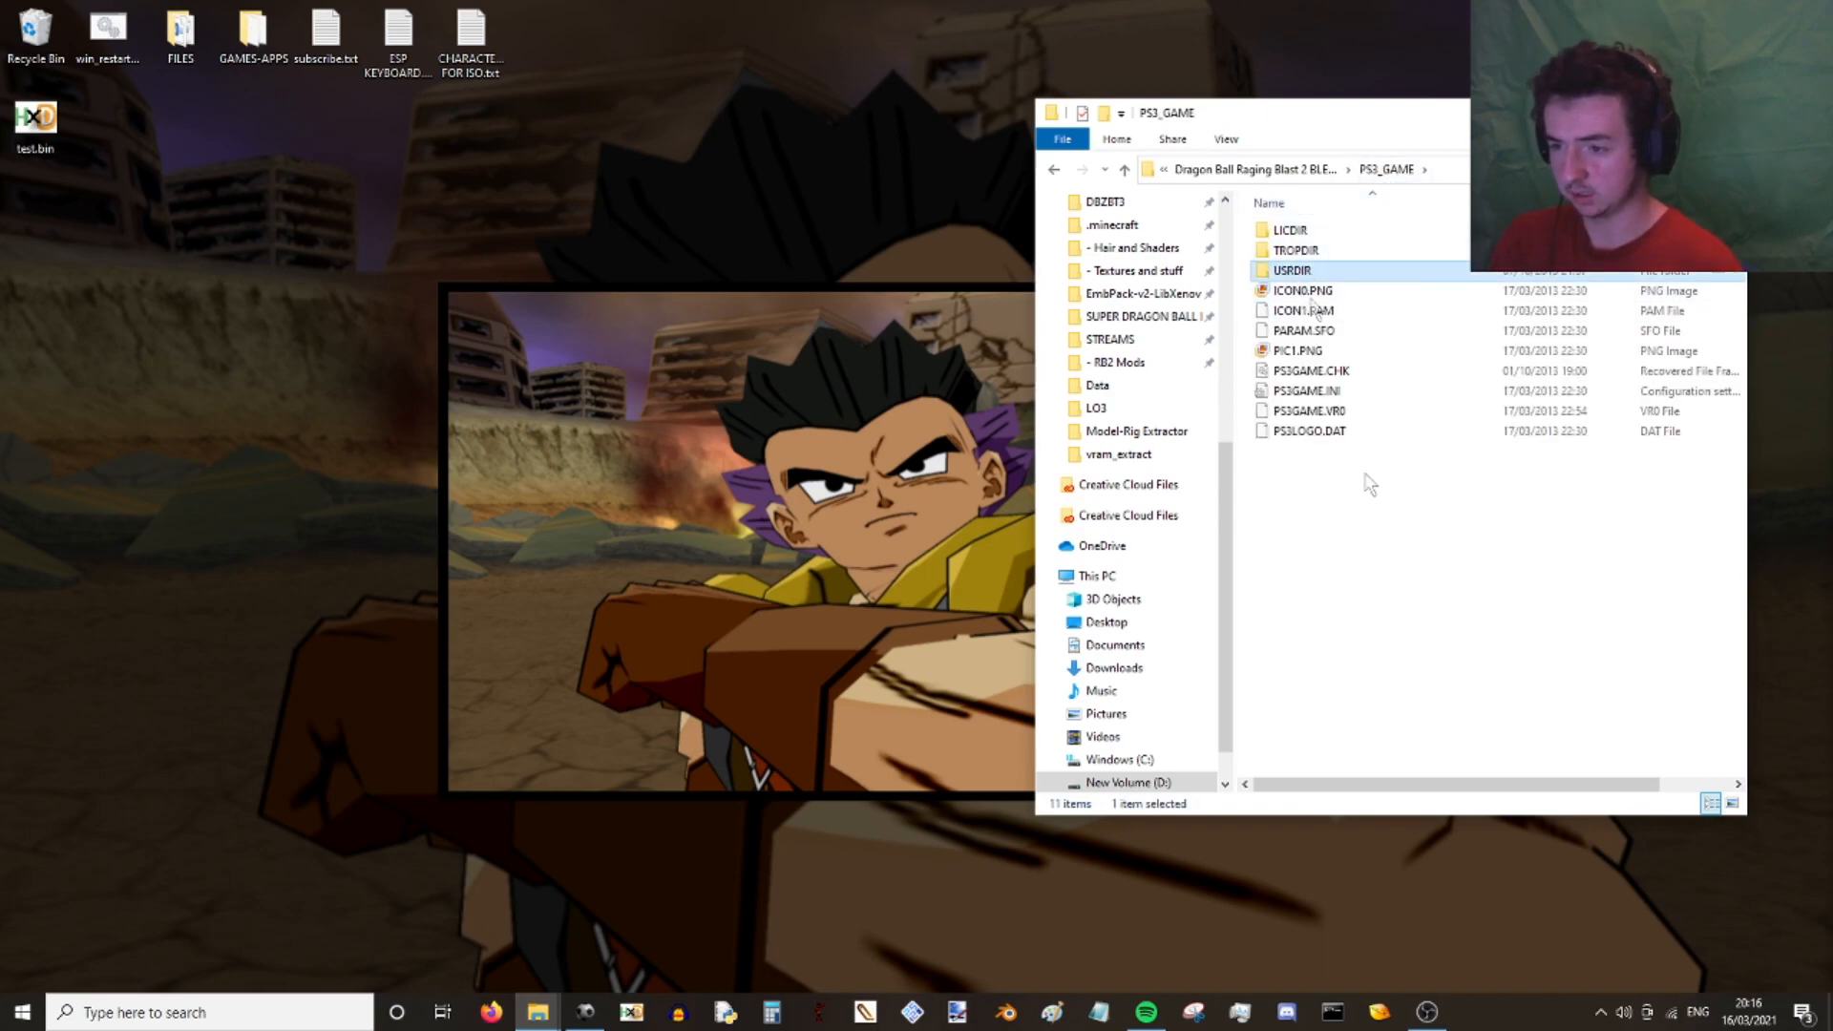
pyautogui.doubleClick(1308, 271)
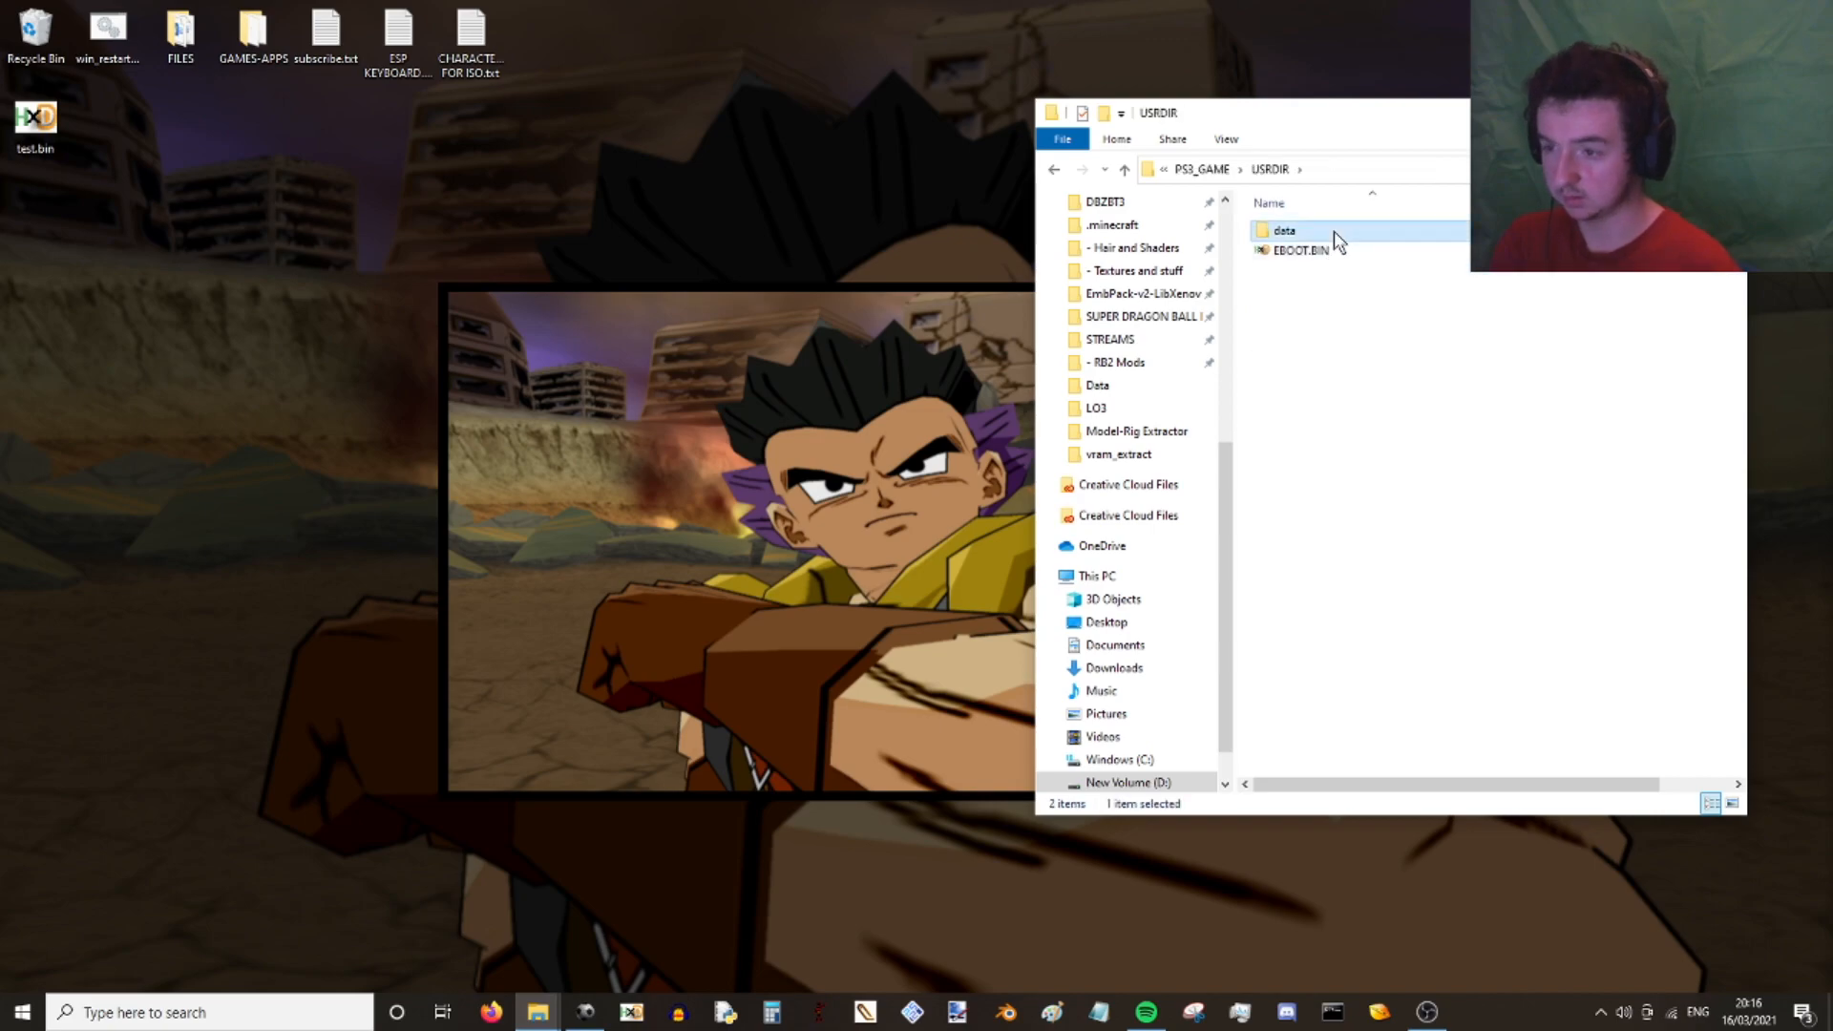
pyautogui.doubleClick(1333, 231)
pyautogui.doubleClick(1333, 227)
pyautogui.moveTo(1396, 494); pyautogui.dragTo(1342, 252)
pyautogui.click(1457, 514)
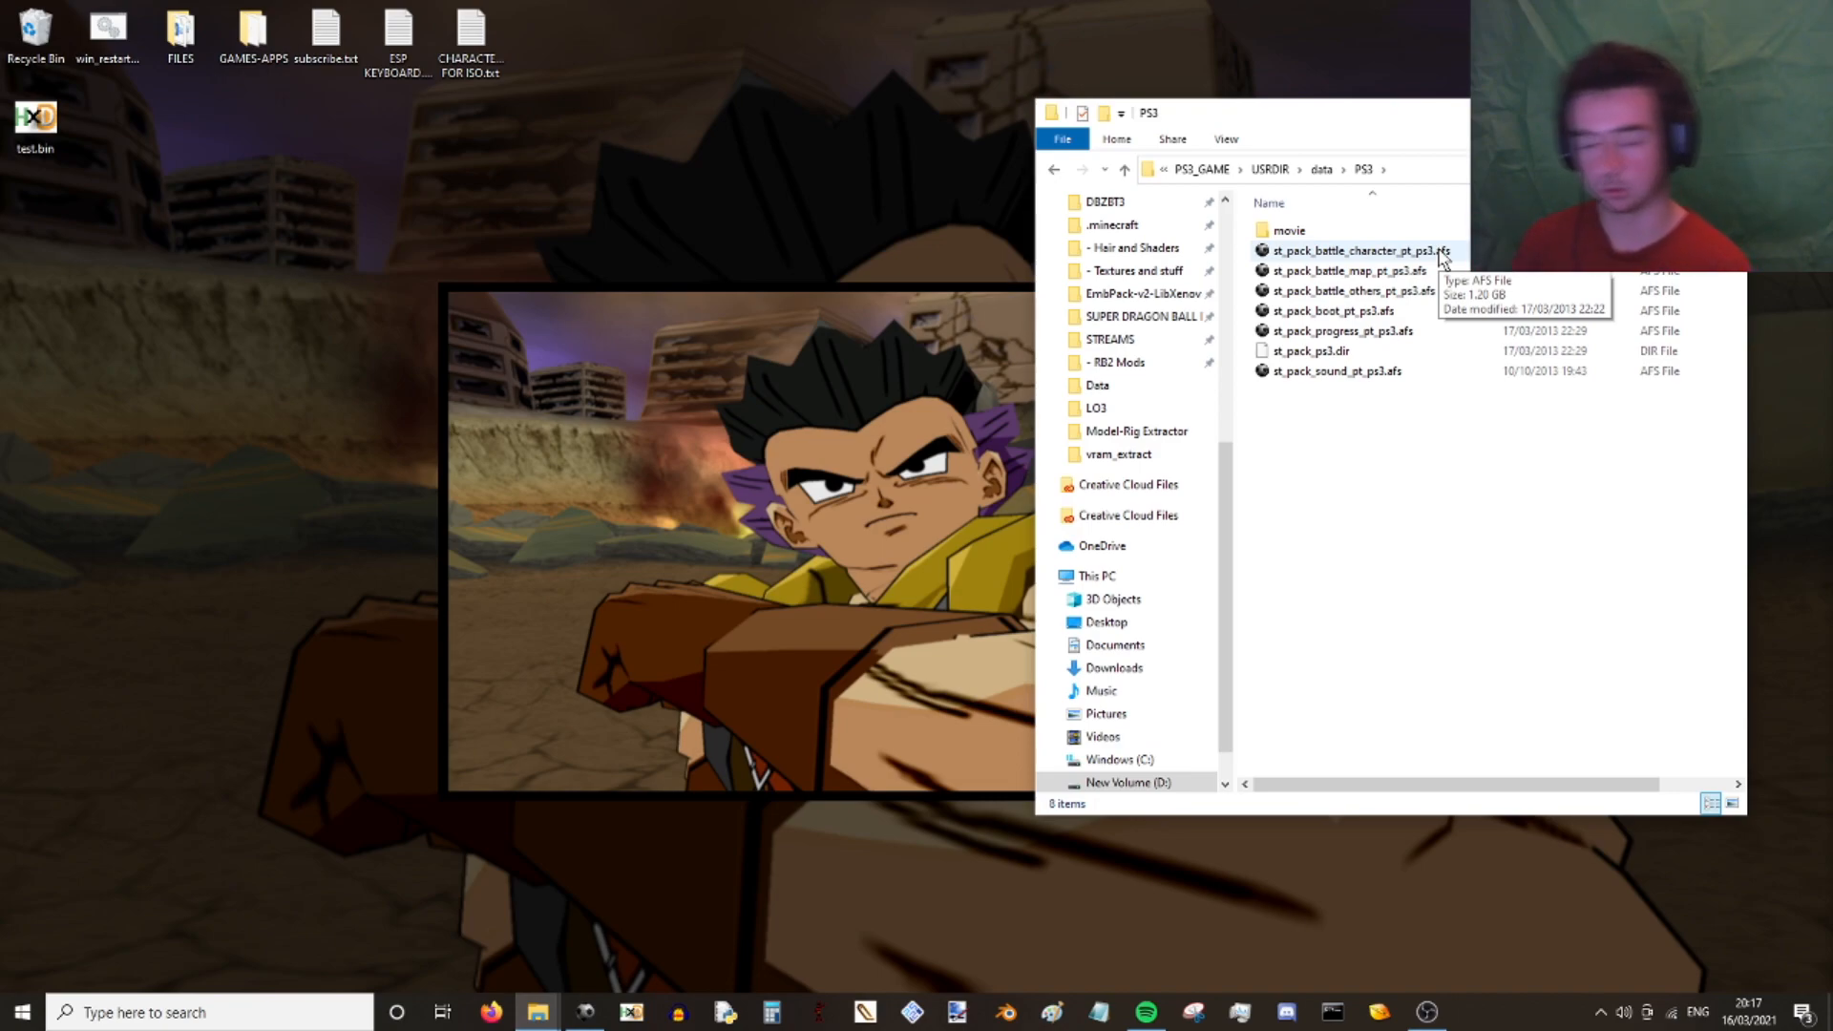
# - Switch to AFSExplorer and import the file name list Raging_Blast_2_filename.afl from the Tools folder
pyautogui.click(585, 1012)
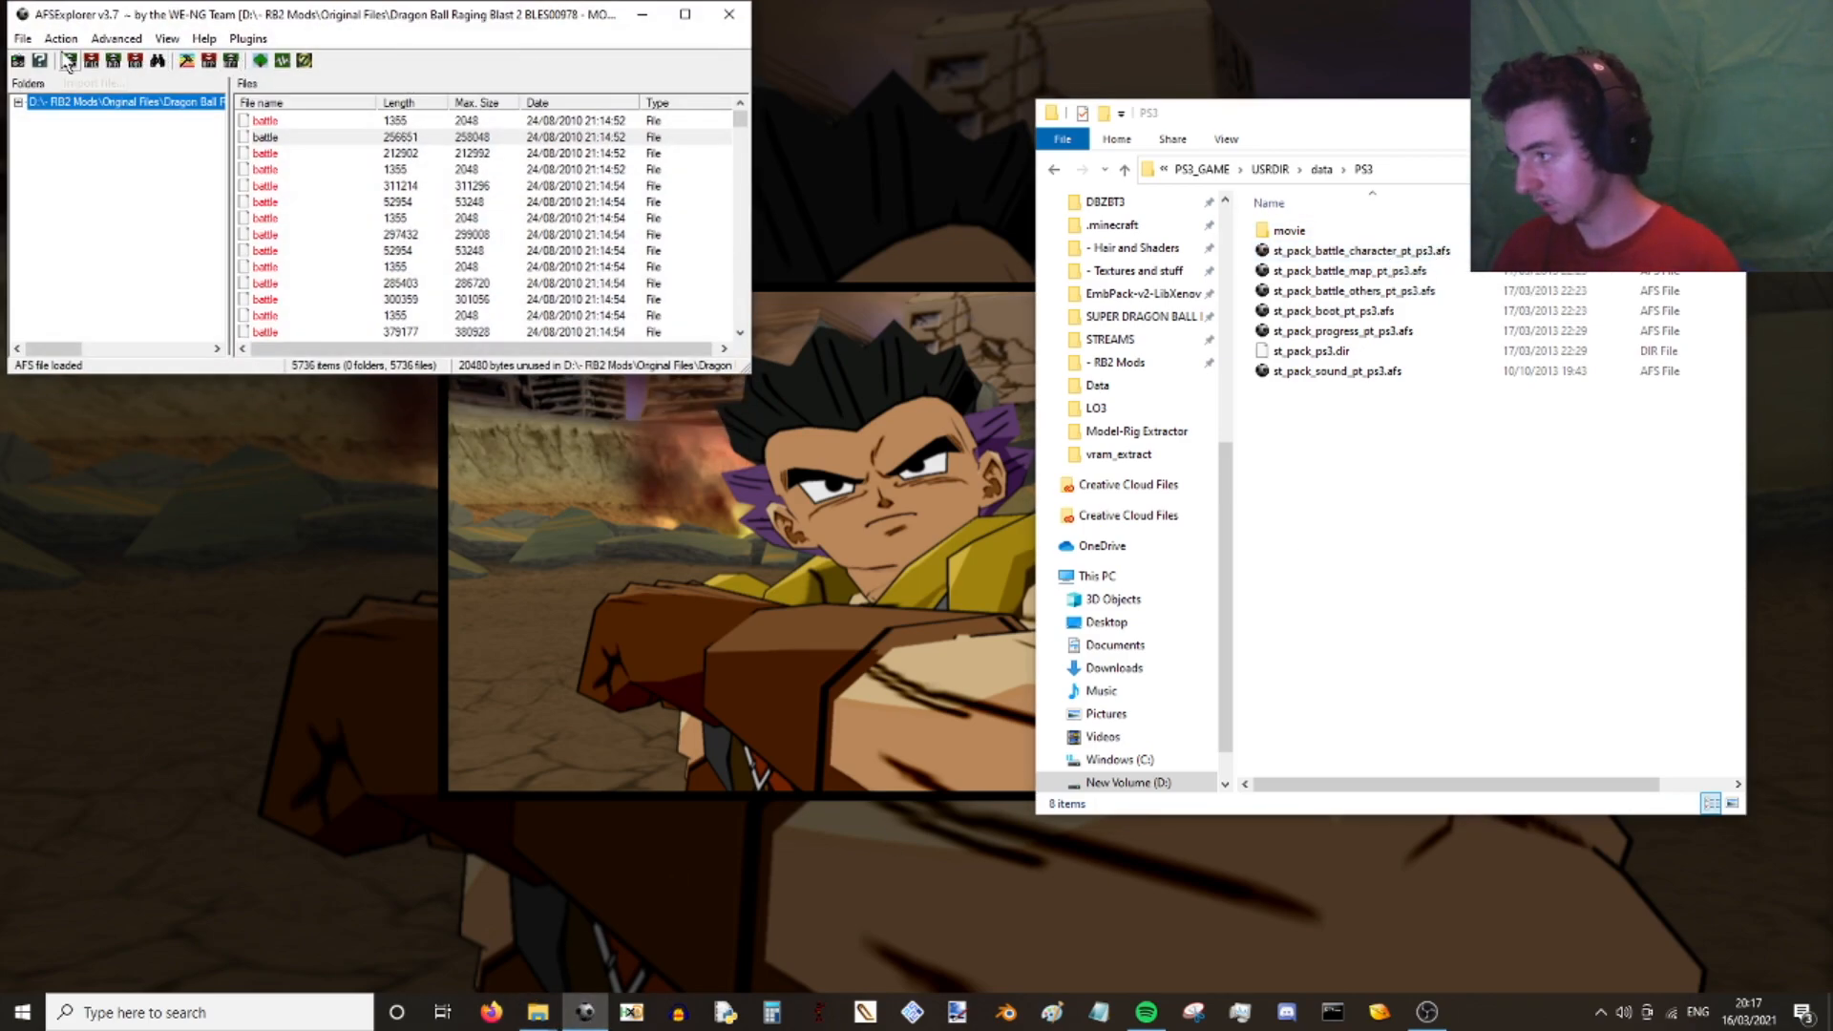
pyautogui.click(22, 38)
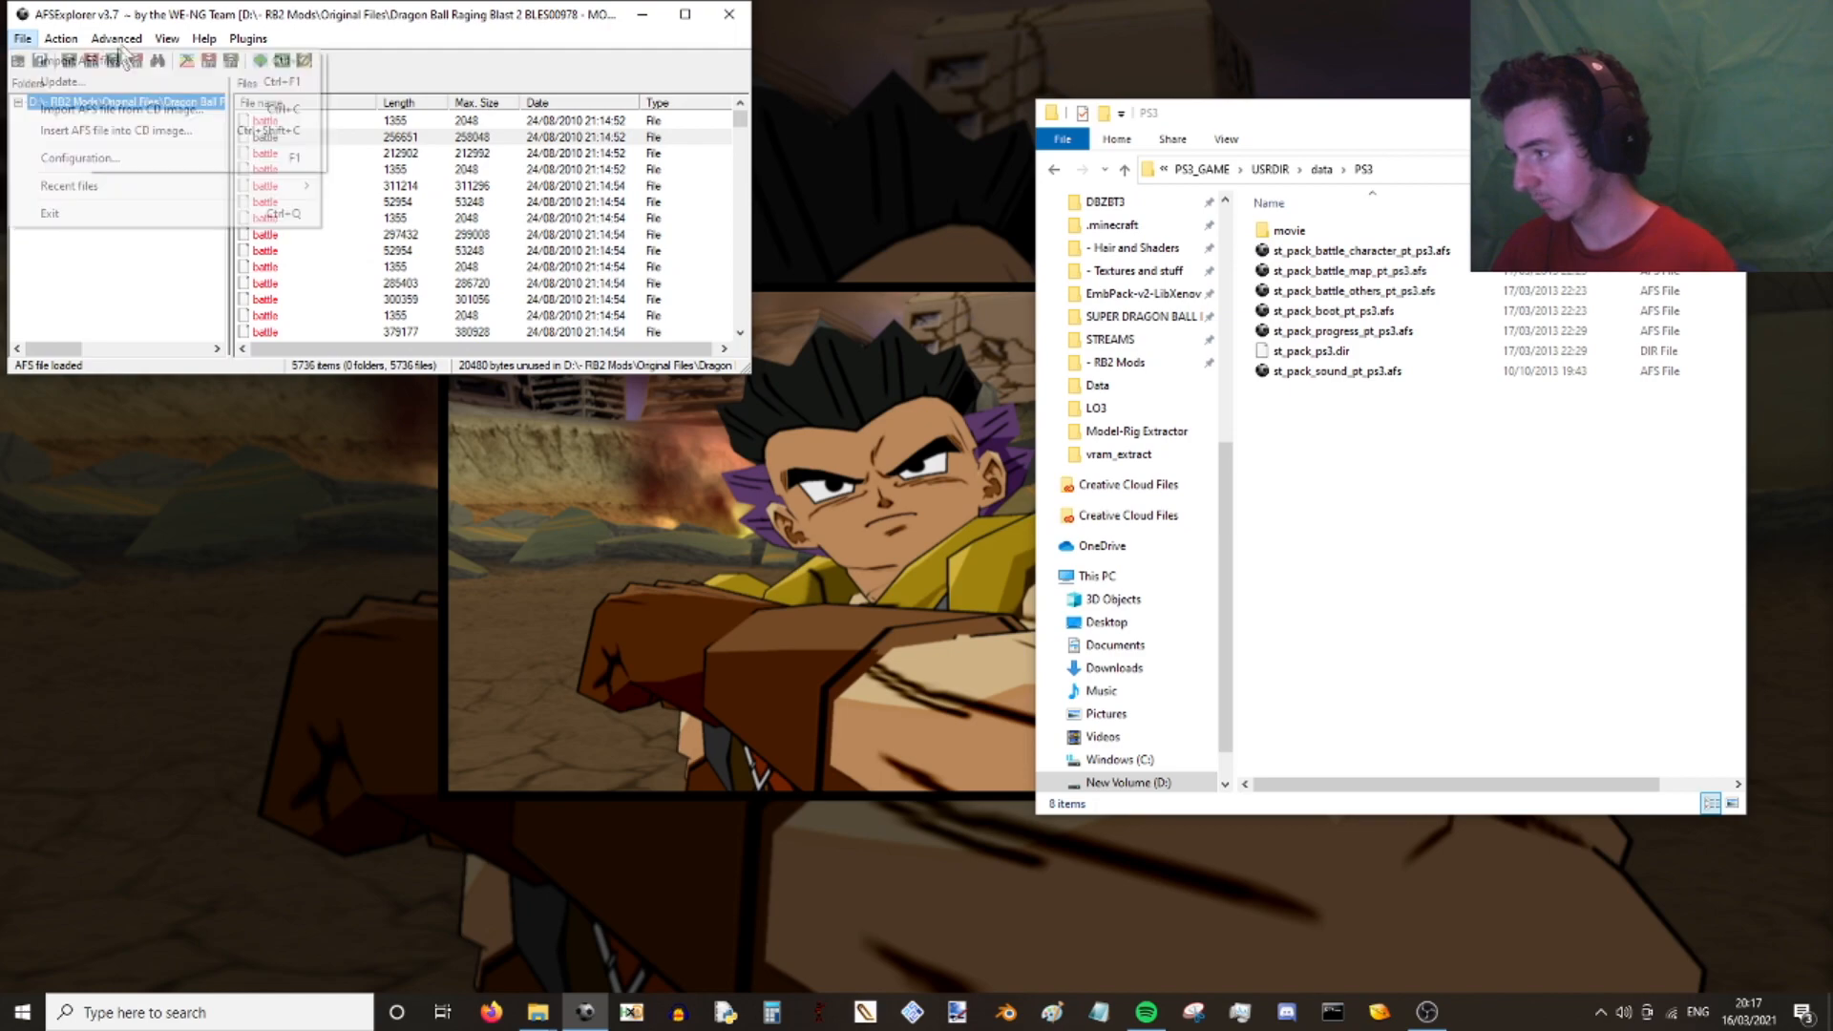
pyautogui.moveTo(117, 38)
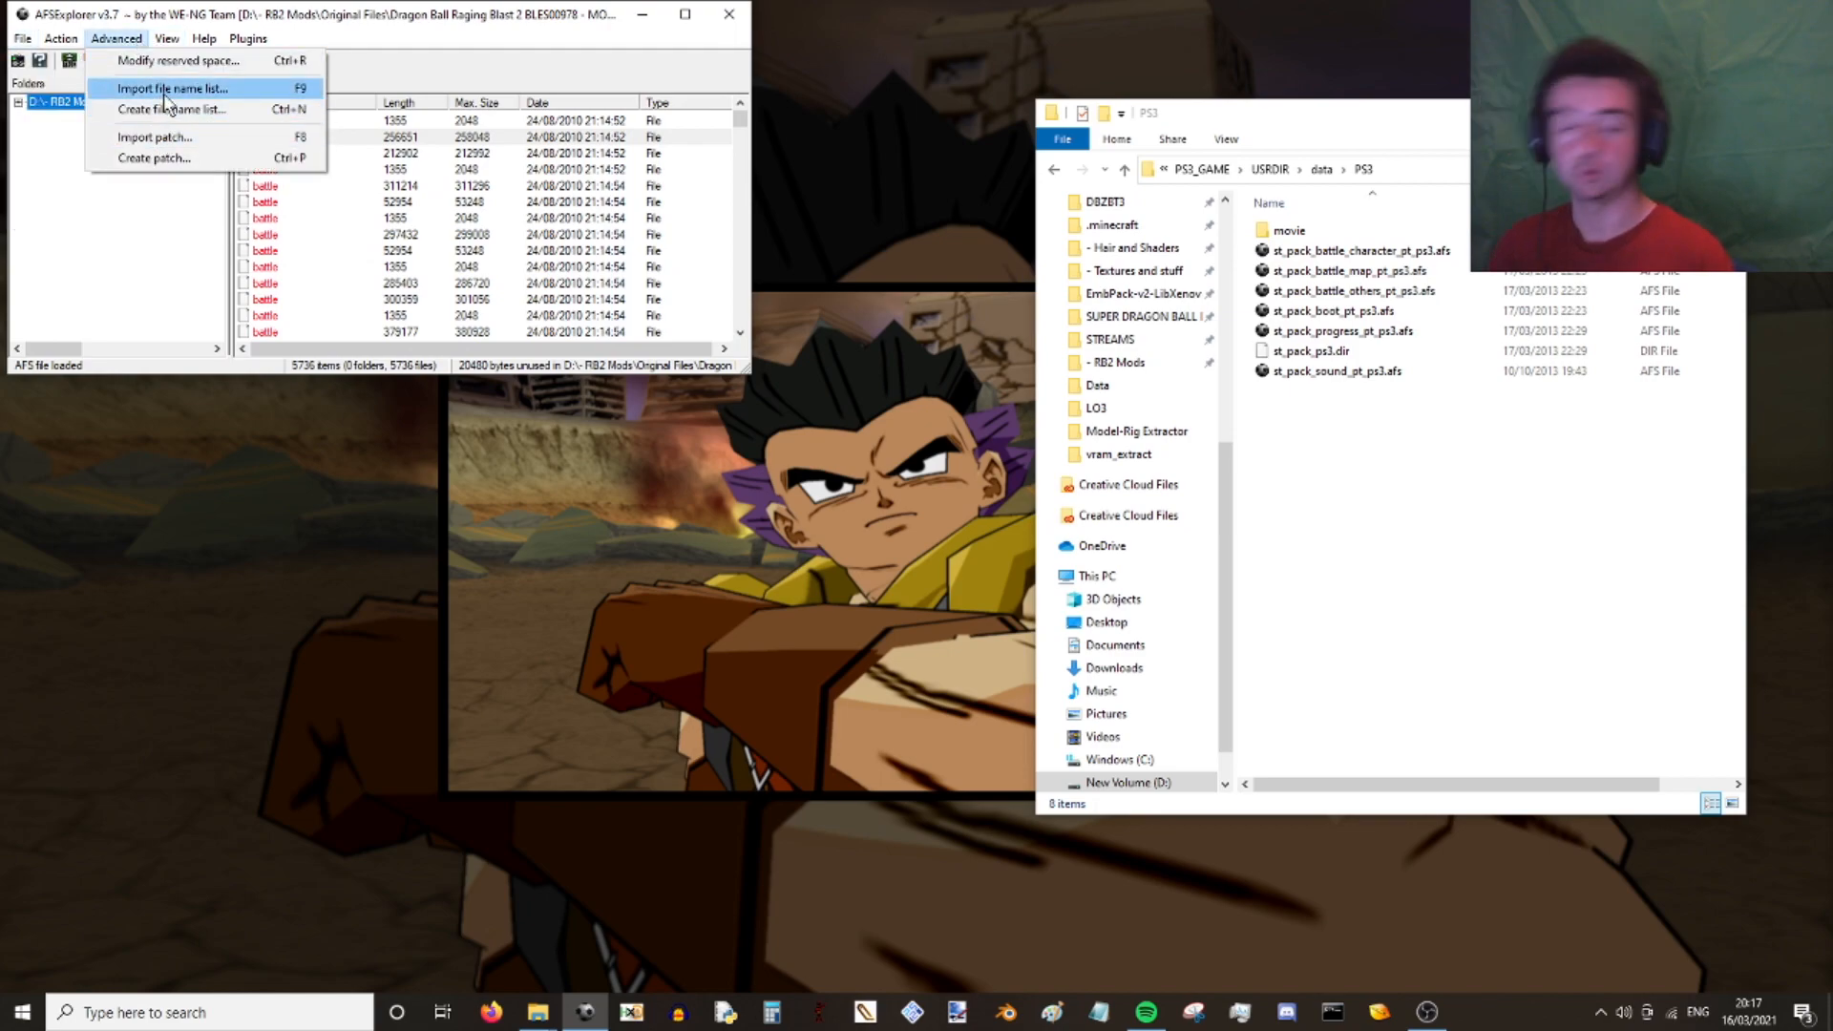
pyautogui.click(69, 286)
pyautogui.moveTo(741, 121)
pyautogui.mouseDown()
pyautogui.moveTo(744, 185)
pyautogui.moveTo(741, 110)
pyautogui.mouseUp()
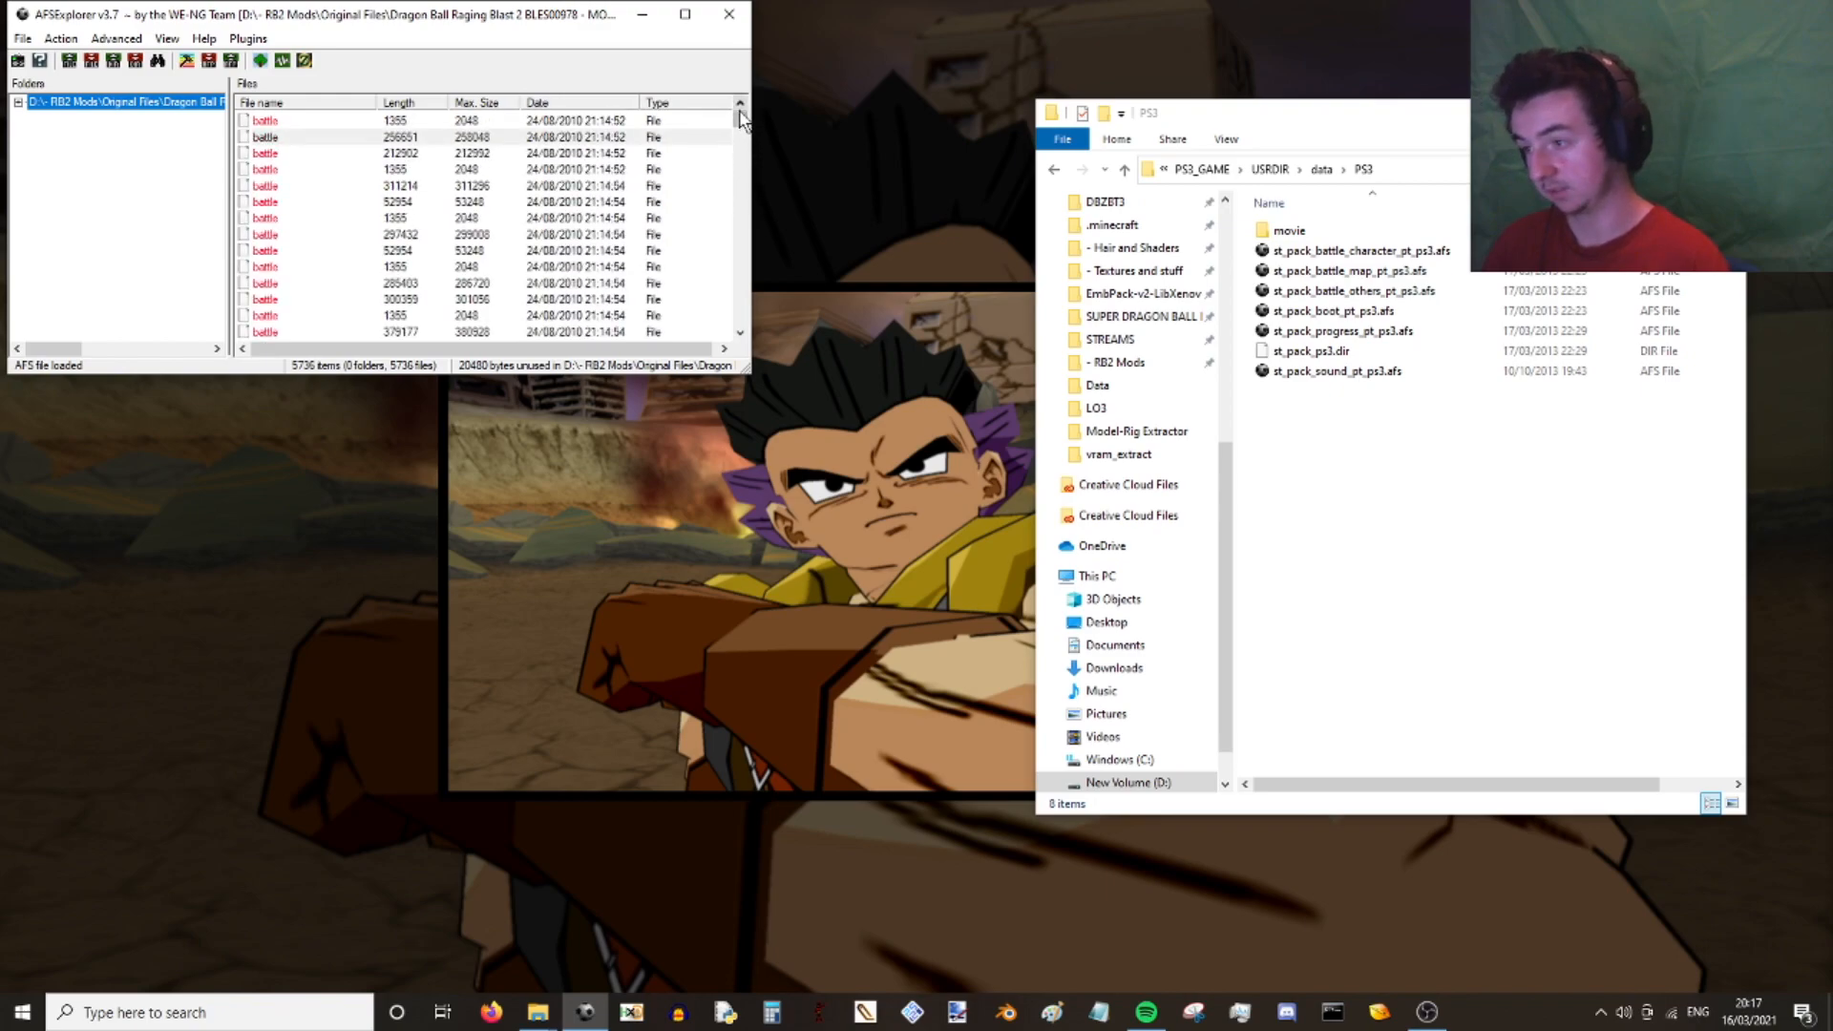
pyautogui.click(115, 38)
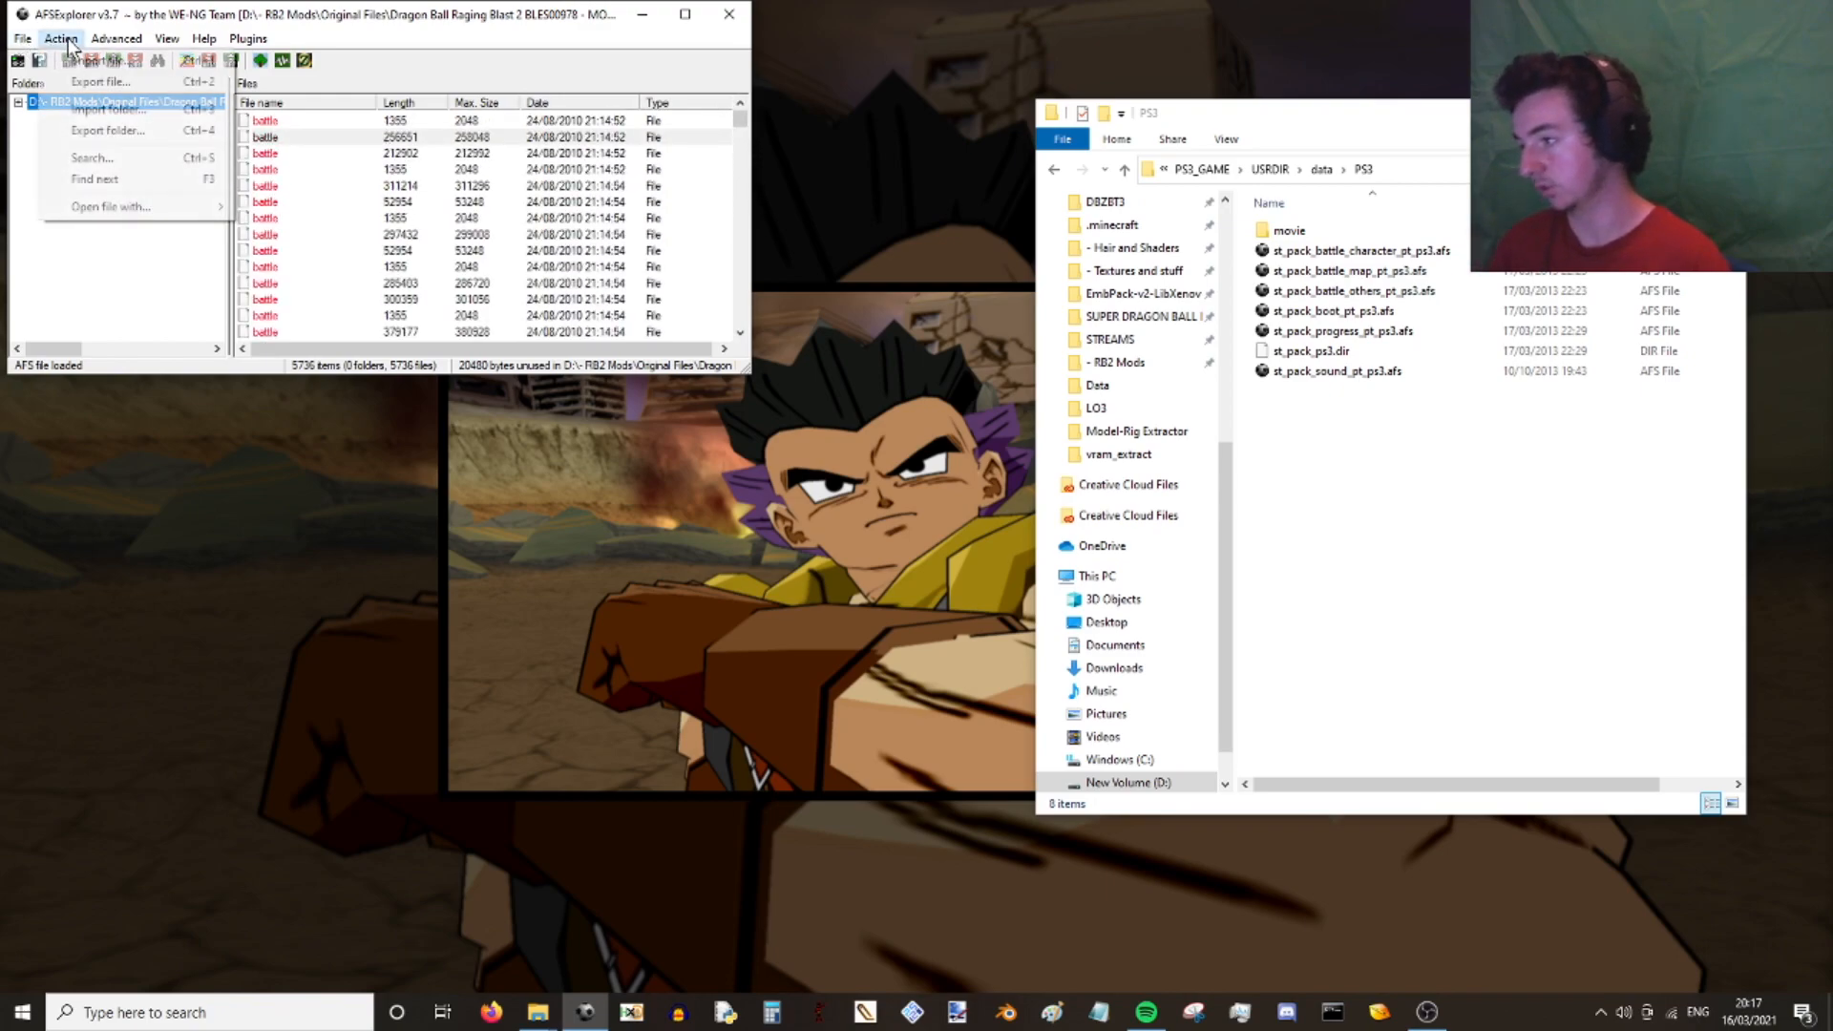
pyautogui.click(168, 88)
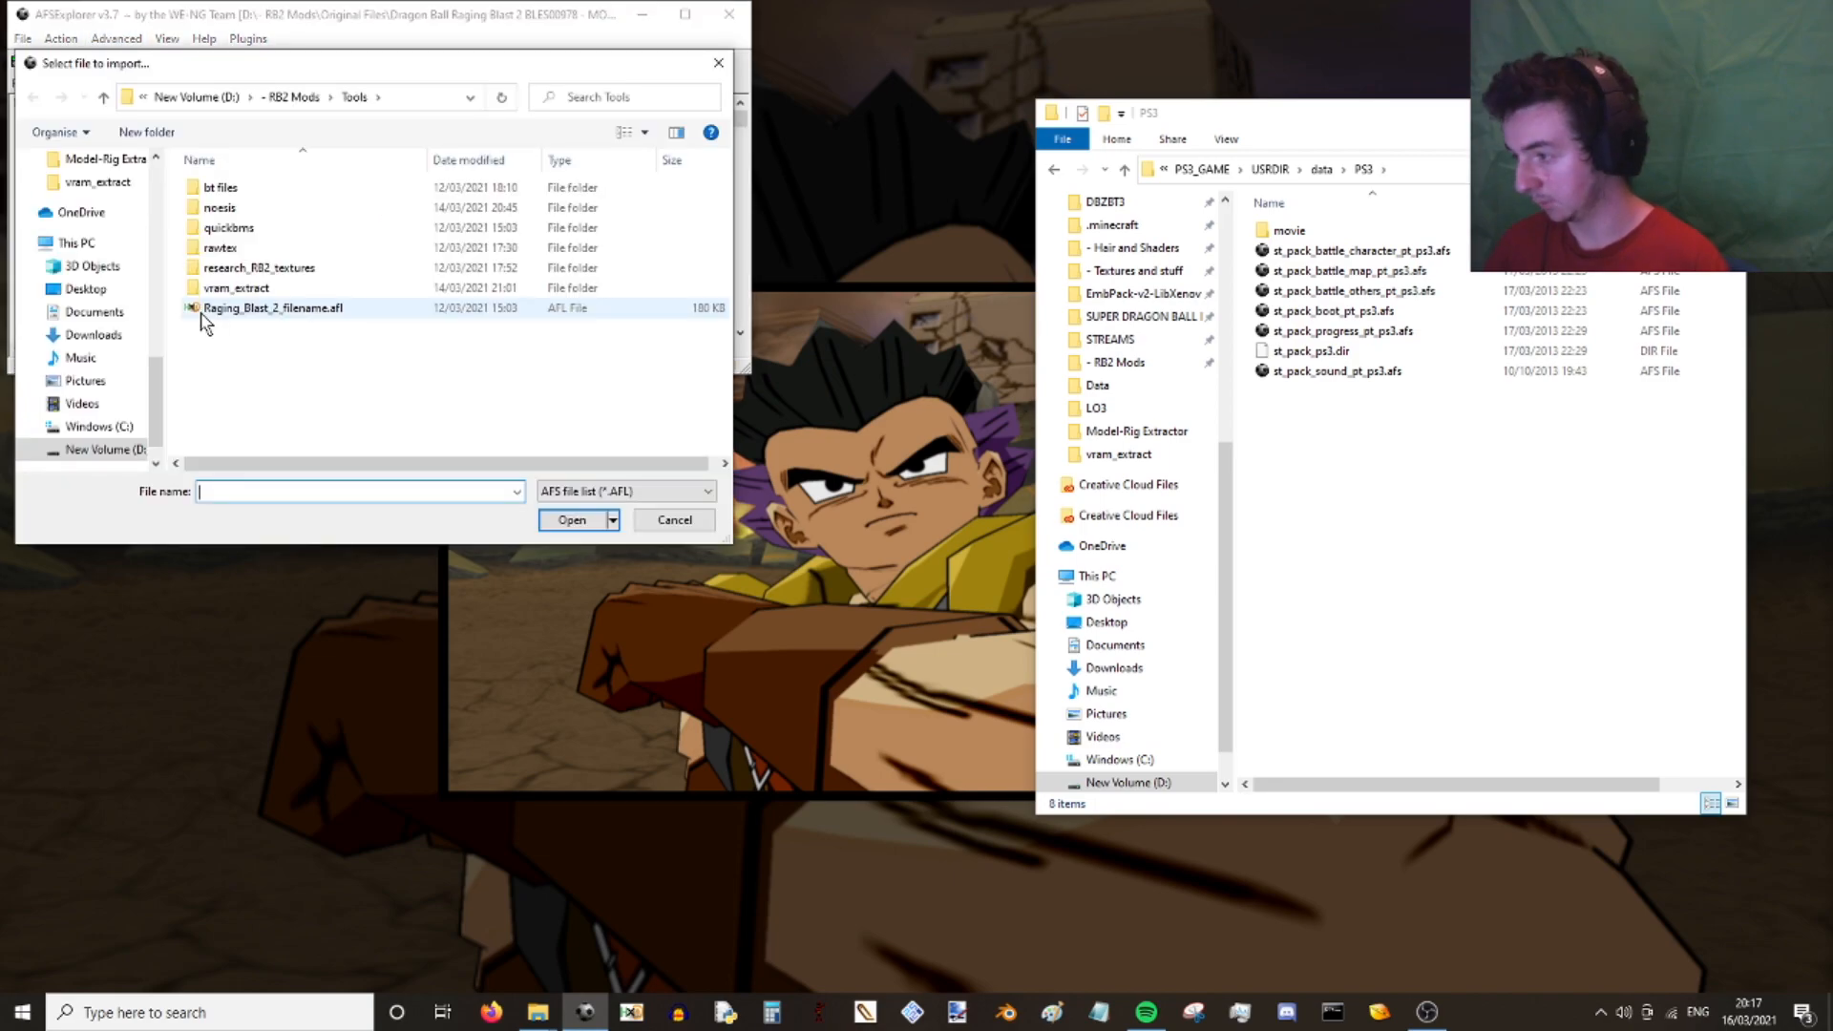
pyautogui.doubleClick(277, 309)
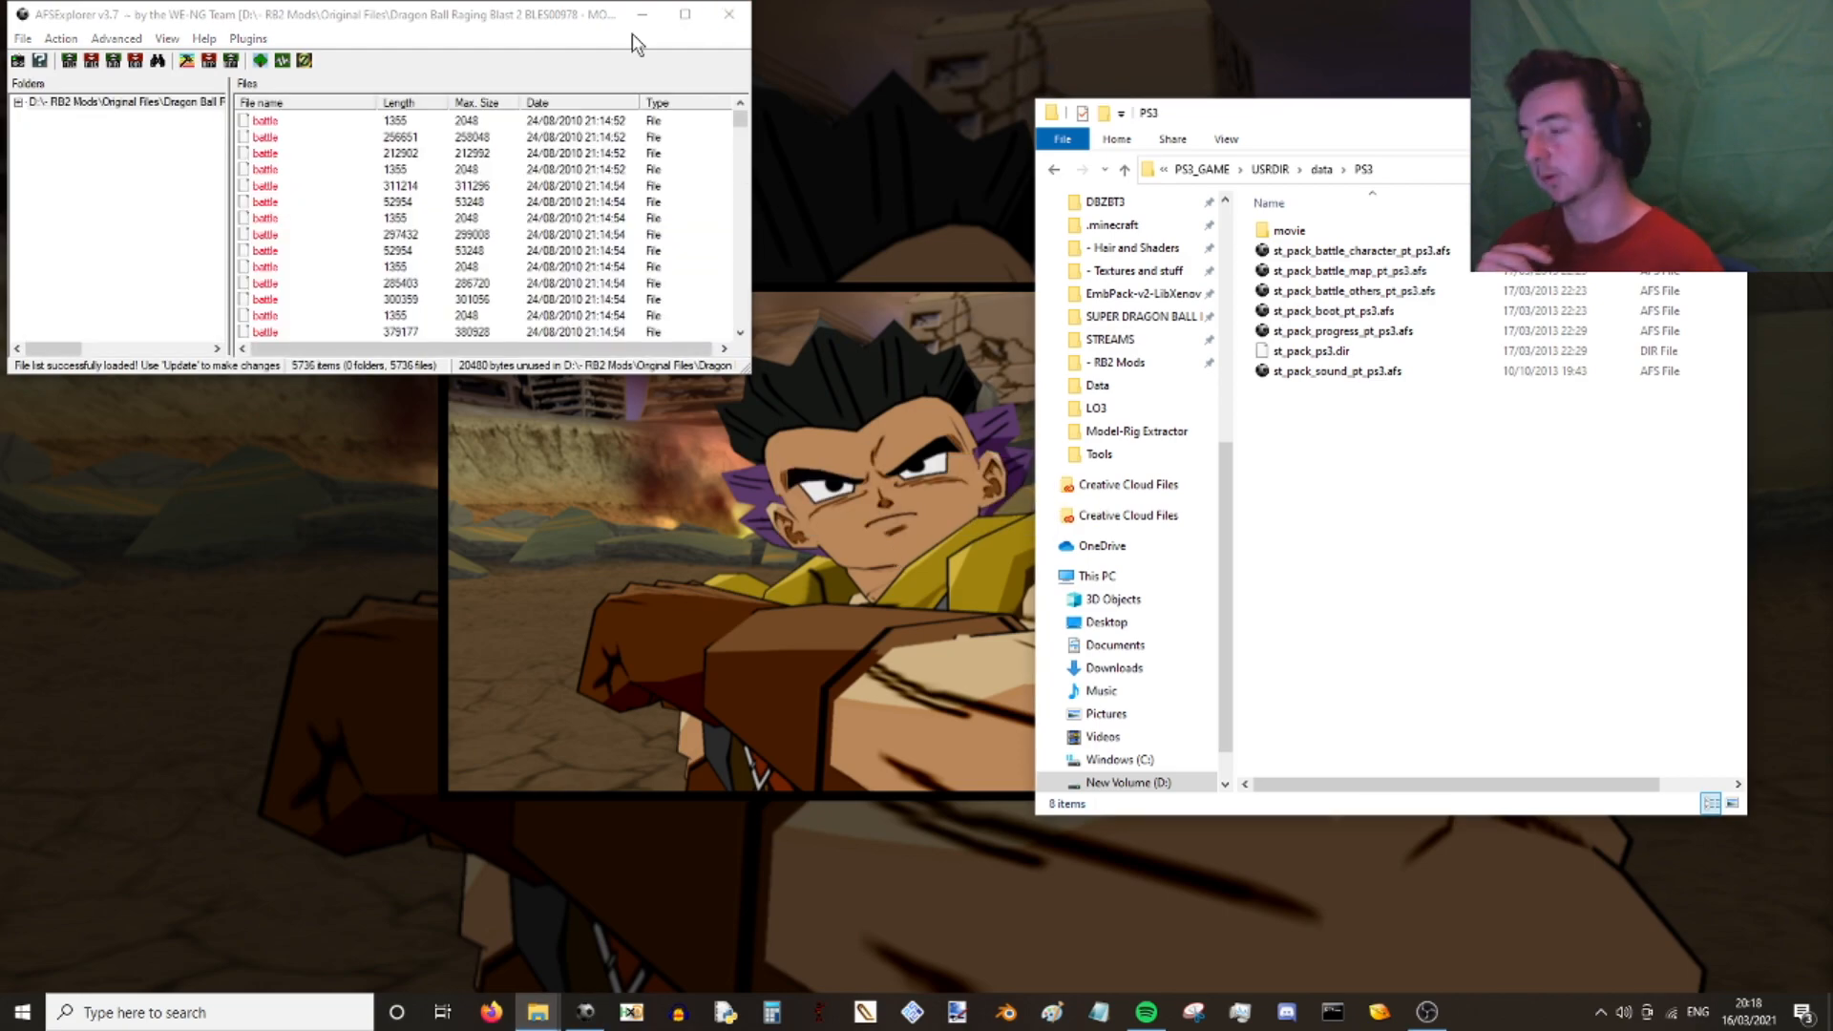
# - Jump to the file entries whose names start with 0 and examine the 000_goku_0 character files
pyautogui.click(489, 172)
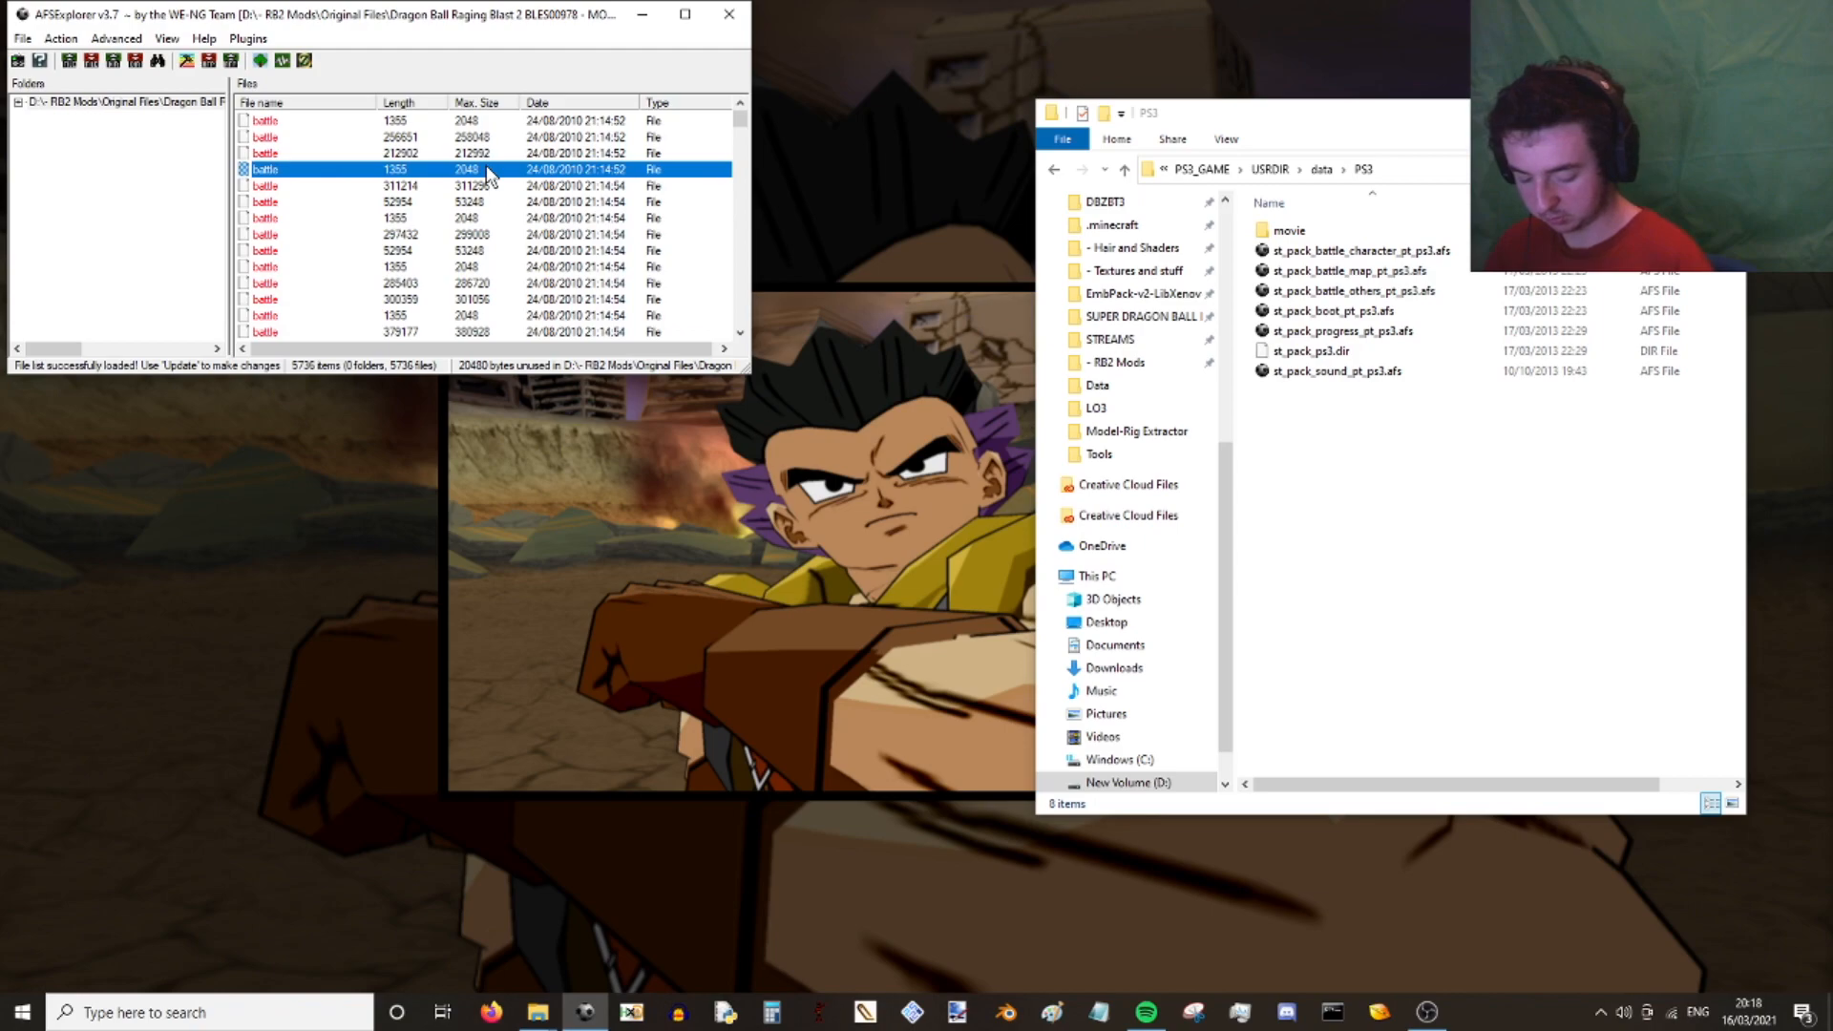
pyautogui.press('0')
pyautogui.scroll(-3, 483, 175)
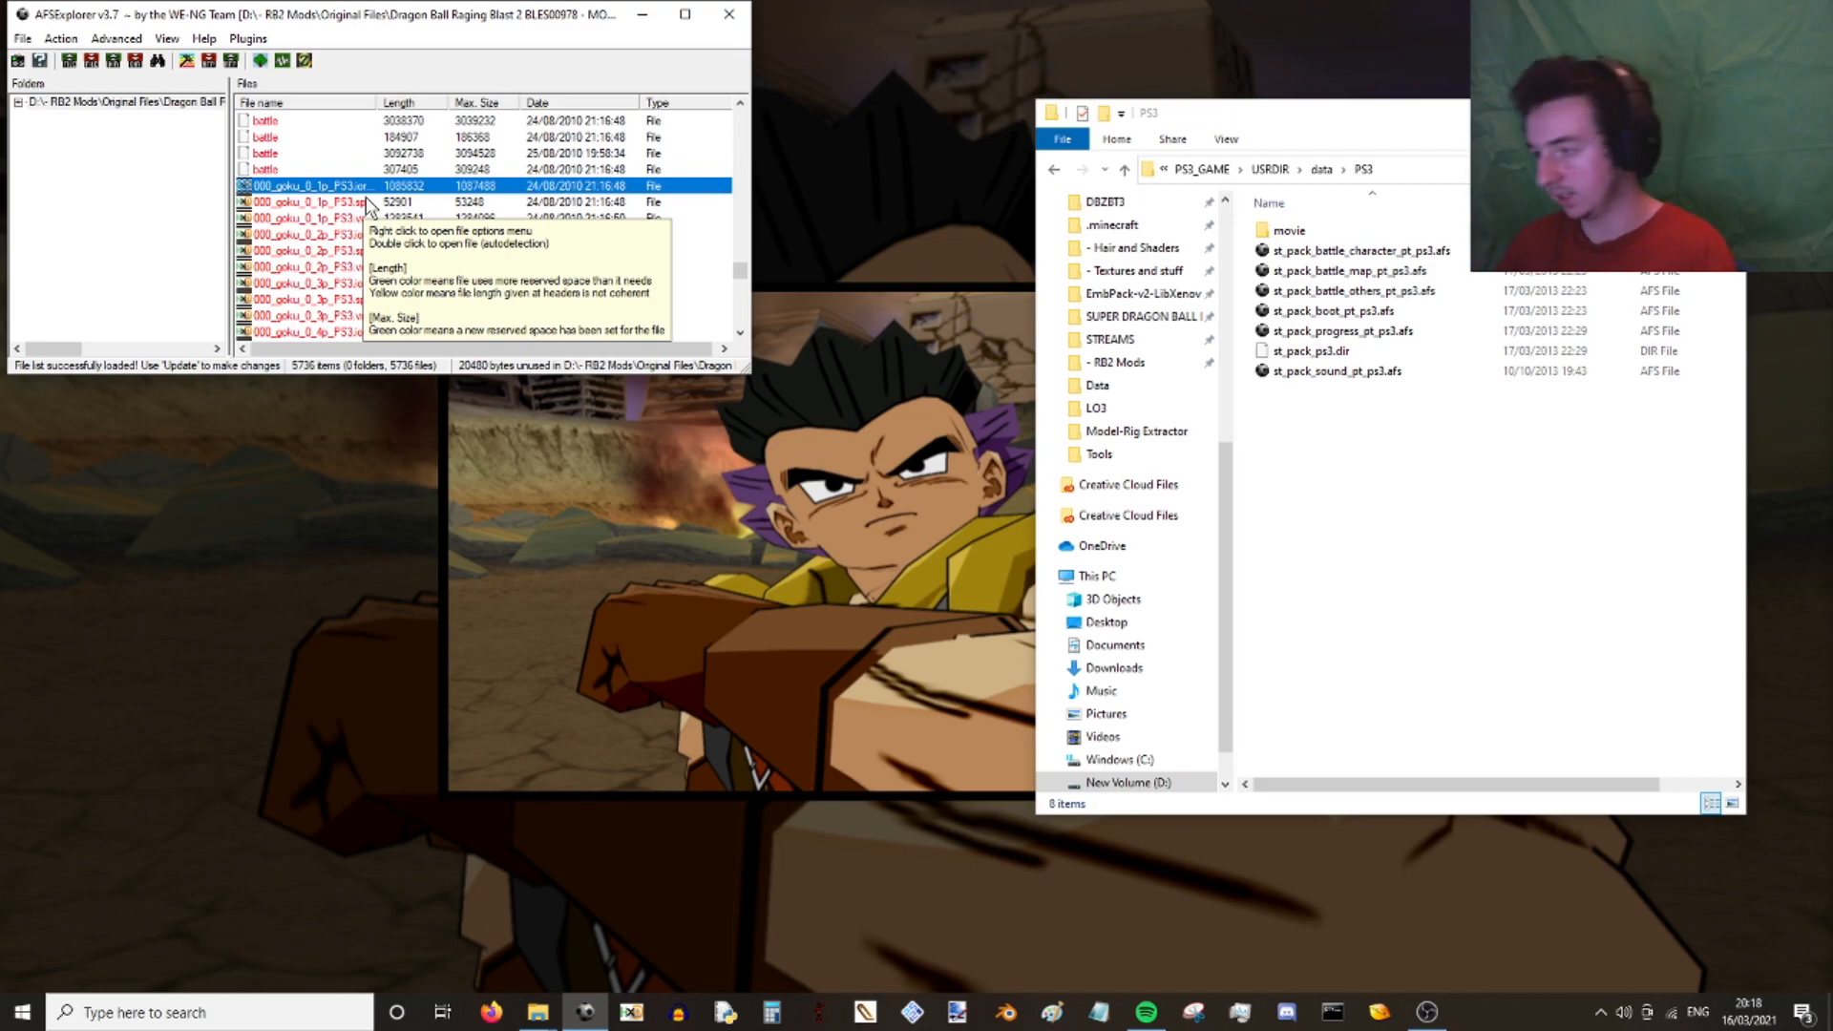
pyautogui.scroll(-1, 403, 164)
pyautogui.scroll(-4, 403, 164)
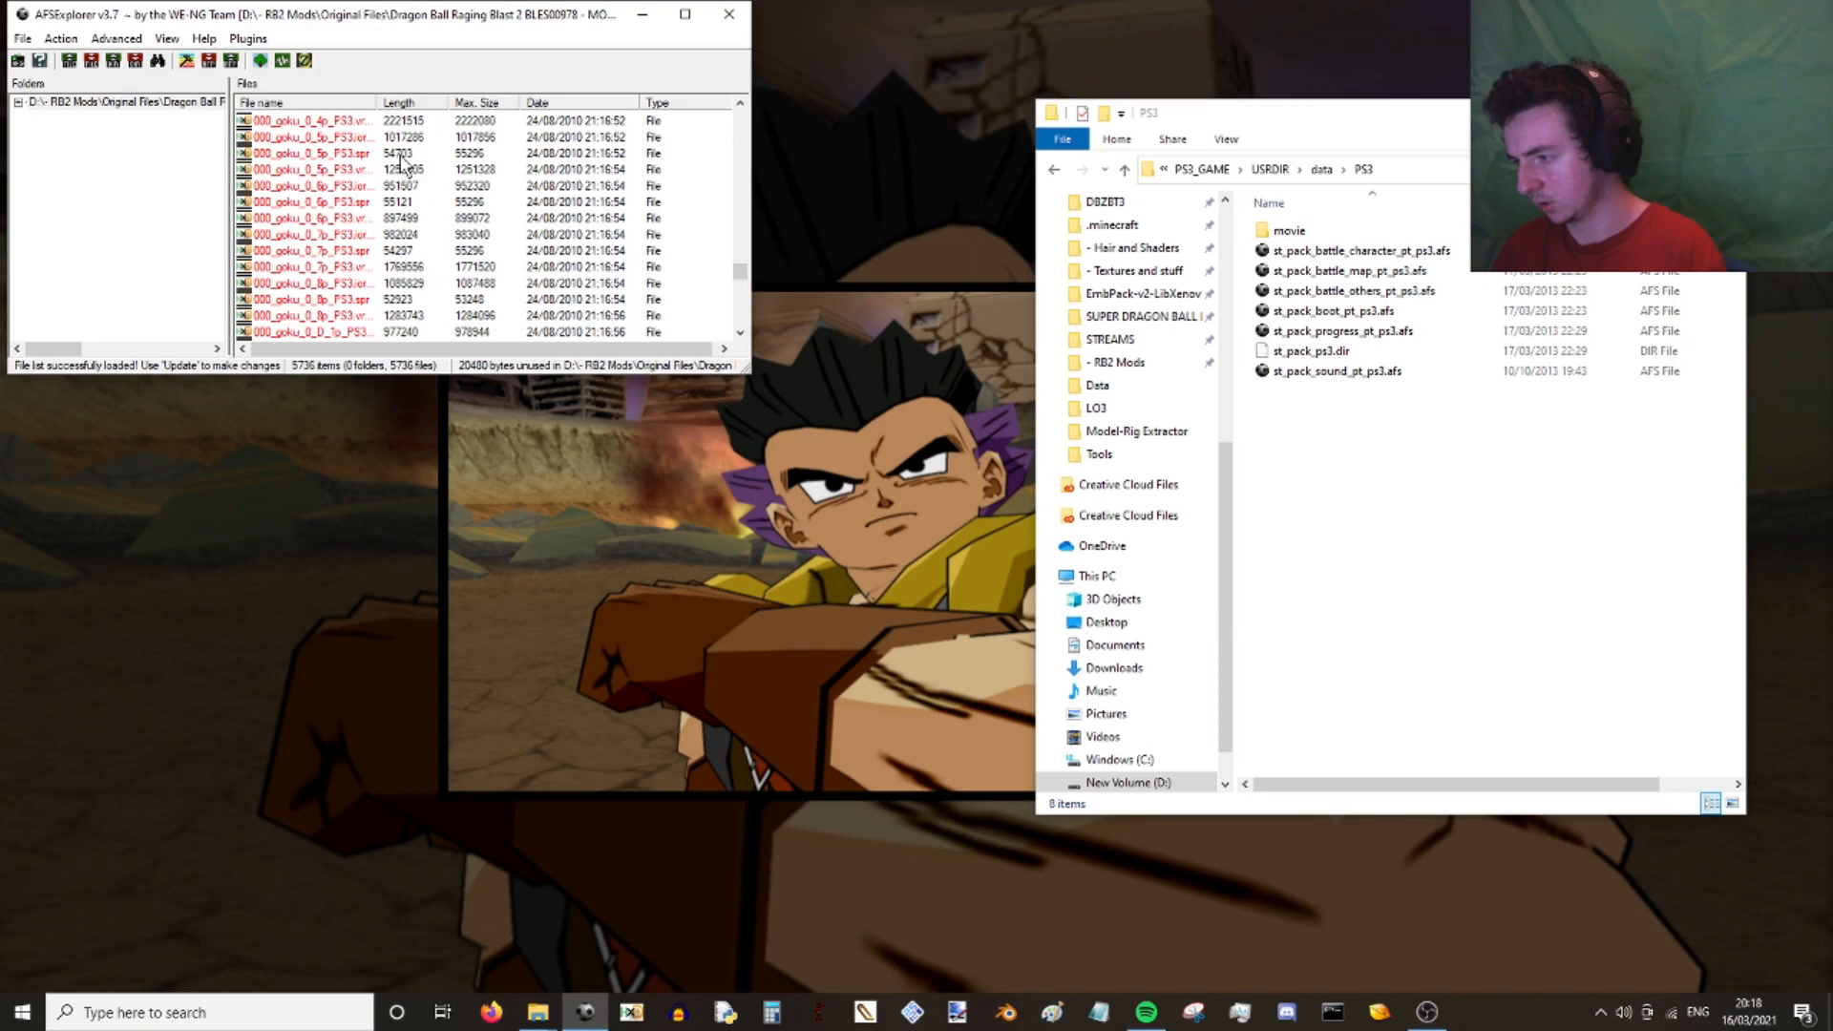
pyautogui.scroll(2, 390, 214)
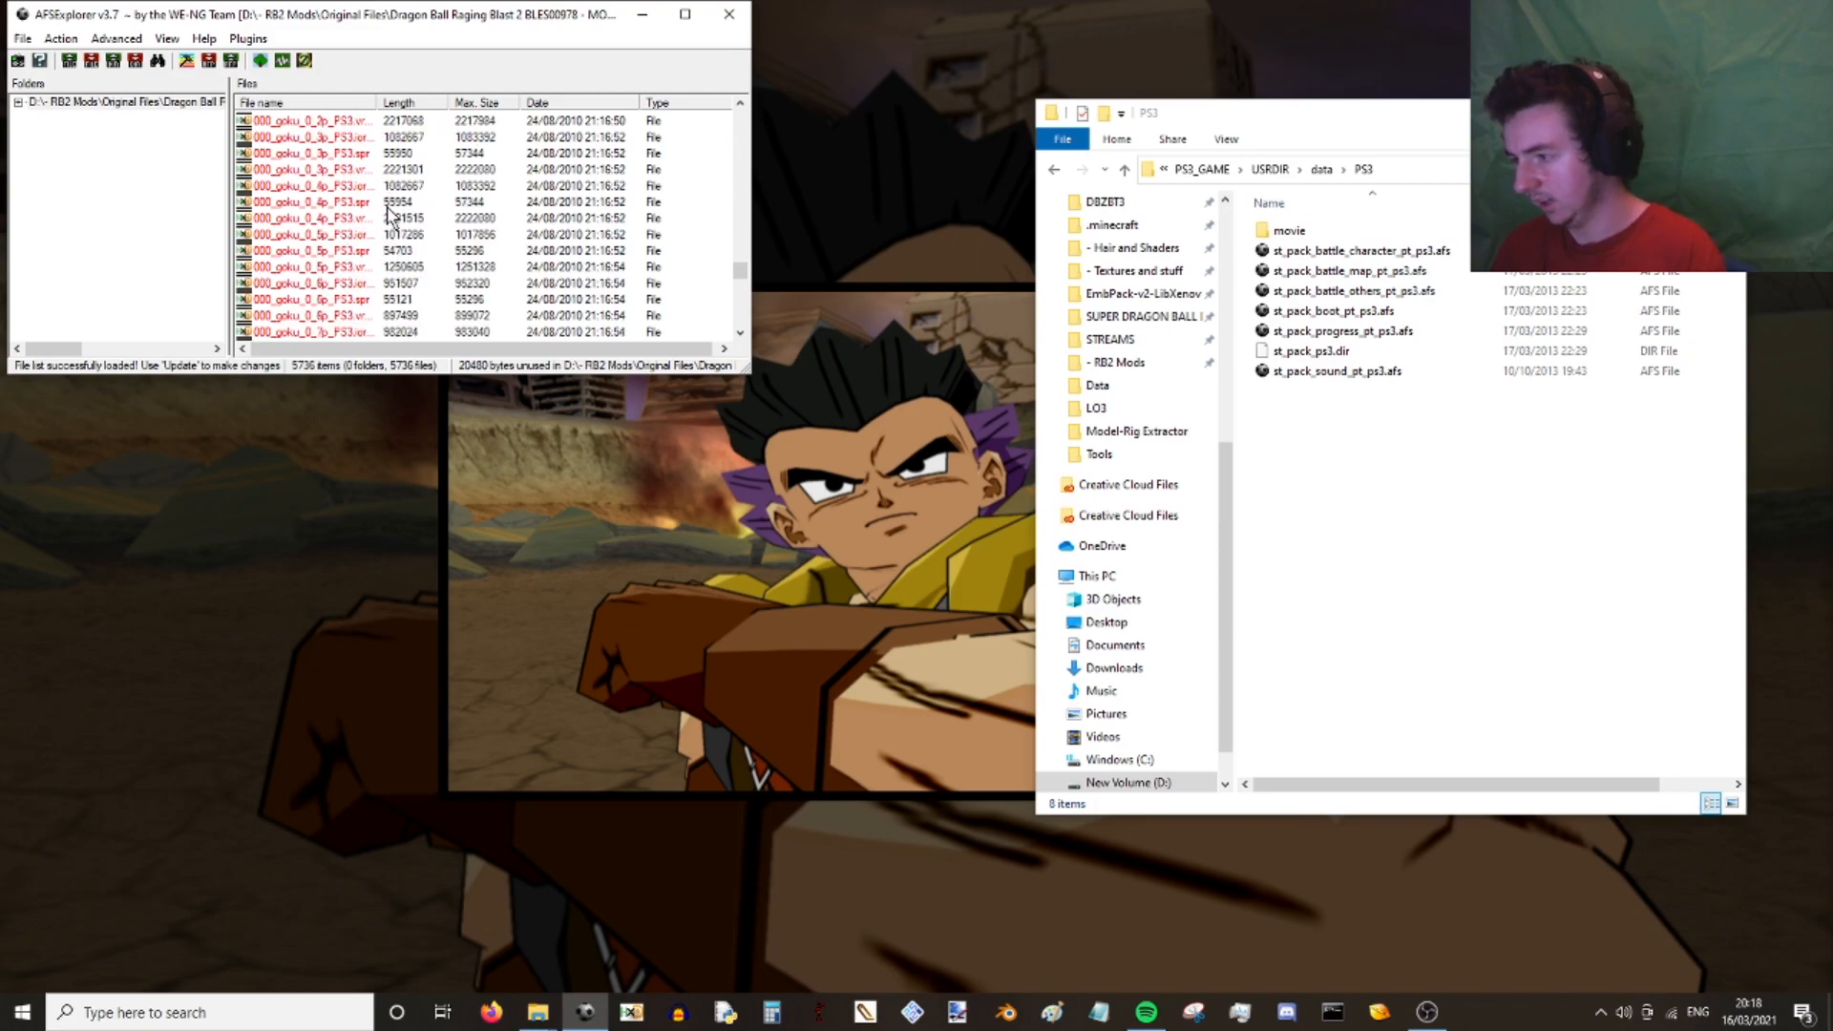
pyautogui.scroll(3, 390, 214)
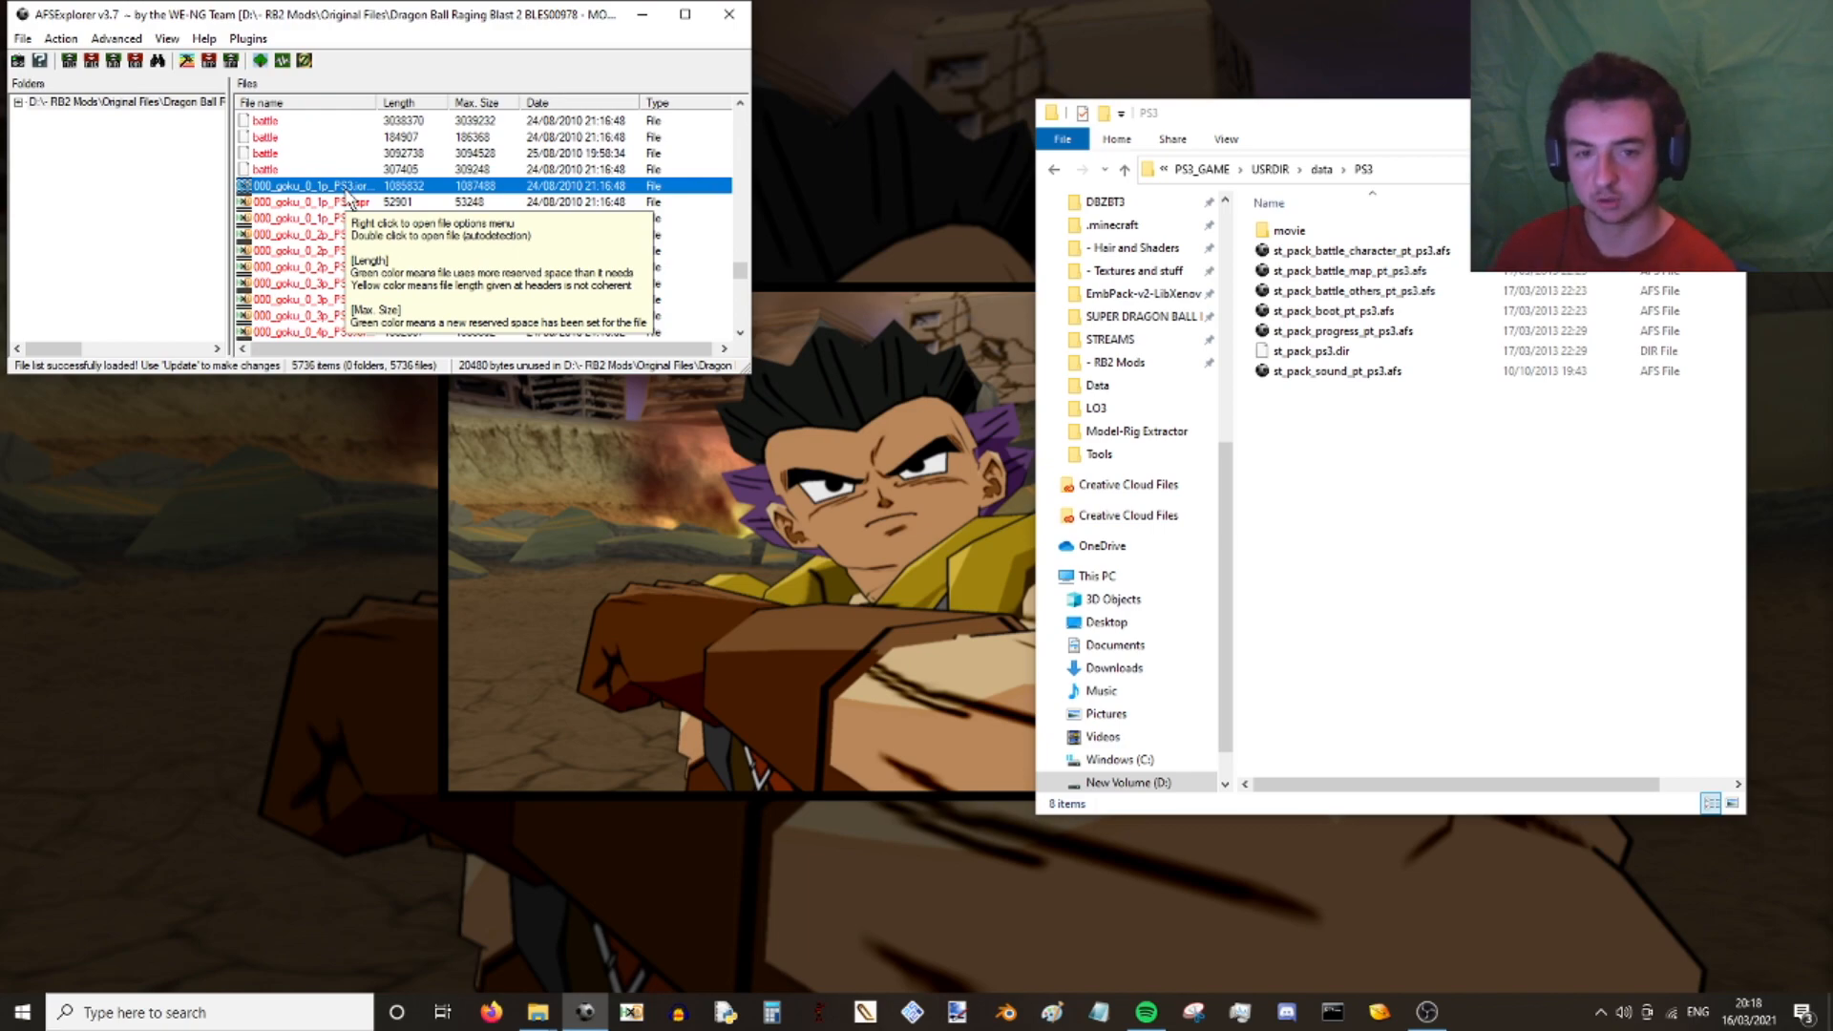
# - Widen the file name column to show the extensions and inspect the .vram and .spr entries of 000_goku_0_1p_PS3
pyautogui.moveTo(376, 103); pyautogui.dragTo(411, 103)
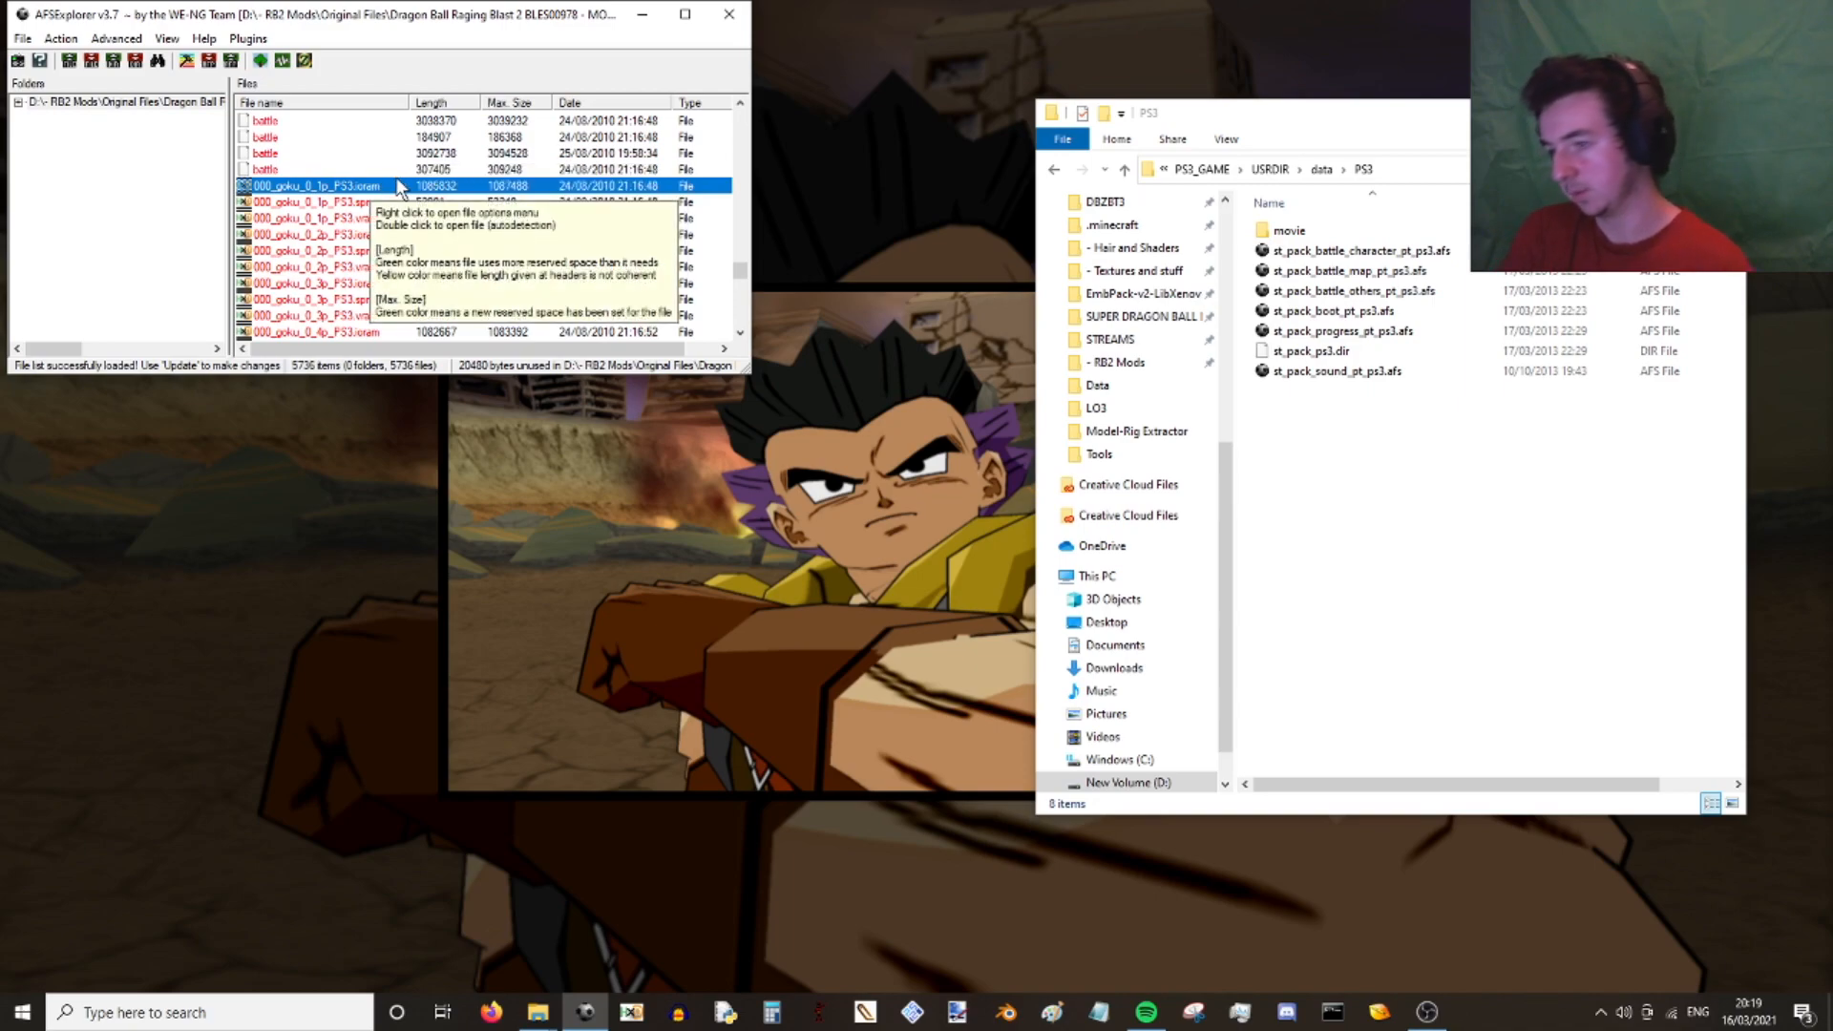
pyautogui.click(367, 219)
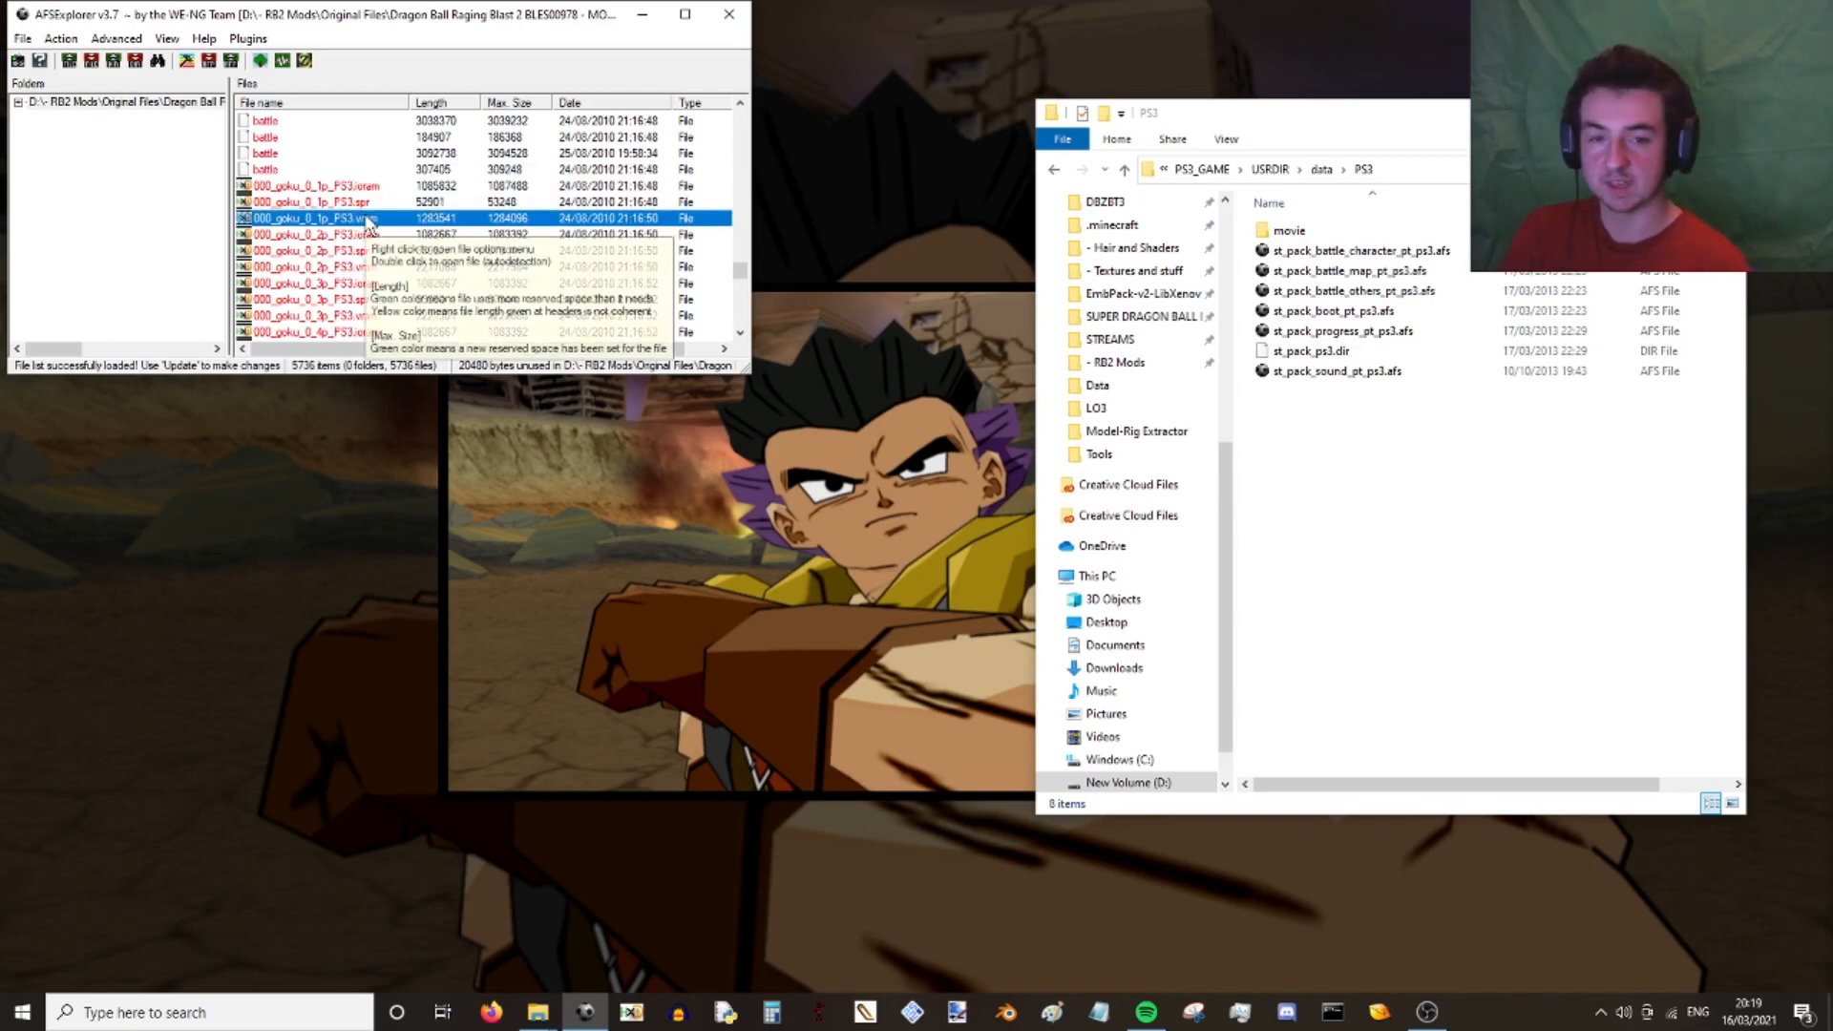
pyautogui.click(347, 203)
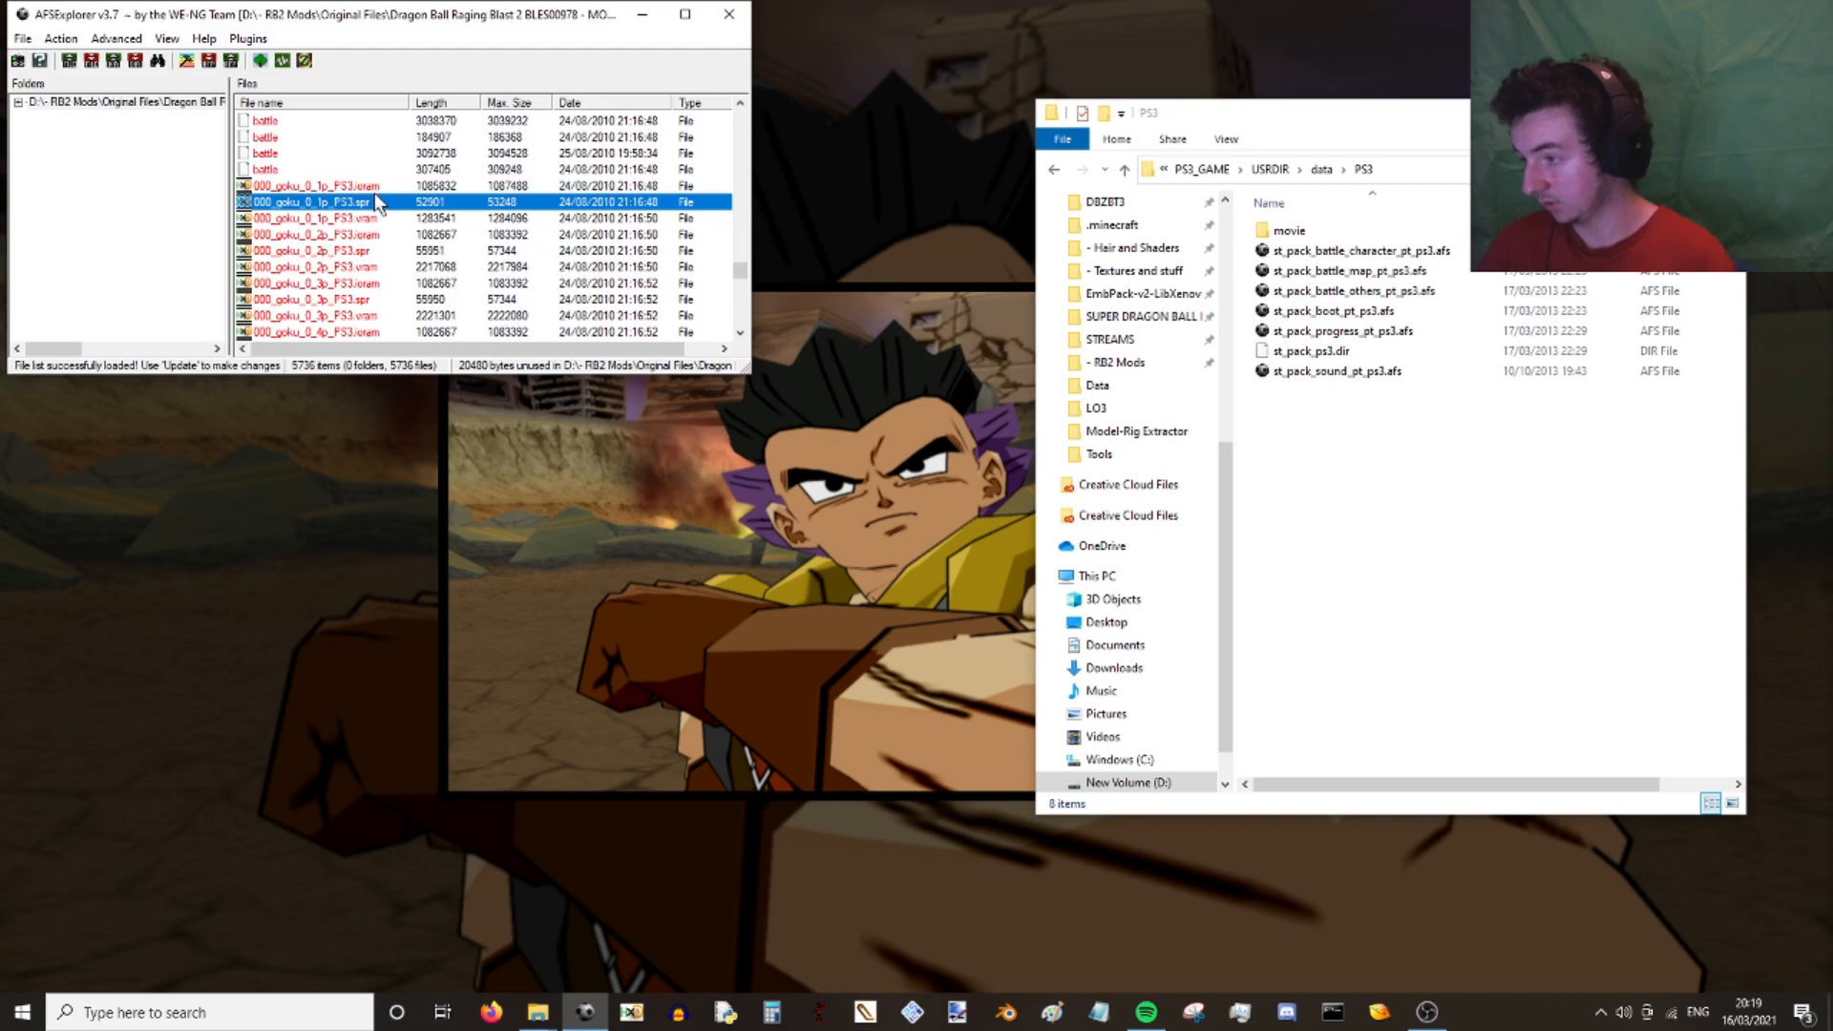
# - Export the .ioram, .spr and .vram files of 001_goku_1_1p_PS3 to the tests folder in Individual Mods
pyautogui.scroll(-7, 382, 258)
pyautogui.scroll(-6, 383, 256)
pyautogui.scroll(1, 383, 256)
pyautogui.click(354, 189)
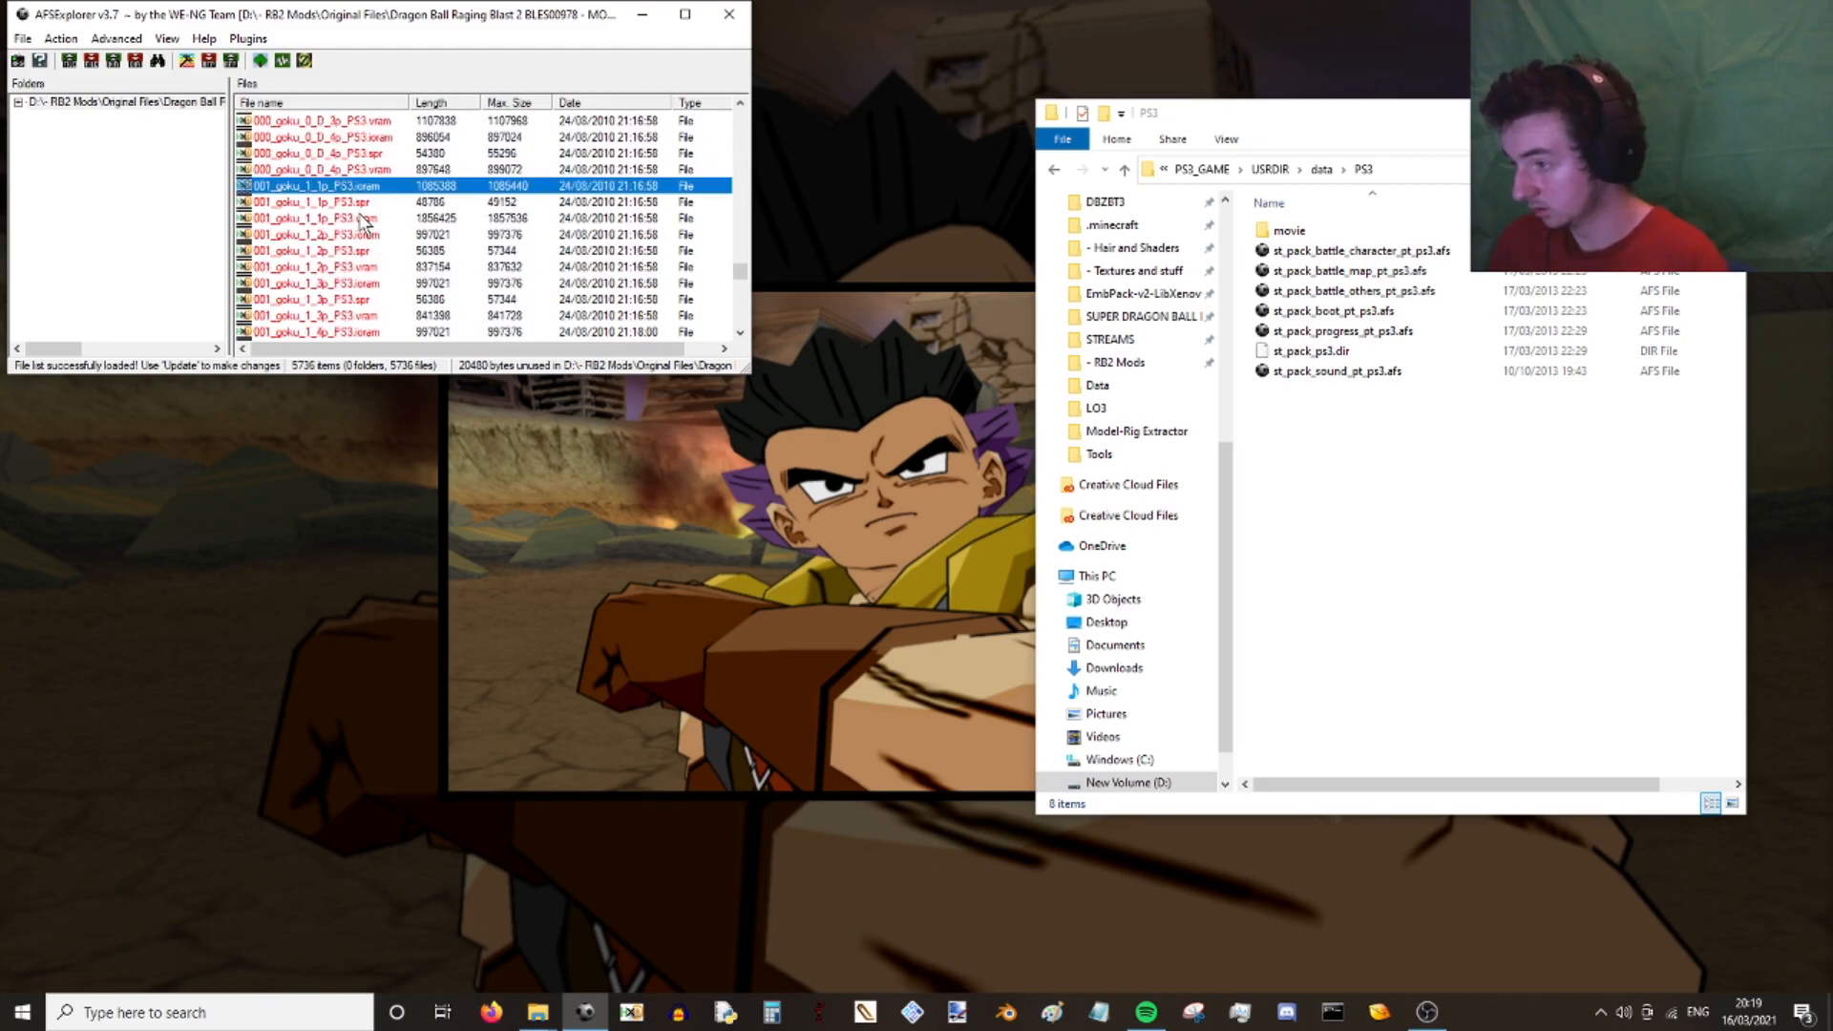
pyautogui.keyDown('shift'); pyautogui.click(364, 222); pyautogui.keyUp('shift')
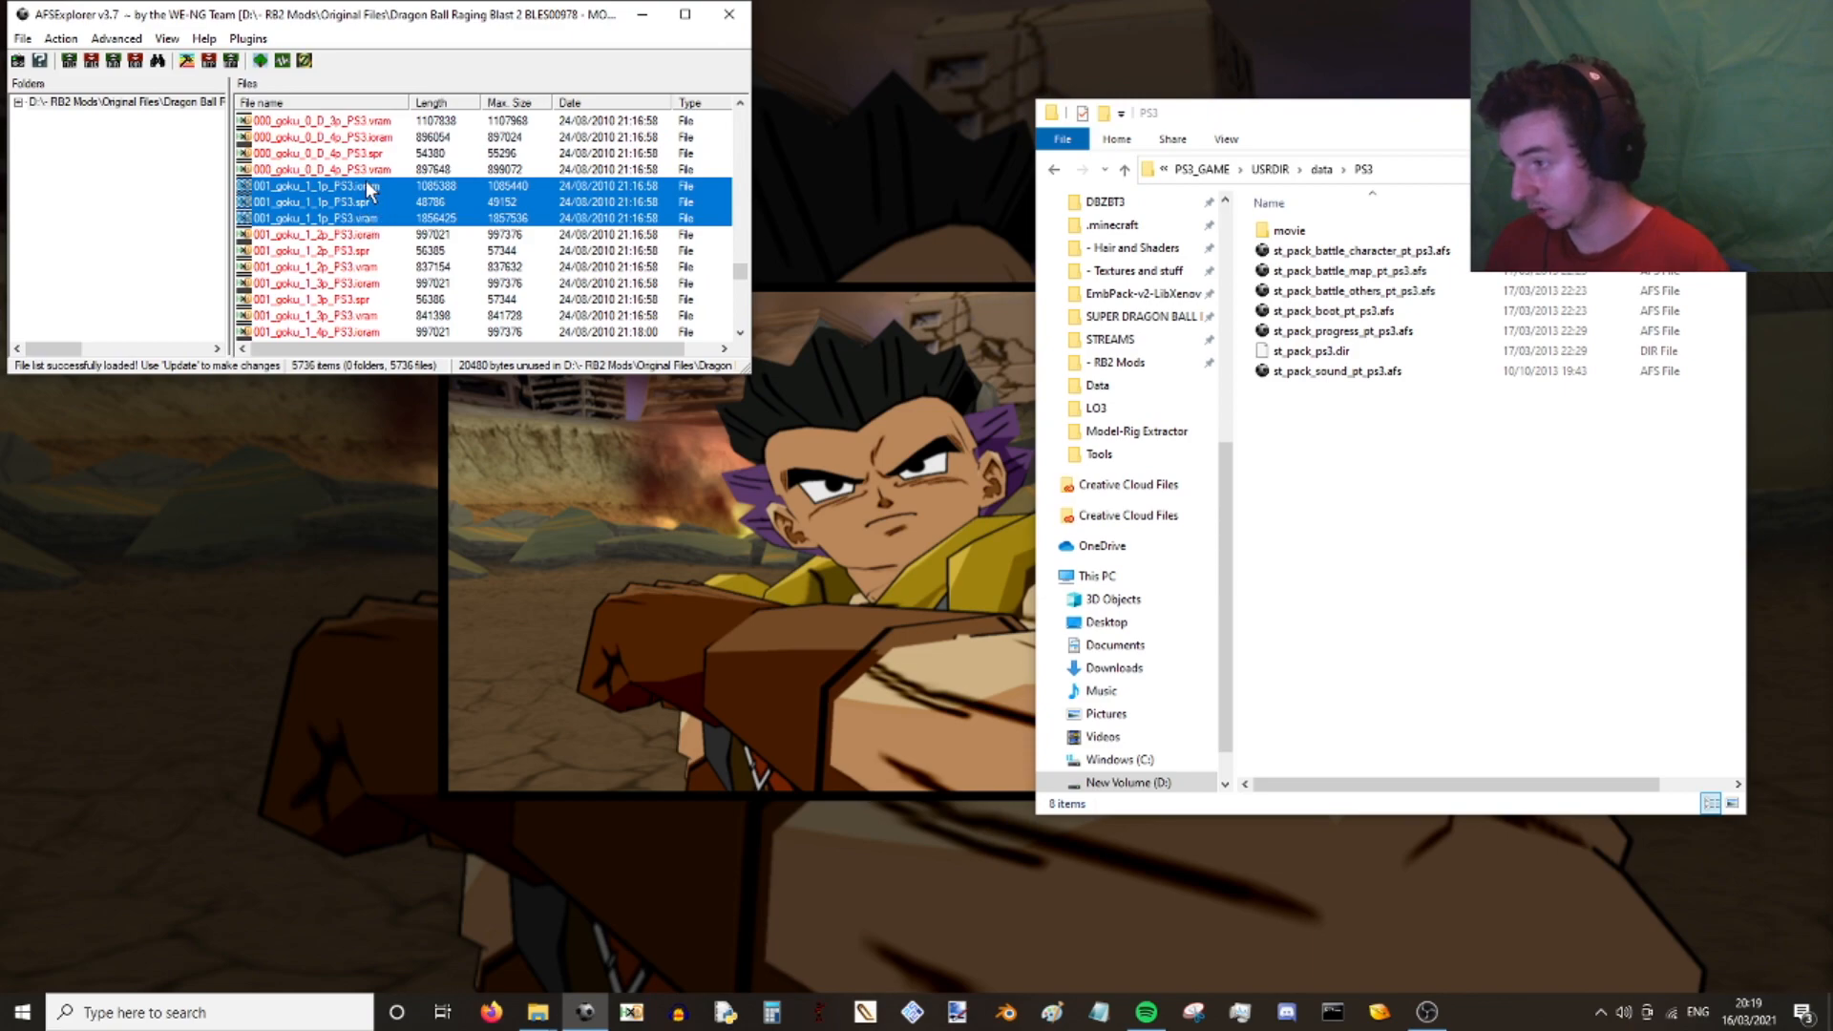
pyautogui.rightClick(366, 183)
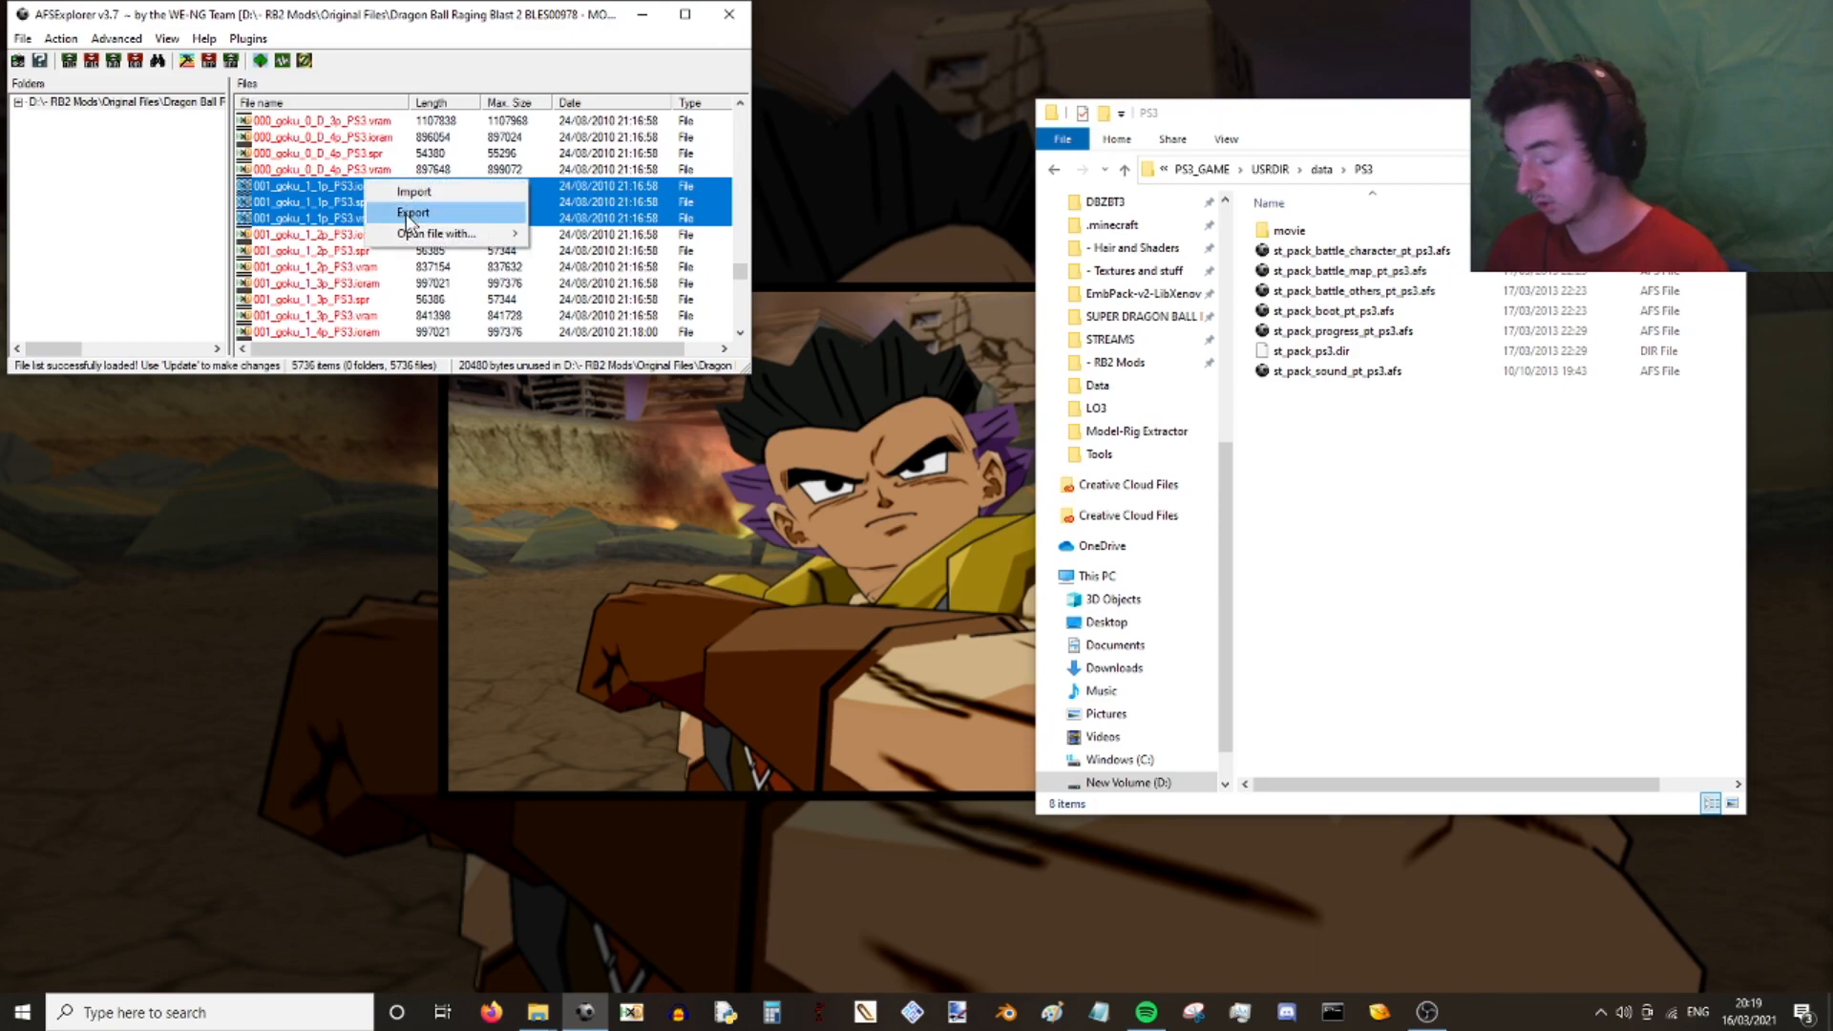
# - In File Explorer, go up to the - RB2 Mods folder and open Individual Mods > tests to check the exported files
pyautogui.click(1389, 627)
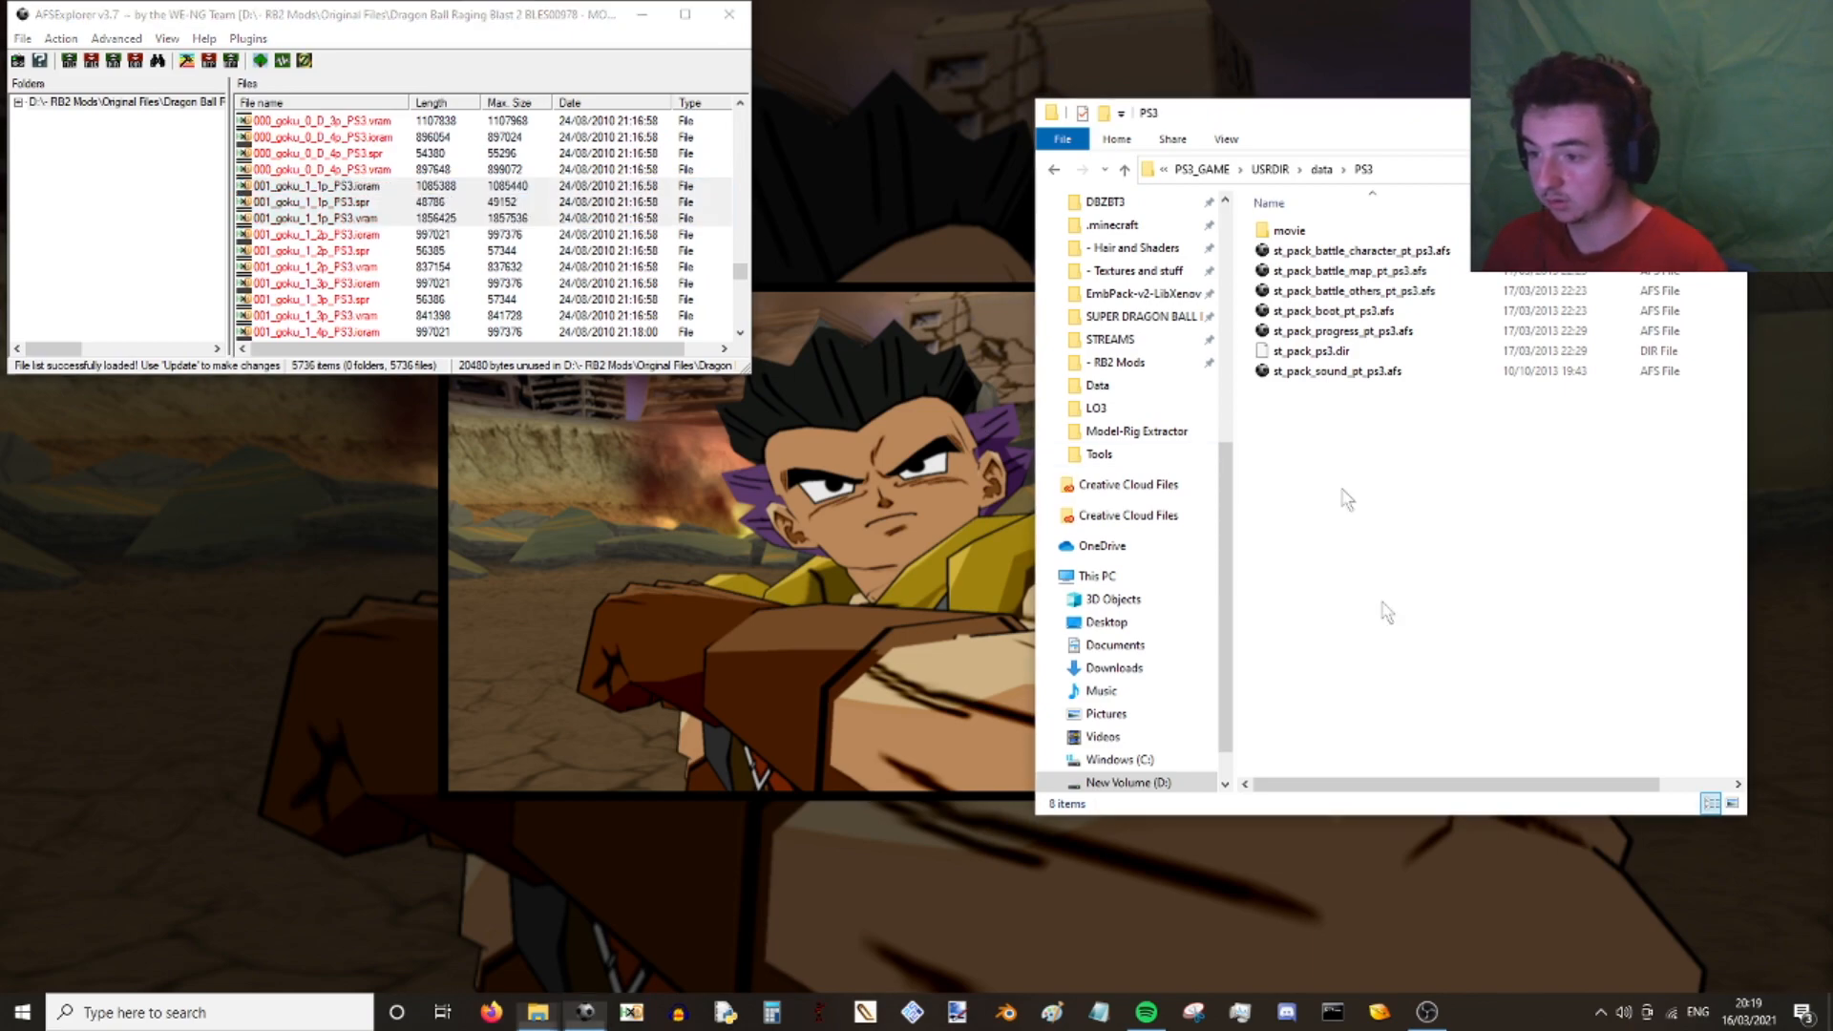
pyautogui.click(1205, 170)
pyautogui.click(1299, 169)
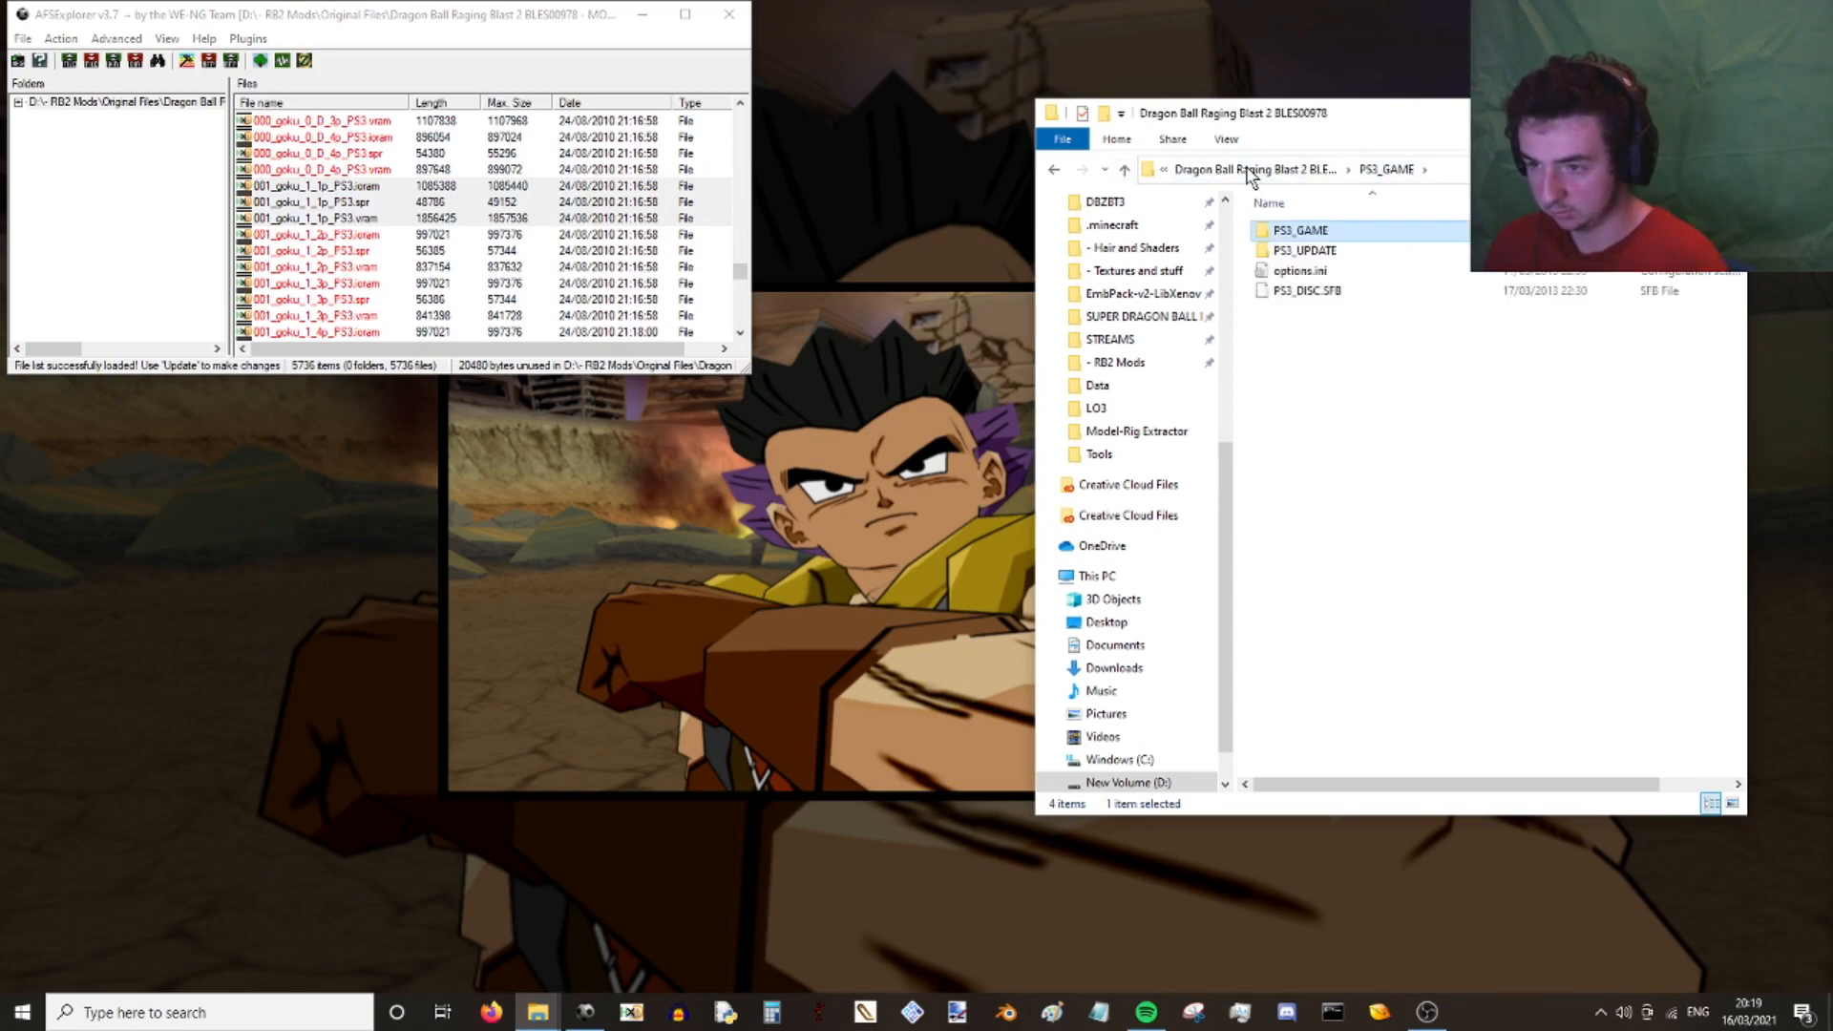
pyautogui.click(1196, 169)
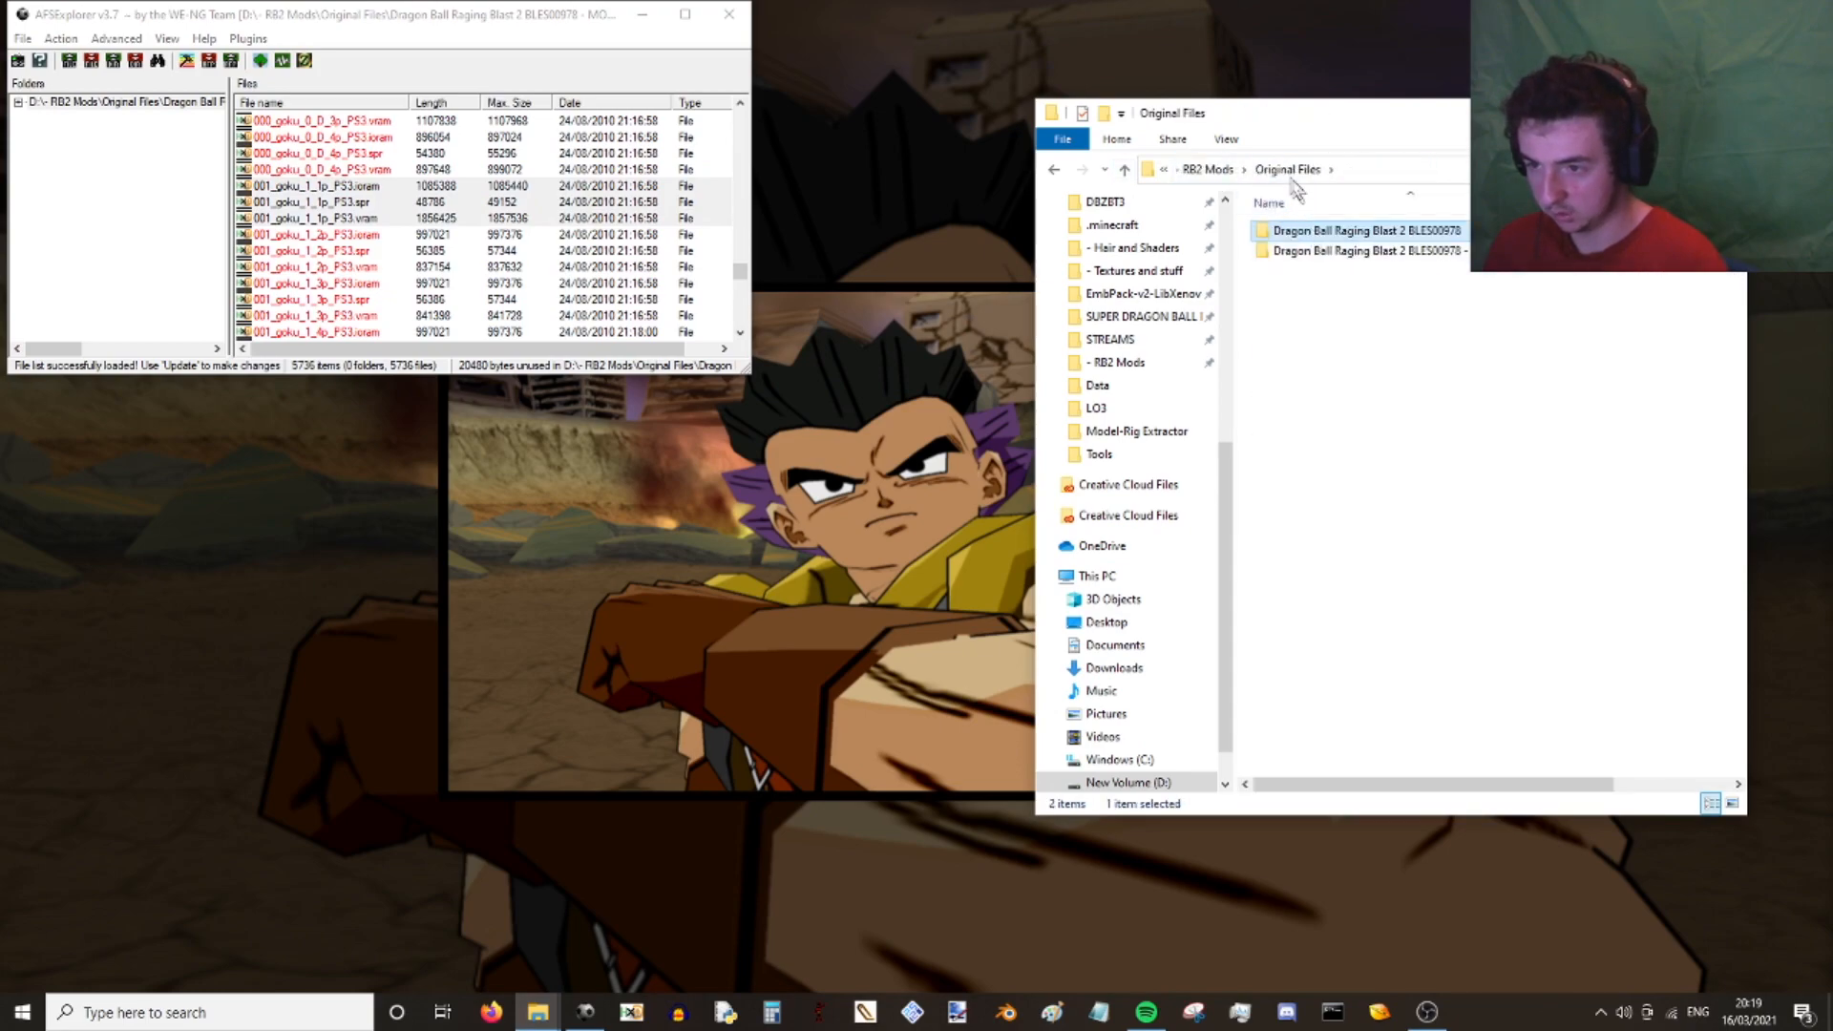
pyautogui.click(1212, 170)
pyautogui.doubleClick(1298, 250)
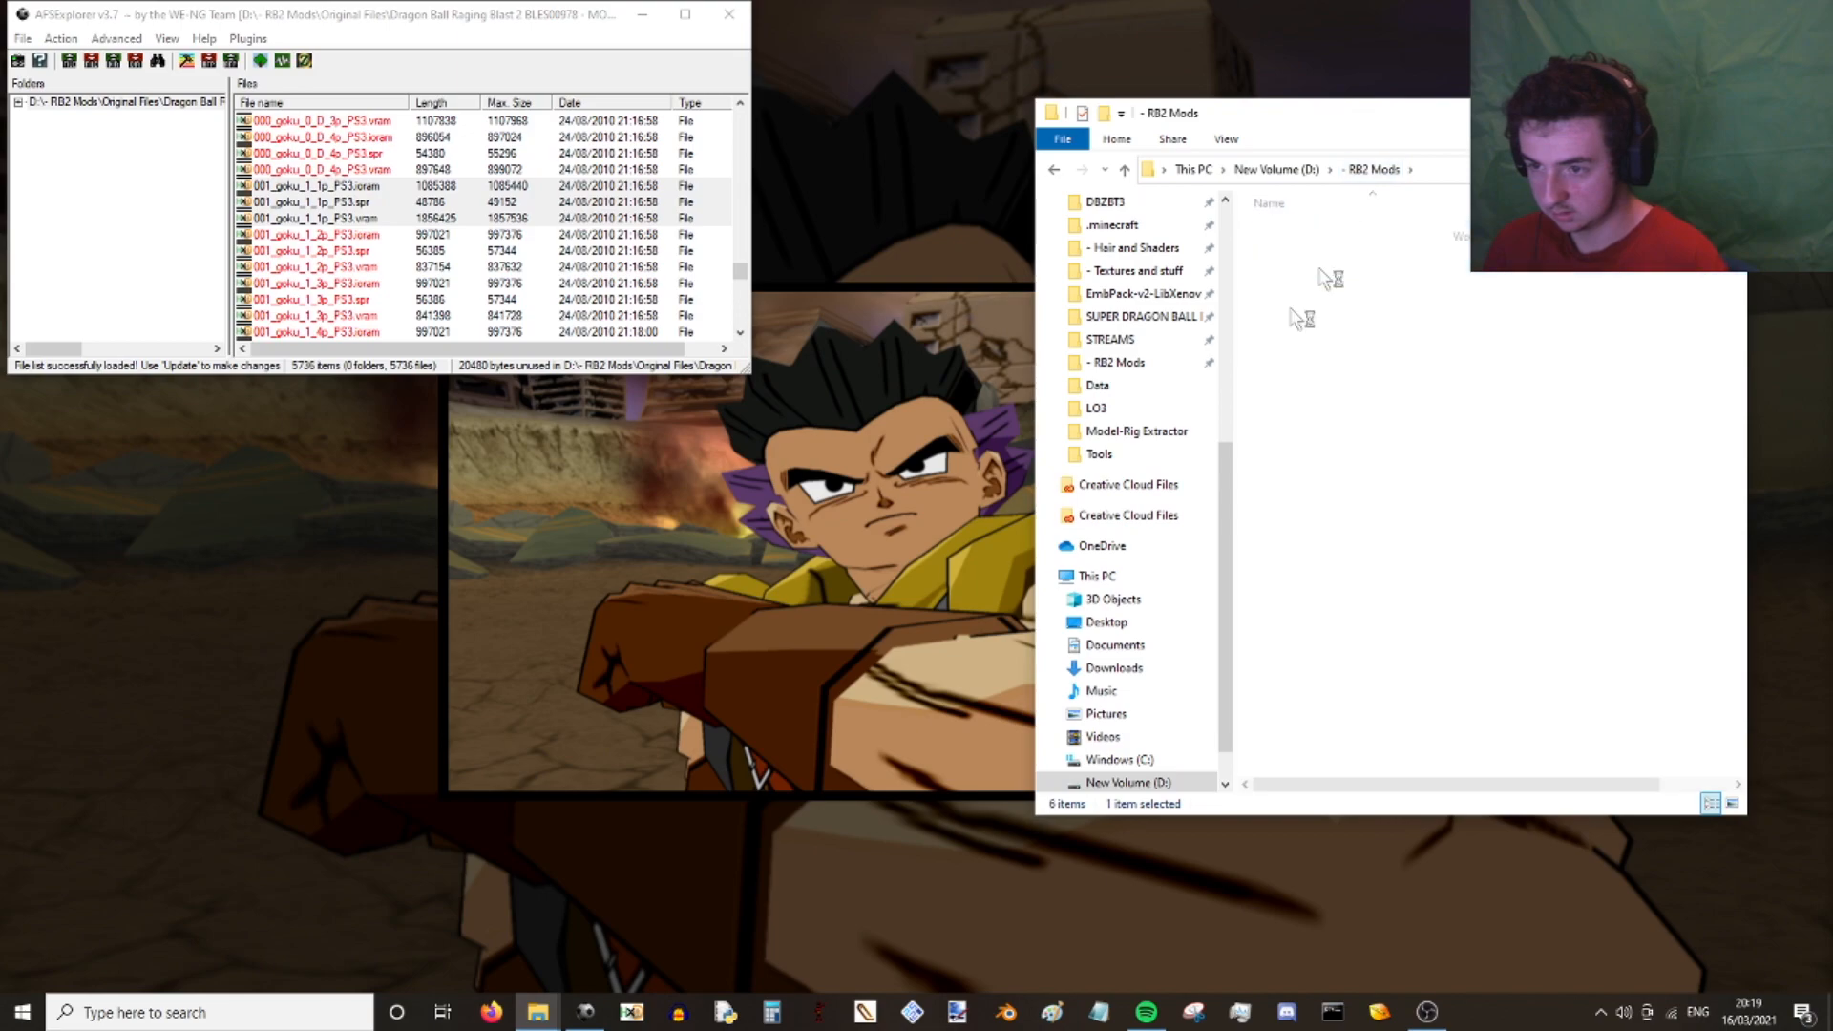
pyautogui.click(1212, 169)
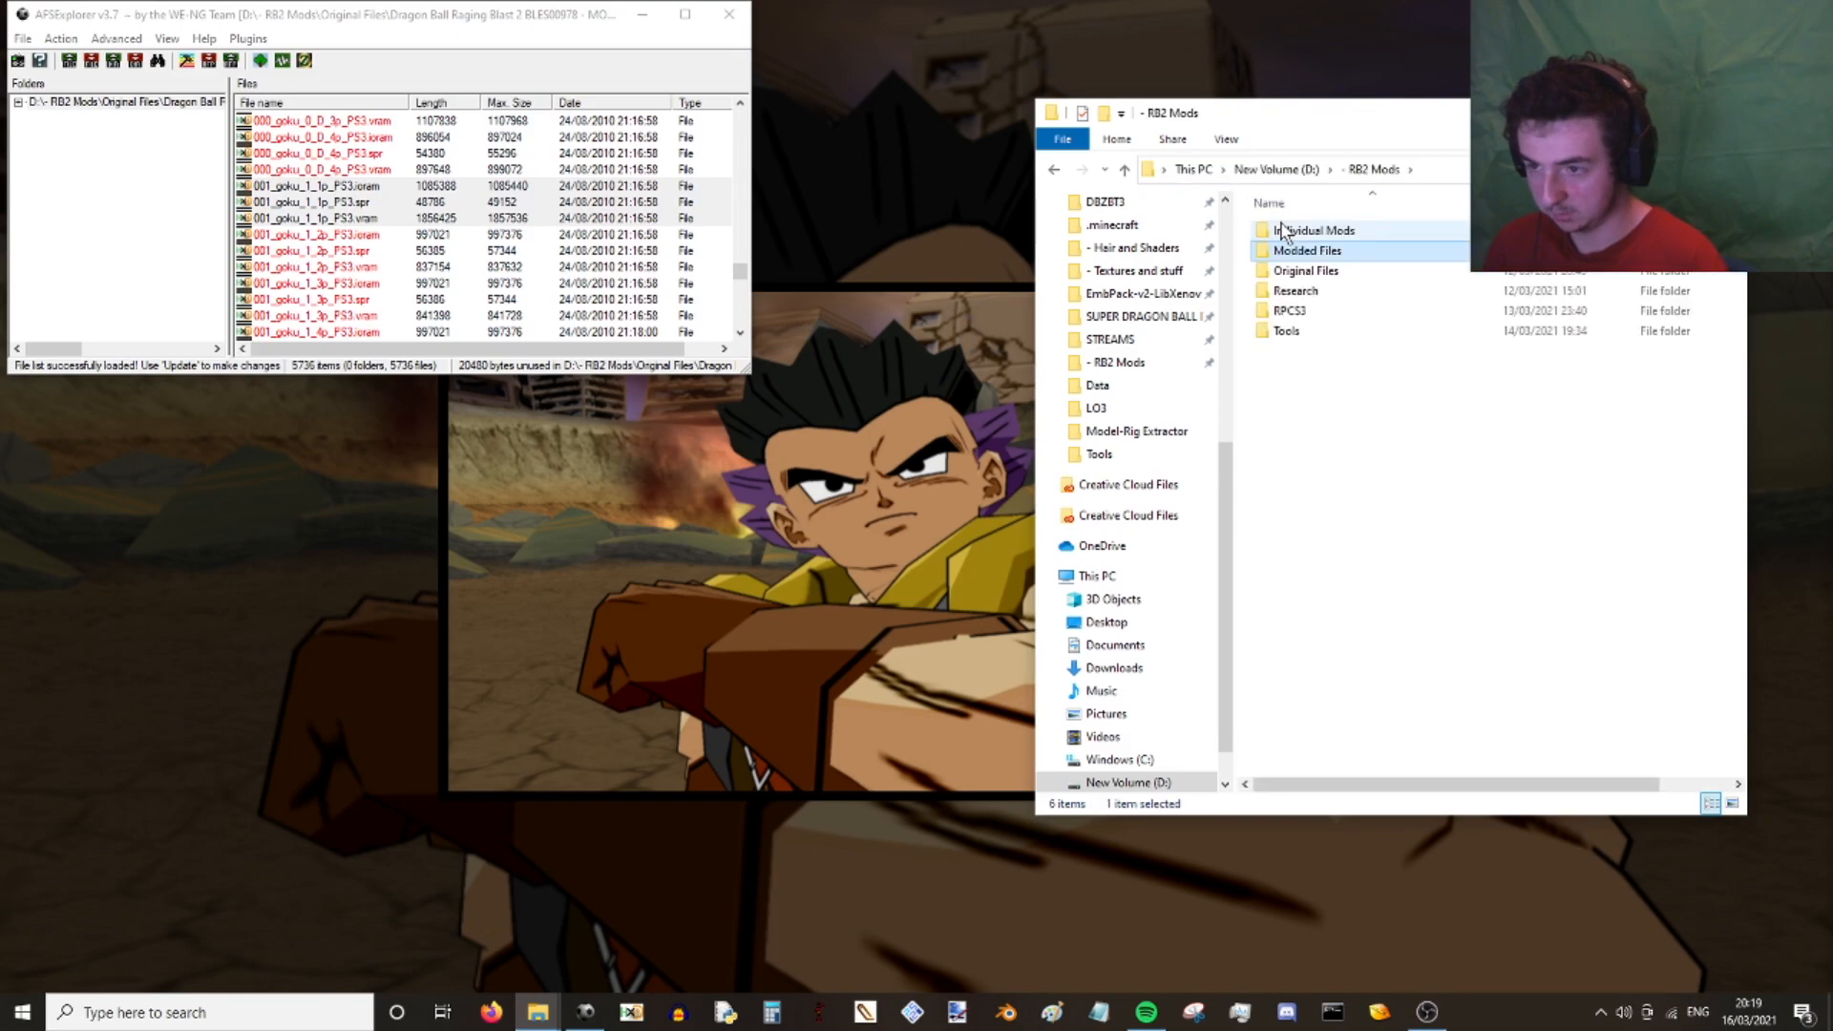
pyautogui.doubleClick(1282, 230)
pyautogui.doubleClick(1295, 344)
pyautogui.moveTo(1556, 438); pyautogui.dragTo(1352, 167)
pyautogui.click(1413, 476)
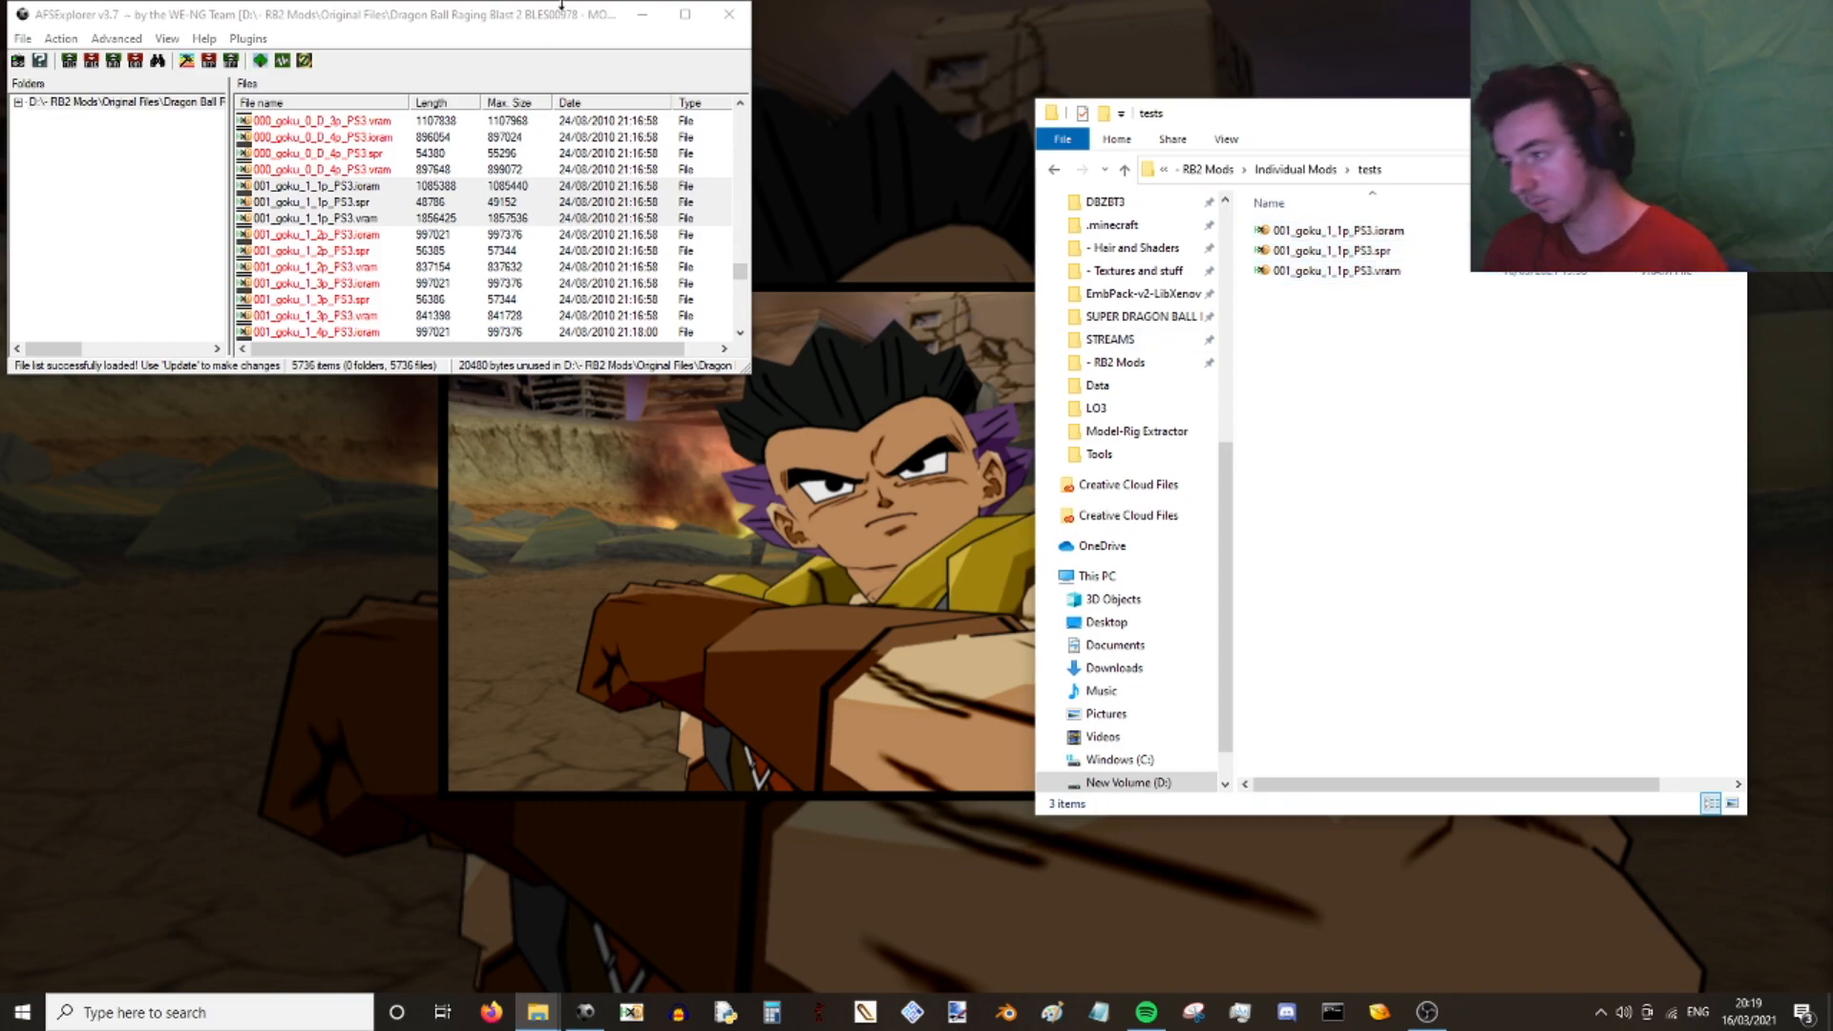
# - Minimize AFSExplorer and bring the File Explorer window showing the - RB2 Mods Tools folder to the front
pyautogui.click(590, 26)
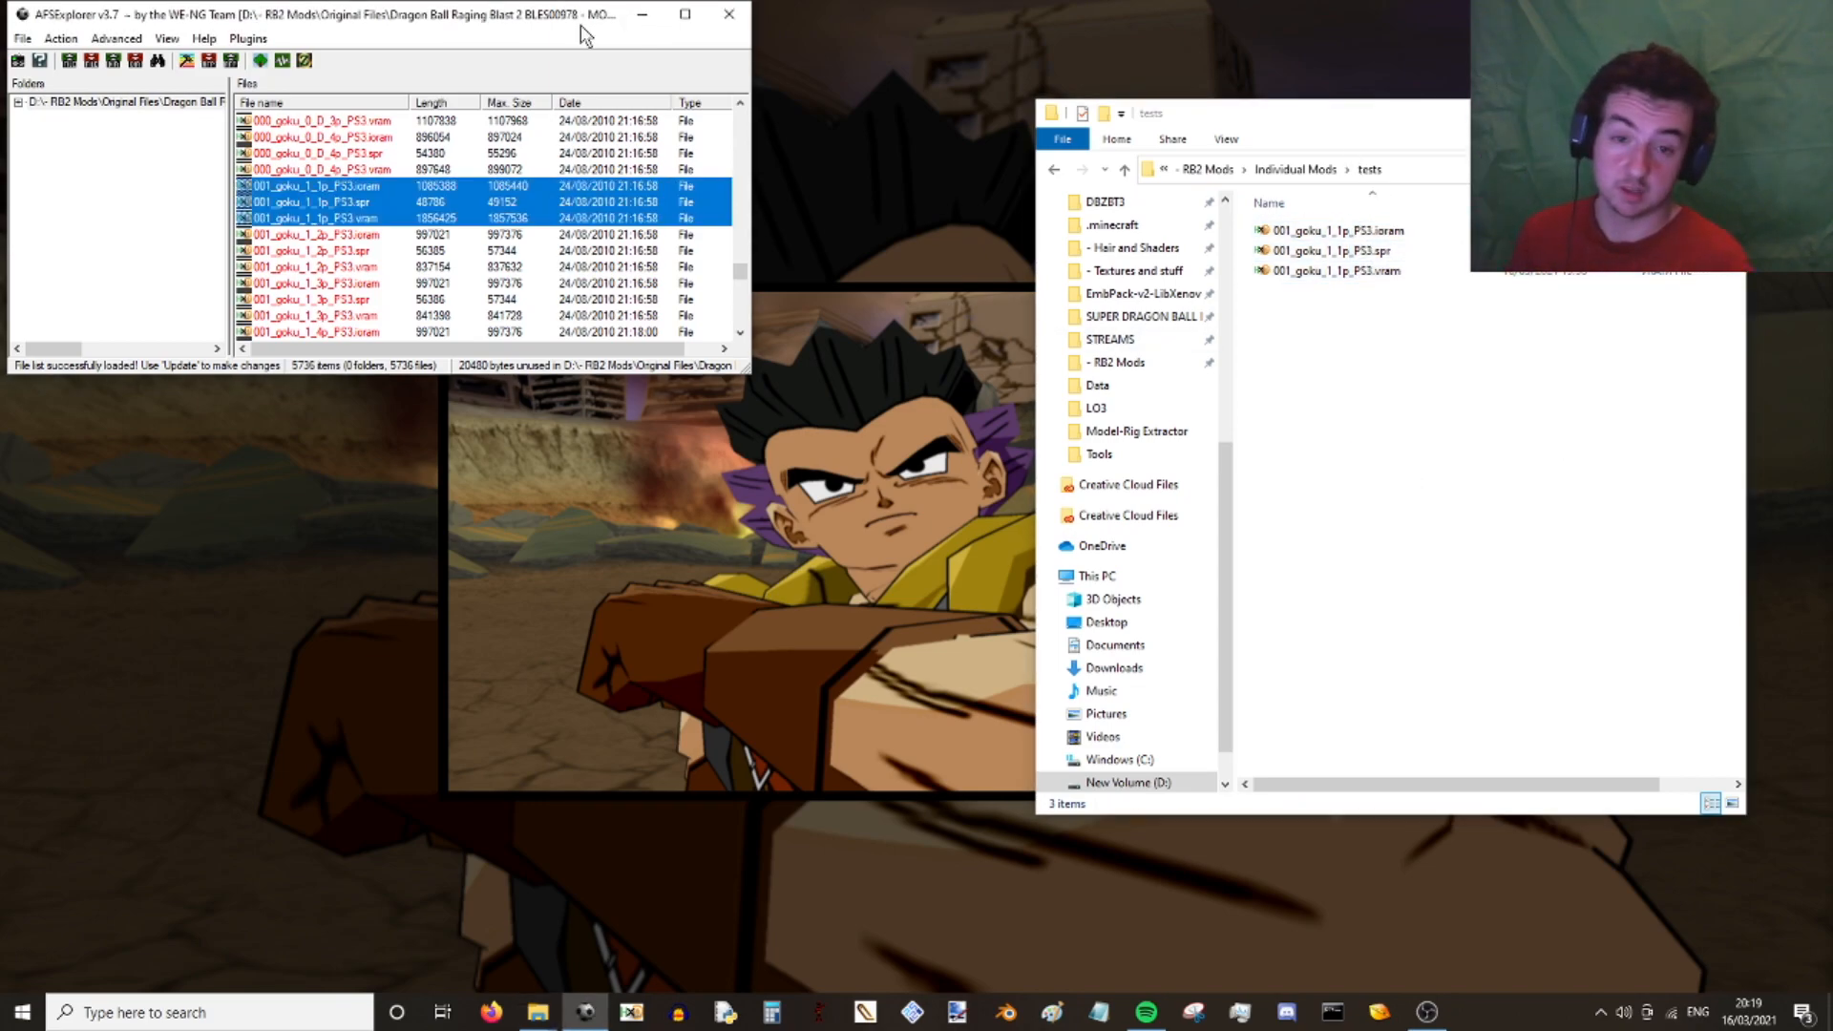
pyautogui.click(642, 14)
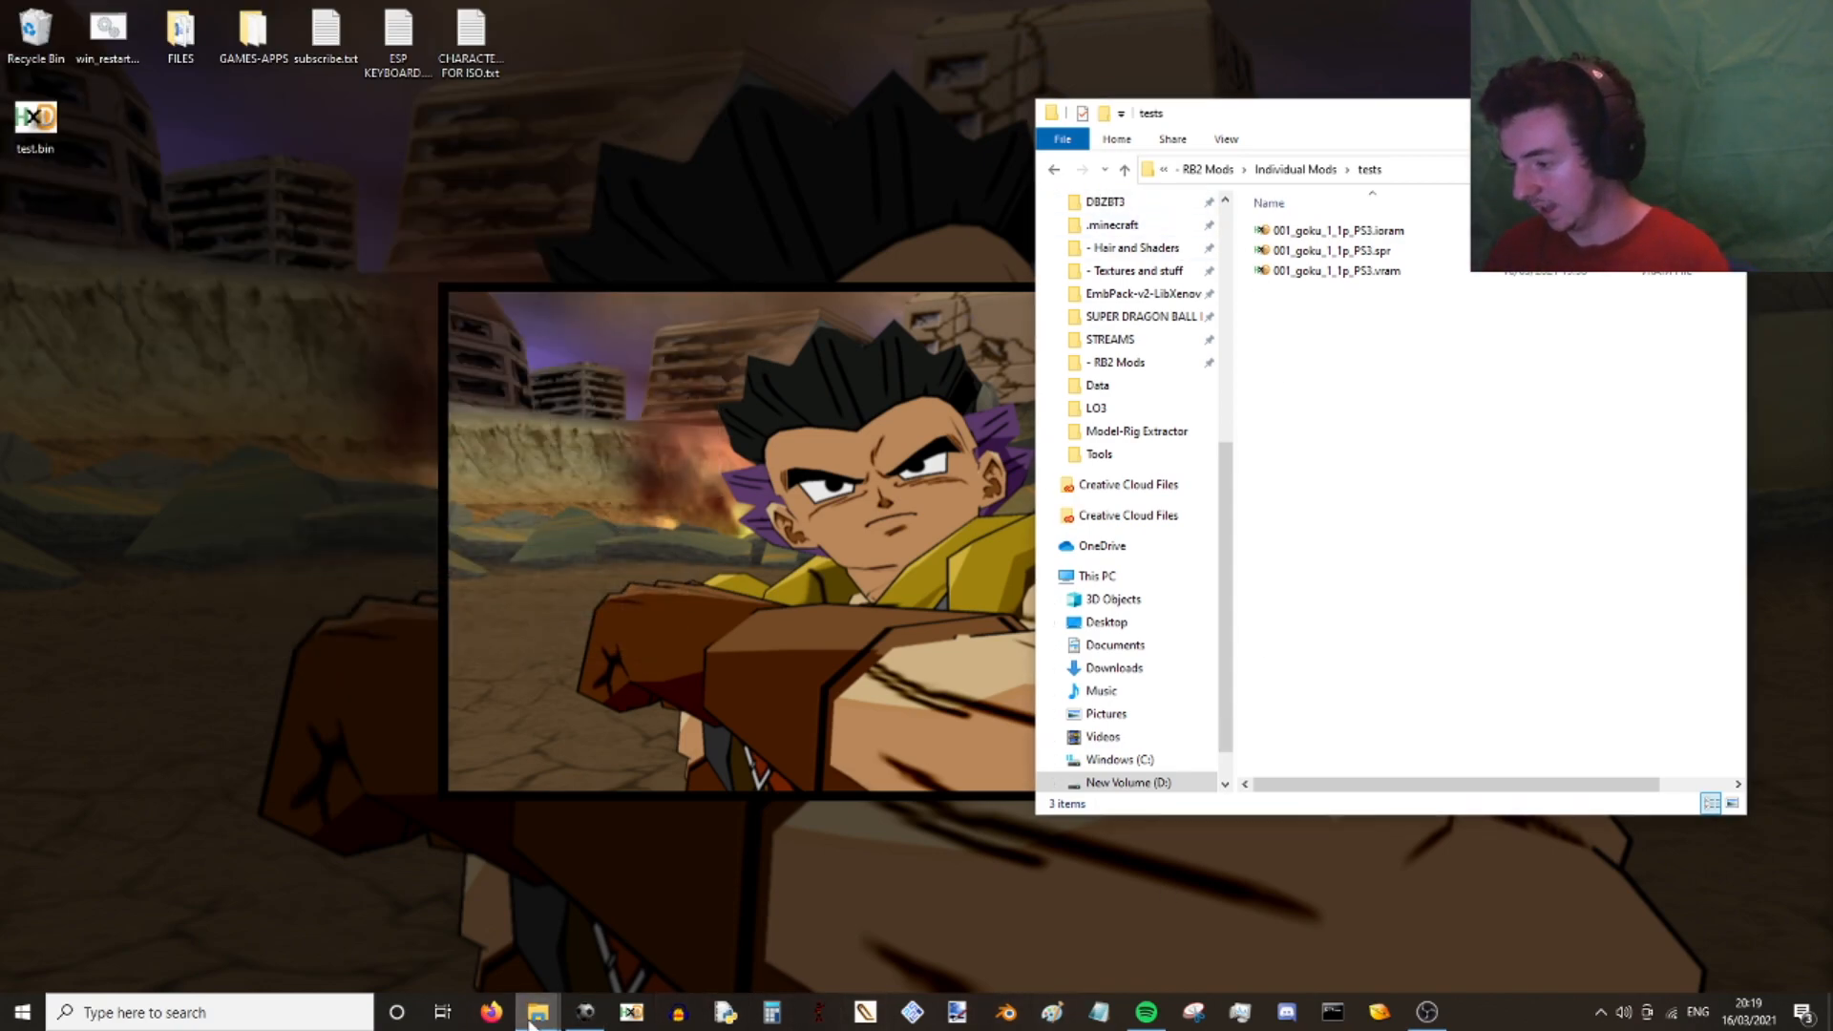
pyautogui.moveTo(538, 1011)
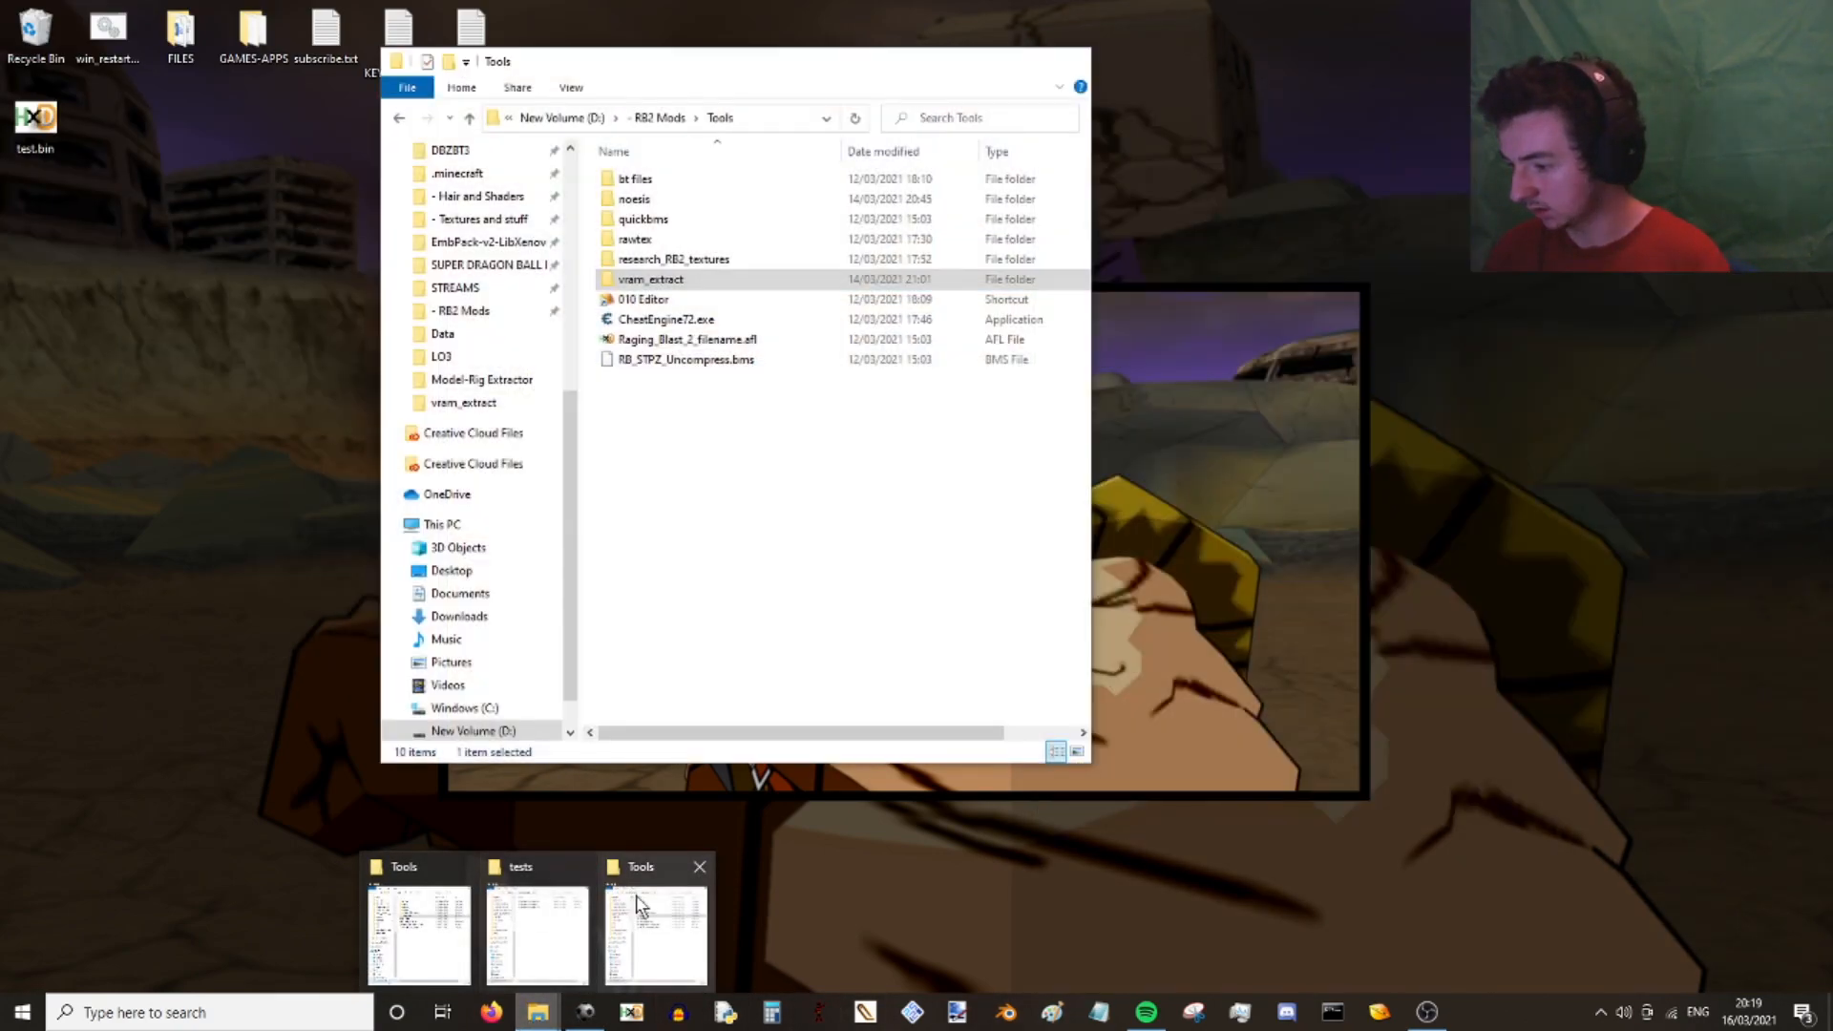
pyautogui.click(637, 905)
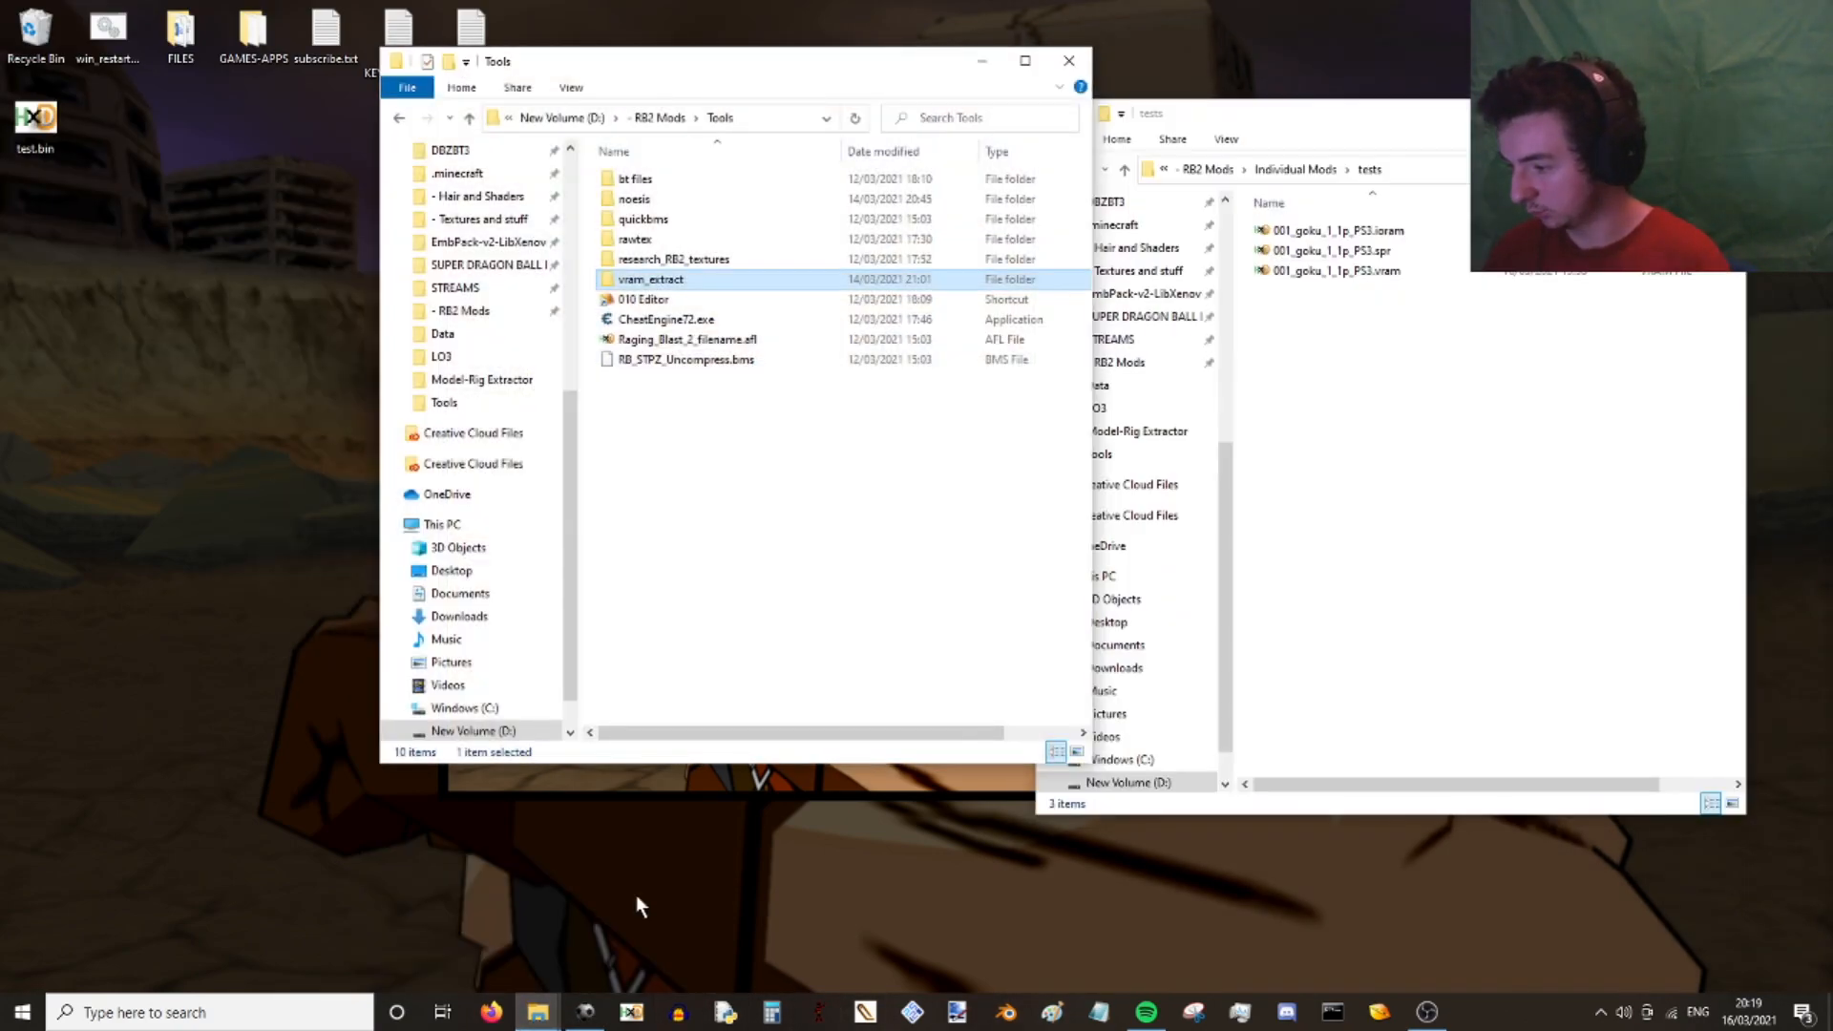
# - Place the Tools window beside the tests window, open the vram_extract folder and select dbrb_compressor.exe
pyautogui.moveTo(733, 66); pyautogui.dragTo(611, 111)
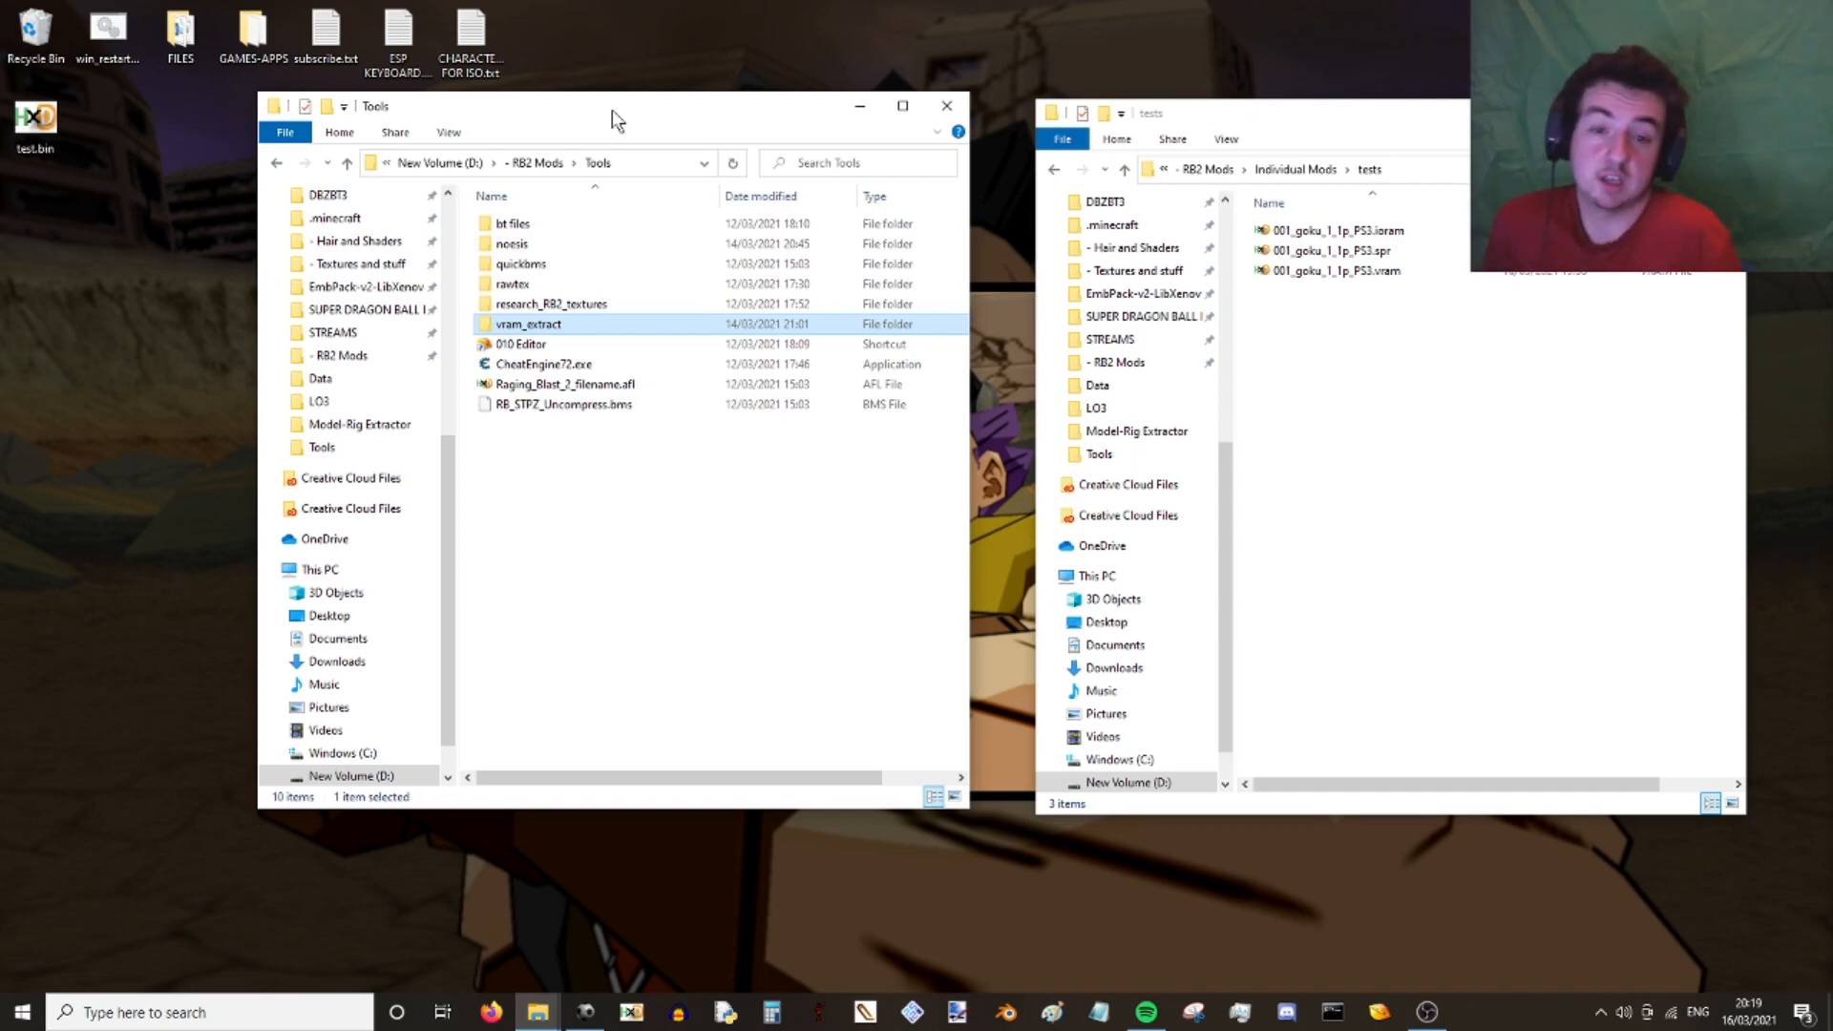
pyautogui.click(1449, 421)
pyautogui.click(512, 540)
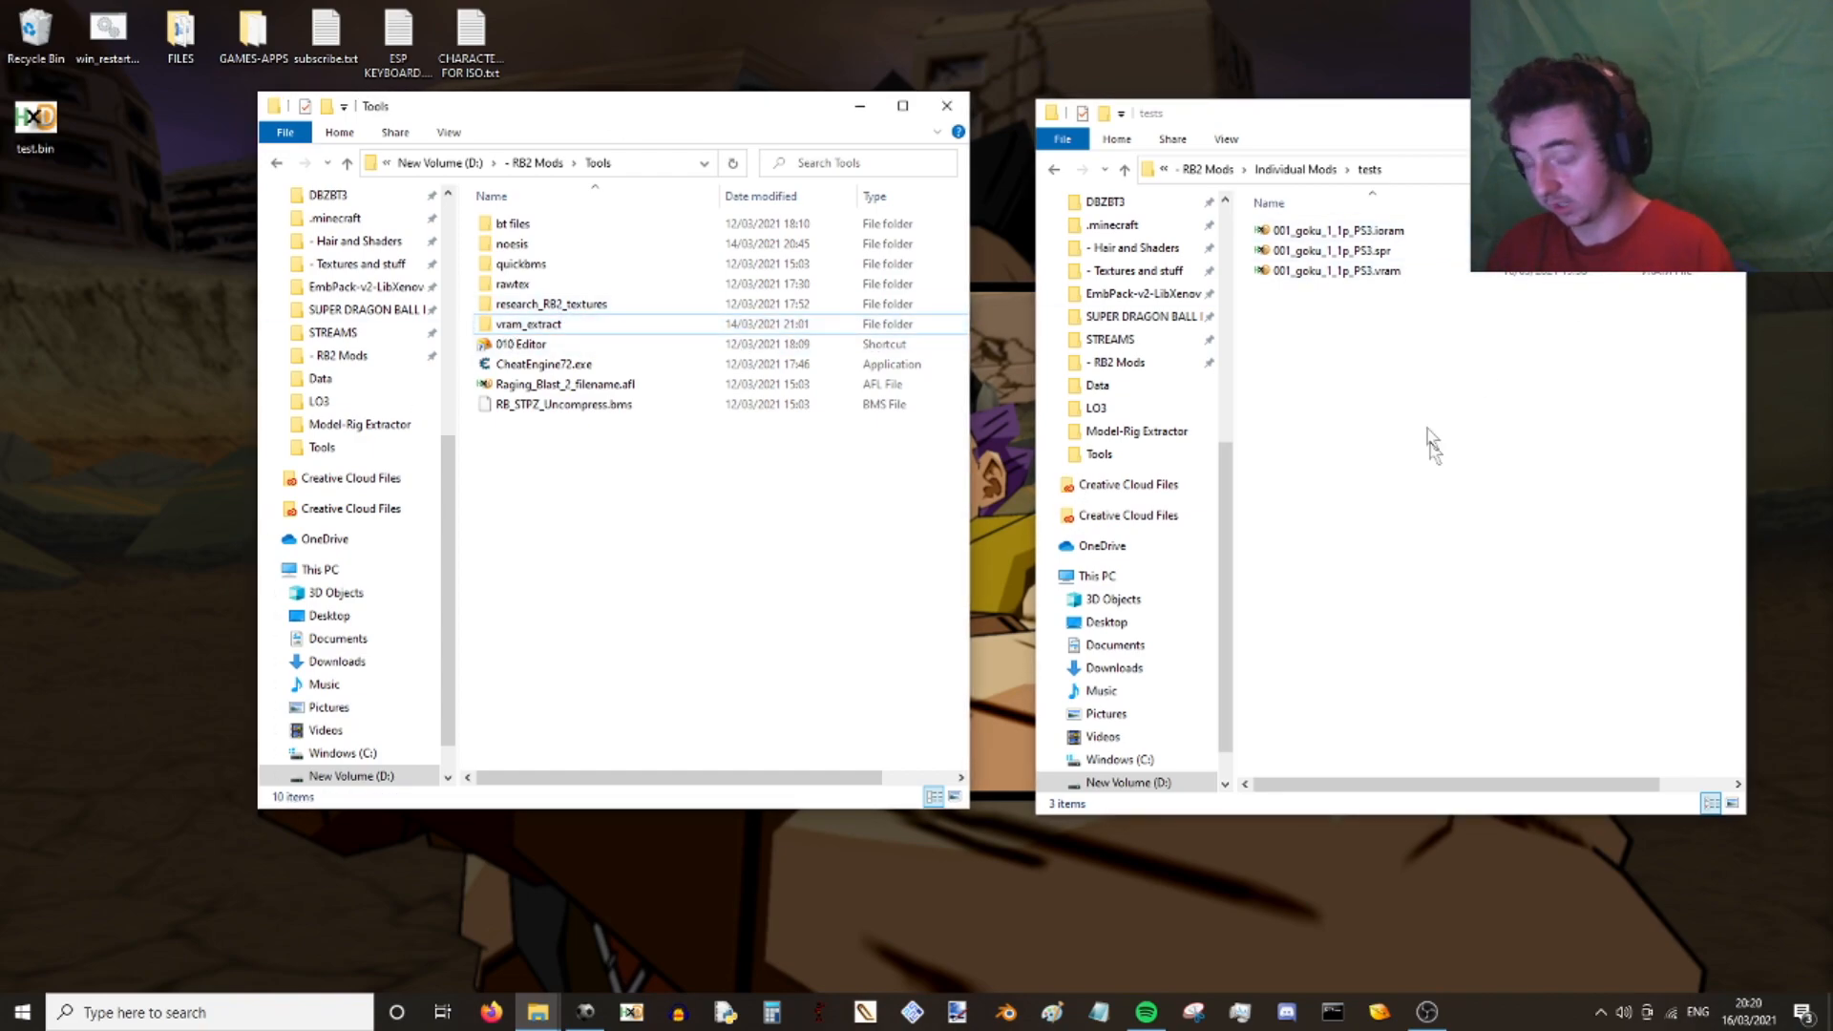
pyautogui.doubleClick(540, 324)
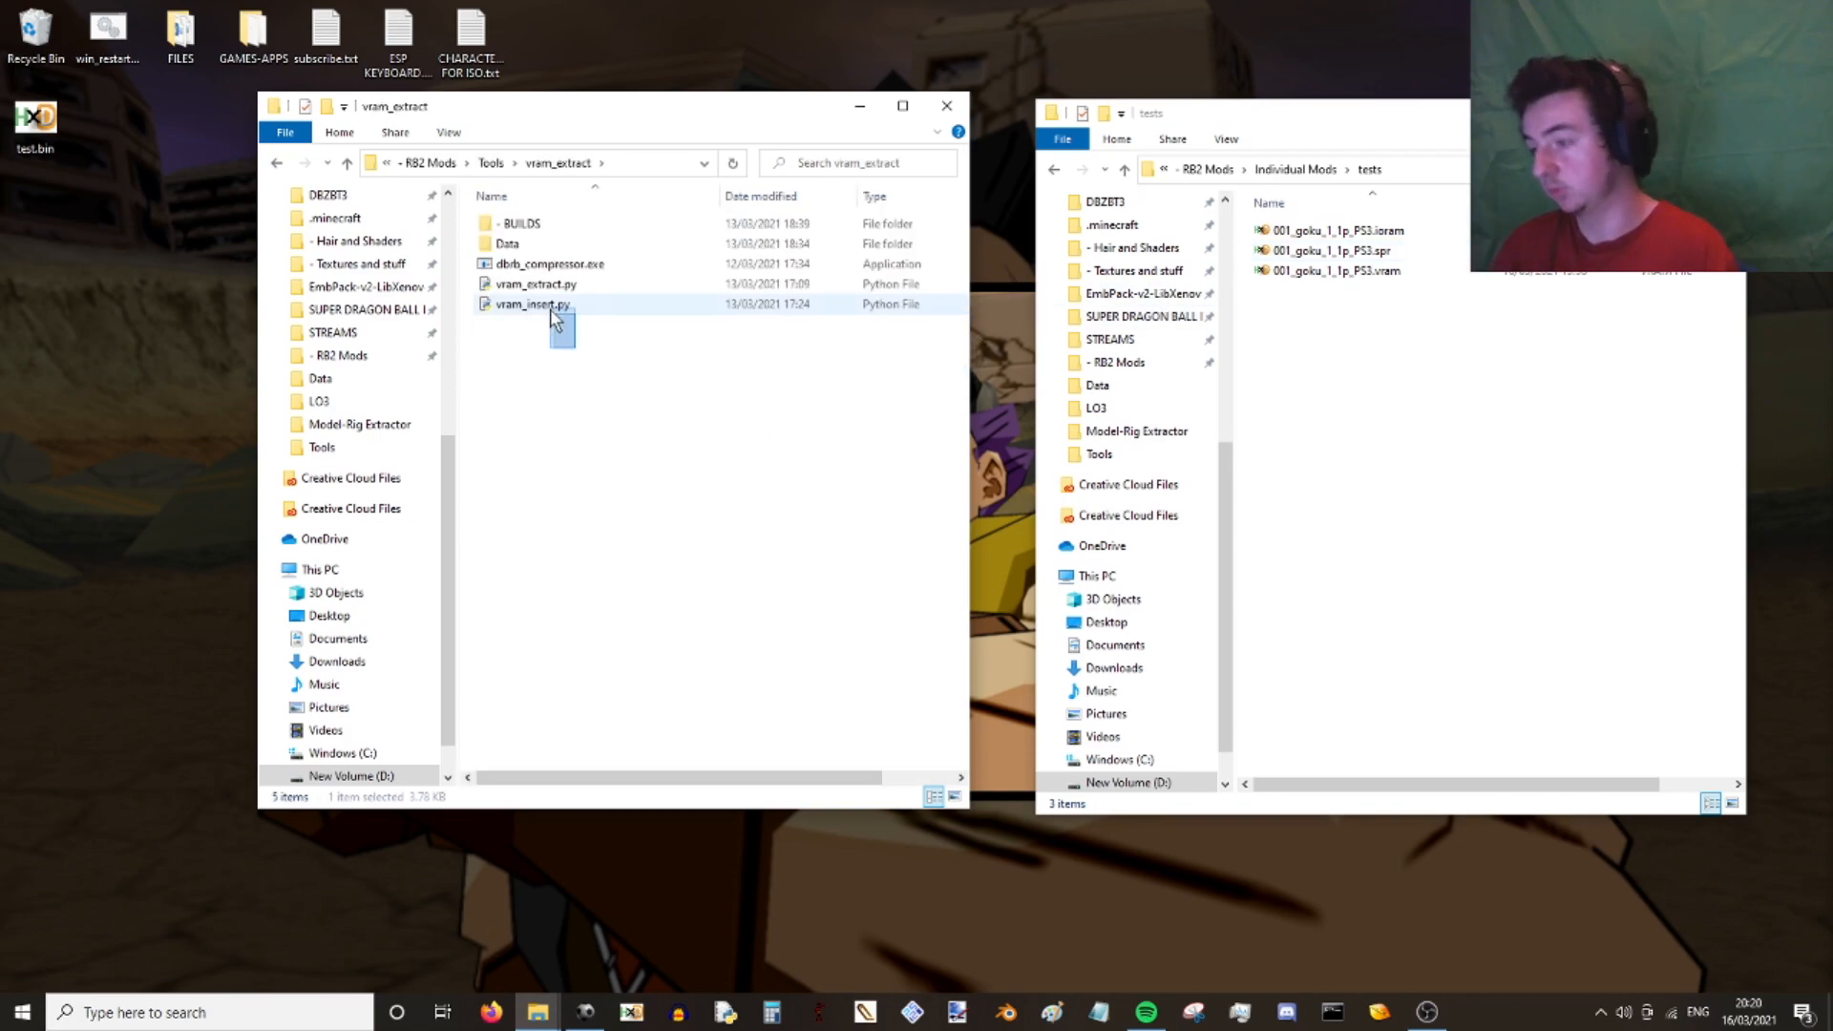
pyautogui.click(548, 267)
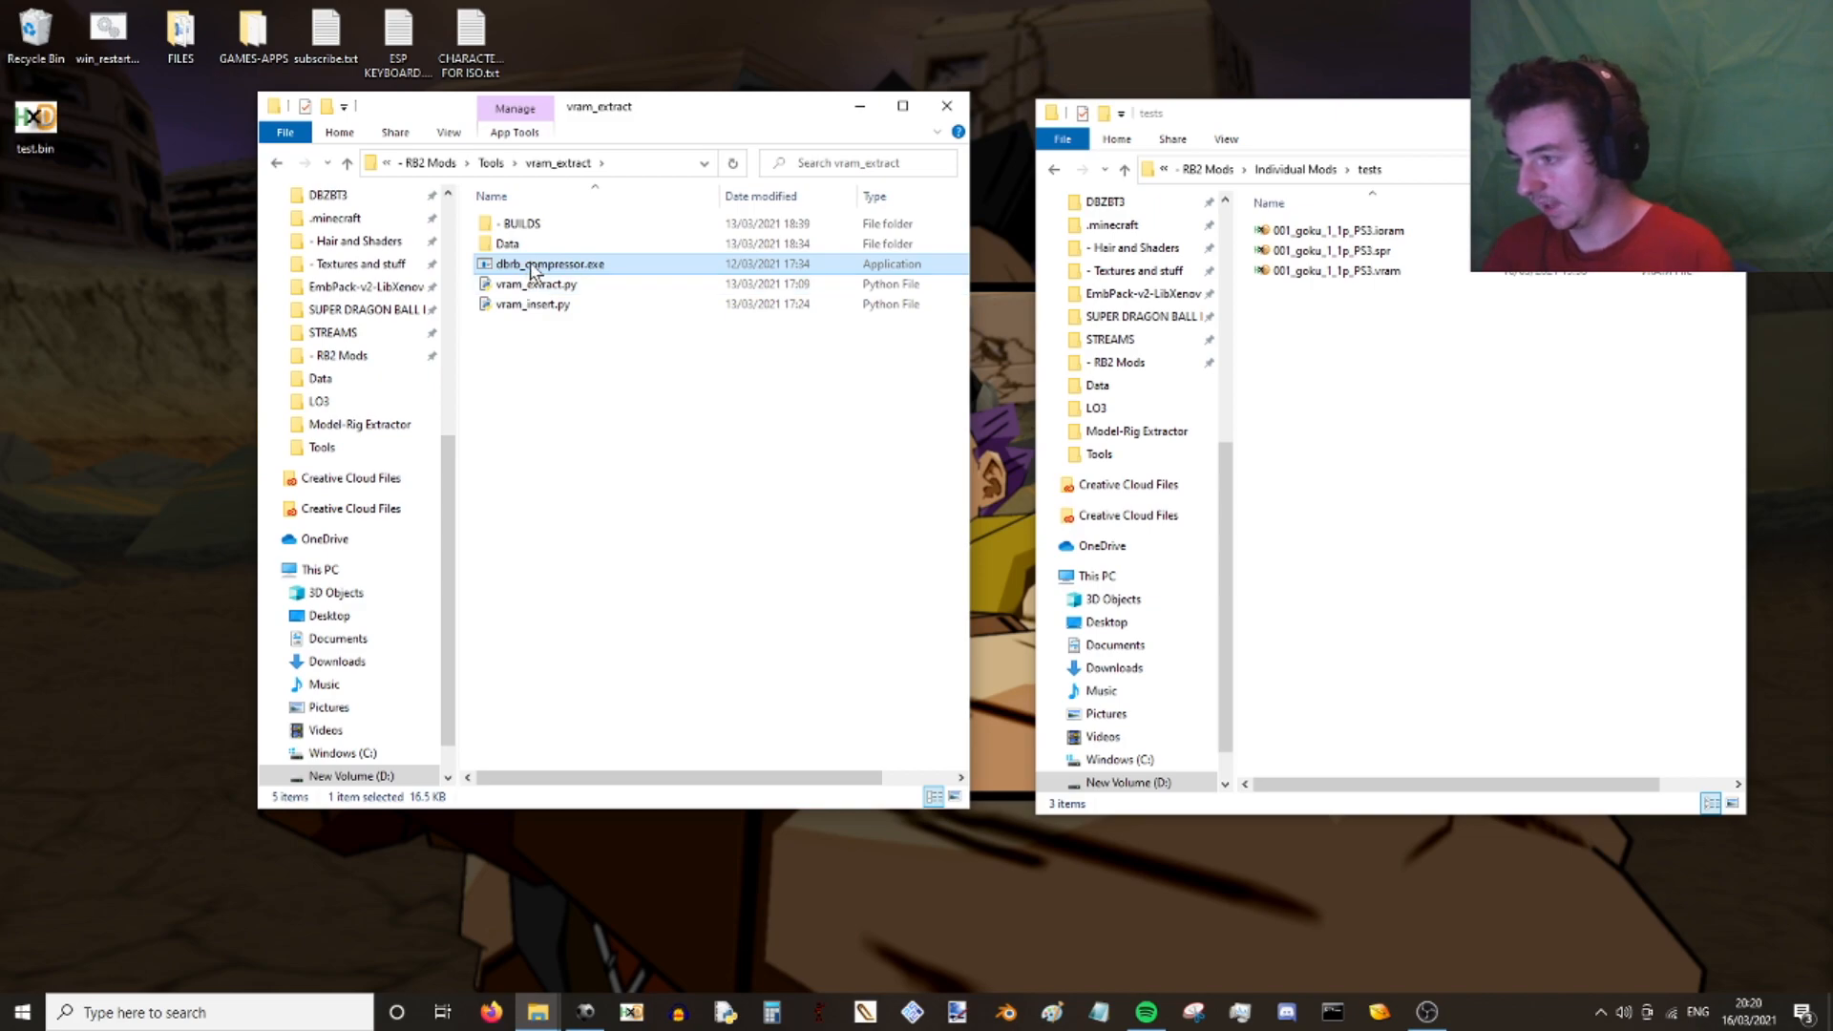
# - Open a Command Prompt and arrange it above a shortened vram_extract window, leaving the tests window uncovered
pyautogui.moveTo(632, 107); pyautogui.dragTo(613, 485)
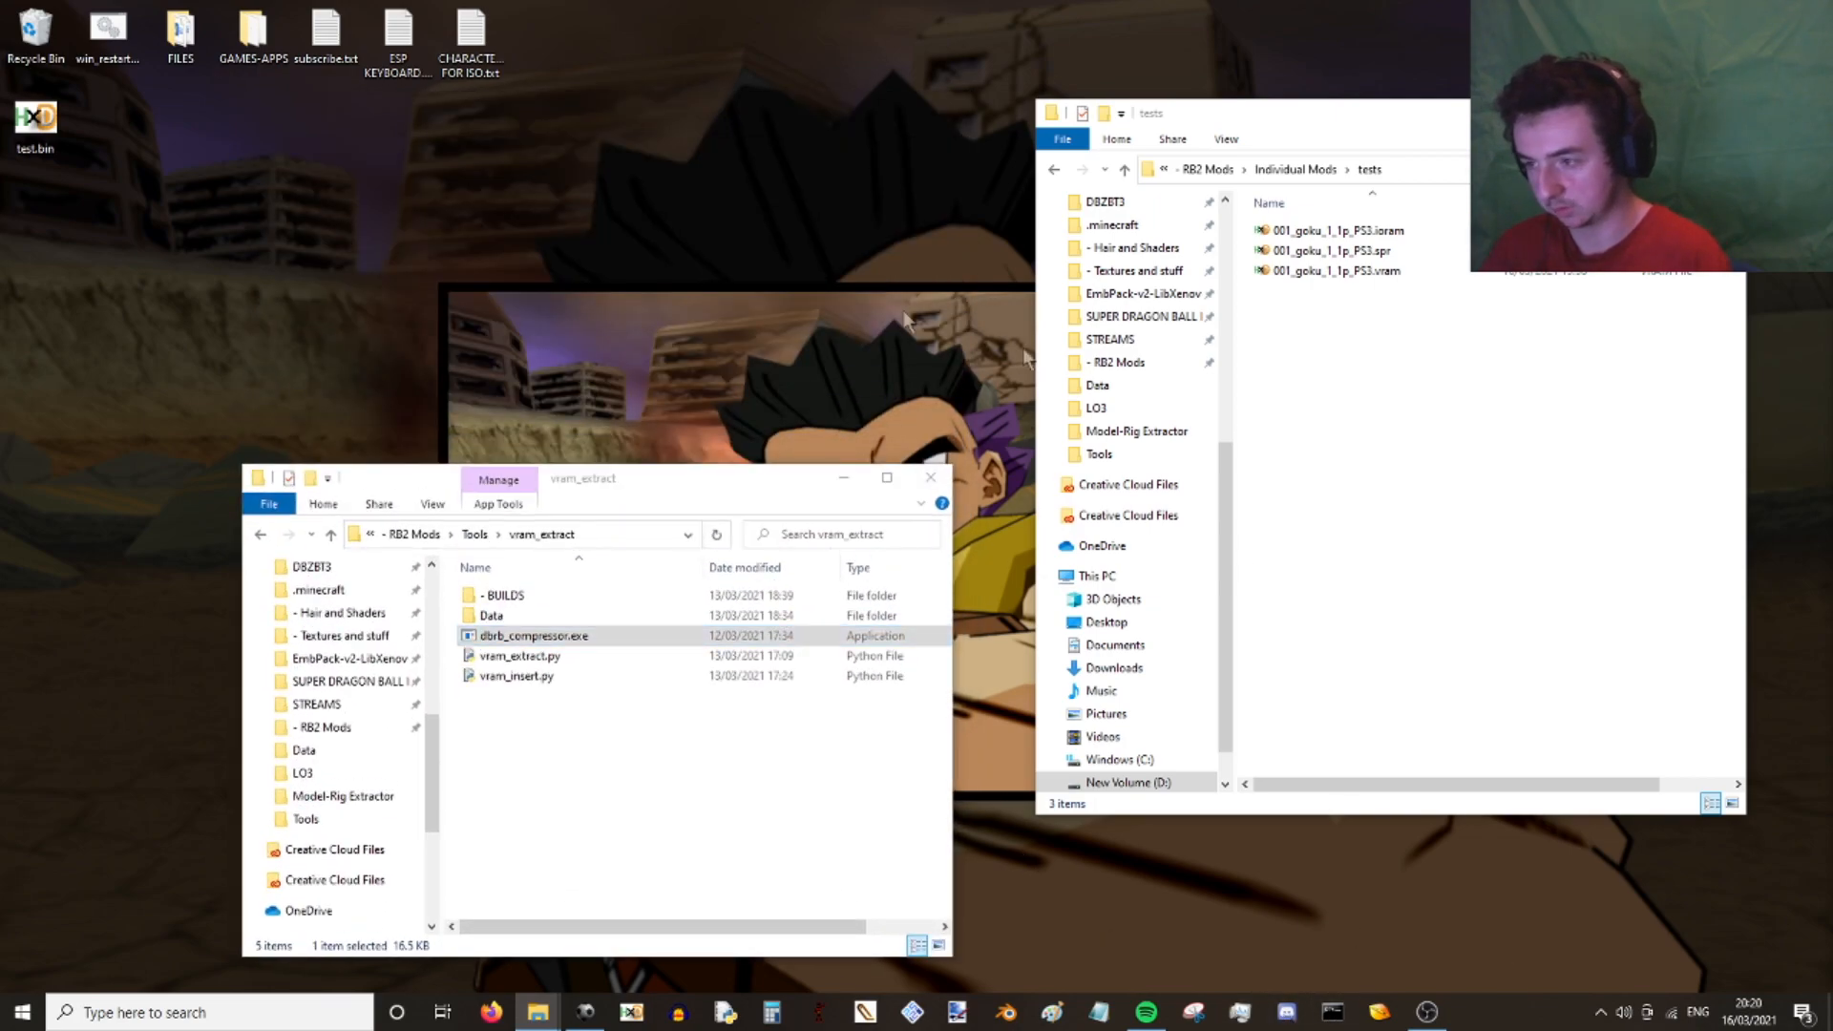
pyautogui.moveTo(757, 178); pyautogui.dragTo(718, 21)
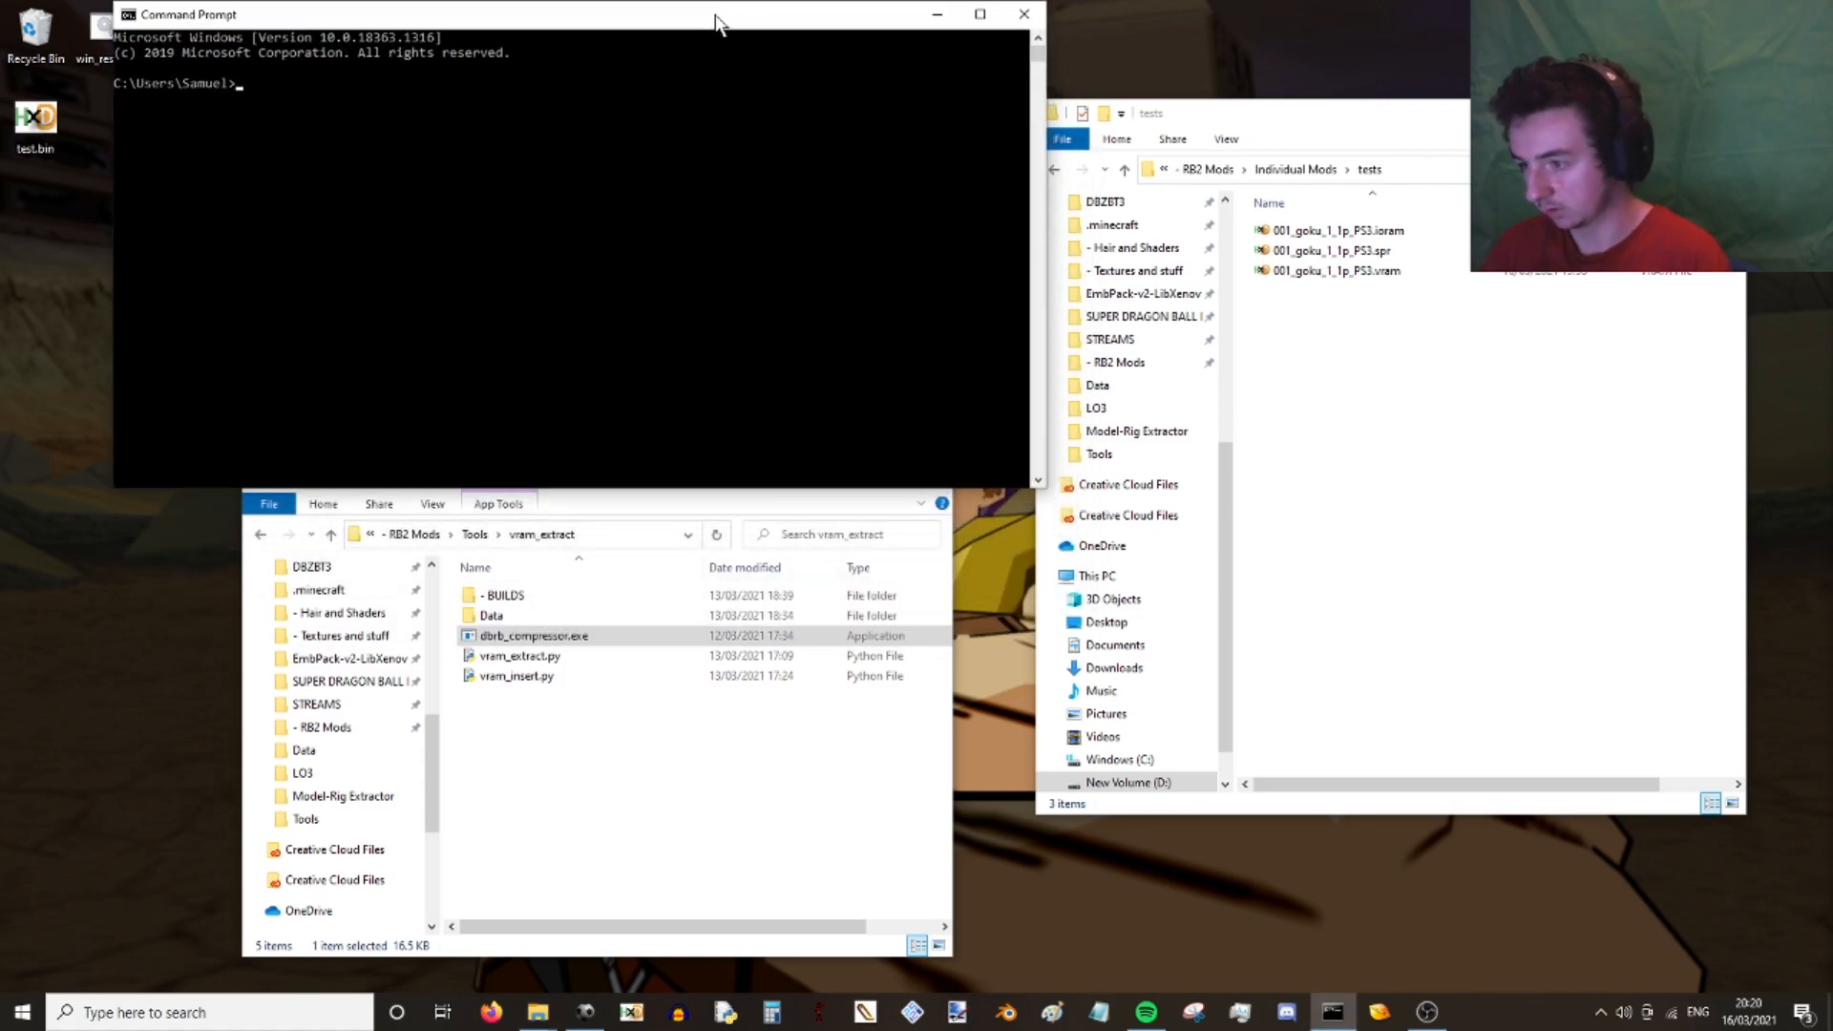
pyautogui.click(790, 741)
pyautogui.moveTo(709, 464); pyautogui.dragTo(701, 585)
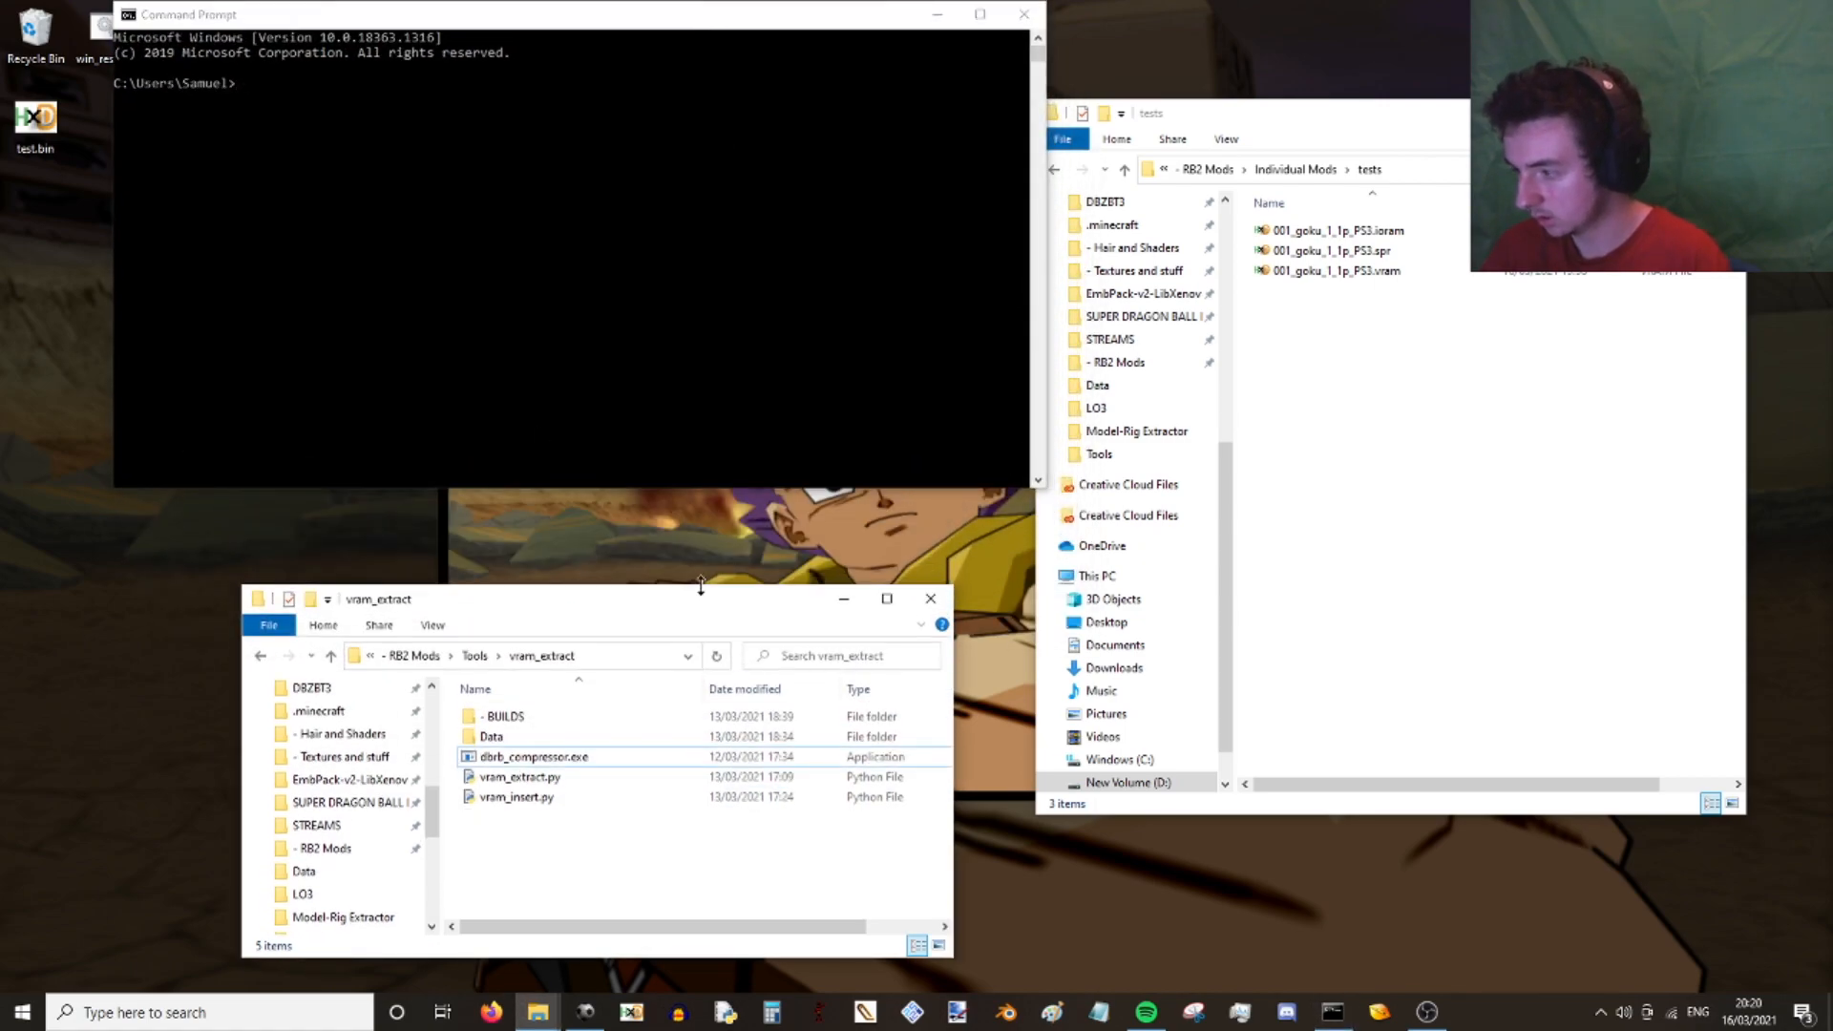
pyautogui.click(442, 119)
pyautogui.moveTo(465, 23); pyautogui.dragTo(437, 77)
# - Decompress 001_goku_1_1p_PS3.spr with dbrb_compressor.exe in the Command Prompt, outputting to 001_goku_1_1p_PS3(2).spr in the tests folder
pyautogui.moveTo(527, 757); pyautogui.dragTo(513, 238)
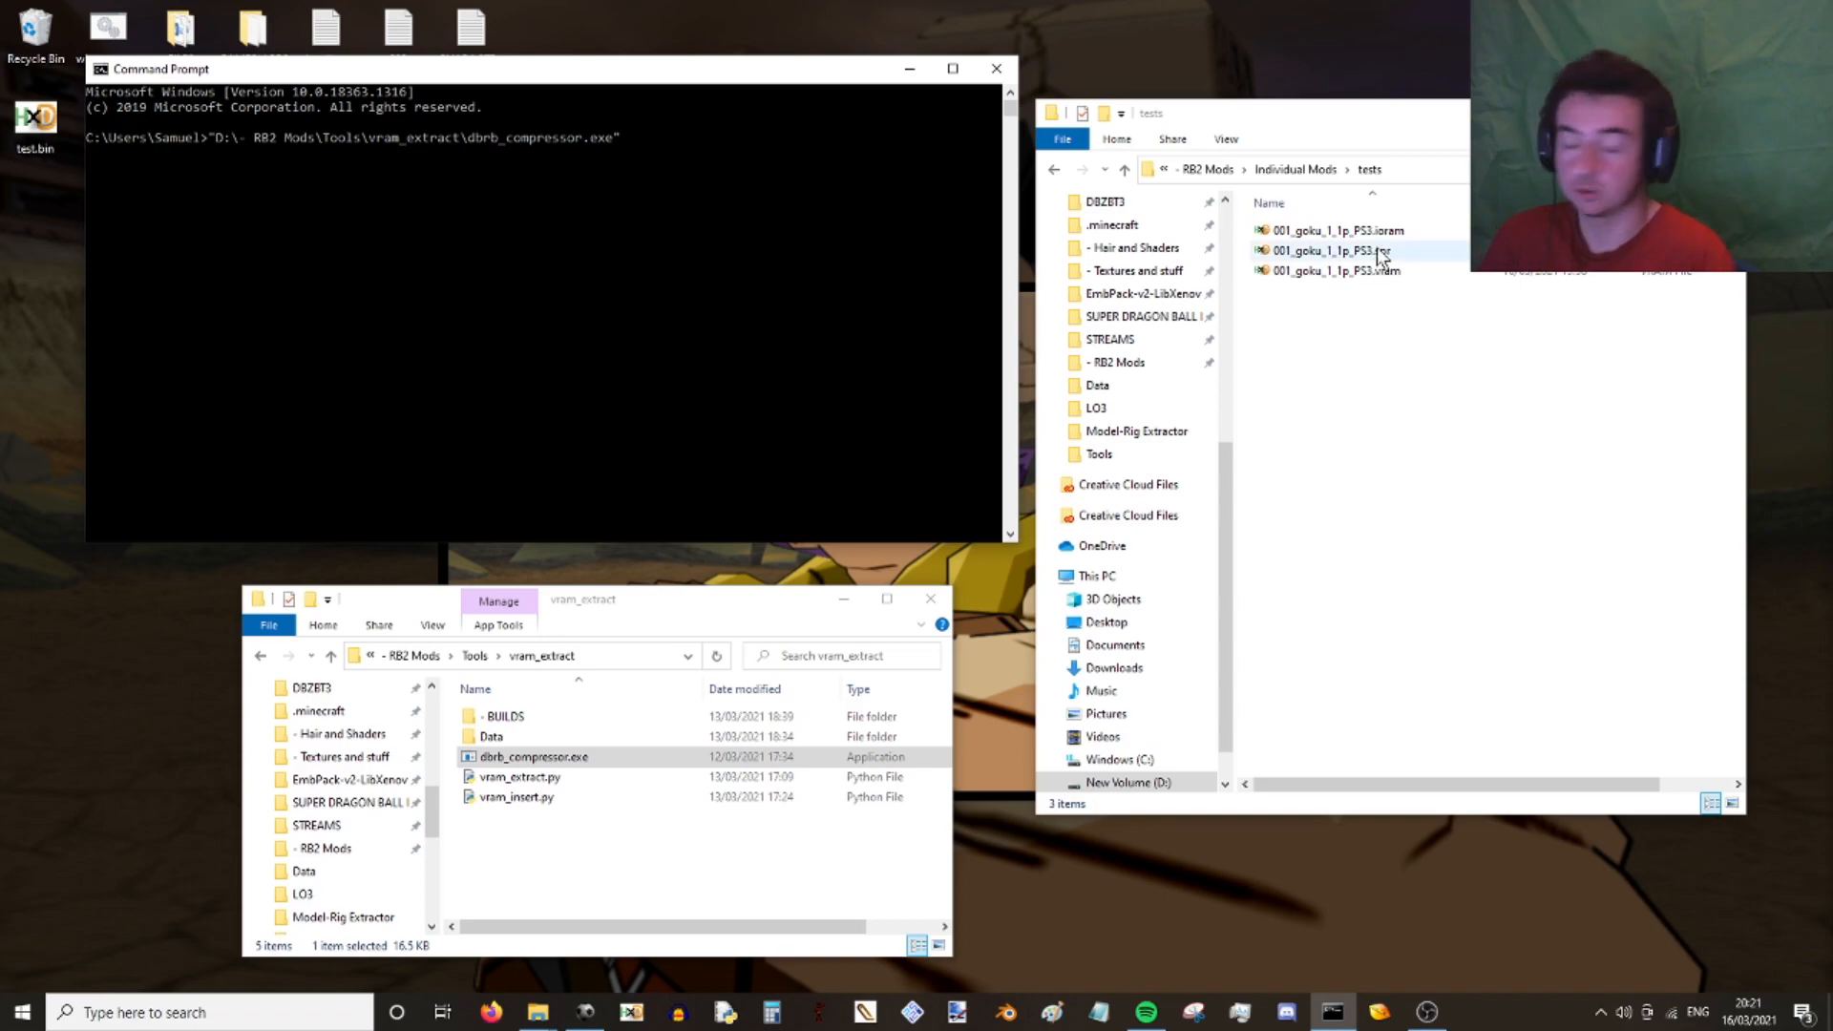
pyautogui.moveTo(1379, 256); pyautogui.dragTo(742, 152)
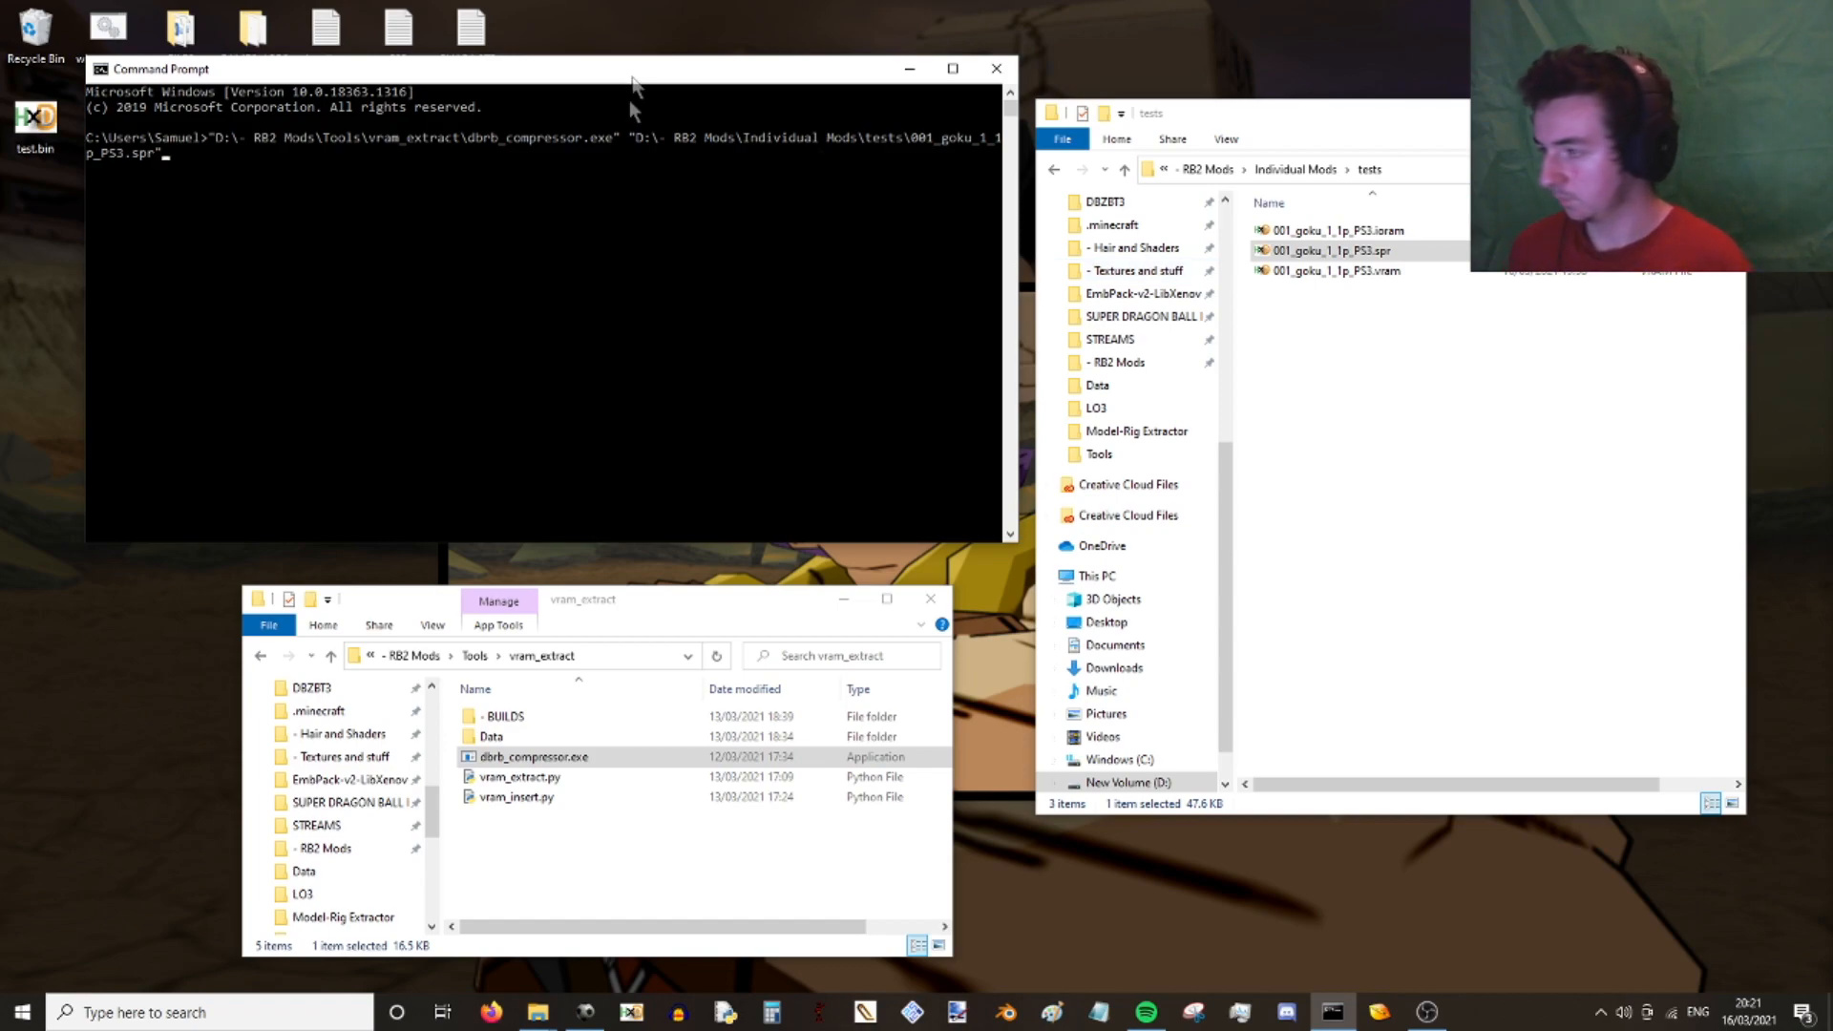
pyautogui.moveTo(1337, 252); pyautogui.dragTo(528, 267)
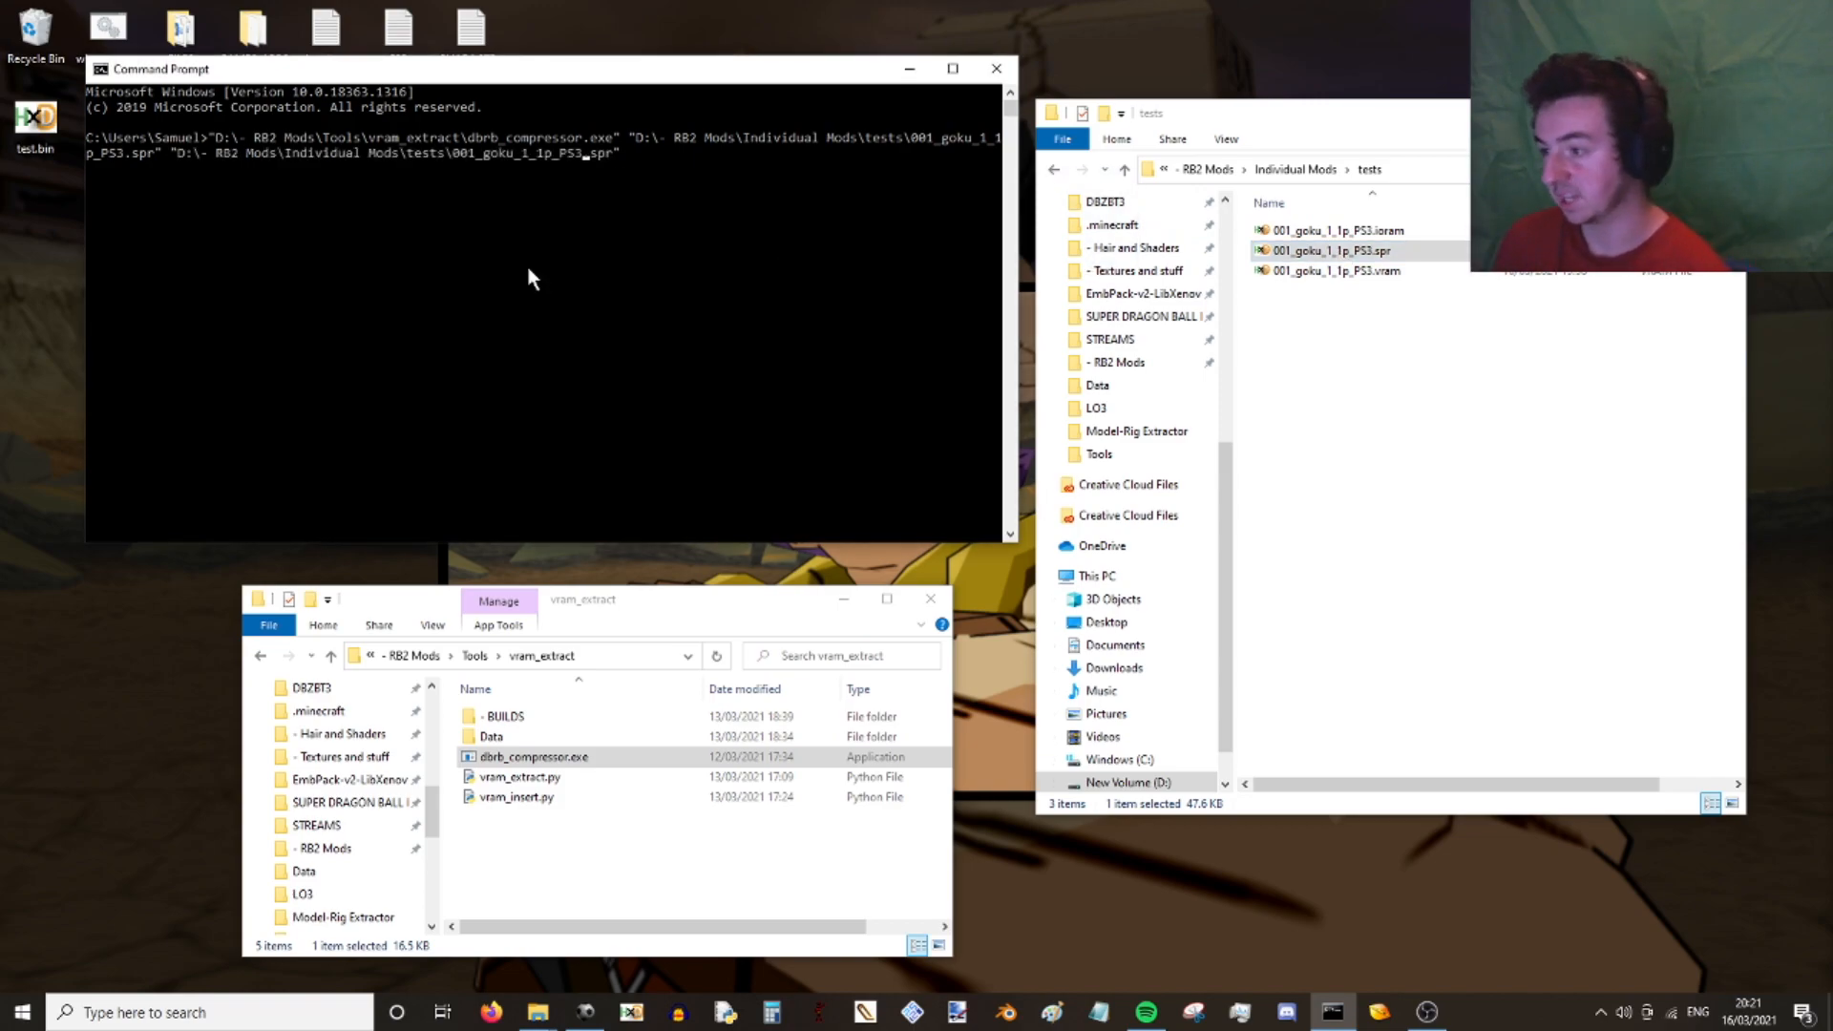
pyautogui.press('Left')
pyautogui.press('Left')
pyautogui.press('Left')
pyautogui.press('Left')
pyautogui.press('Left')
pyautogui.write('(2)')
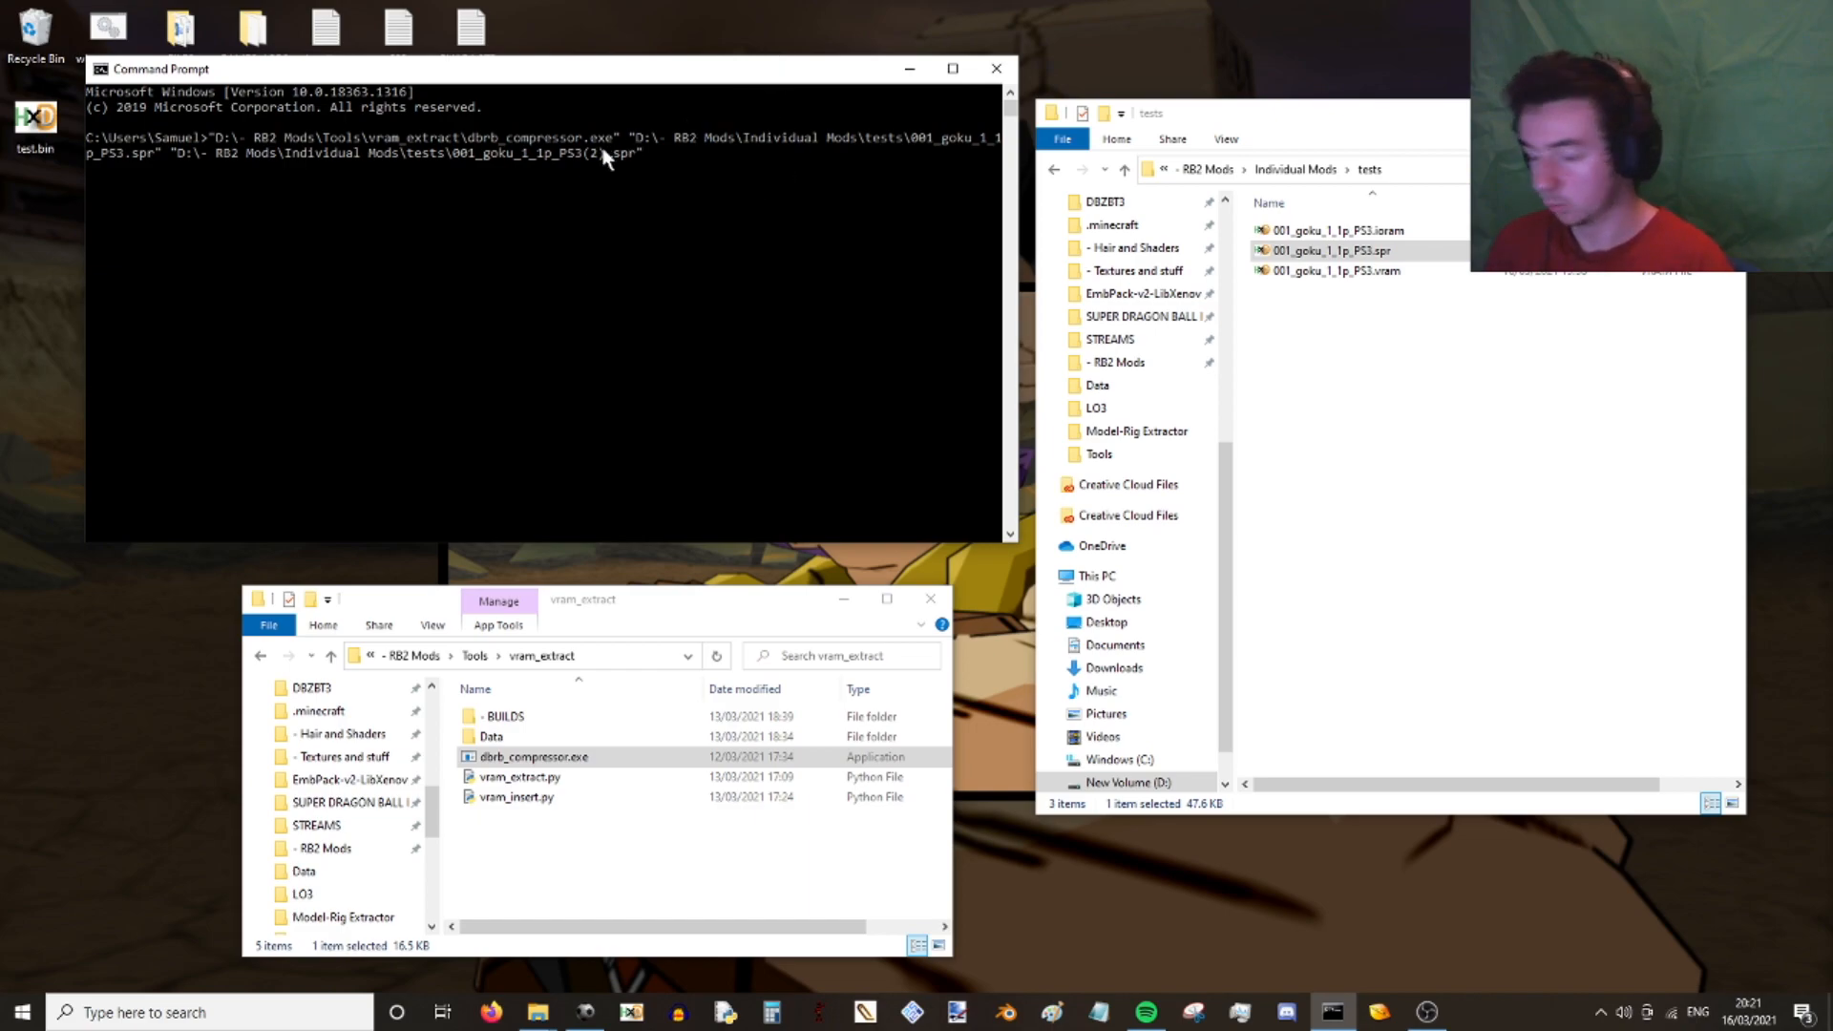
pyautogui.press('Return')
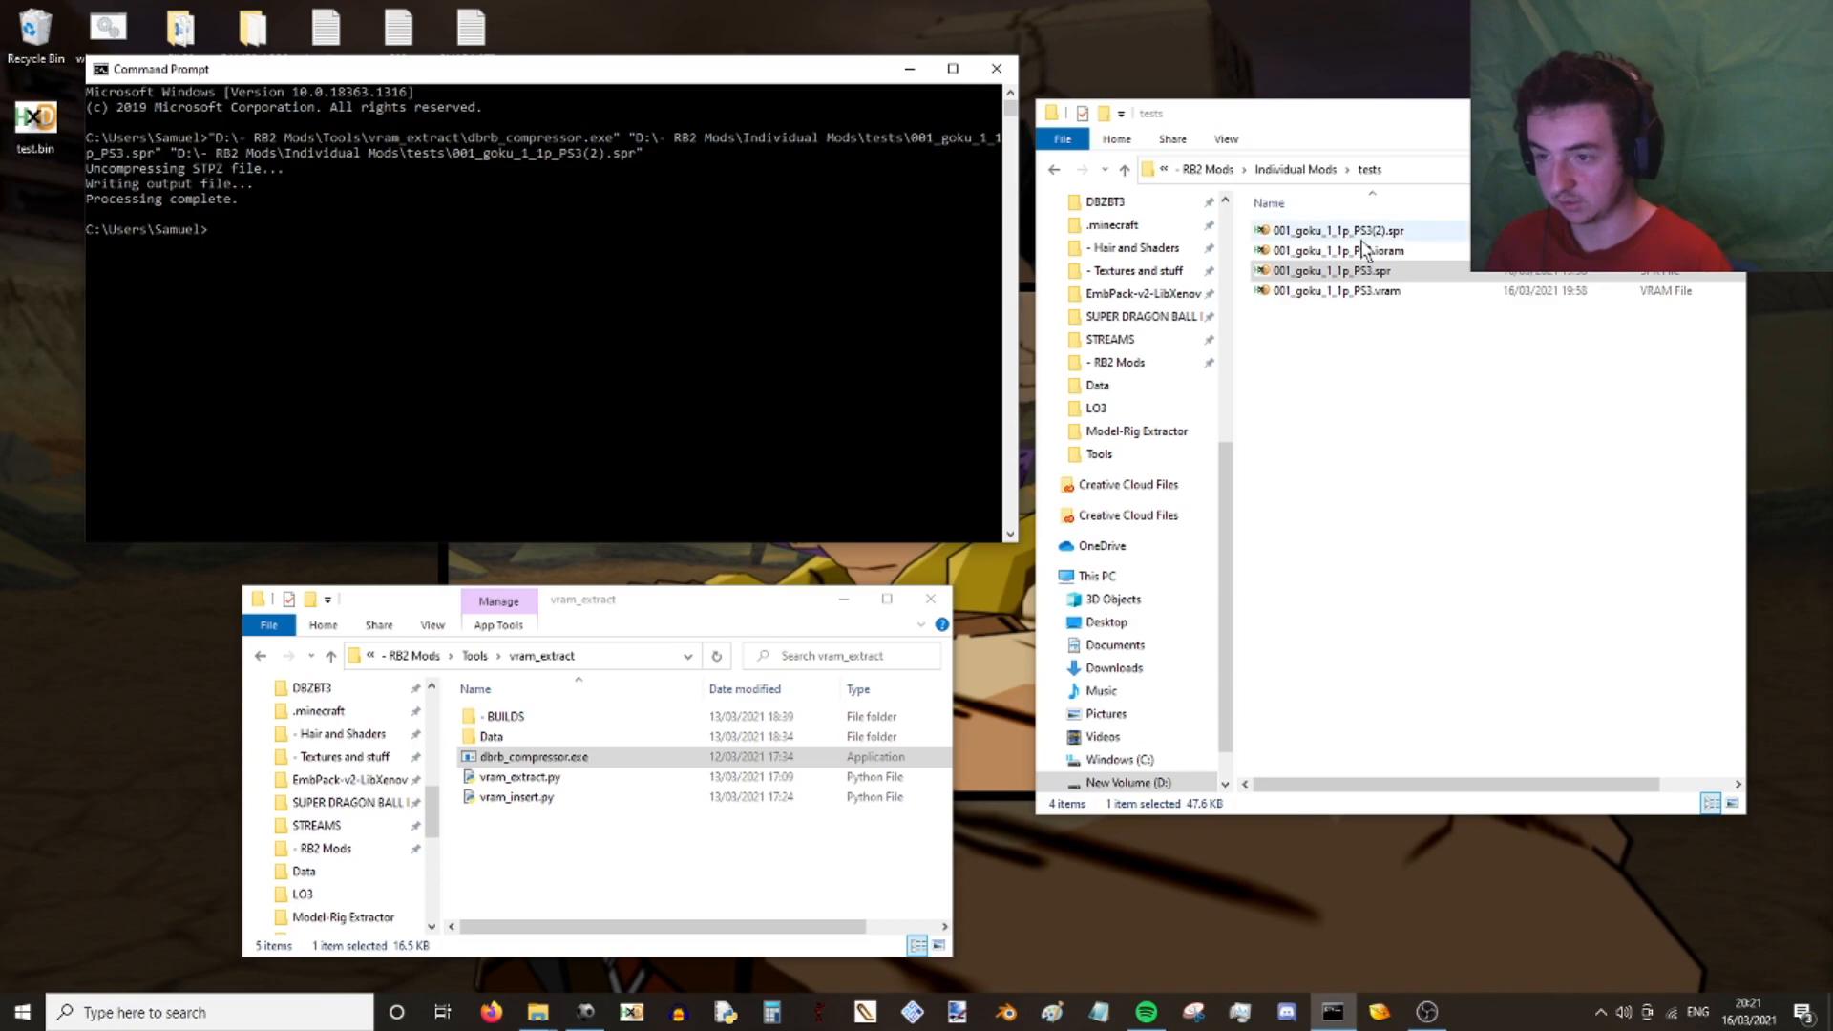
pyautogui.click(1401, 231)
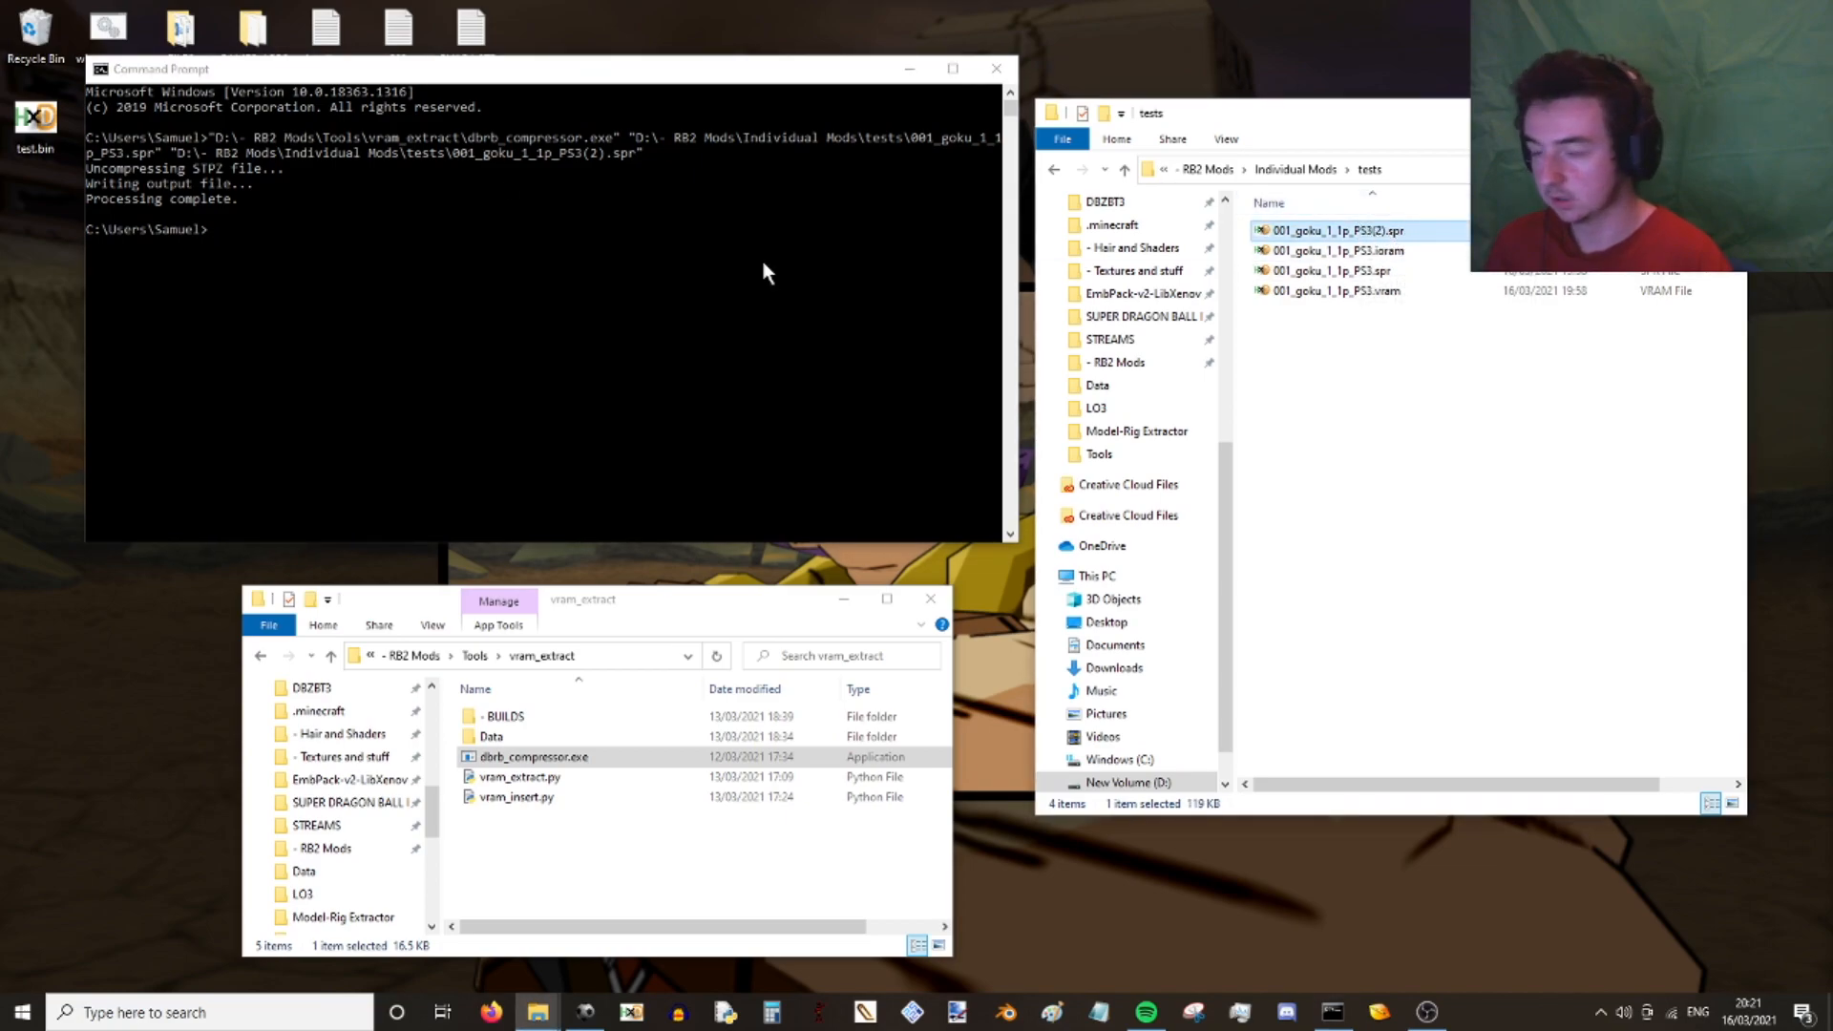
# - Decompress 001_goku_1_1p_PS3.vram with dbrb_compressor.exe, outputting to 001_goku_1_1p_PS3(2).vram in the tests folder
pyautogui.click(366, 65)
pyautogui.moveTo(520, 757); pyautogui.dragTo(460, 263)
pyautogui.moveTo(1382, 291); pyautogui.dragTo(844, 286)
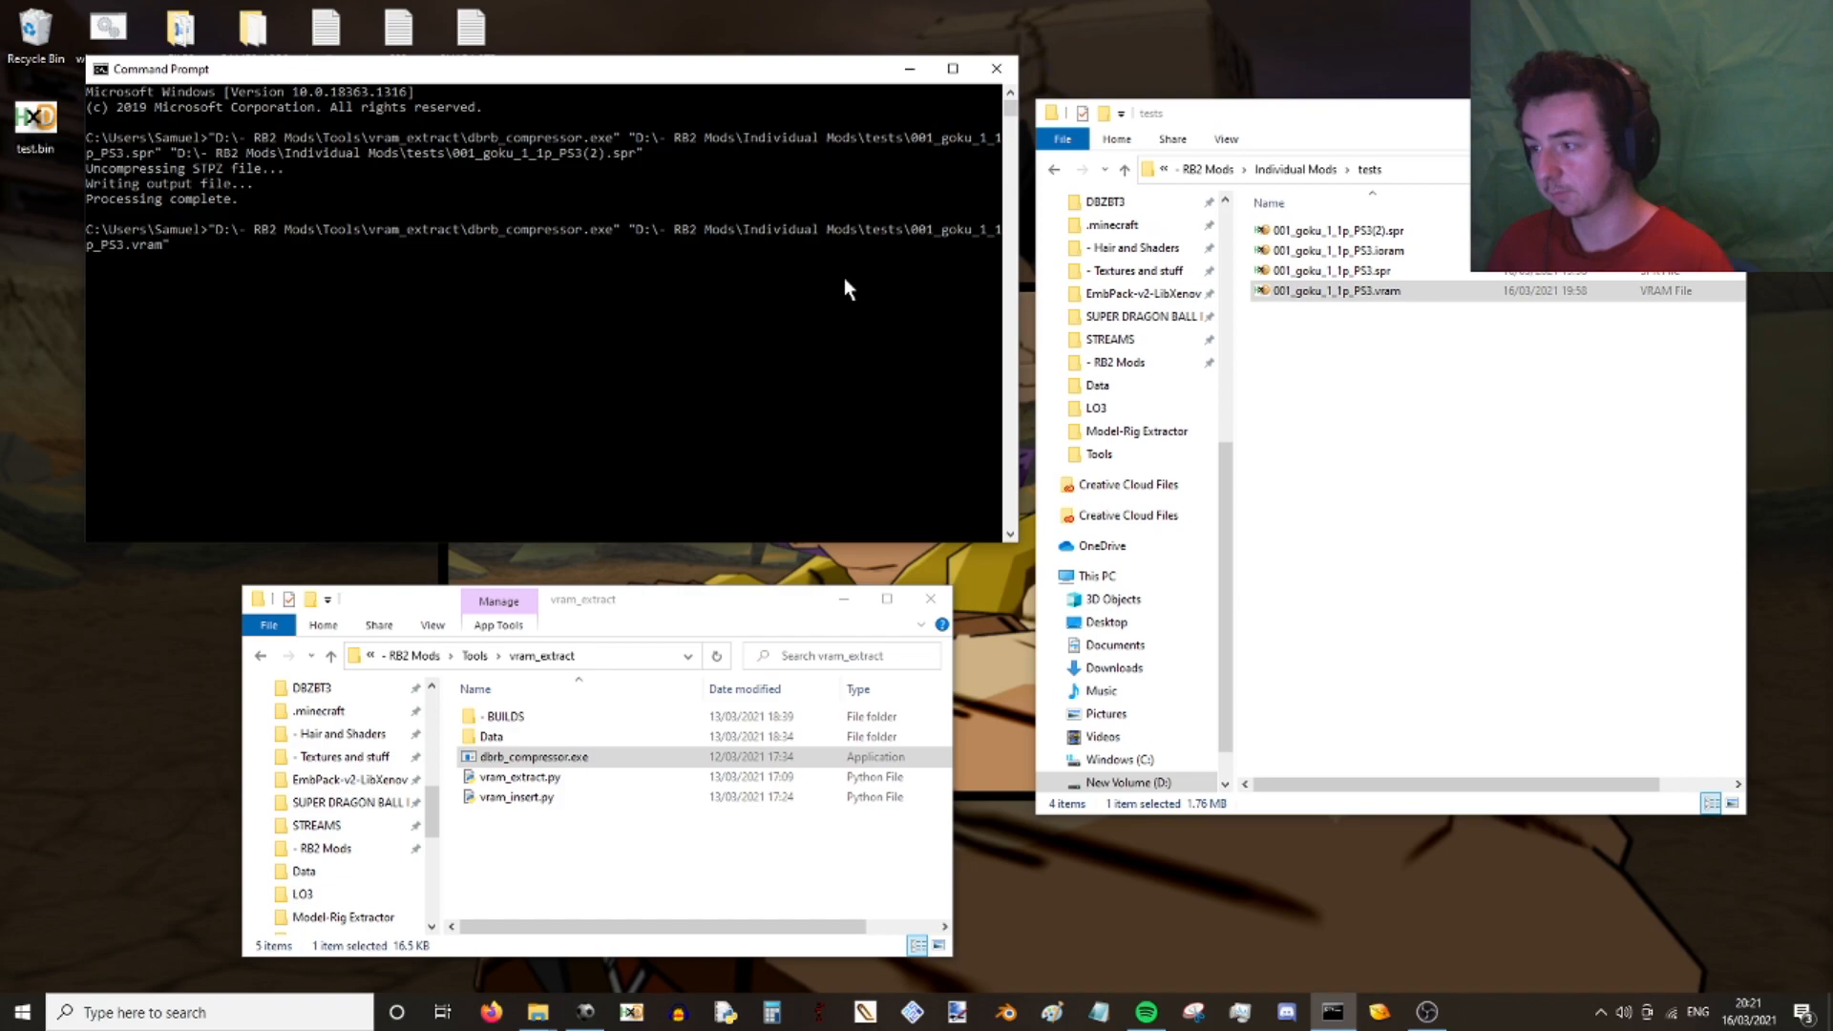
pyautogui.moveTo(1355, 290); pyautogui.dragTo(685, 324)
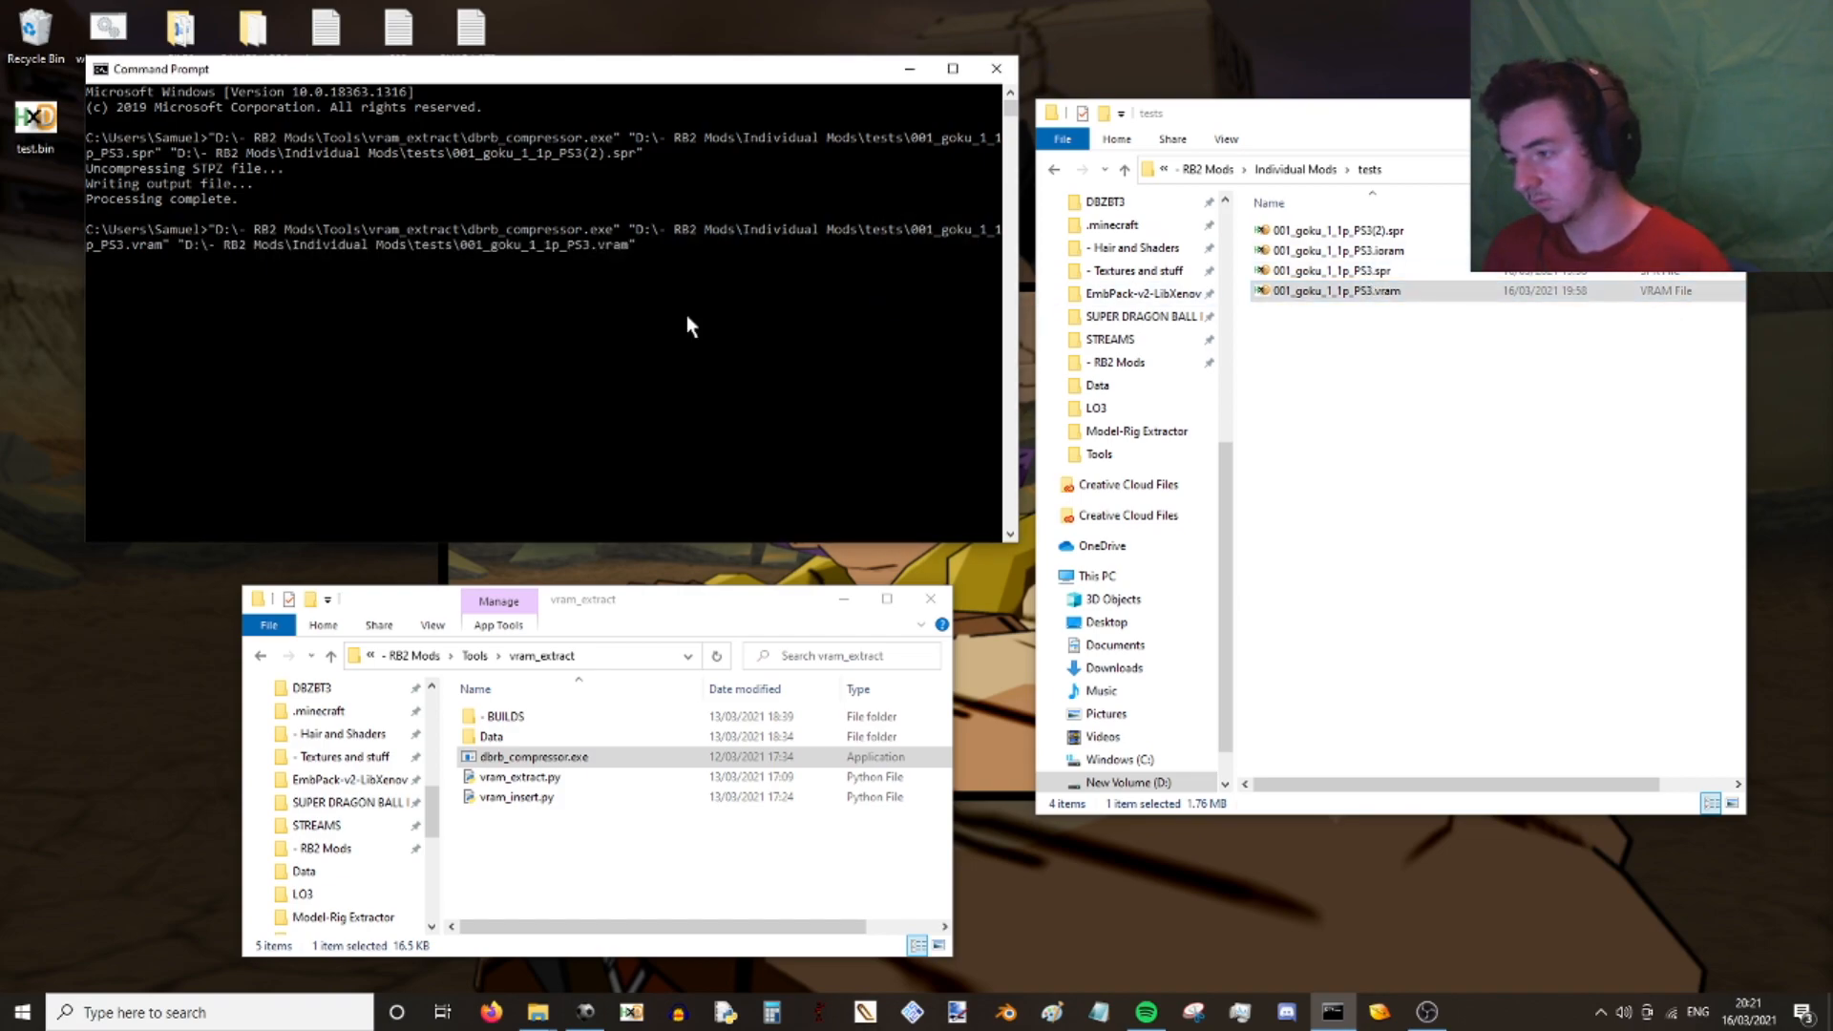
pyautogui.write('(2)')
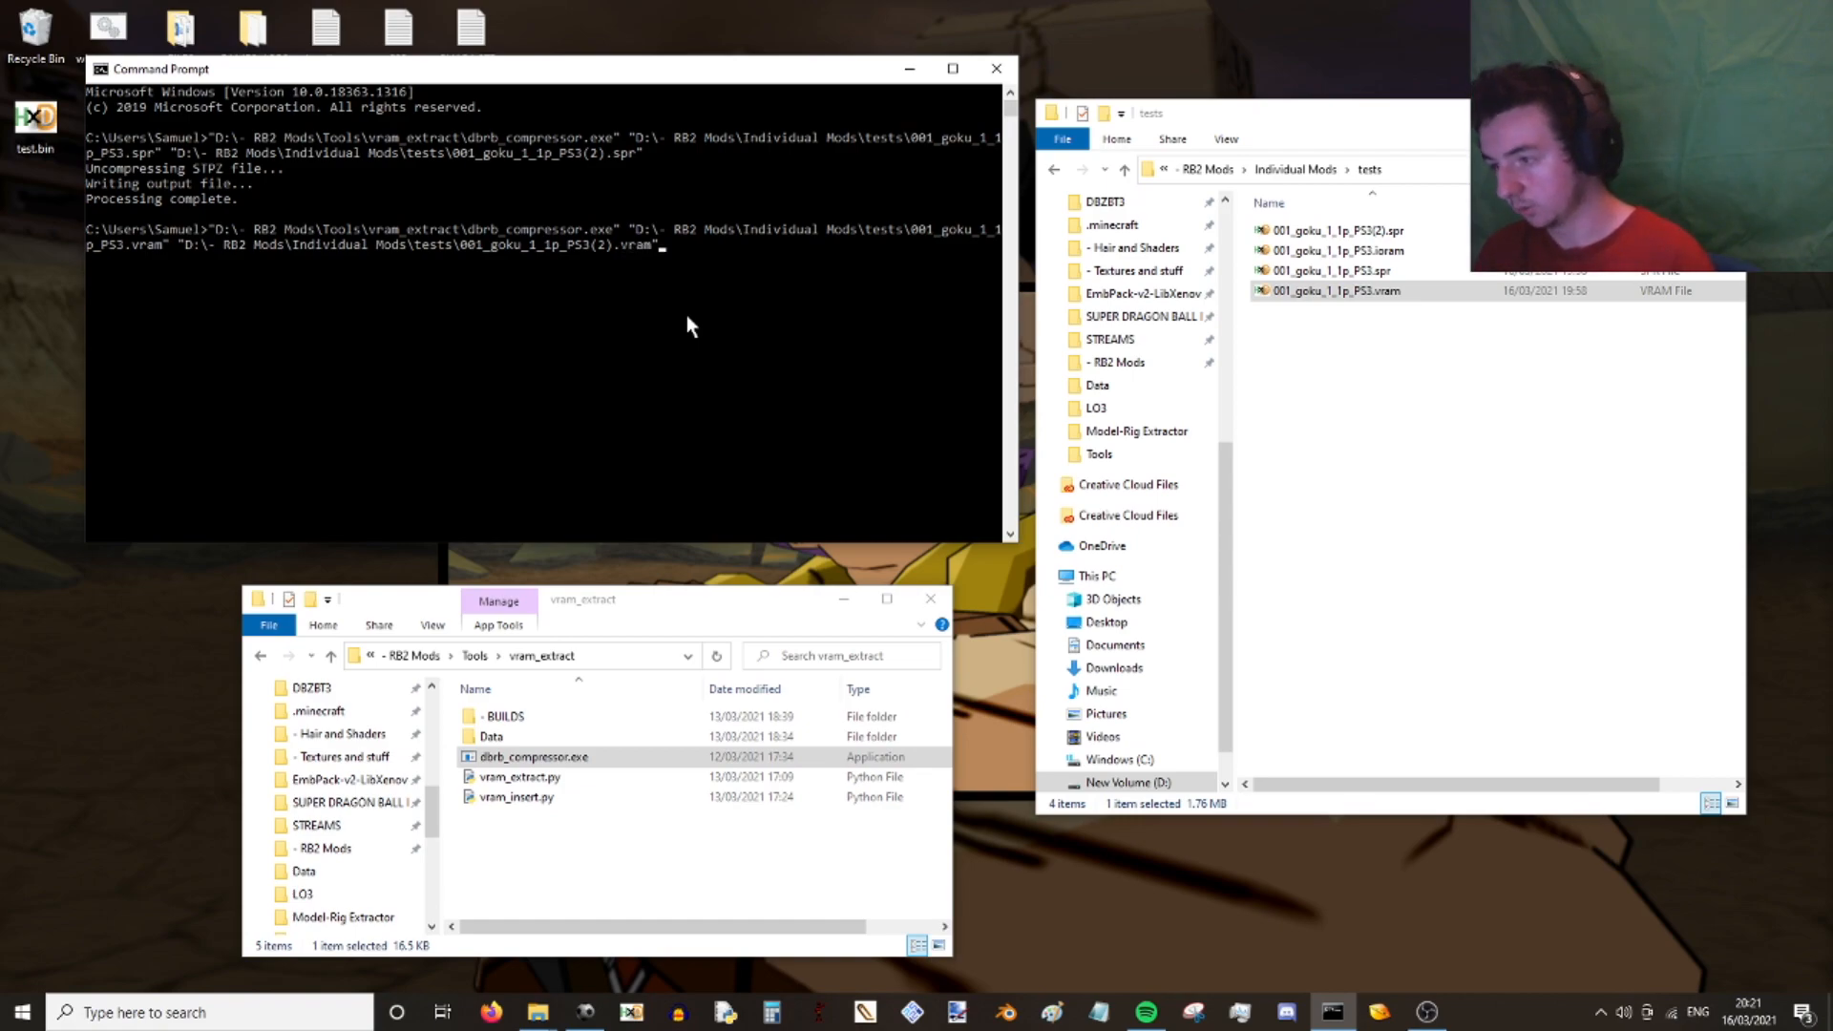
pyautogui.press('Return')
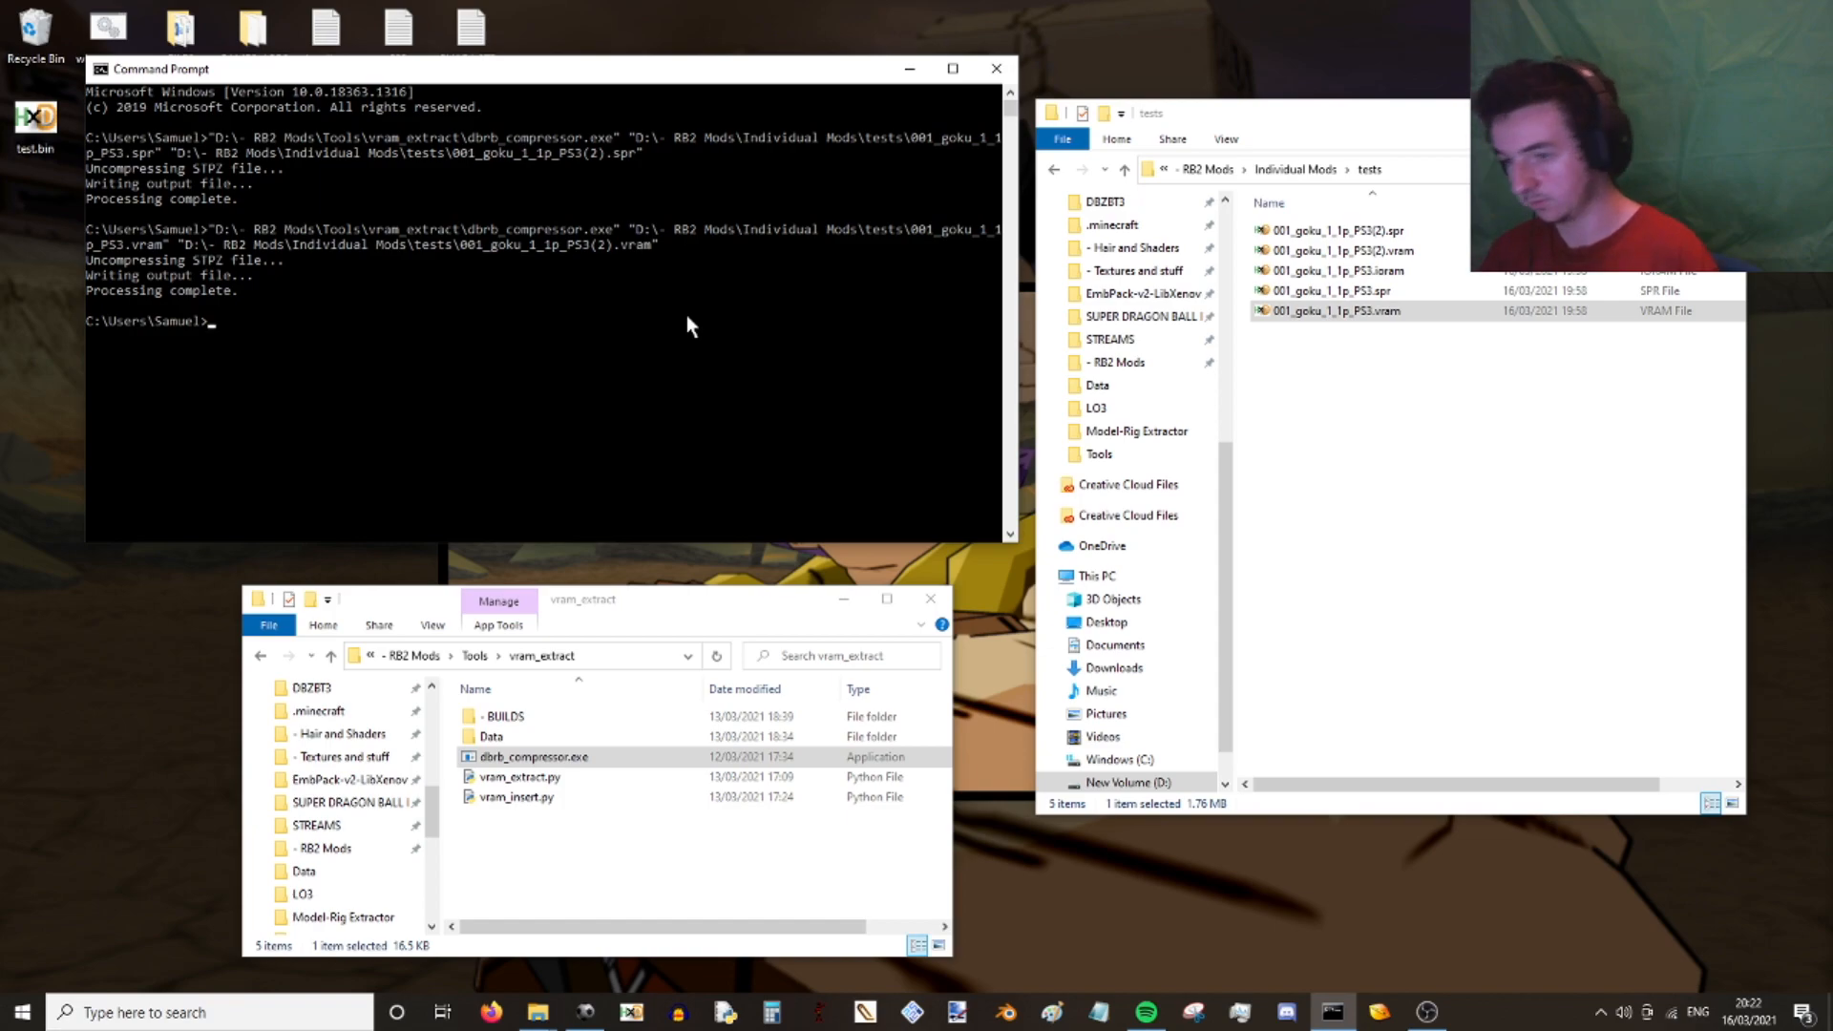
# - Check the decompressed (2).spr and (2).vram files in the tests folder and close the Command Prompt
pyautogui.click(1389, 231)
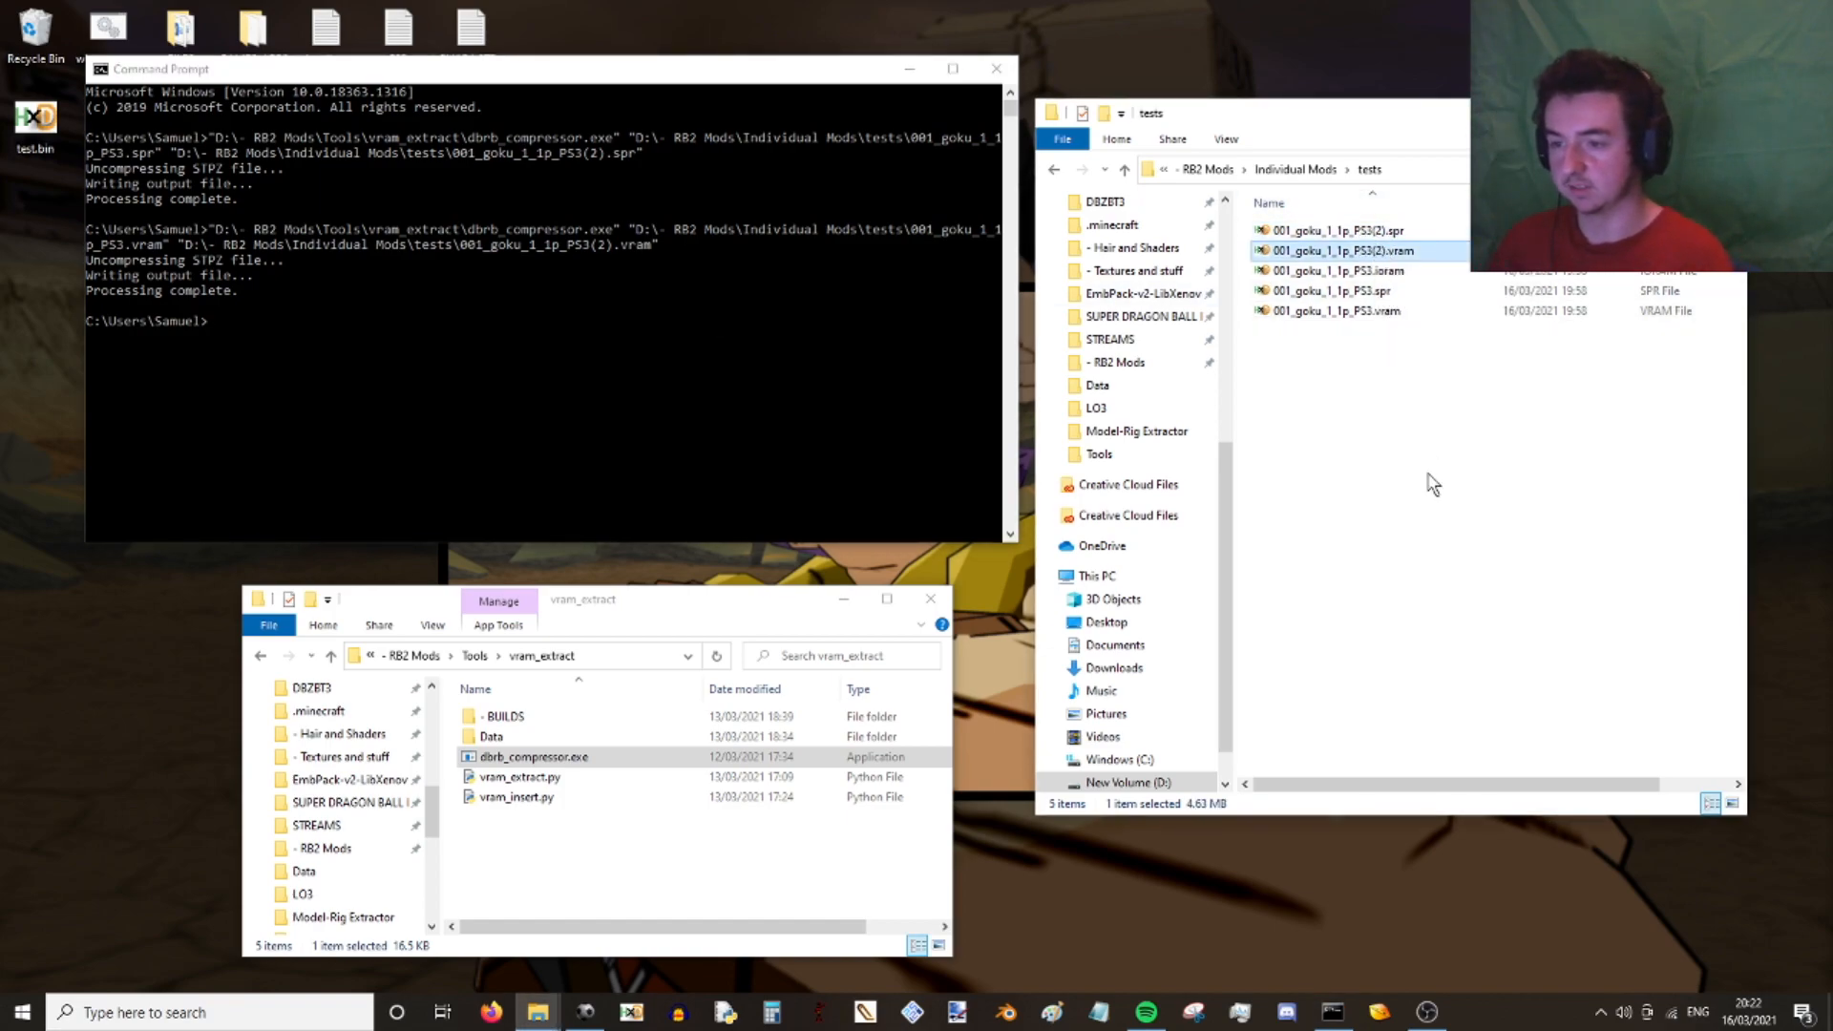
pyautogui.click(1341, 232)
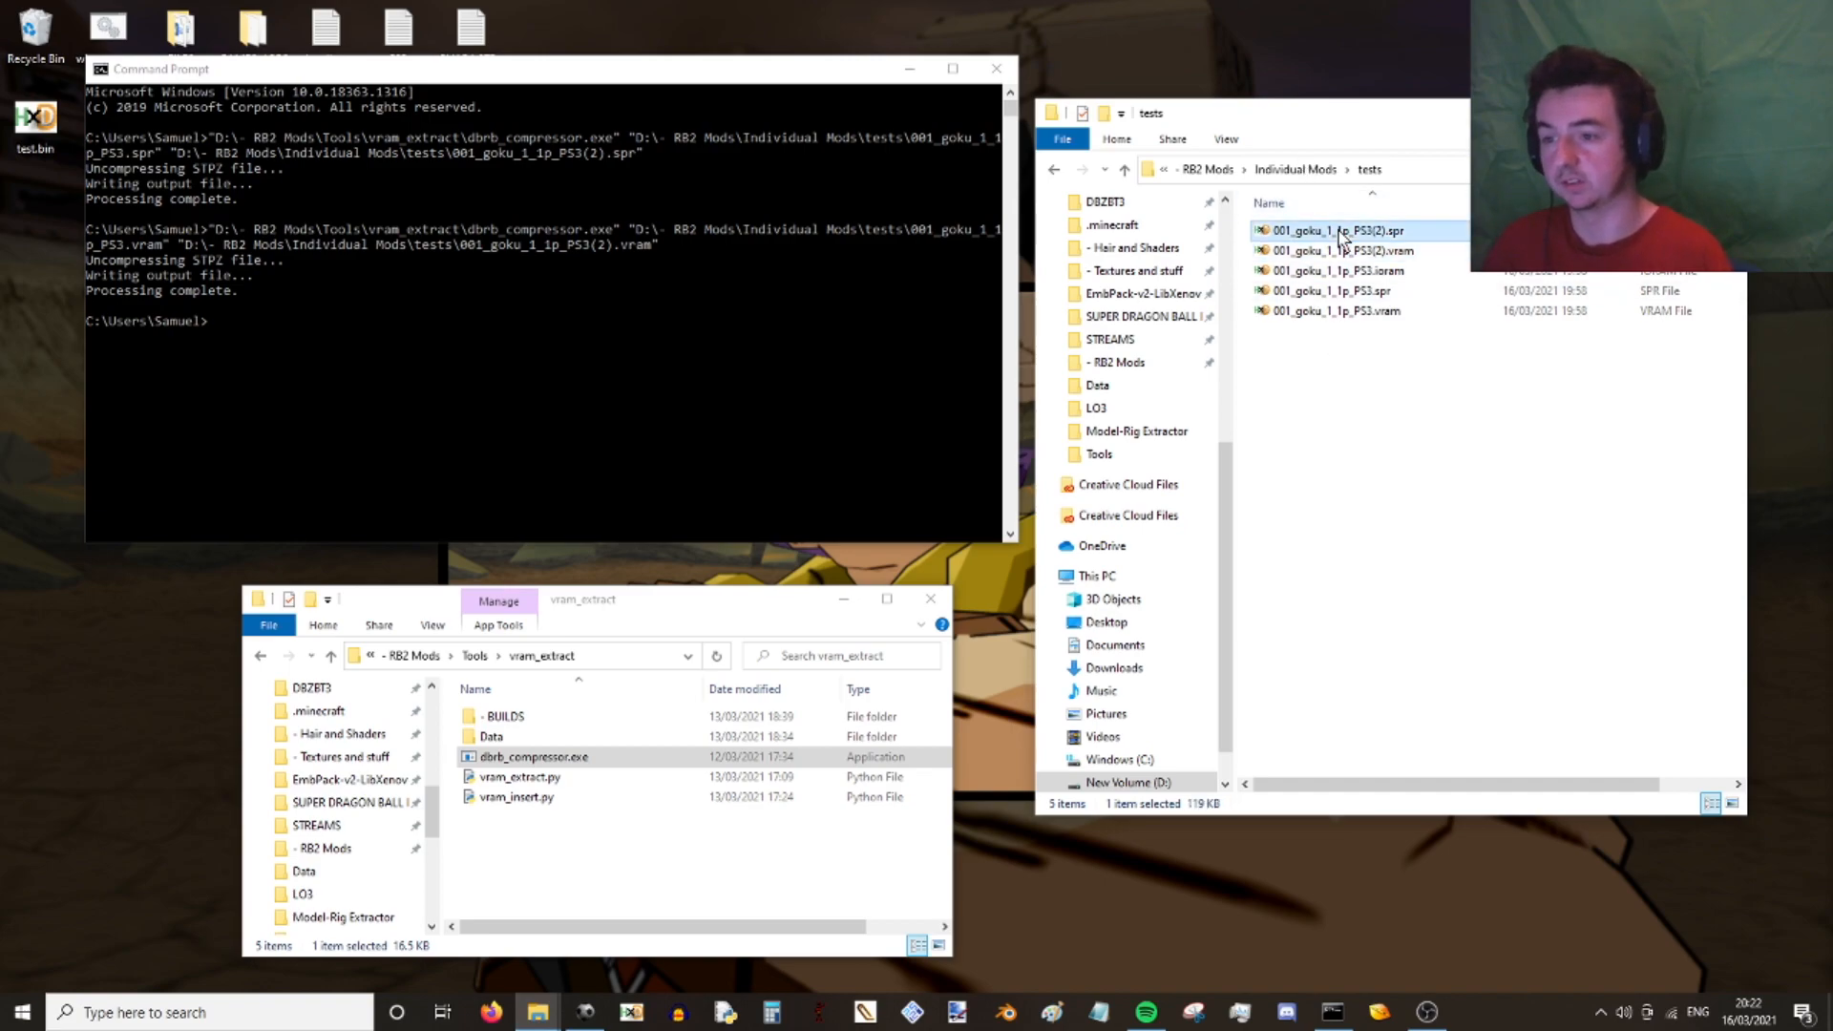
pyautogui.click(1559, 729)
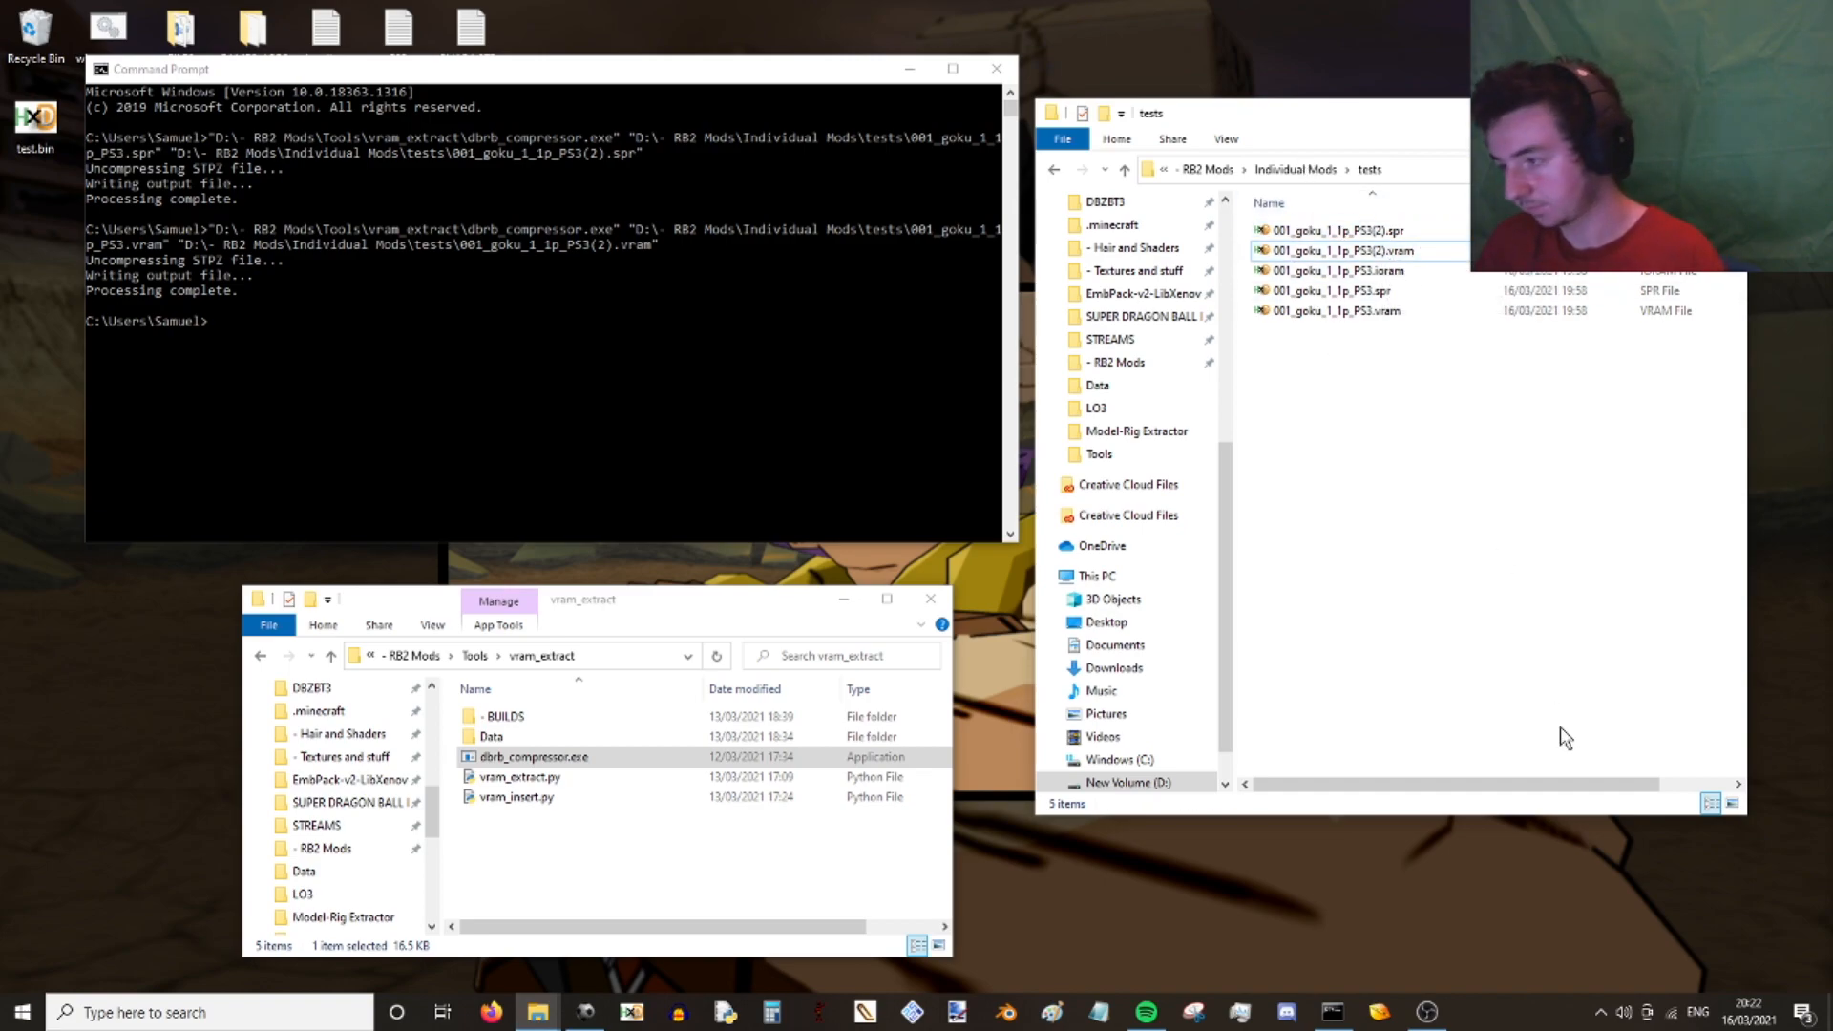
pyautogui.click(392, 316)
pyautogui.click(996, 68)
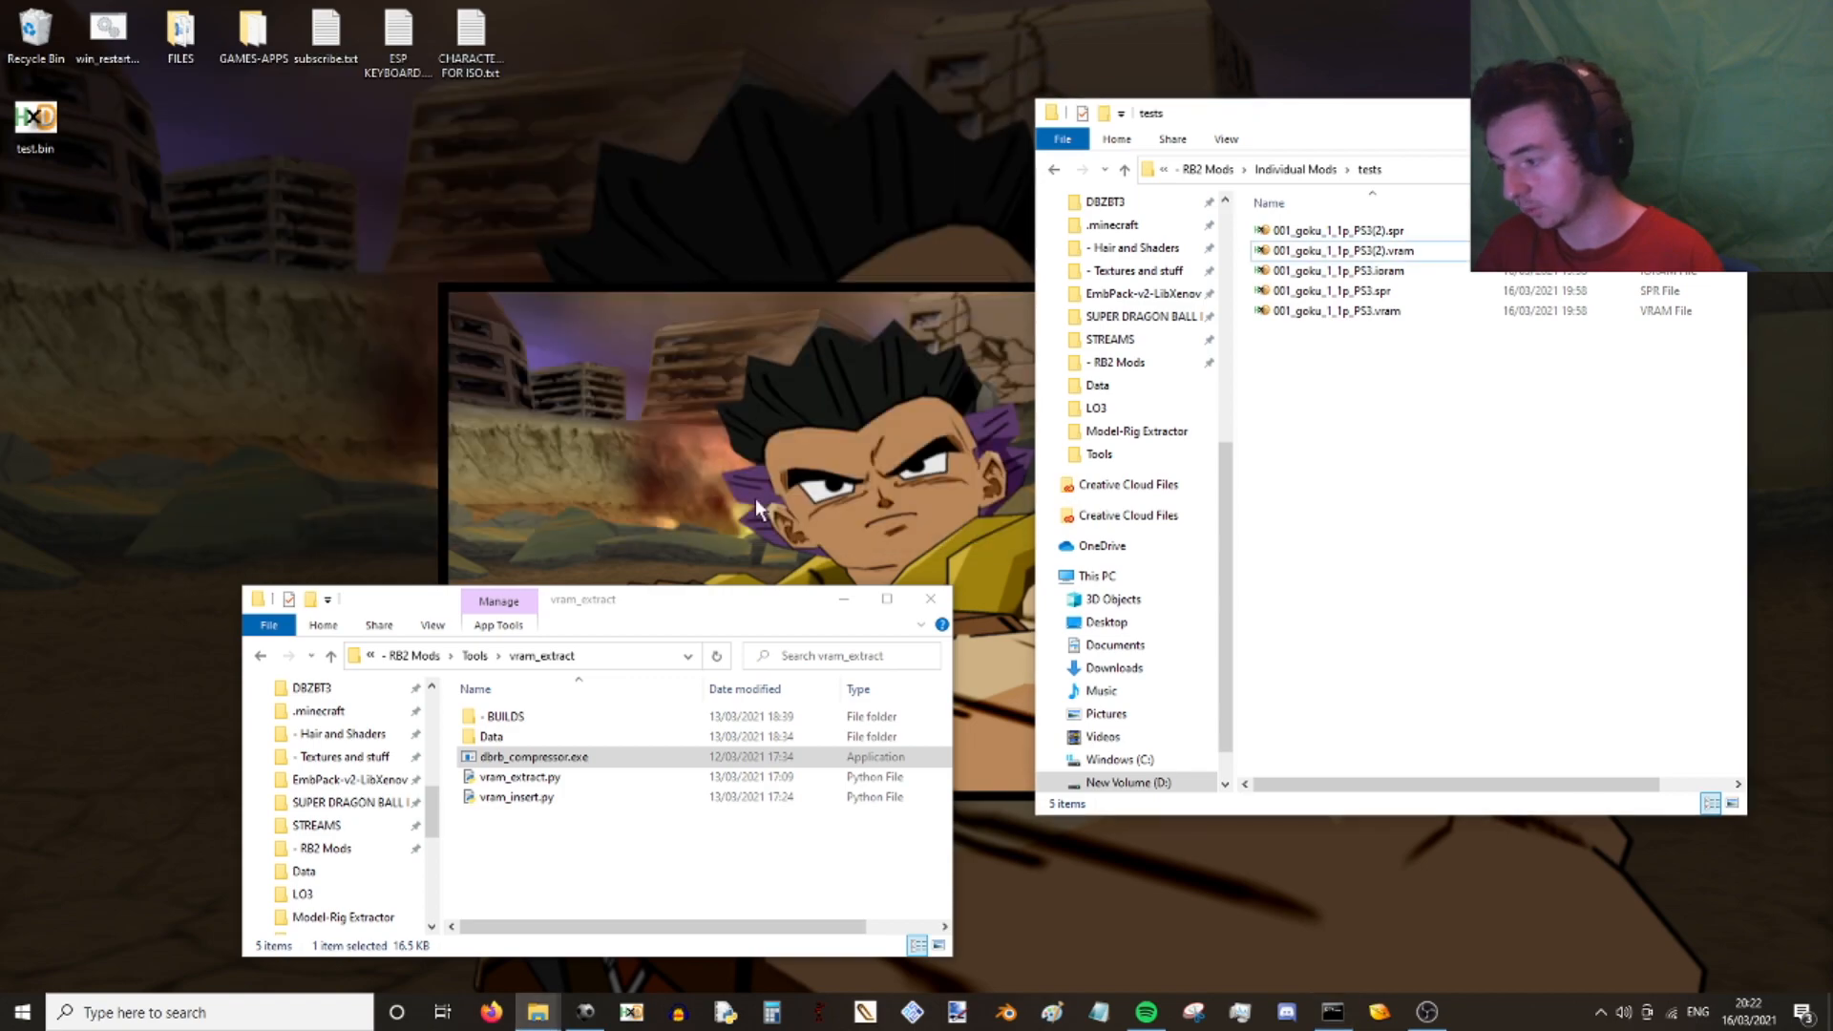
# - Move the vram_extract window up beside the tests window and open its - BUILDS > VRAM TOOLS V1.0 folder
pyautogui.moveTo(632, 585); pyautogui.dragTo(638, 123)
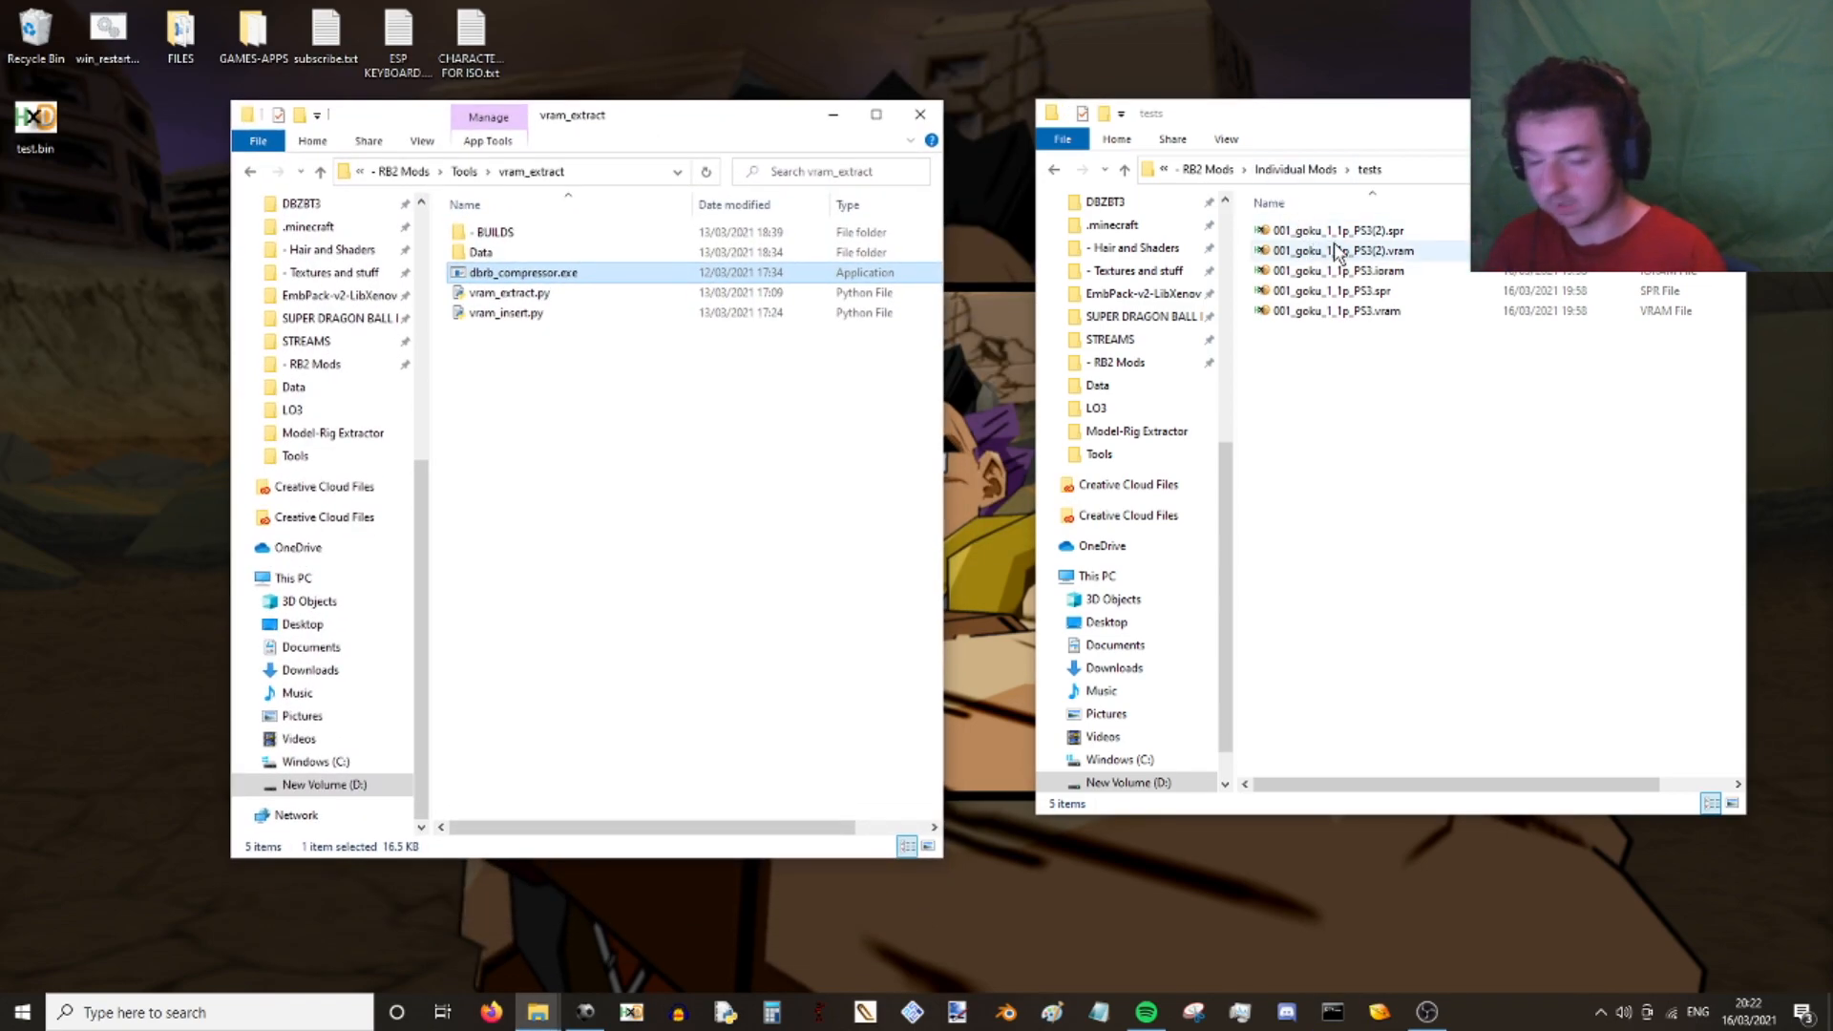
pyautogui.click(637, 561)
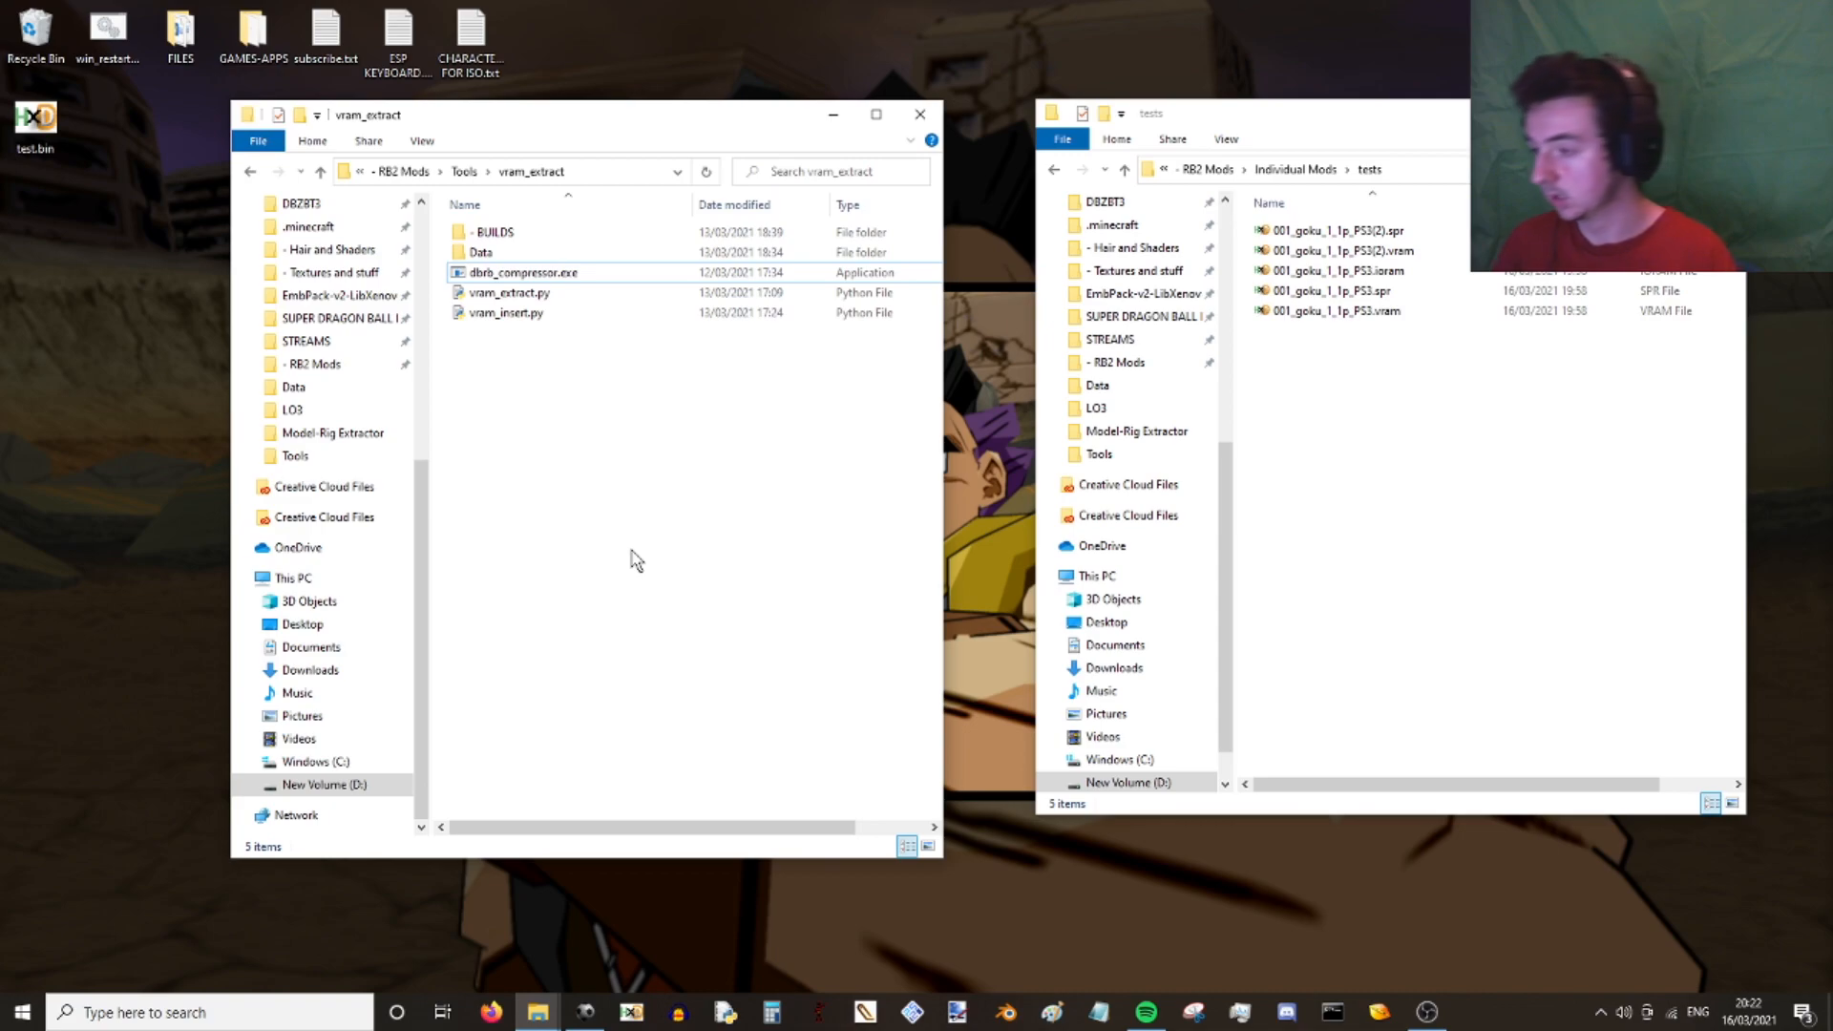
pyautogui.doubleClick(515, 235)
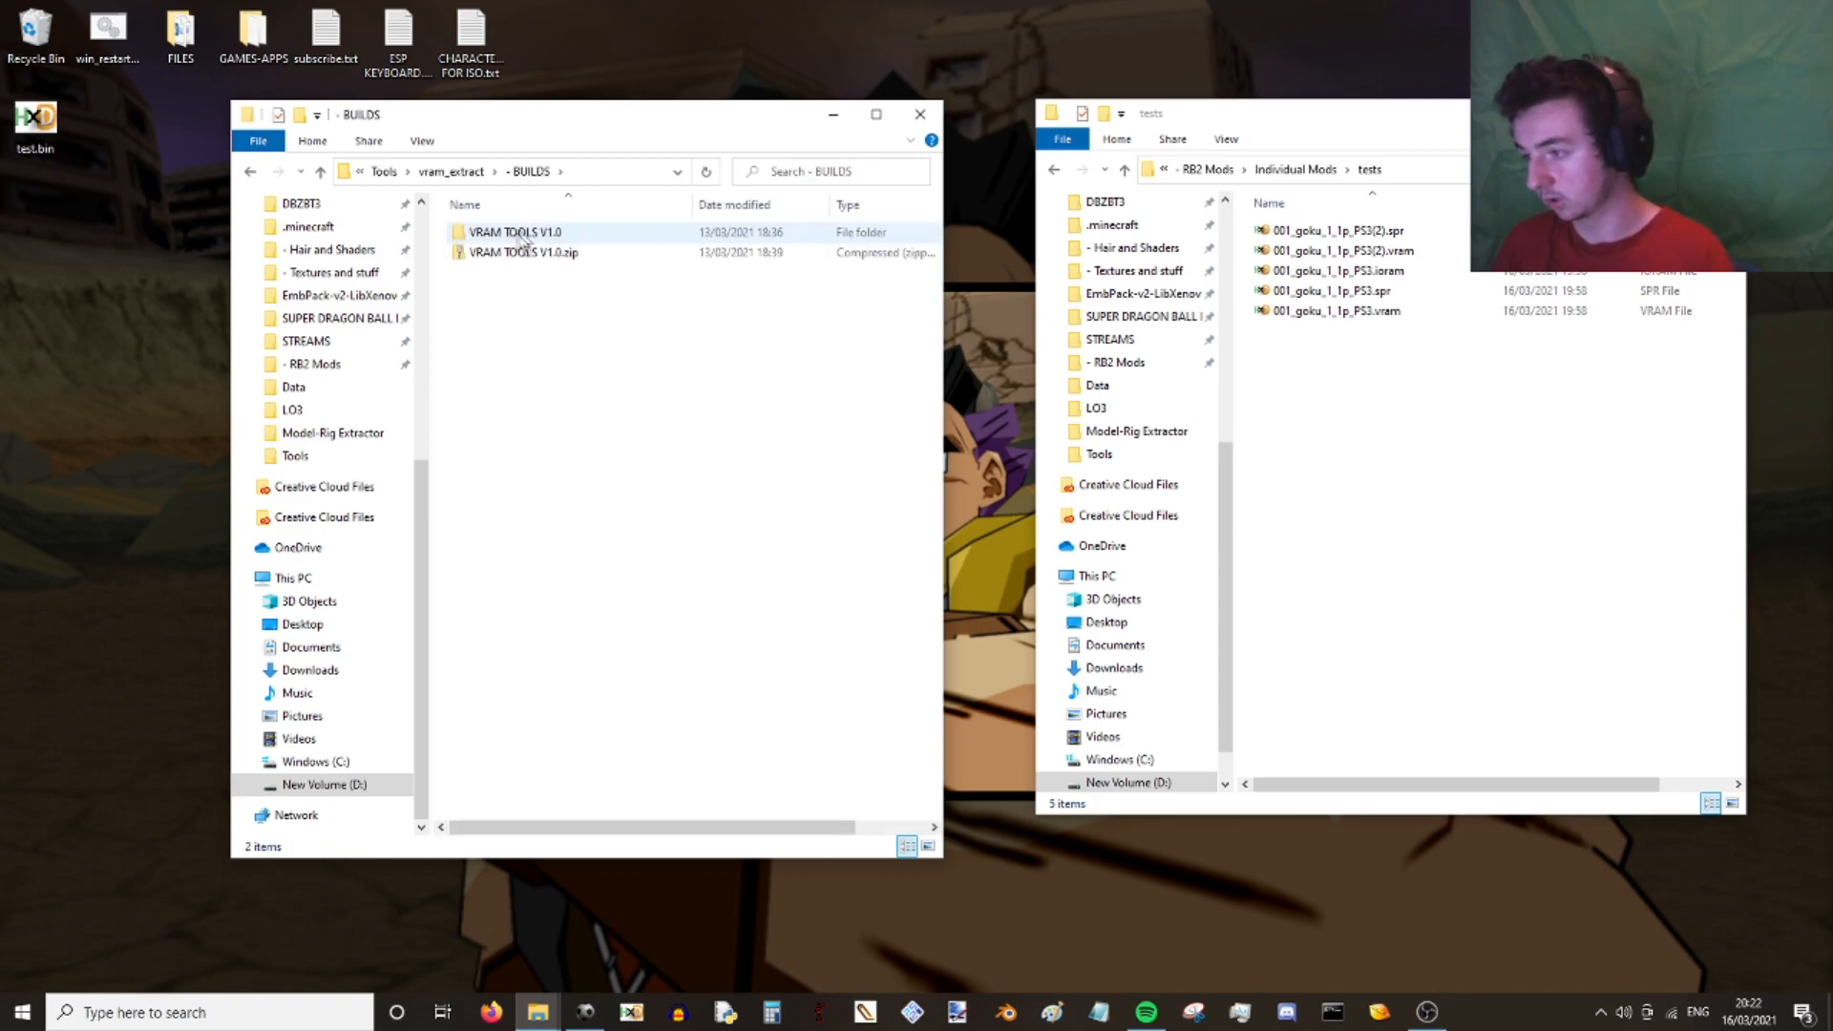
pyautogui.doubleClick(521, 237)
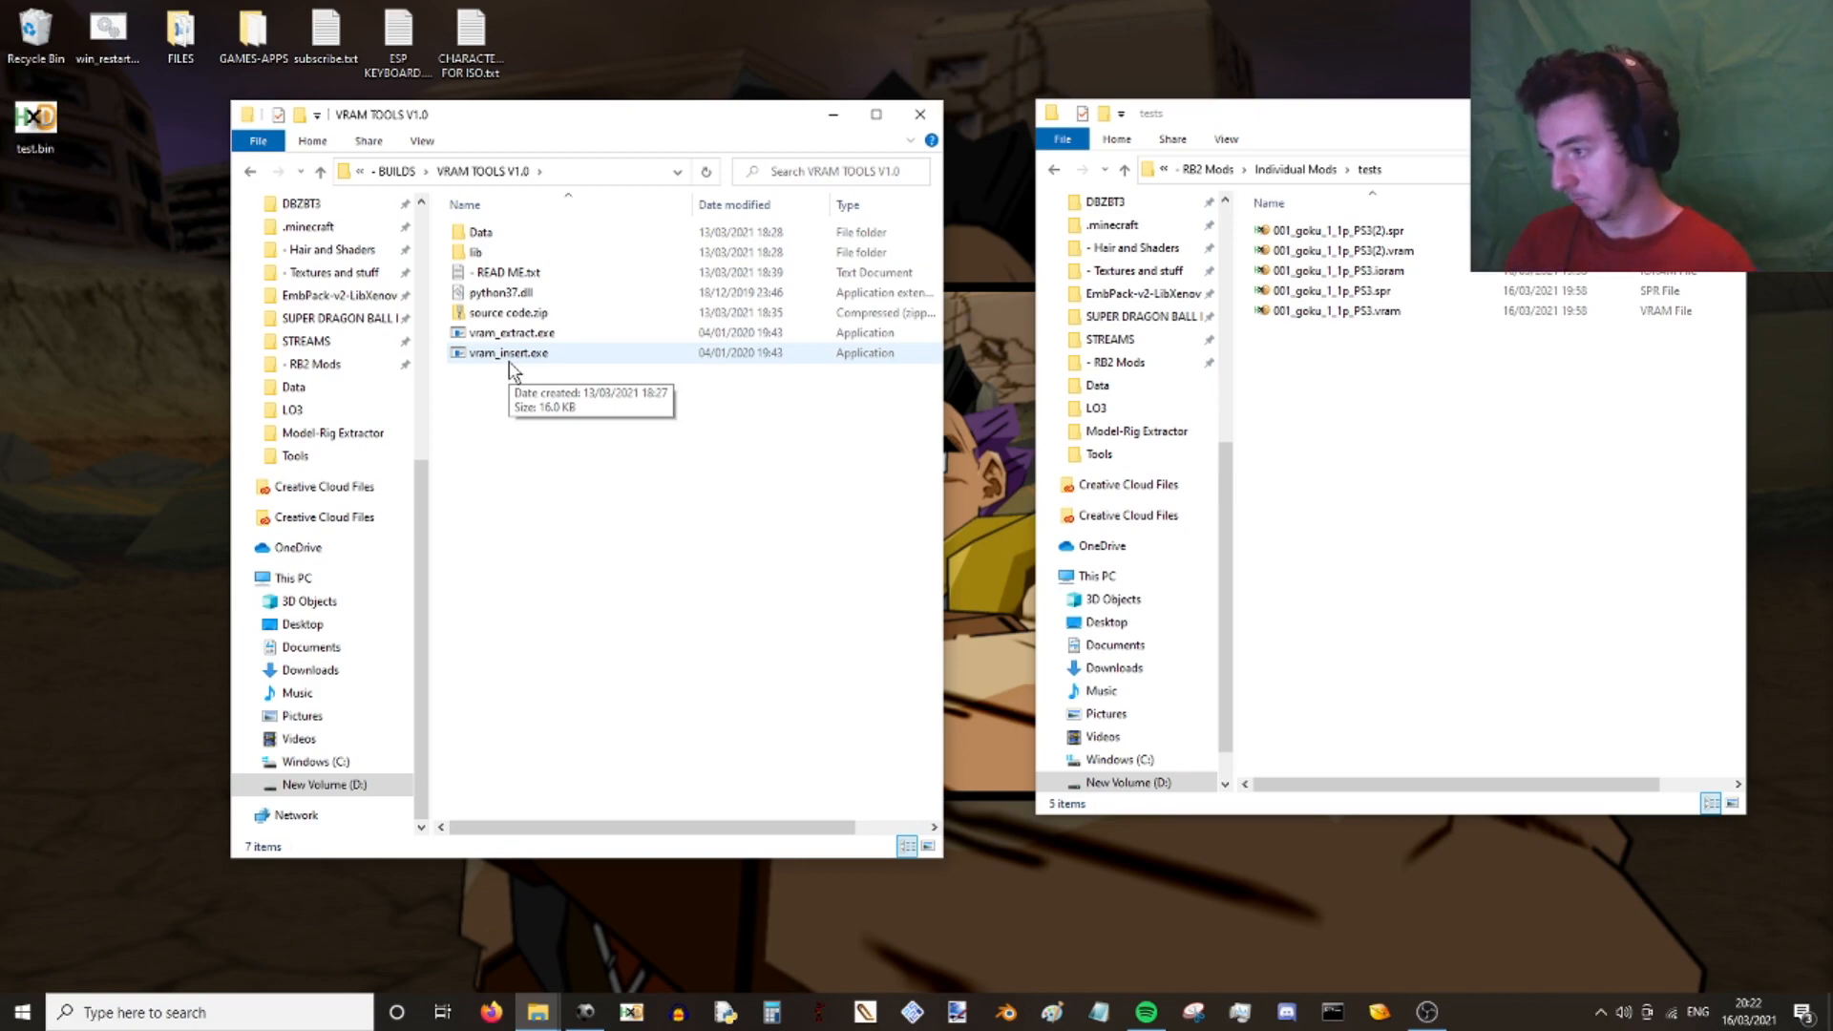
pyautogui.doubleClick(511, 333)
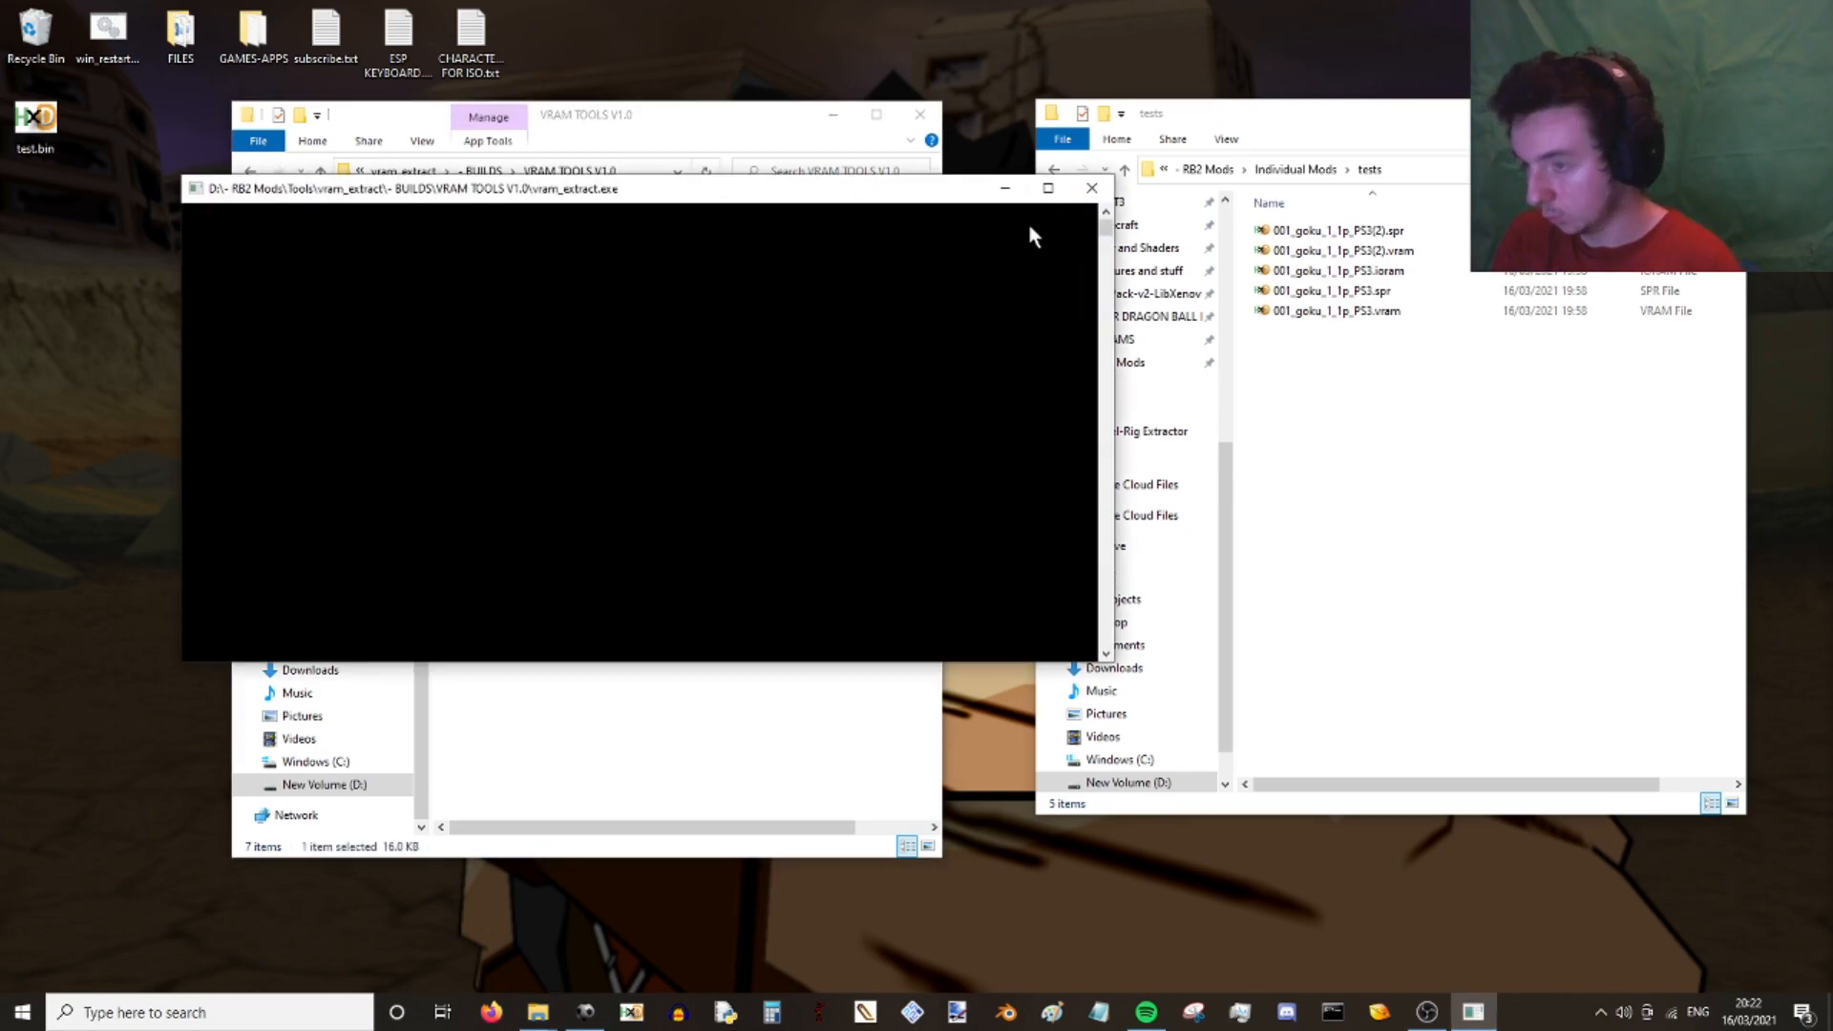
pyautogui.click(1091, 188)
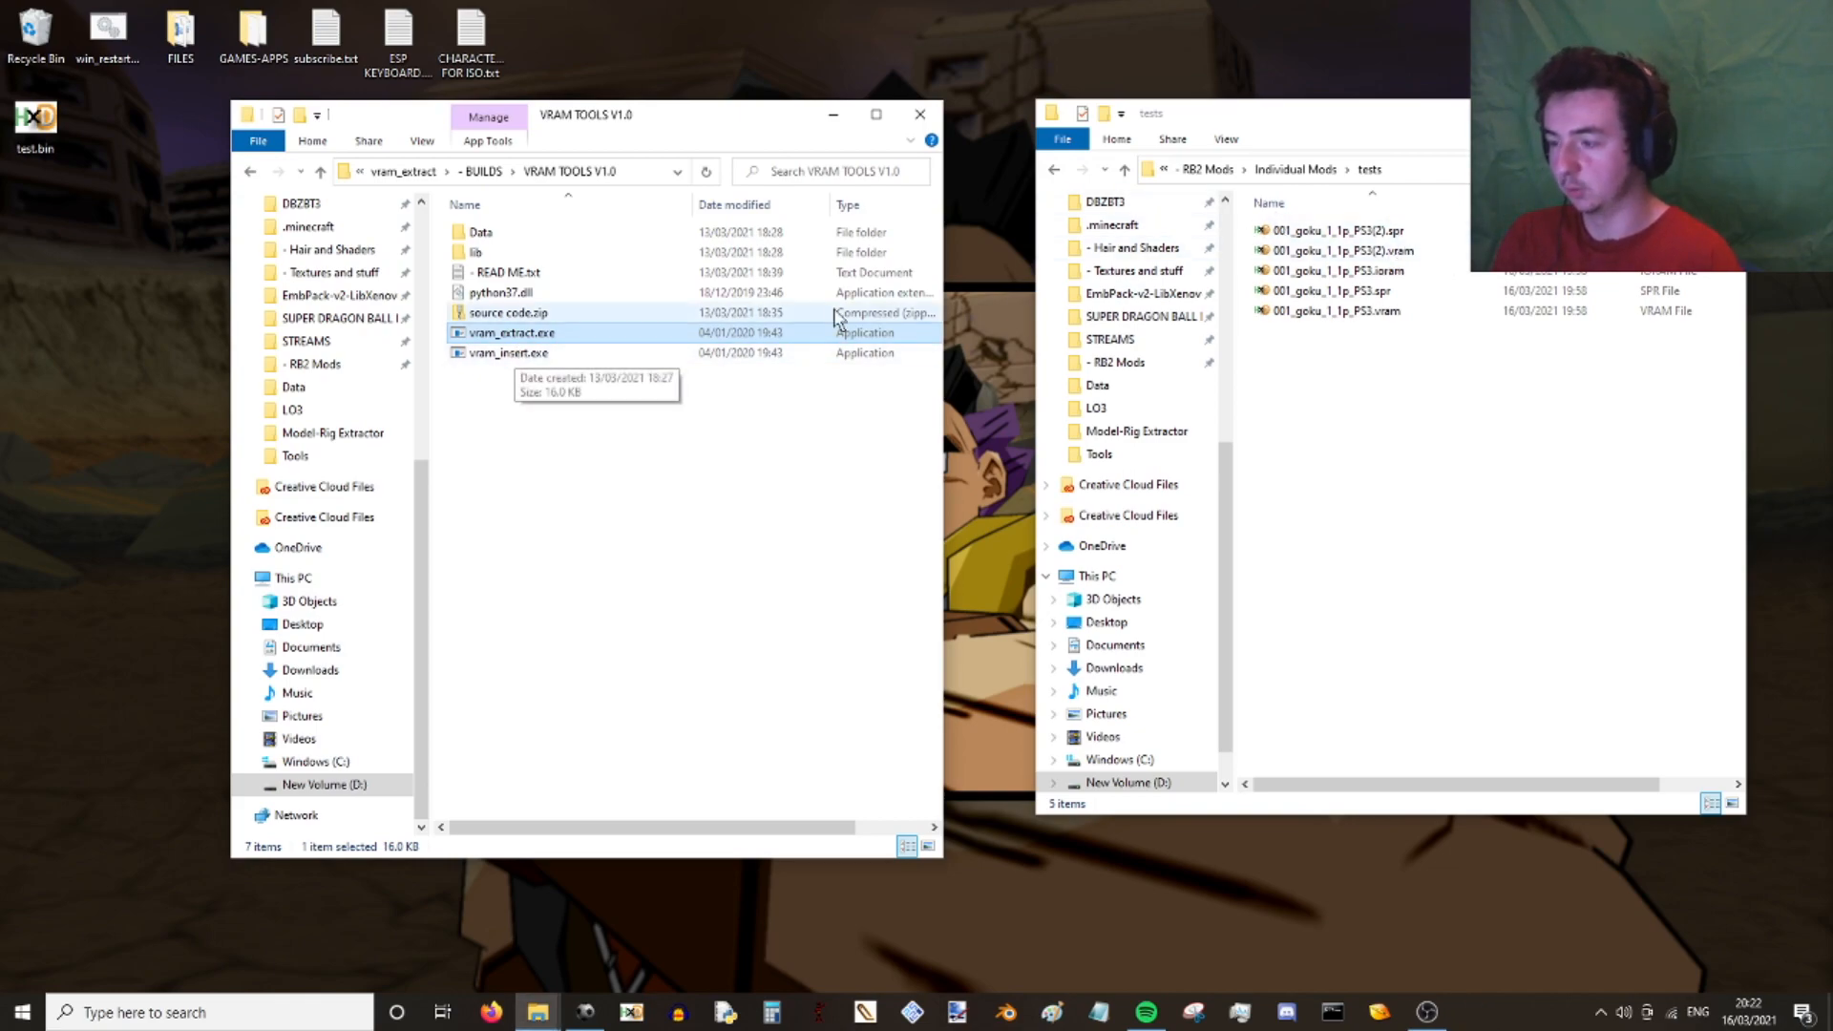
# - Check the Read-only attribute in the shared properties of 001_goku_1_1p_PS3(2).spr and 001_goku_1_1p_PS3(2).vram
pyautogui.click(1355, 482)
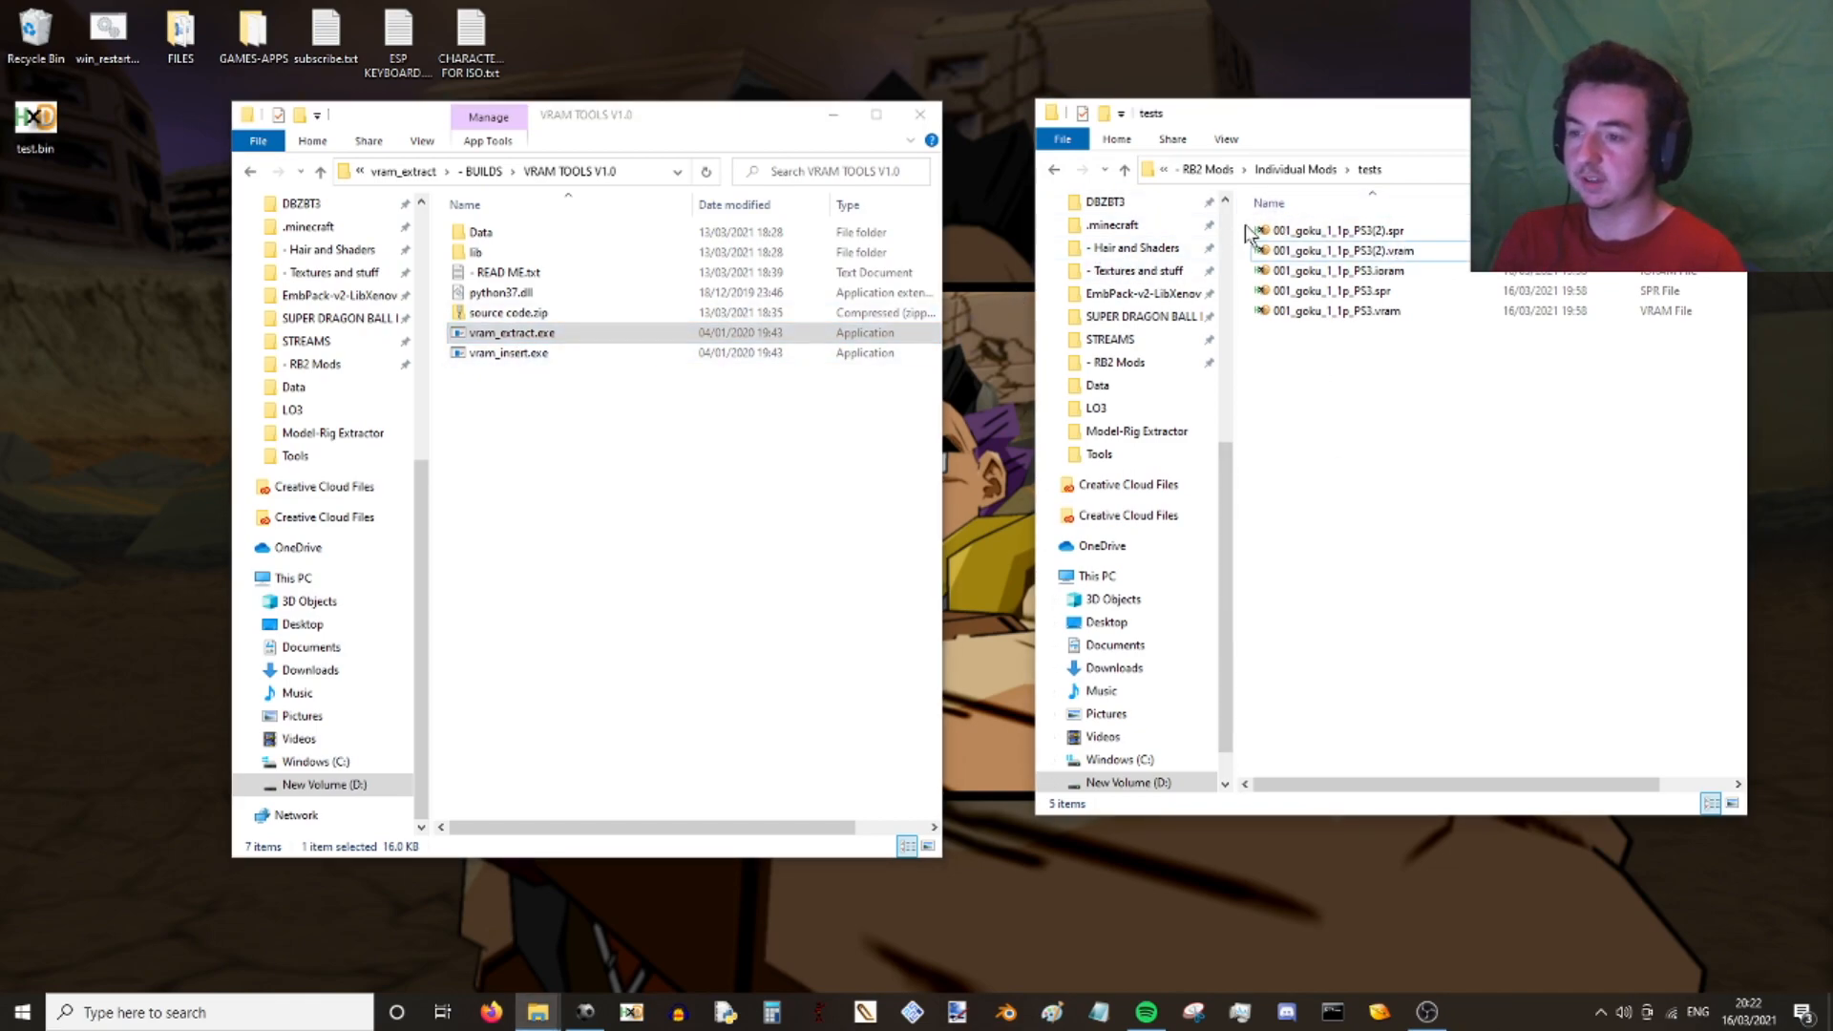
pyautogui.moveTo(1249, 234); pyautogui.dragTo(1365, 258)
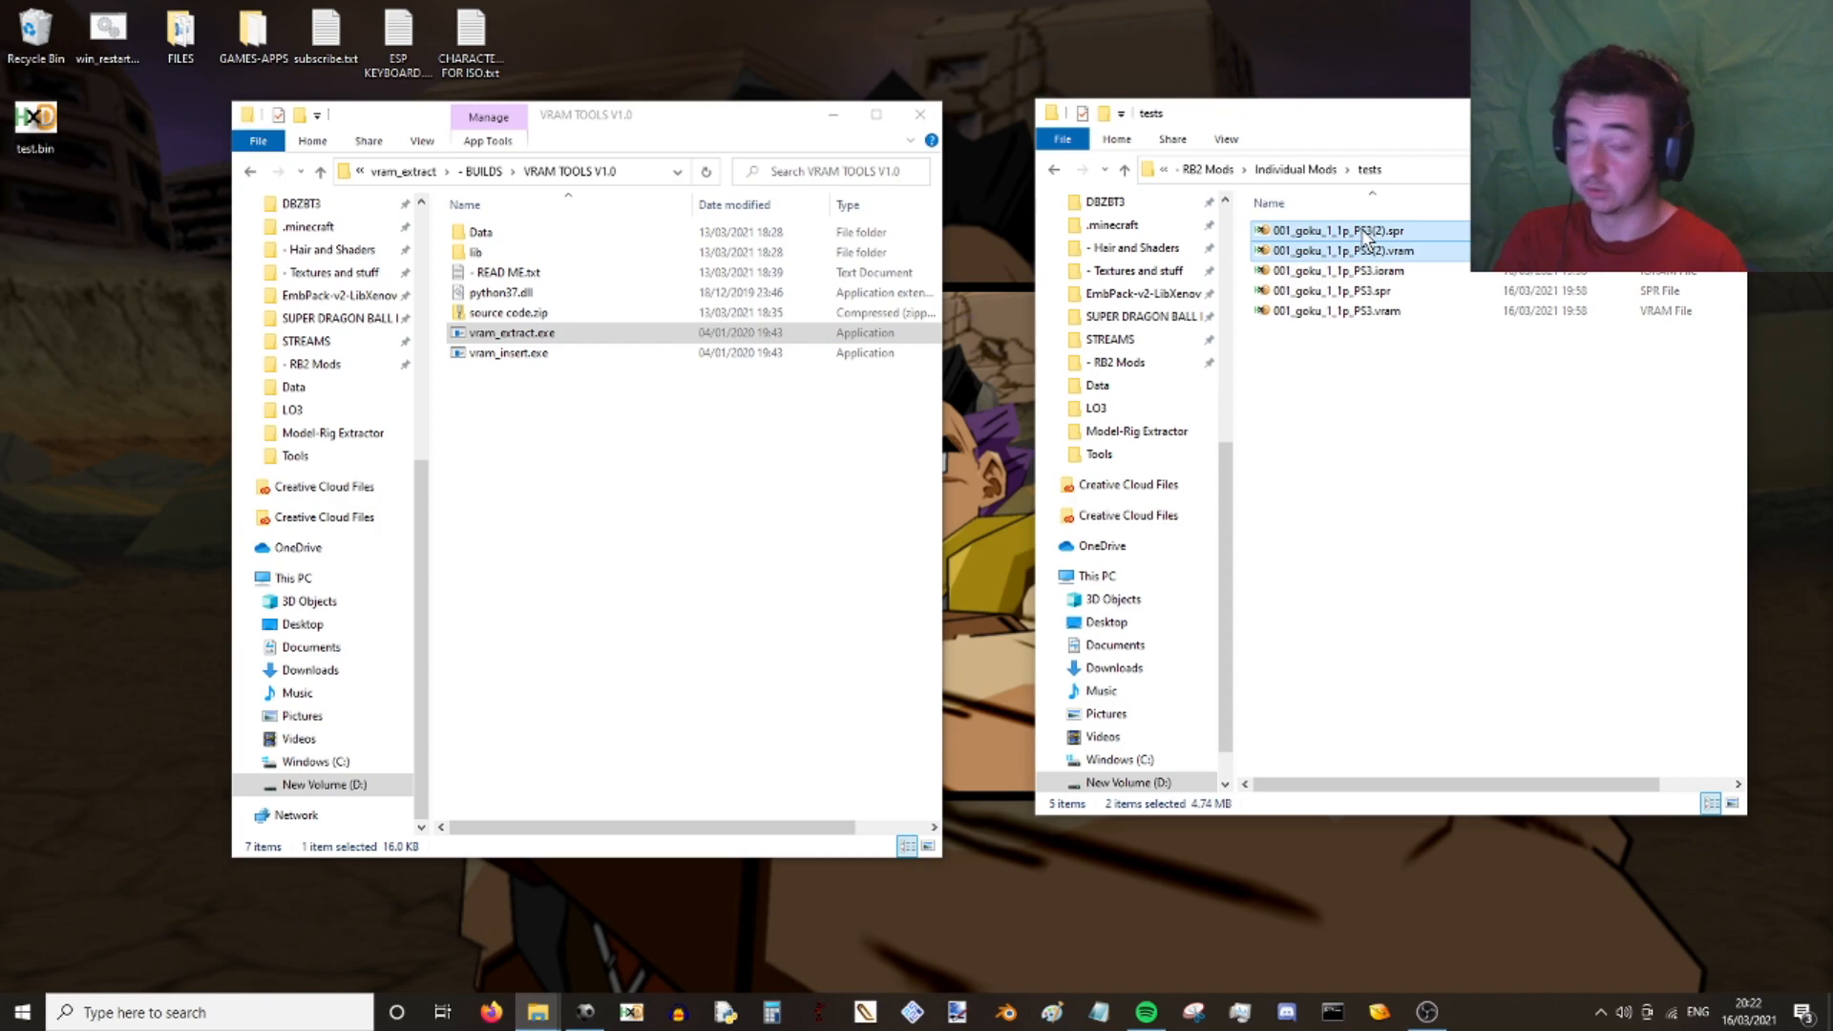
pyautogui.rightClick(1367, 239)
pyautogui.click(1180, 737)
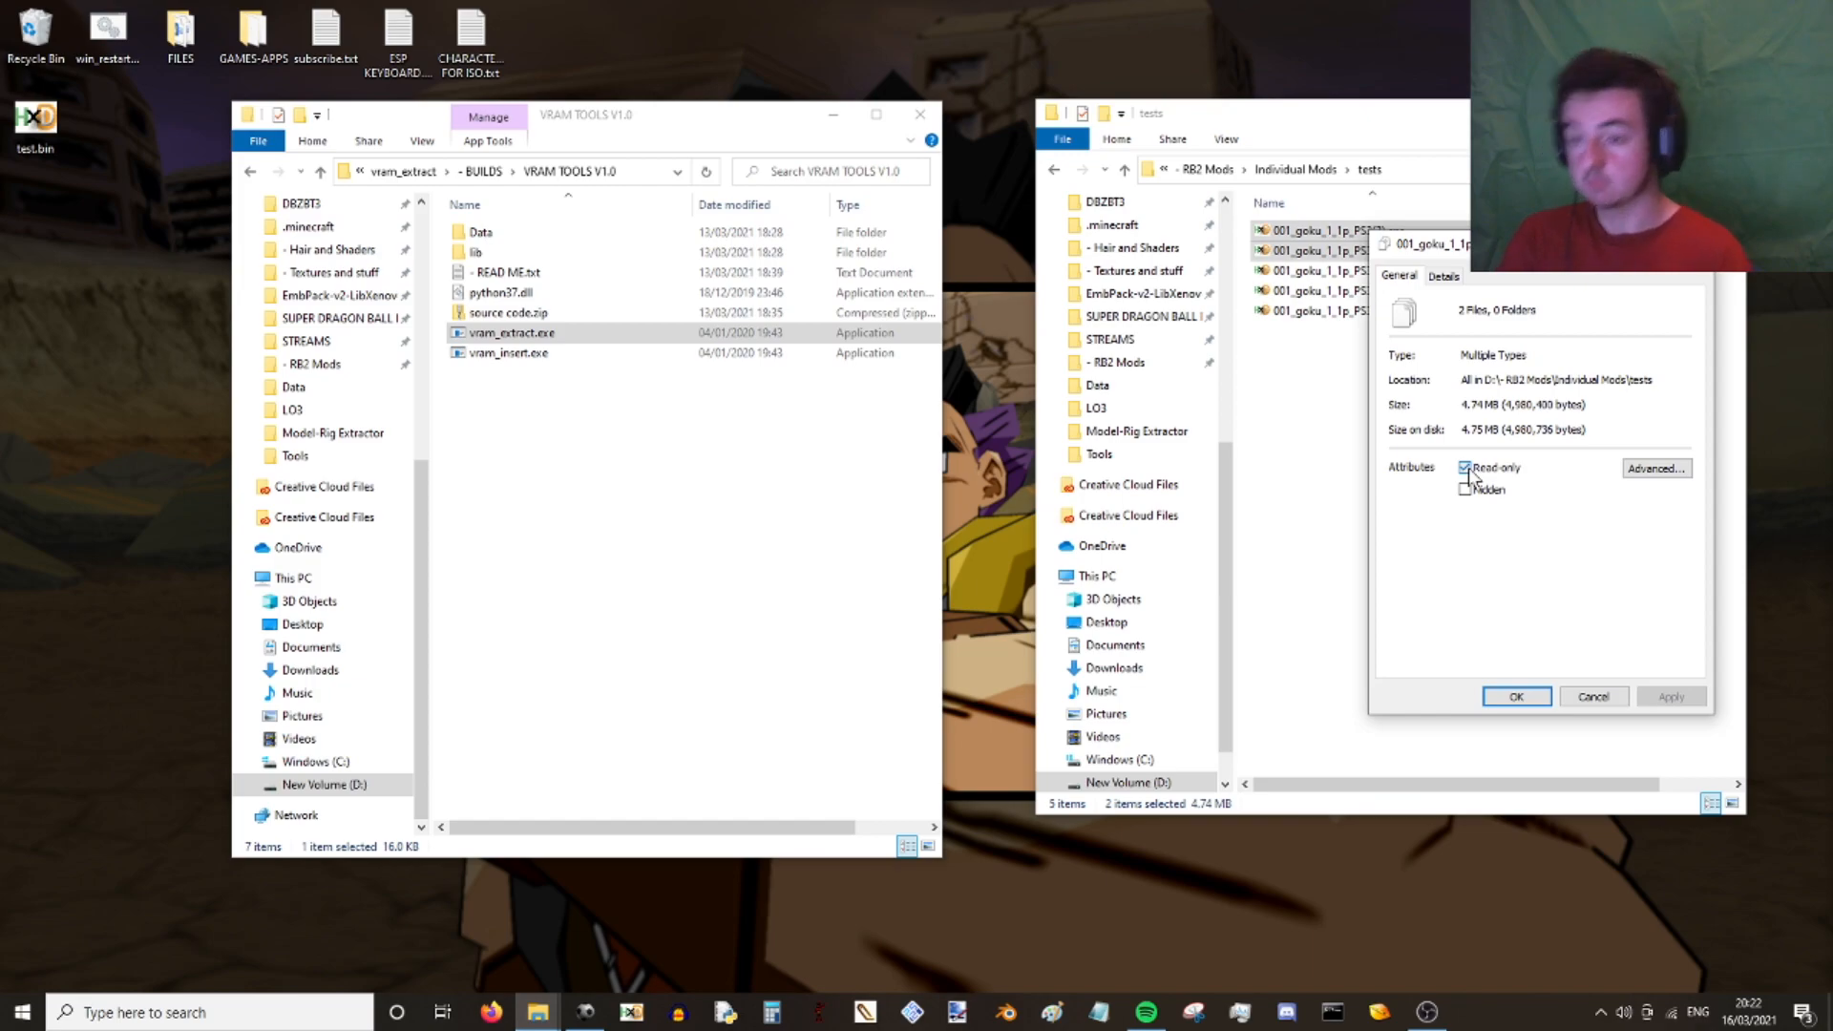
pyautogui.click(1516, 697)
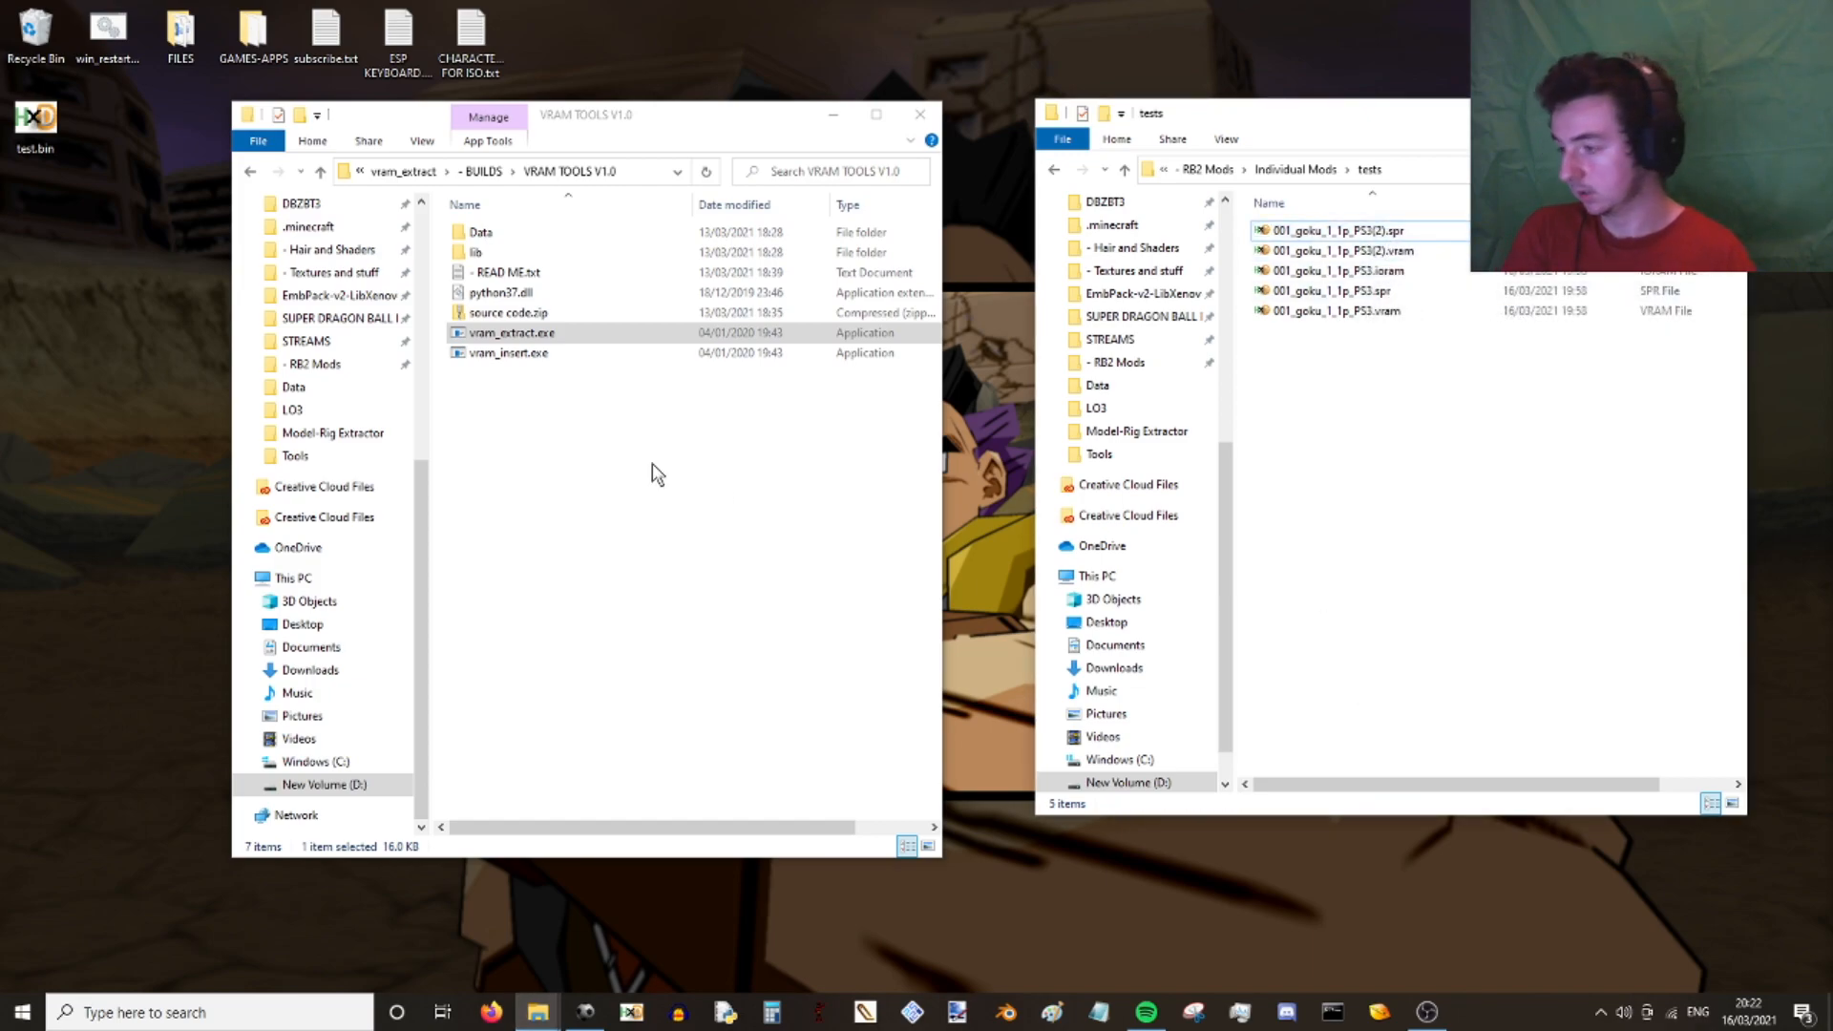
# - Extract the textures with vram_extract.exe, supplying 001_goku_1_1p_PS3(2).spr and 001_goku_1_1p_PS3(2).vram as the decompressed inputs
pyautogui.doubleClick(531, 334)
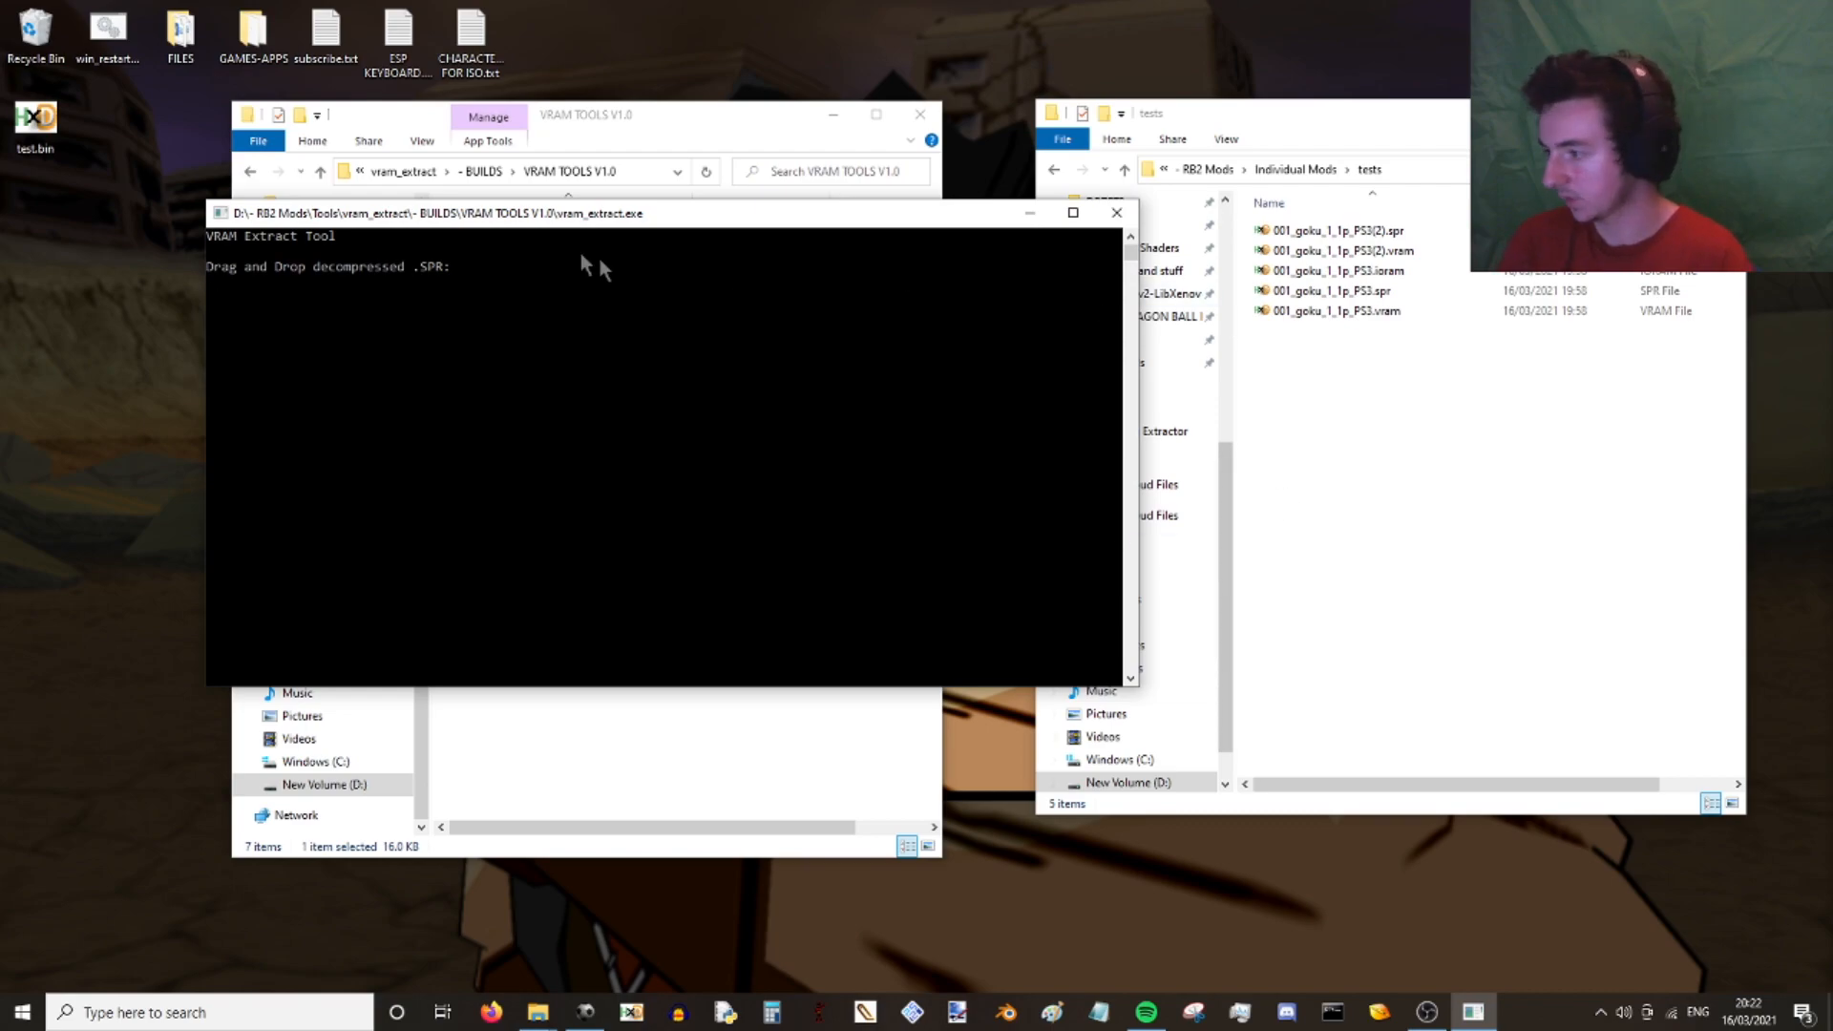
pyautogui.moveTo(1336, 230); pyautogui.dragTo(725, 227)
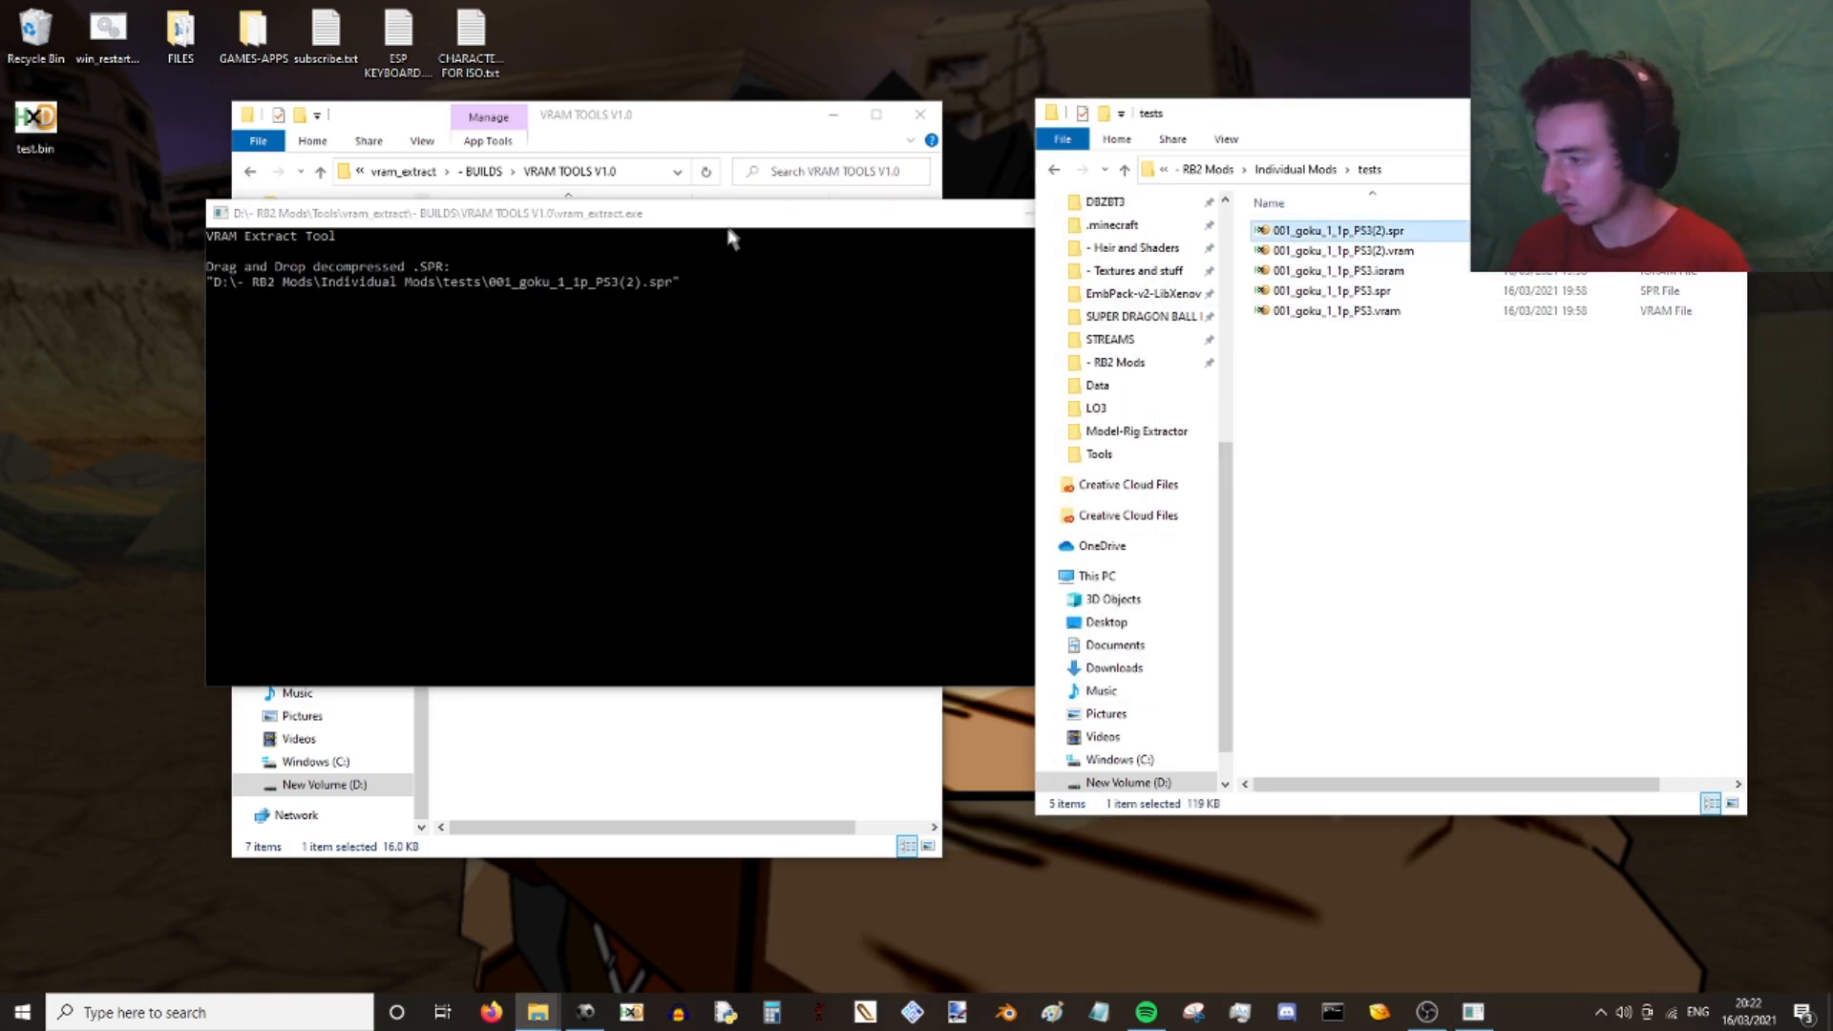
pyautogui.press('Return')
pyautogui.moveTo(1343, 250); pyautogui.dragTo(667, 543)
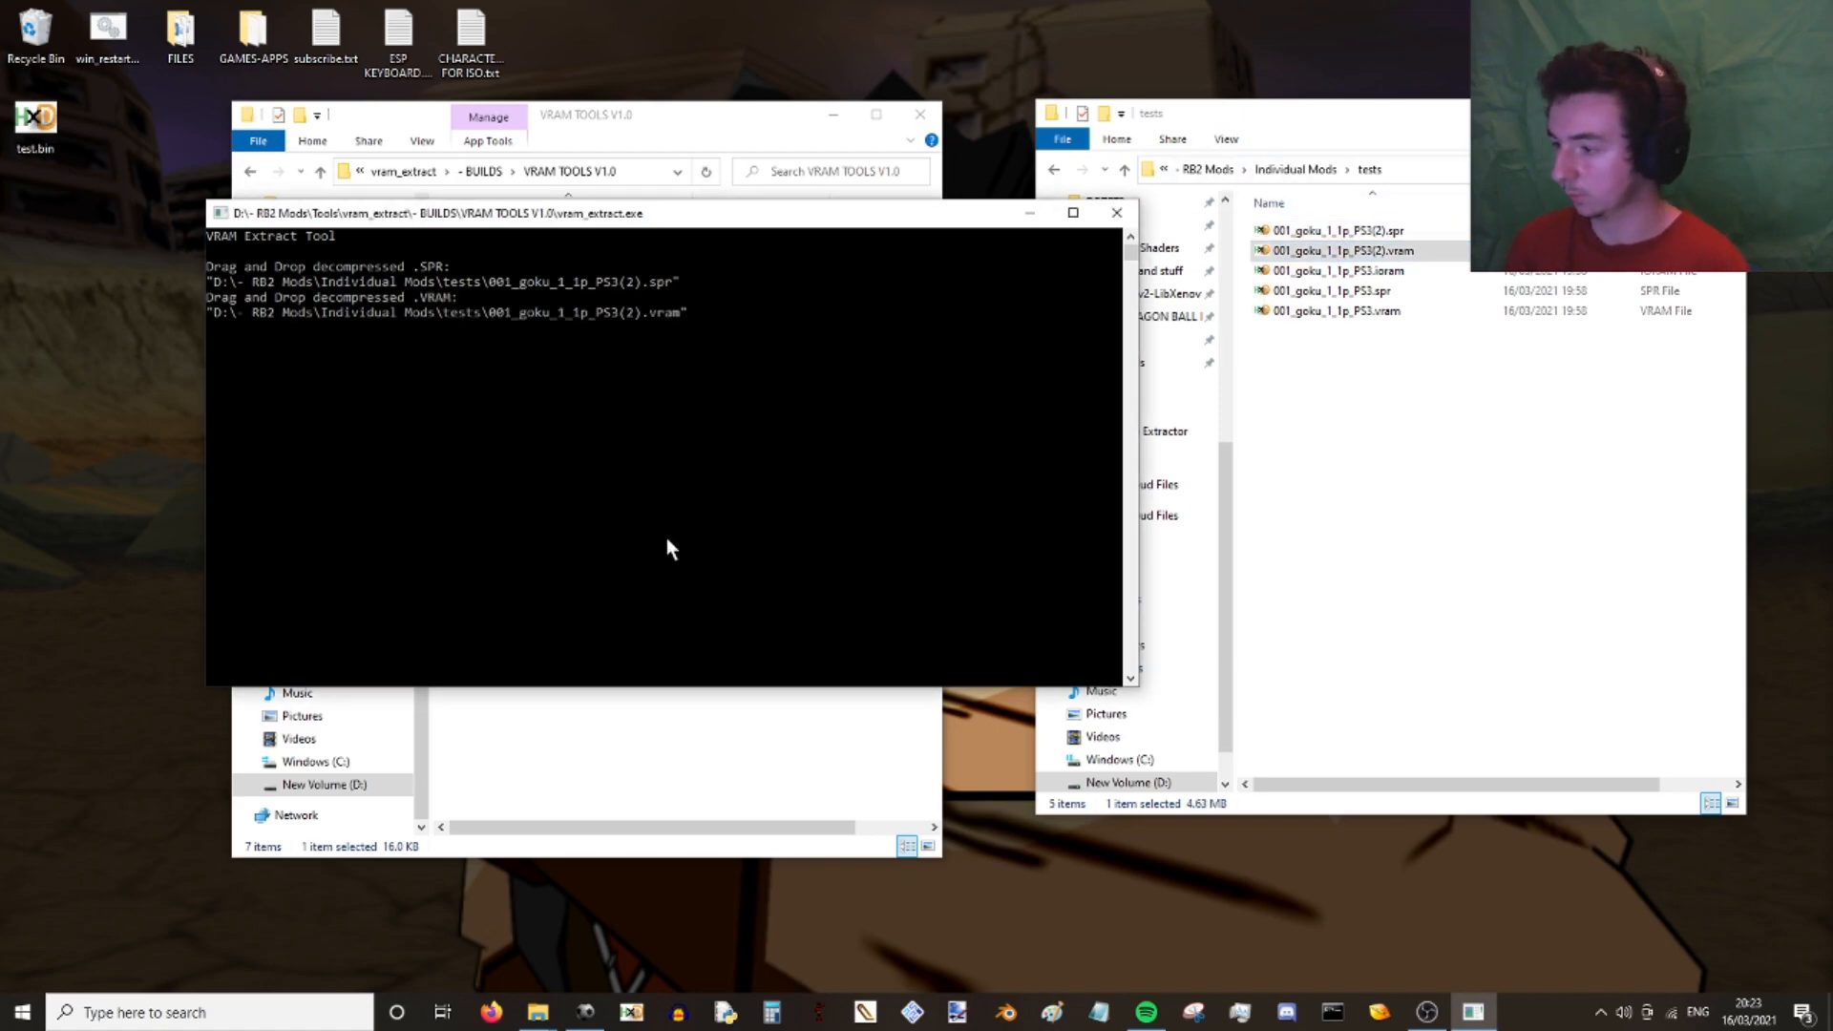
pyautogui.press('Return')
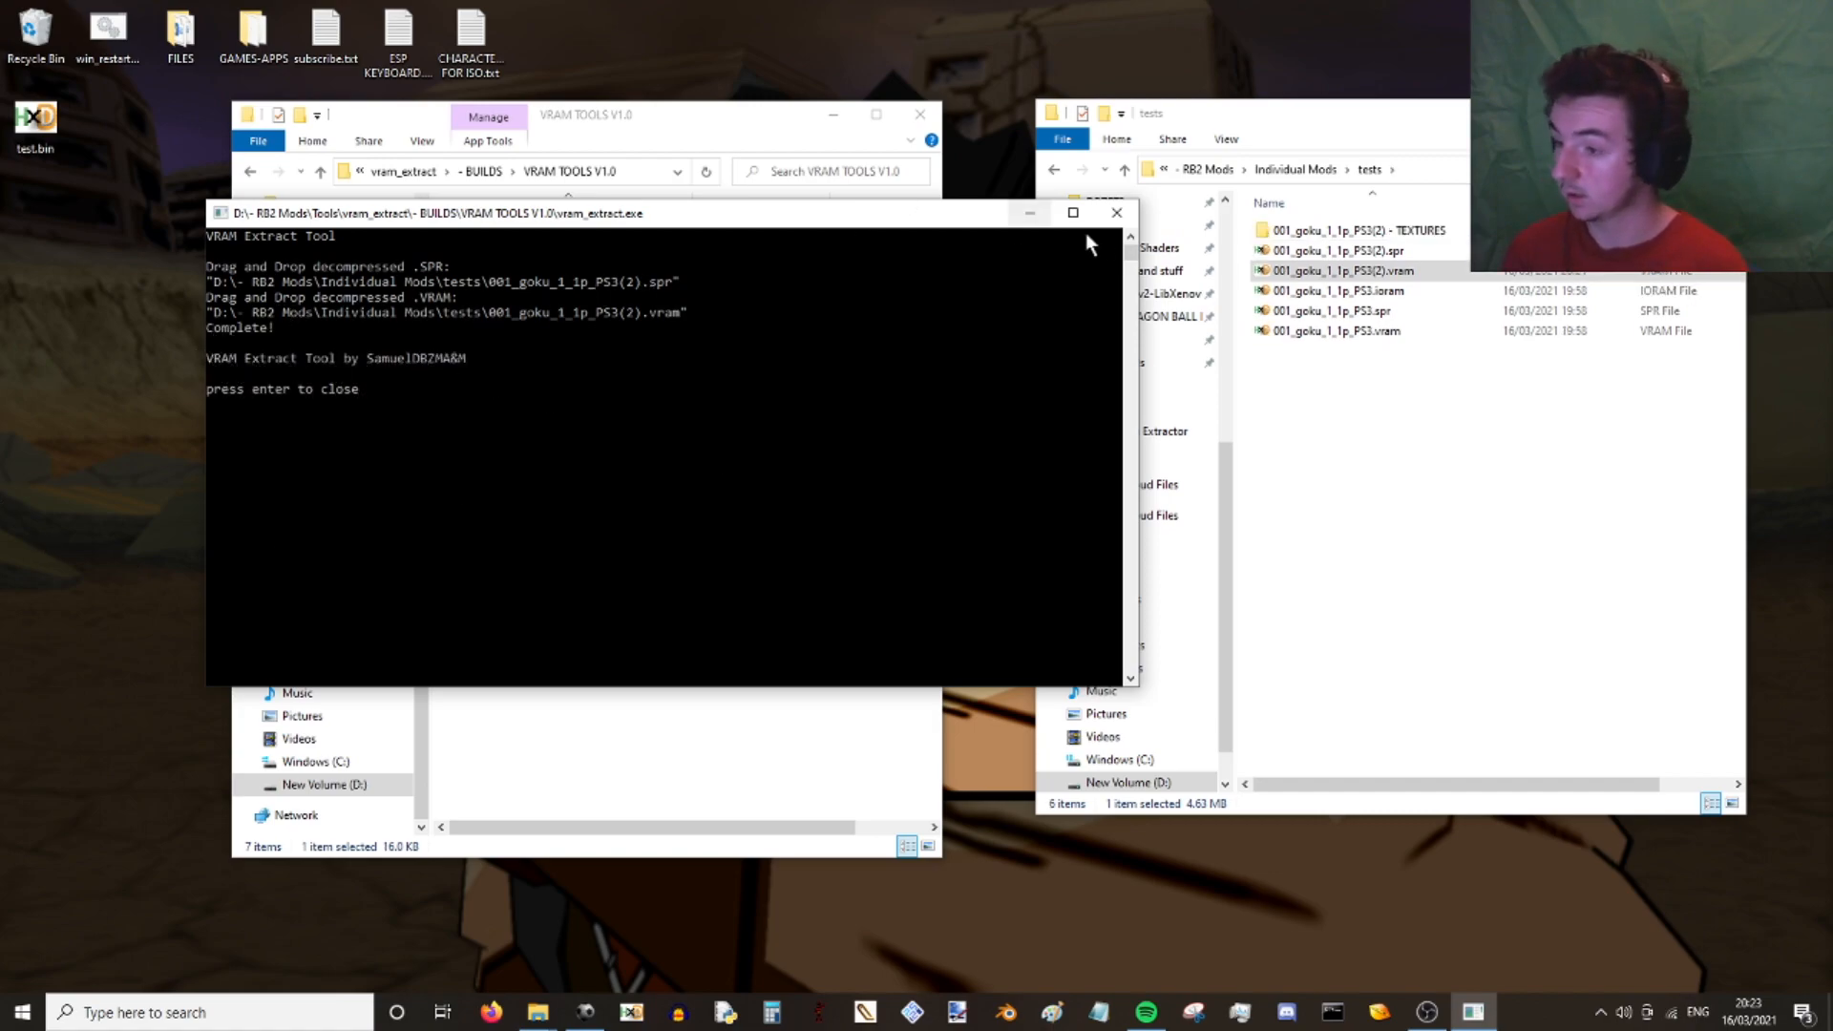
# - Close the finished extraction console and open the 001_goku_1_1p_PS3(2) - TEXTURES folder in tests
pyautogui.click(1116, 212)
pyautogui.click(1408, 406)
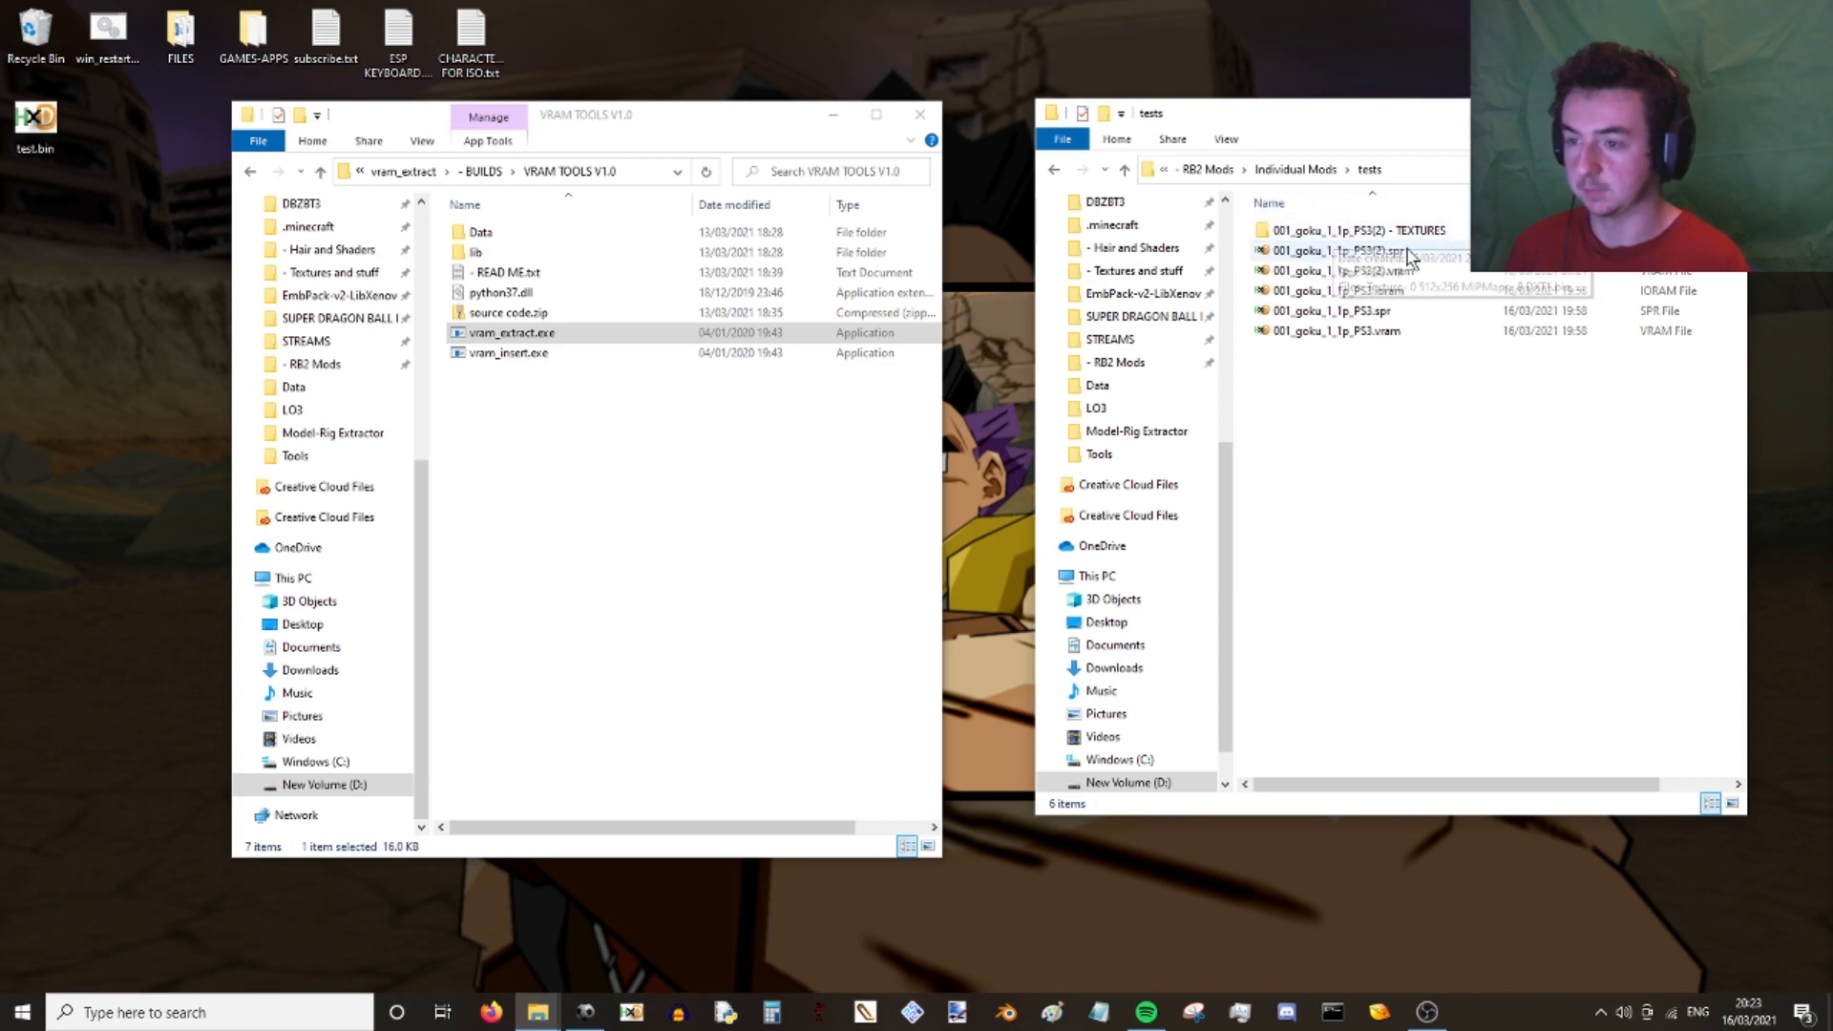
pyautogui.click(1437, 230)
pyautogui.doubleClick(1440, 230)
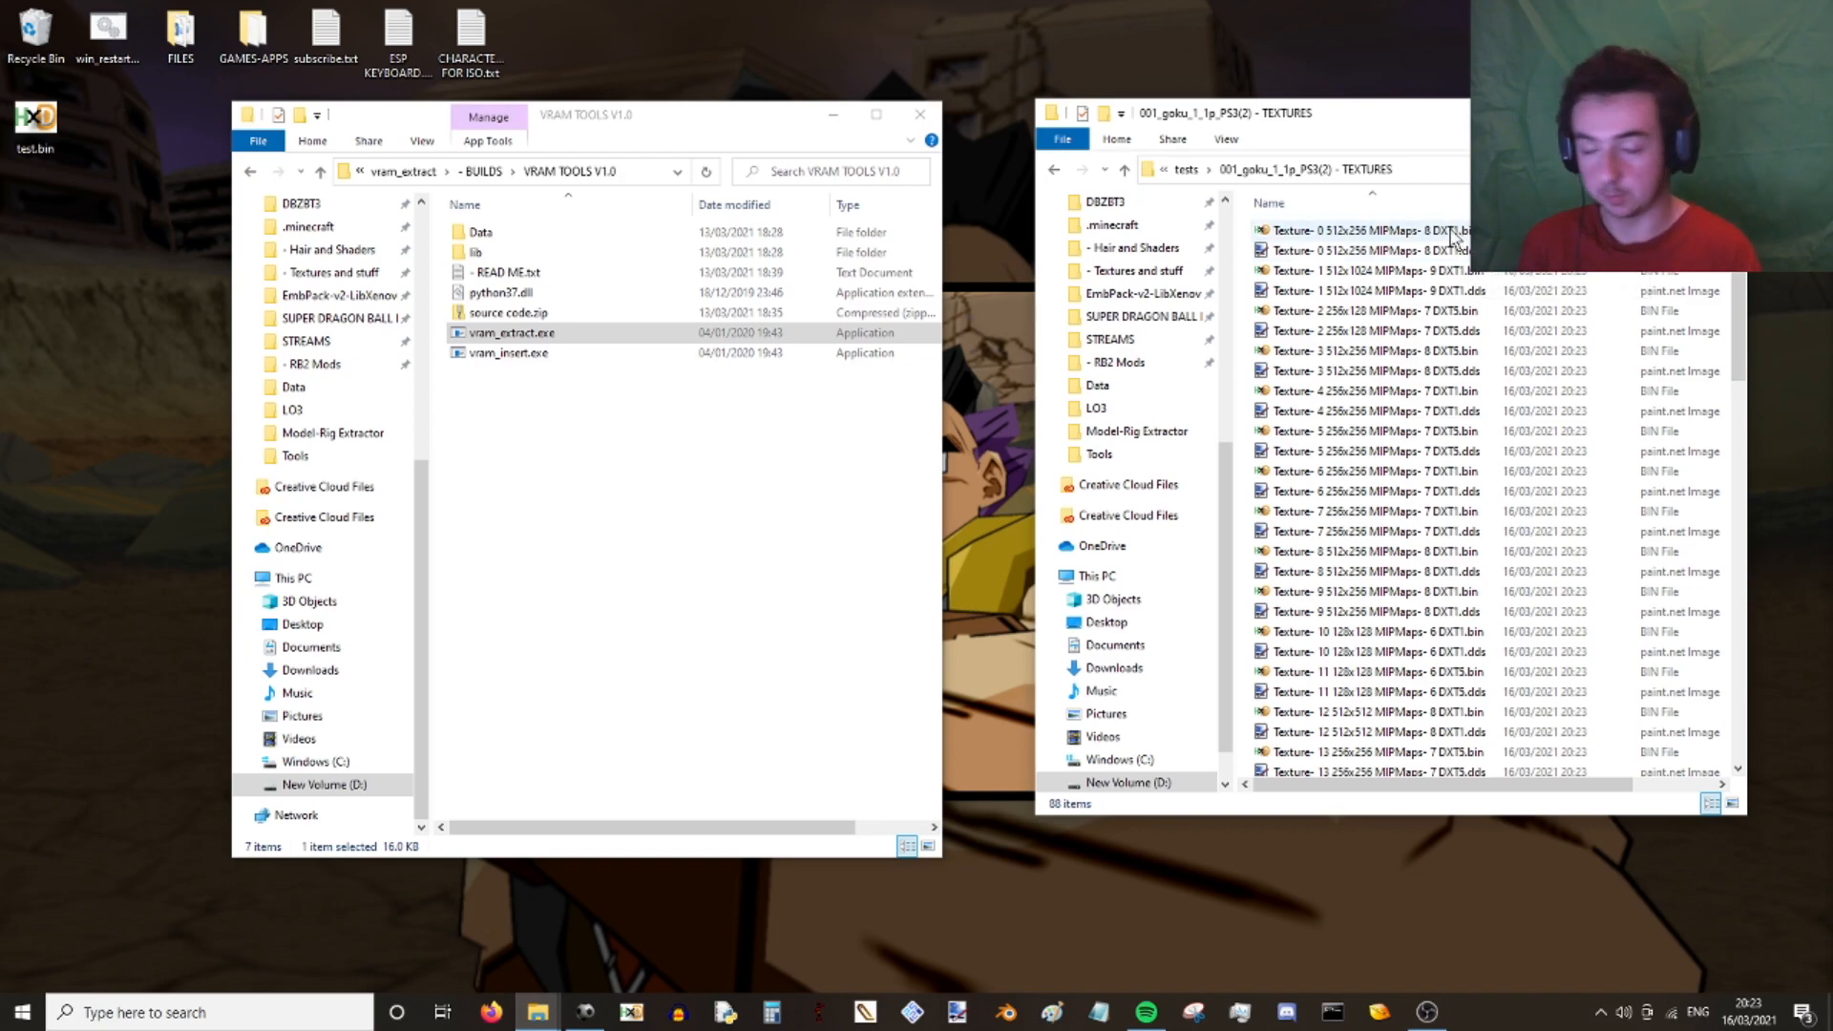
# - Display the extracted texture files as large icons so their thumbnails can be previewed
pyautogui.rightClick(1243, 246)
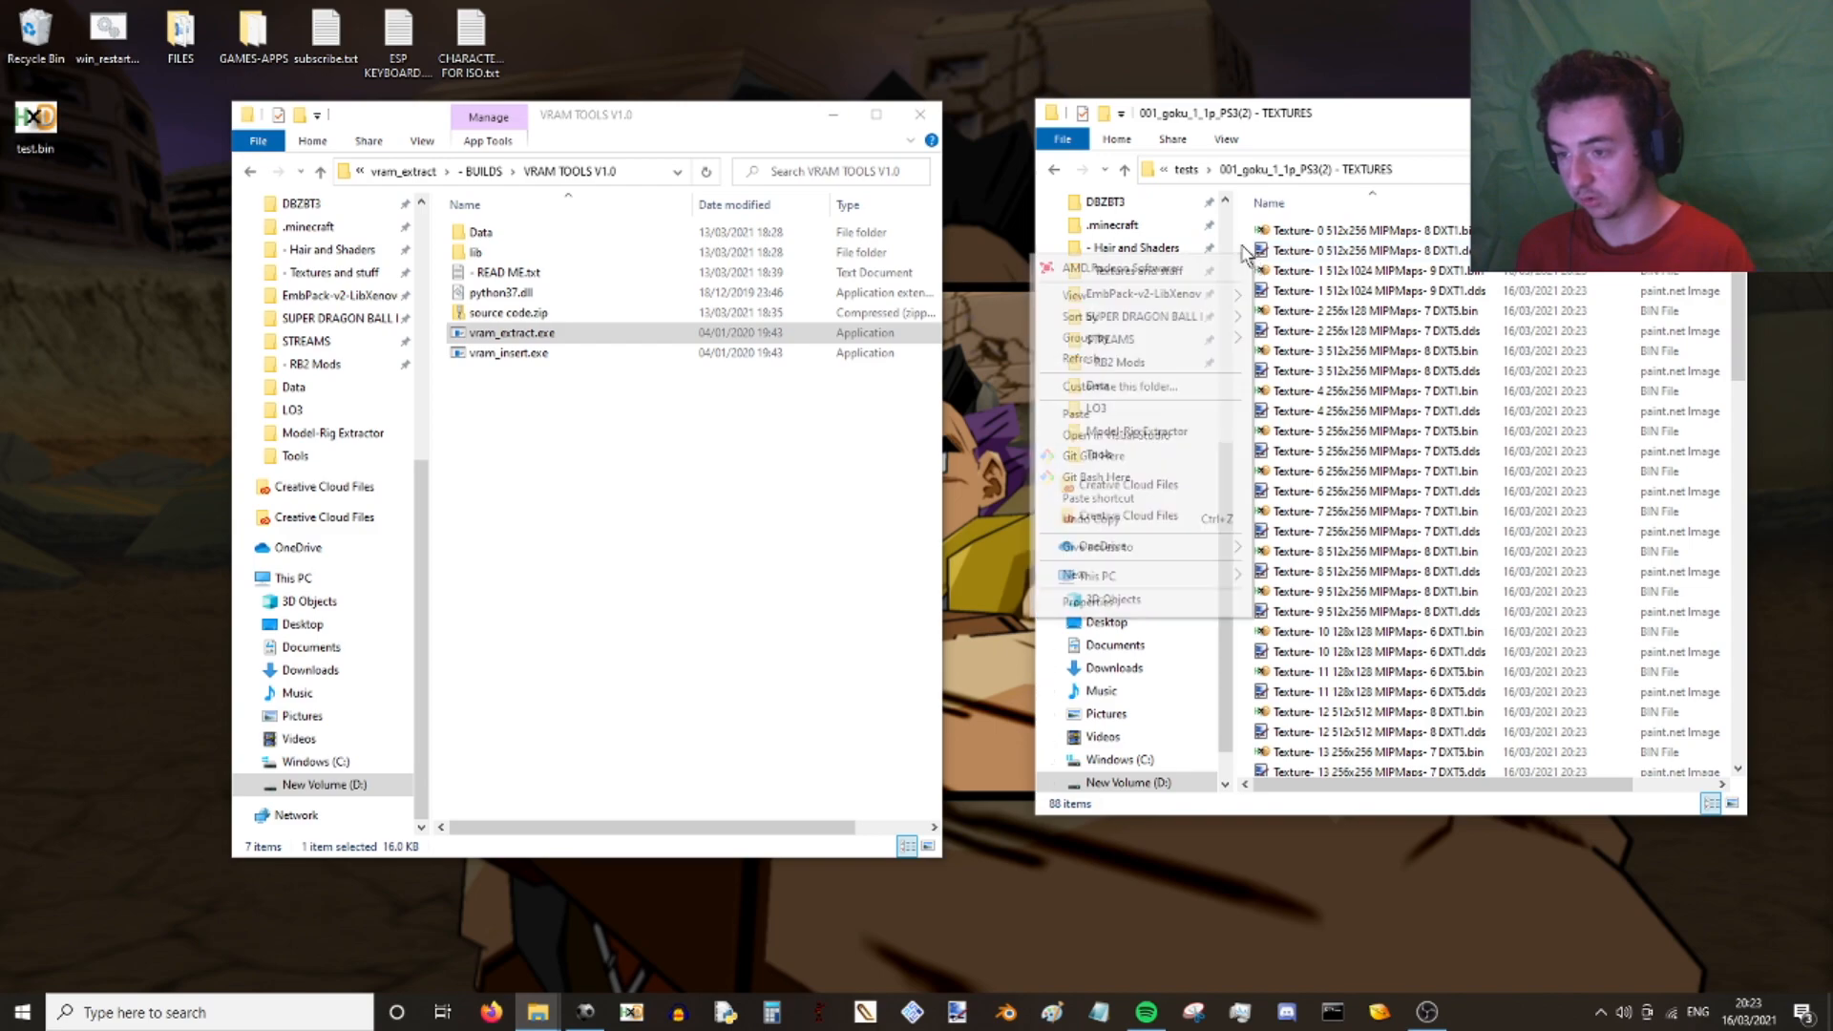
pyautogui.moveTo(1184, 286)
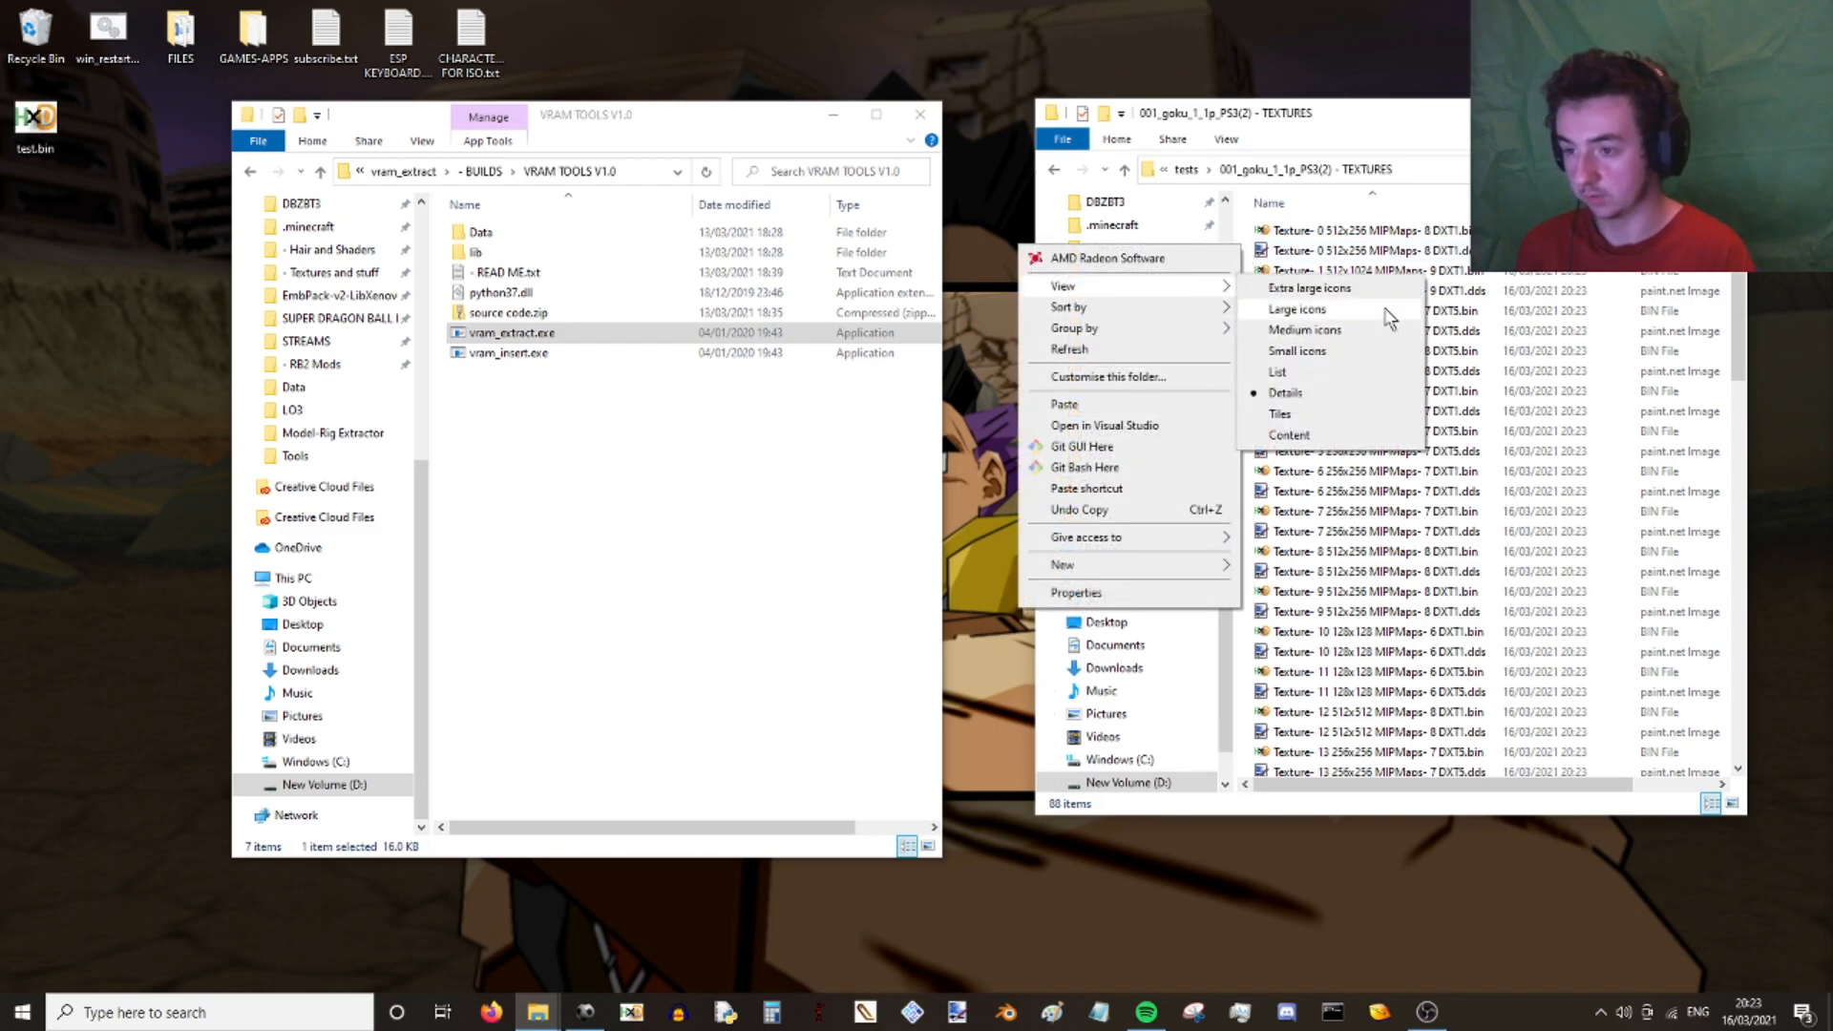
pyautogui.click(1387, 313)
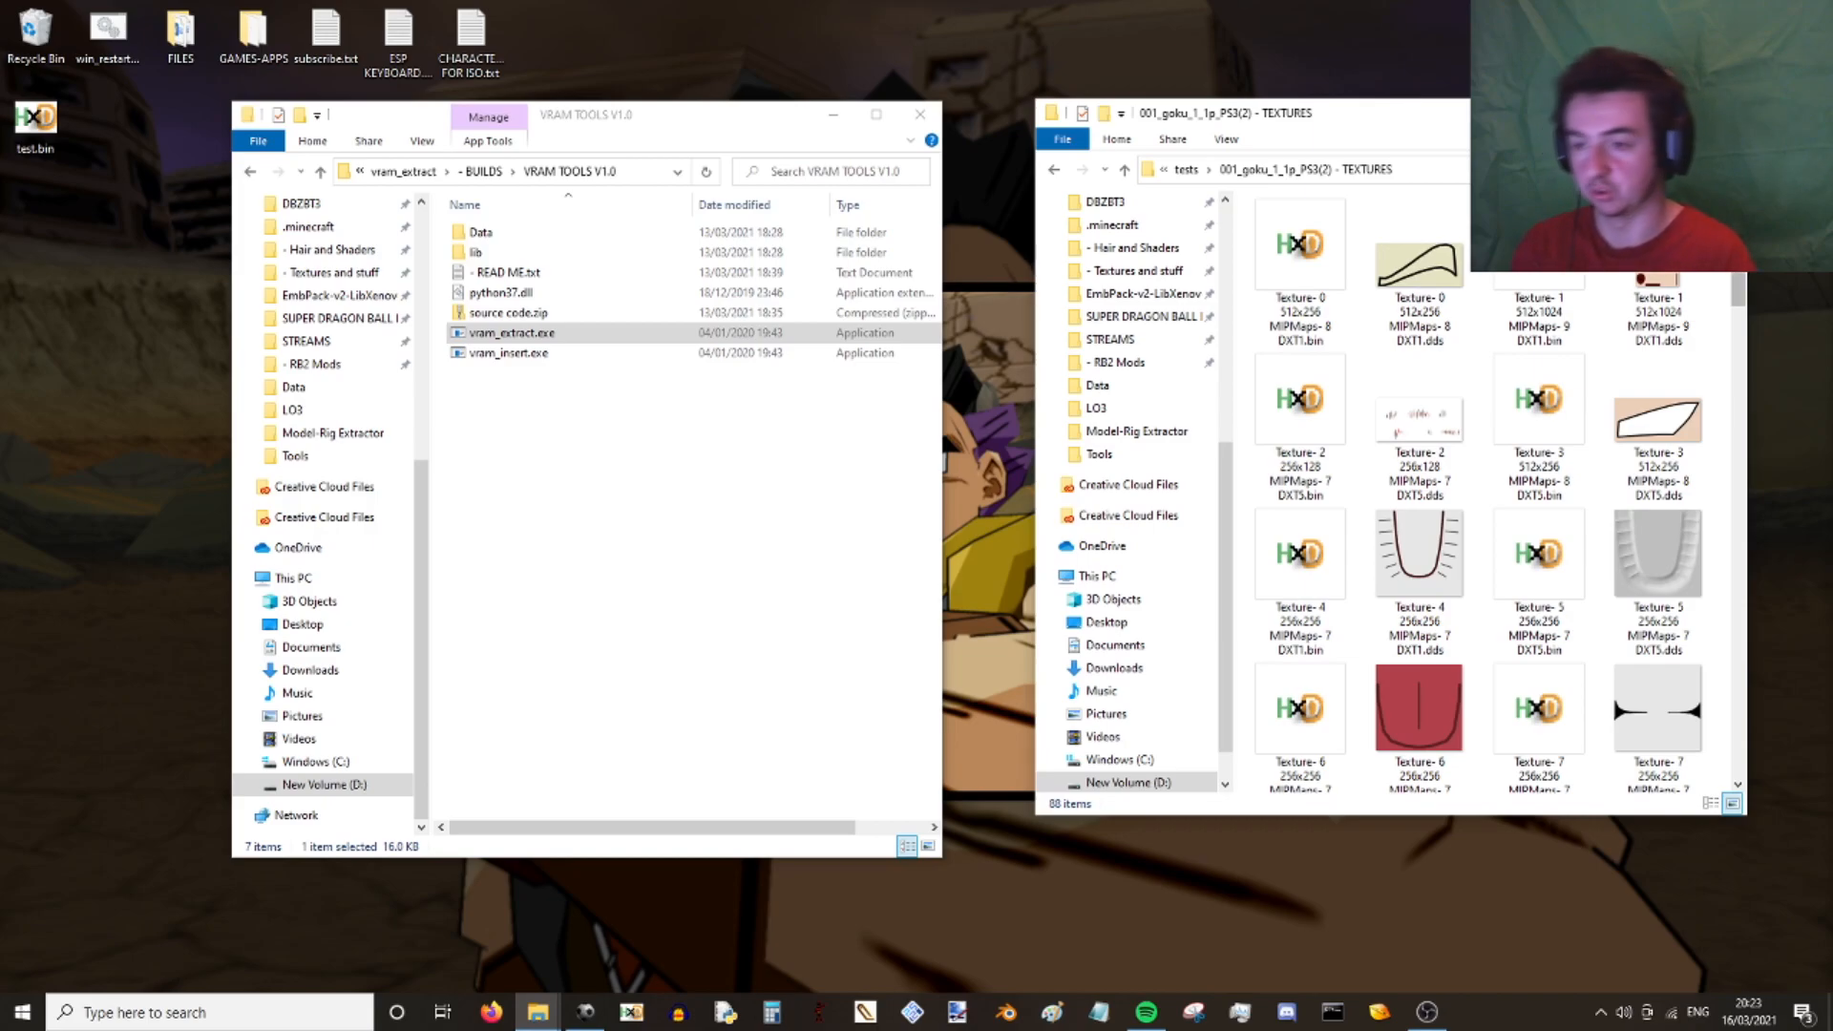
# - Examine the extracted .dds texture thumbnails across the TEXTURES folder, including Texture- 0, 12, 15 and 22
pyautogui.moveTo(1740, 242); pyautogui.dragTo(1737, 400)
pyautogui.click(1414, 543)
pyautogui.click(1649, 443)
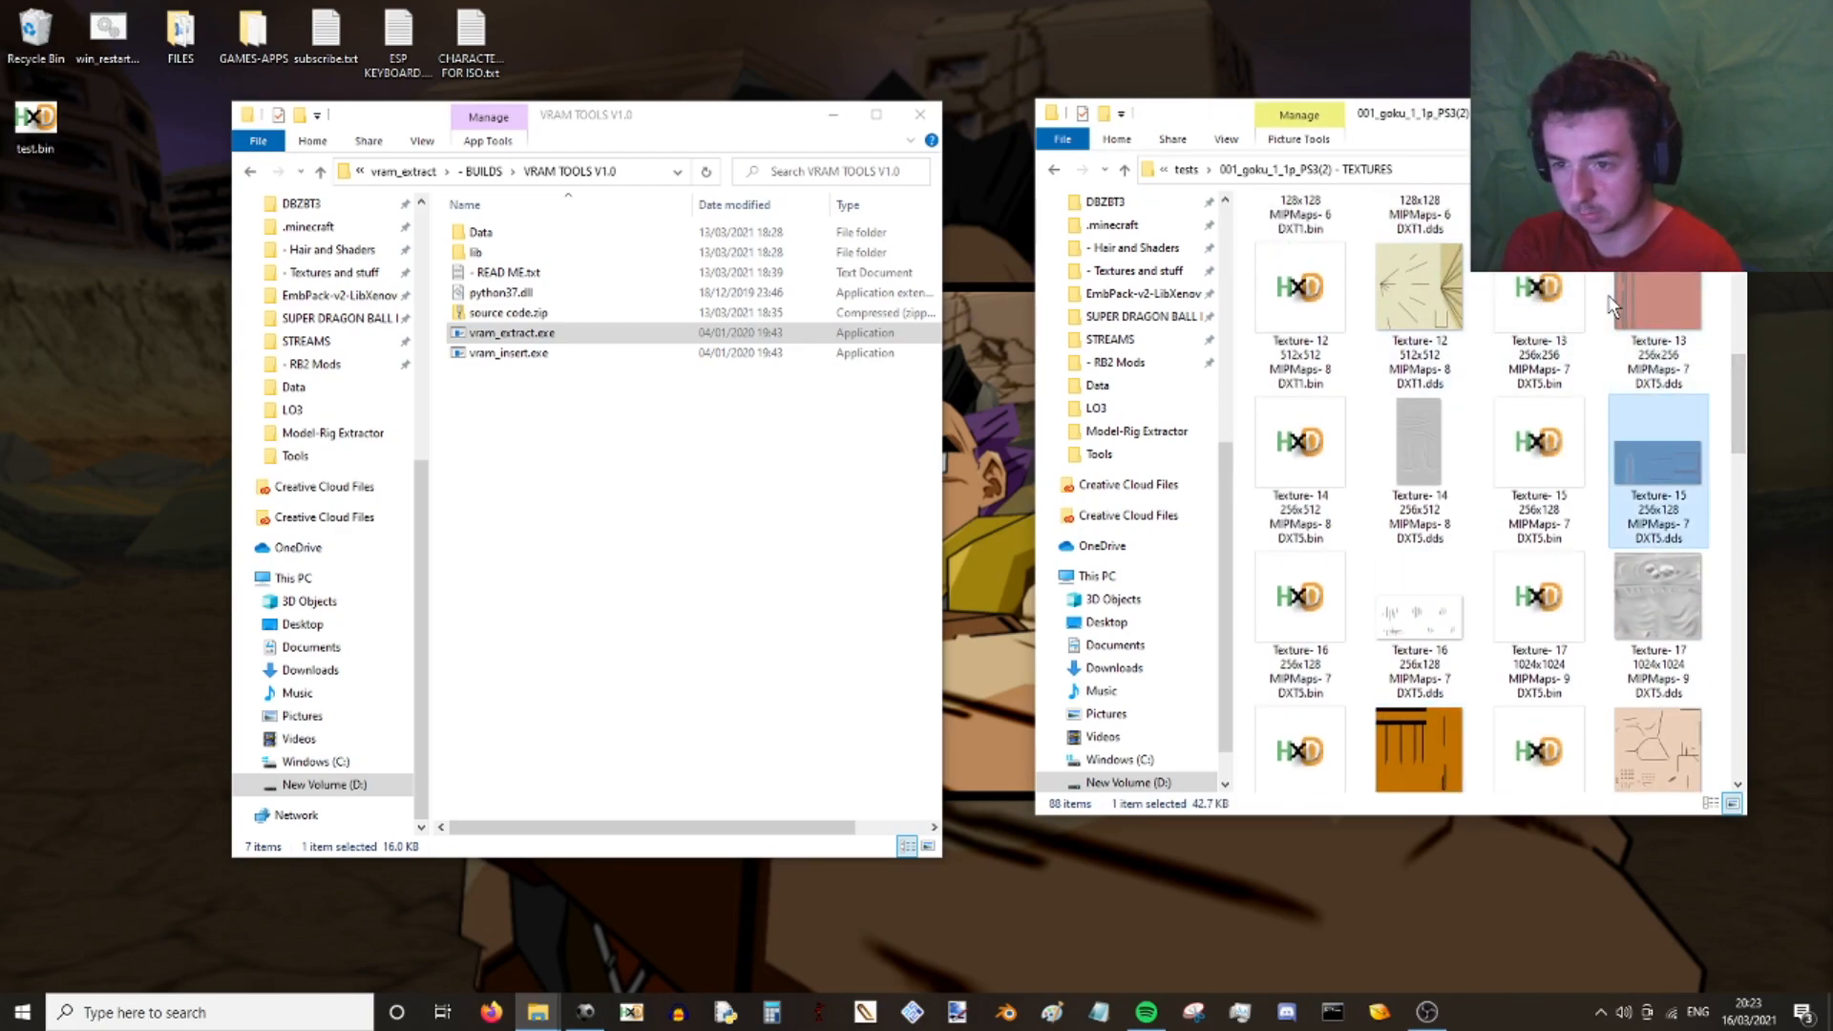
pyautogui.click(1647, 294)
pyautogui.click(1419, 291)
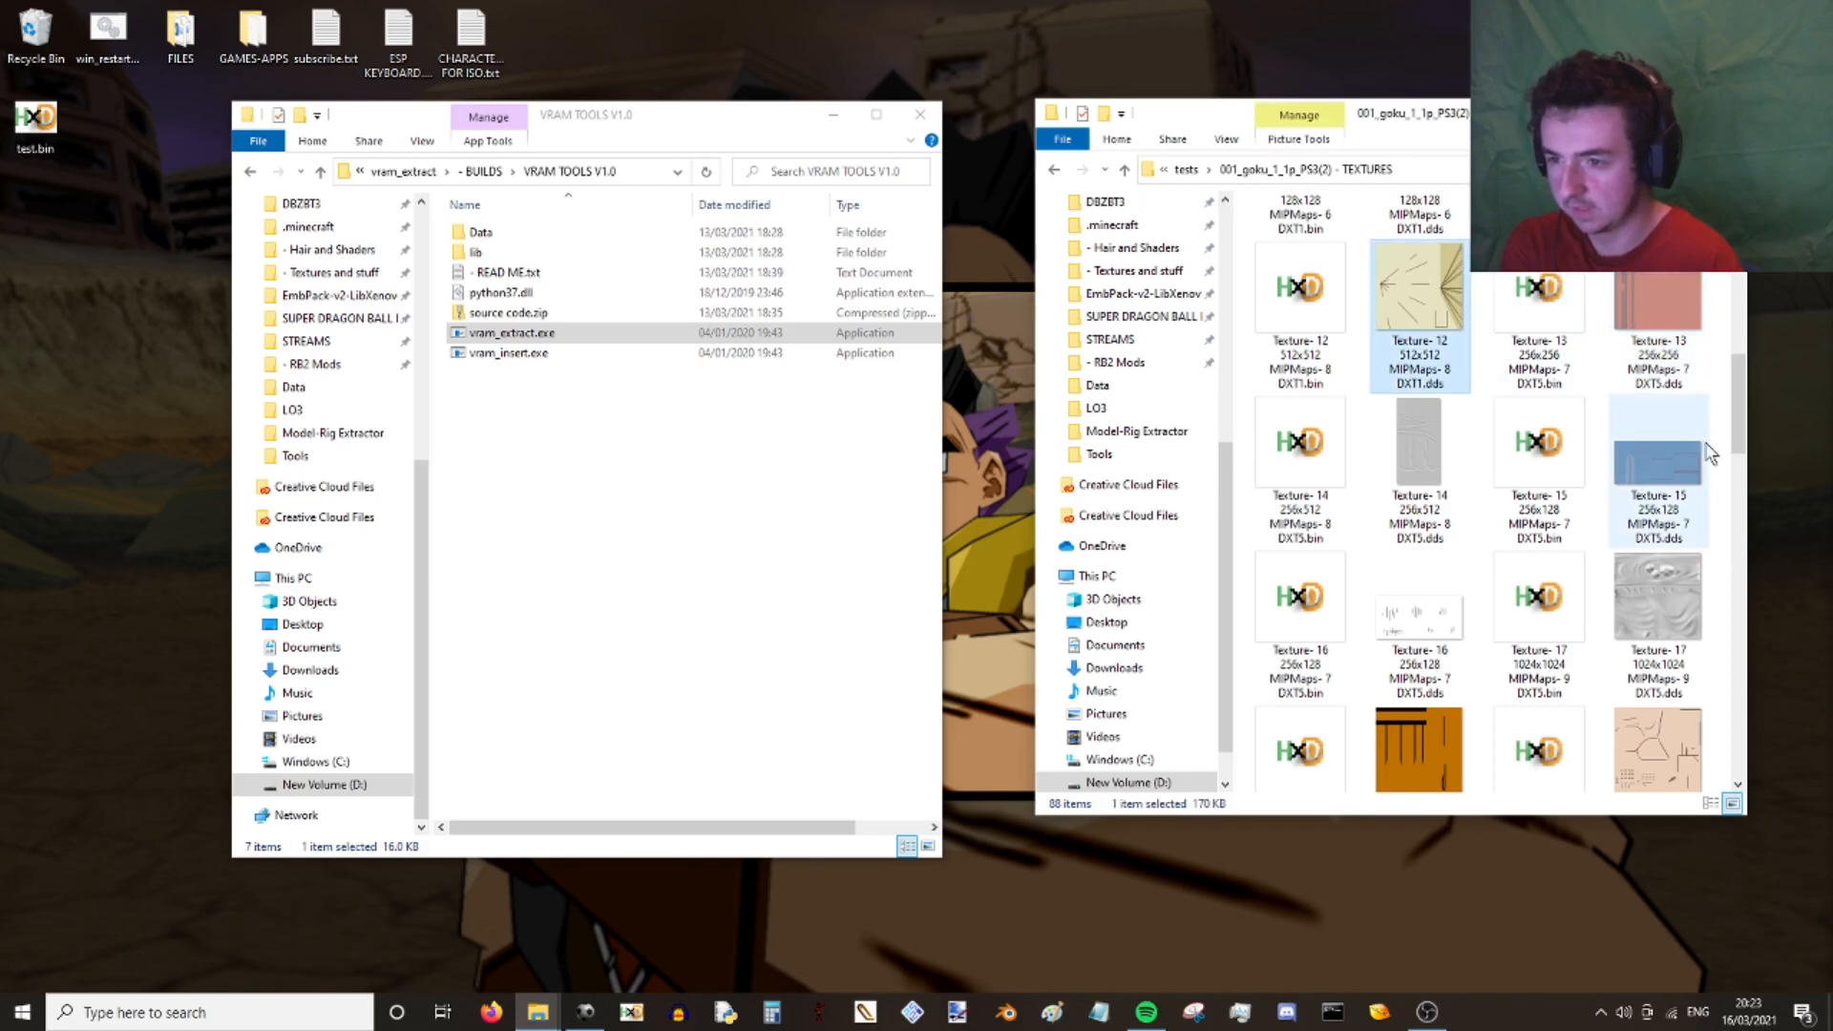
pyautogui.moveTo(1739, 432); pyautogui.dragTo(1755, 542)
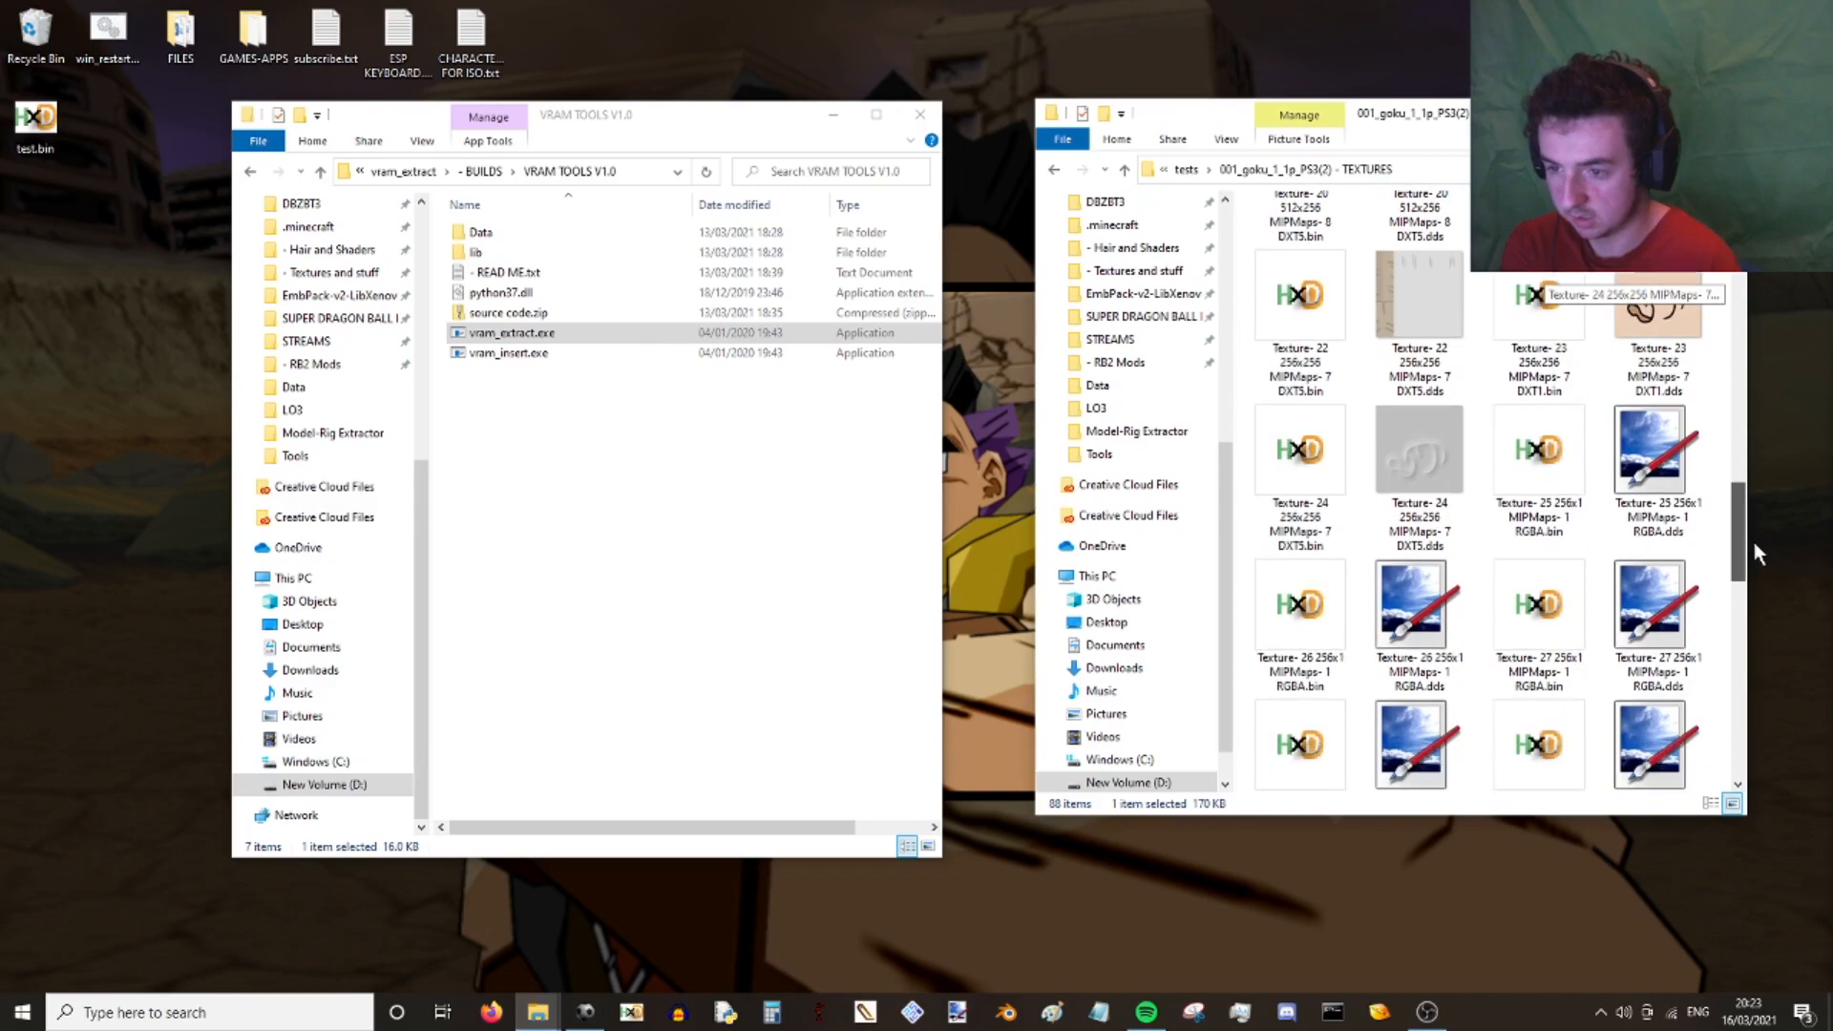
pyautogui.click(1437, 304)
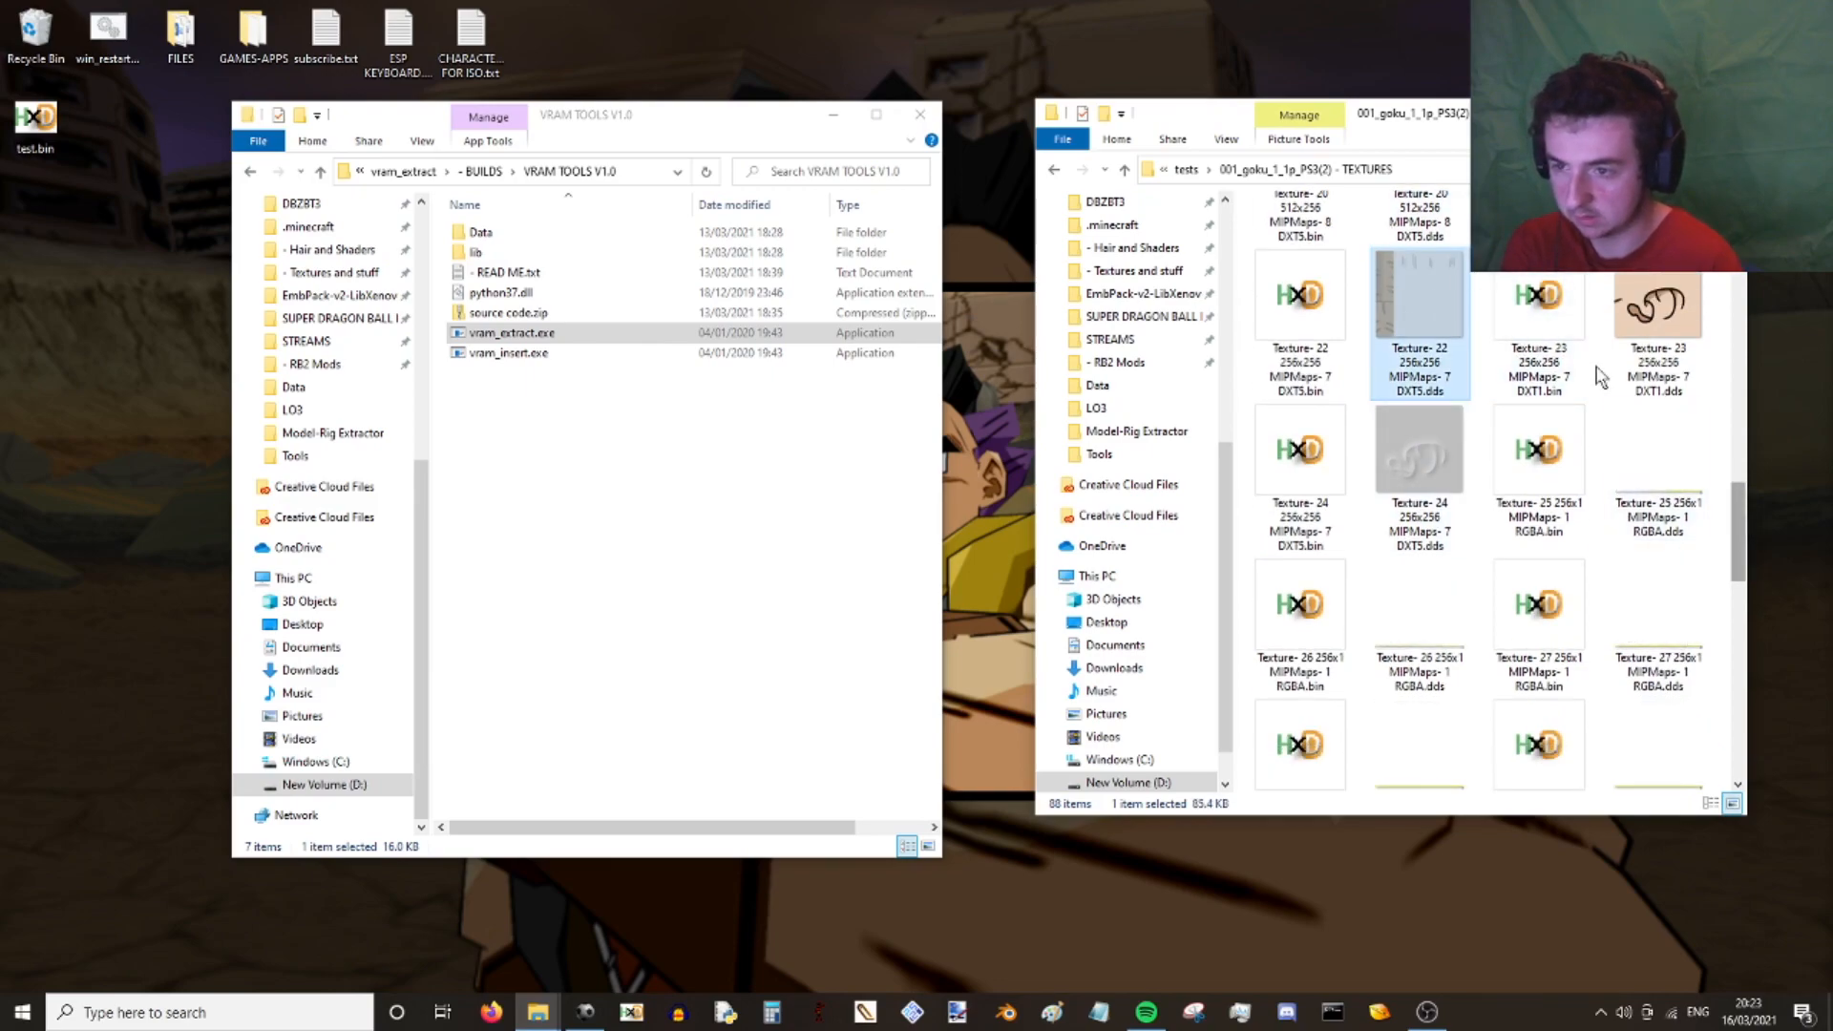
pyautogui.moveTo(1737, 514); pyautogui.dragTo(1732, 225)
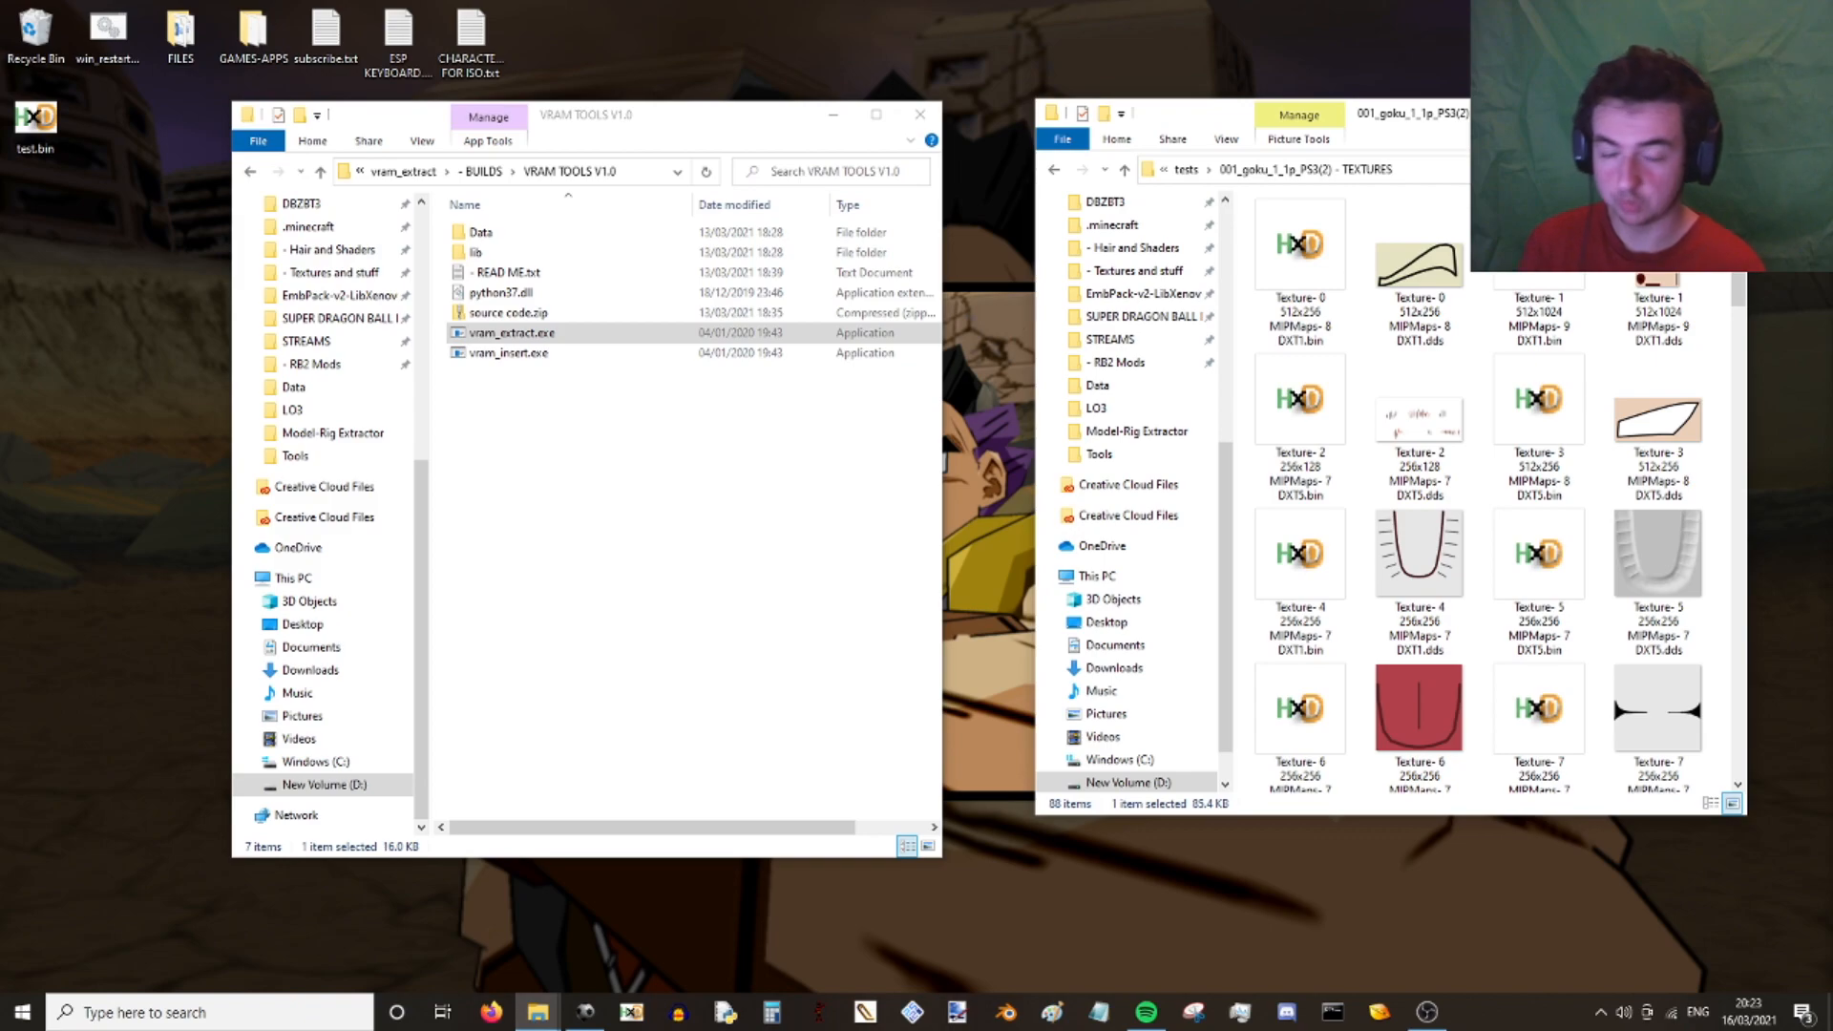
pyautogui.click(1423, 253)
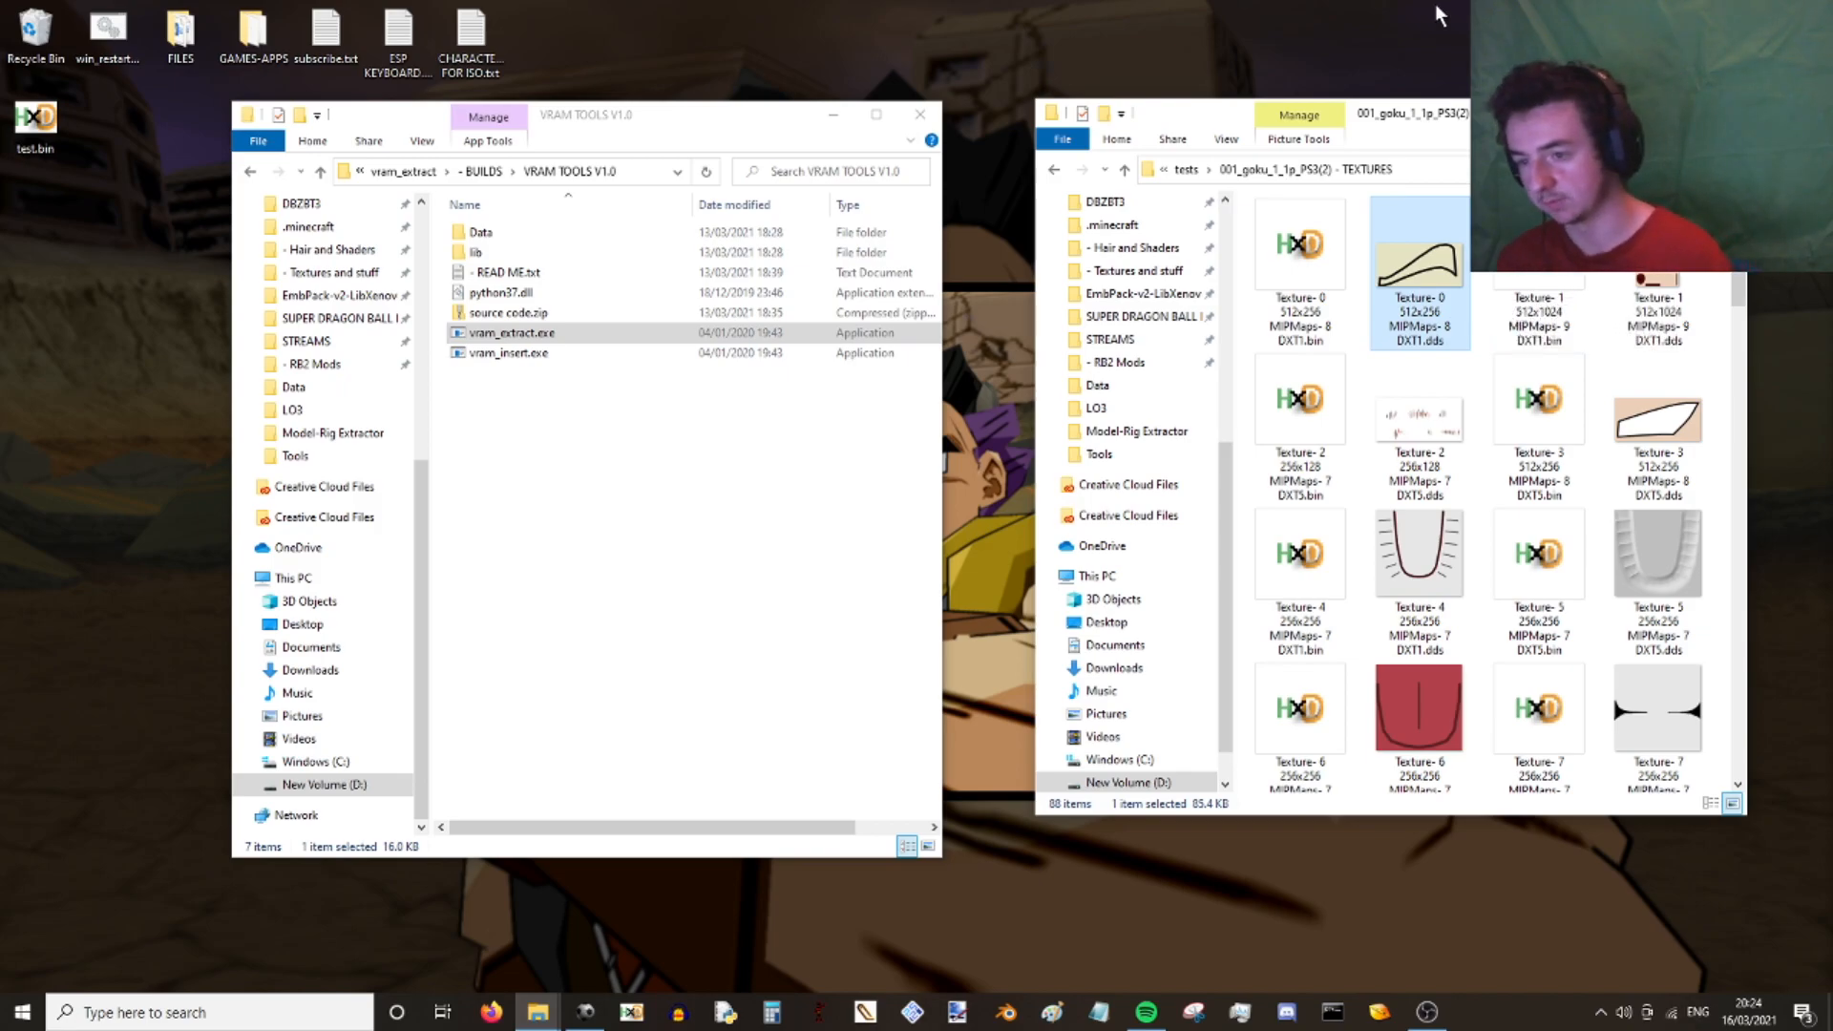
pyautogui.moveTo(1738, 258); pyautogui.dragTo(1755, 554)
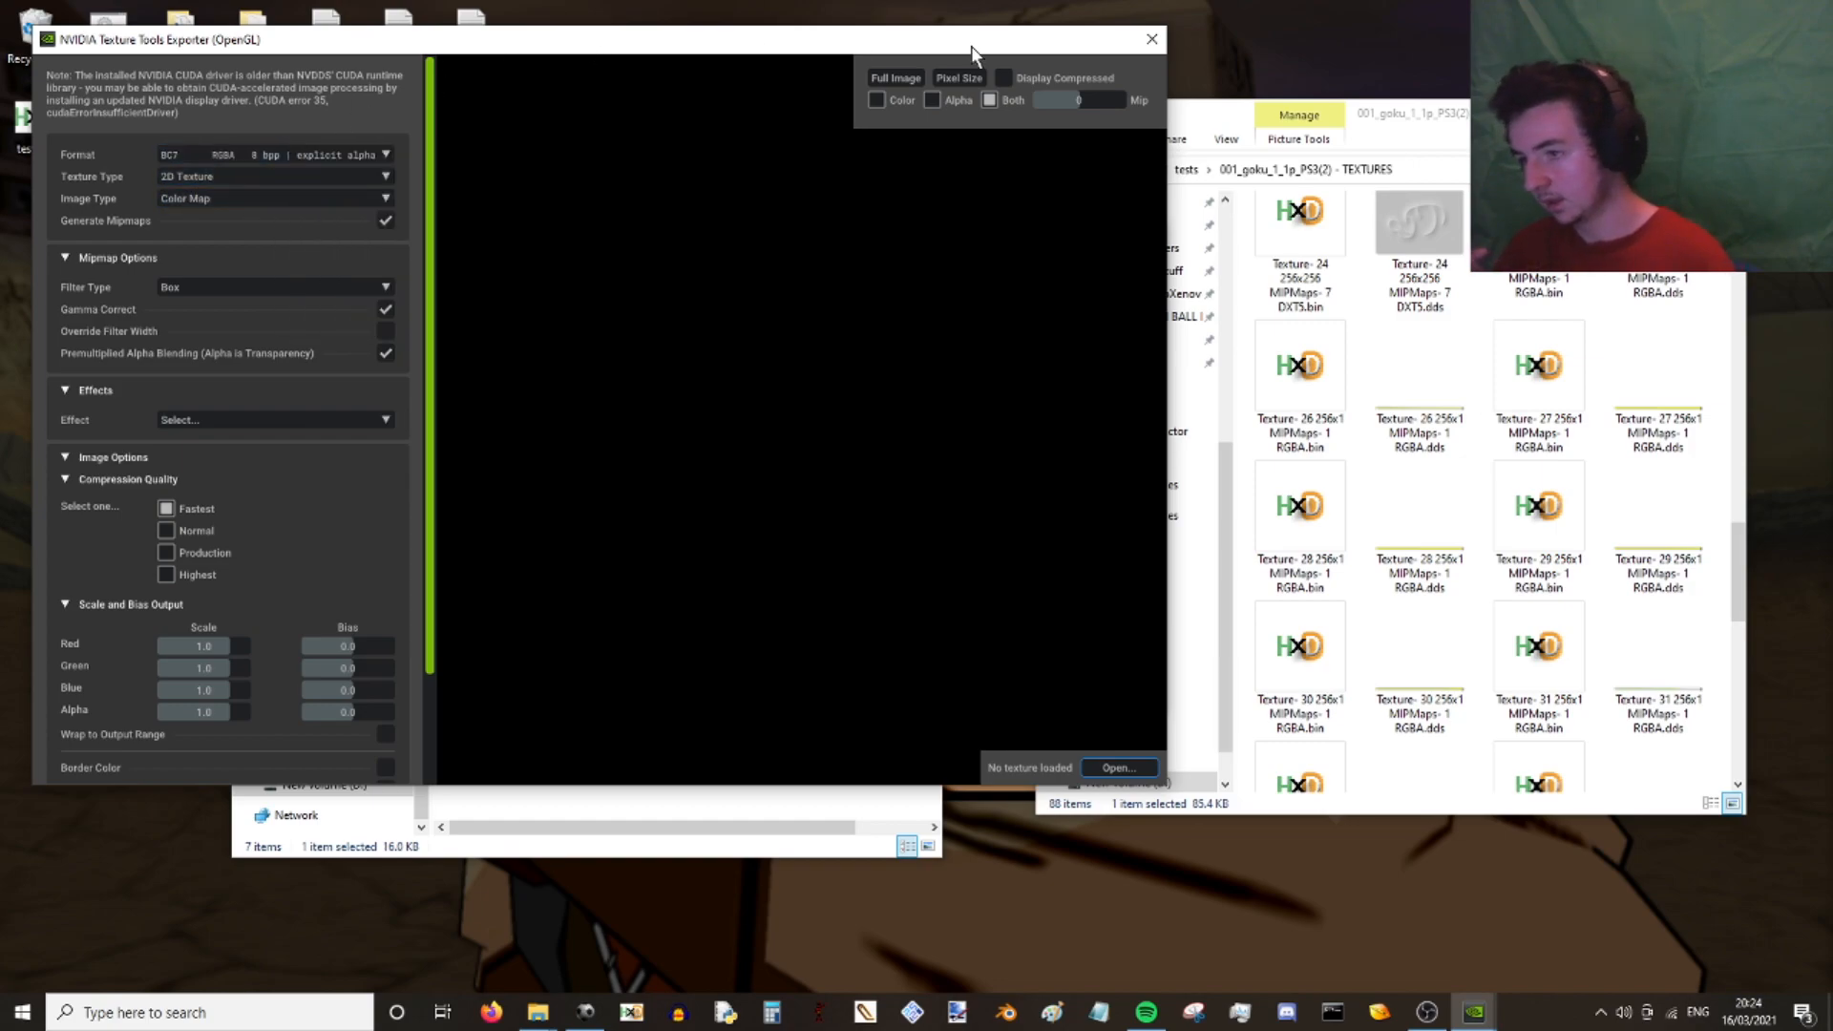
# - Check the available compression formats in NVIDIA Texture Tools Exporter and close the program
pyautogui.click(387, 156)
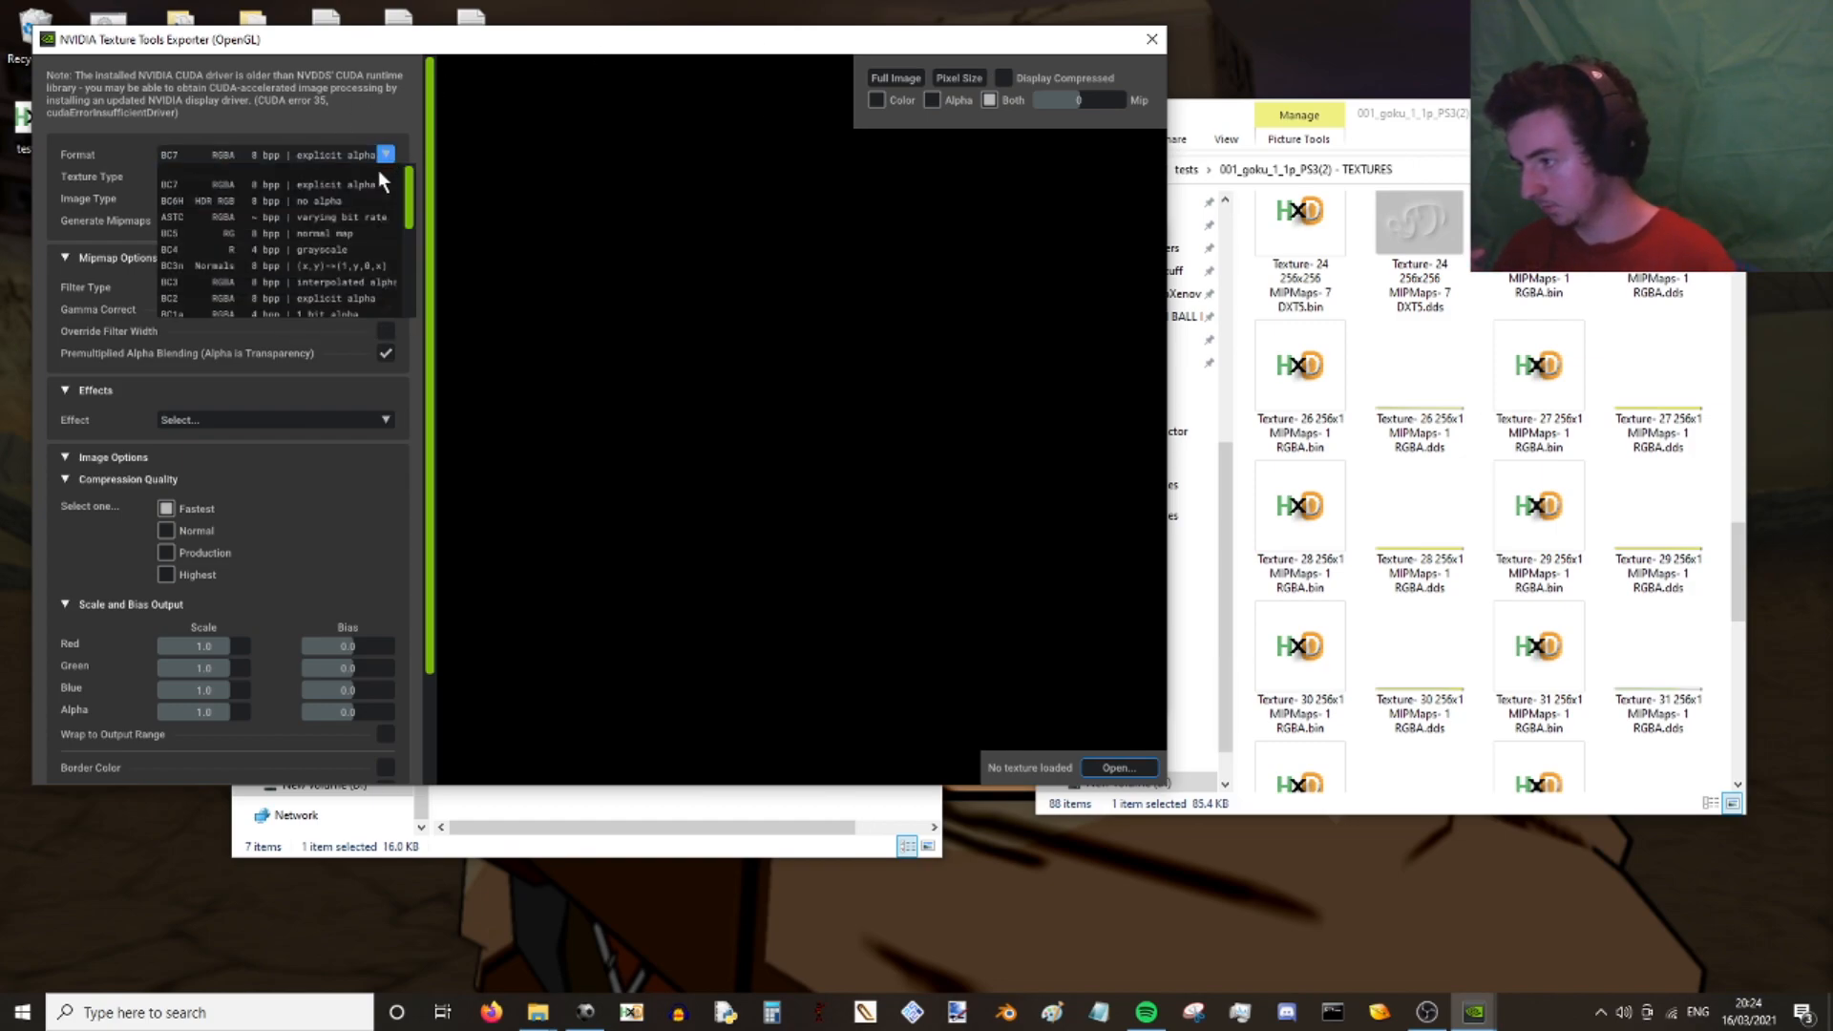
pyautogui.click(402, 122)
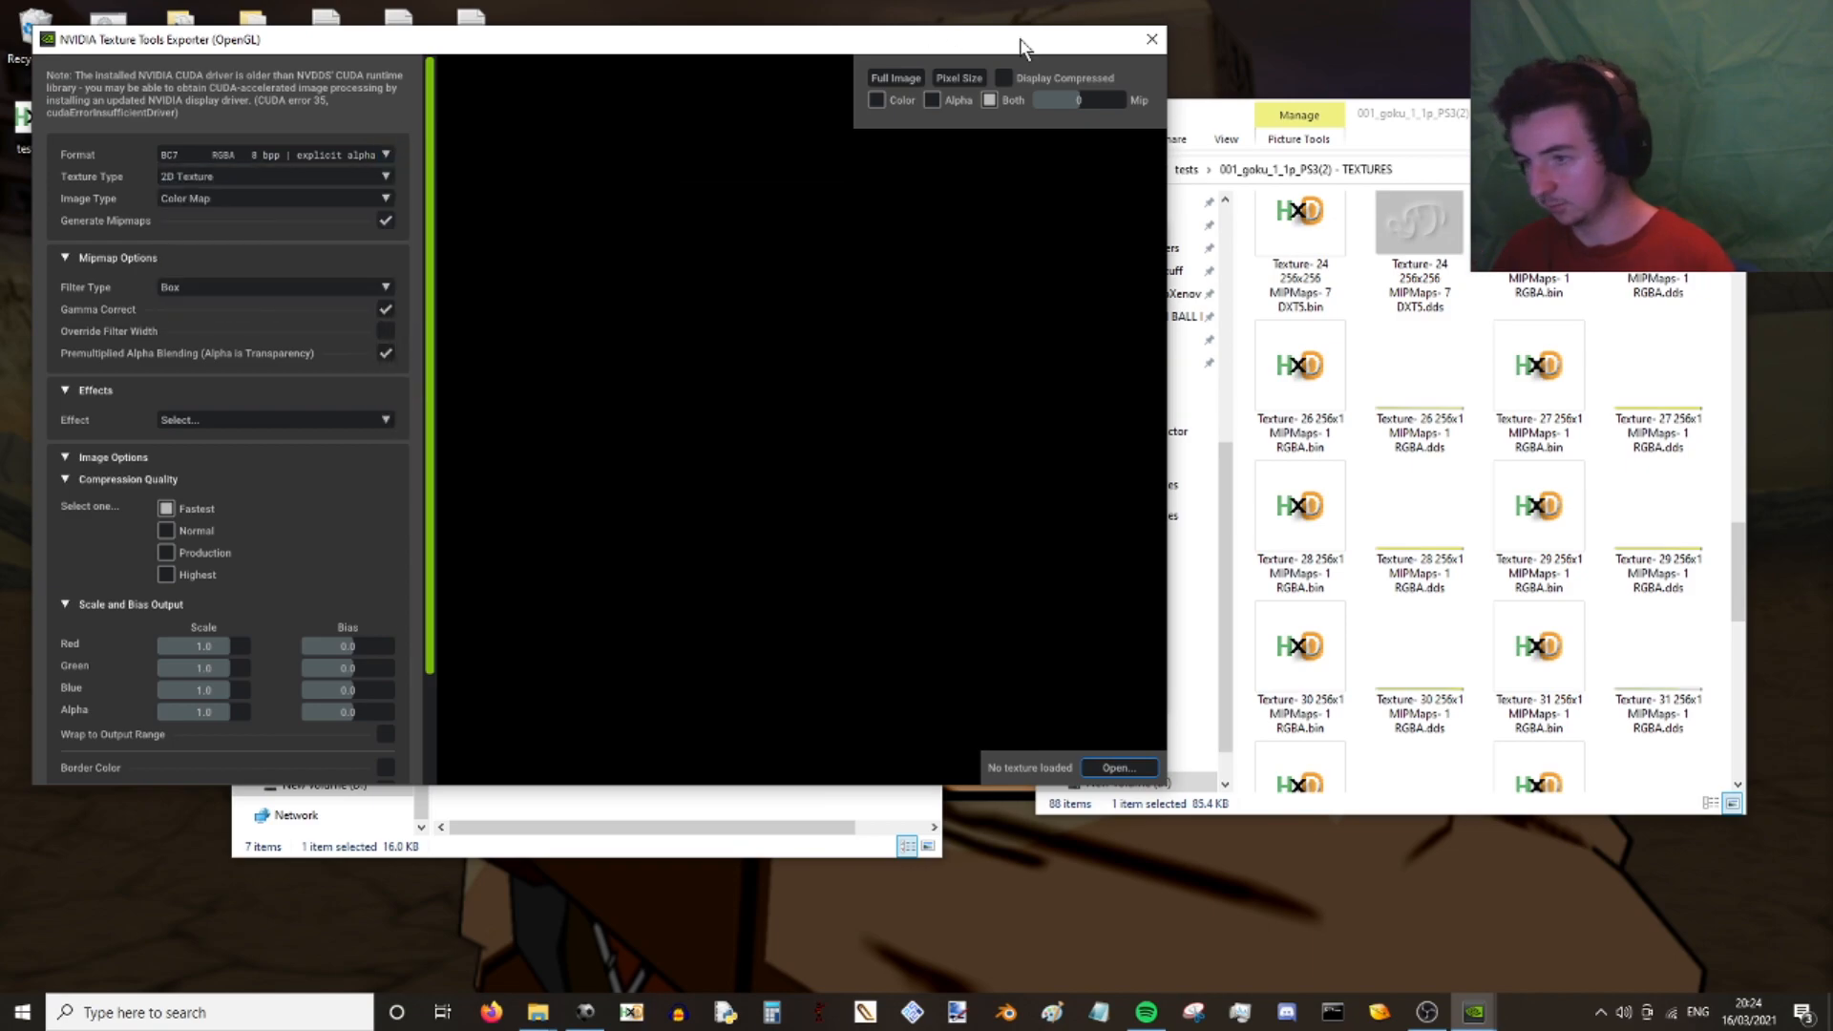
pyautogui.click(1149, 41)
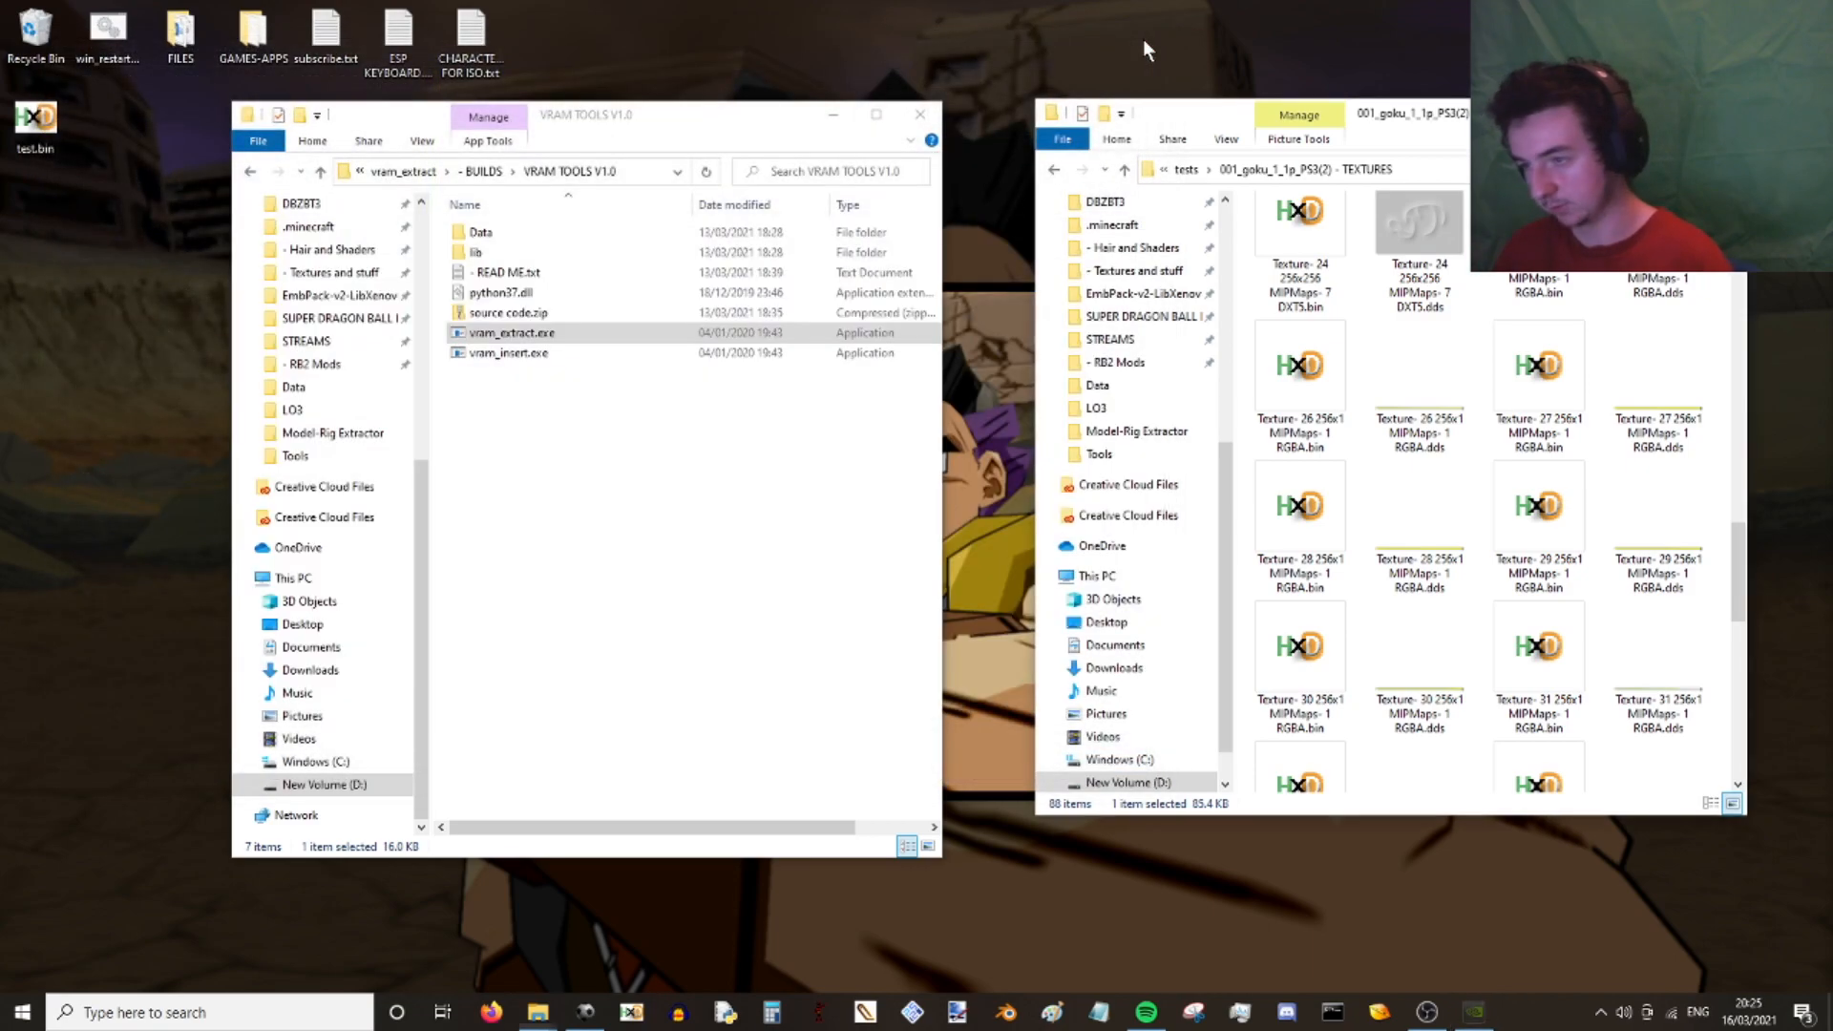
# - Open Texture- 0 512x256 MIPMaps- 8 DXT1.dds in paint.net and shift the whole image's hue to -180
pyautogui.scroll(10, 1451, 358)
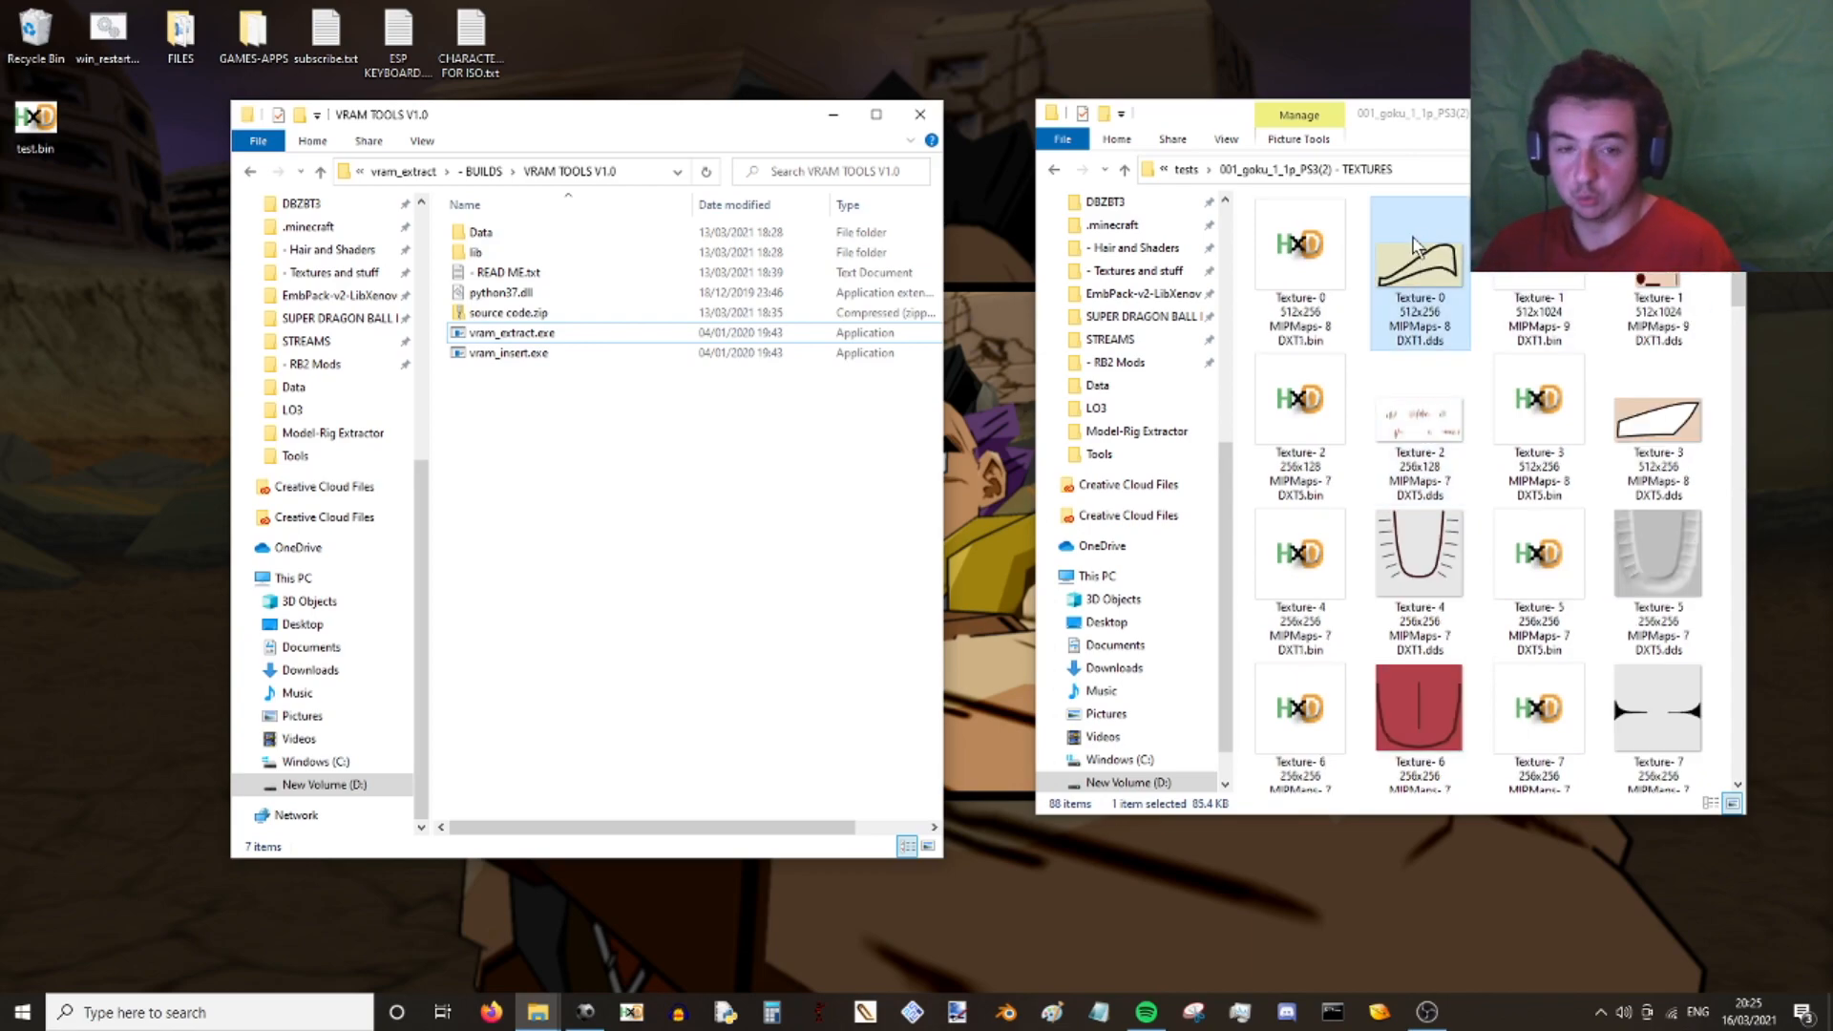
pyautogui.click(1426, 285)
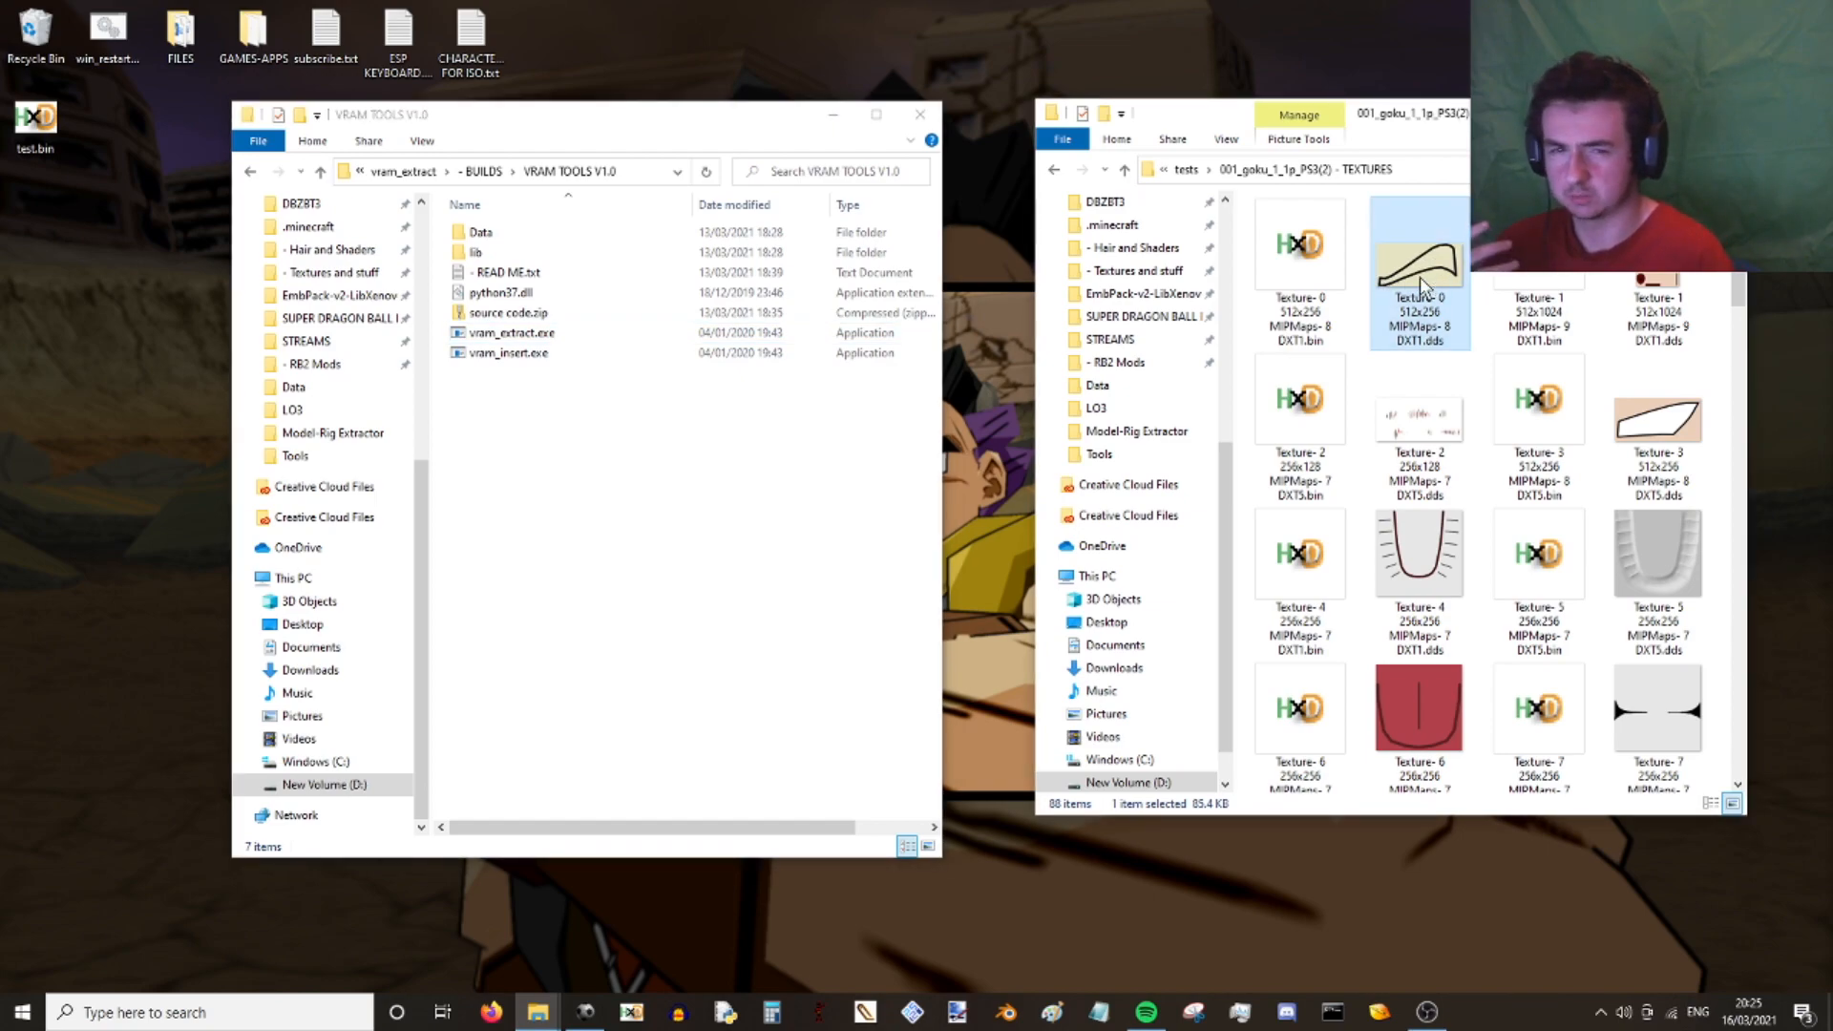
pyautogui.doubleClick(1420, 278)
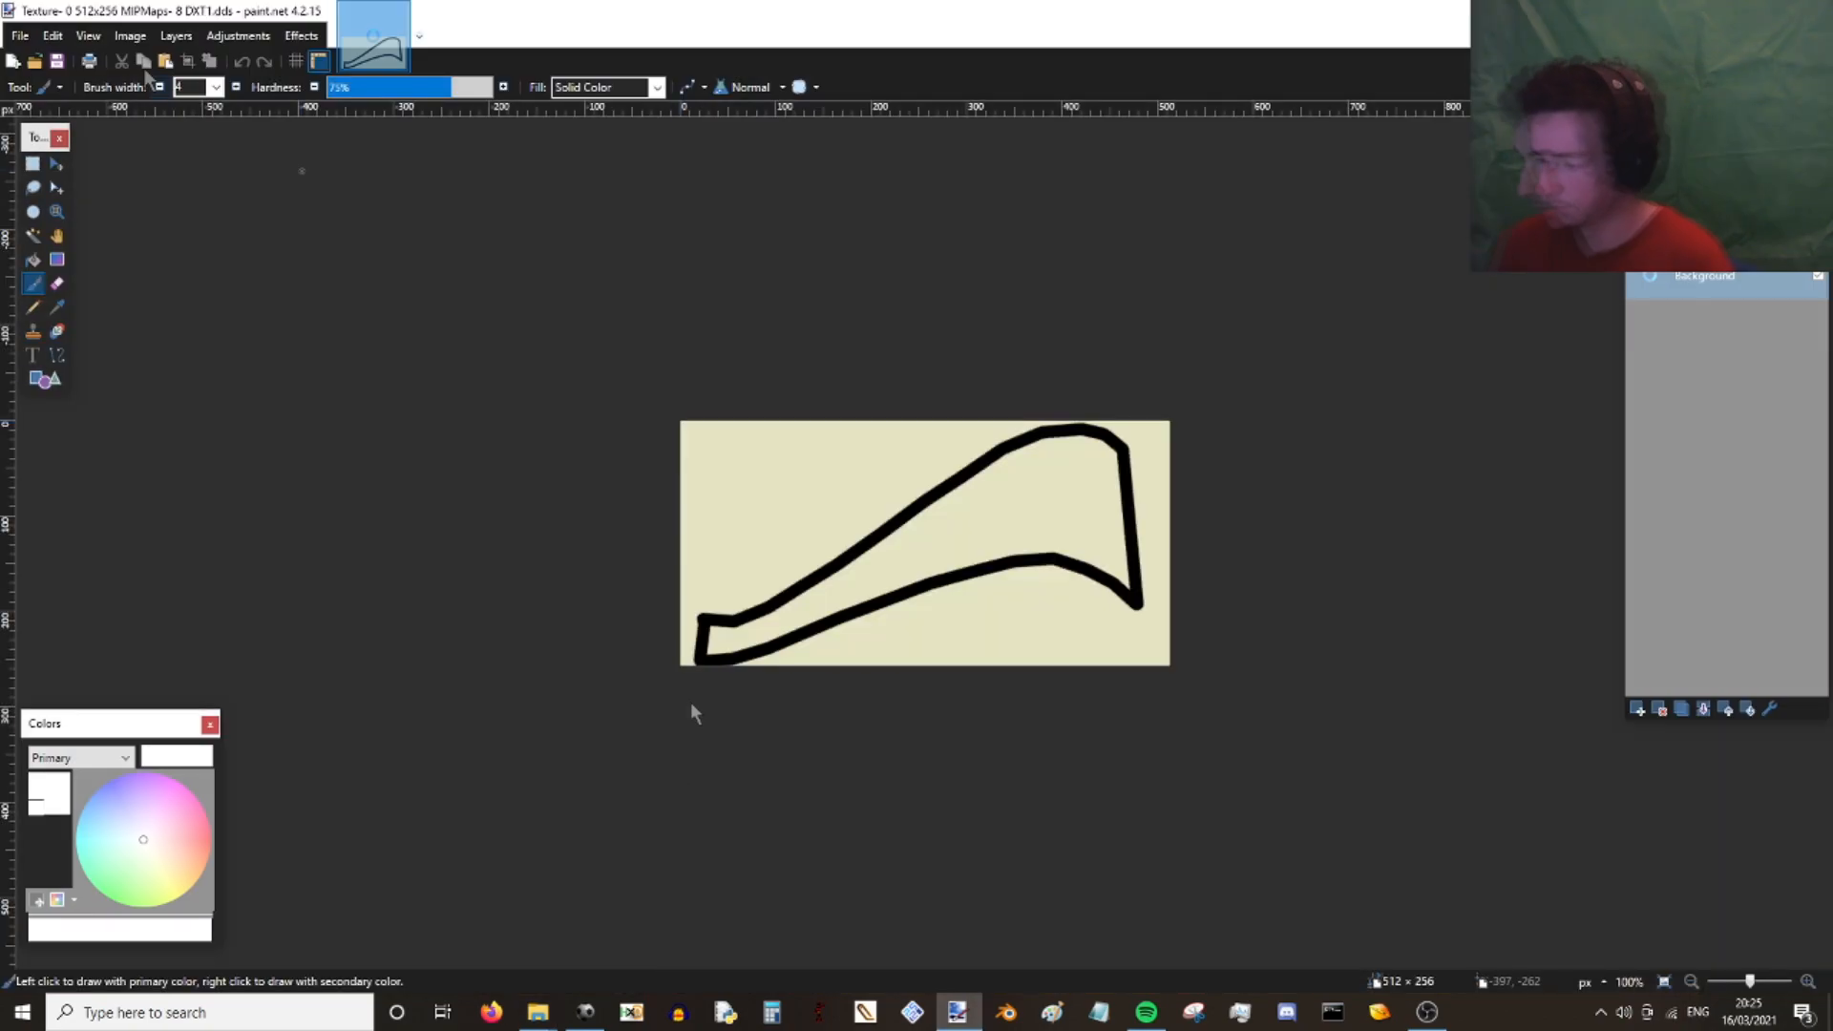
pyautogui.click(214, 36)
pyautogui.click(277, 157)
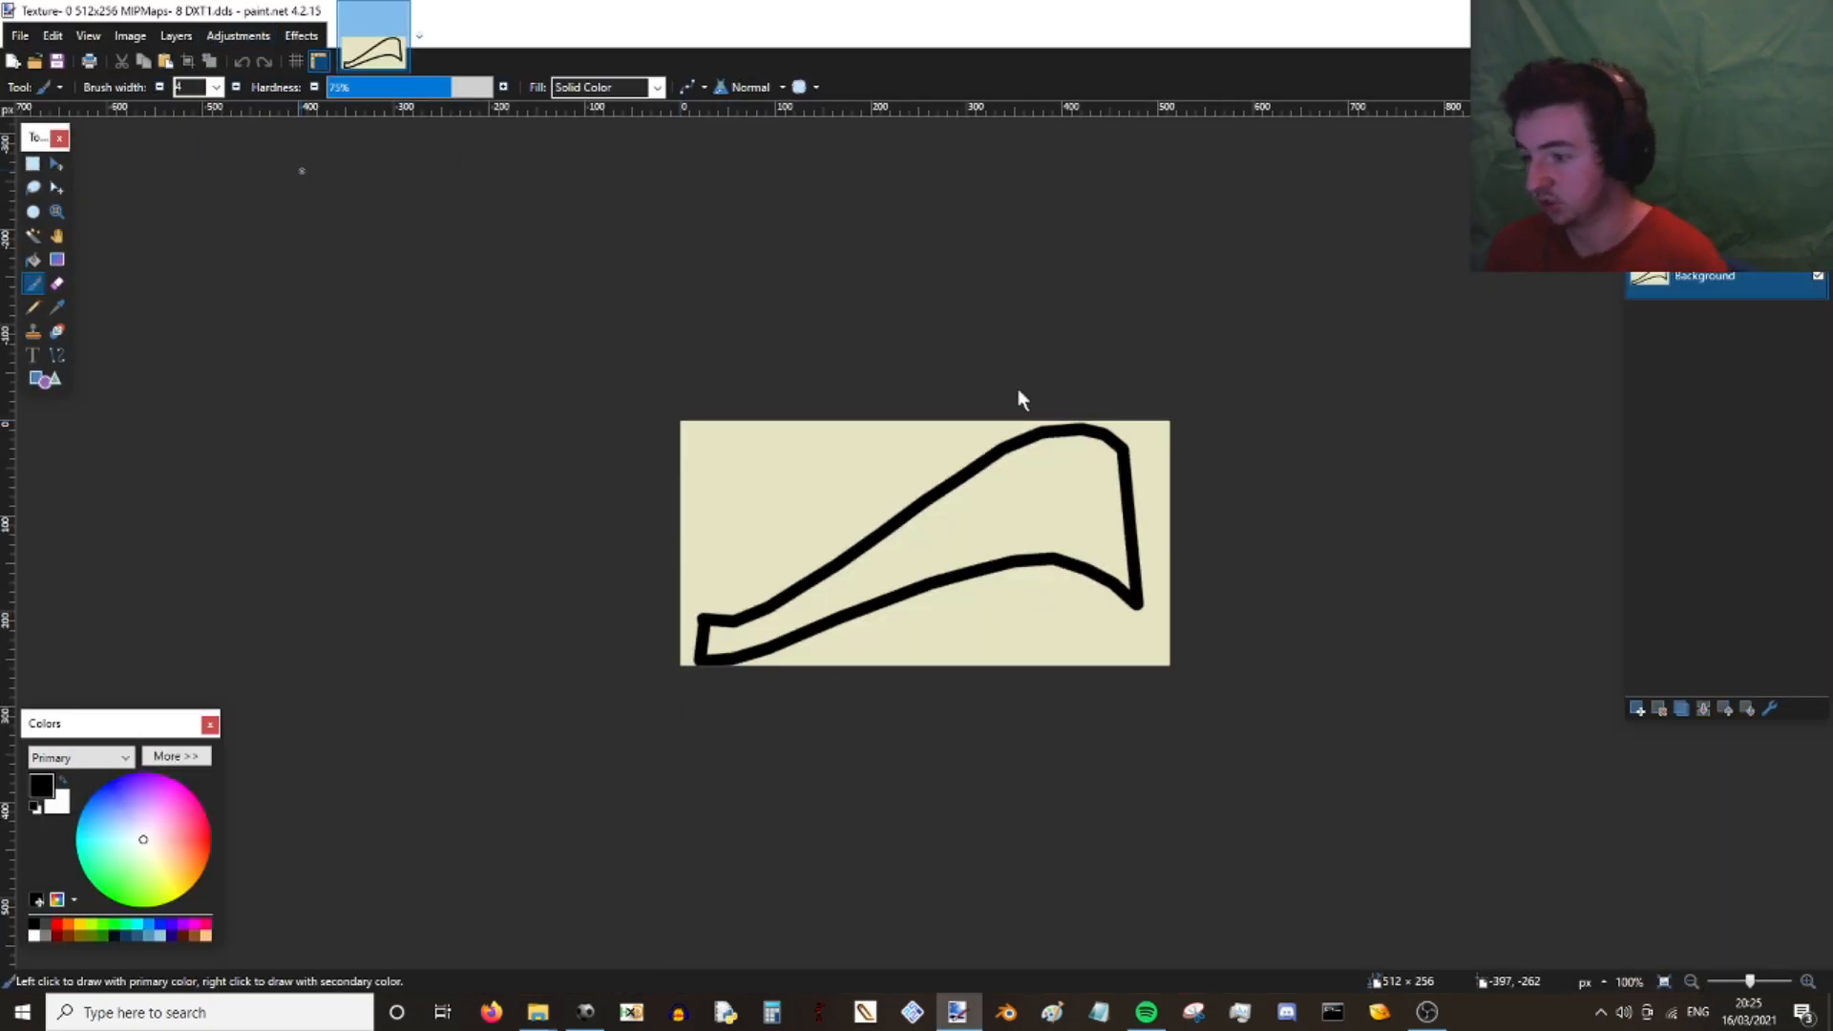
pyautogui.moveTo(844, 458); pyautogui.dragTo(751, 452)
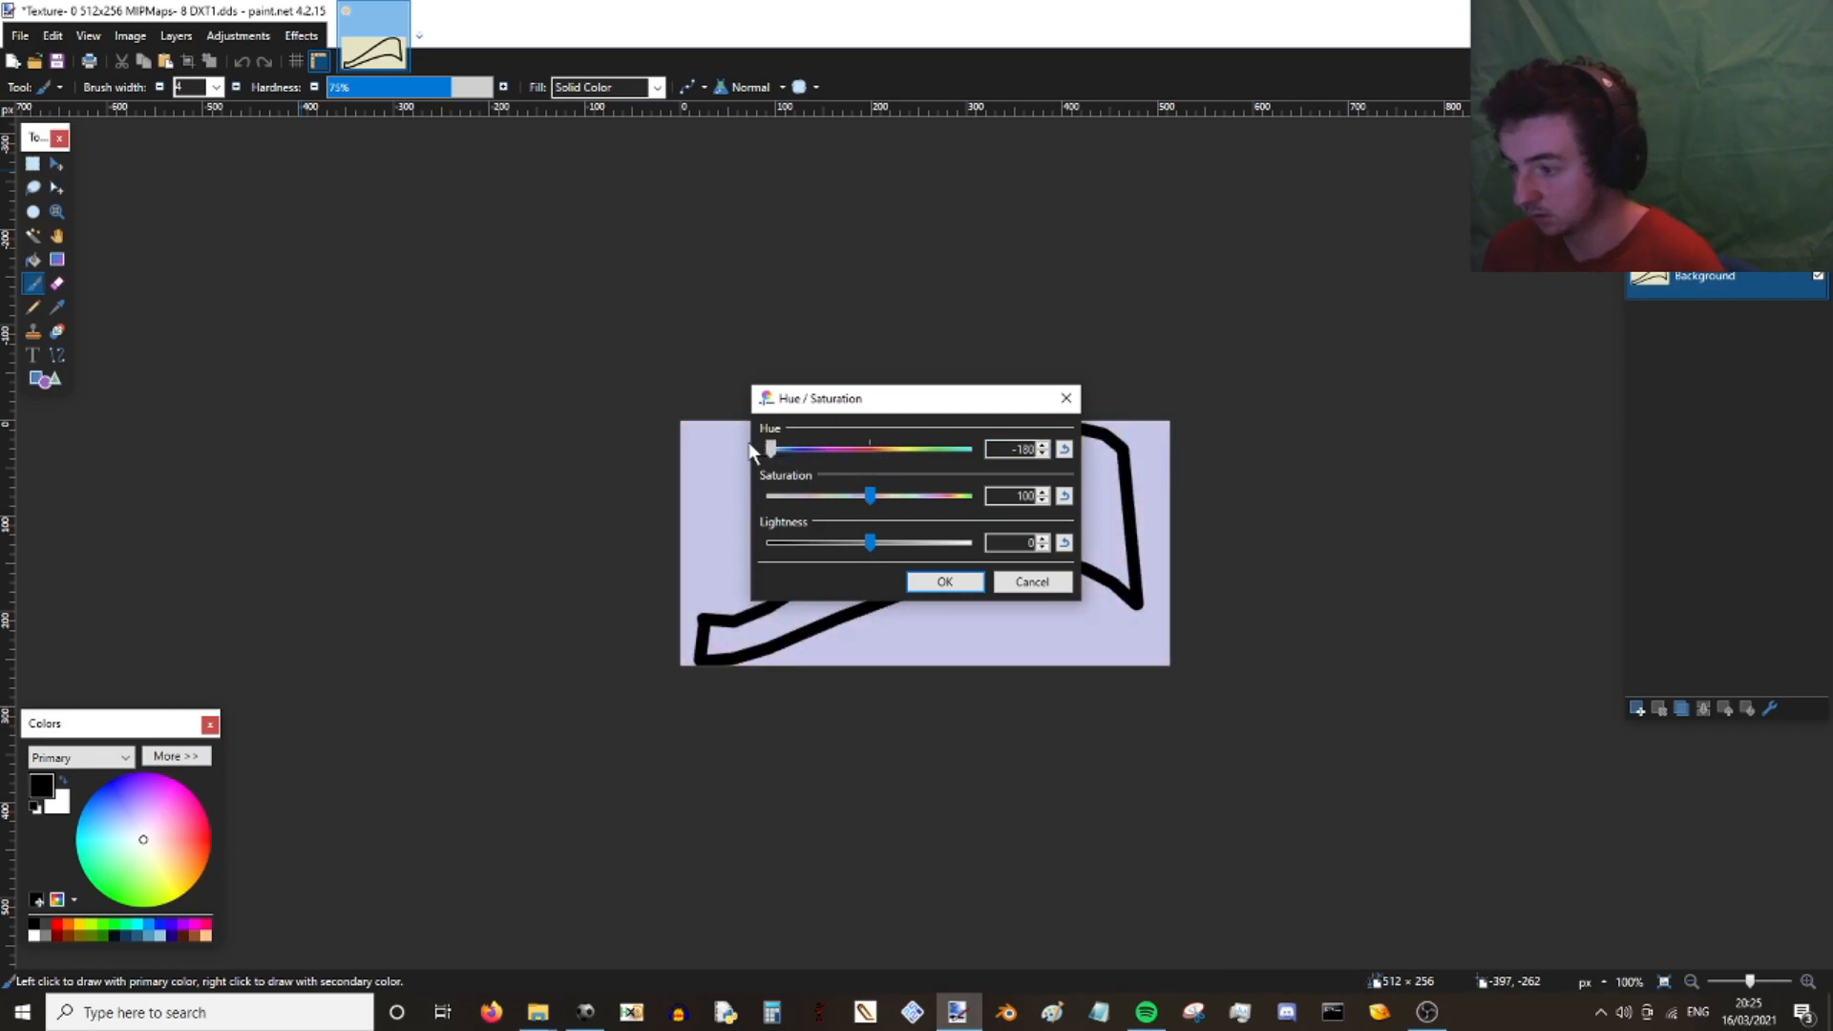
pyautogui.click(947, 585)
# - Return to the TEXTURES folder and open the Texture- 1 and Texture- 12 .dds files together in paint.net
pyautogui.moveTo(549, 1016)
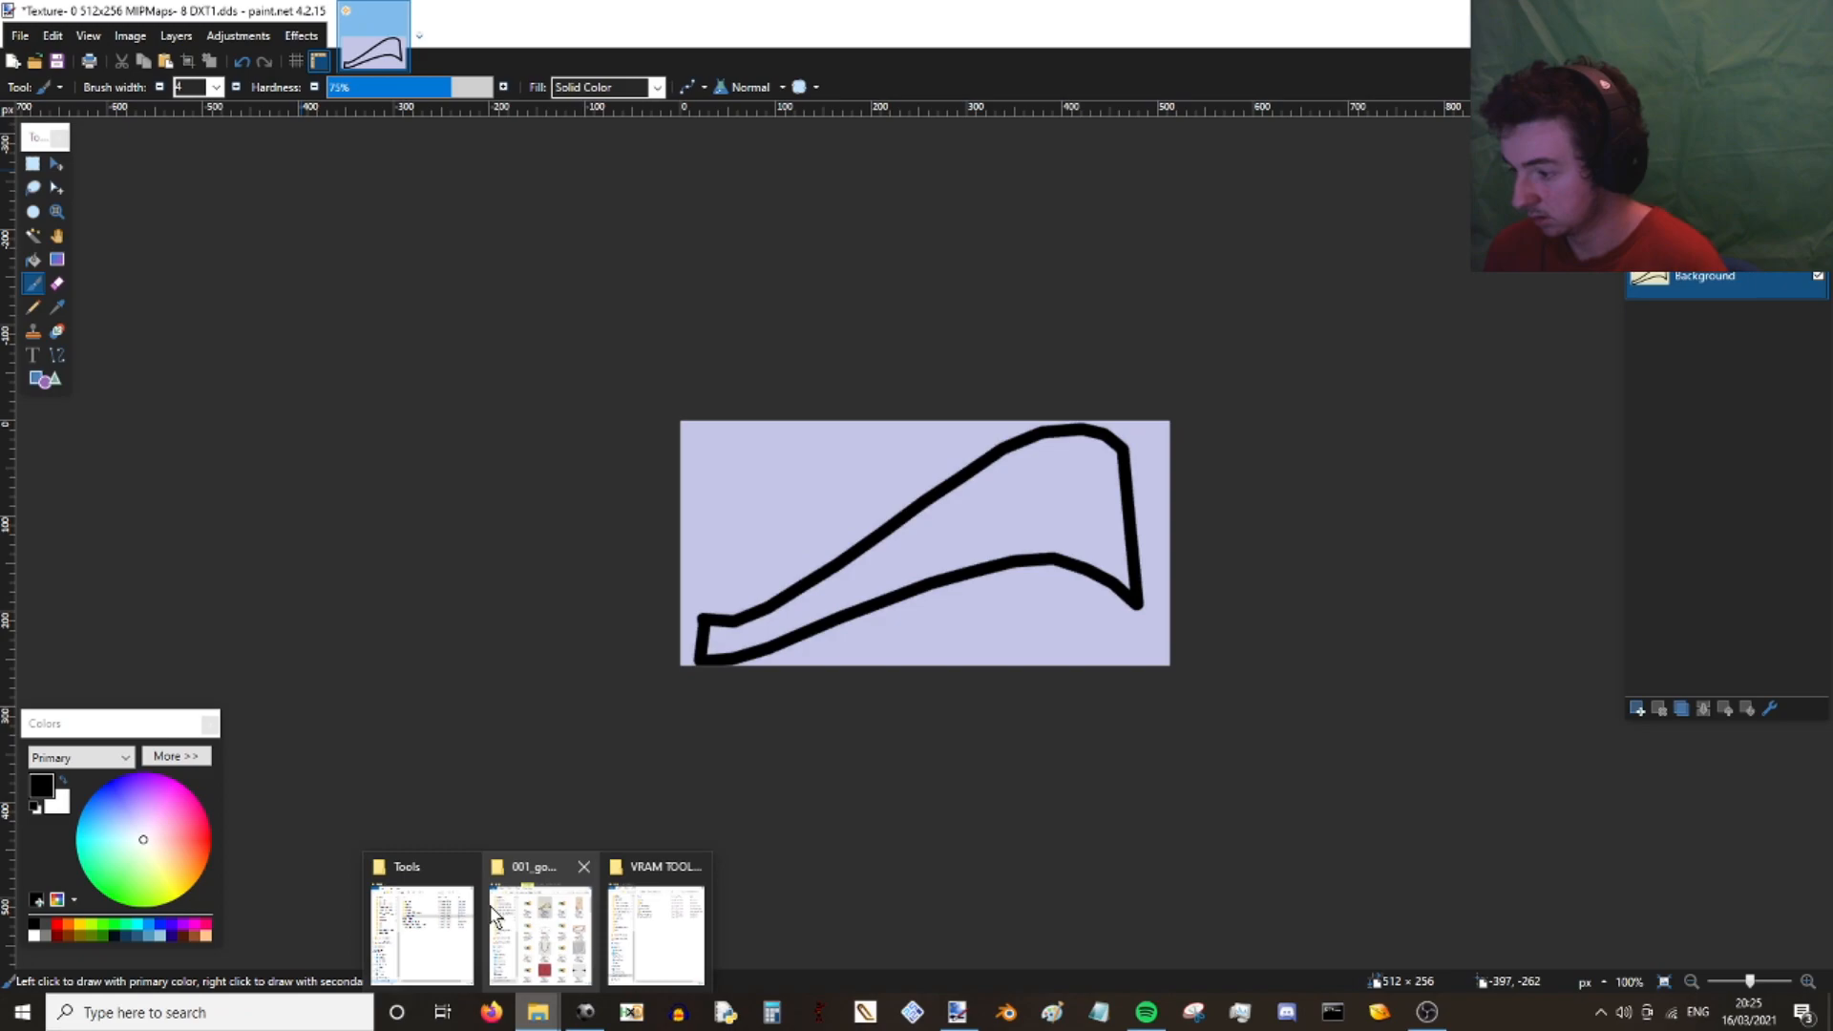
pyautogui.click(536, 931)
pyautogui.scroll(-8, 1627, 439)
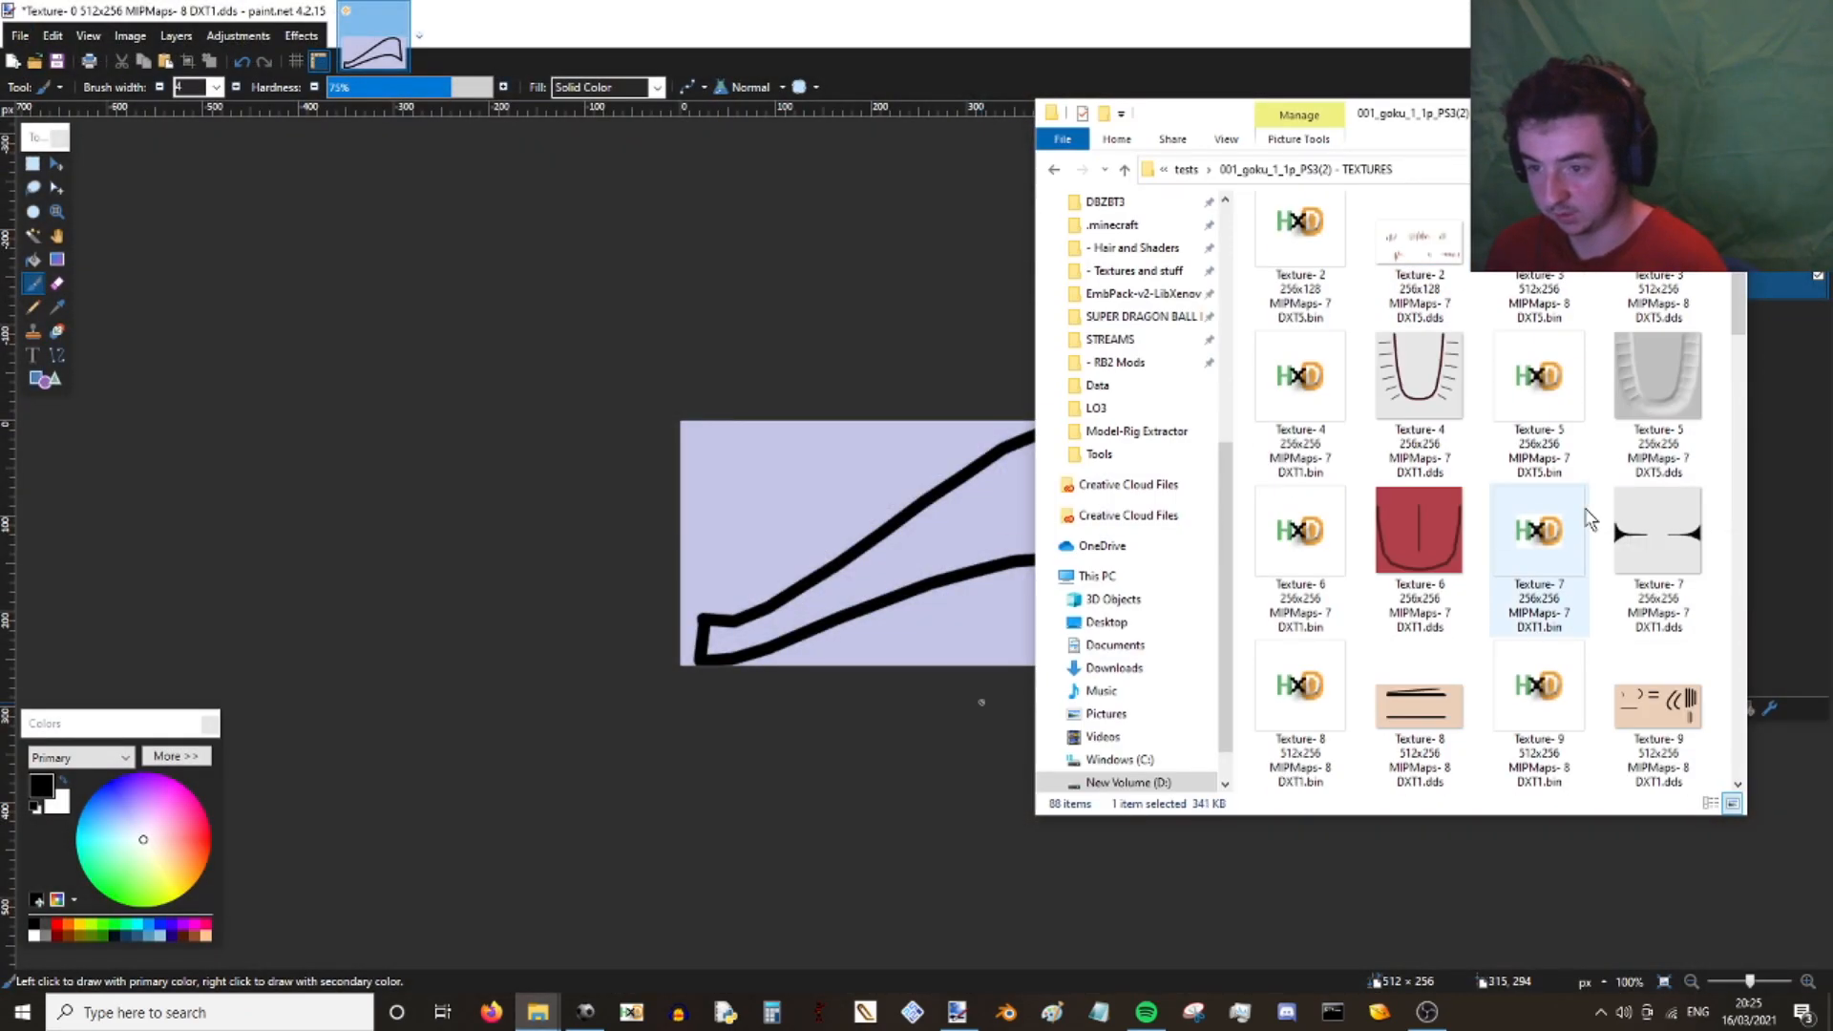
pyautogui.keyDown('ctrl'); pyautogui.click(1449, 372); pyautogui.keyUp('ctrl')
pyautogui.moveTo(1448, 372)
pyautogui.mouseDown()
pyautogui.moveTo(958, 1012)
pyautogui.moveTo(863, 525)
pyautogui.mouseUp()
pyautogui.click(863, 525)
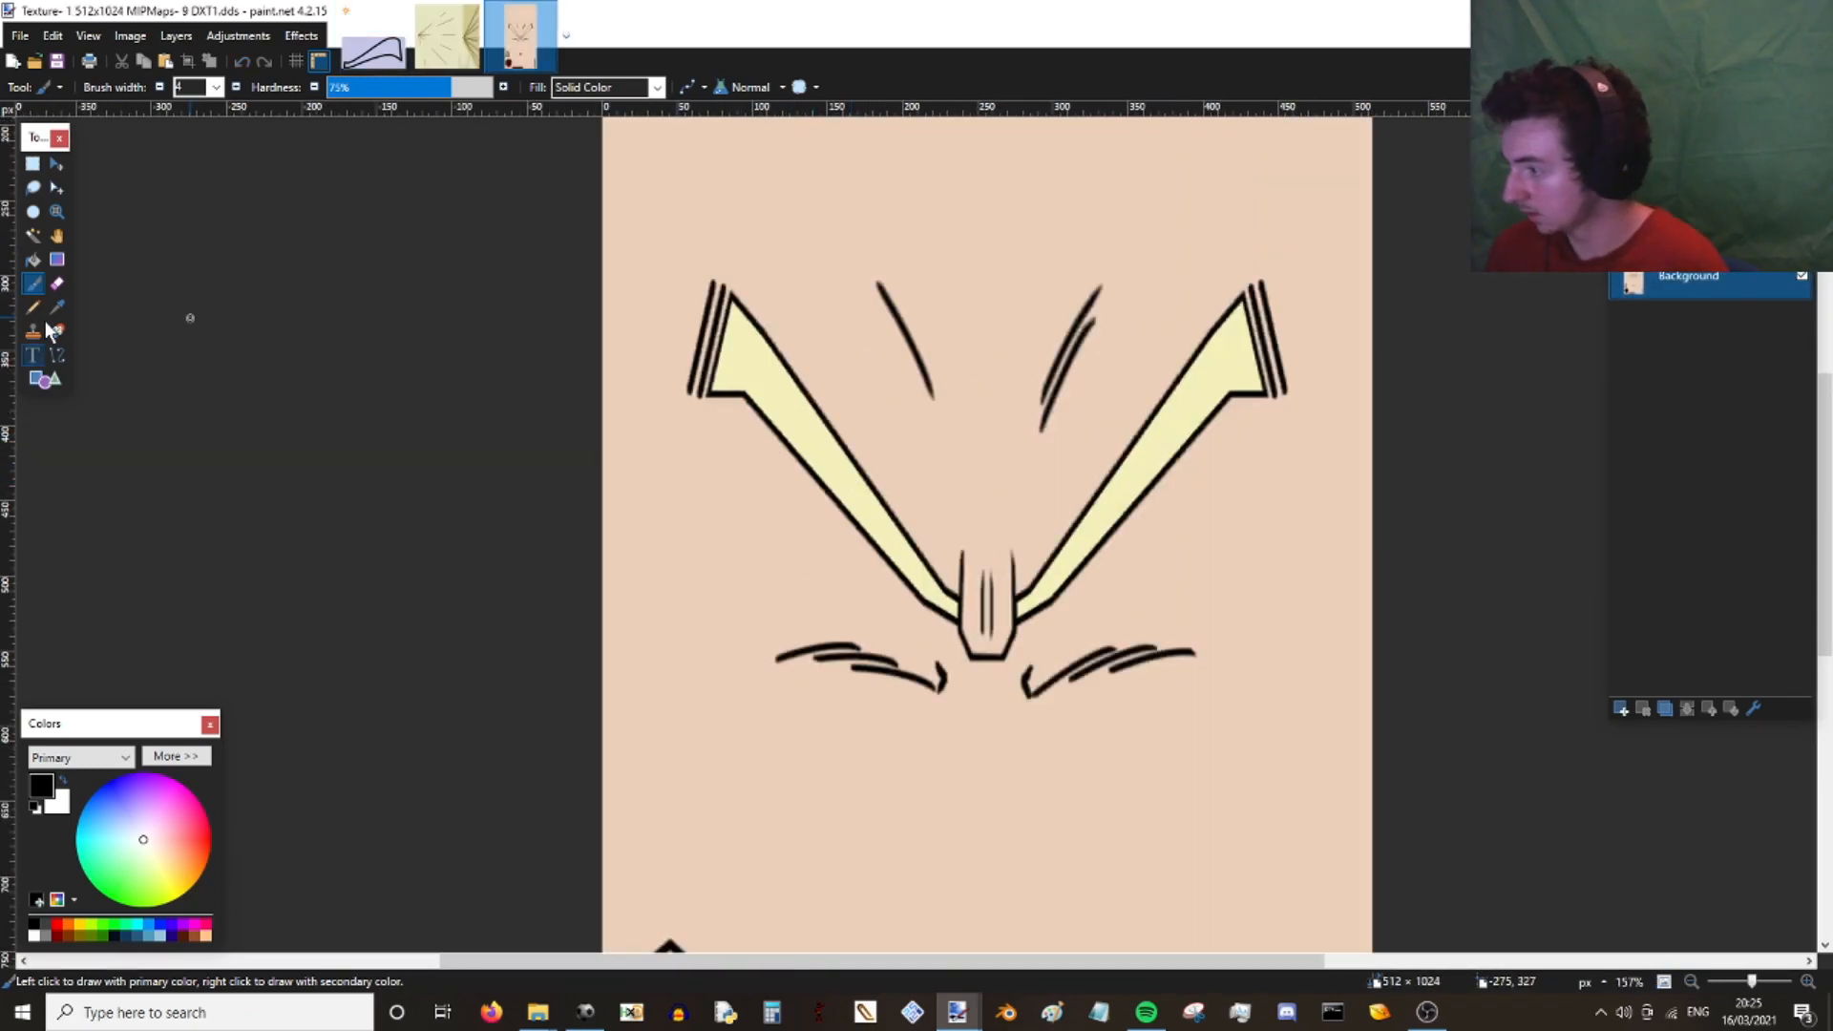
# - Select both yellow strips on Texture- 1 with the Magic Wand and shift their hue to -180
pyautogui.click(59, 358)
pyautogui.click(56, 306)
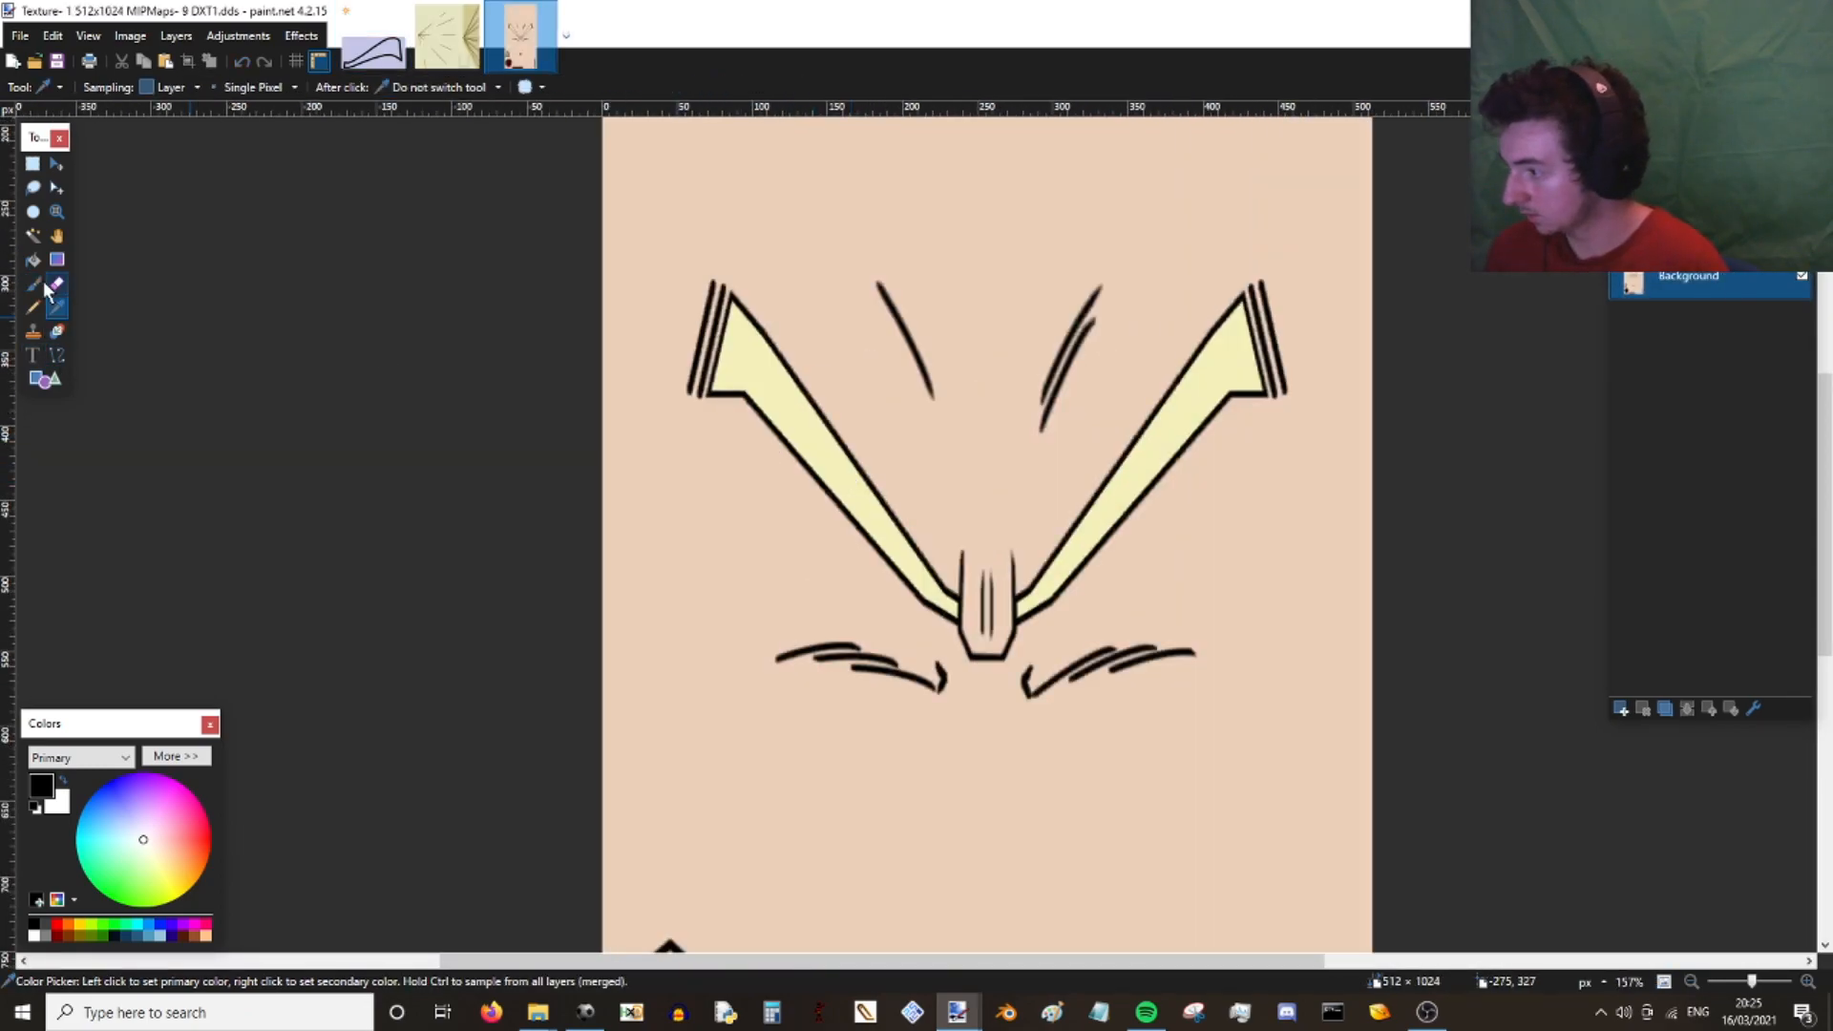
pyautogui.click(33, 236)
pyautogui.click(761, 375)
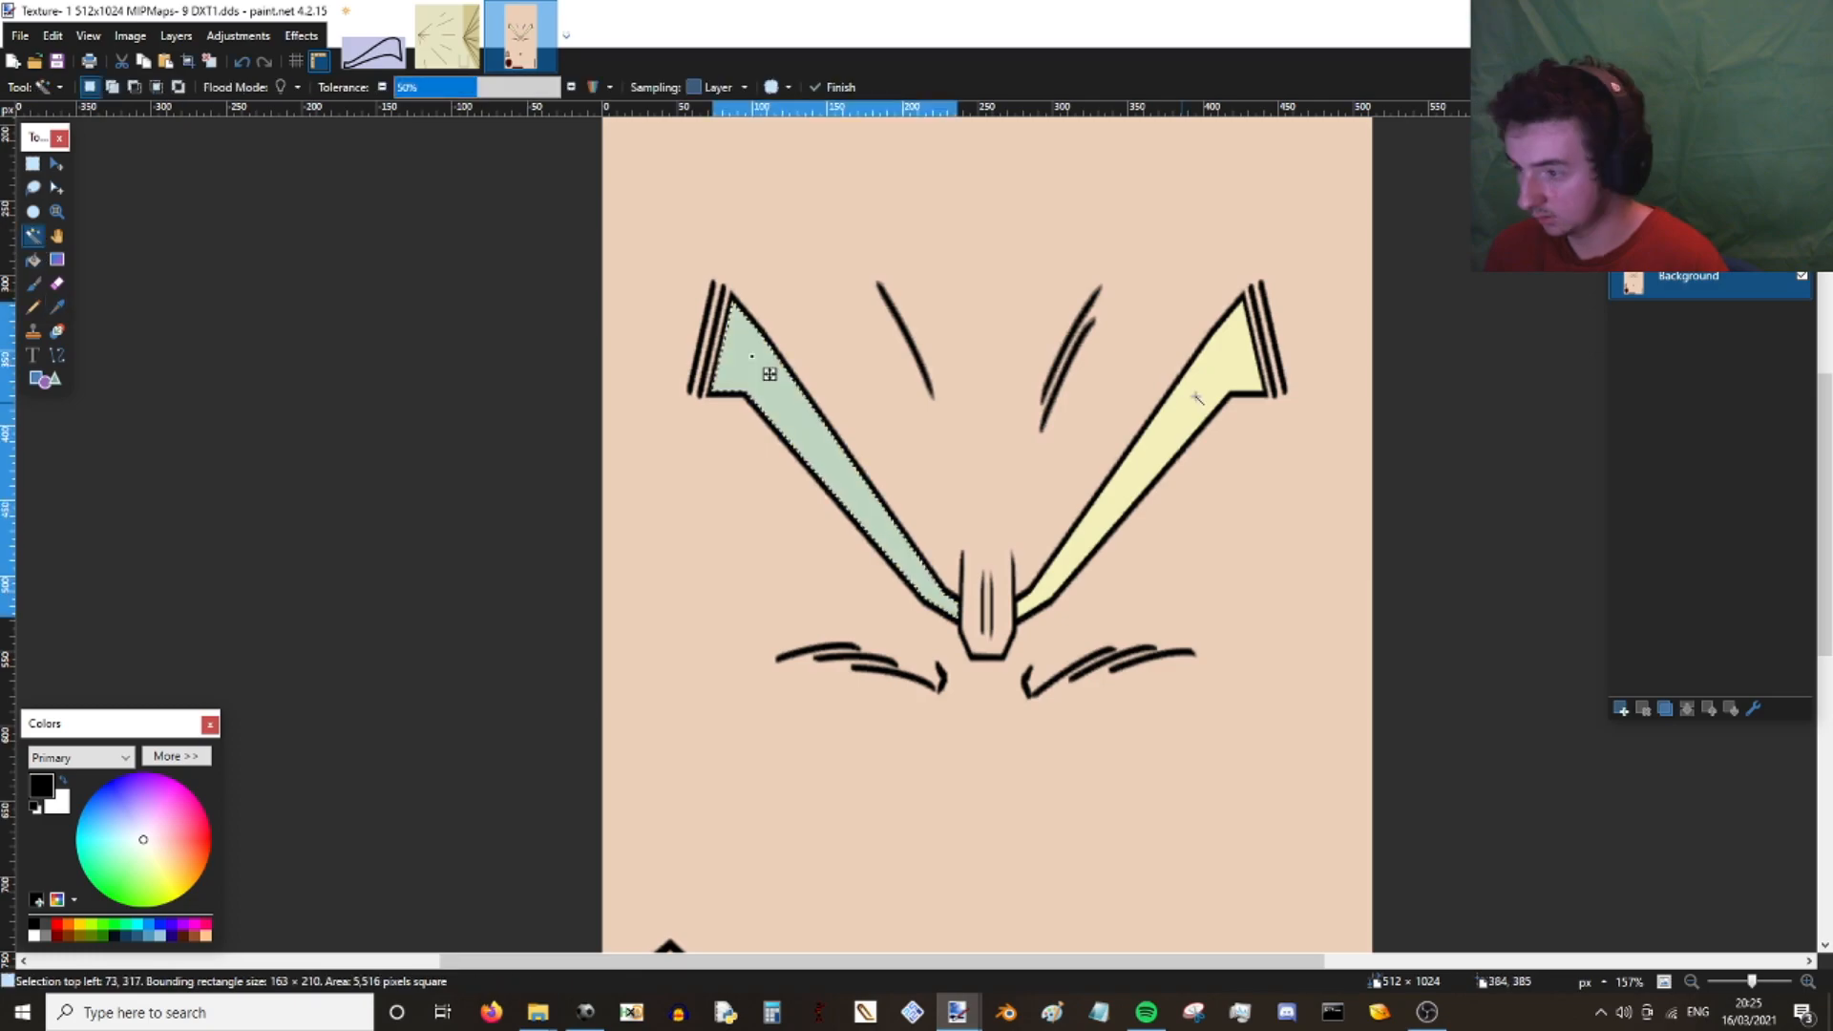
pyautogui.keyDown('ctrl'); pyautogui.click(1208, 379); pyautogui.keyUp('ctrl')
pyautogui.click(248, 31)
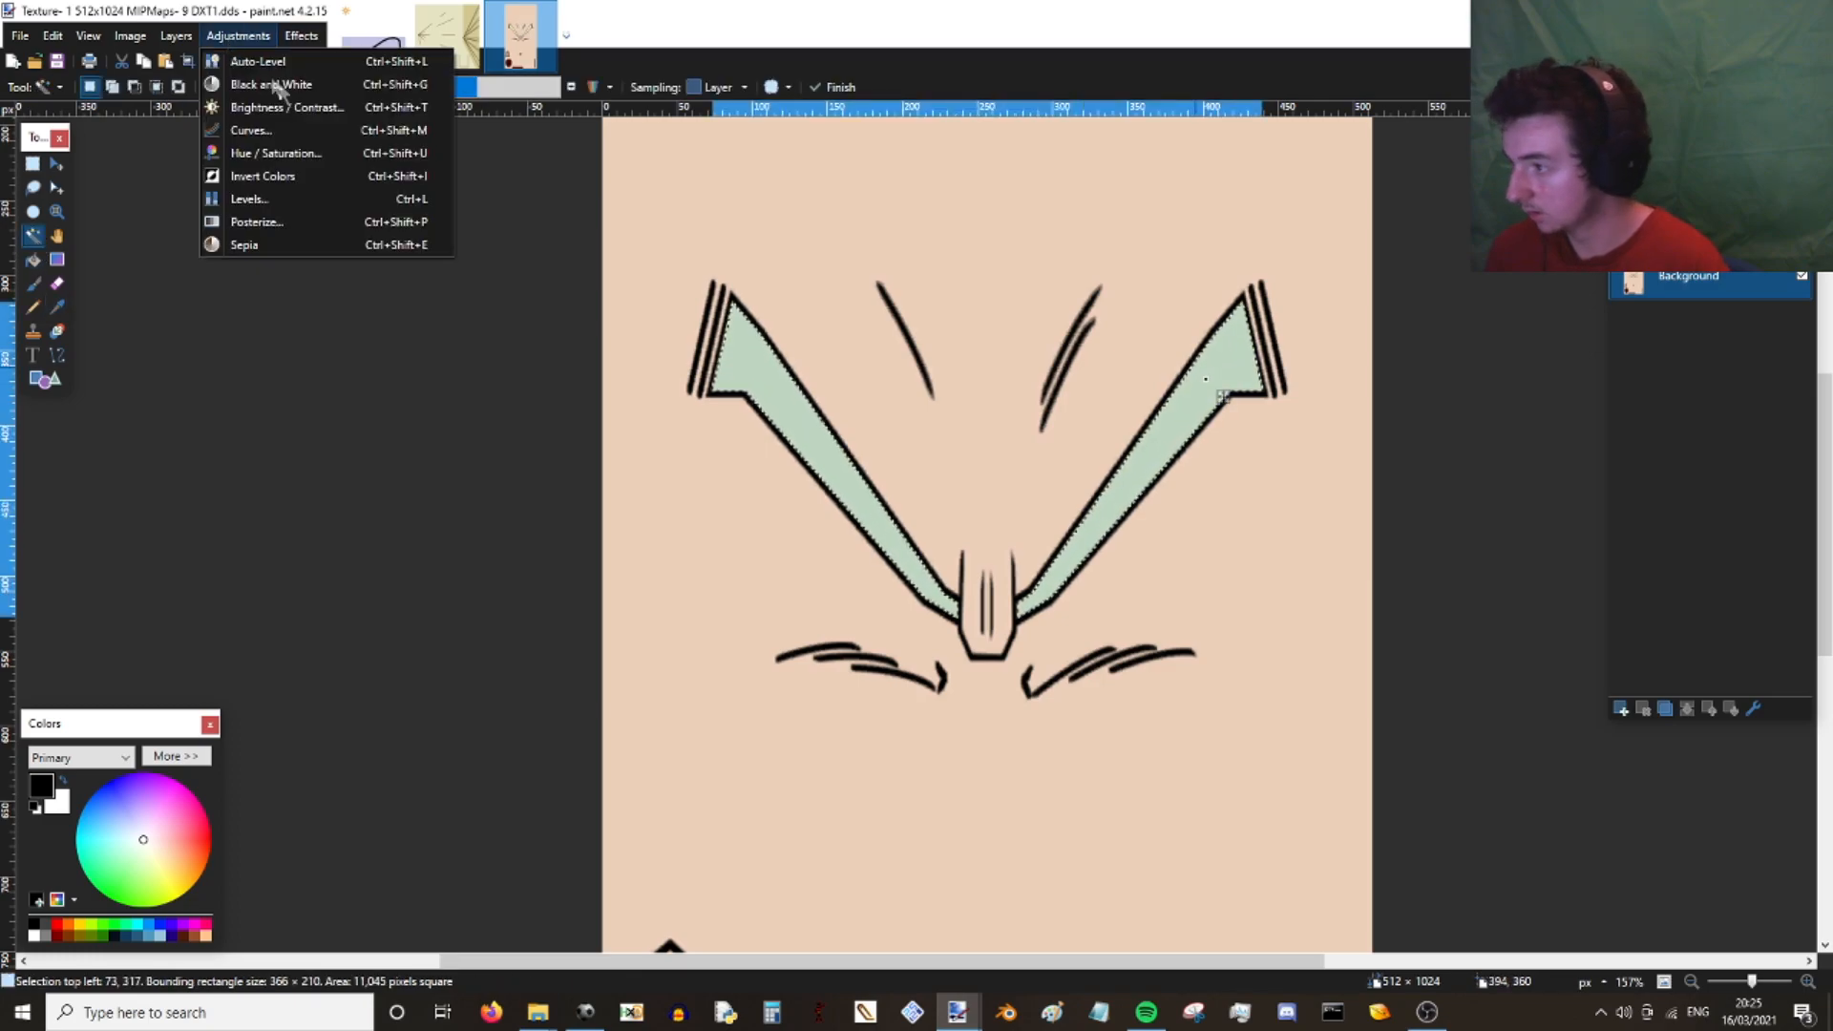
pyautogui.click(288, 153)
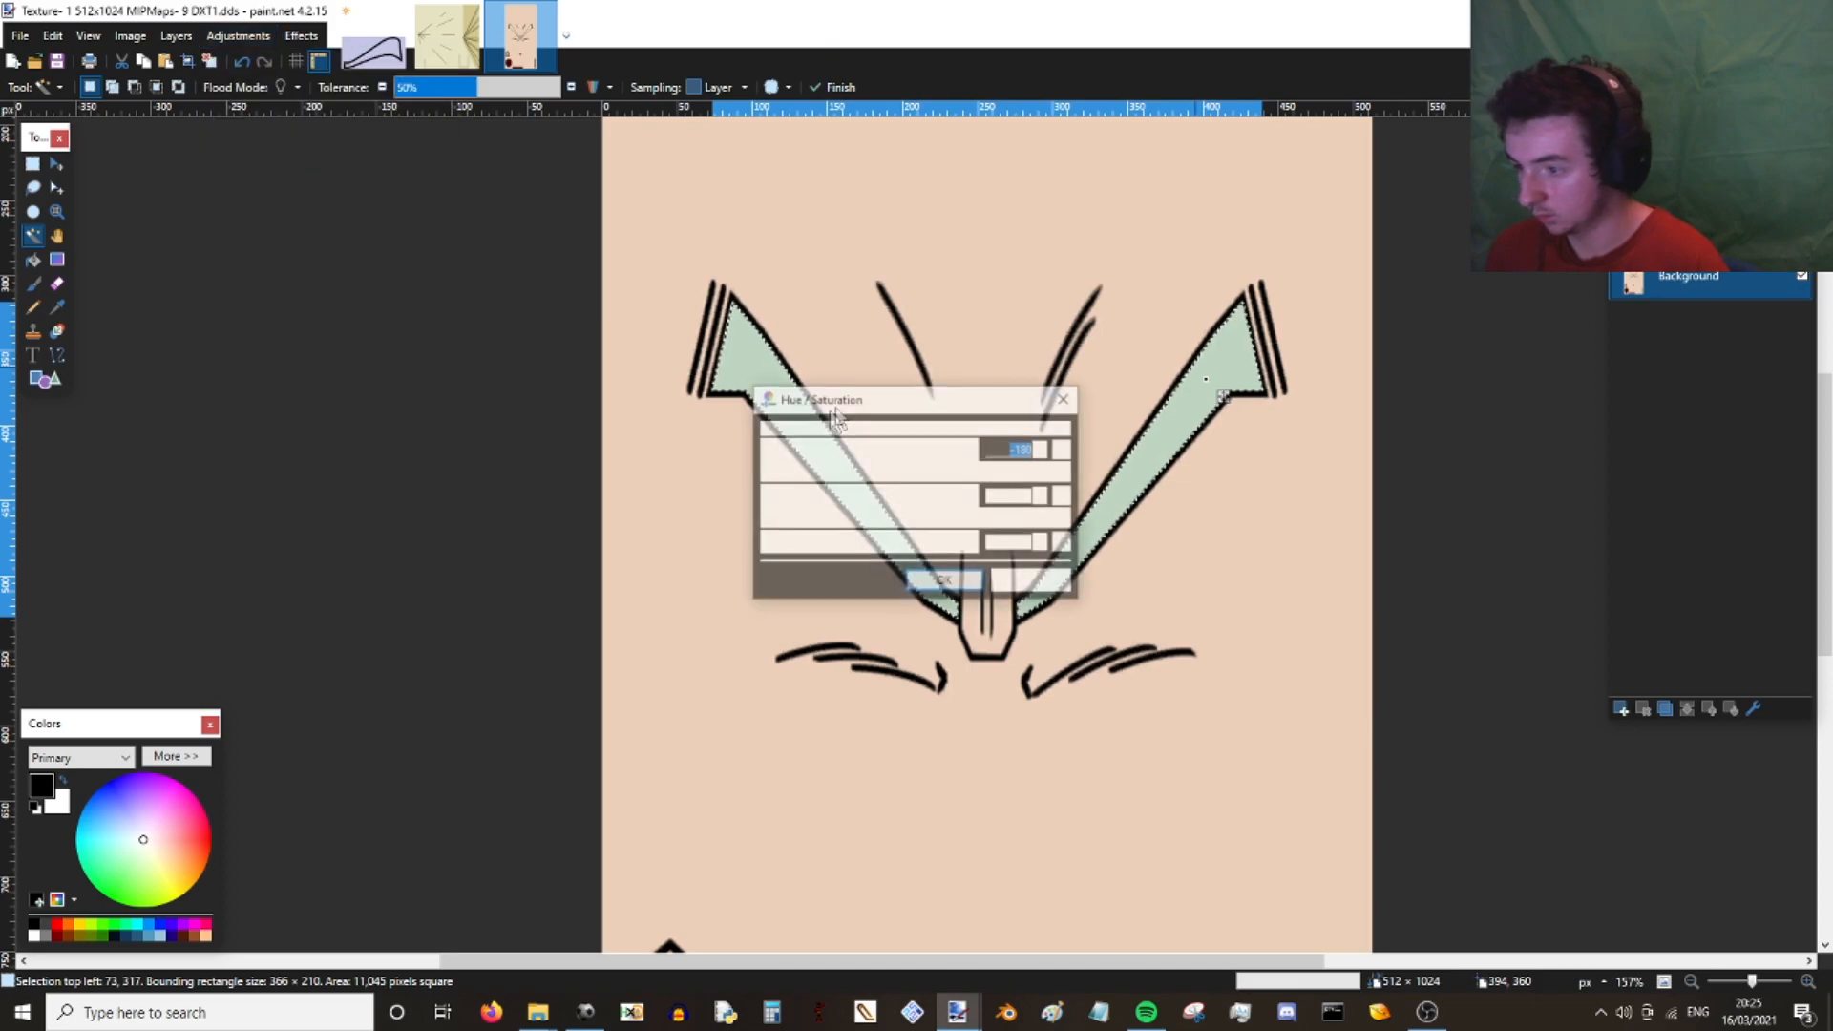
pyautogui.click(964, 583)
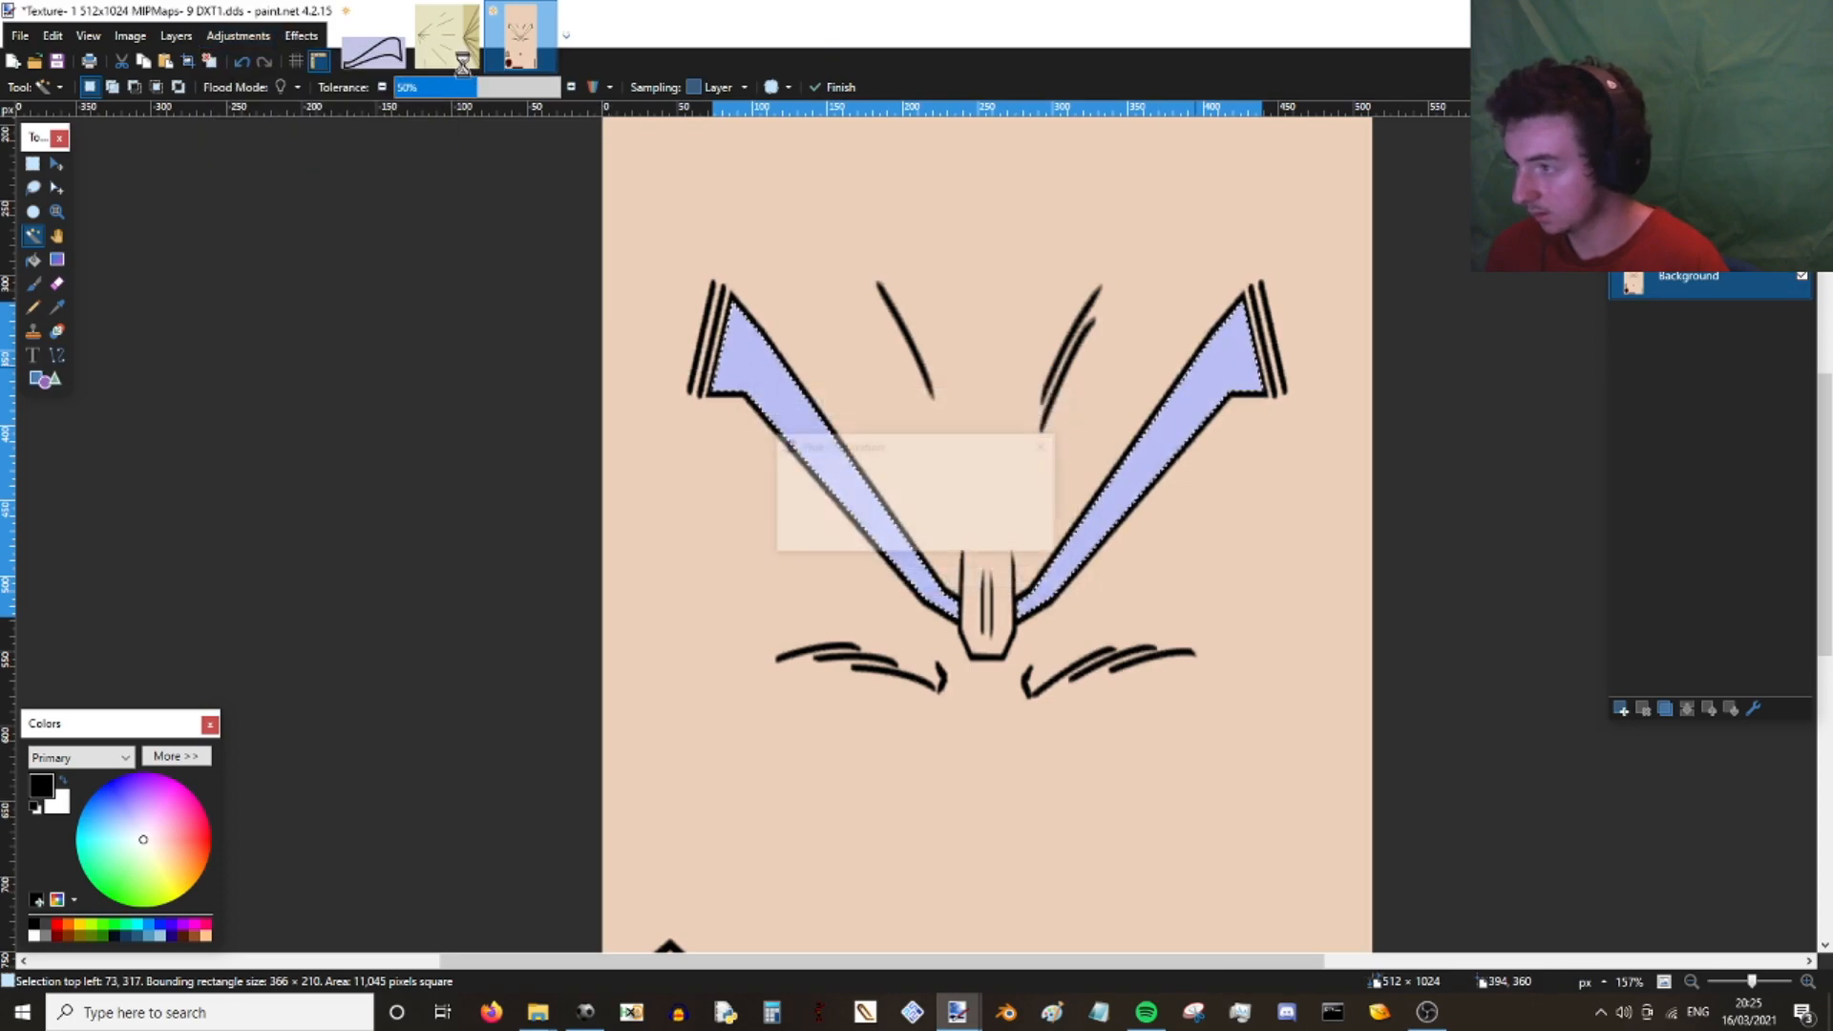
# - Select all of Texture- 12, shift its hue to -180 and clear the selection
pyautogui.click(458, 60)
pyautogui.hotkey('ctrl', 'a')
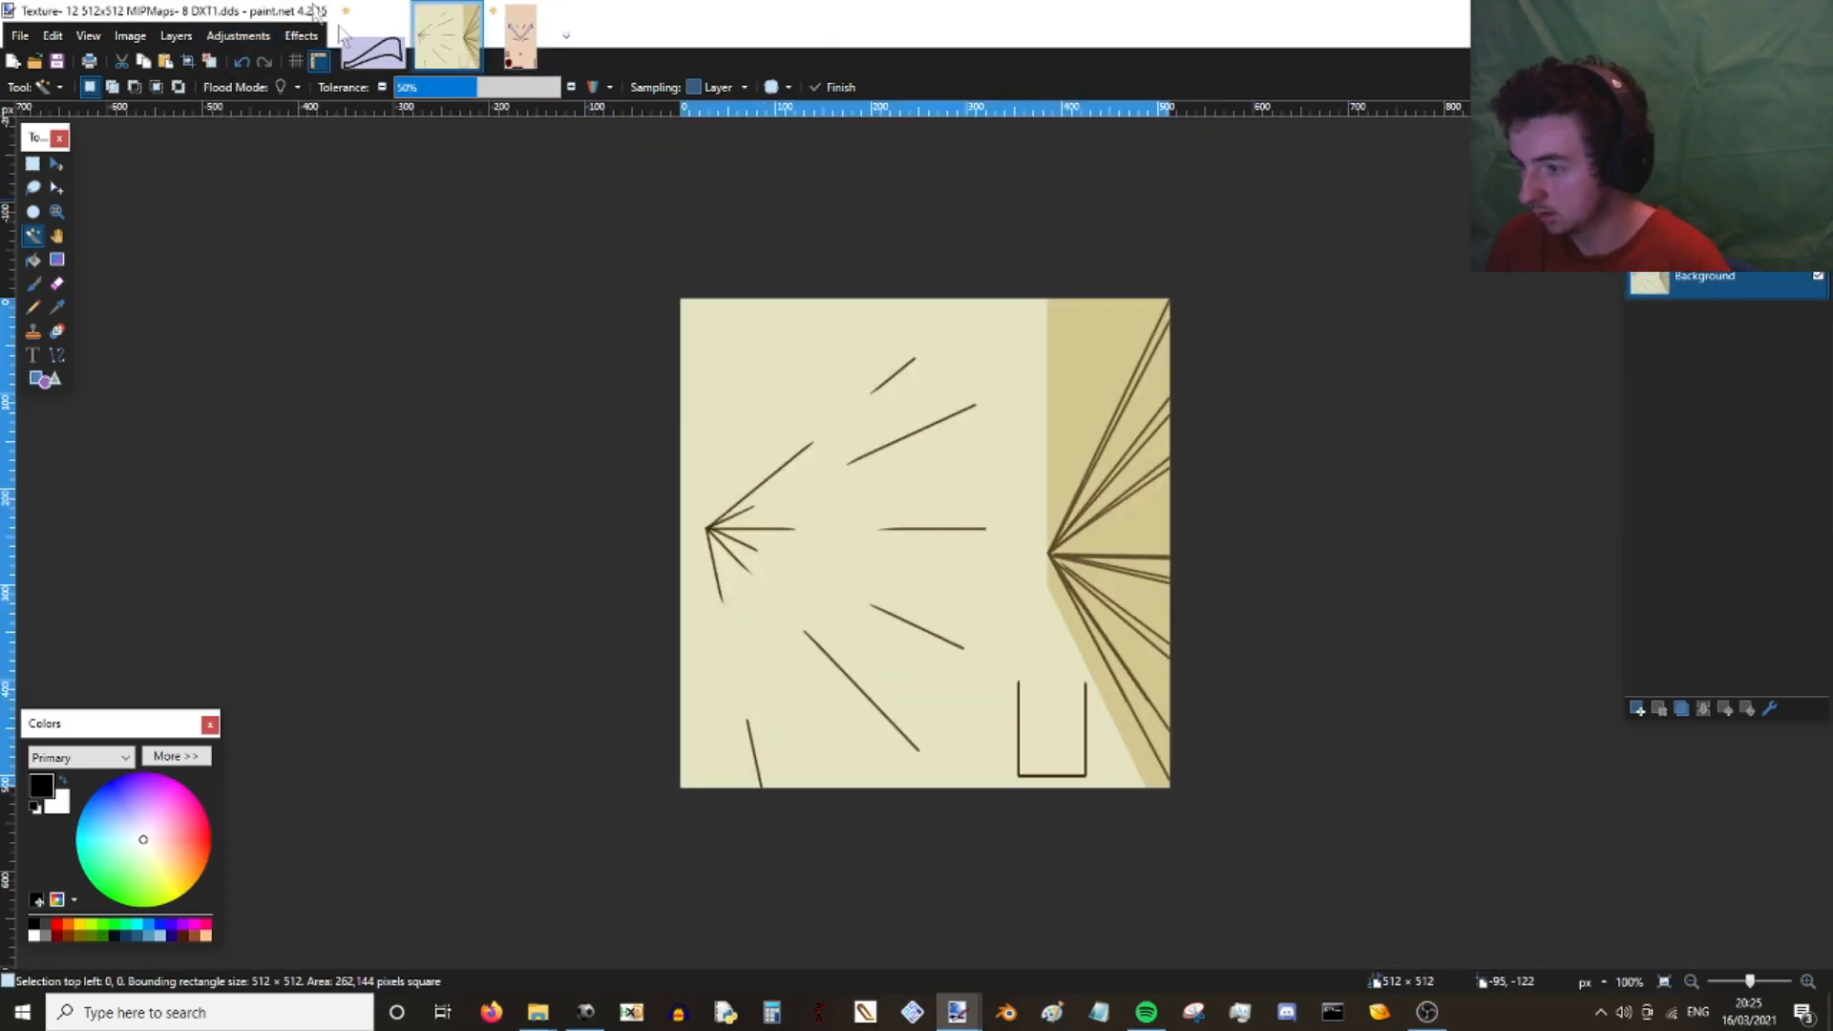
pyautogui.hotkey('ctrl', 'f')
pyautogui.click(275, 35)
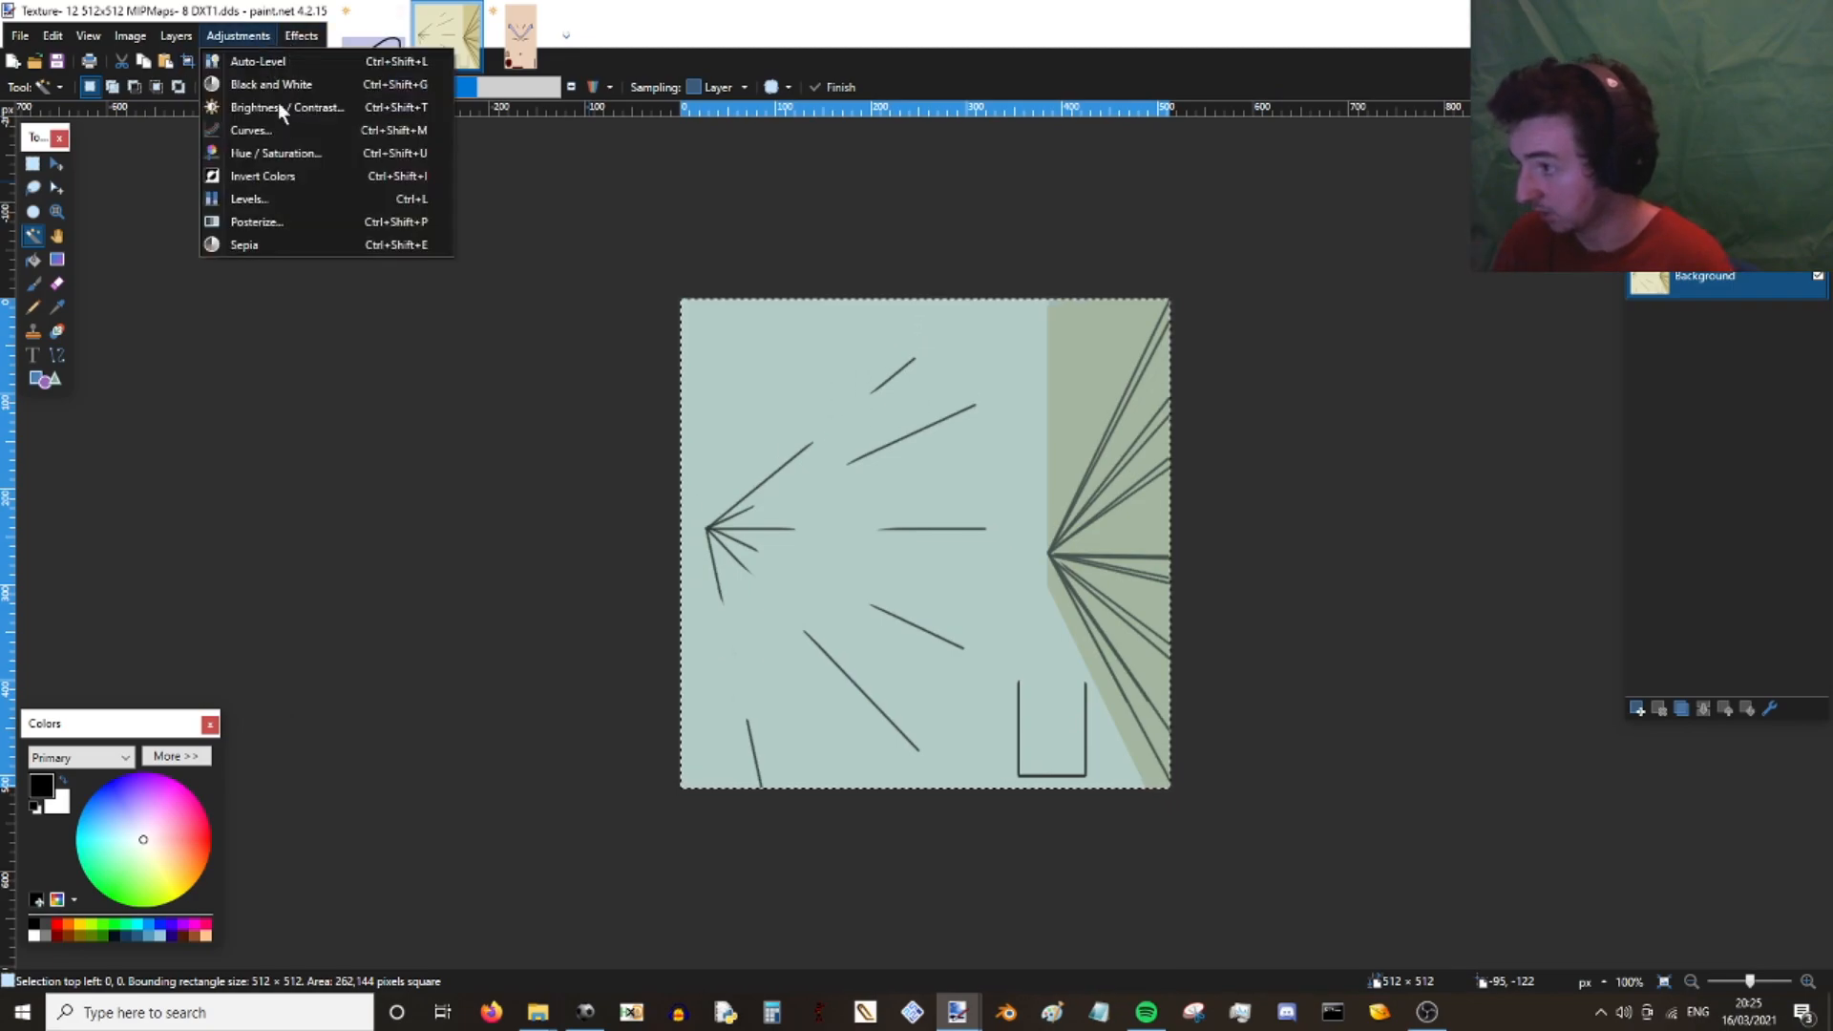
pyautogui.click(278, 153)
pyautogui.click(944, 582)
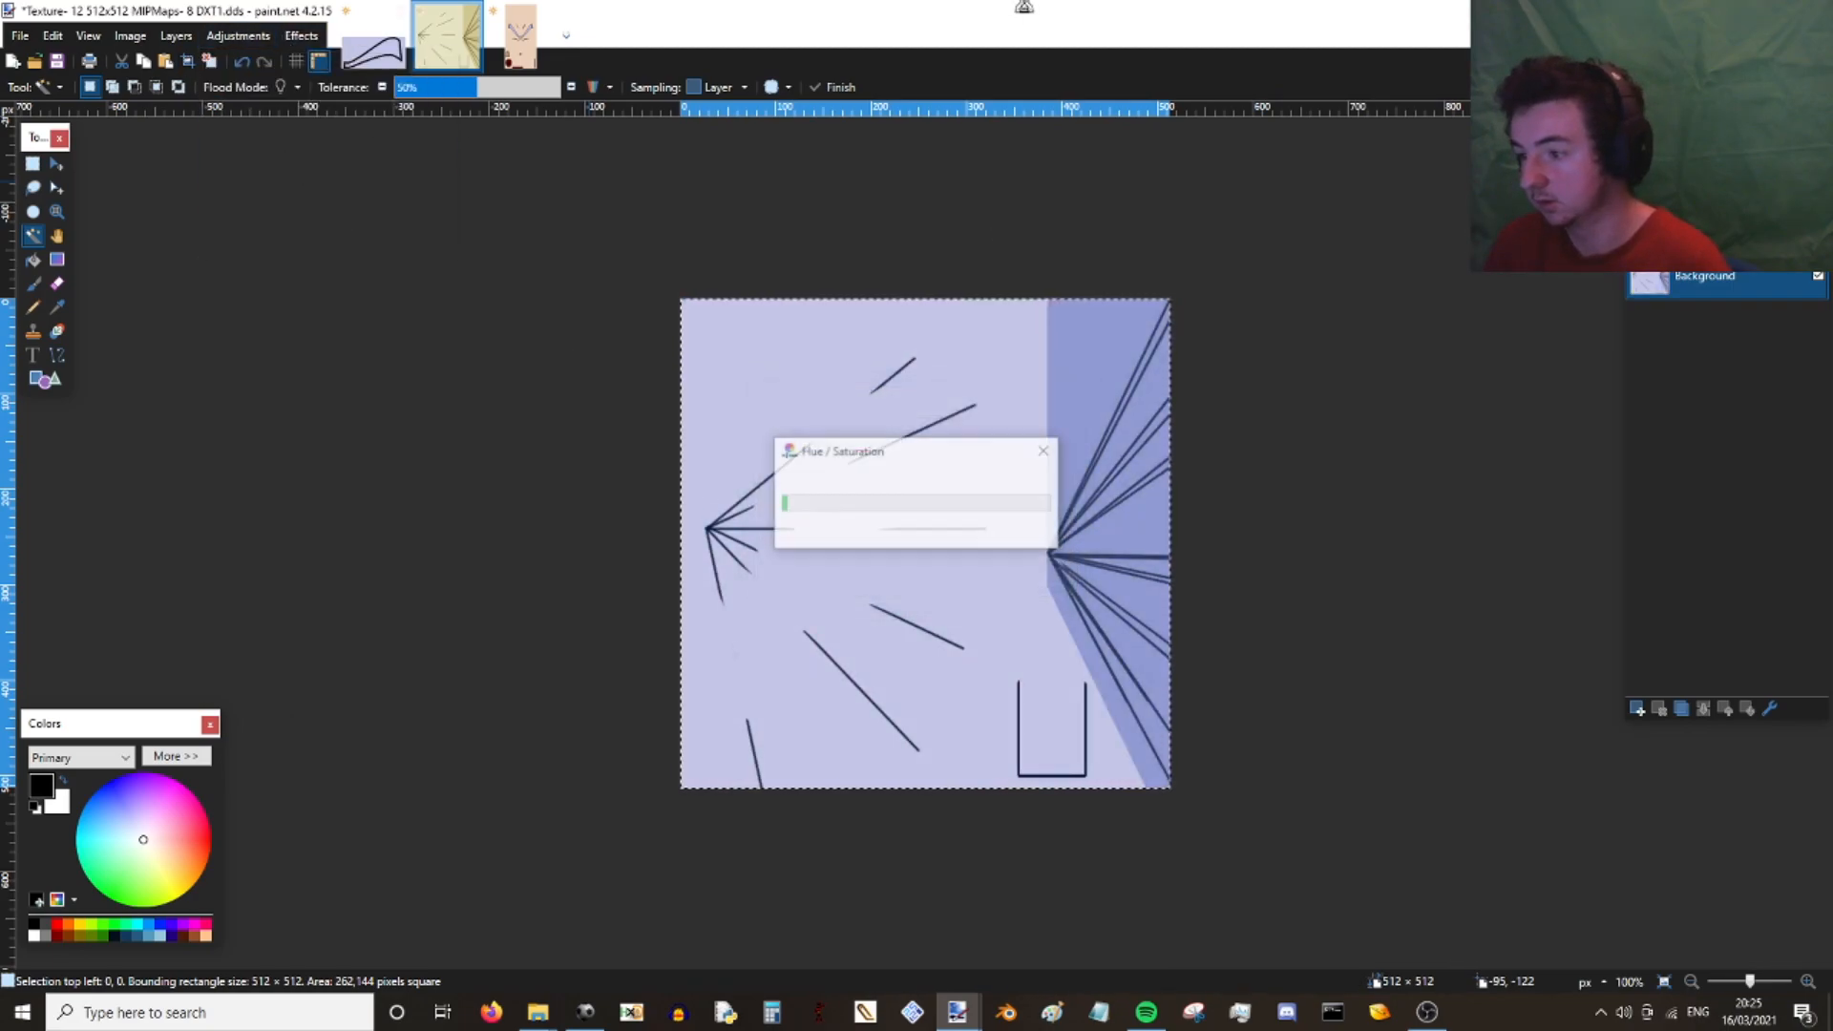
pyautogui.hotkey('ctrl', 'd')
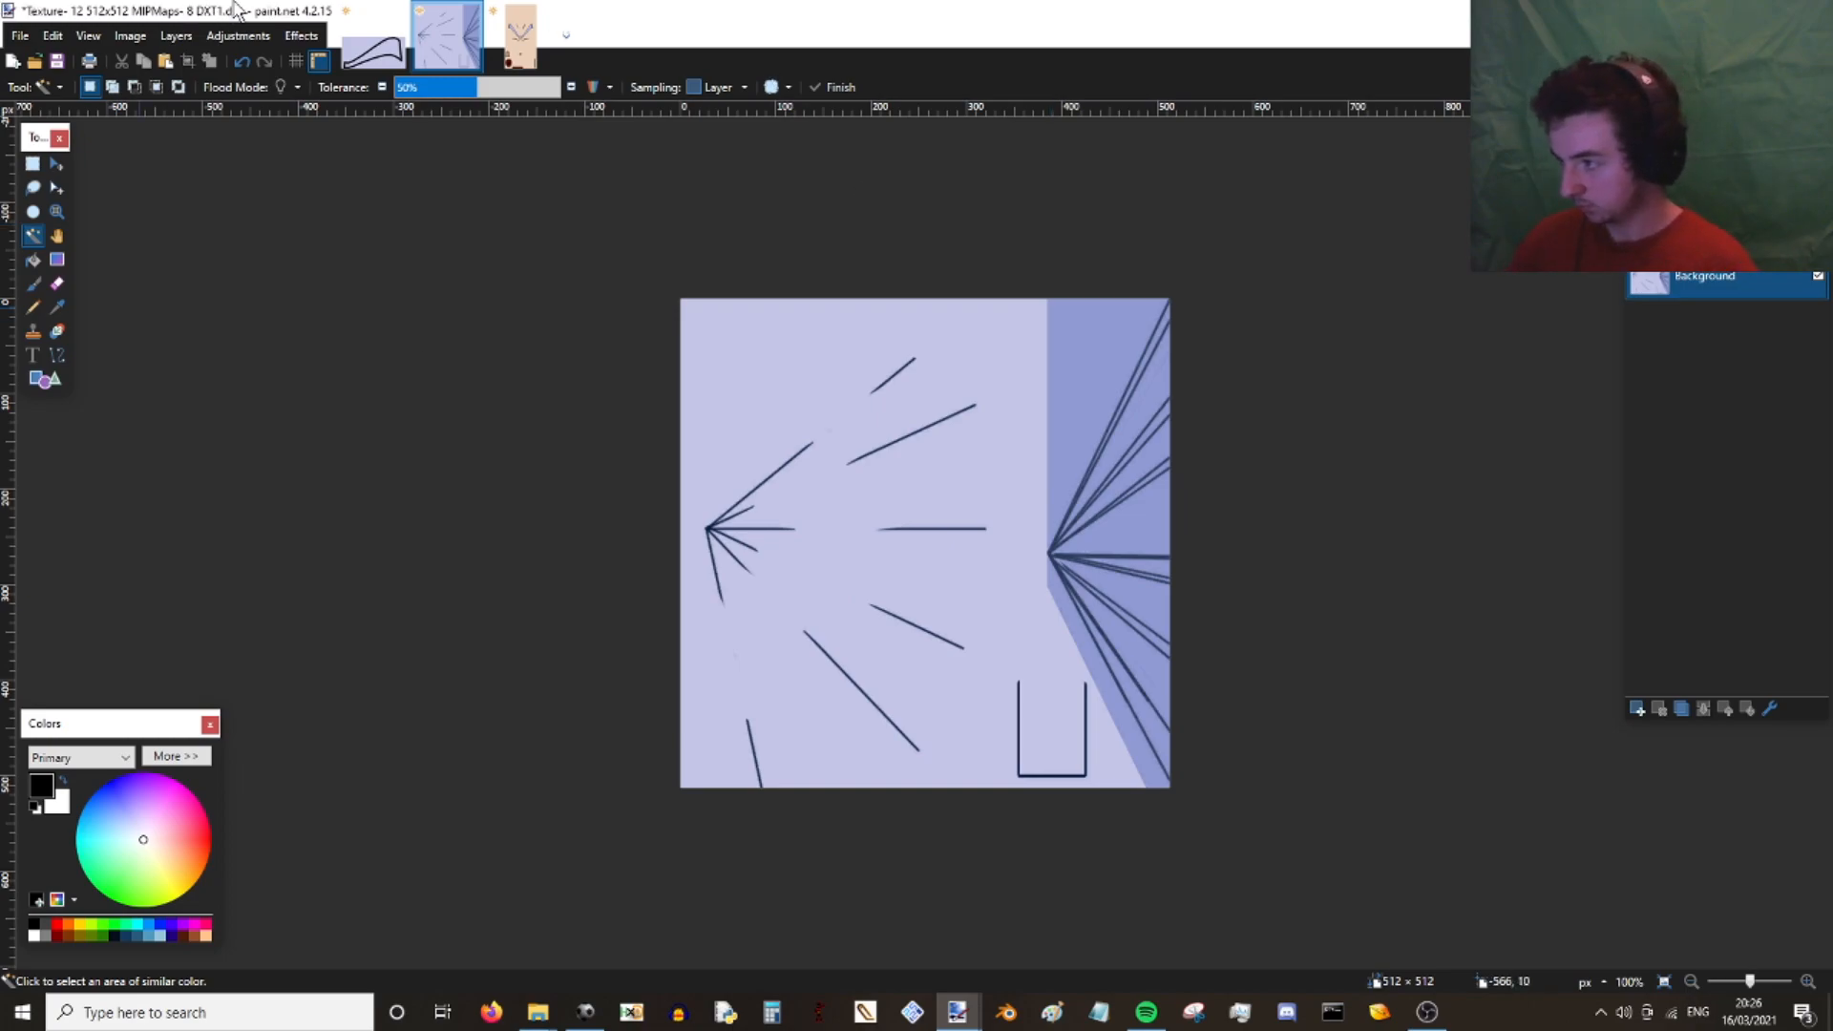
# - Save Texture- 12 over its existing .dds file as BC1 (Linear, DXT1) with Generate Mip Maps enabled
pyautogui.doubleClick(236, 10)
pyautogui.moveTo(706, 105); pyautogui.dragTo(789, 96)
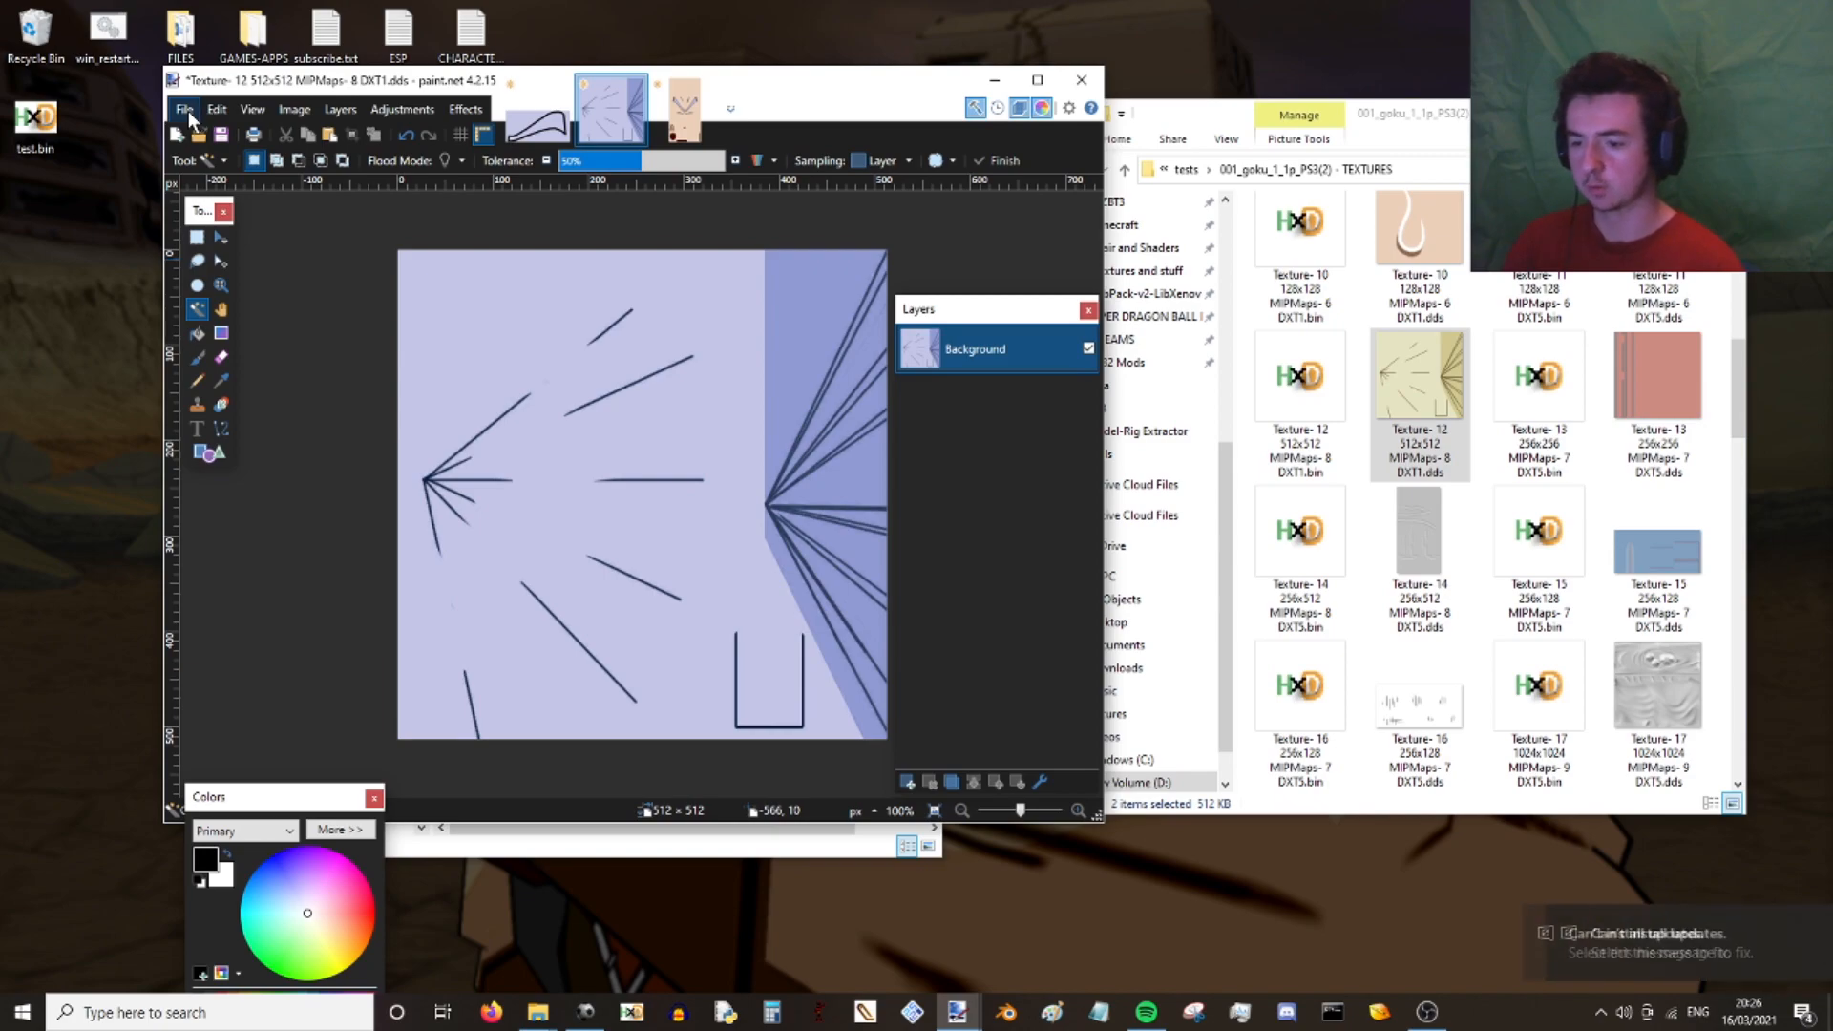
pyautogui.click(184, 110)
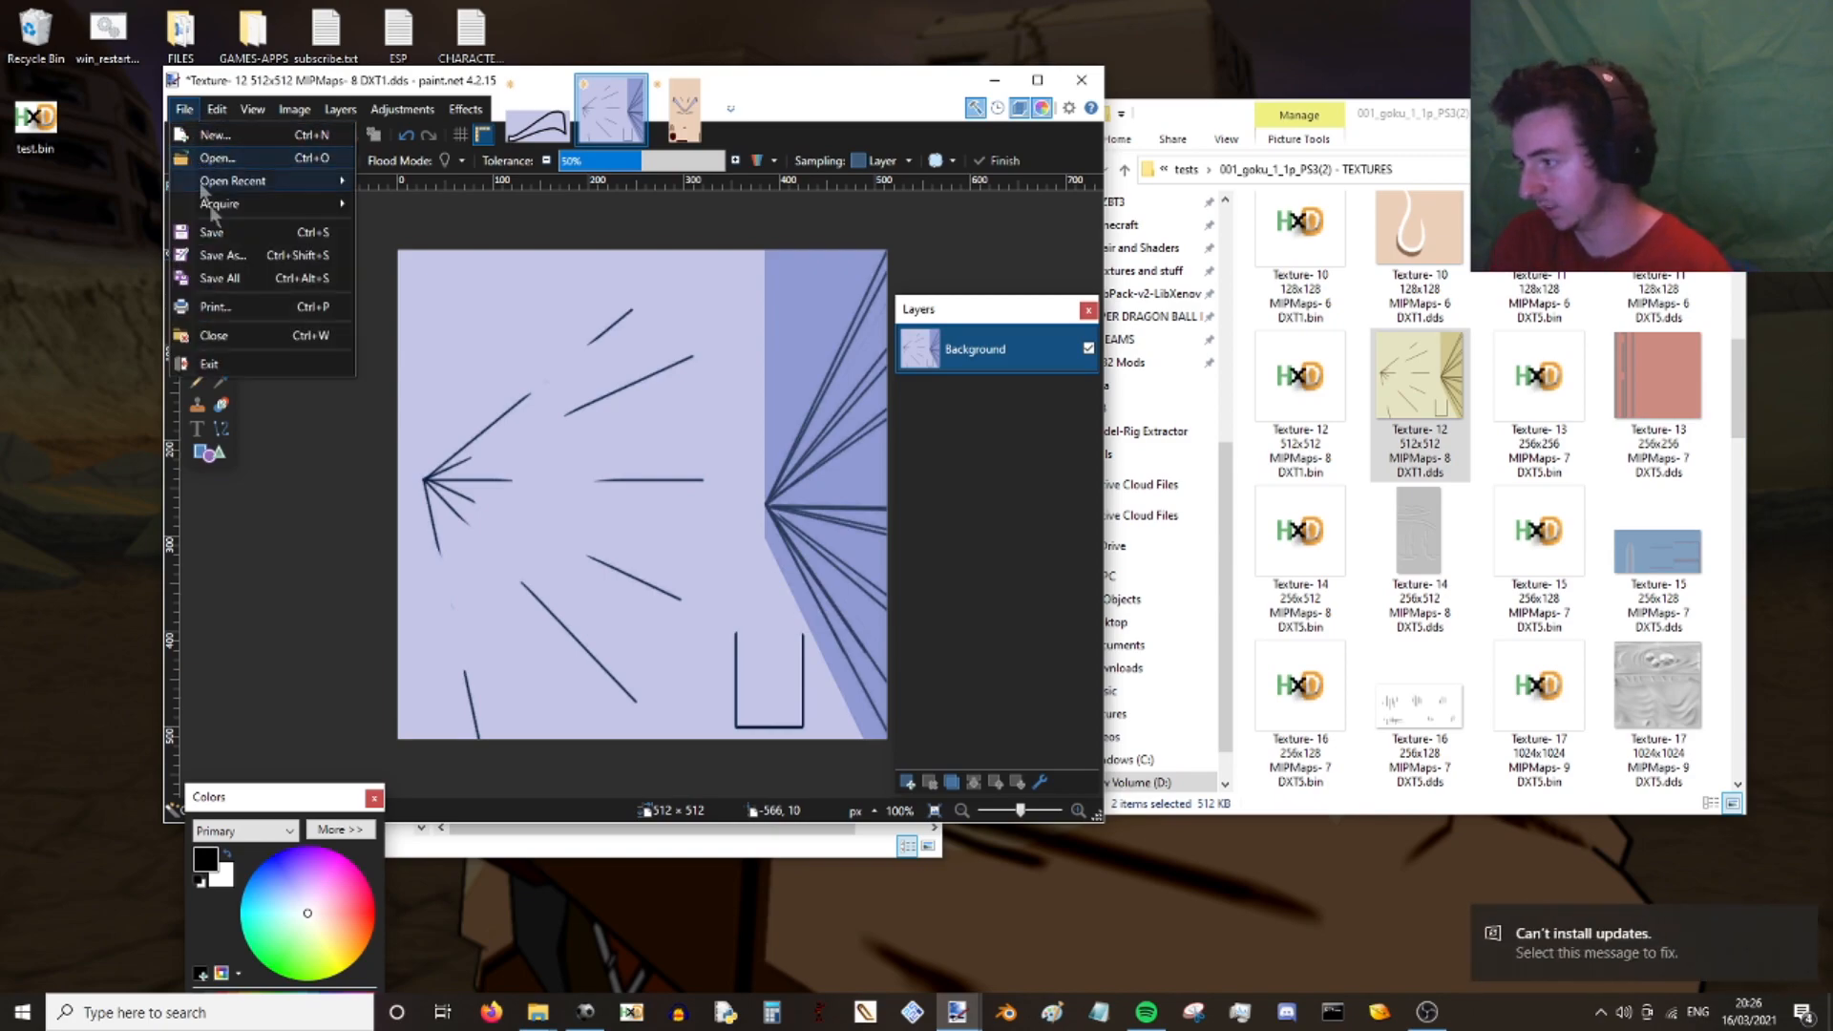
pyautogui.click(238, 248)
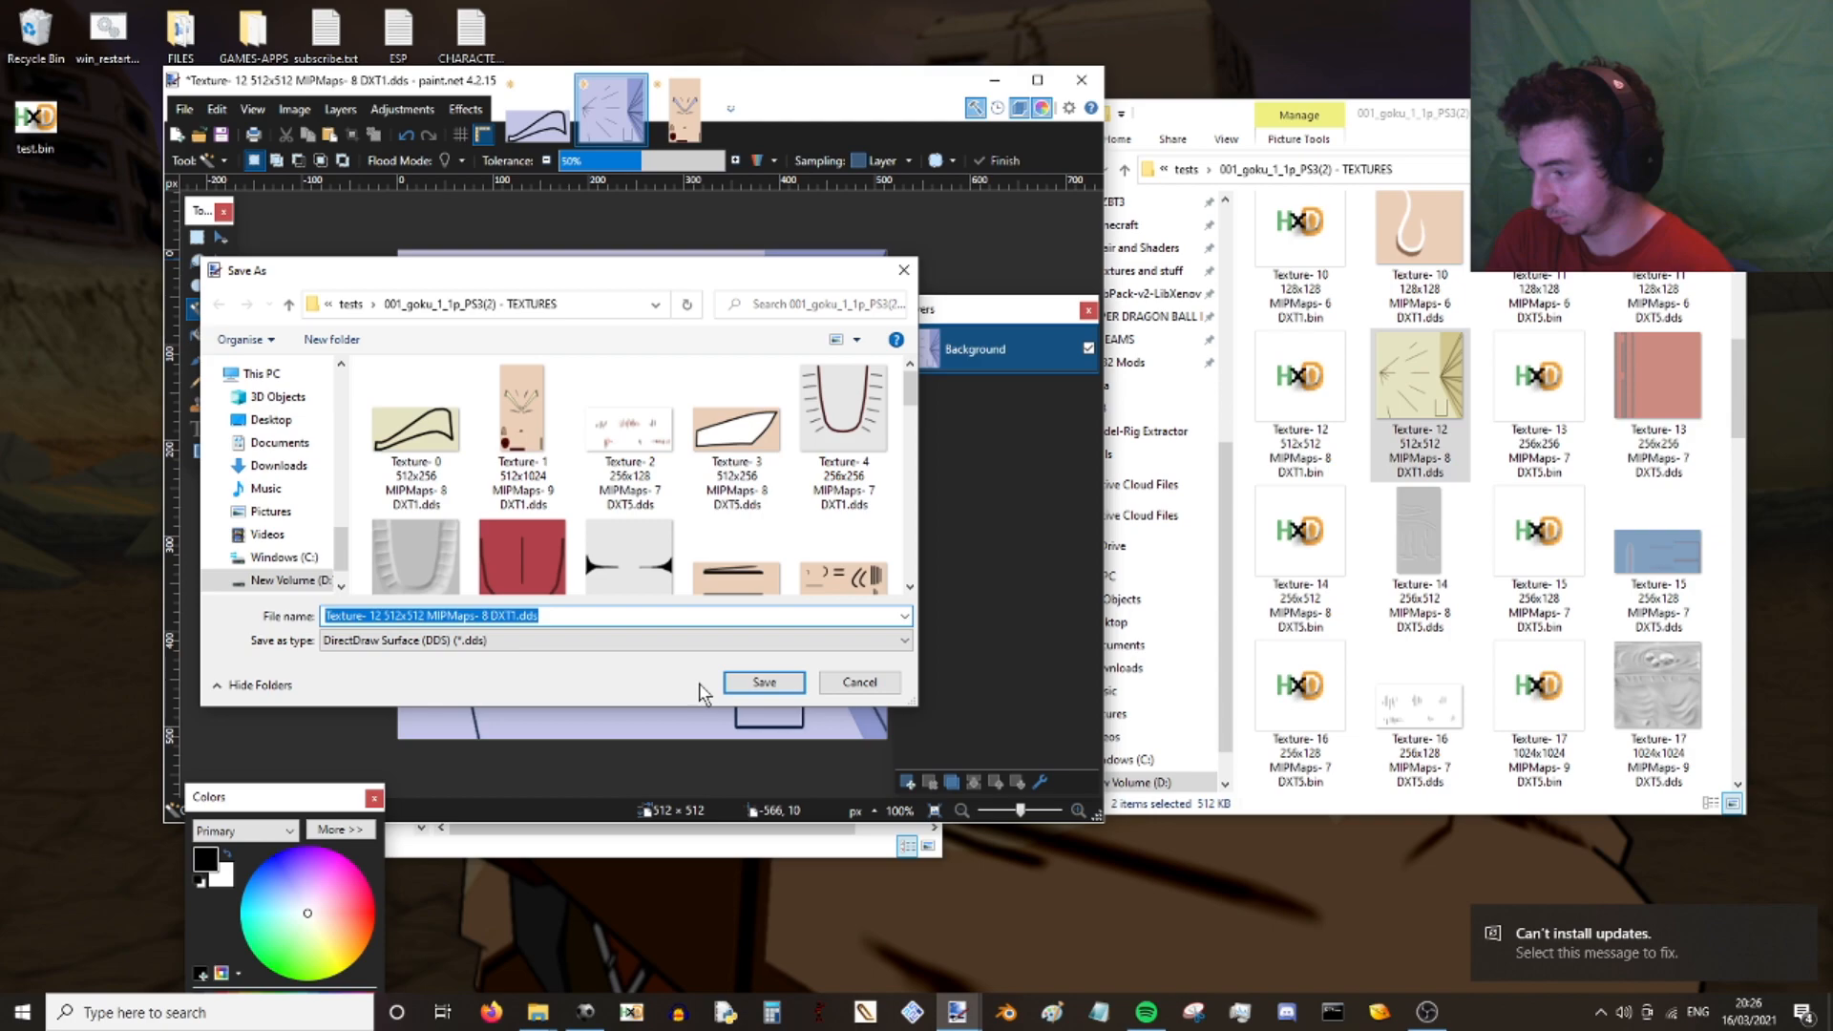
pyautogui.click(764, 682)
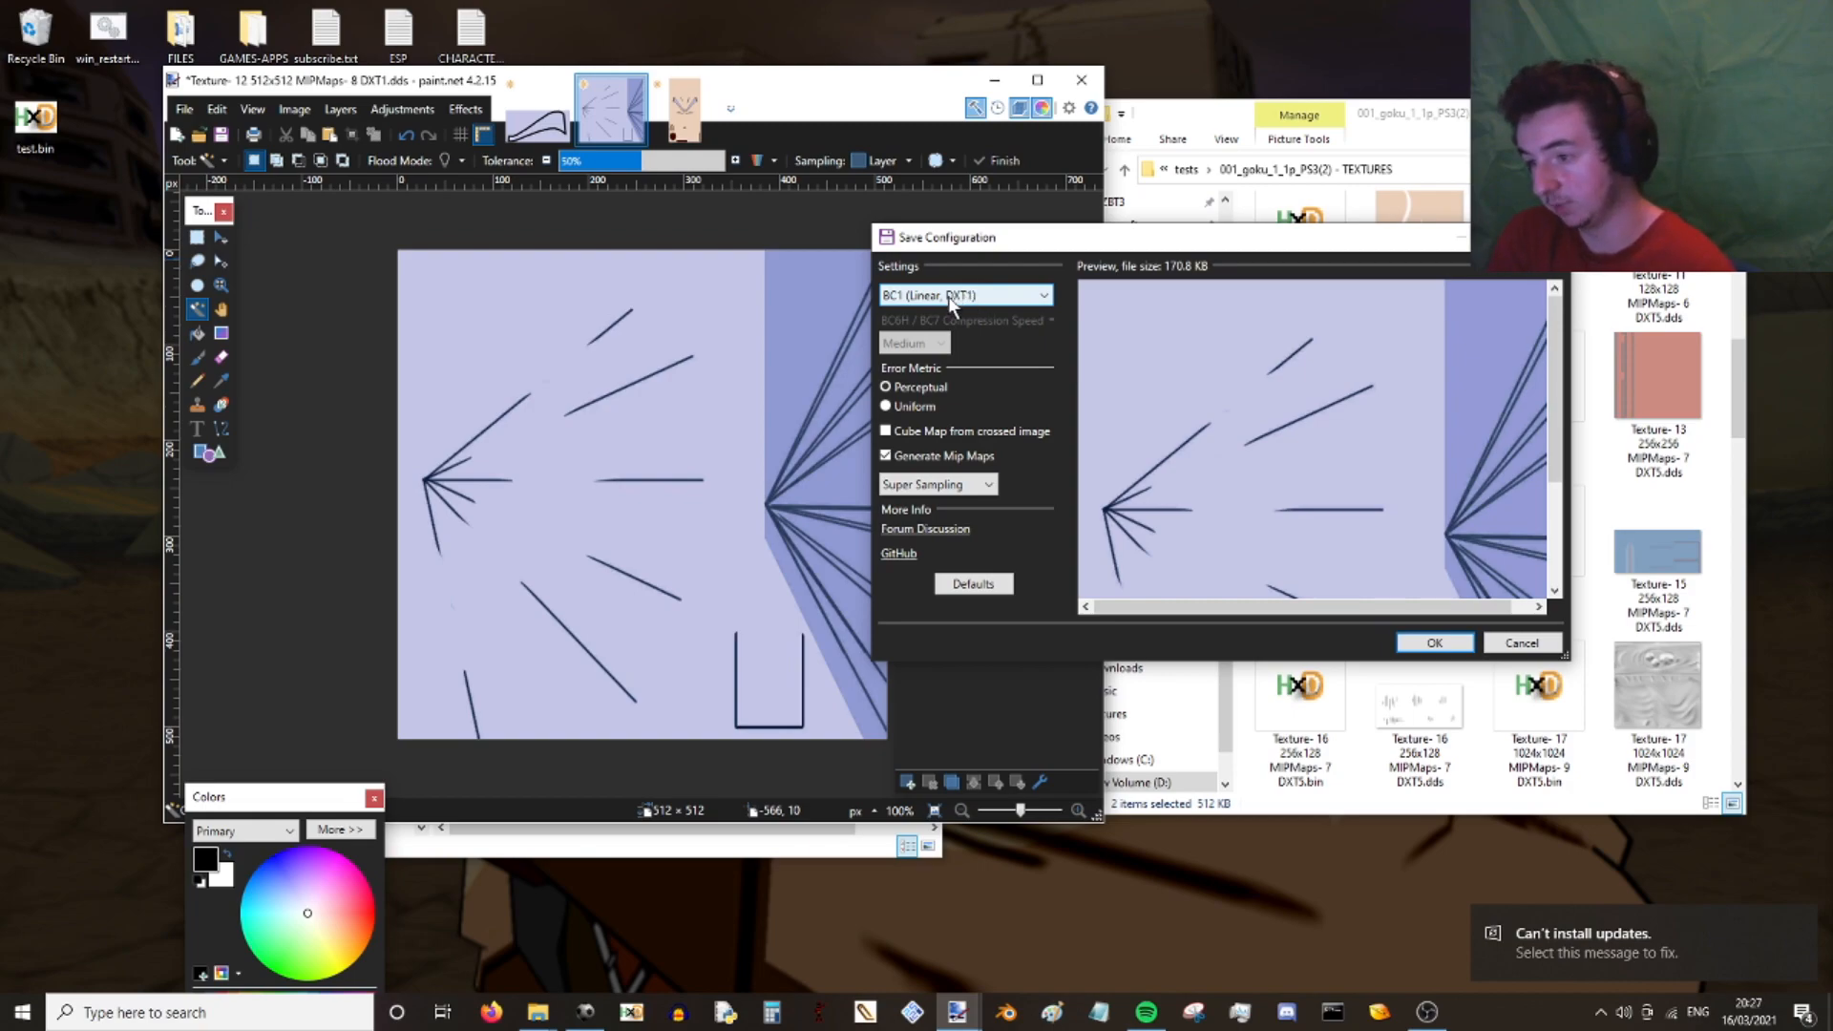
pyautogui.click(992, 300)
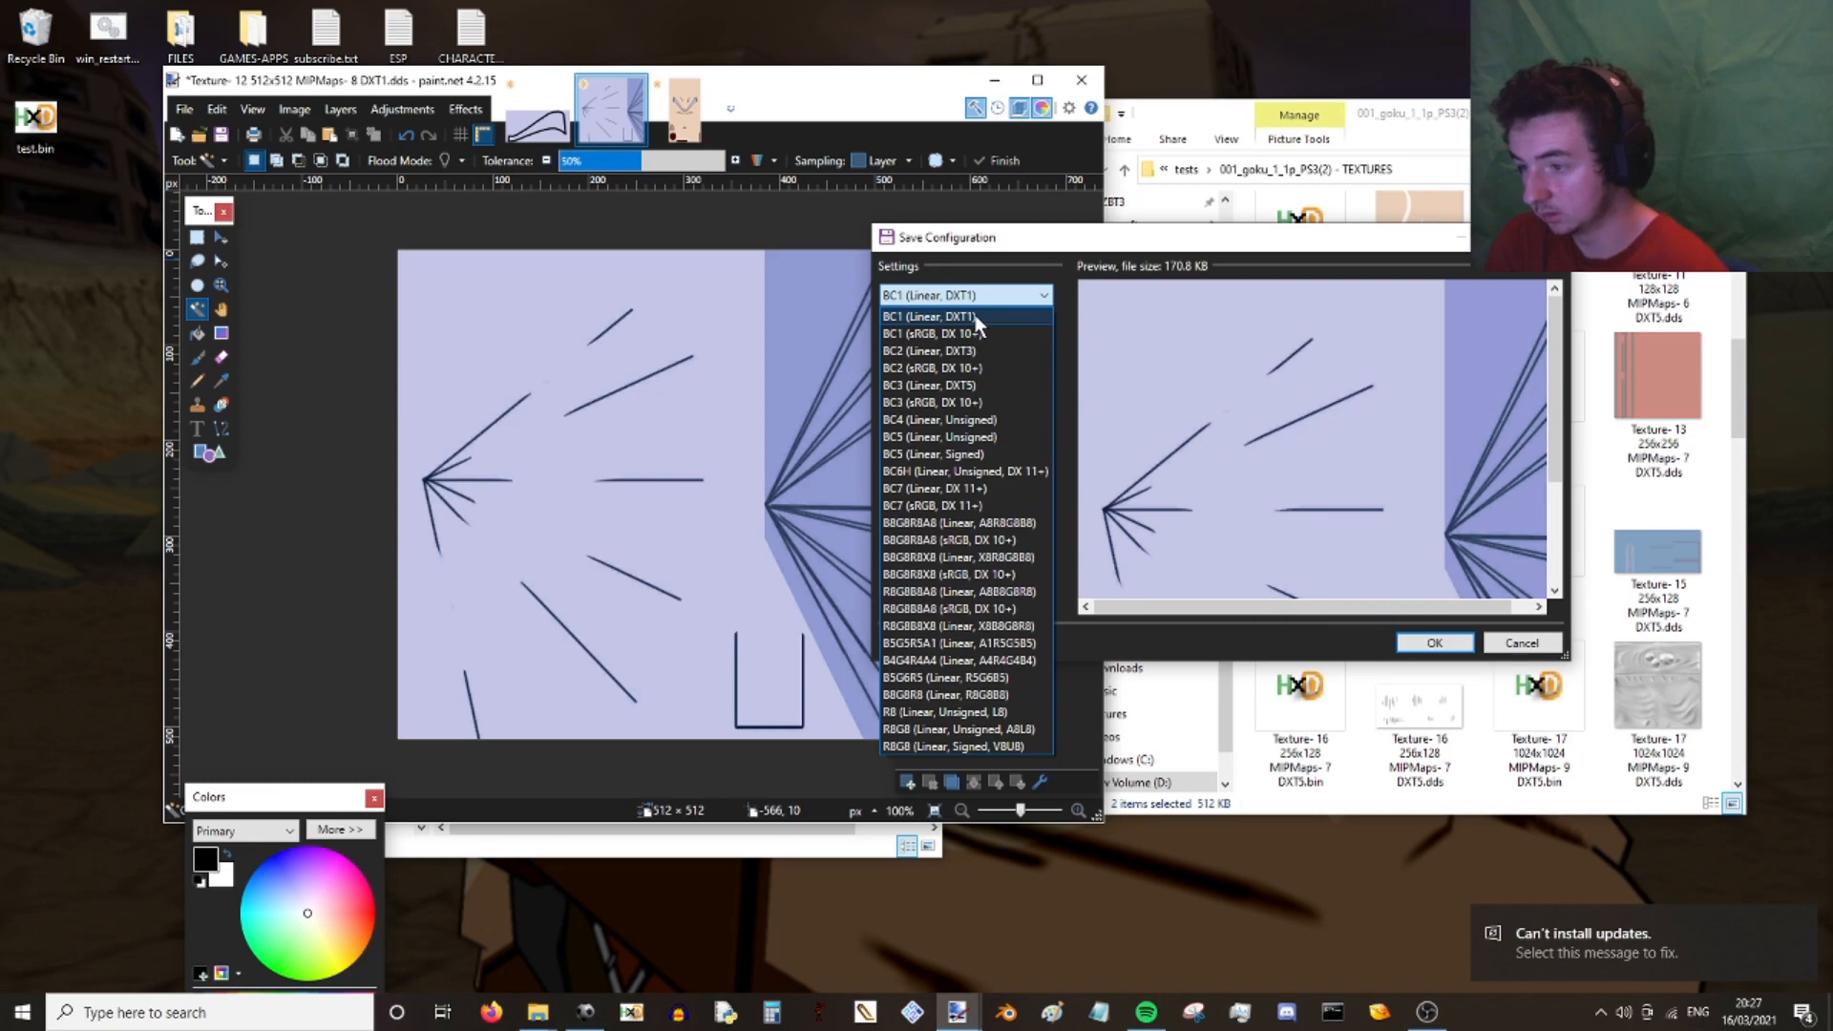
pyautogui.click(976, 317)
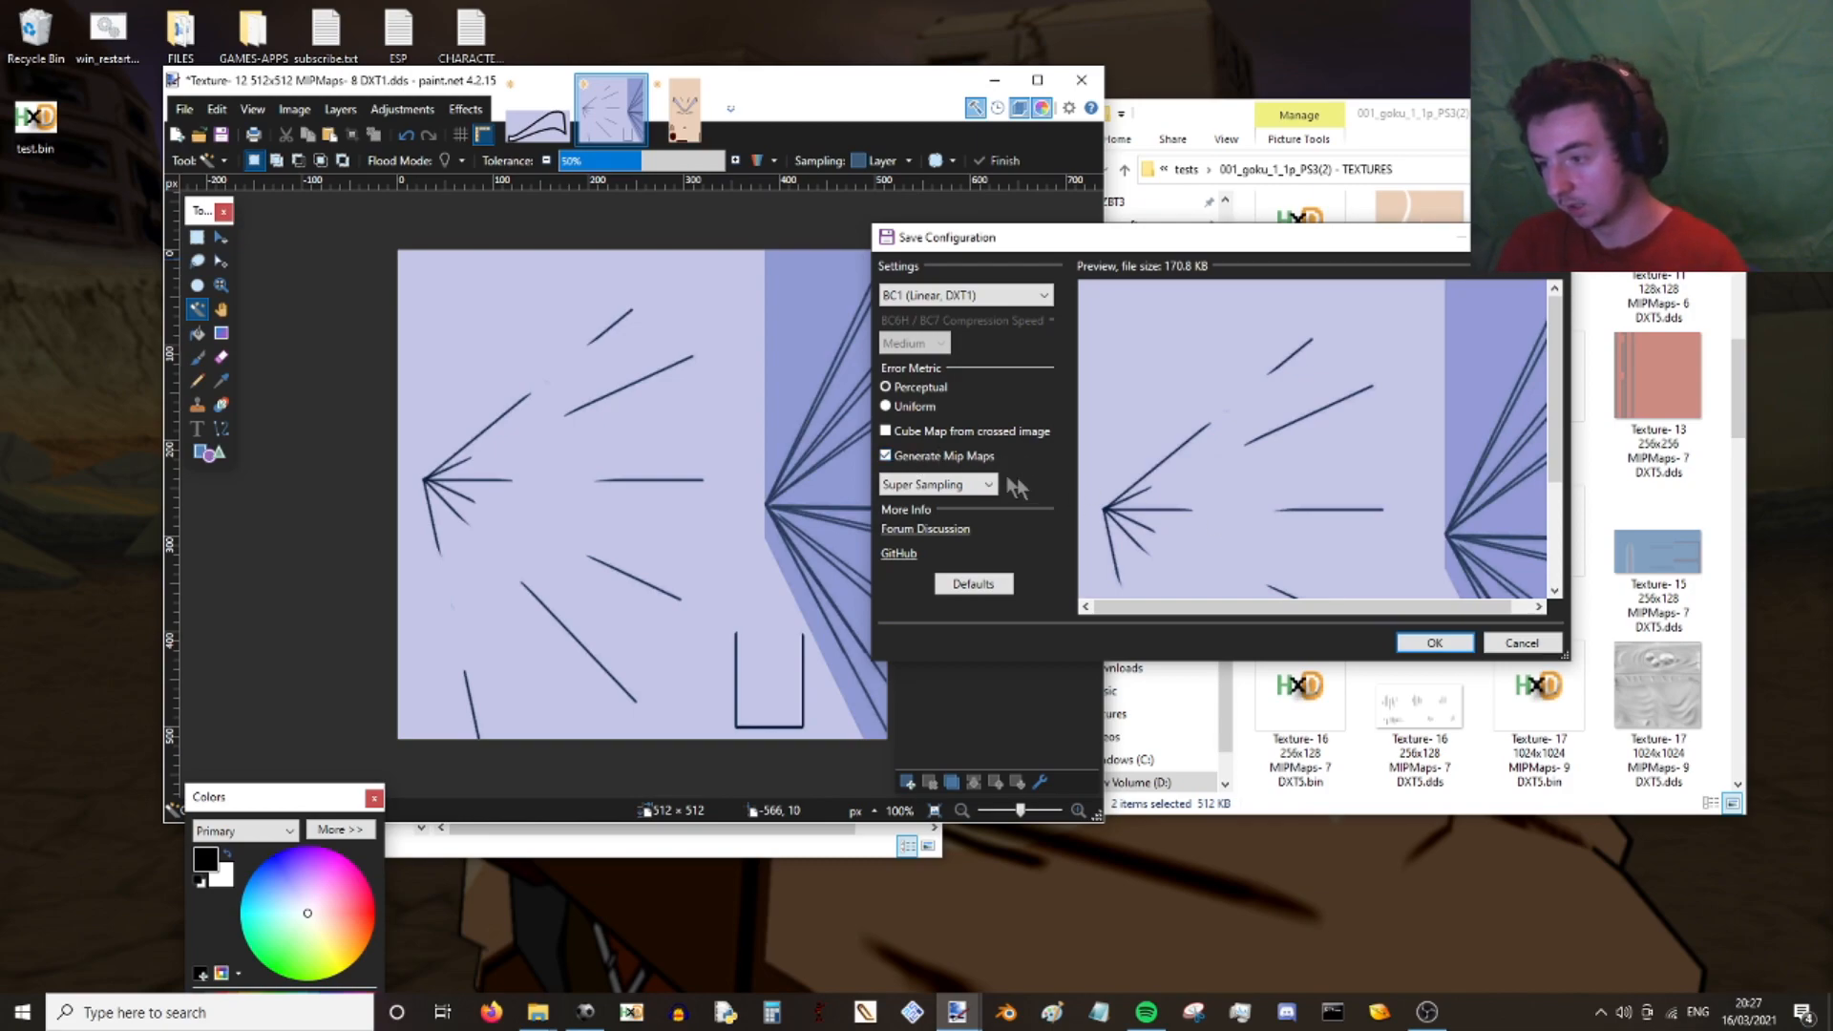
pyautogui.click(1435, 642)
# - Save the recoloured Texture- 1 over its existing .dds file as BC1 (Linear, DXT1) with mip maps generated
pyautogui.click(697, 116)
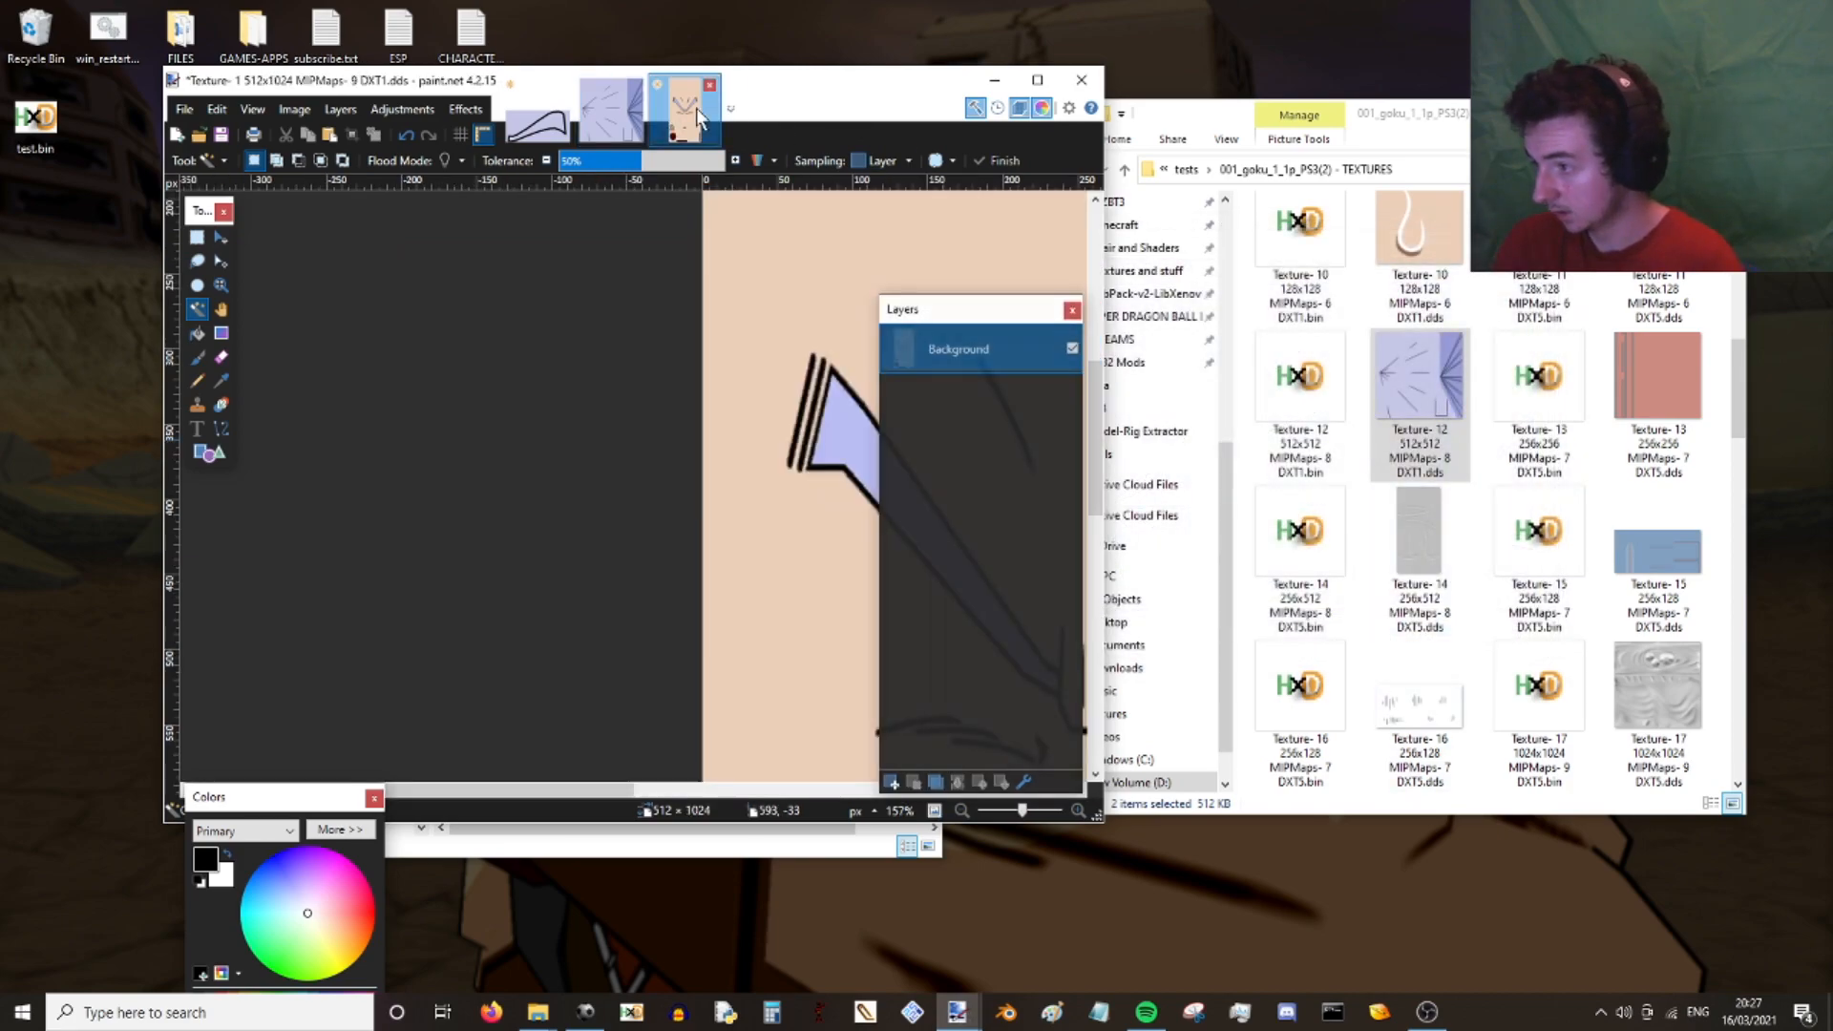
pyautogui.scroll(-2, 680, 273)
pyautogui.moveTo(714, 311); pyautogui.dragTo(247, 304)
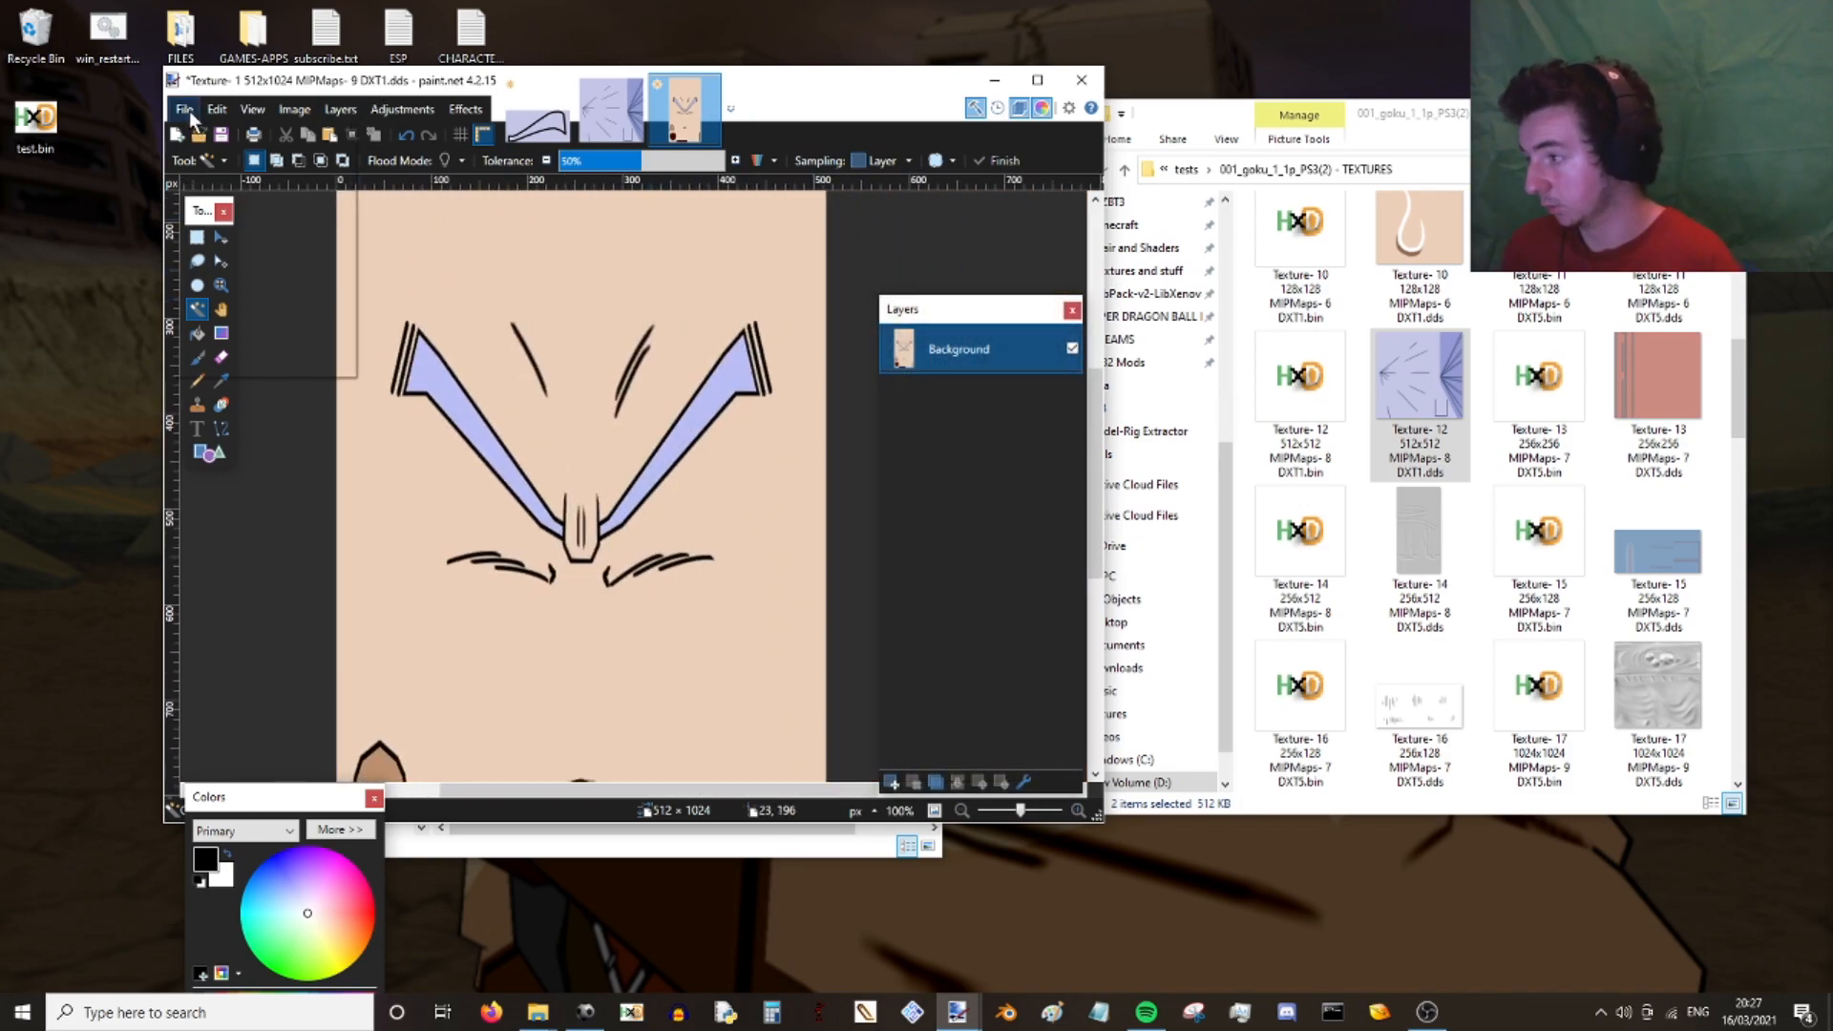
pyautogui.click(186, 112)
pyautogui.click(251, 256)
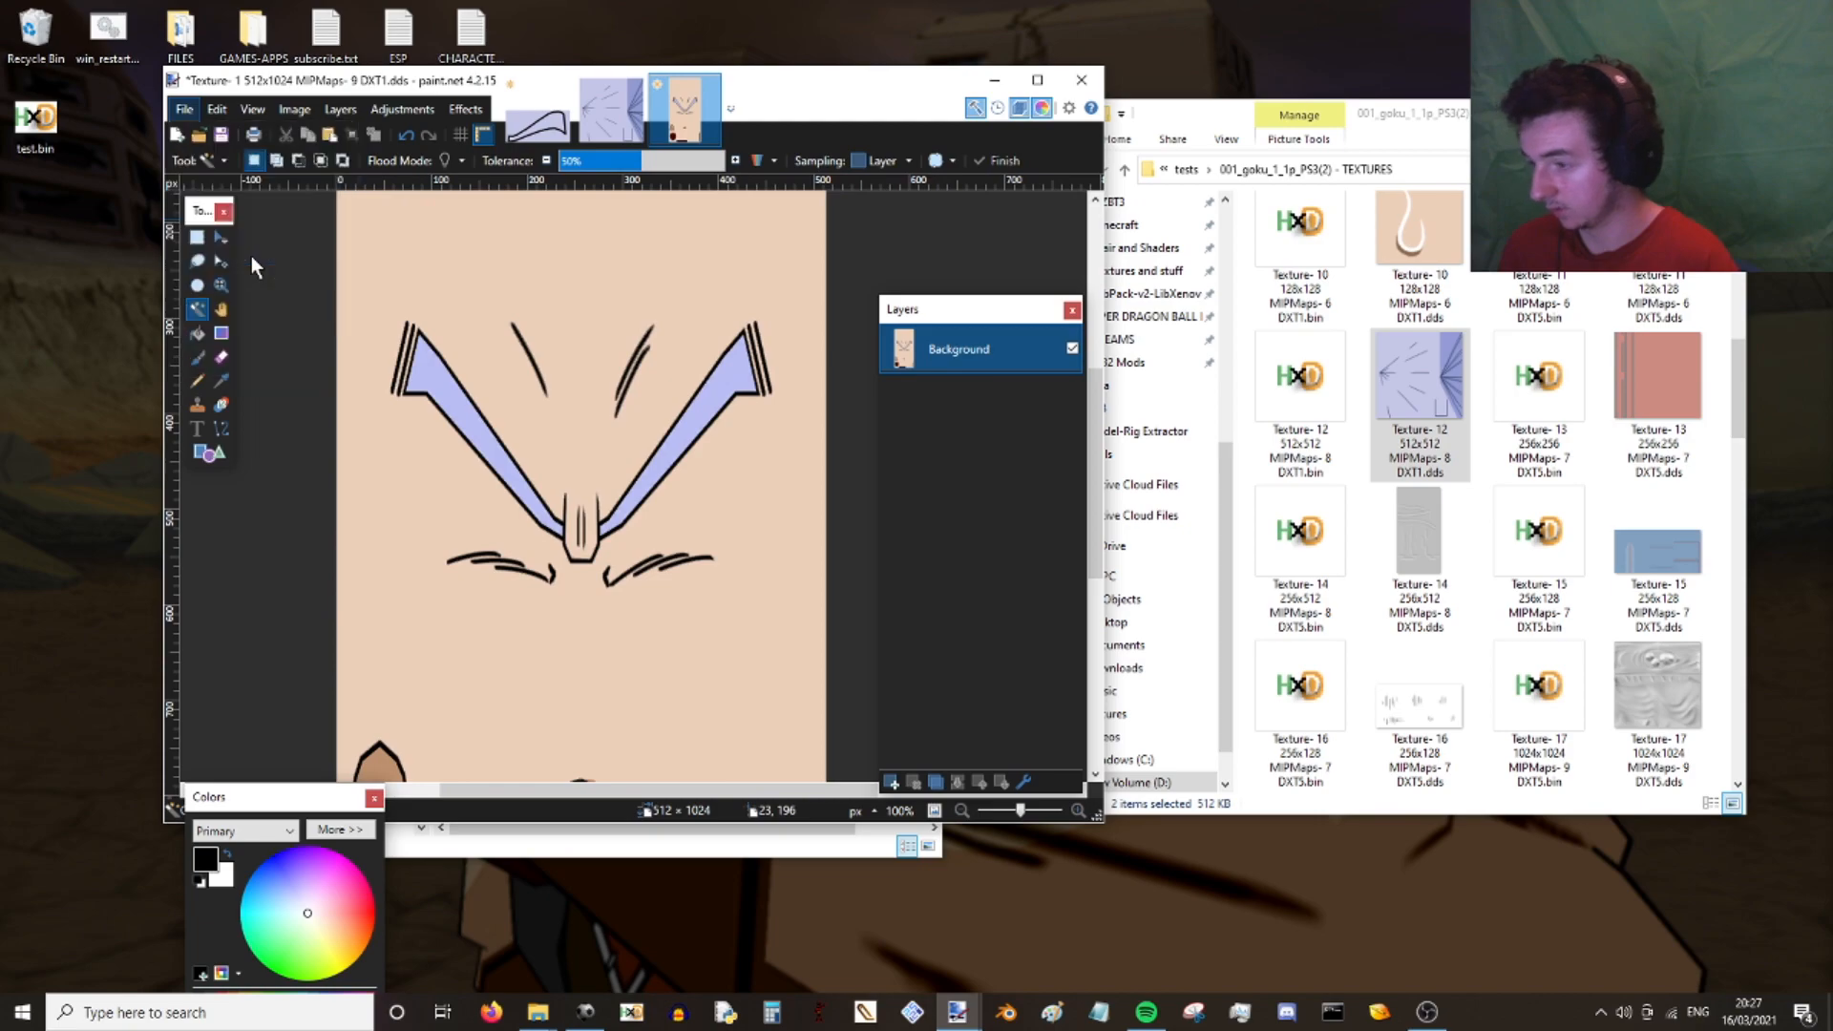
pyautogui.click(793, 681)
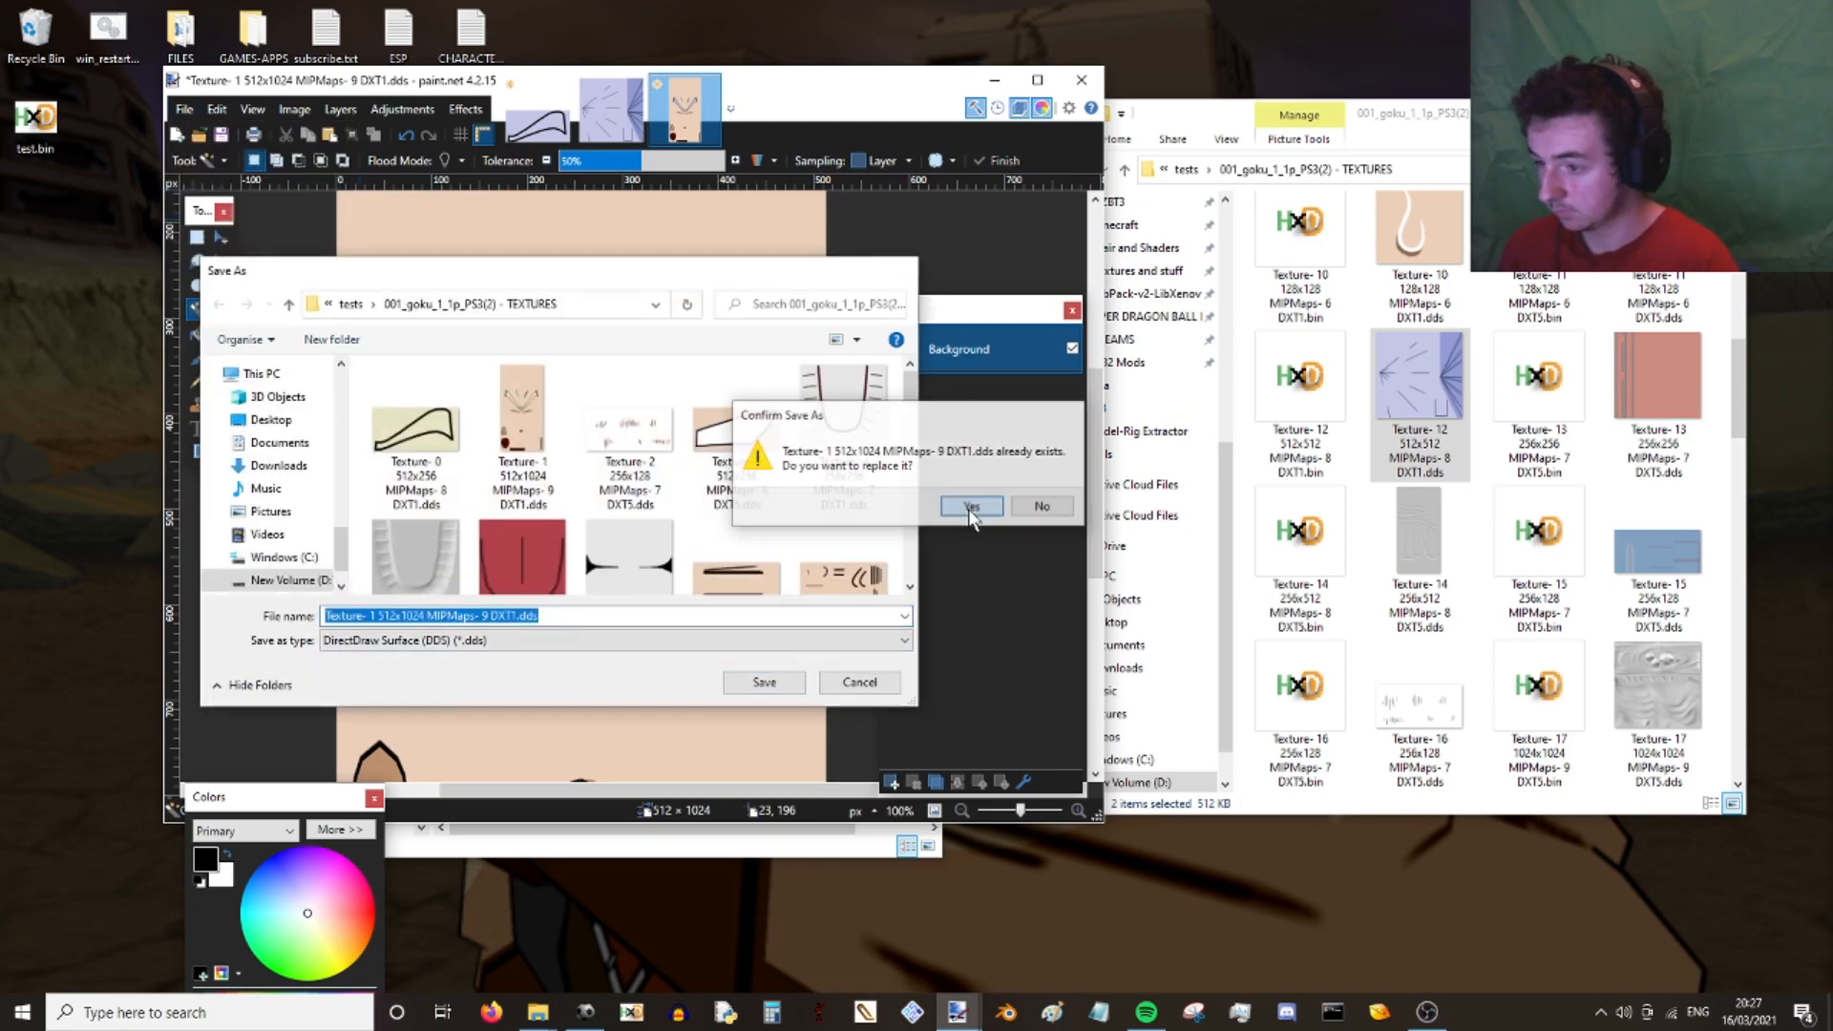
pyautogui.click(971, 507)
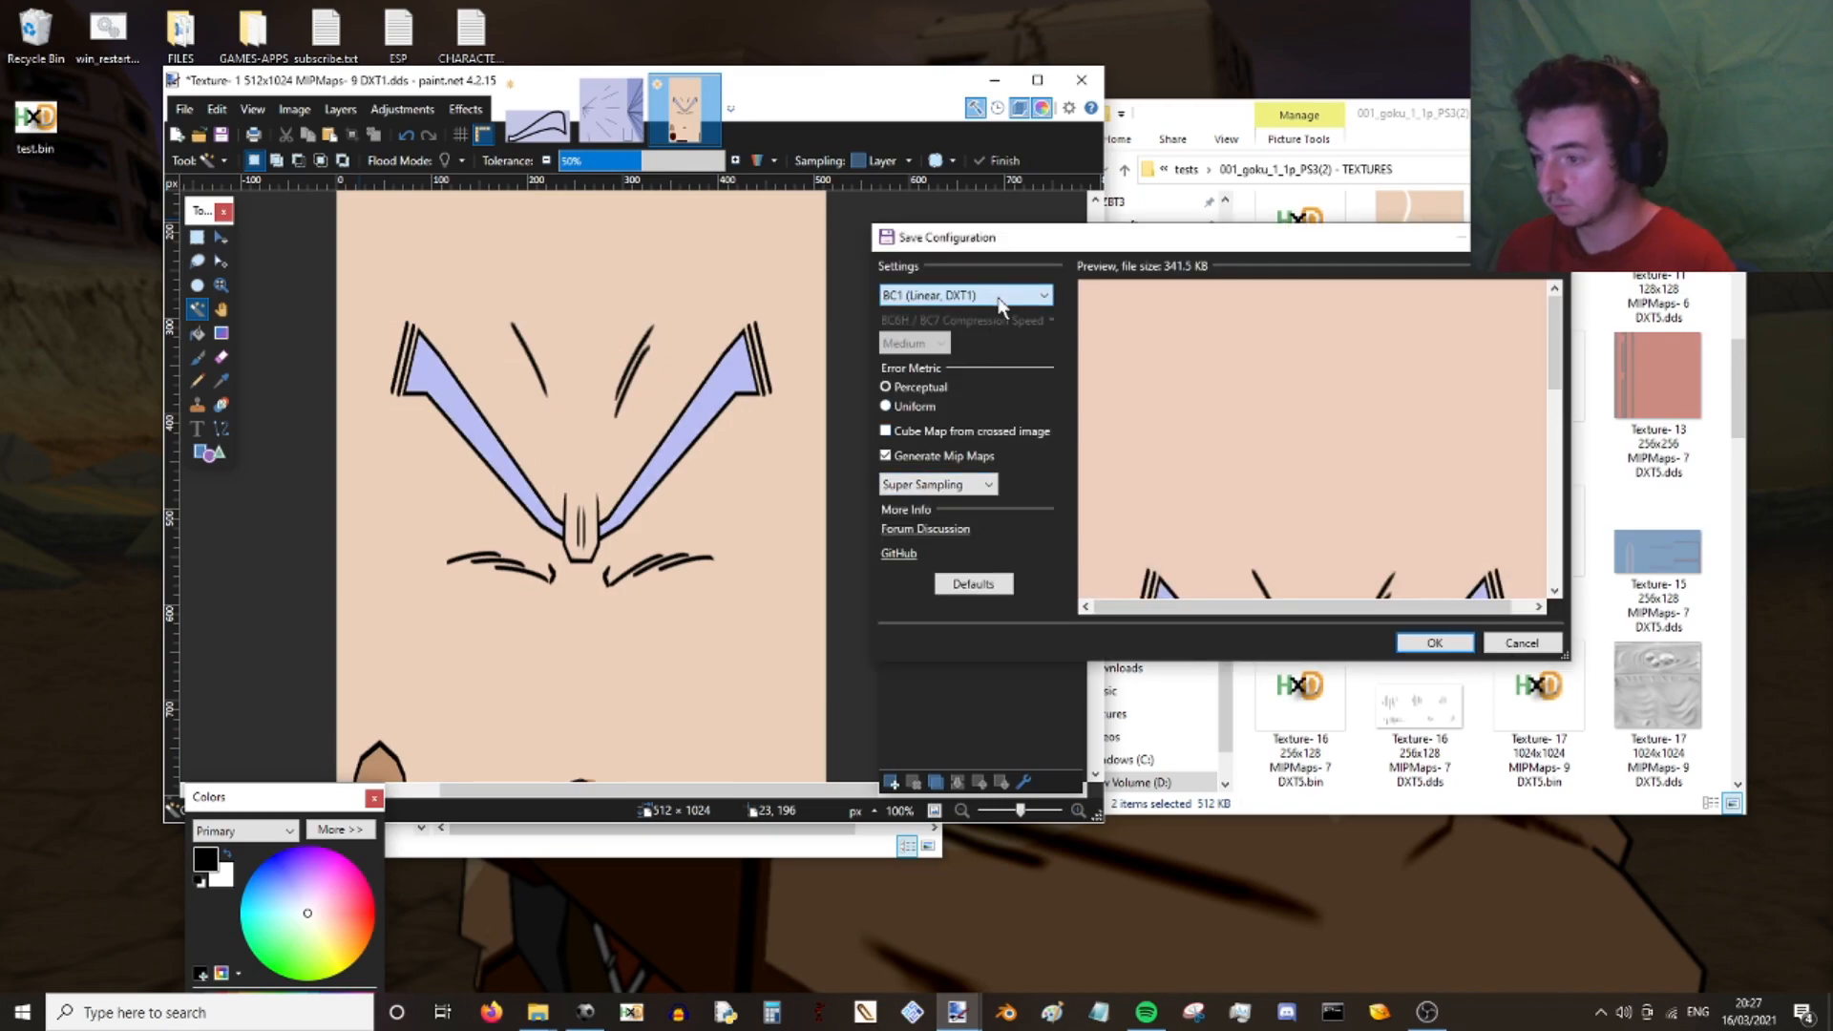
pyautogui.click(995, 300)
pyautogui.click(989, 314)
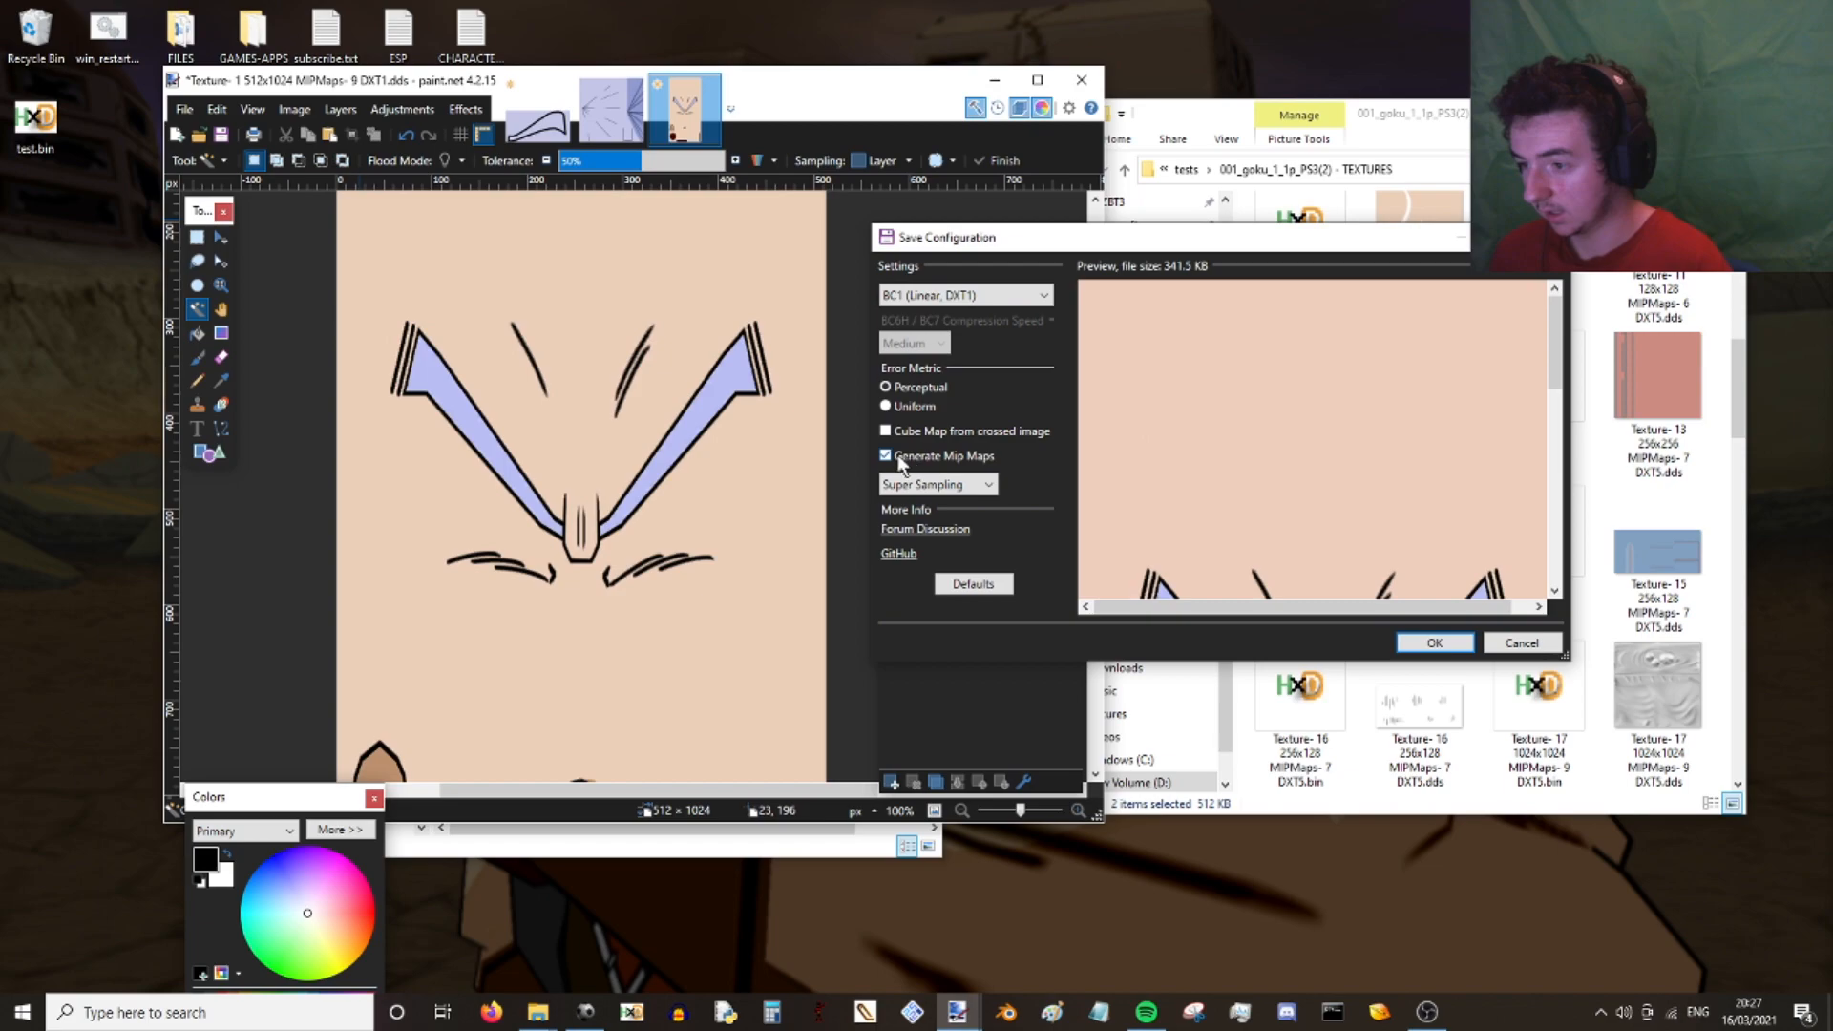
pyautogui.click(1446, 648)
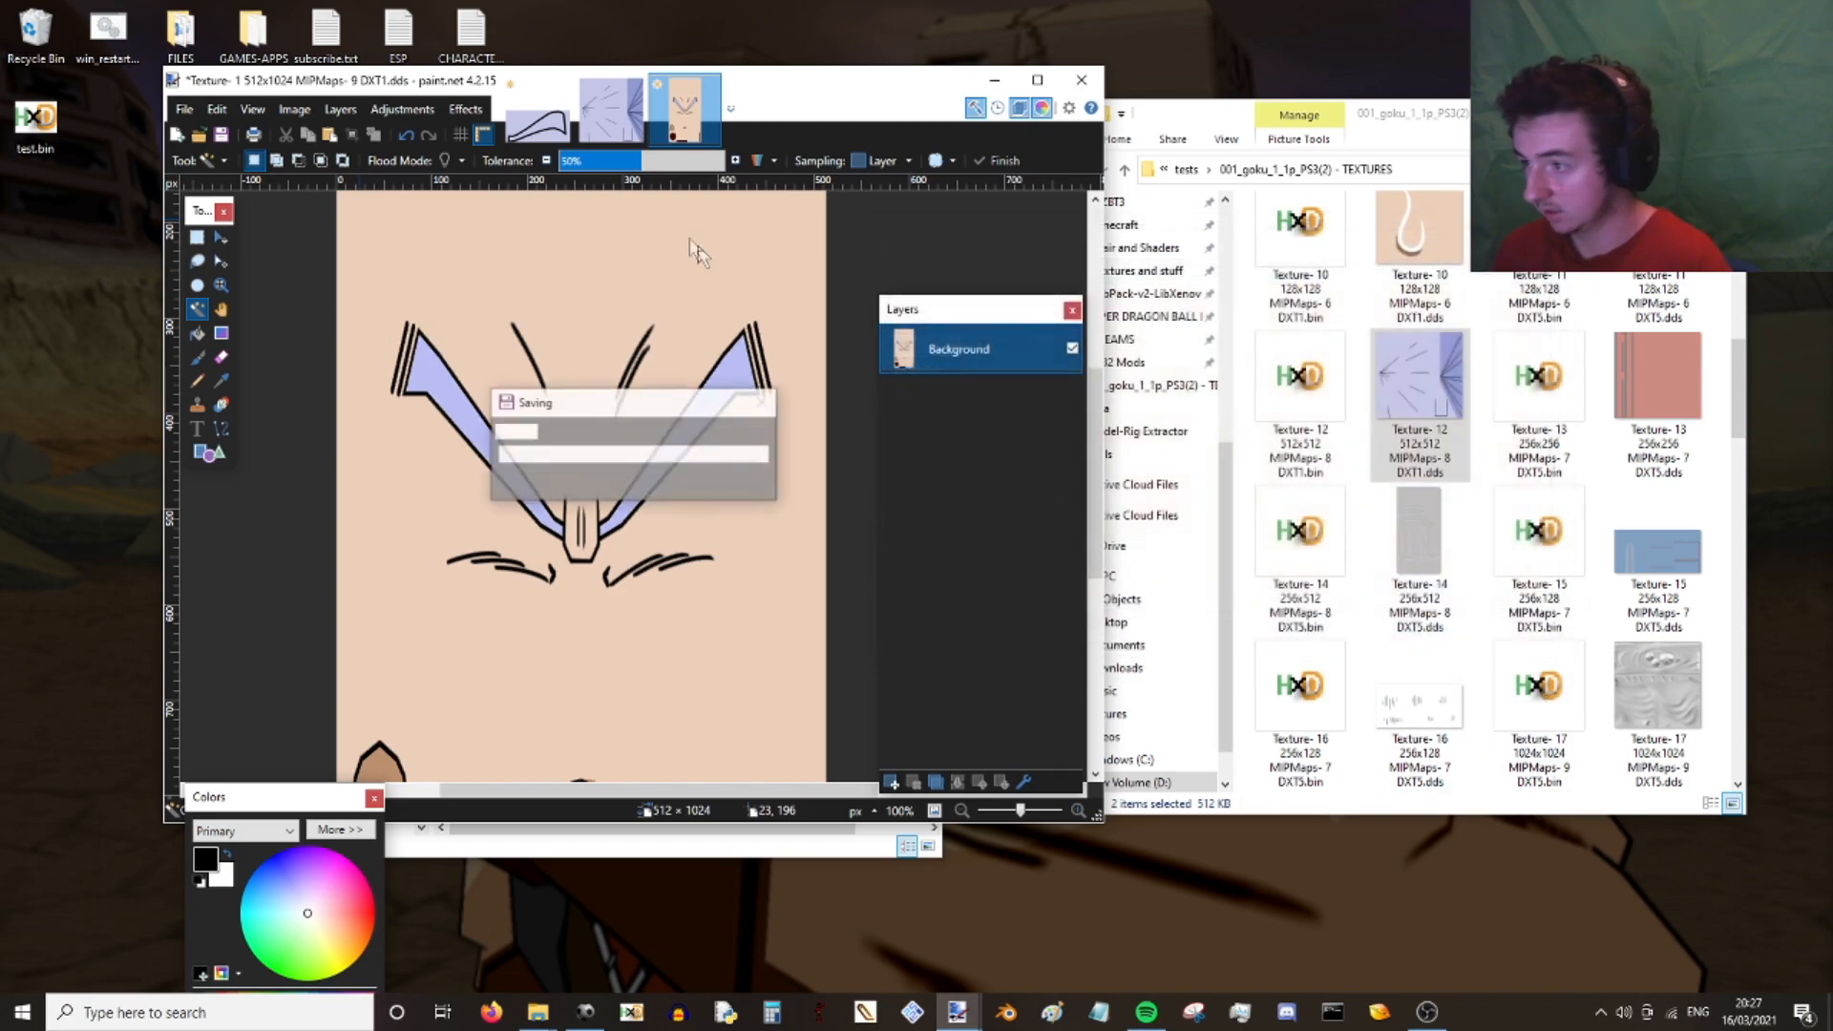
# - Save Texture- 0 over its existing 512x256 .dds file using BC1 (Linear, DXT1) and Generate Mip Maps
pyautogui.click(533, 117)
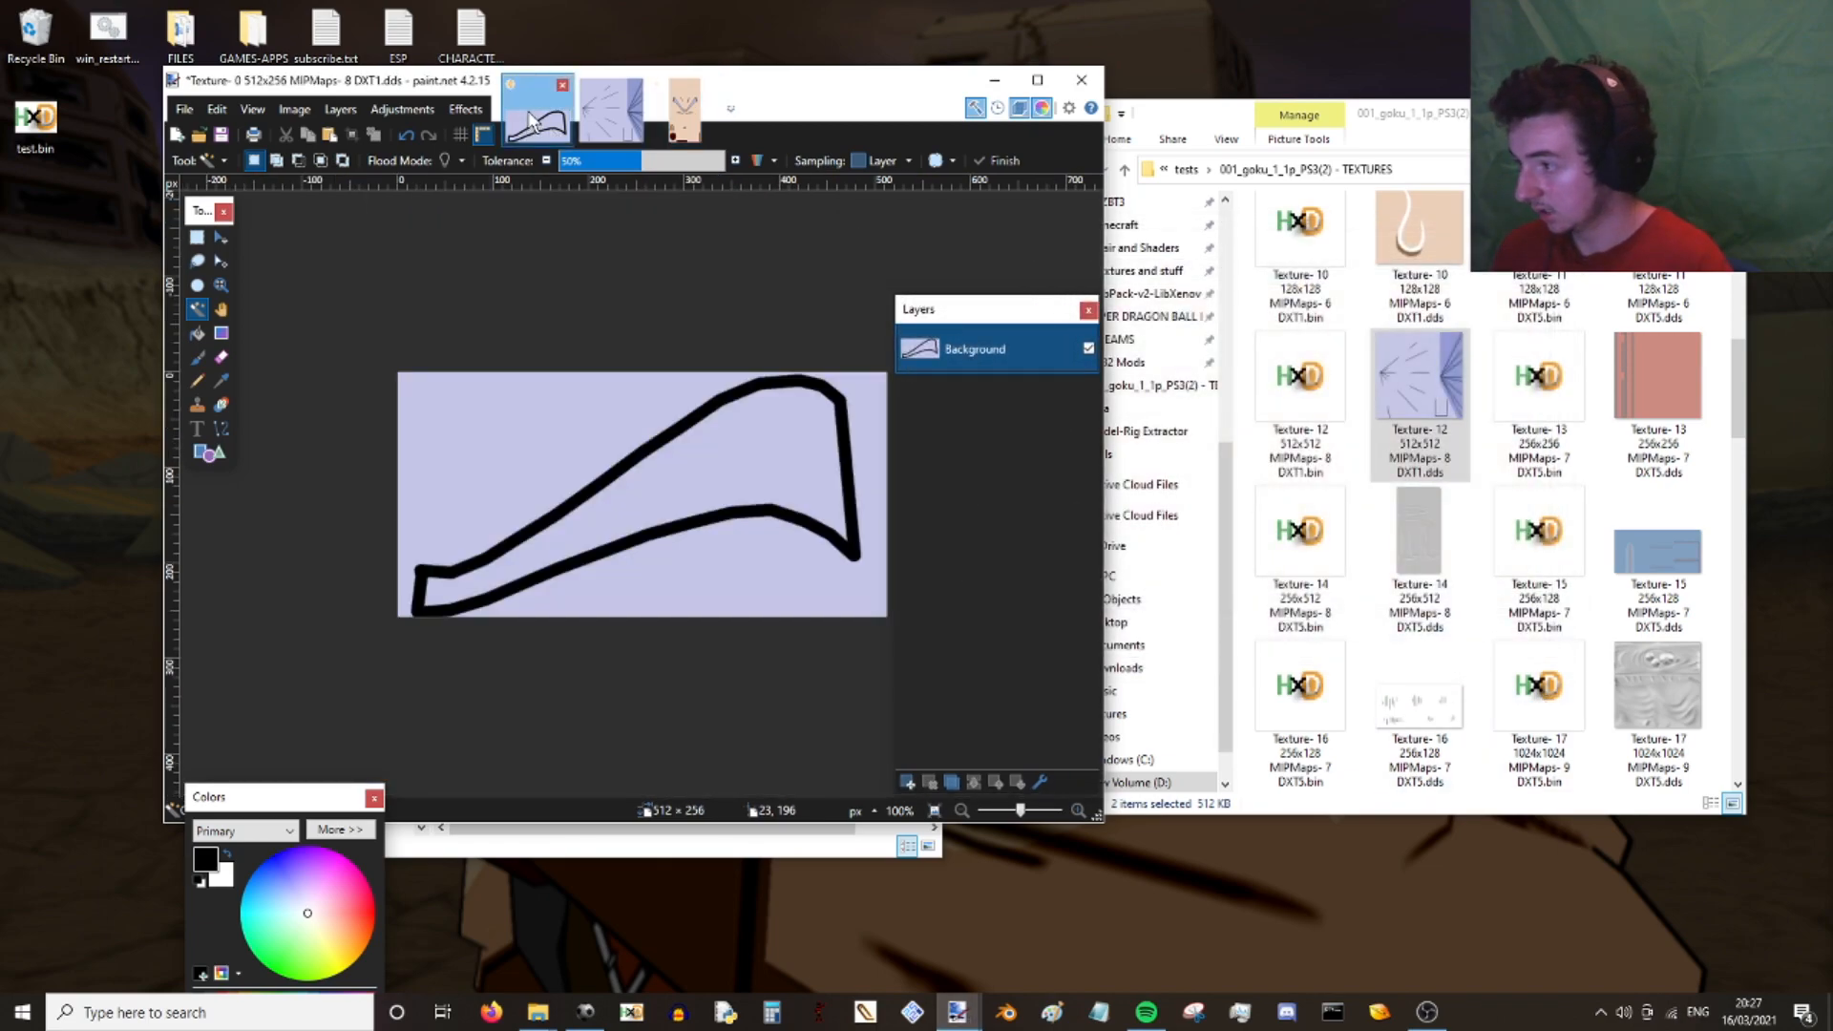
pyautogui.click(185, 108)
pyautogui.click(250, 245)
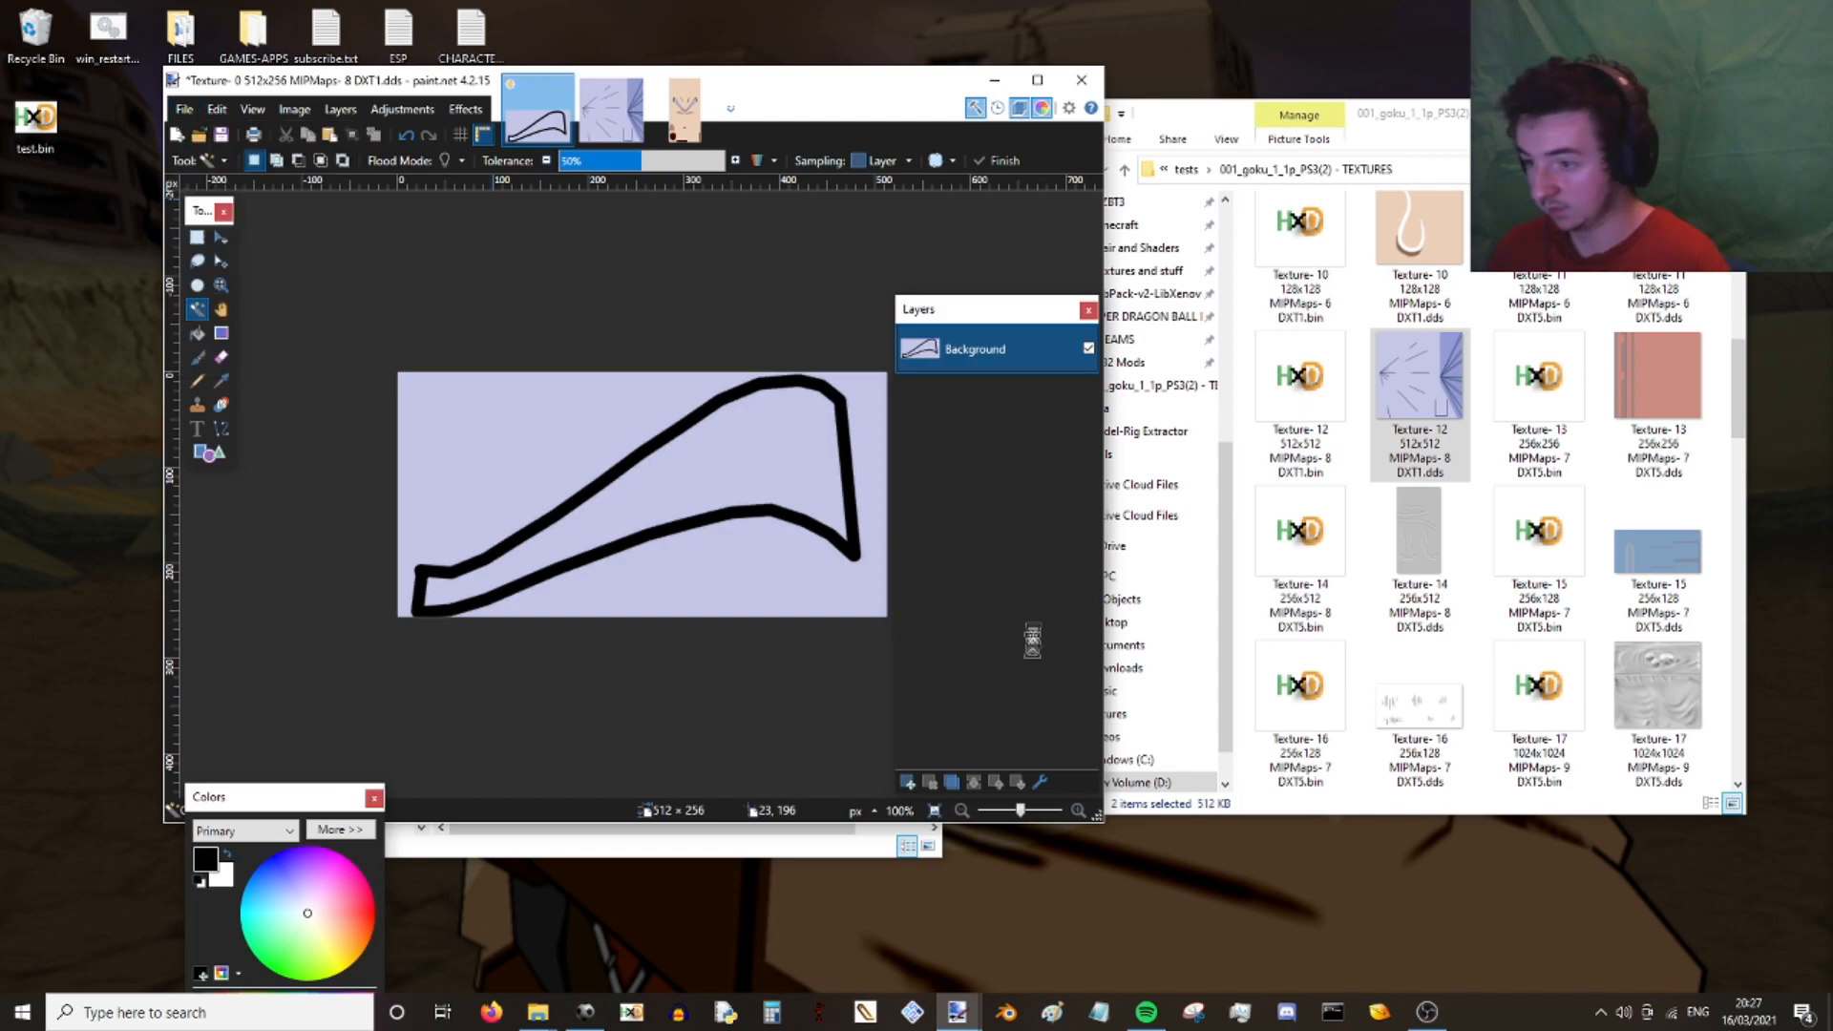
pyautogui.click(766, 683)
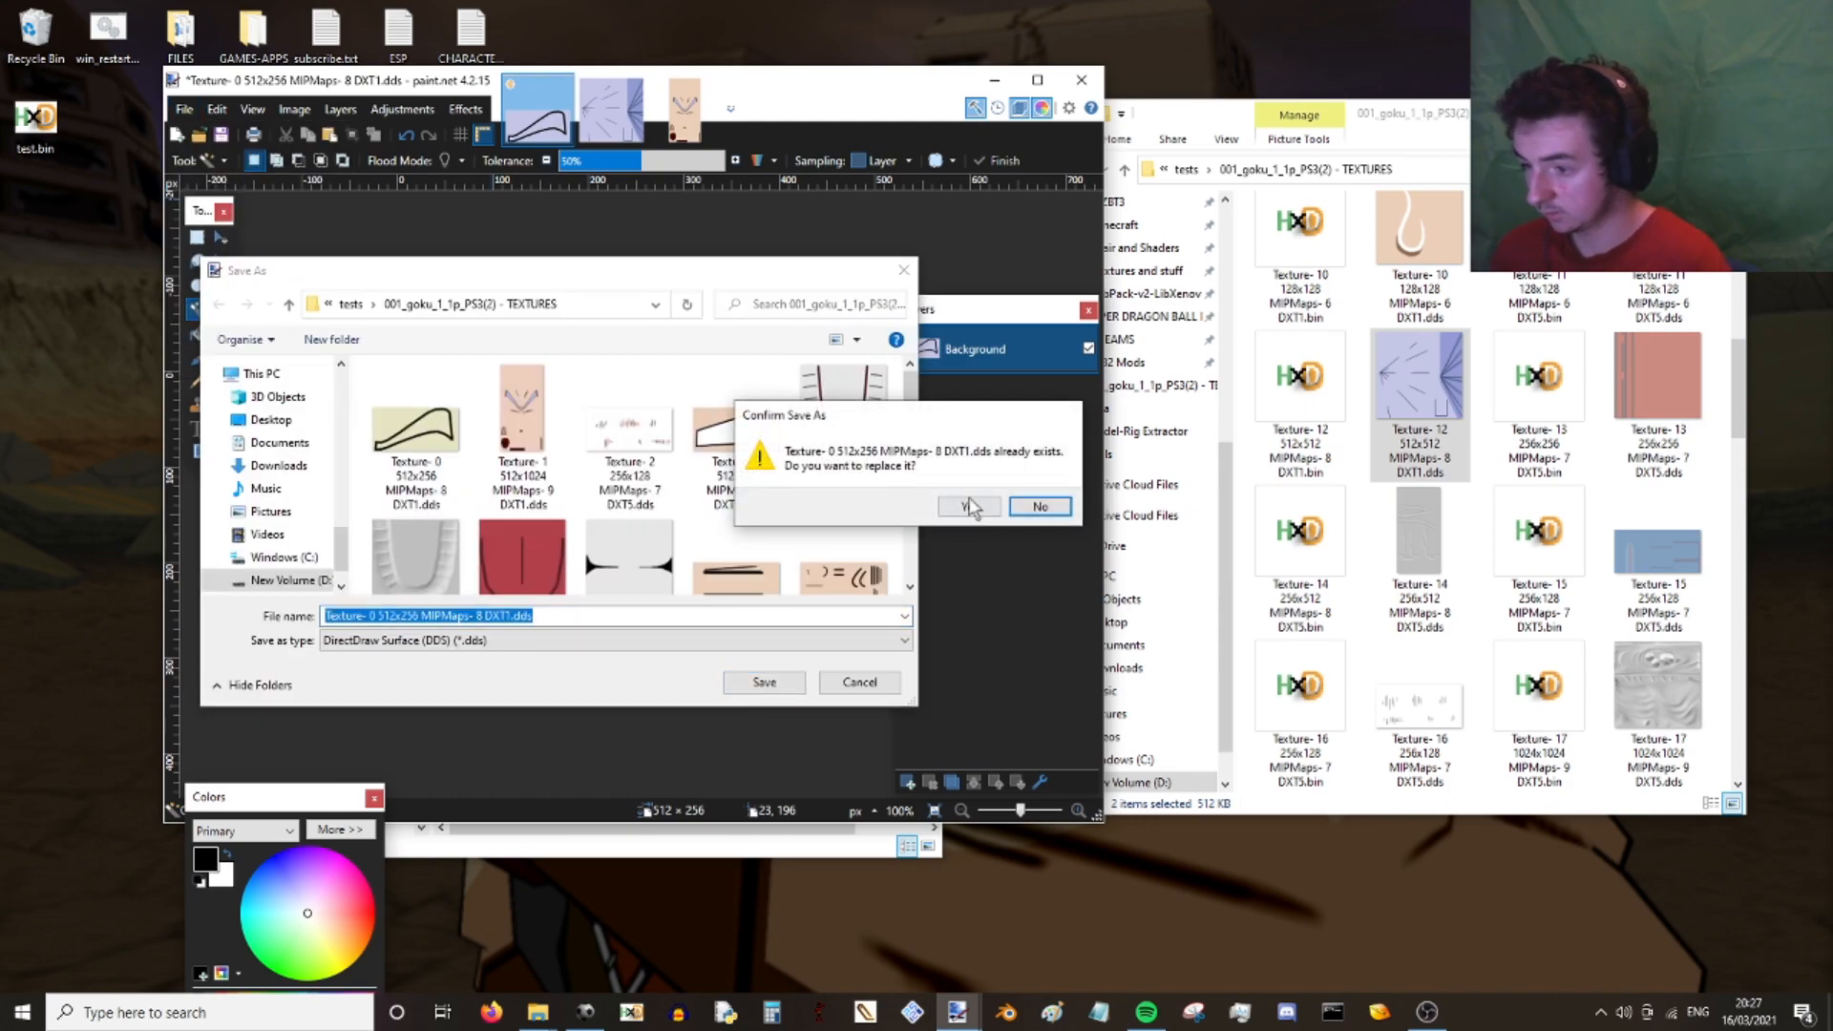
pyautogui.click(969, 503)
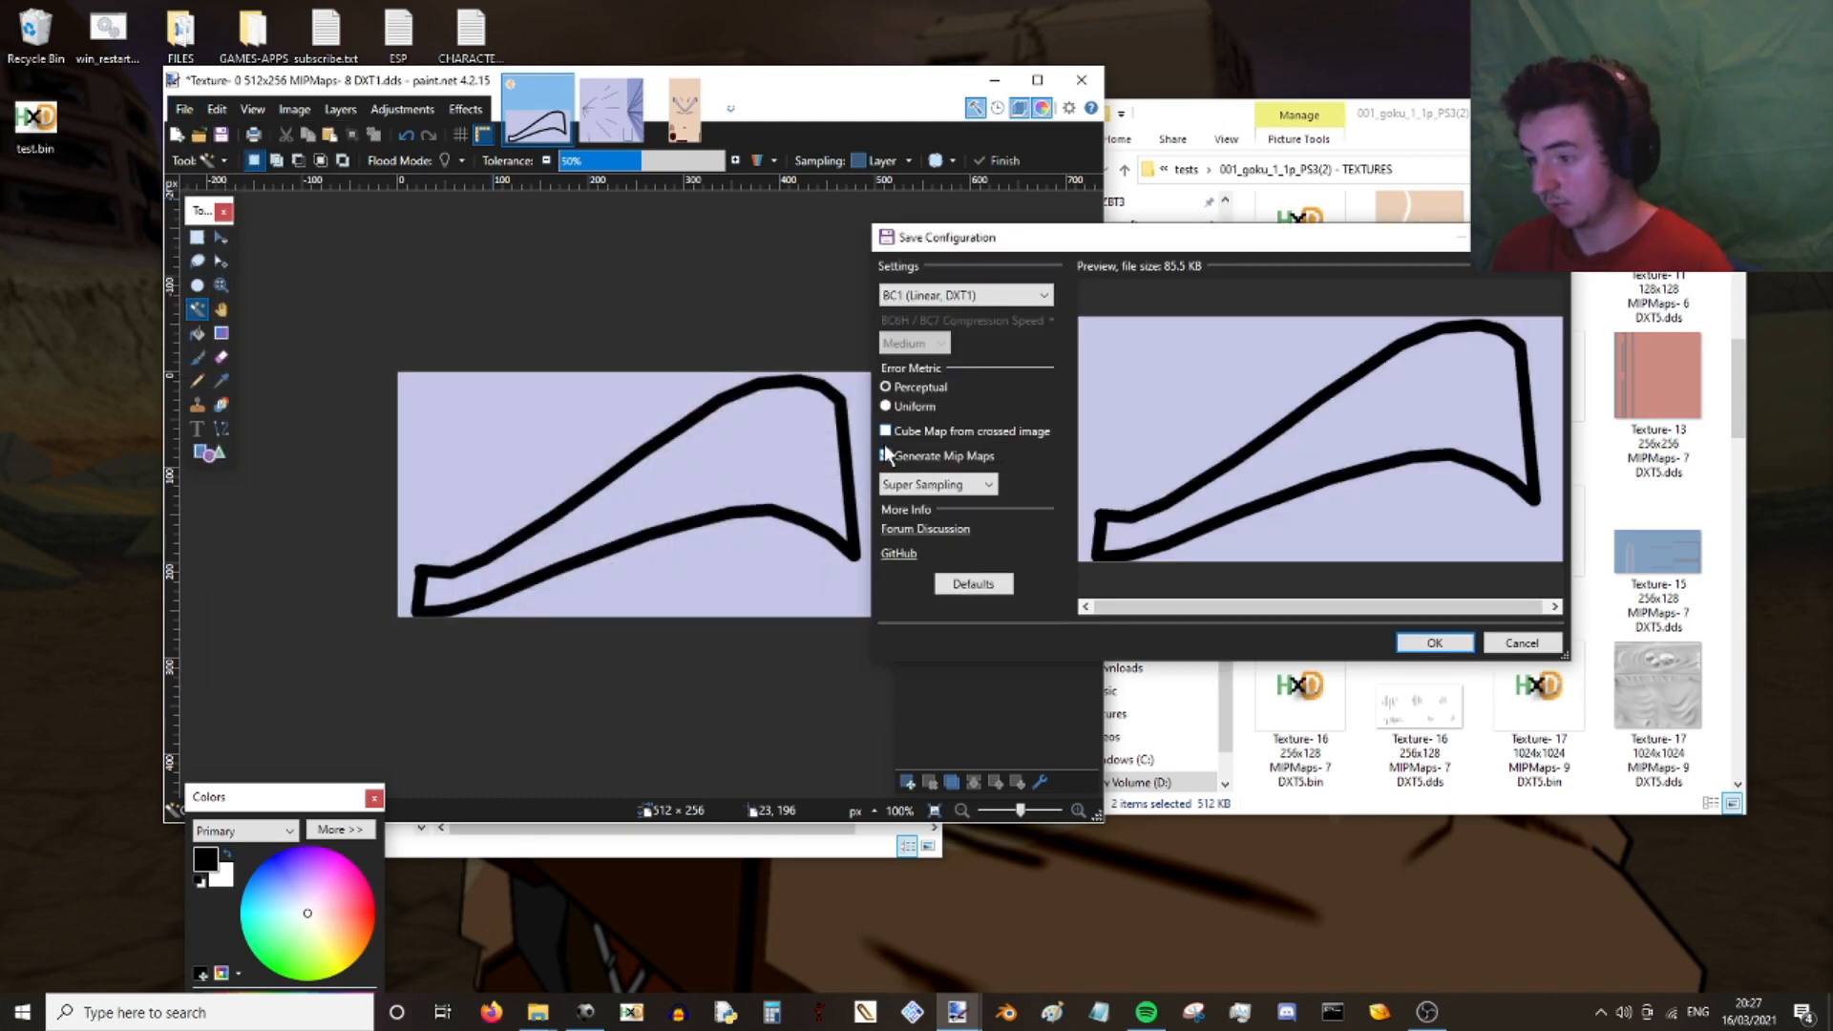
pyautogui.click(1435, 644)
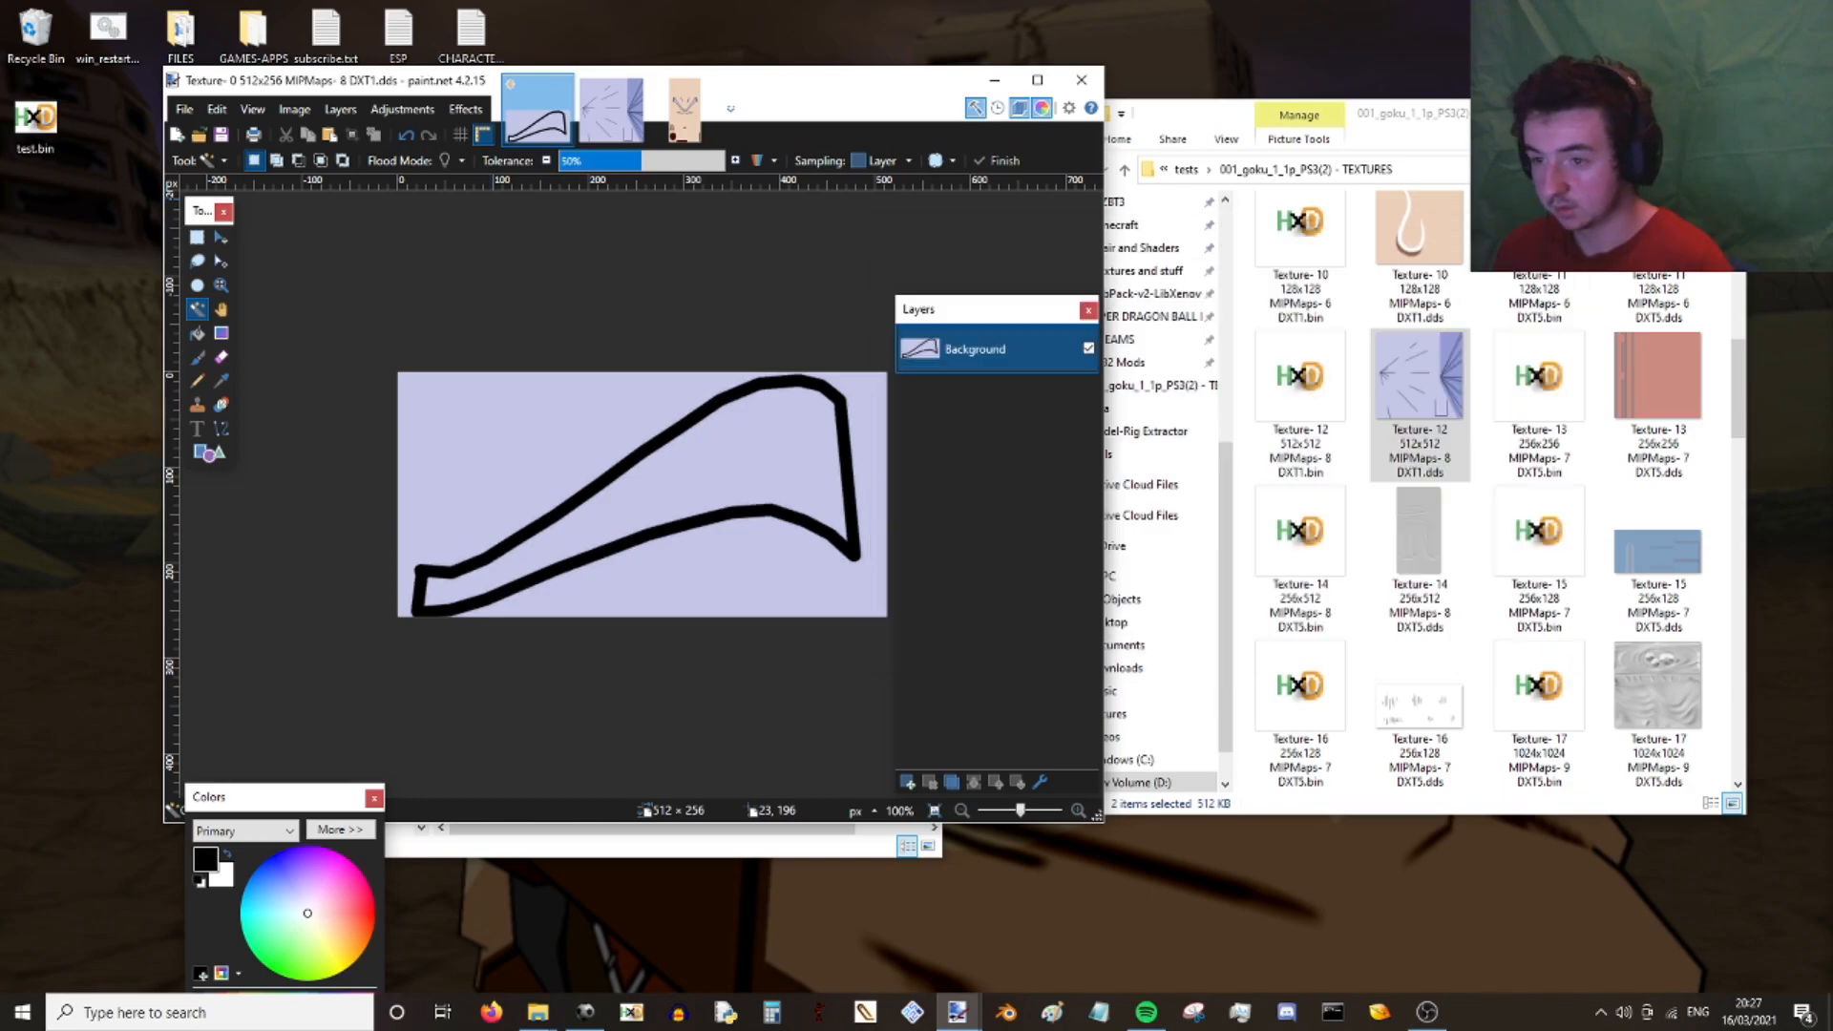
# - Open Texture- 20 512x256 MIPMaps- 8 DXT5.dds from the TEXTURES folder in paint.net and shift its hue to -180
pyautogui.moveTo(1734, 357)
pyautogui.mouseDown()
pyautogui.moveTo(1738, 530)
pyautogui.moveTo(1737, 468)
pyautogui.mouseUp()
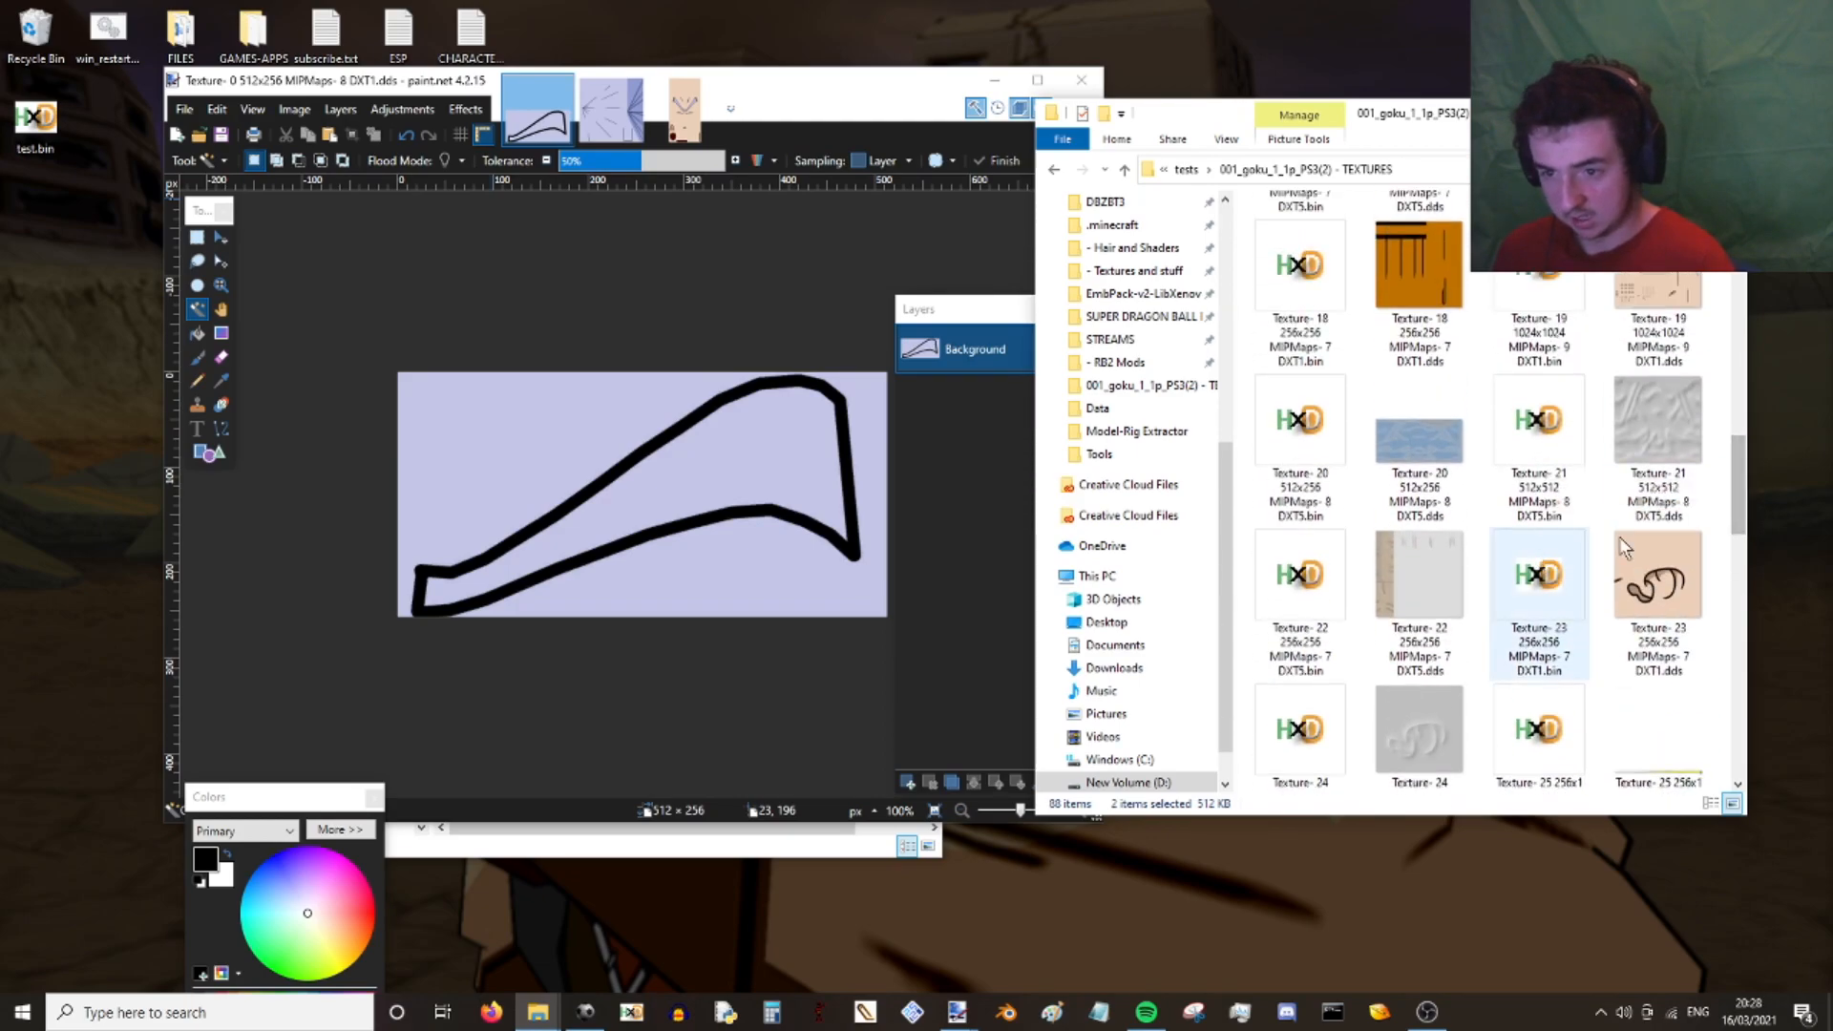
pyautogui.moveTo(1445, 449); pyautogui.dragTo(741, 352)
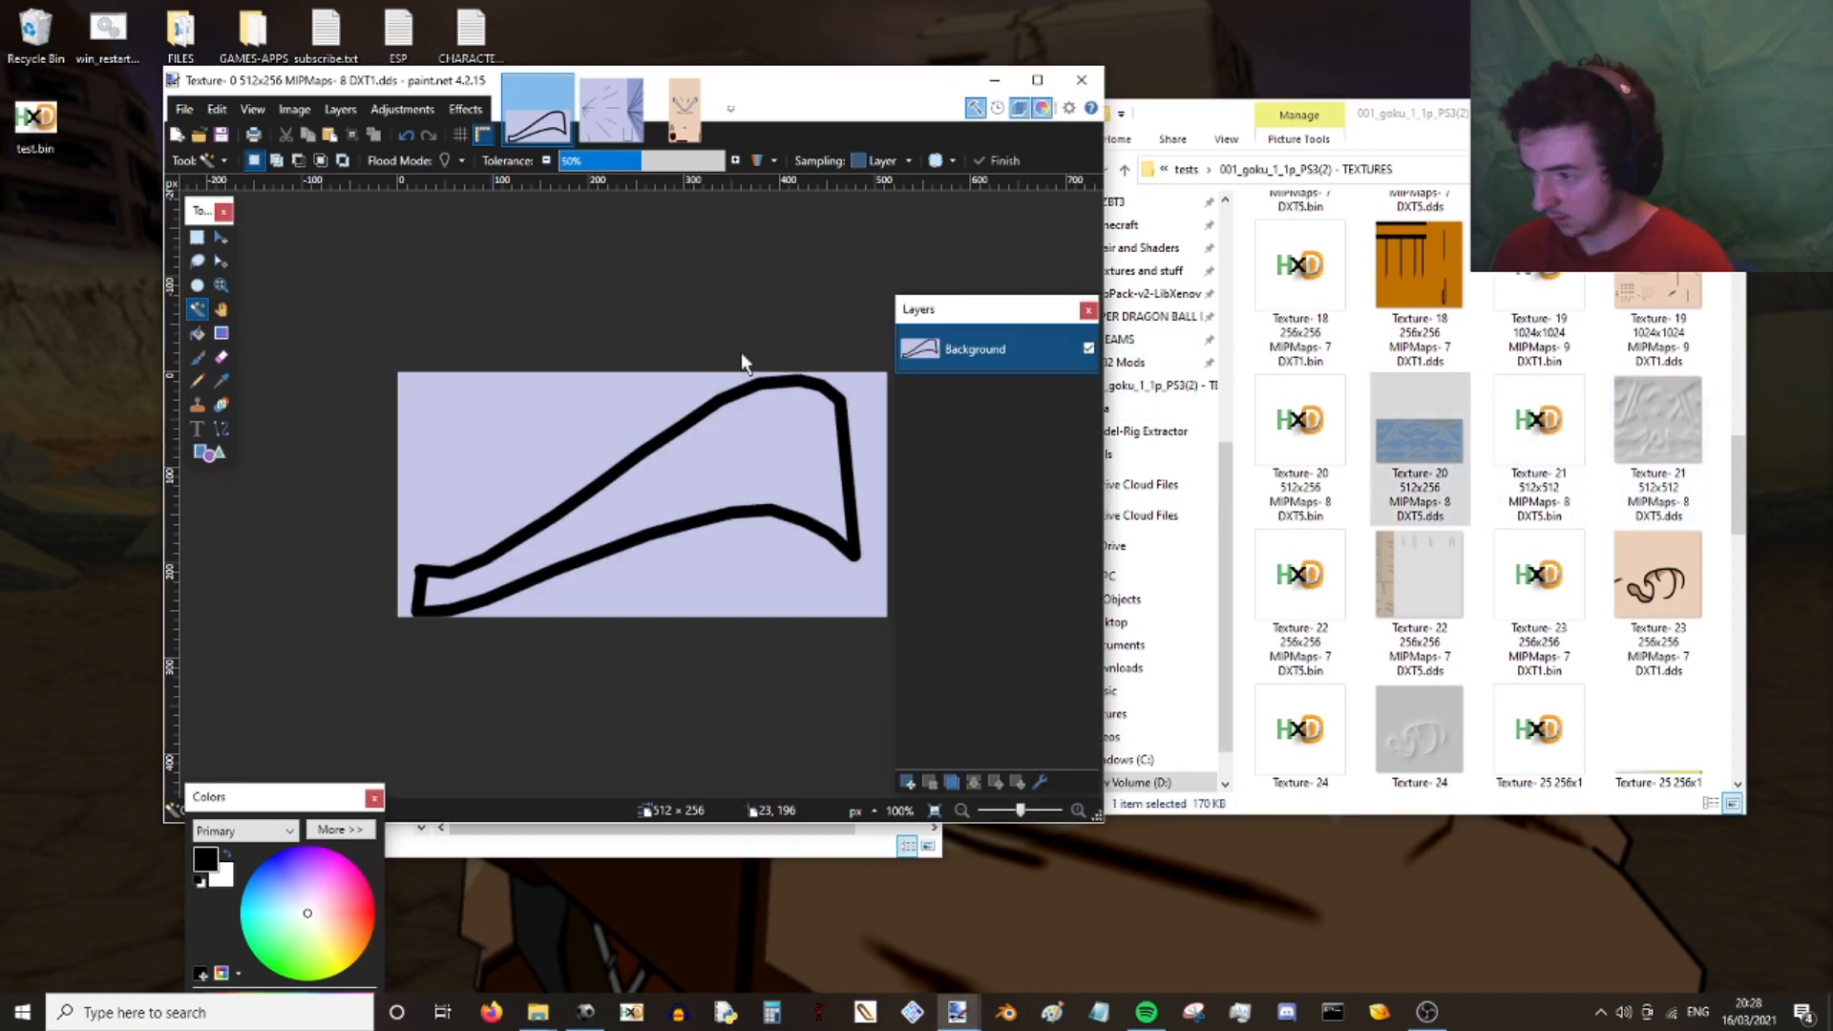
pyautogui.click(654, 470)
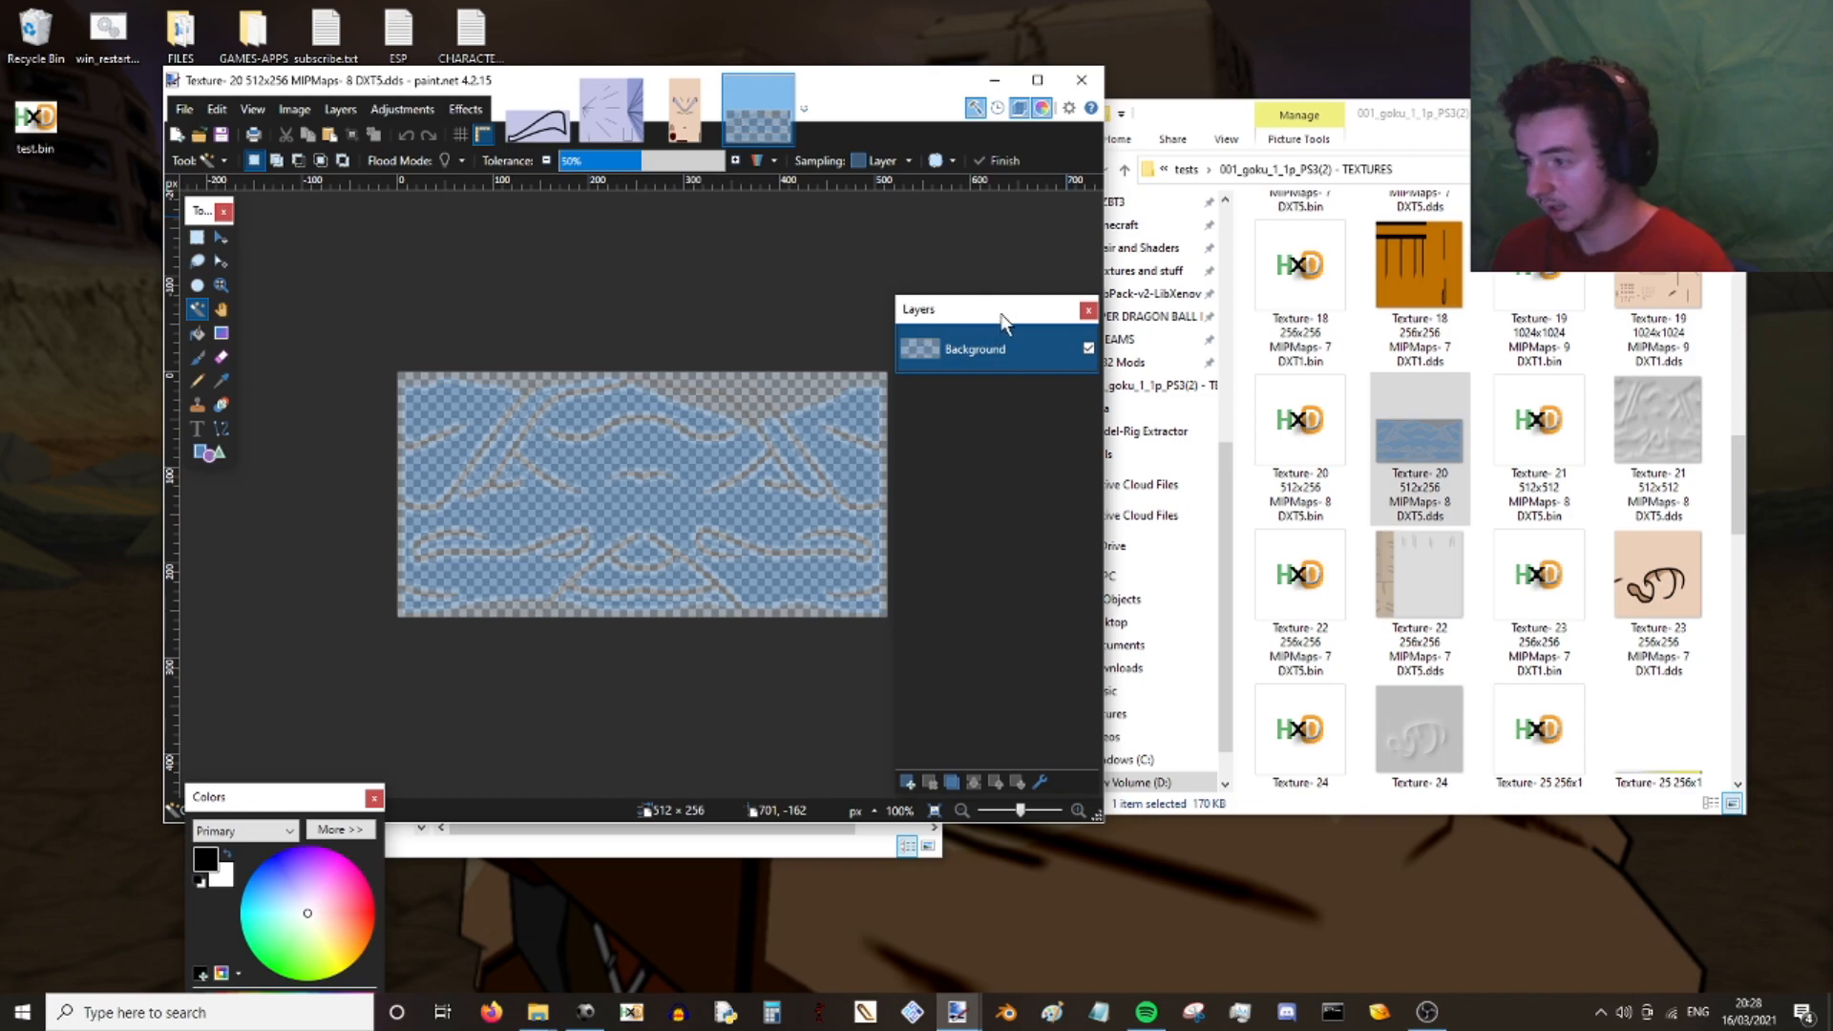
pyautogui.moveTo(988, 318); pyautogui.dragTo(1007, 319)
pyautogui.click(376, 107)
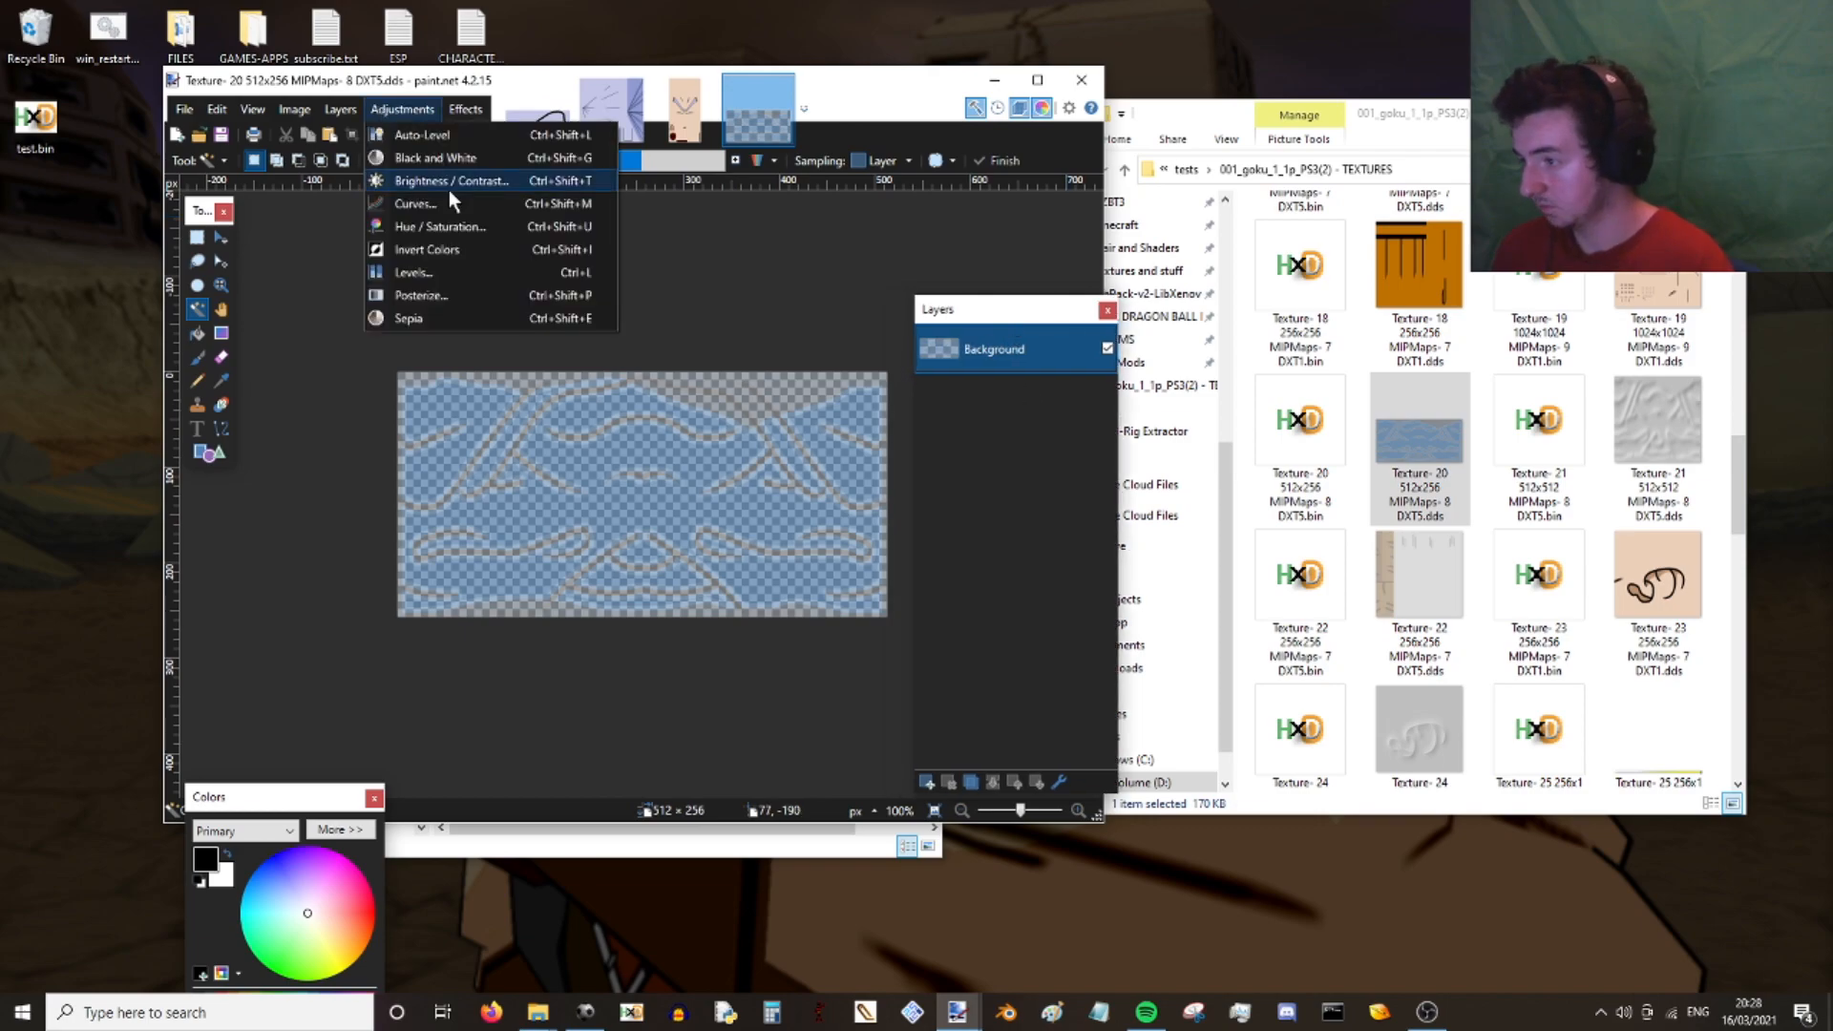
pyautogui.click(450, 216)
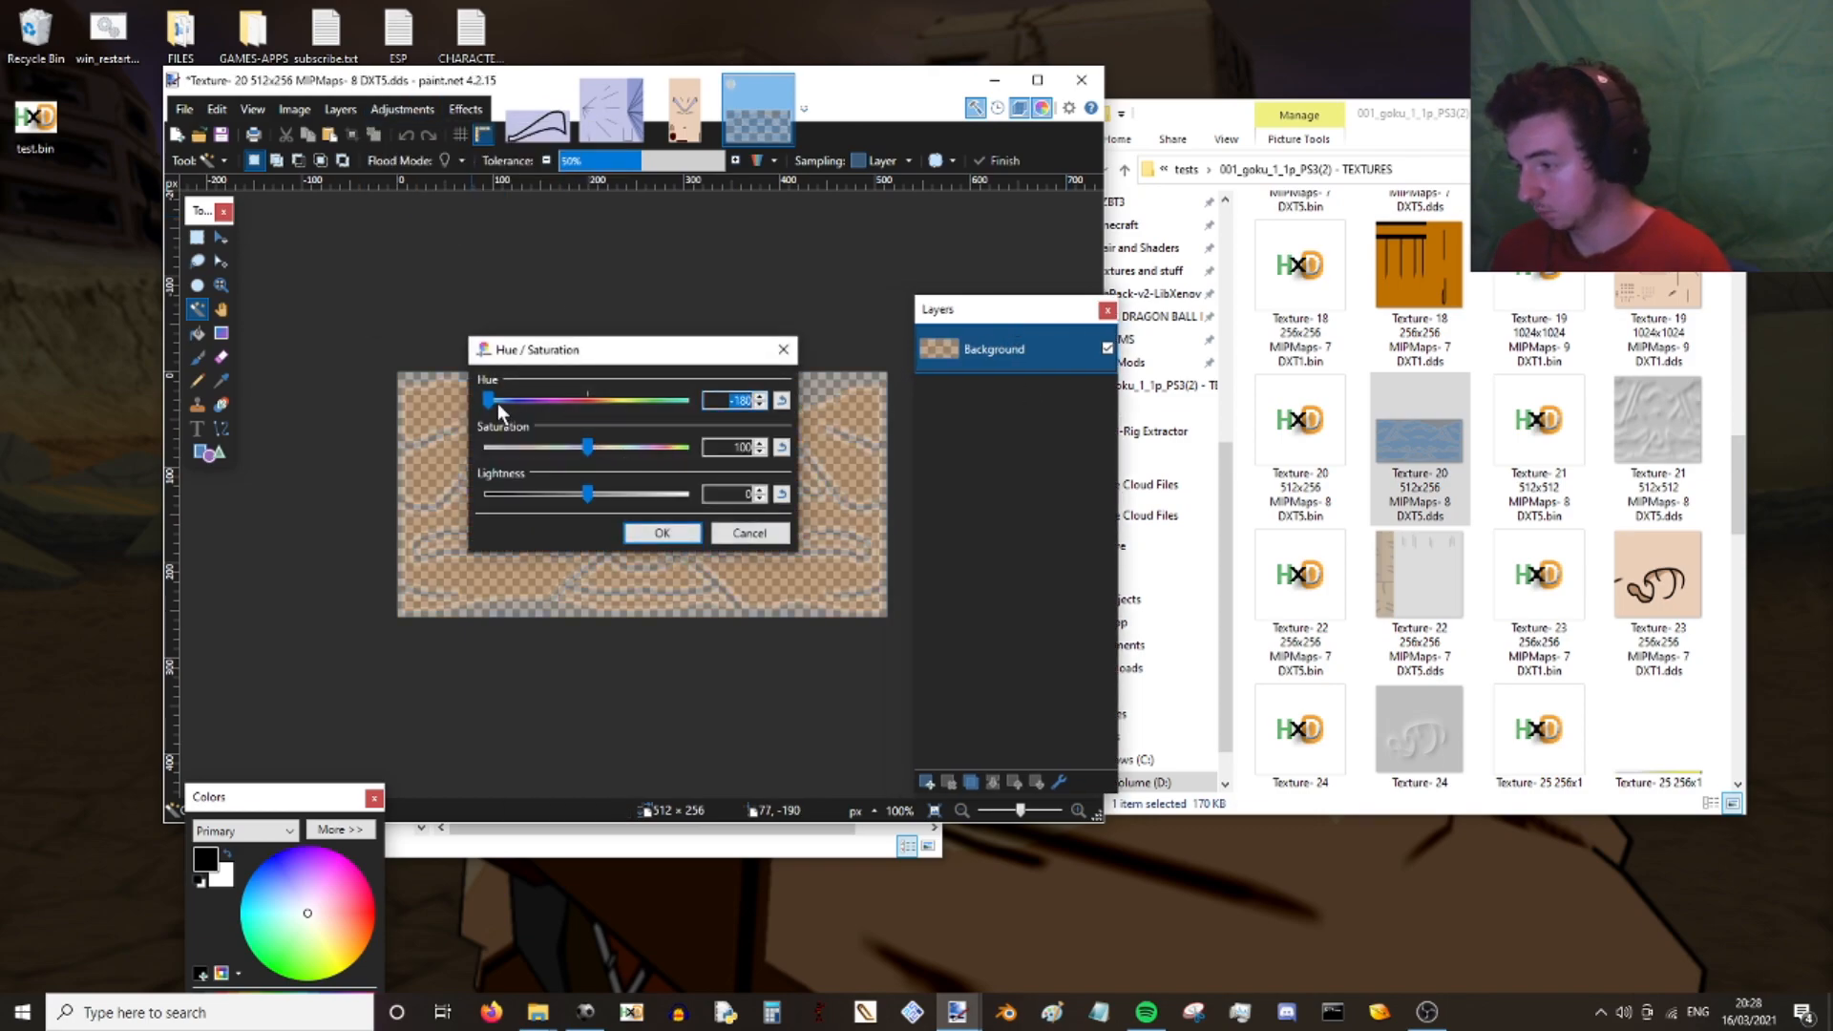
pyautogui.click(662, 533)
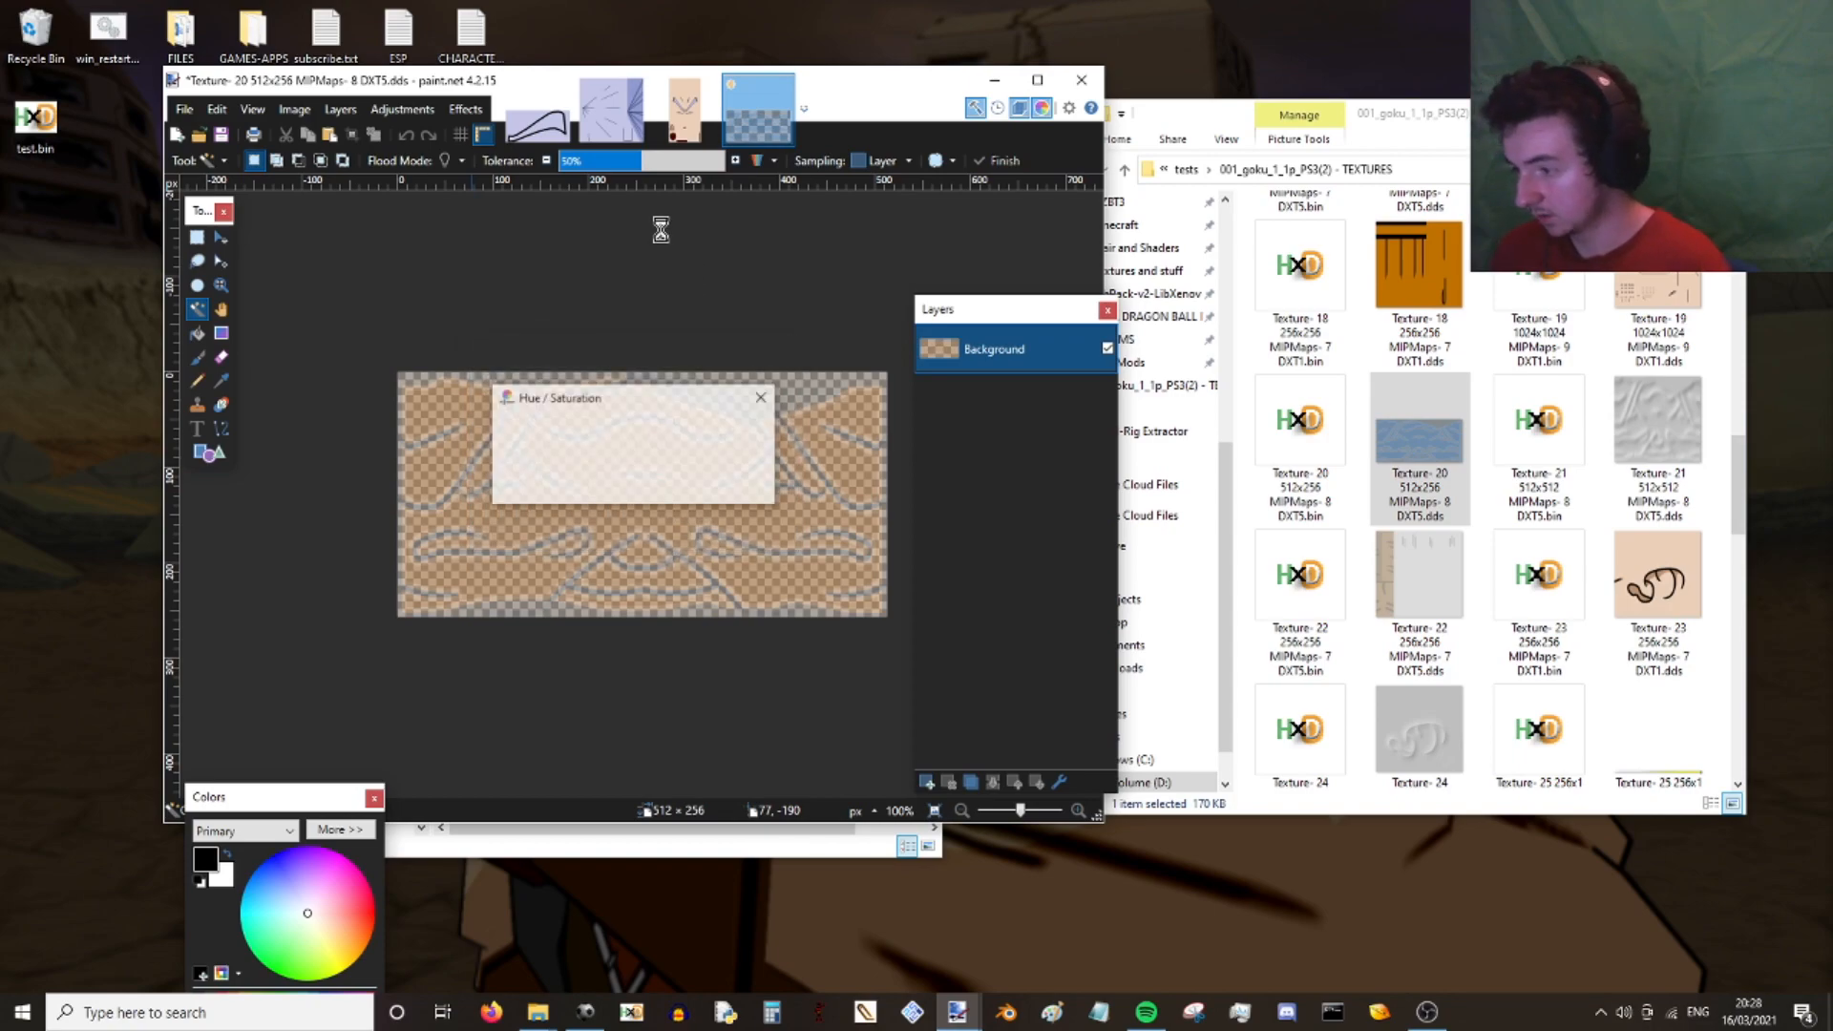
# - Save Texture- 20 over its existing .dds file as BC3 (Linear, DXT5) with Generate Mip Maps enabled
pyautogui.click(186, 111)
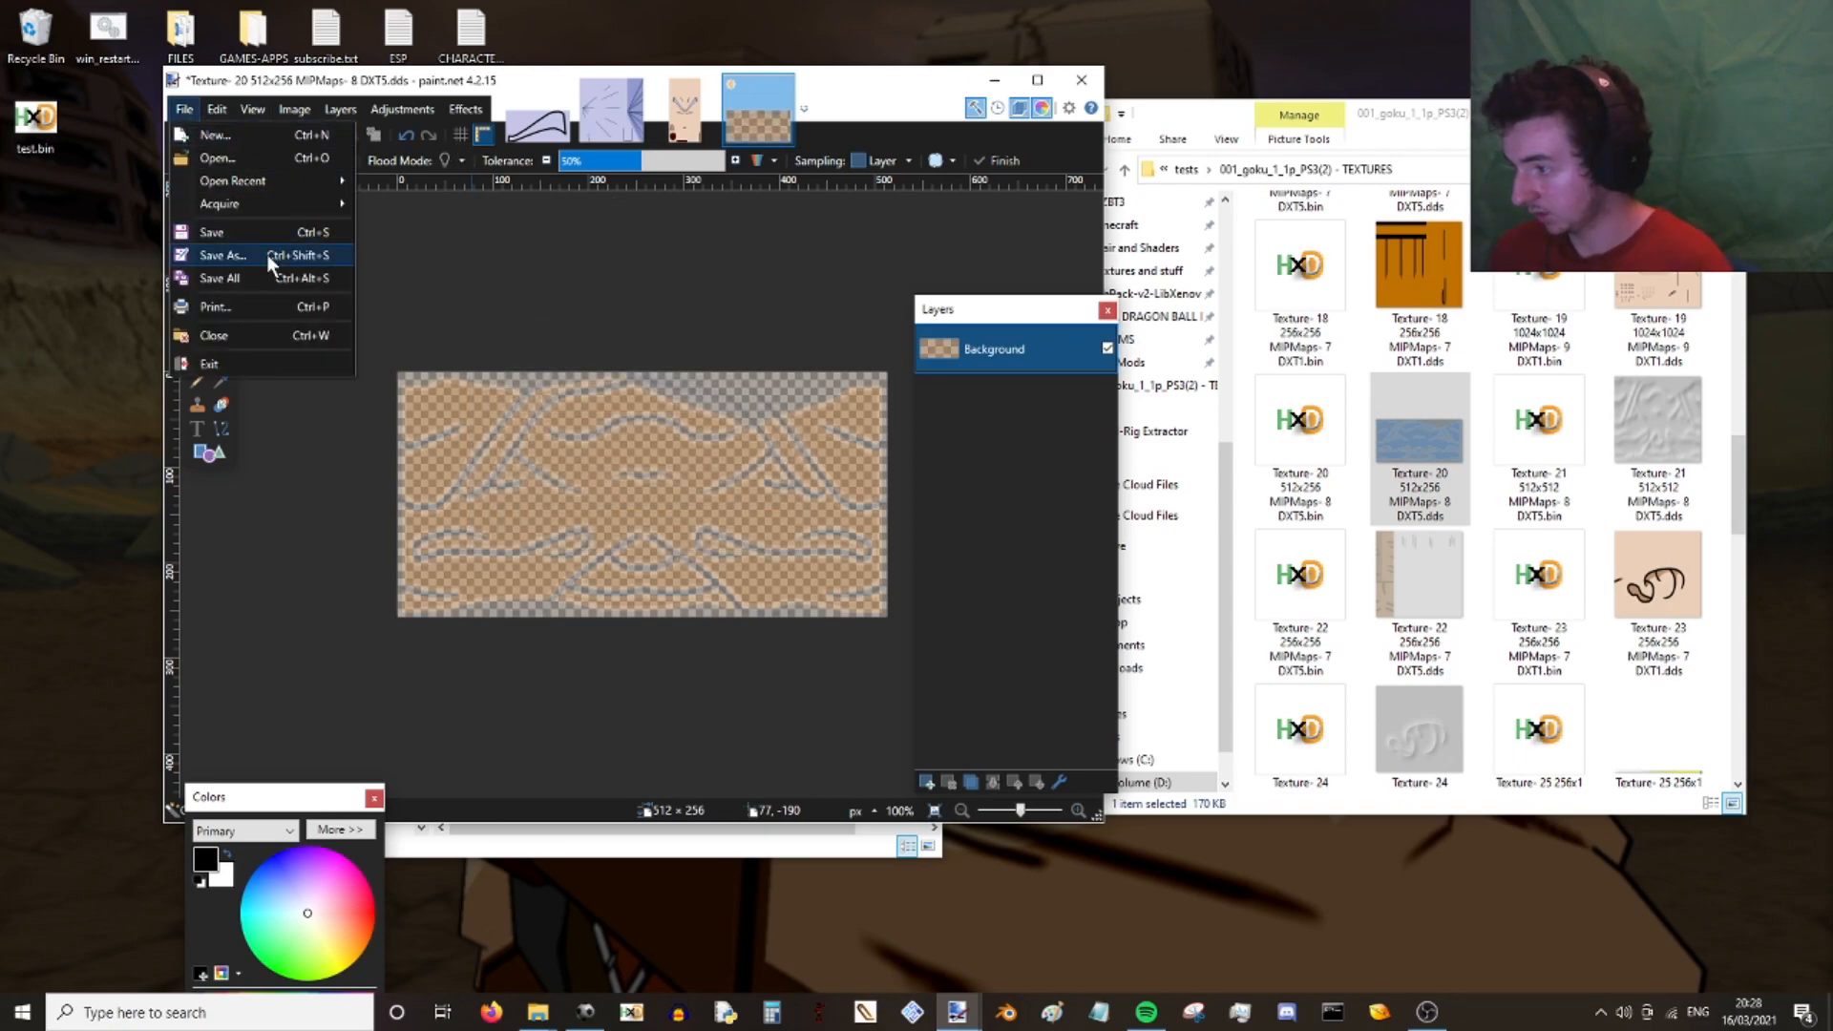
pyautogui.click(267, 254)
pyautogui.click(754, 681)
pyautogui.click(945, 502)
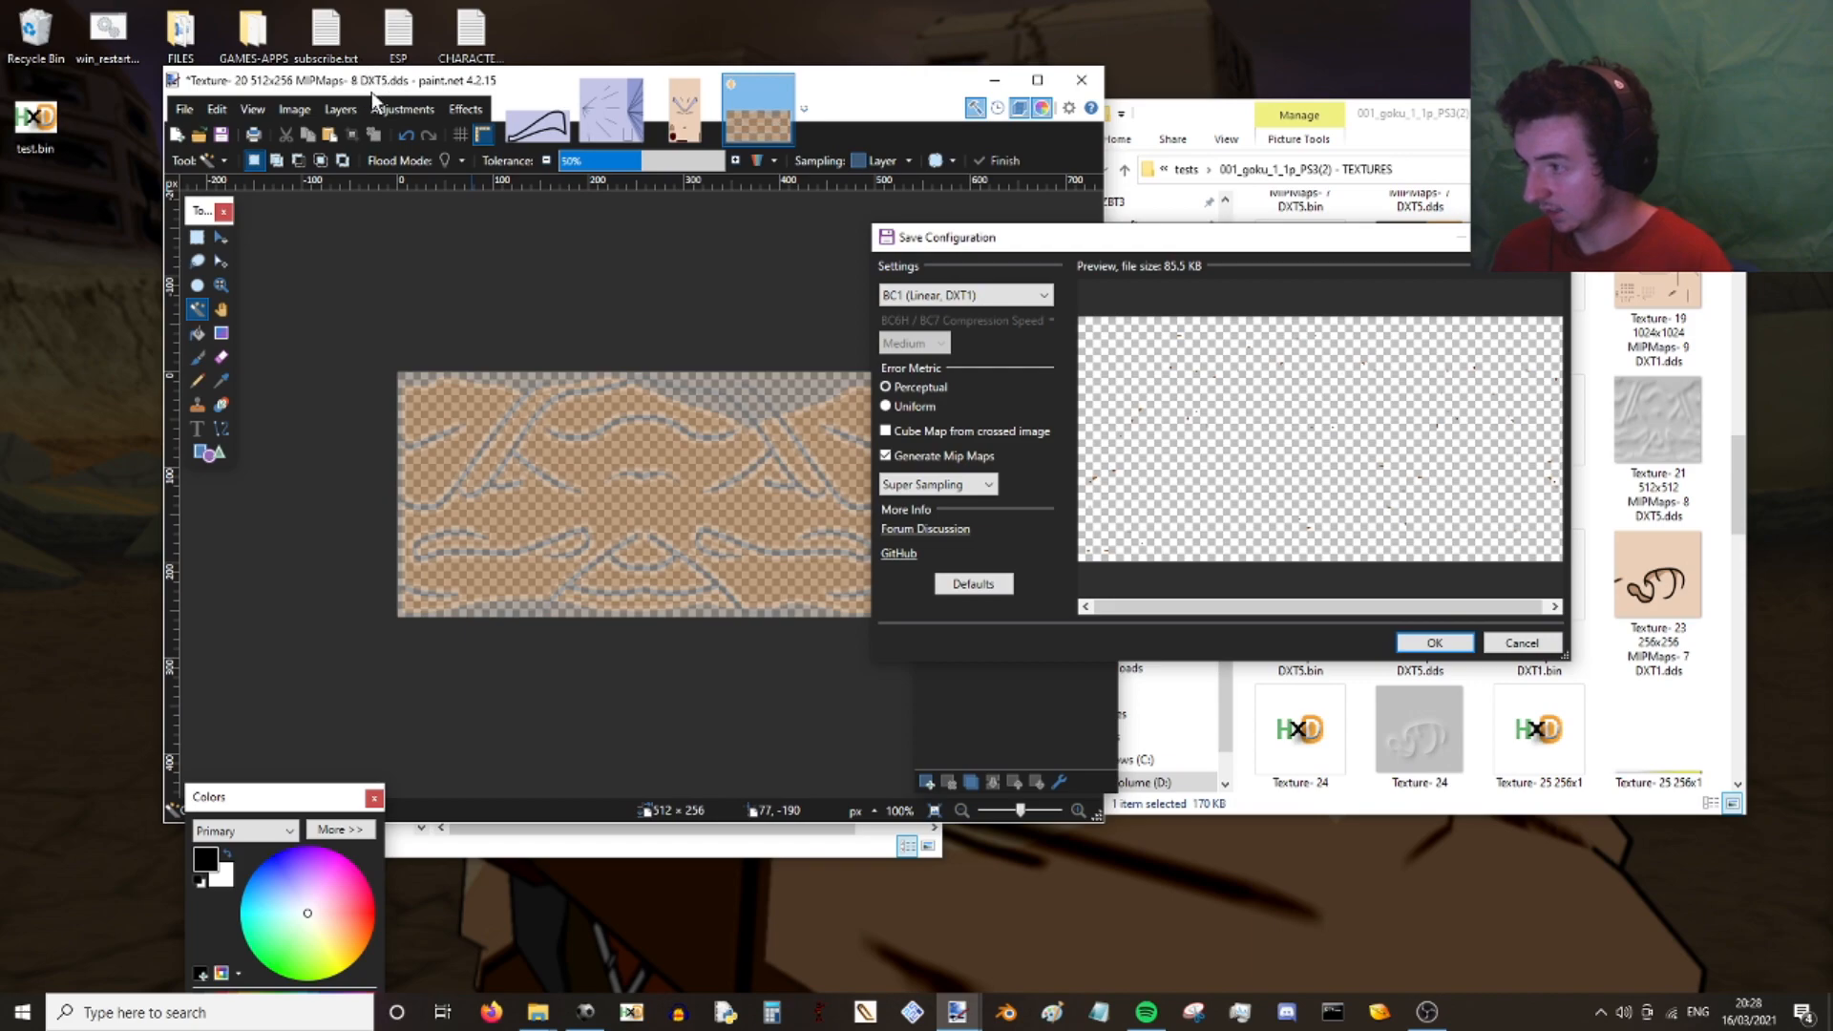
pyautogui.click(993, 294)
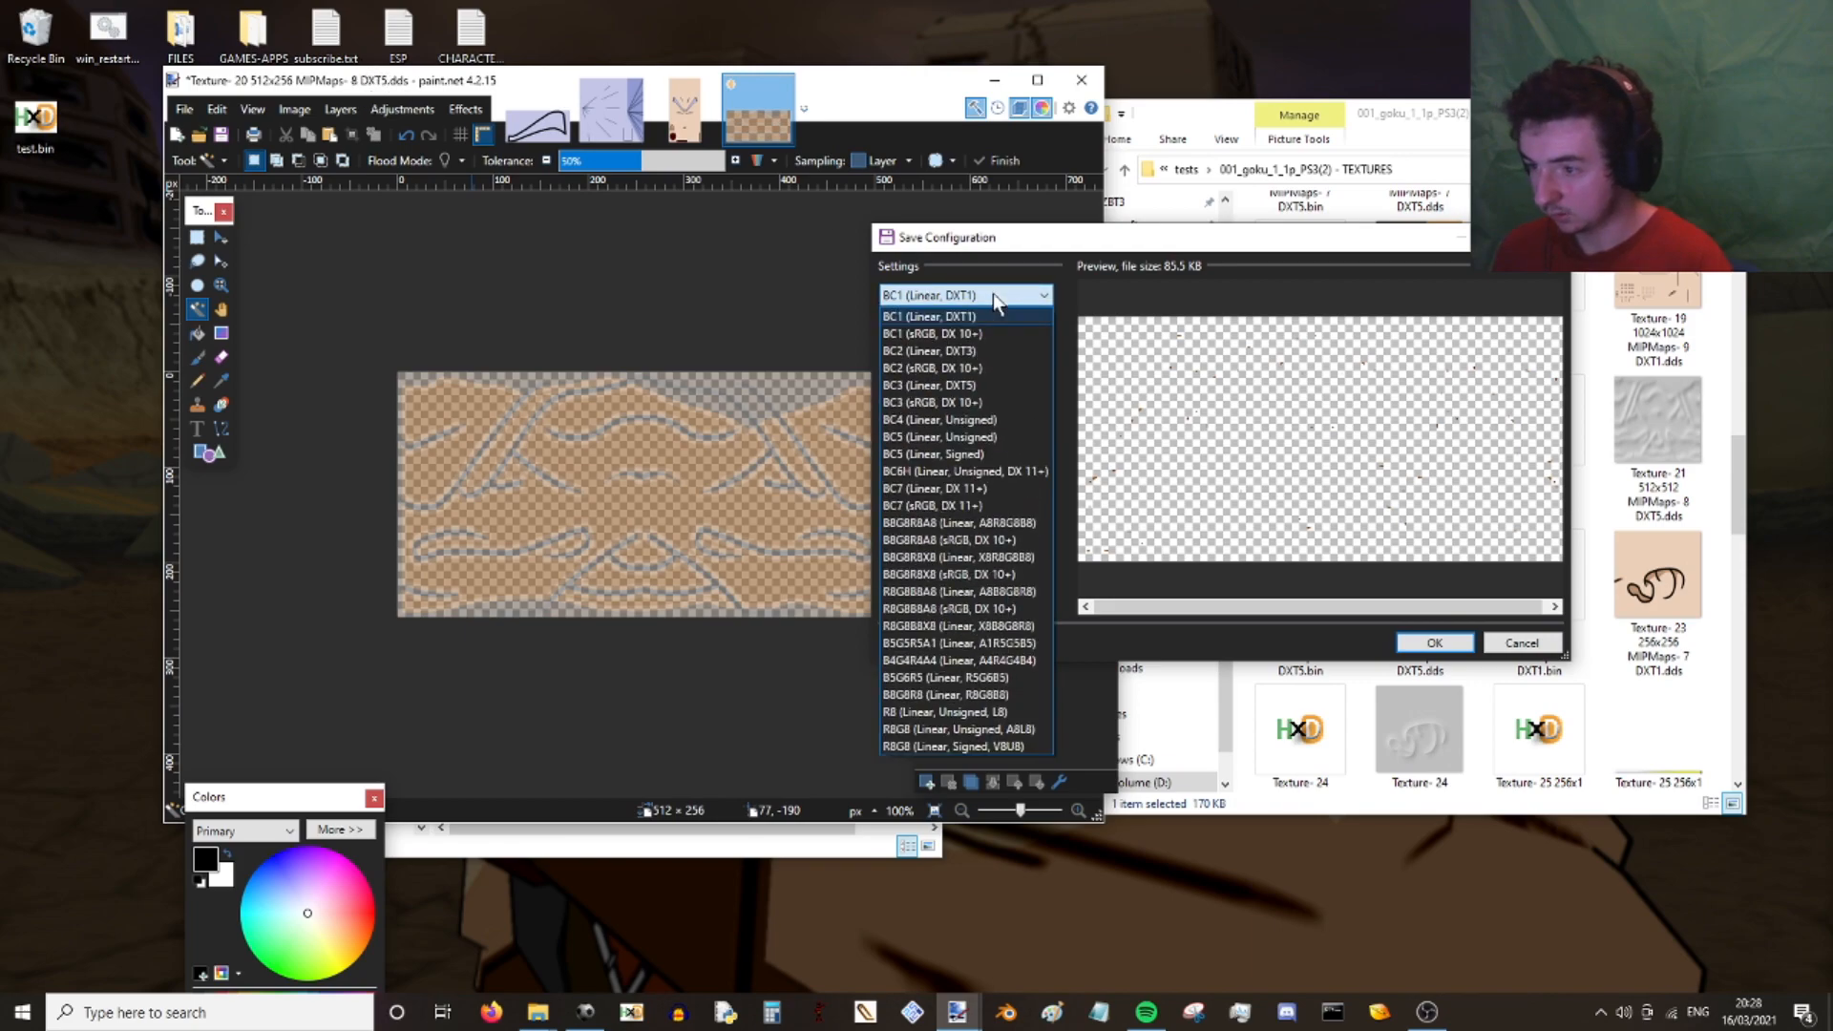
pyautogui.click(964, 385)
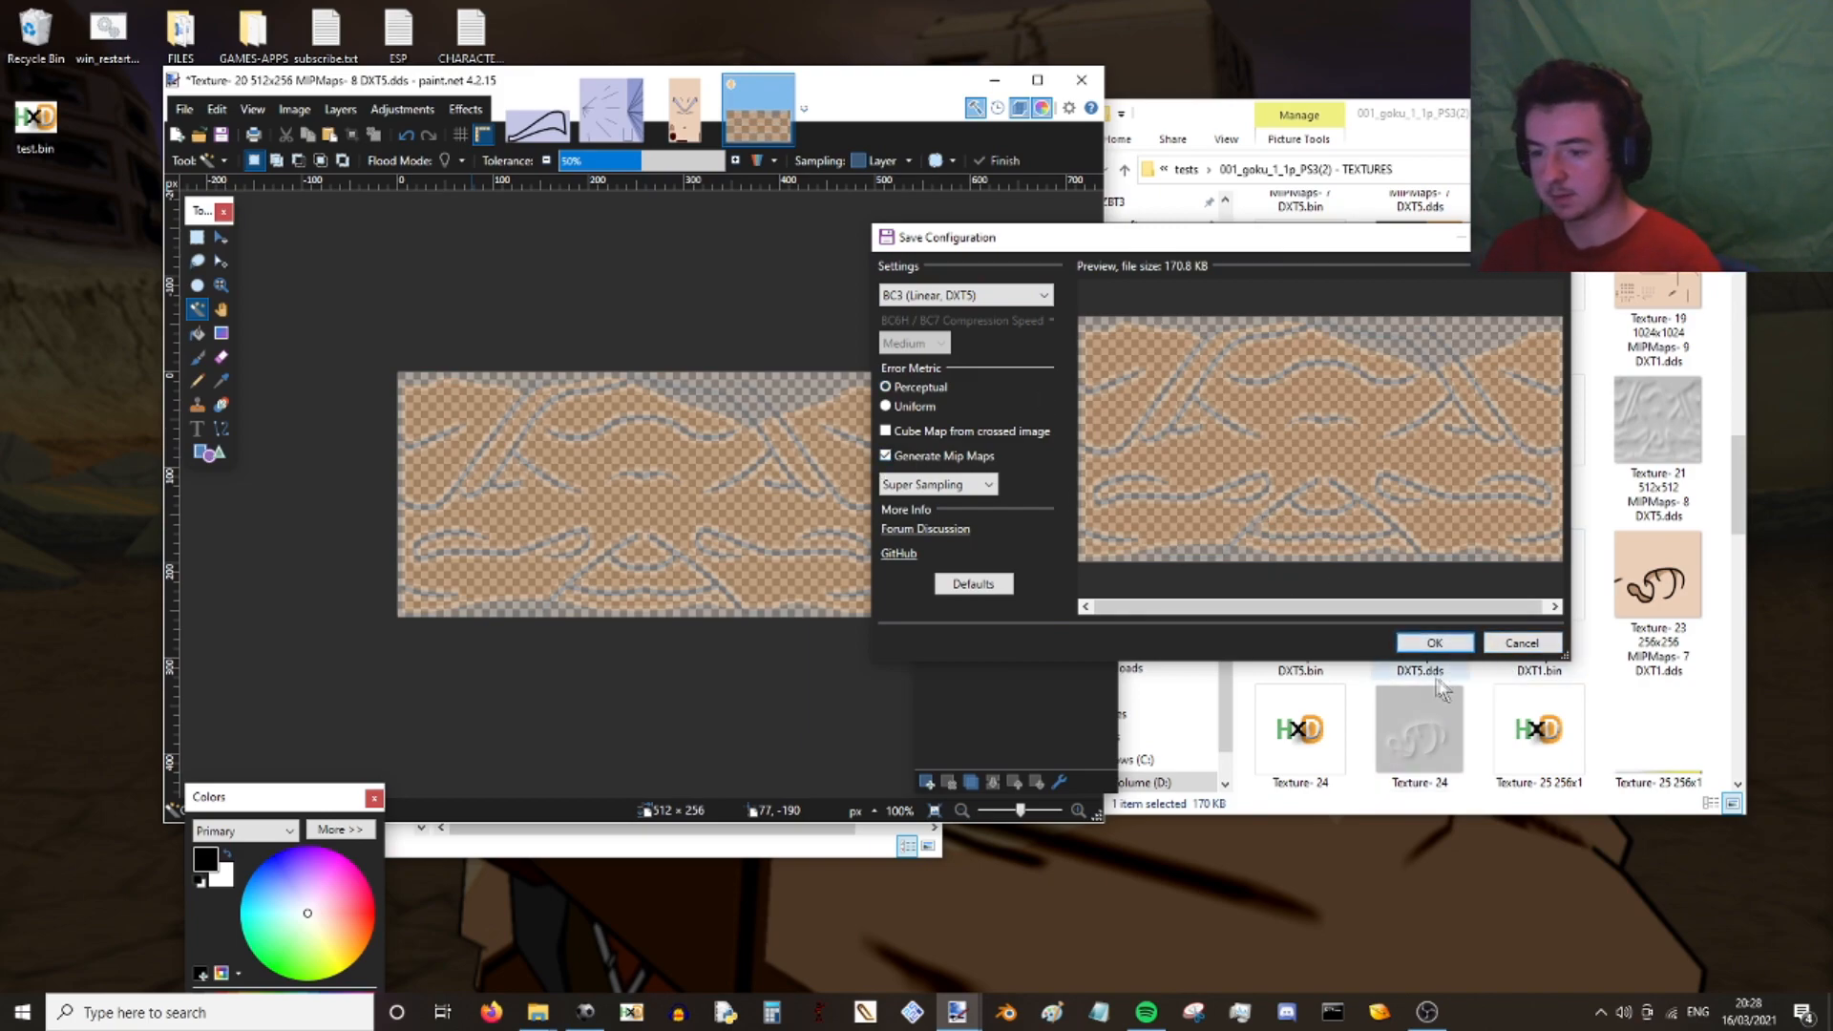
pyautogui.click(1433, 643)
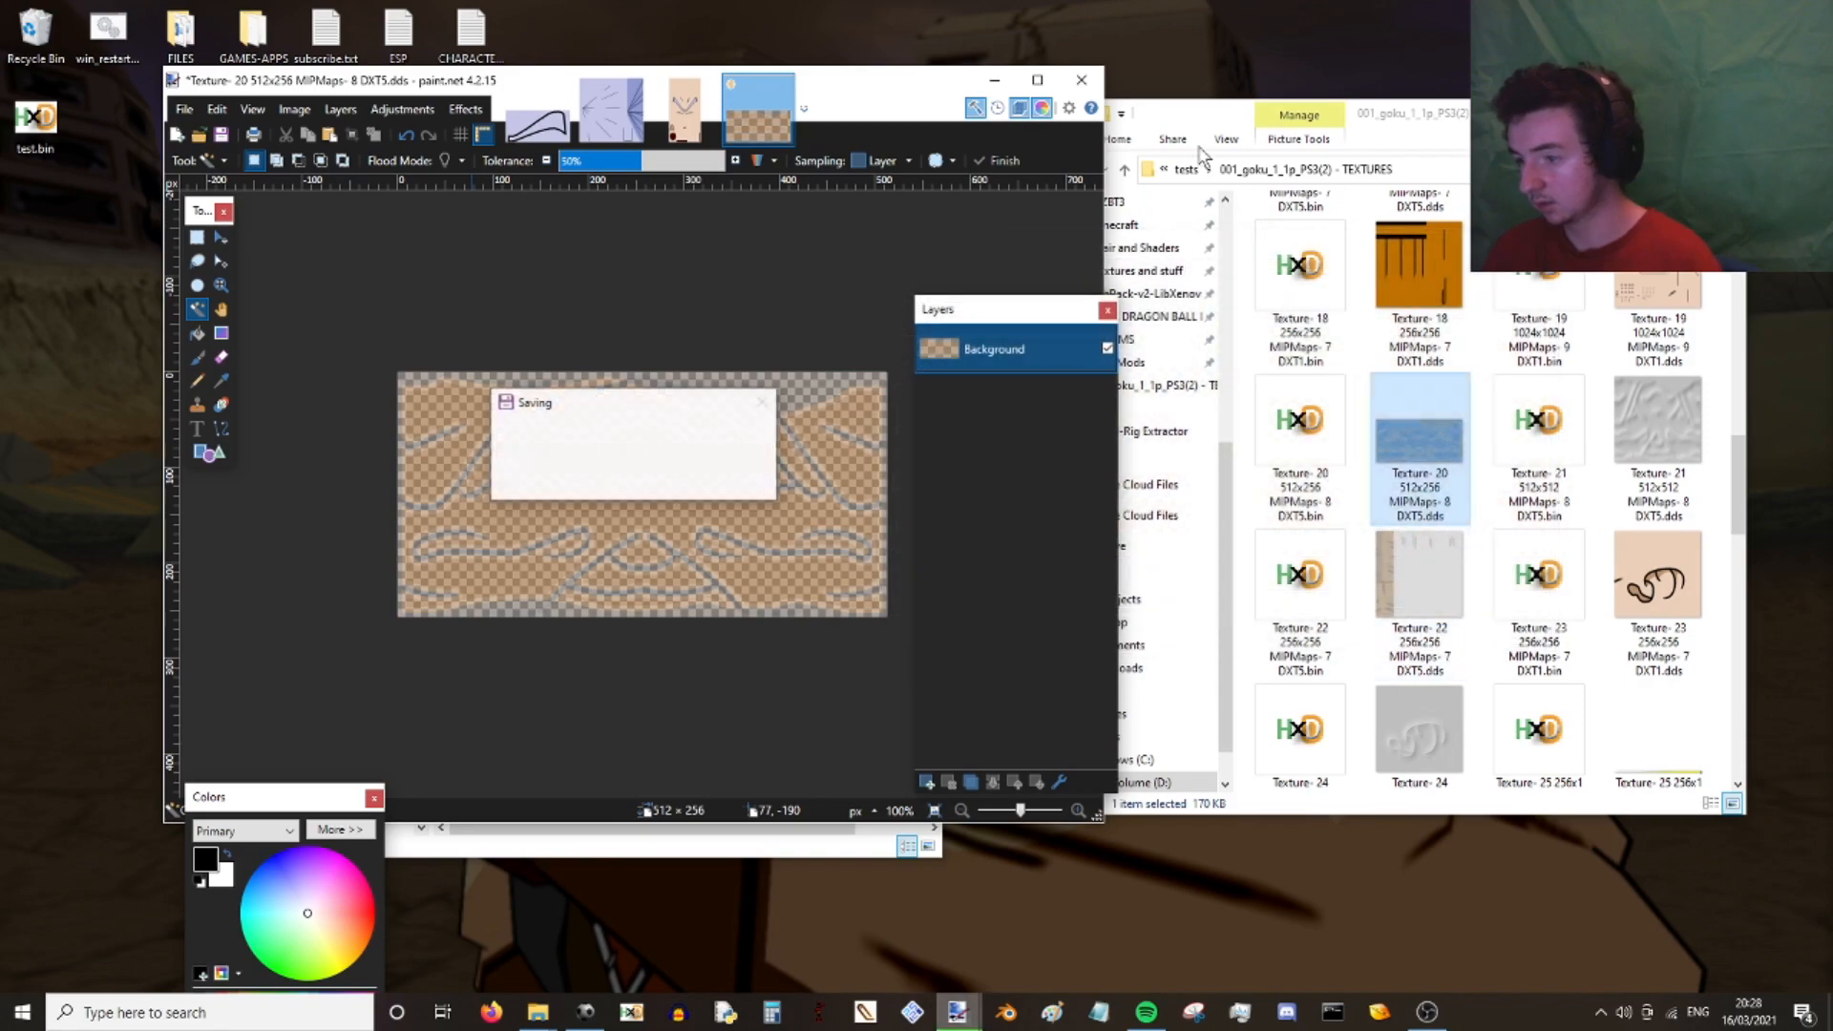
# - Close paint.net, open NVIDIA Texture Tools Exporter and arrange its window beside the TEXTURES folder
pyautogui.click(1081, 84)
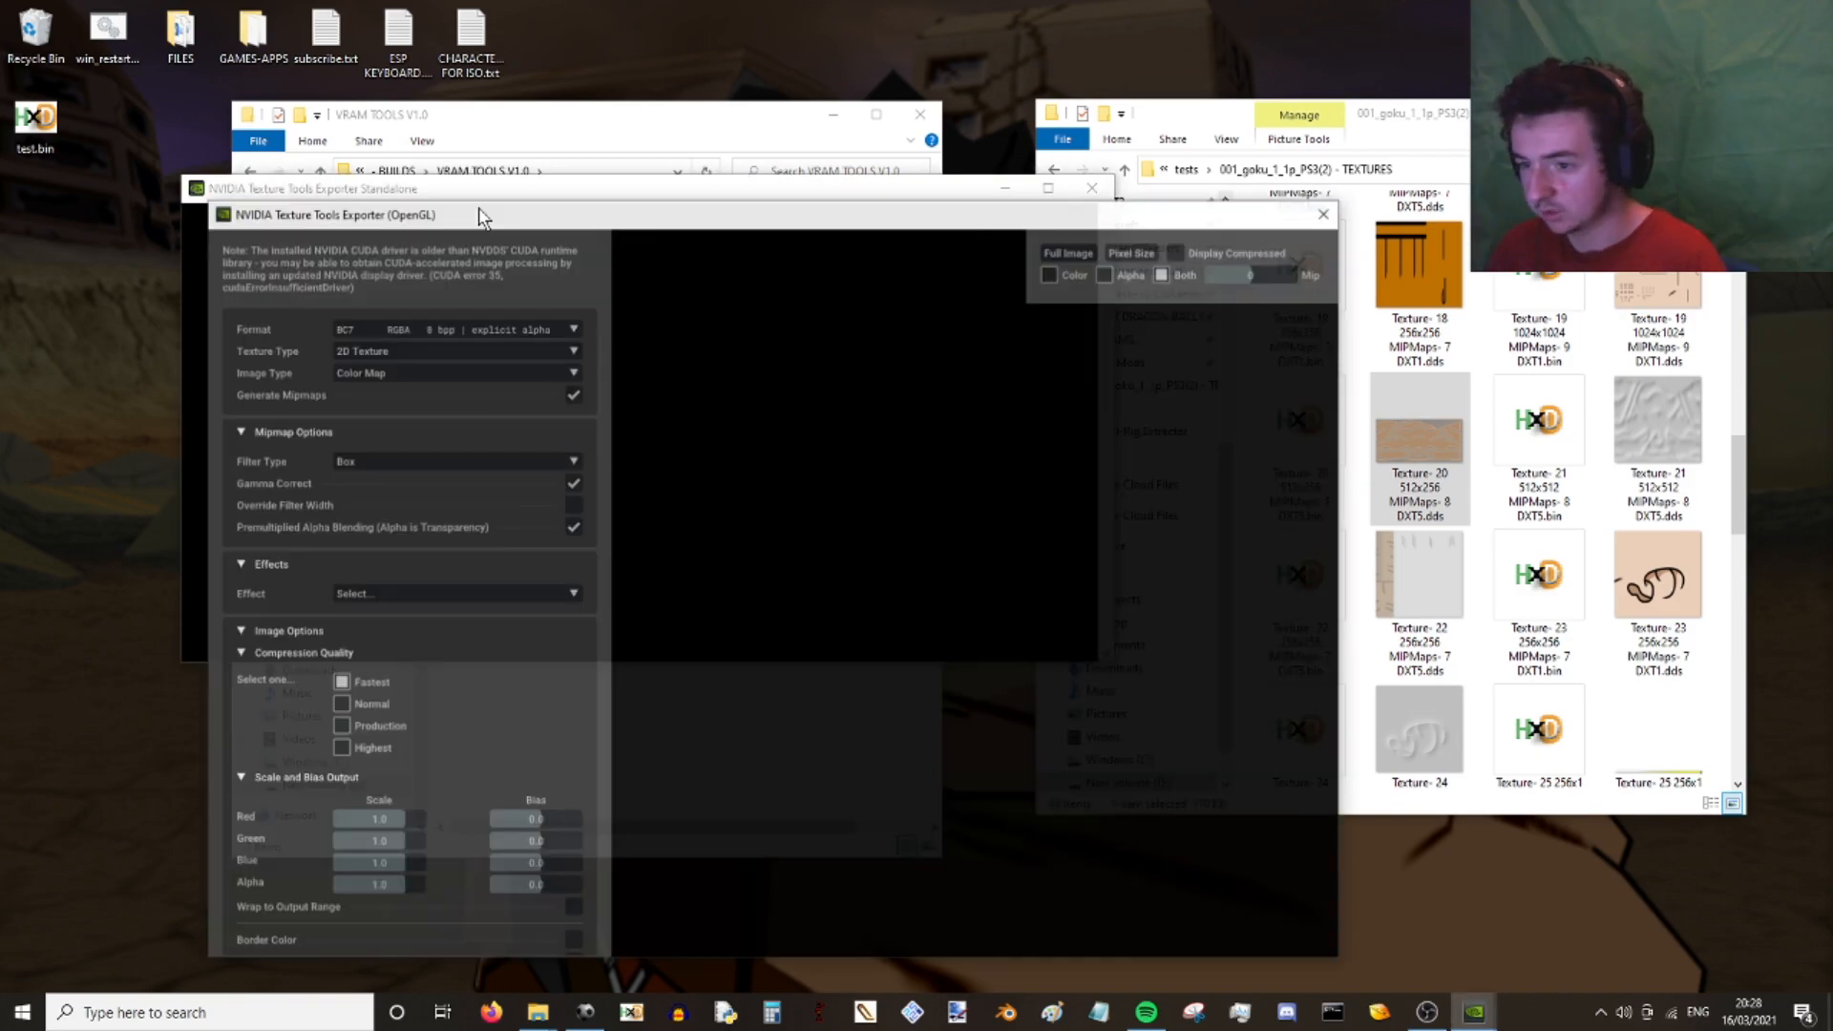
pyautogui.moveTo(510, 217); pyautogui.dragTo(353, 153)
pyautogui.click(1448, 147)
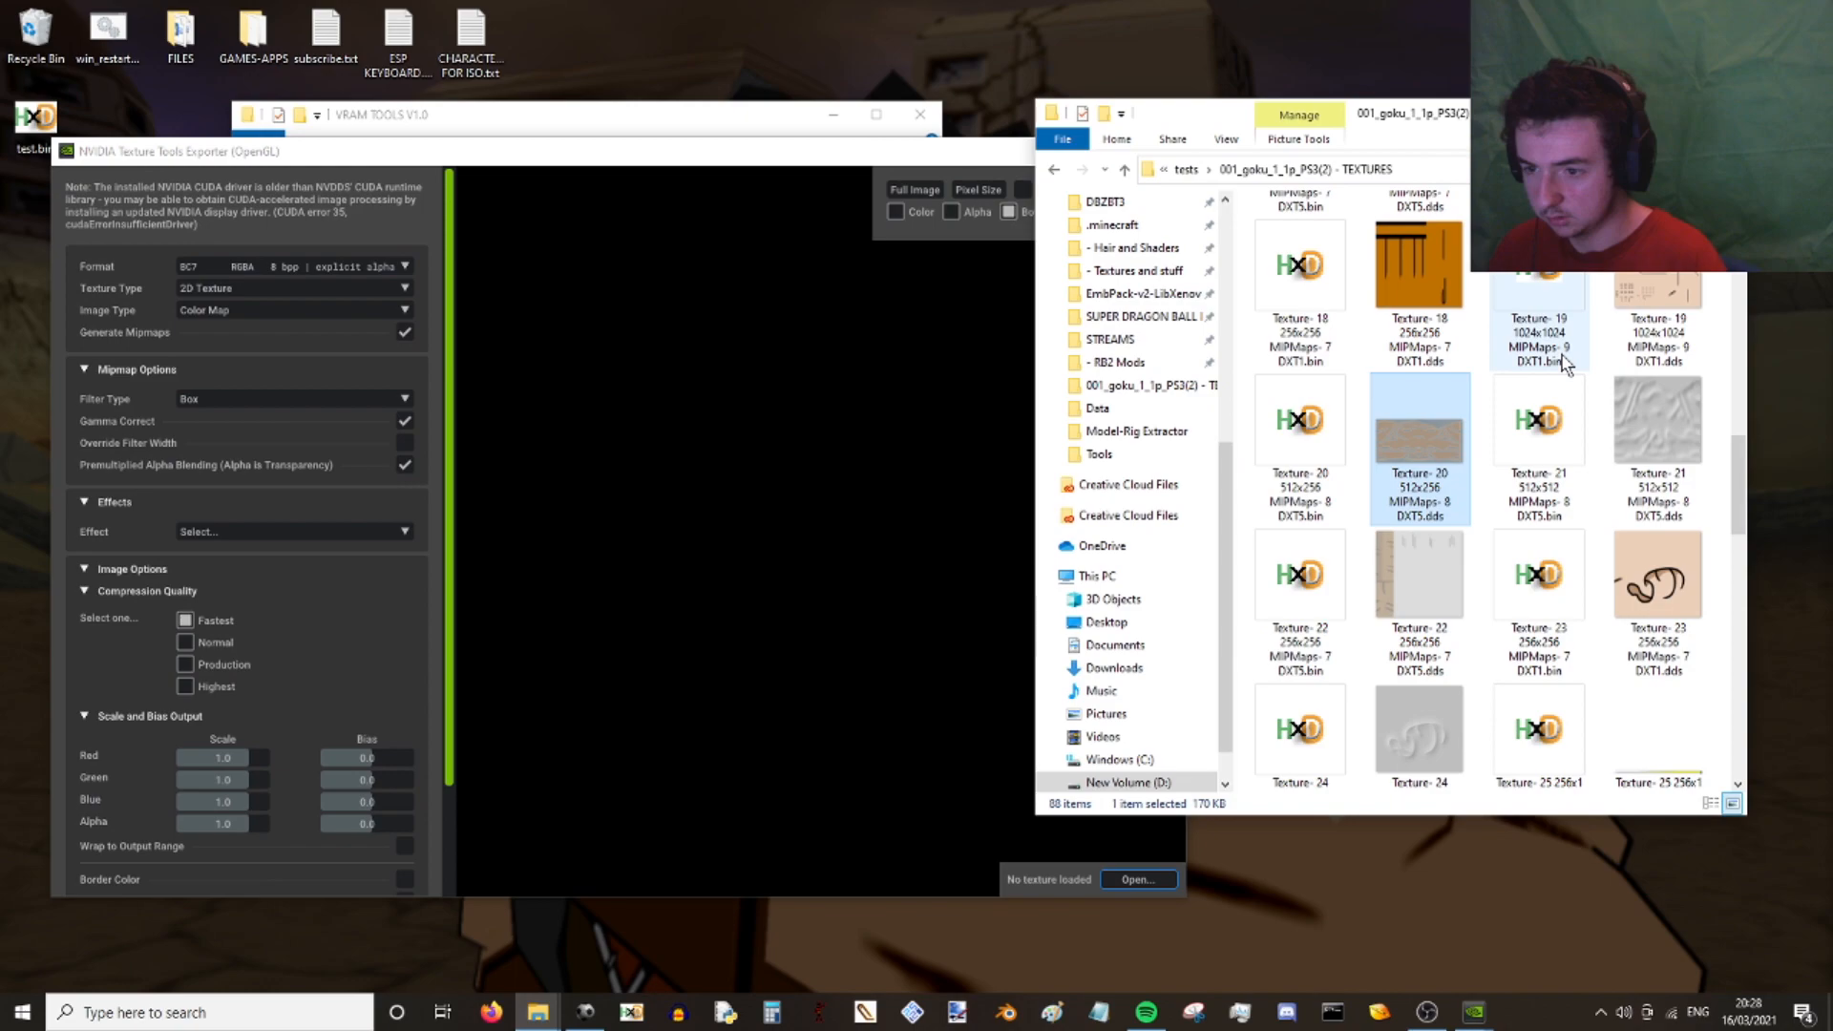
# - Refresh the TEXTURES folder to update the thumbnails of the recoloured textures
pyautogui.scroll(10, 1564, 365)
pyautogui.moveTo(1419, 250)
pyautogui.mouseDown()
pyautogui.moveTo(983, 454)
pyautogui.moveTo(1299, 250)
pyautogui.moveTo(1391, 270)
pyautogui.mouseUp()
pyautogui.click(1714, 274)
pyautogui.rightClick(1715, 276)
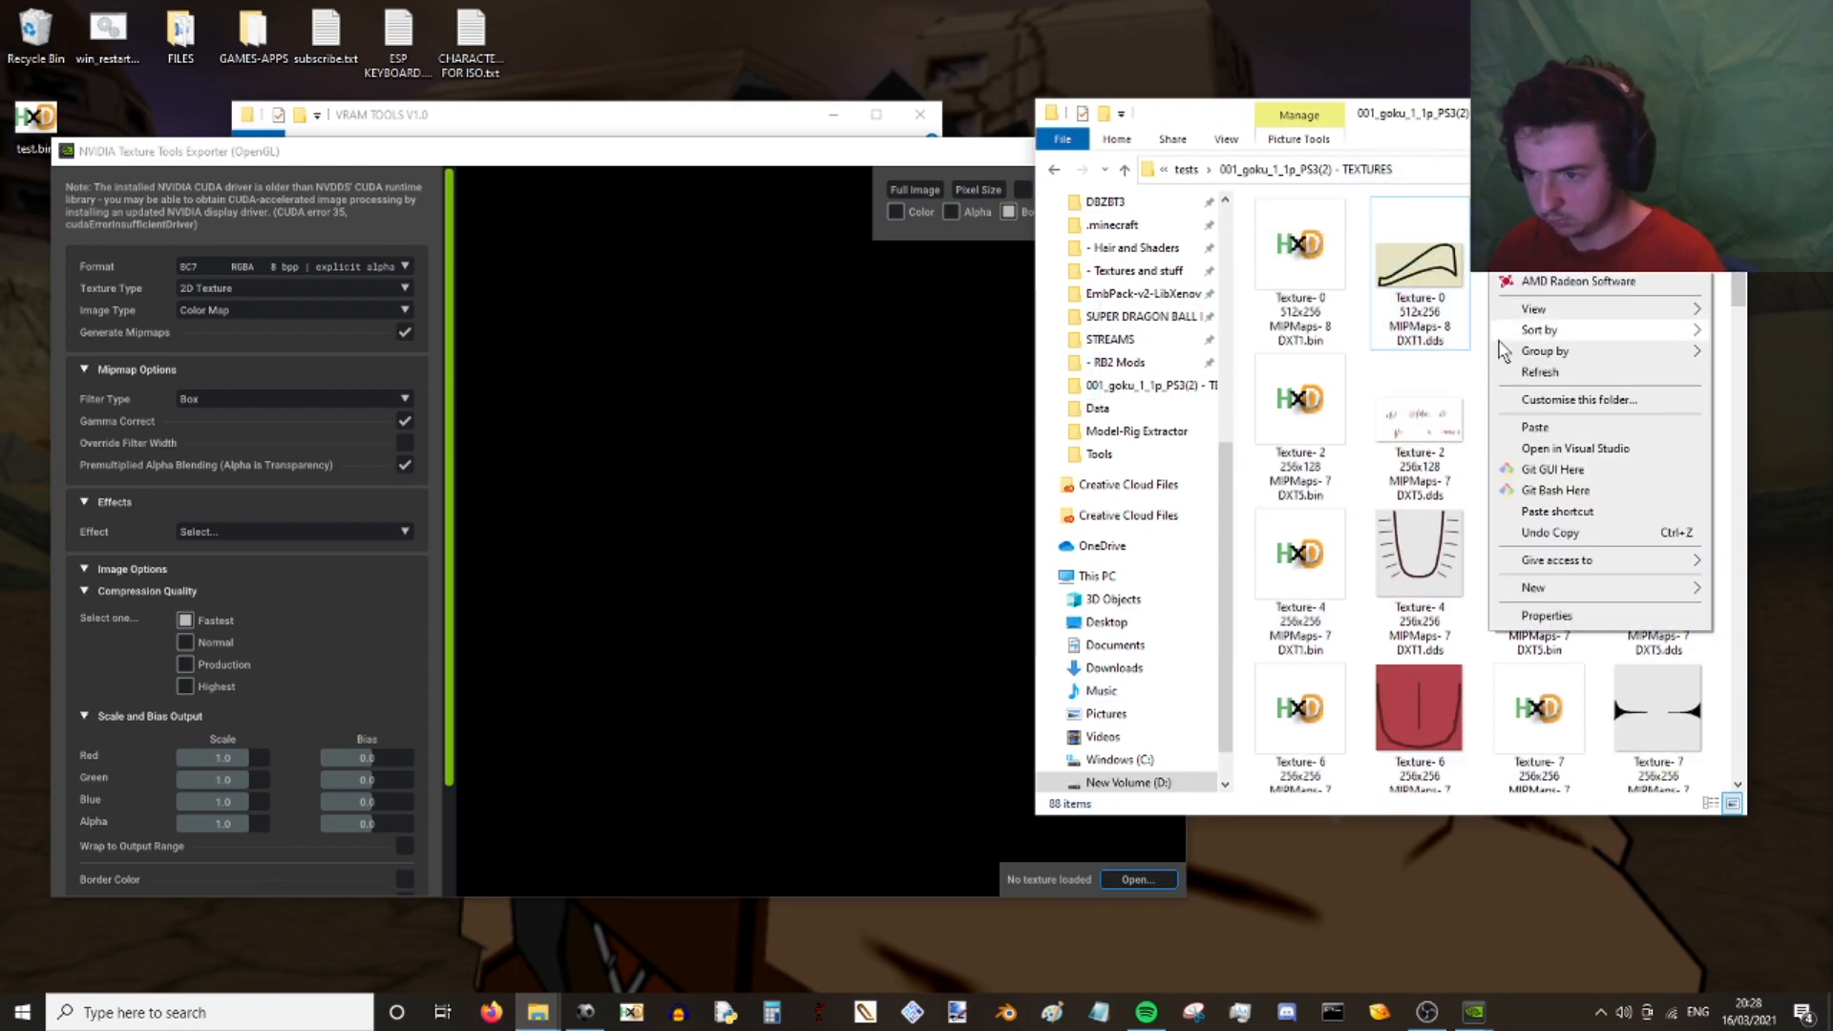
pyautogui.click(1539, 372)
# - Load the Texture- 0 .dds file into NVIDIA Texture Tools Exporter and set its format to BC1a RGBA, 4 bpp, 1 bit alpha
pyautogui.moveTo(1446, 265); pyautogui.dragTo(813, 431)
pyautogui.click(668, 162)
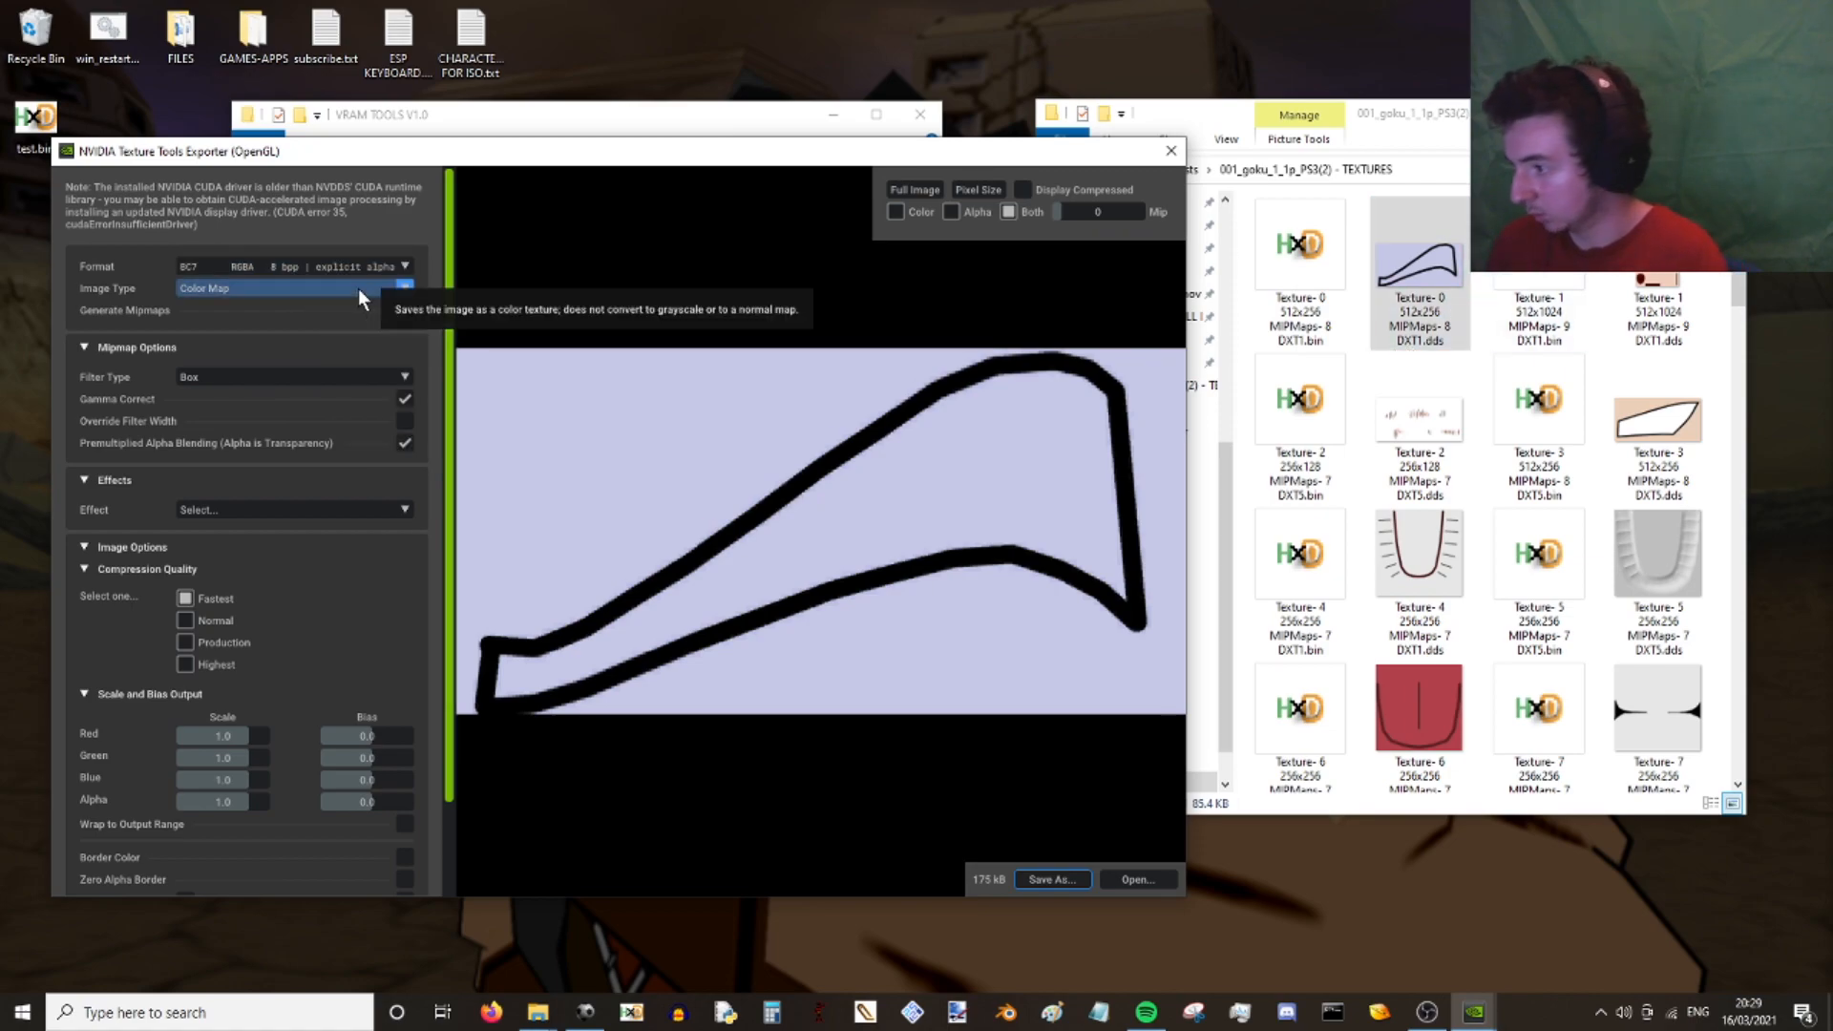
pyautogui.click(403, 265)
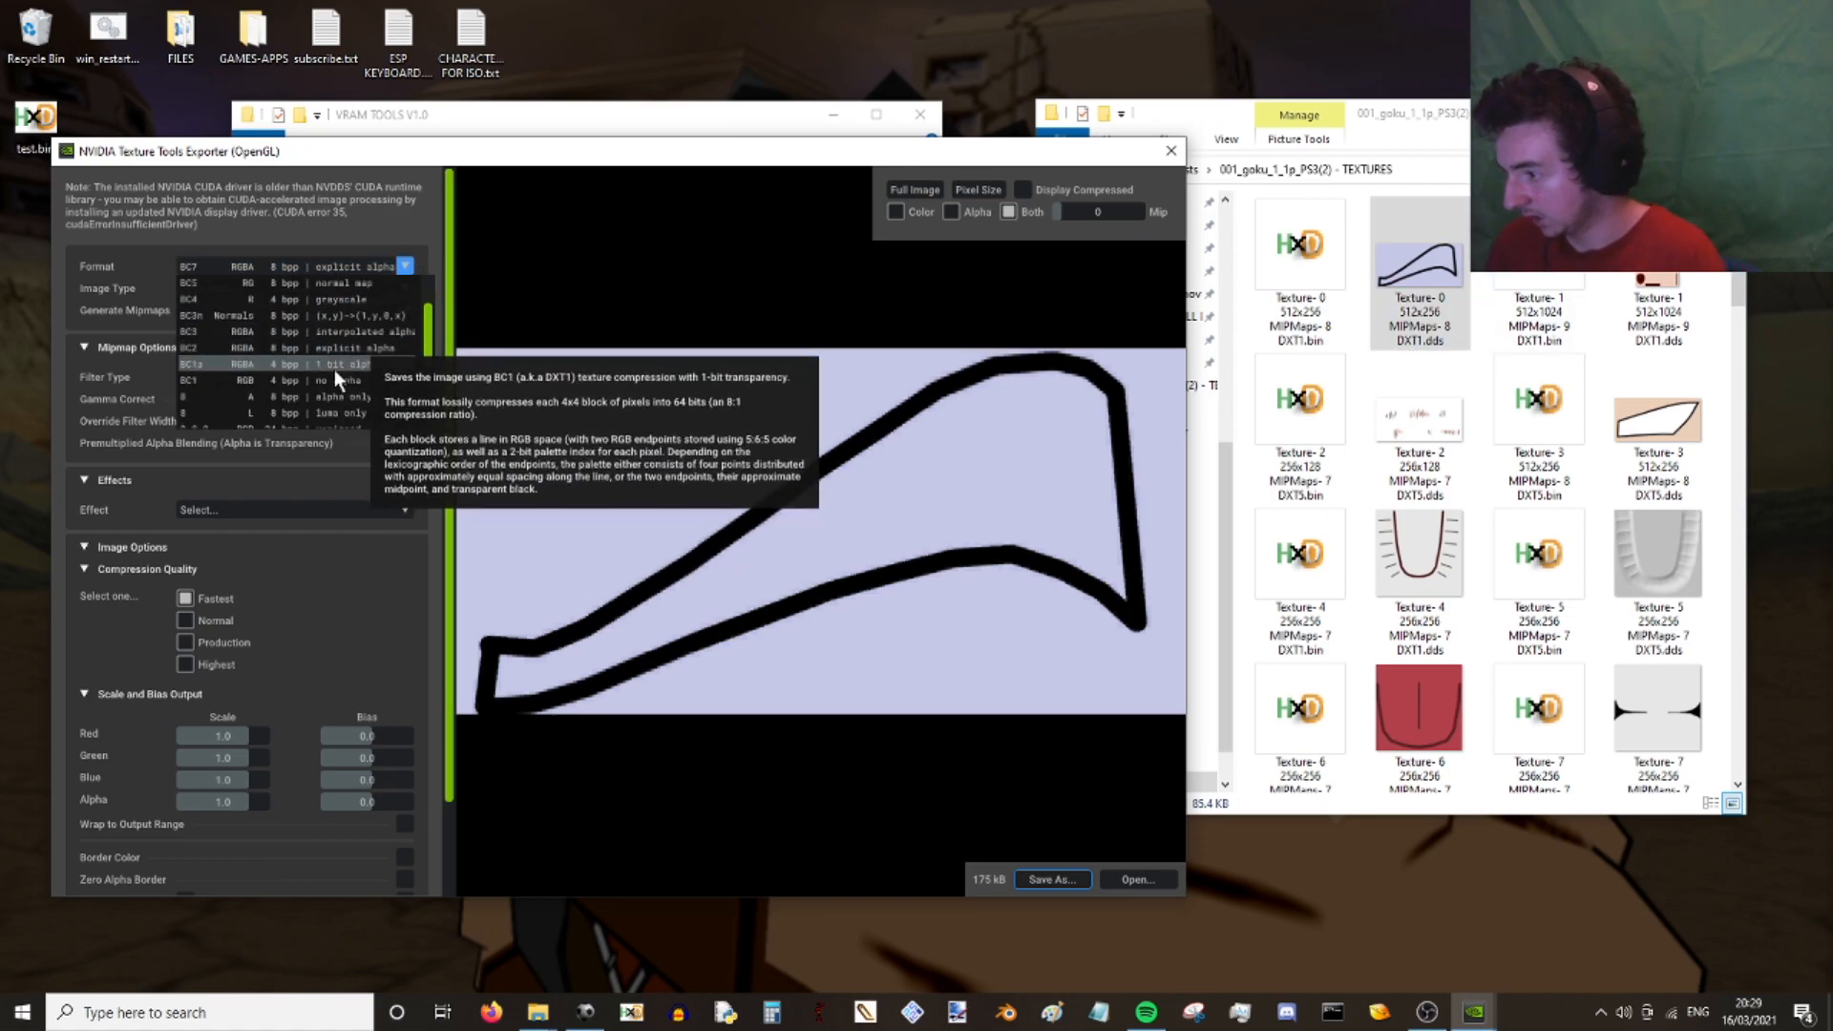
pyautogui.click(259, 366)
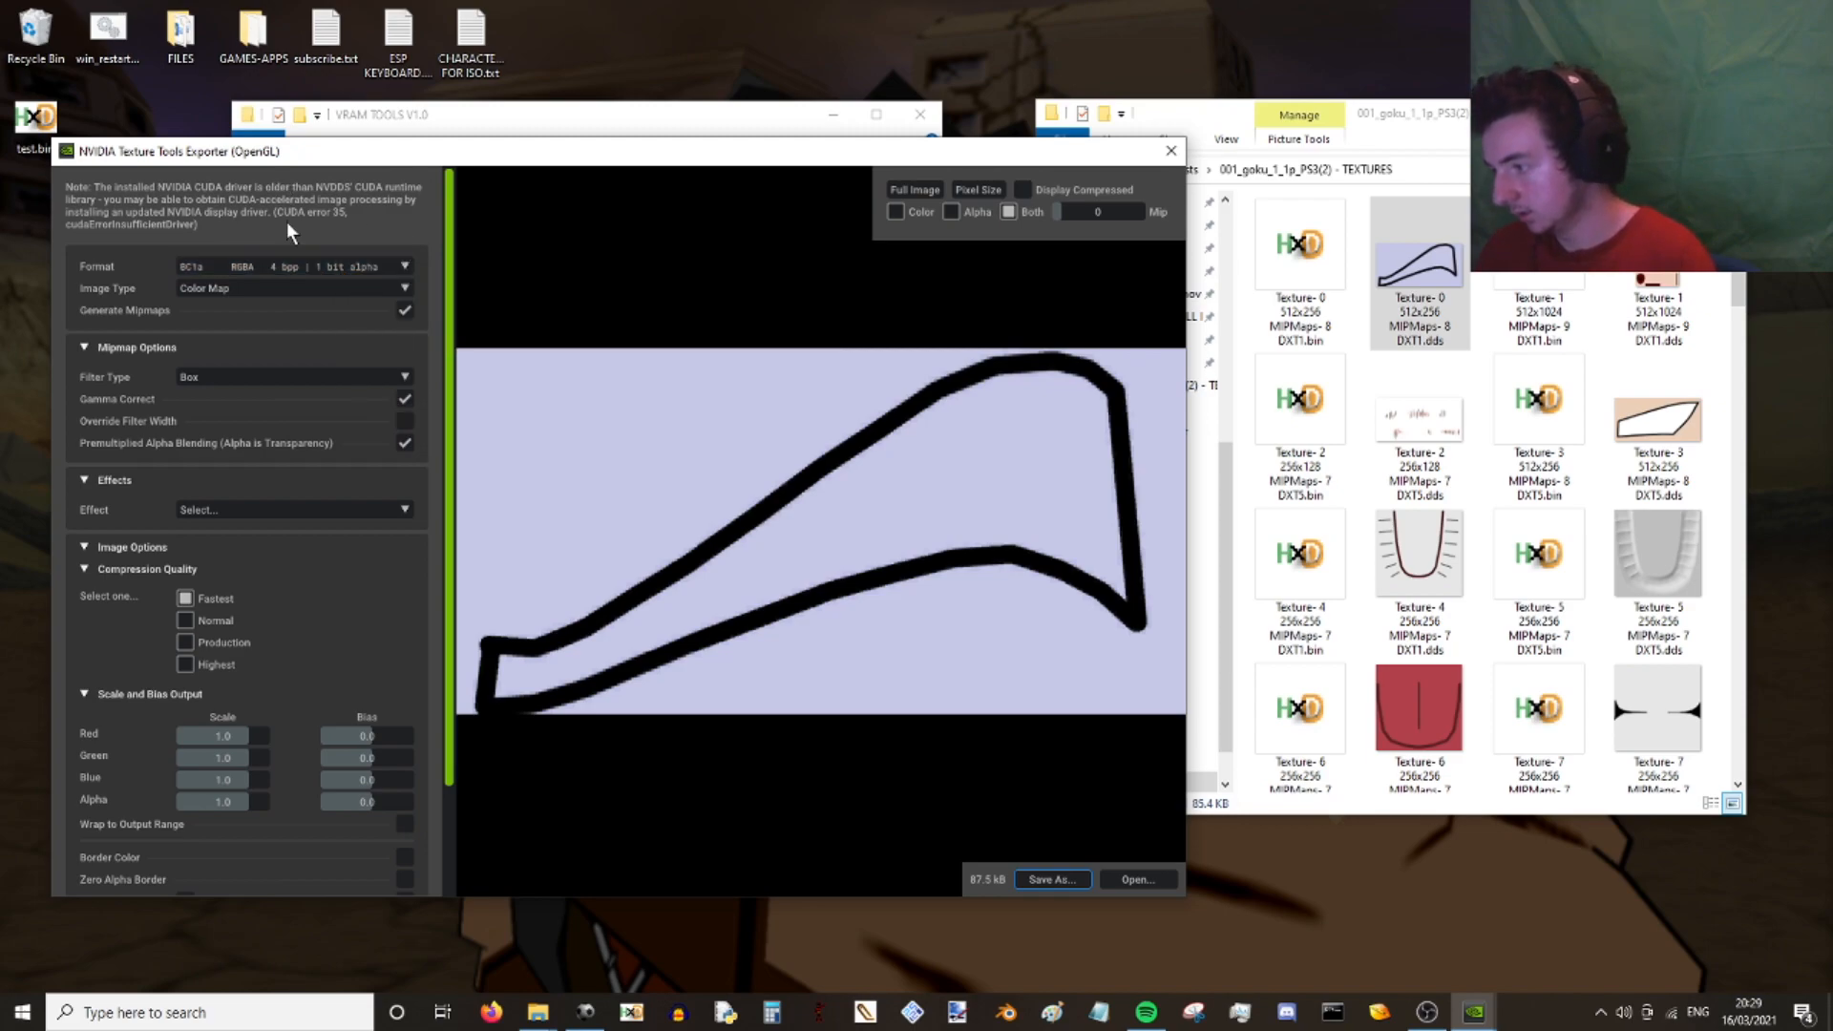
# - Look through the exporter's mipmap, effects, compression quality, and scale and bias output settings
pyautogui.scroll(-2, 420, 544)
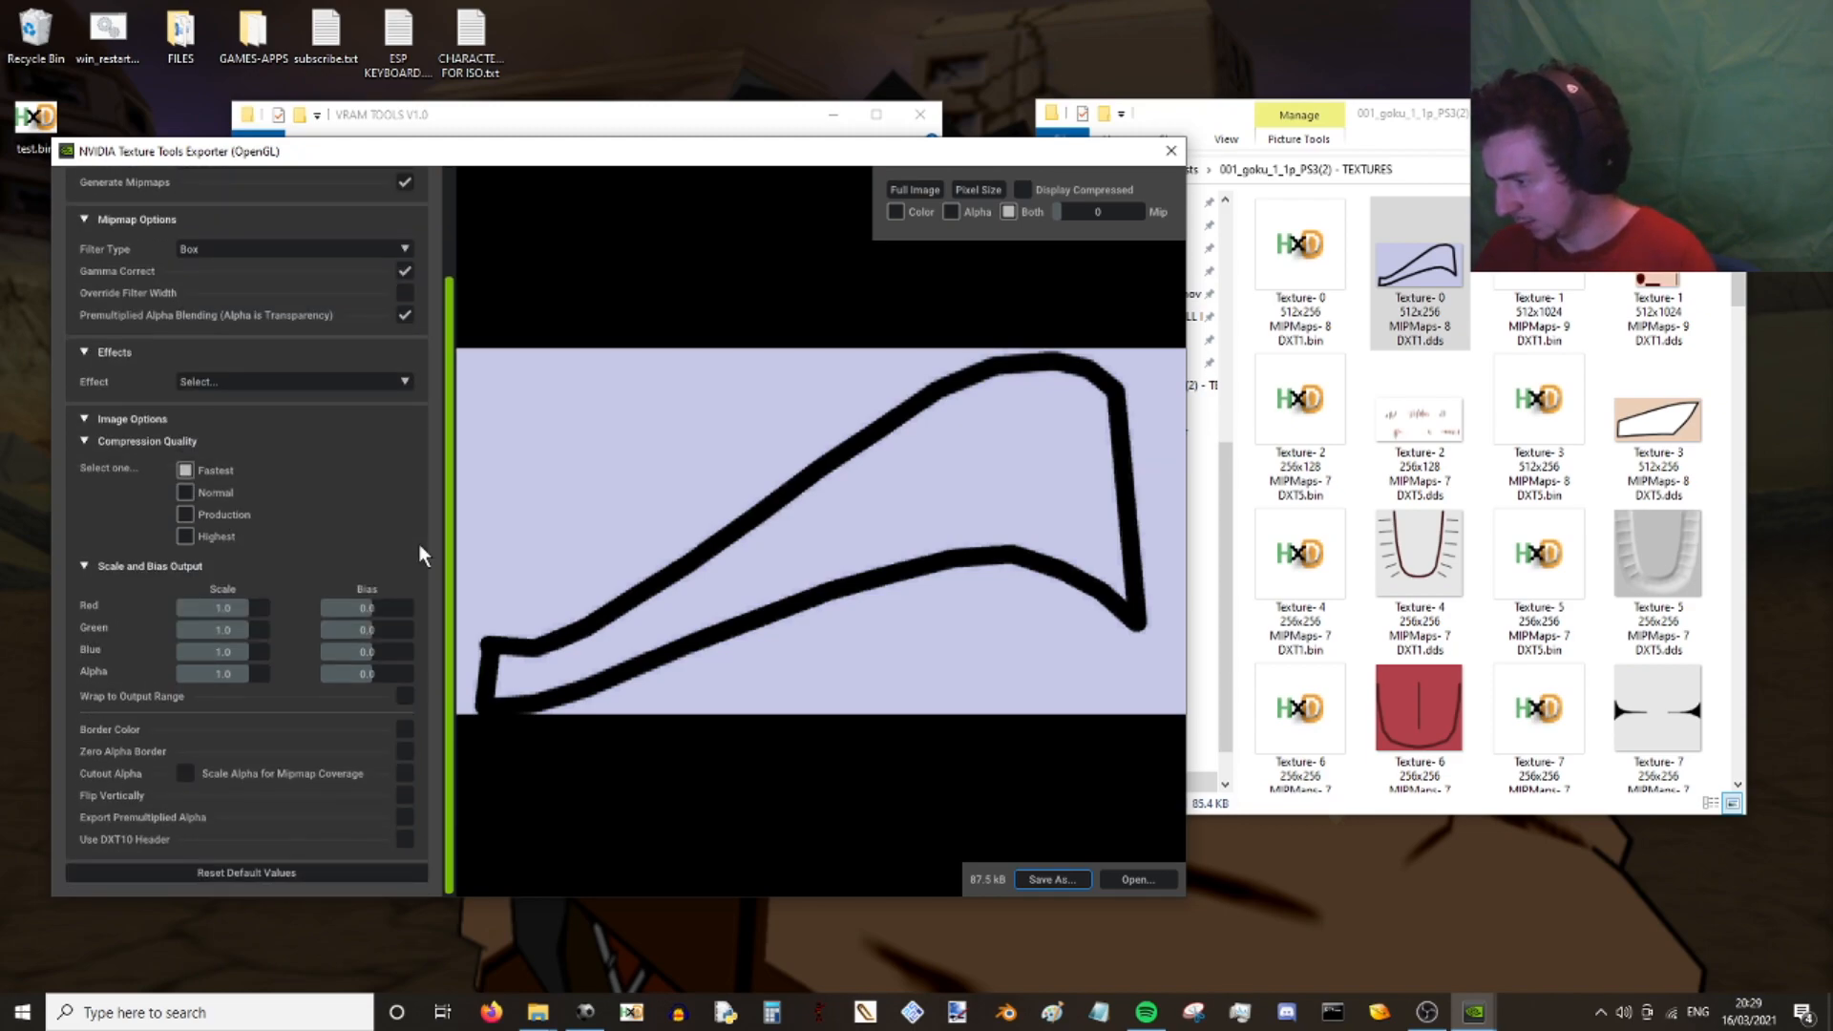
pyautogui.scroll(2, 420, 554)
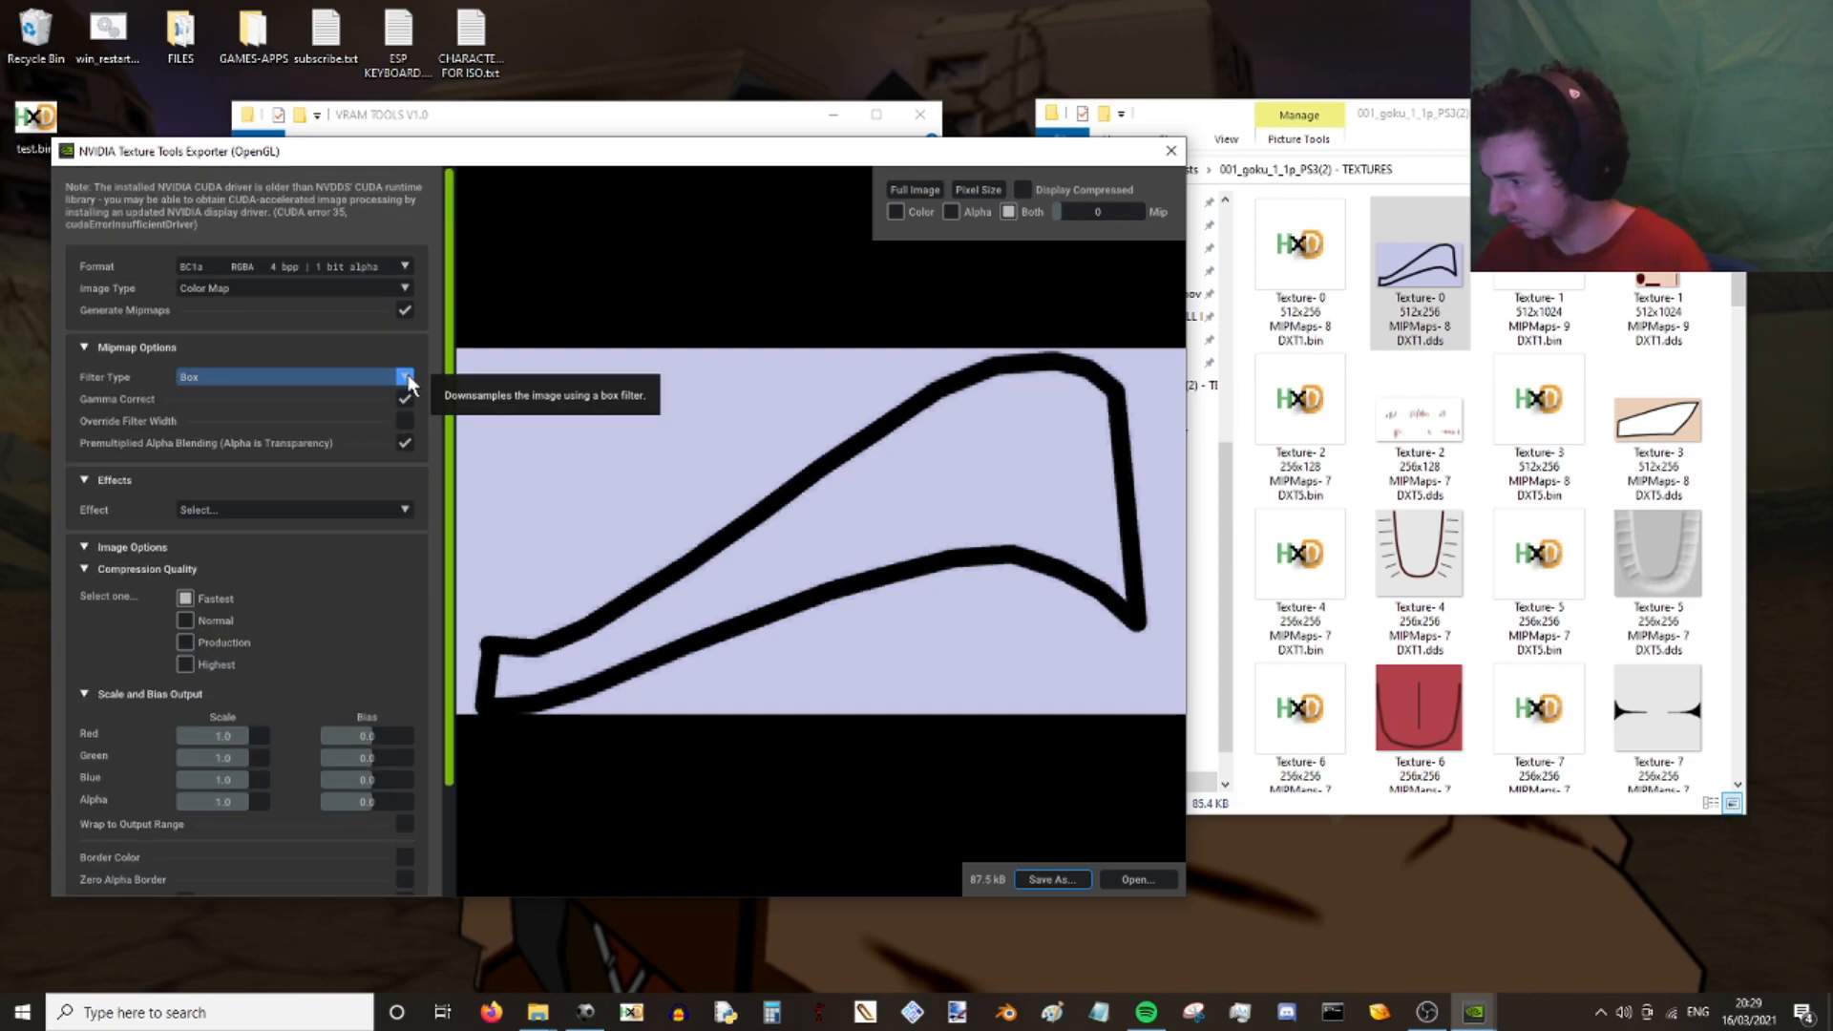
pyautogui.scroll(-1, 358, 547)
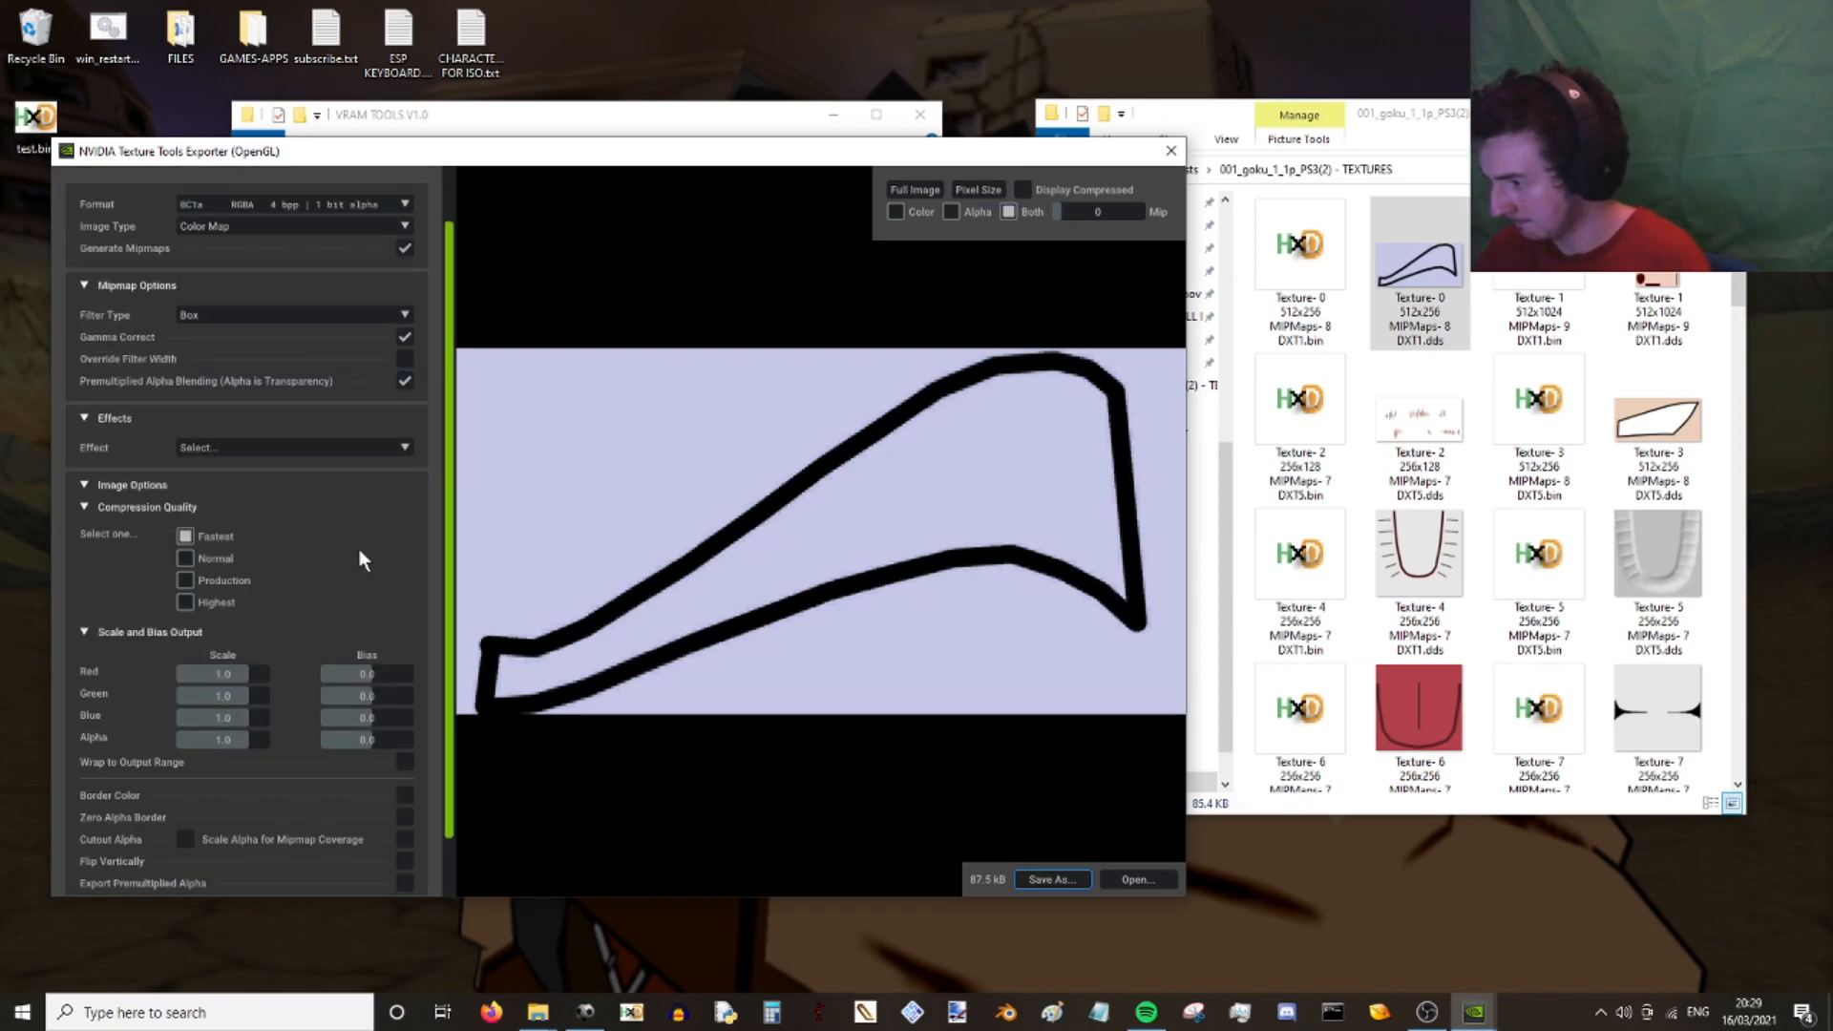
pyautogui.click(86, 487)
pyautogui.click(85, 547)
pyautogui.scroll(-2, 164, 560)
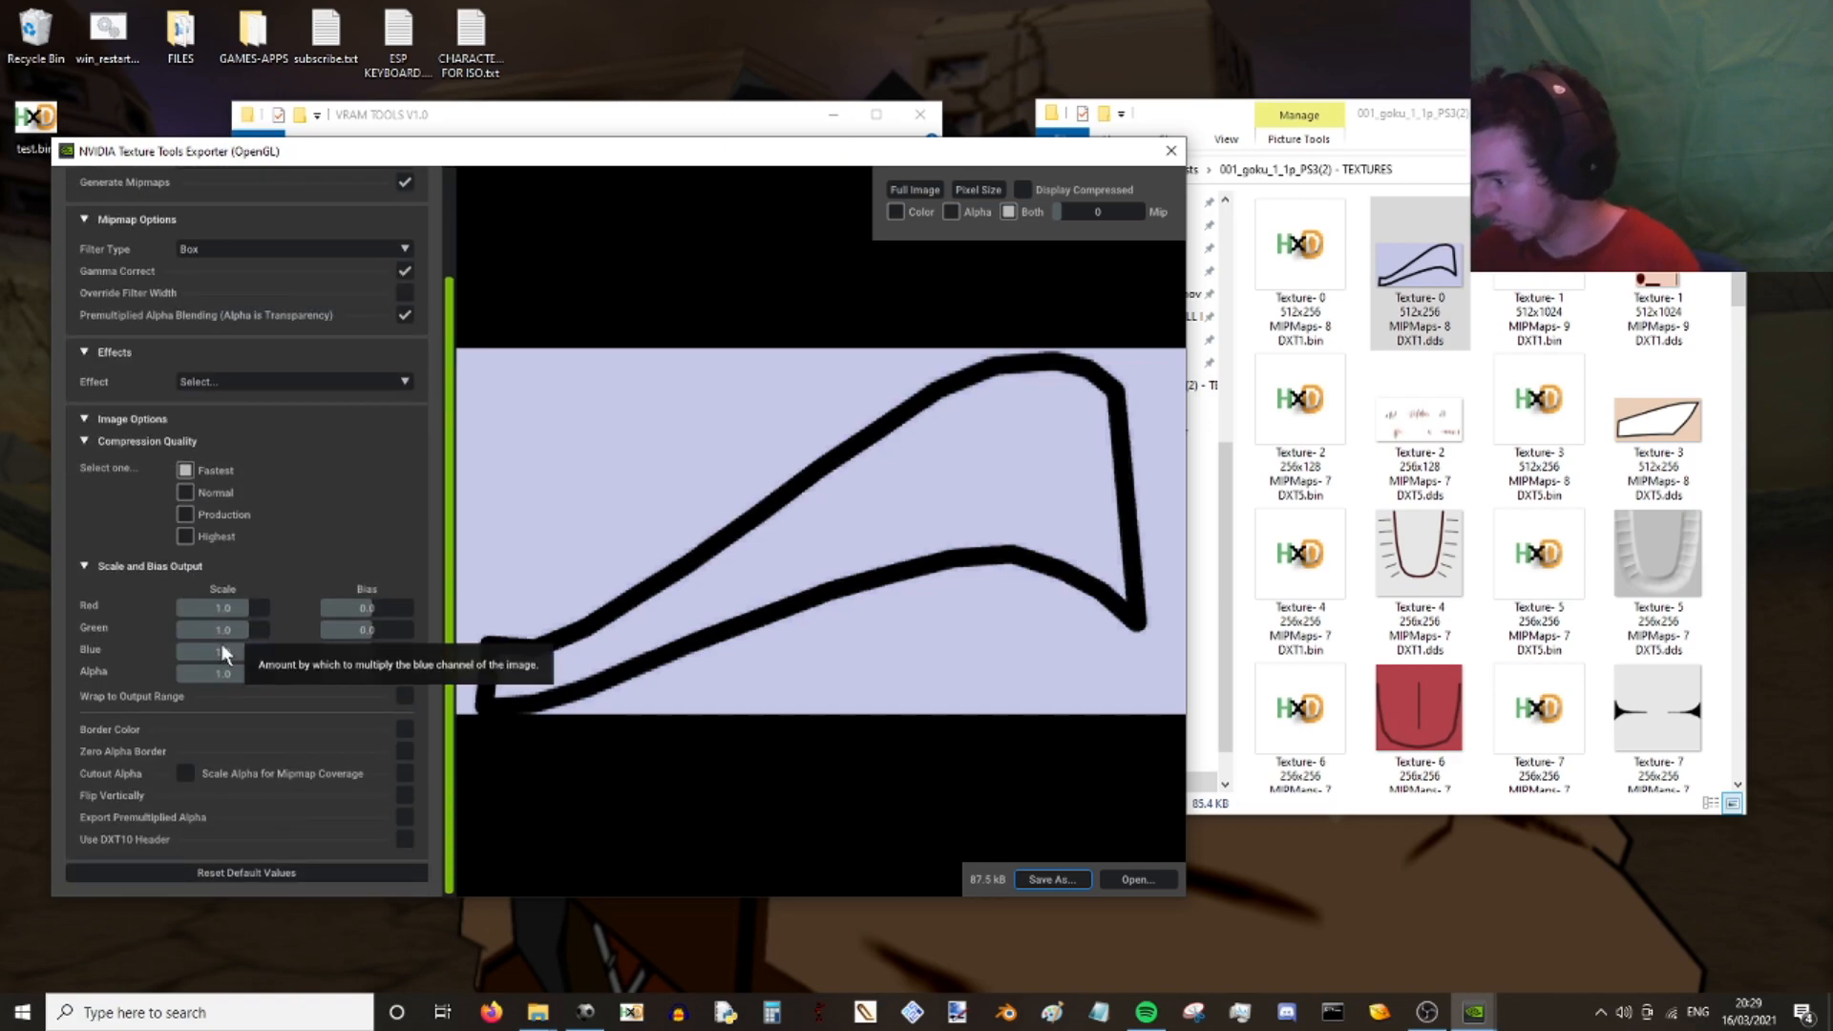
pyautogui.scroll(2, 344, 802)
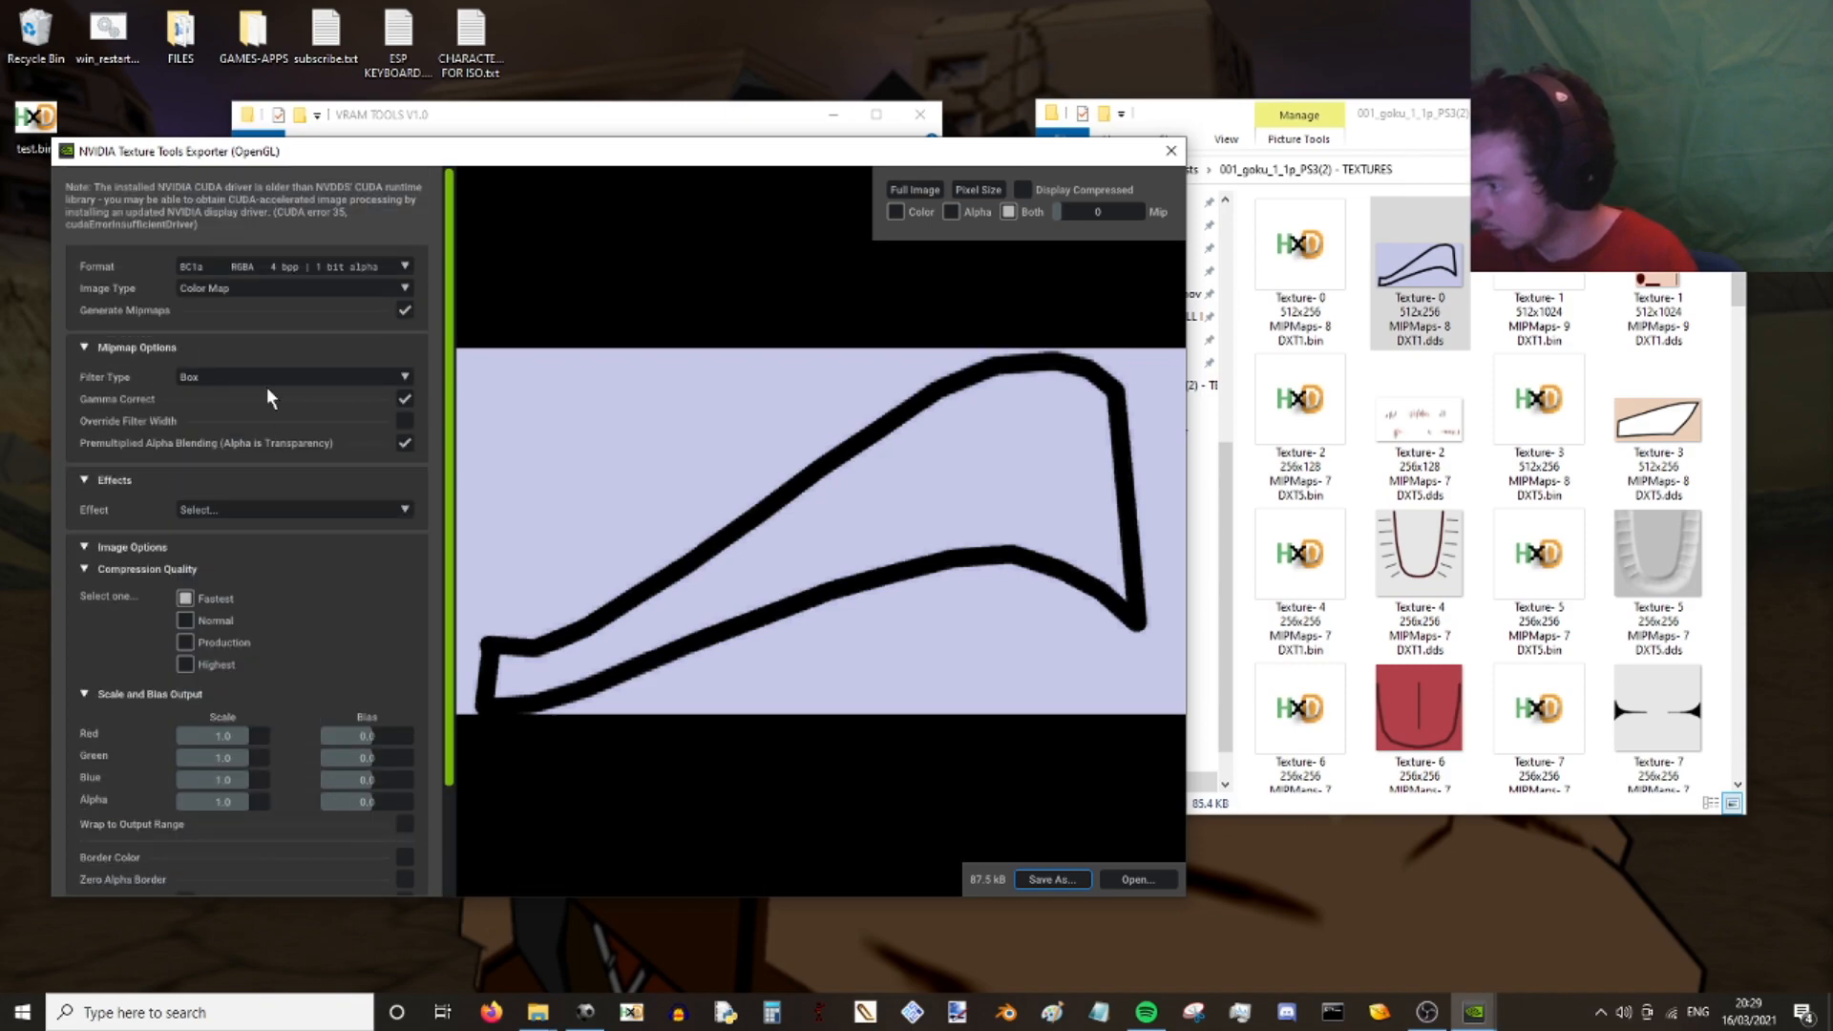
# - Try disabling Generate Mipmaps and enabling Override Filter Width, restoring each option to its previous setting
pyautogui.click(410, 313)
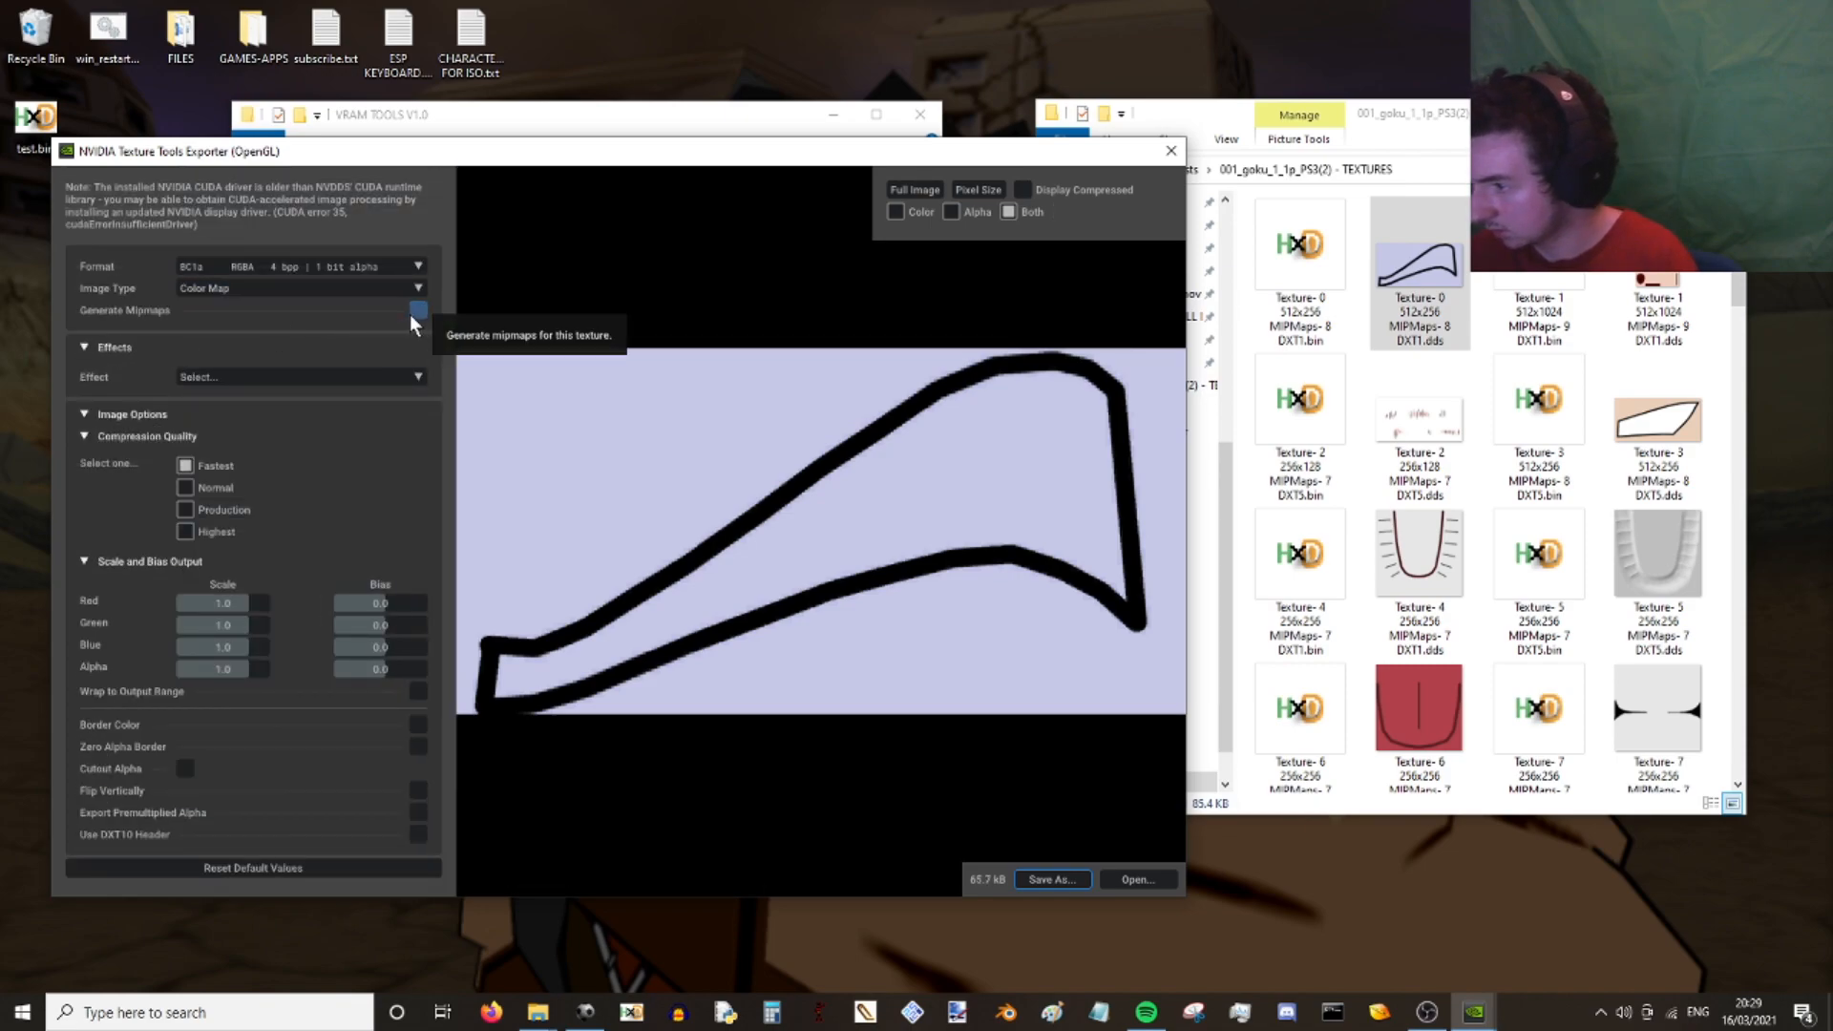
pyautogui.click(418, 313)
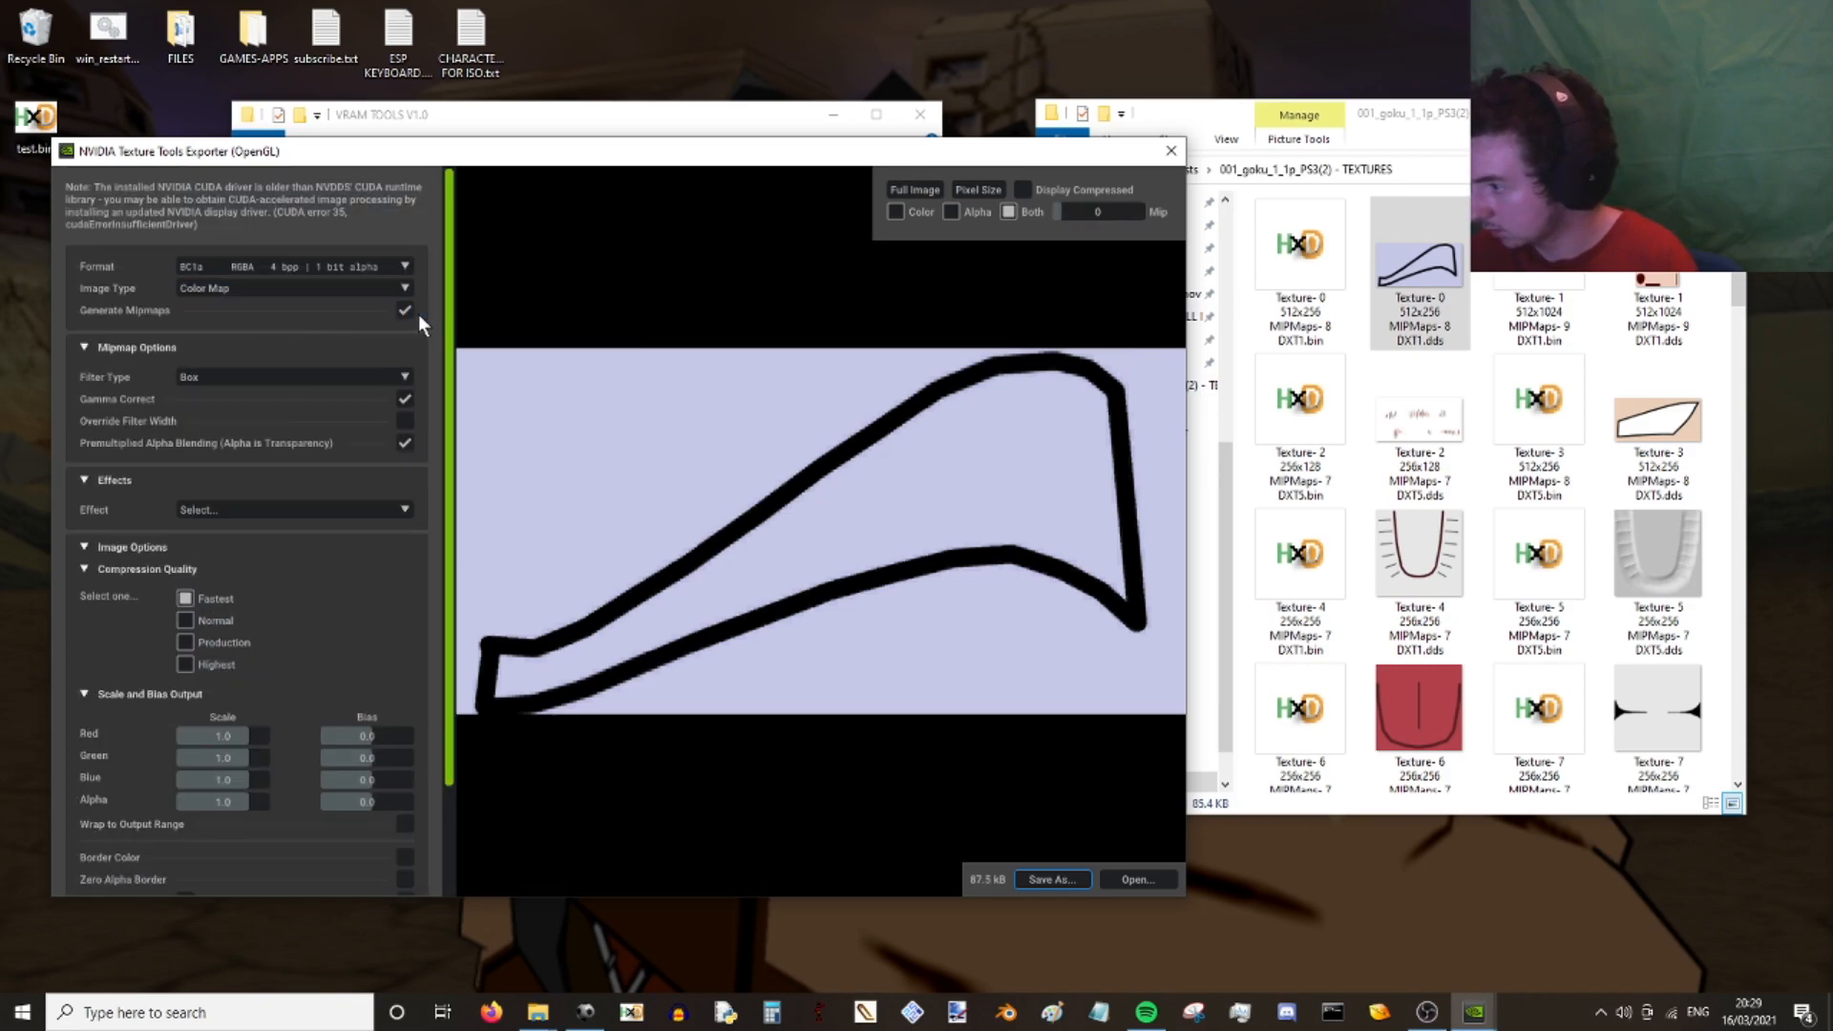
pyautogui.click(405, 422)
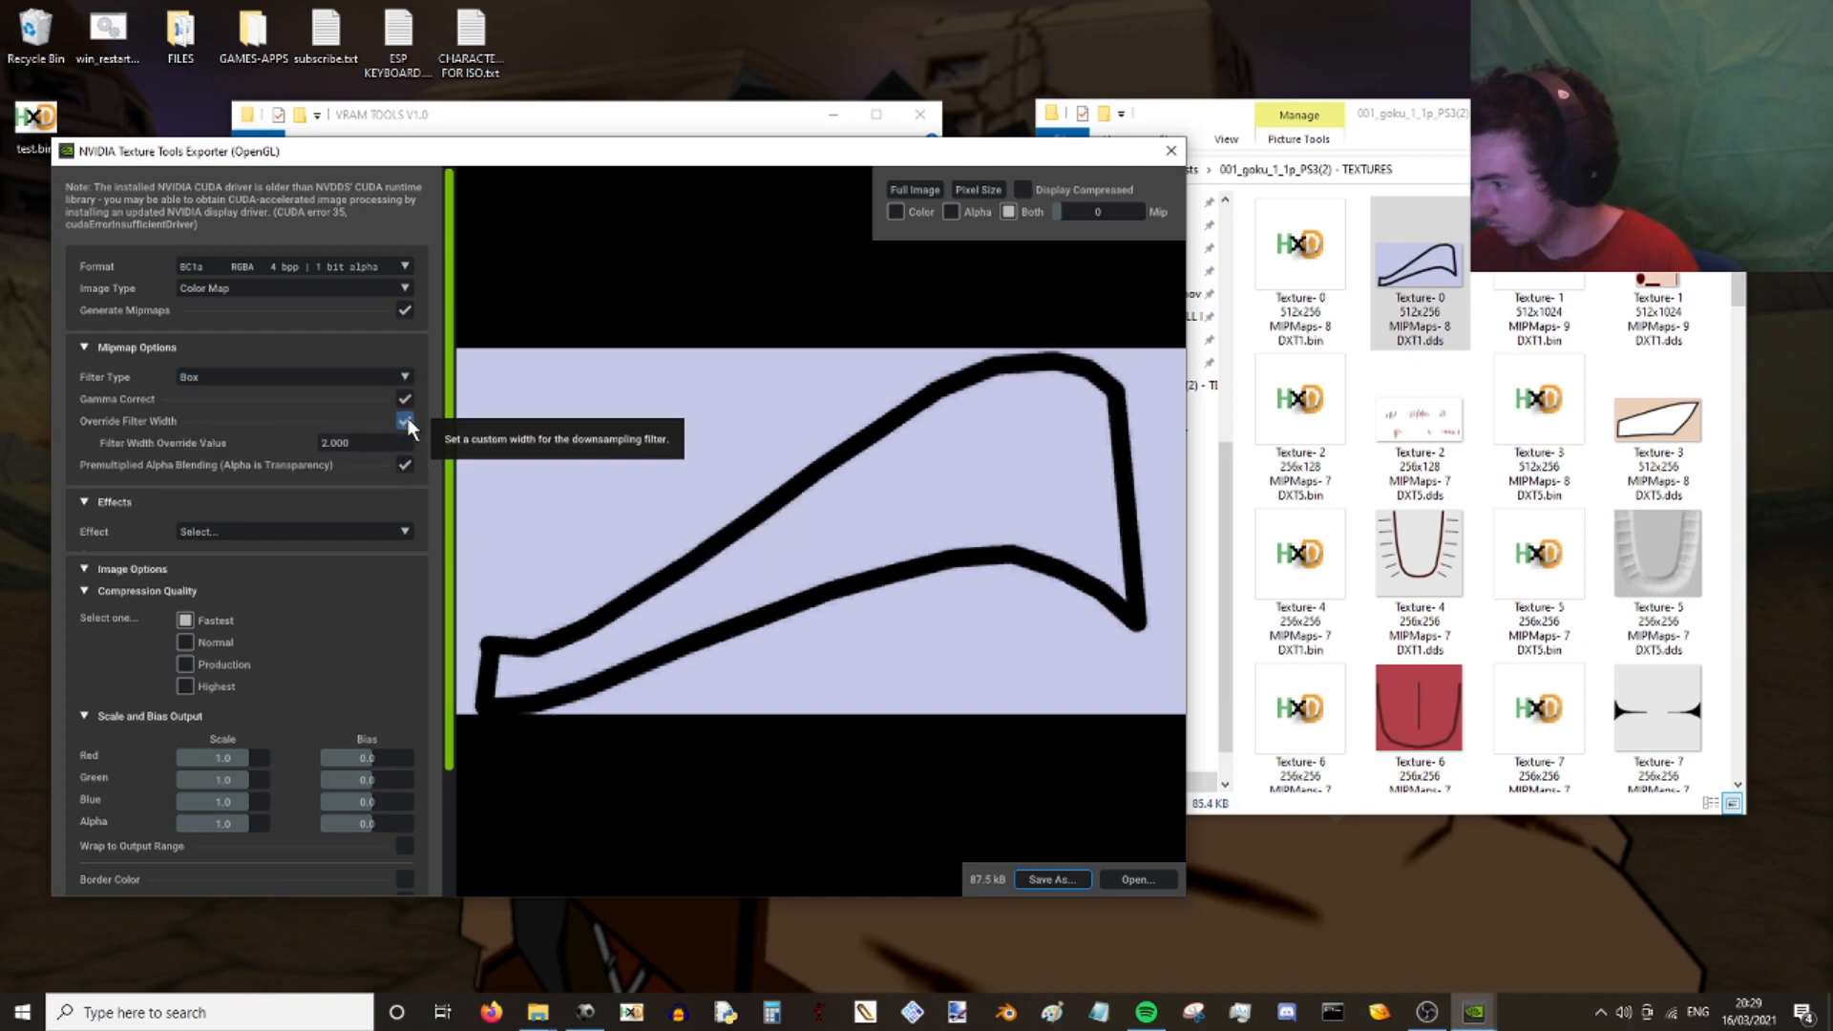
pyautogui.click(405, 422)
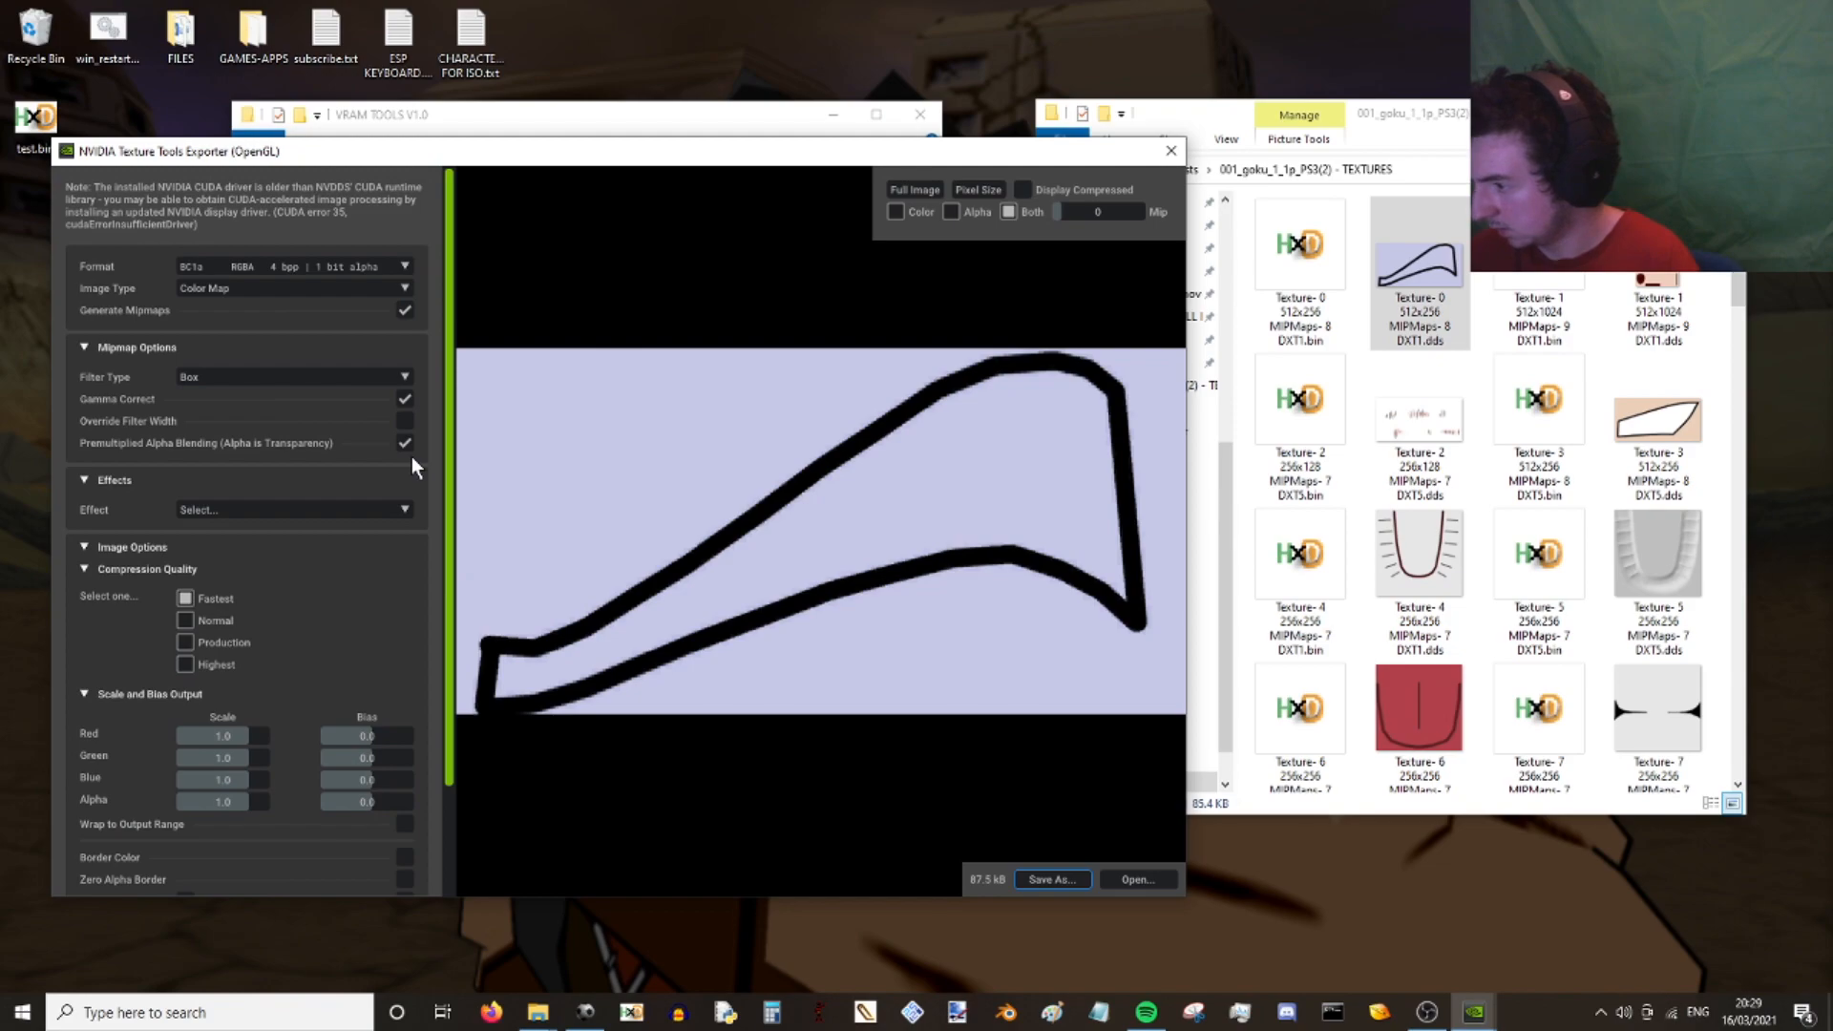
# - Examine the mipmap level control in the Texture- 0 preview and the remaining export options
pyautogui.click(1035, 874)
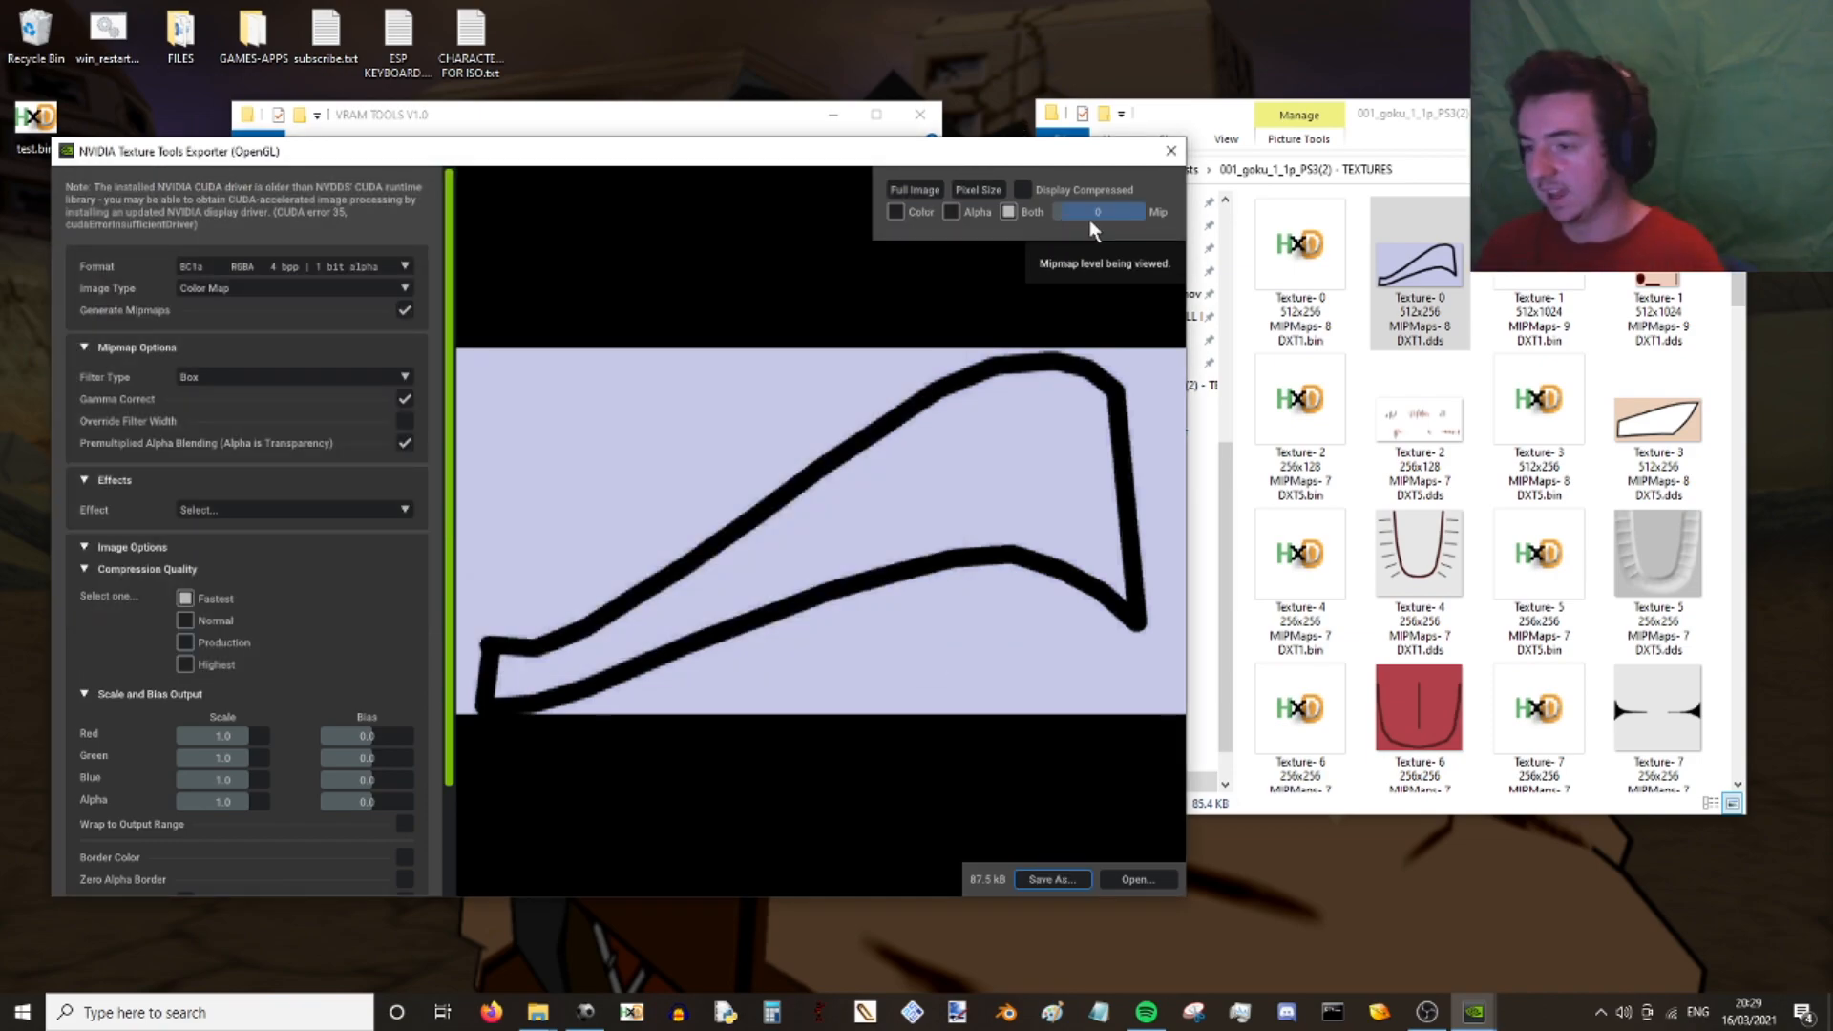
pyautogui.moveTo(1090, 221); pyautogui.dragTo(1052, 204)
pyautogui.click(1102, 181)
pyautogui.click(1105, 185)
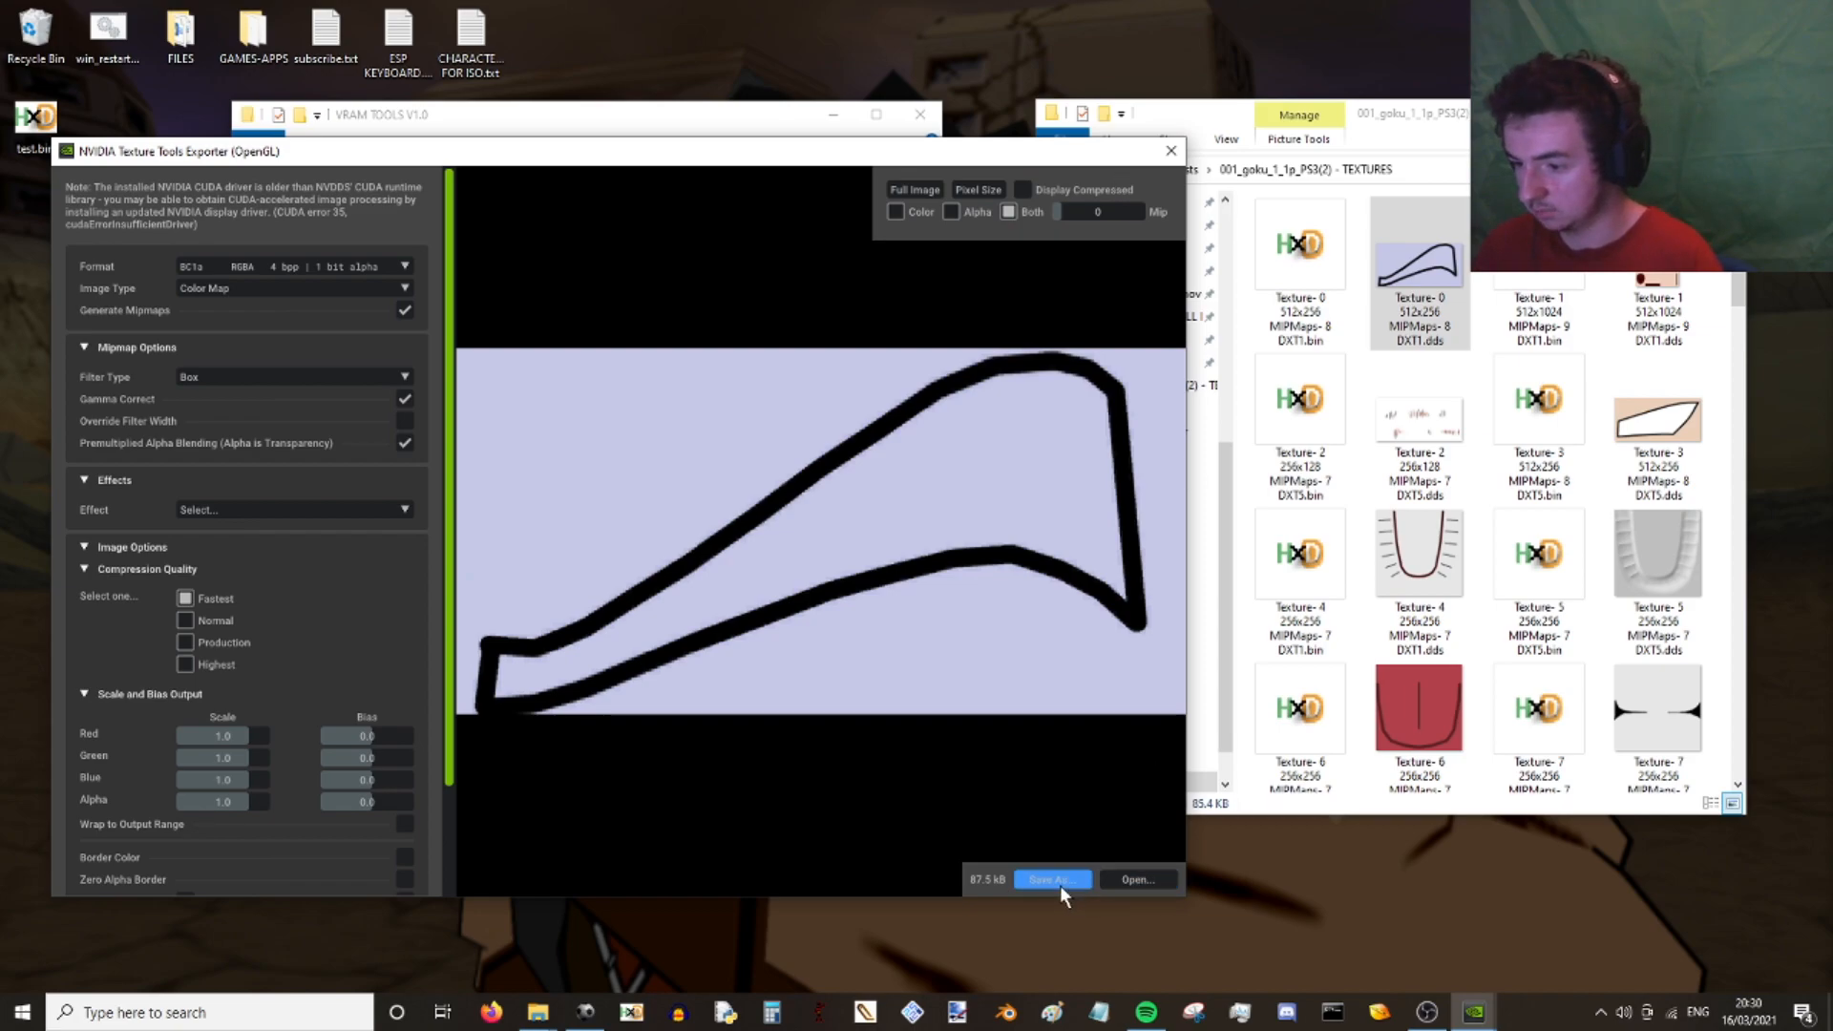
pyautogui.click(1412, 412)
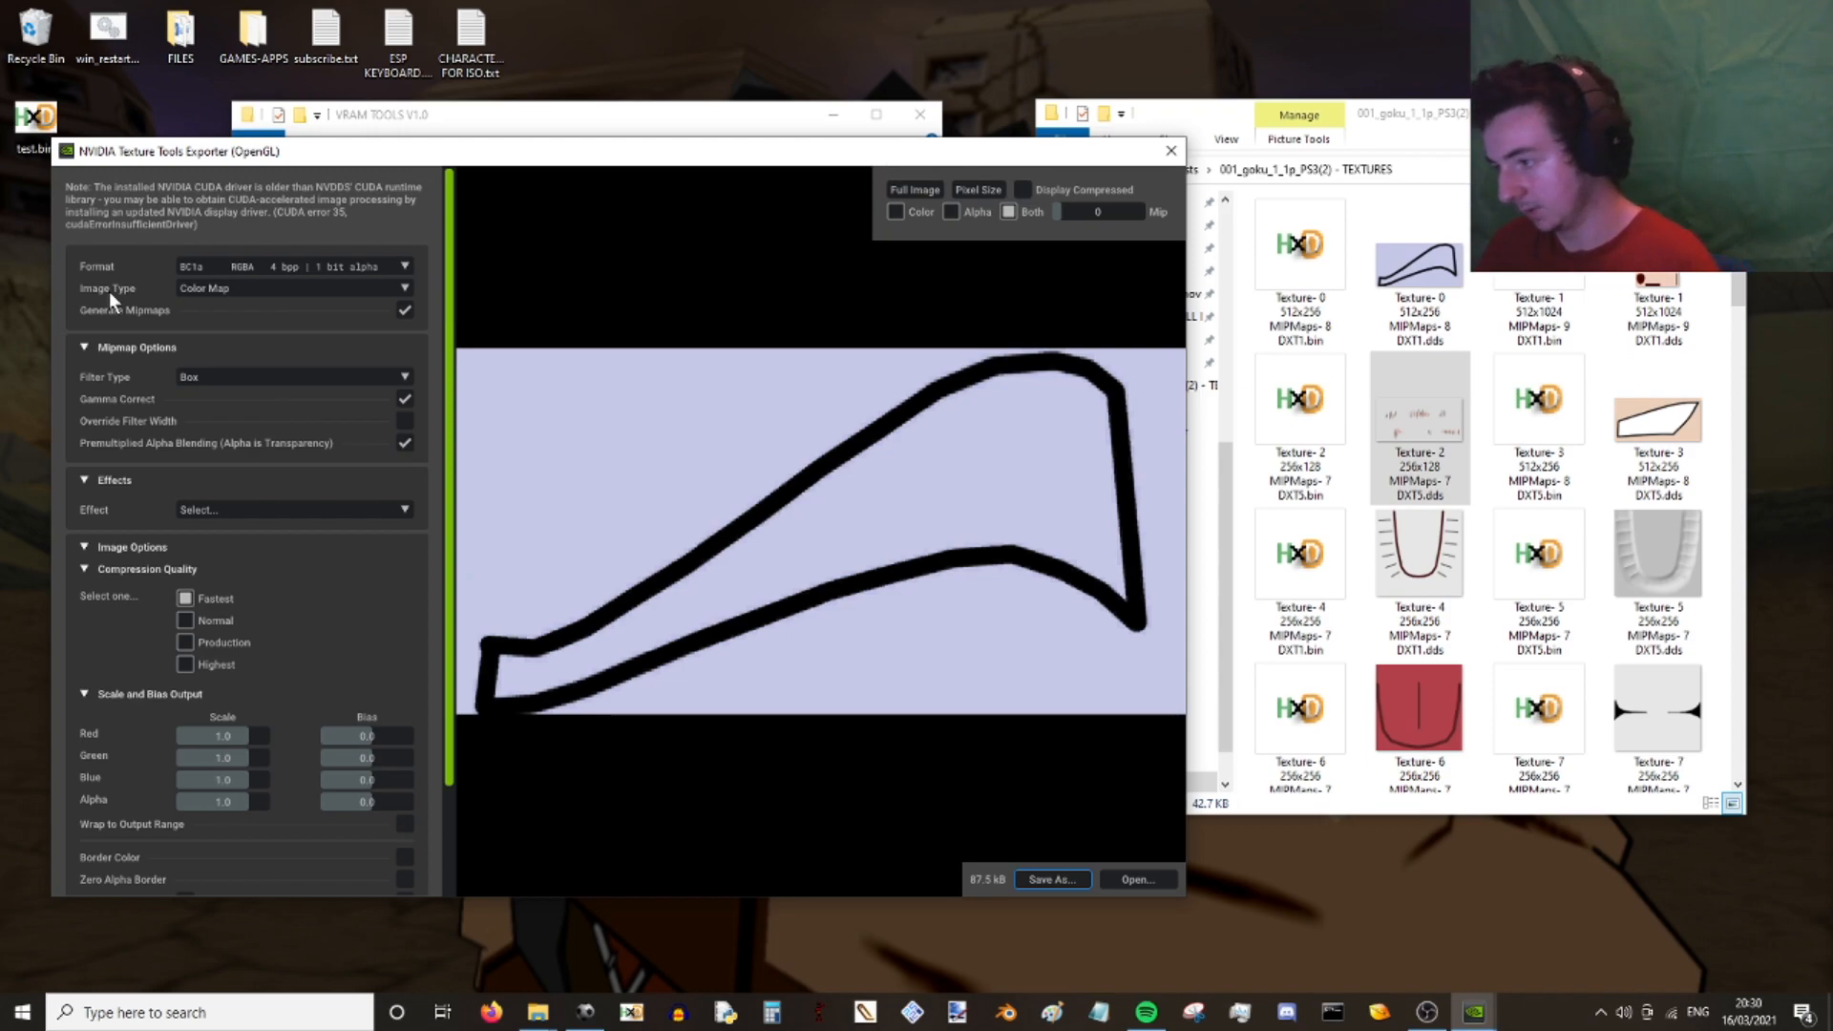
pyautogui.moveTo(1094, 212); pyautogui.dragTo(1033, 214)
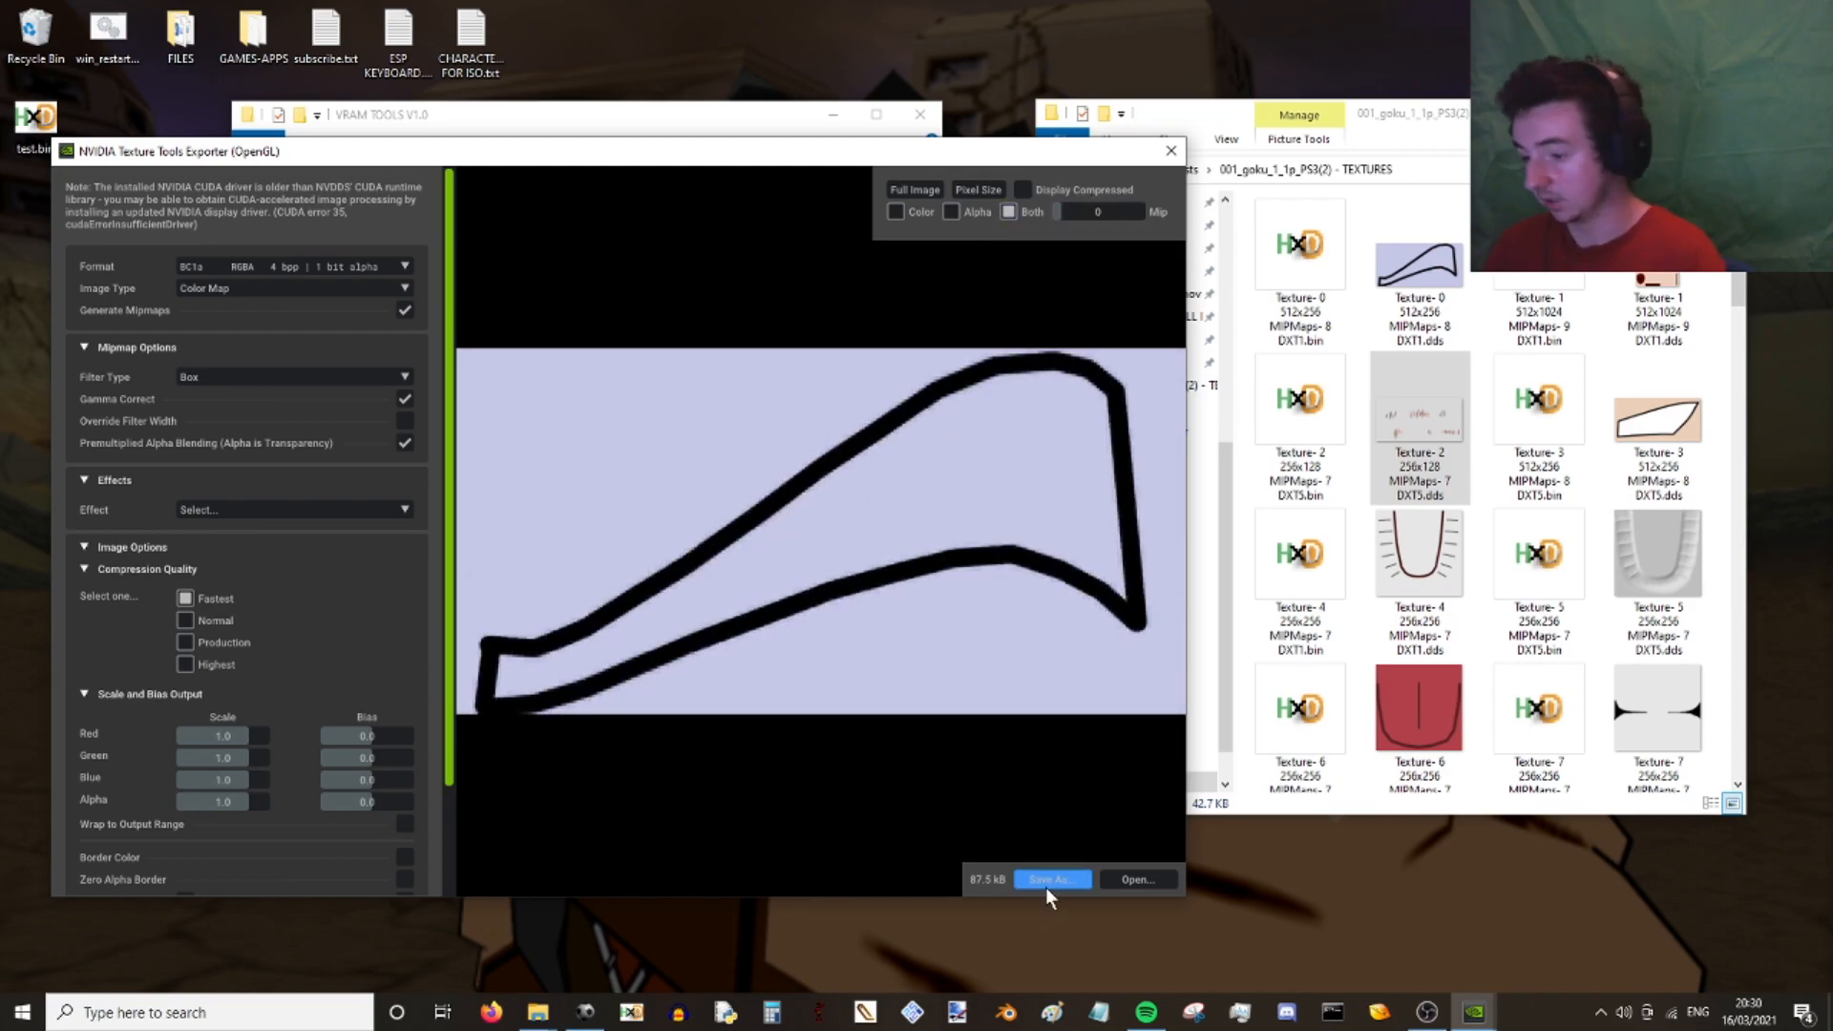
pyautogui.scroll(-3, 371, 588)
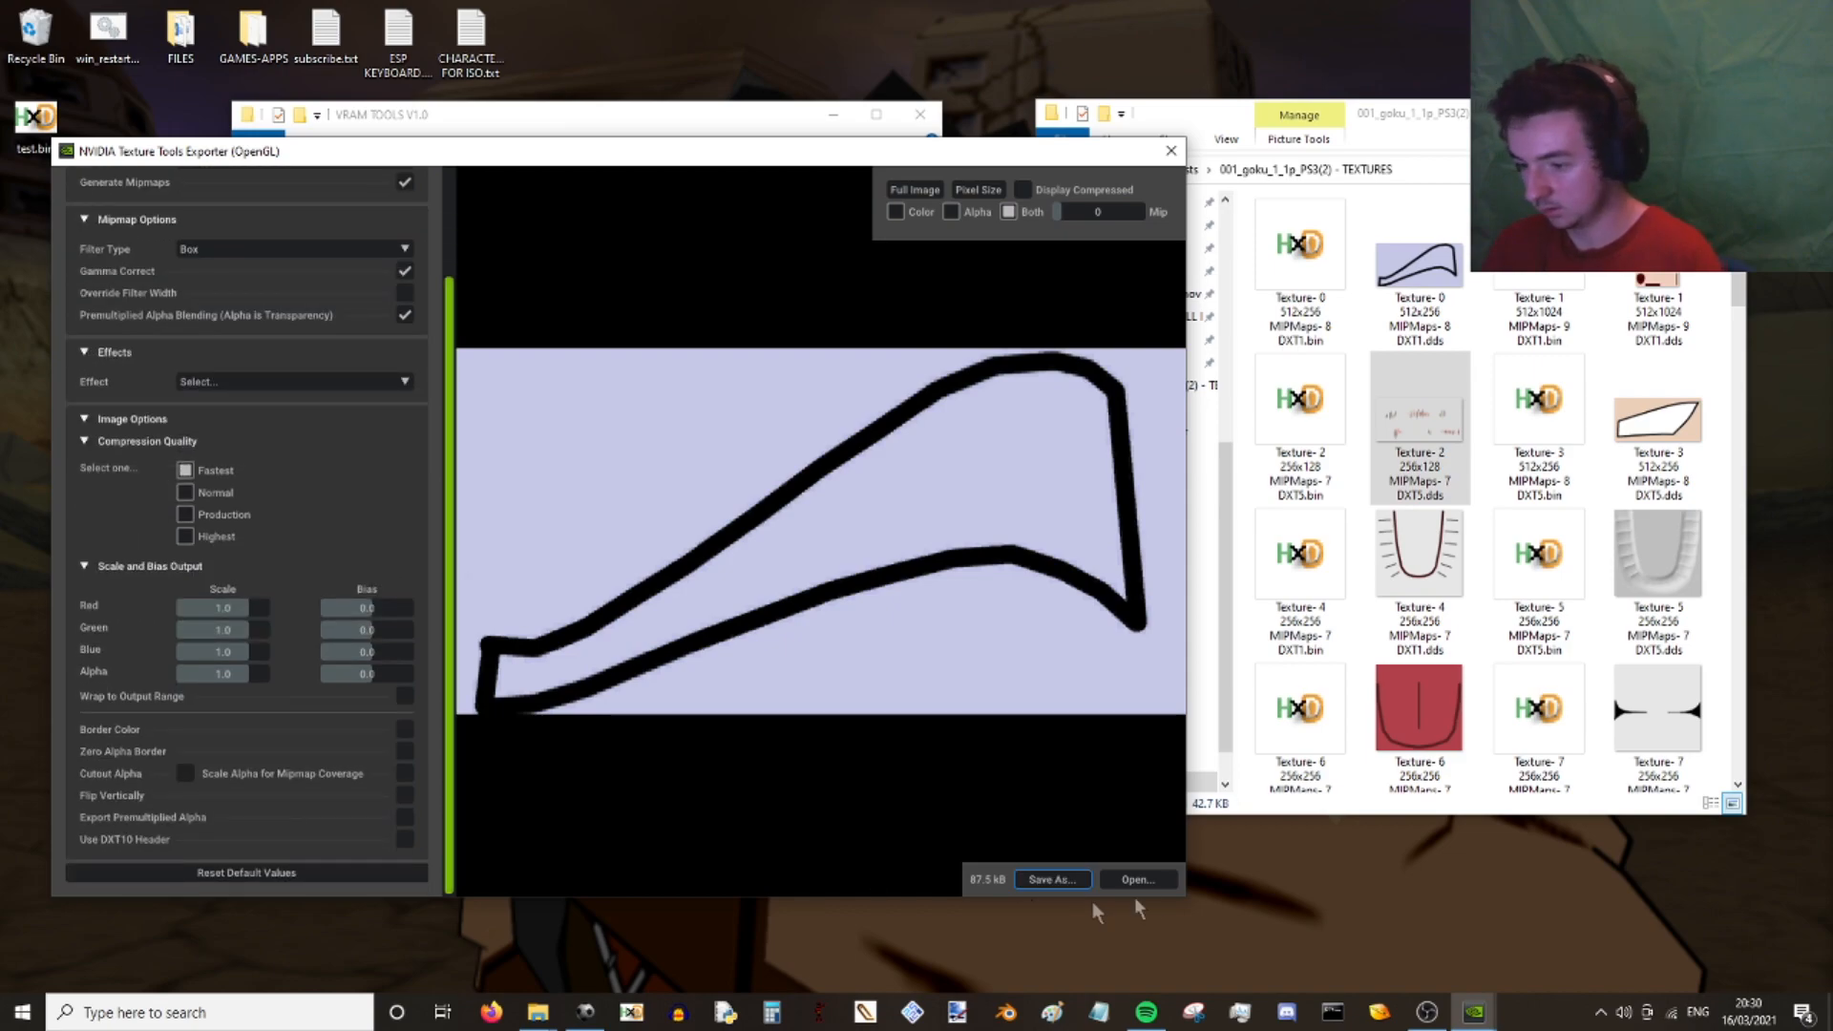
# - Close NVIDIA Texture Tools Exporter, return to the tests folder and launch vram_insert.exe from VRAM TOOLS V1.0
pyautogui.click(1170, 151)
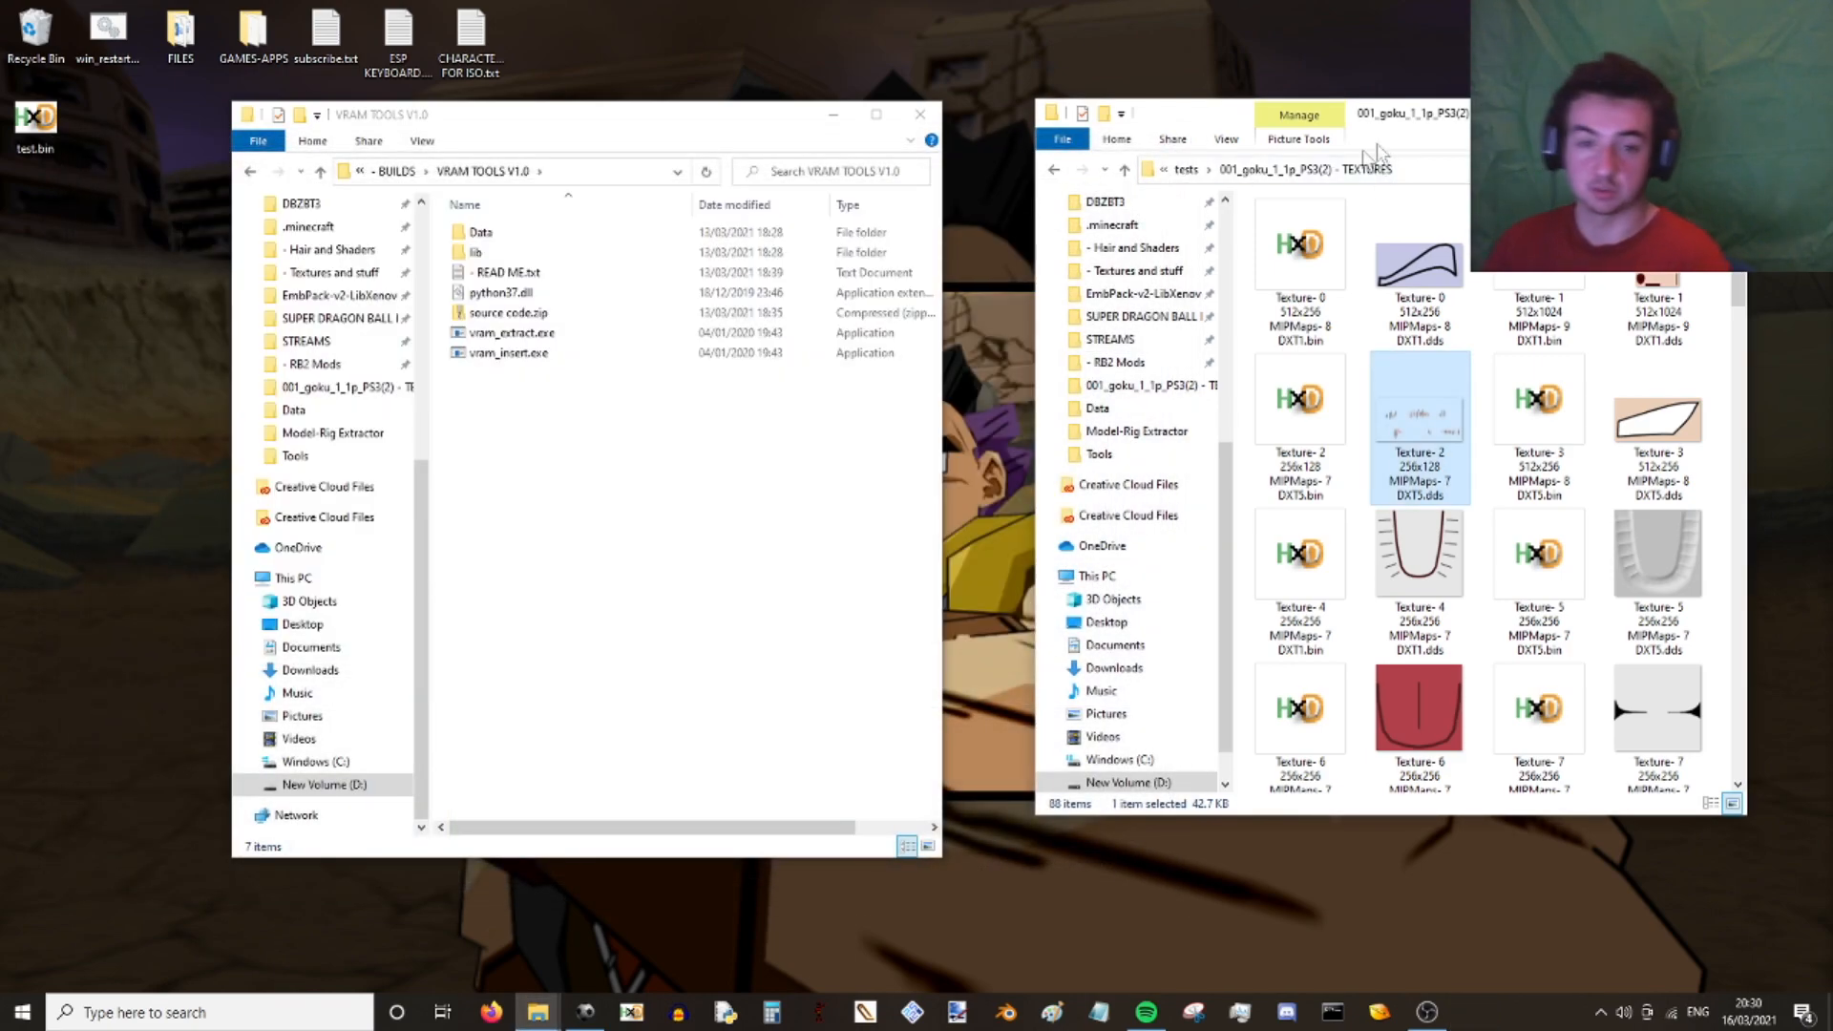
pyautogui.click(1713, 288)
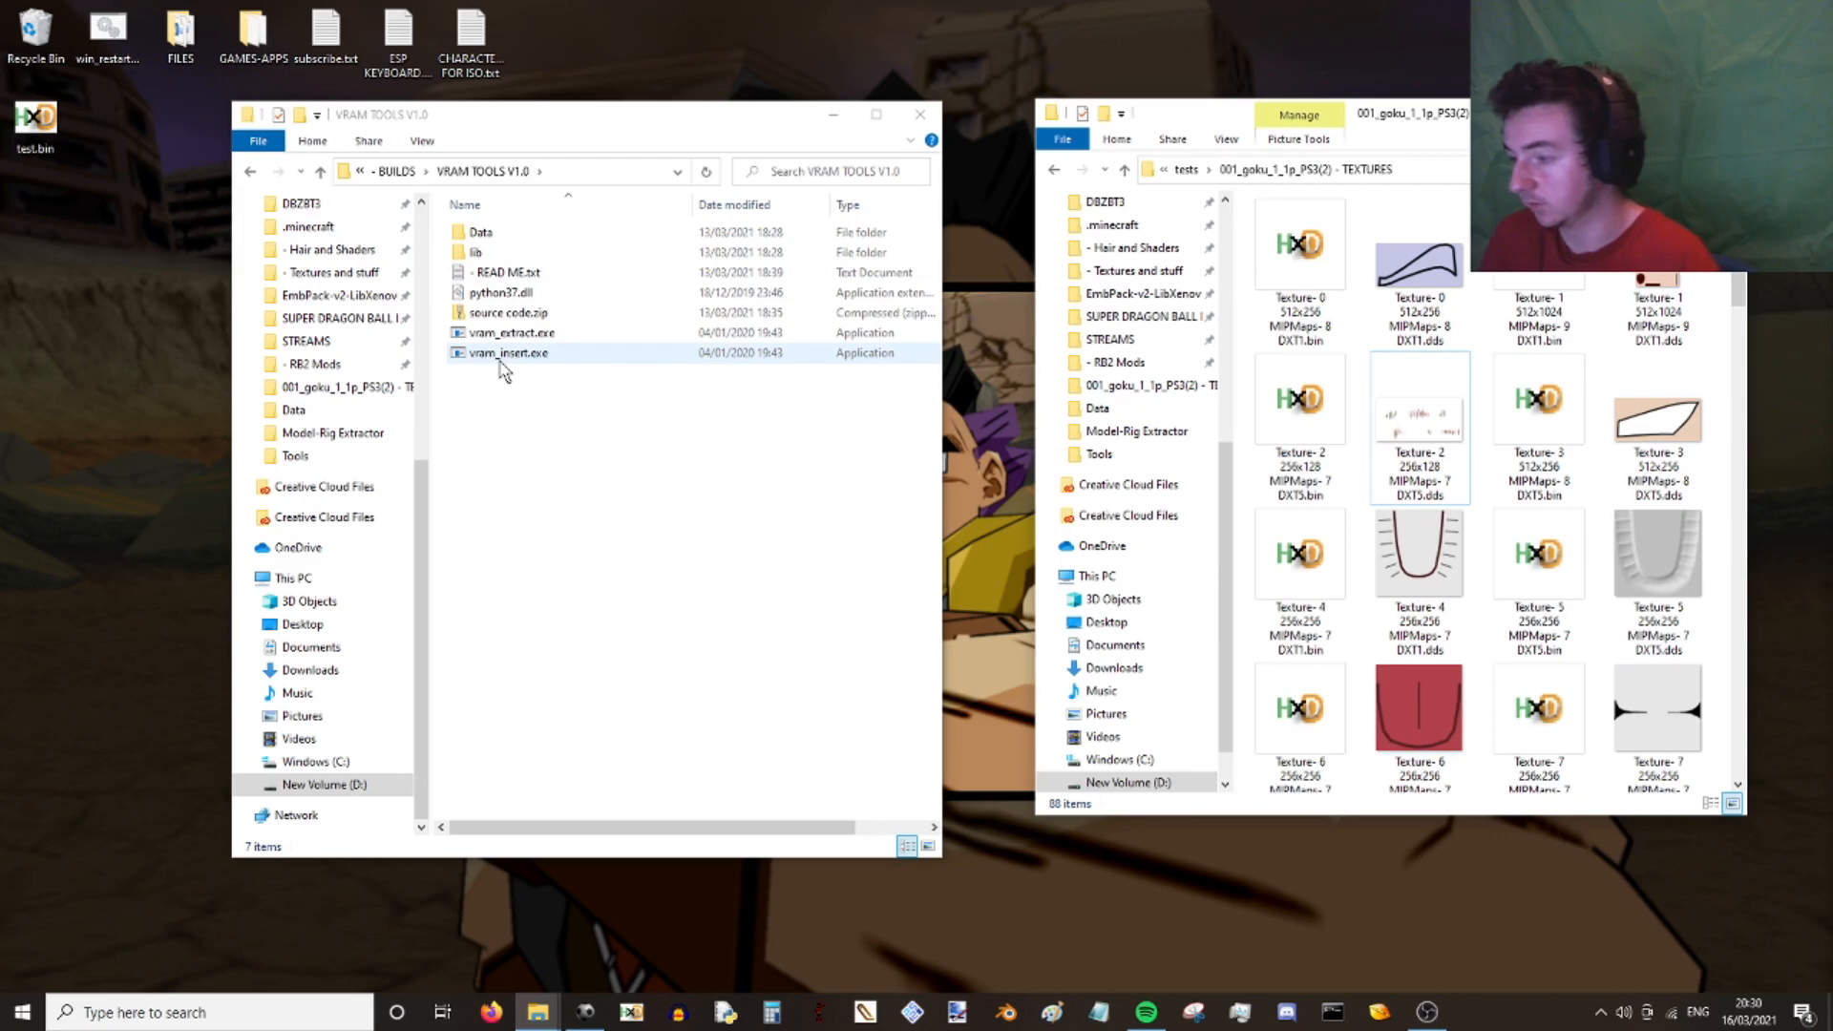
pyautogui.click(1186, 170)
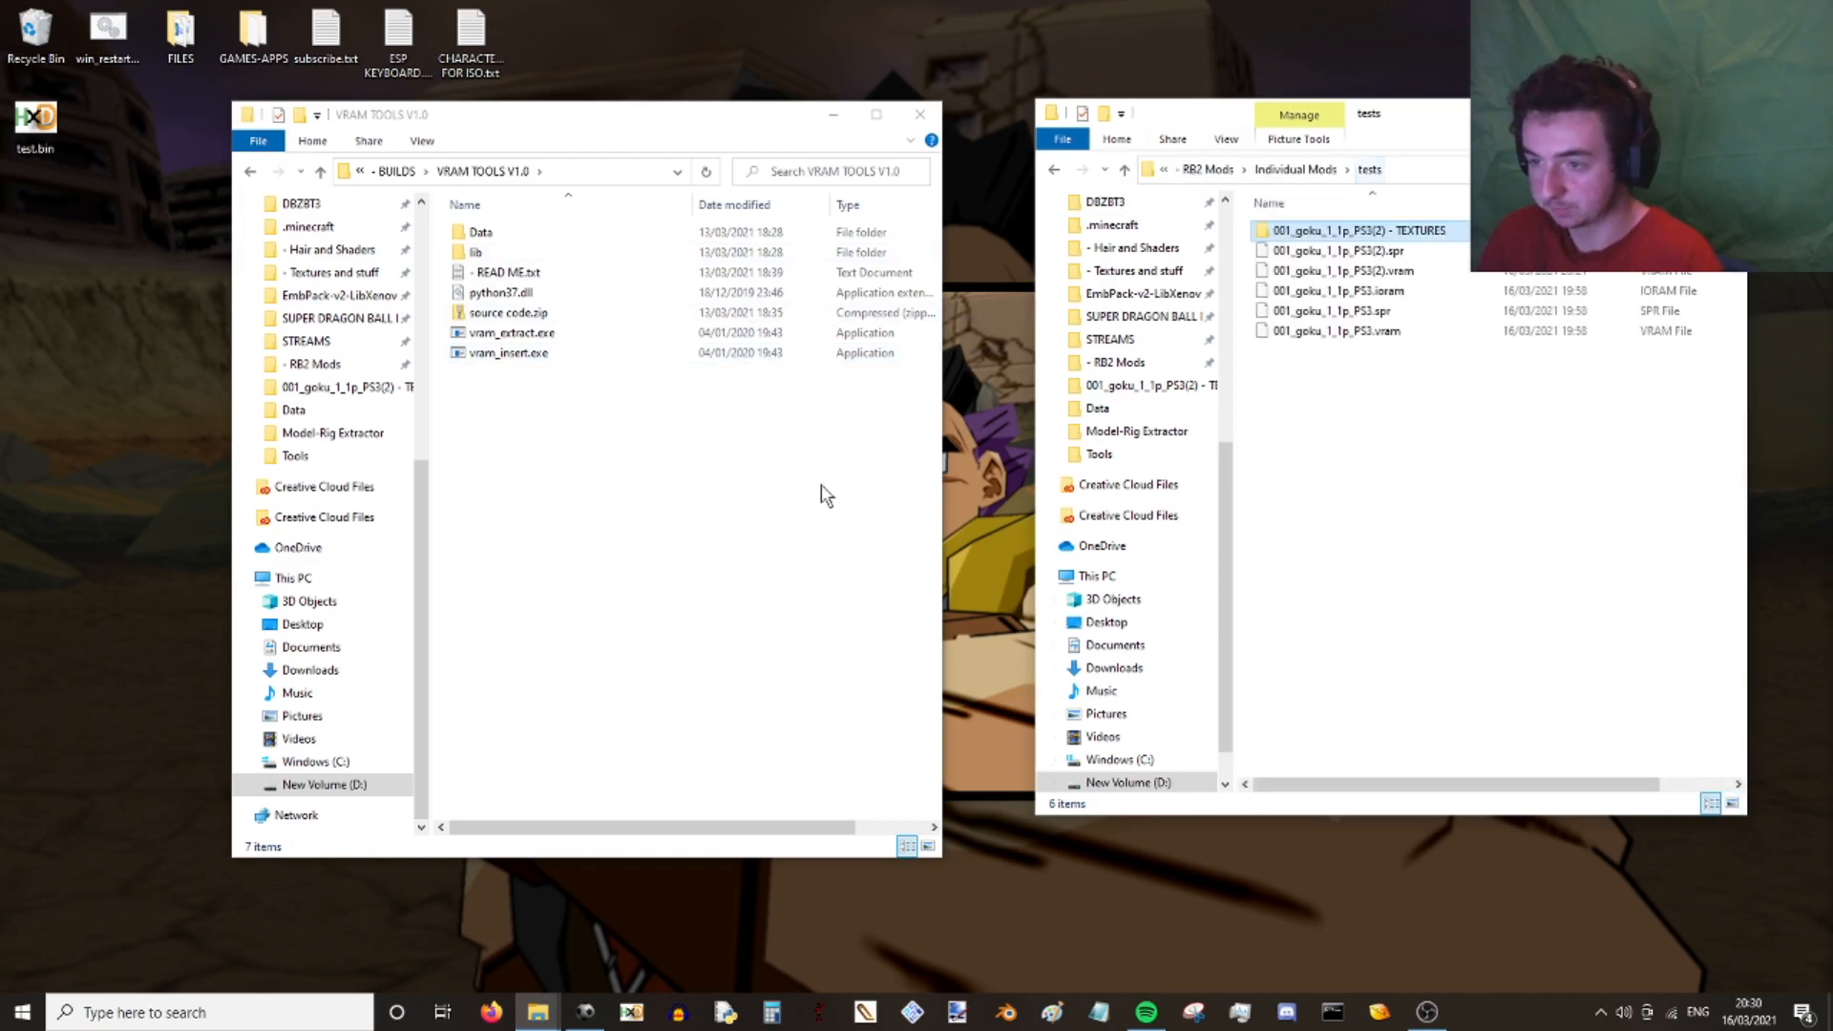
pyautogui.doubleClick(519, 353)
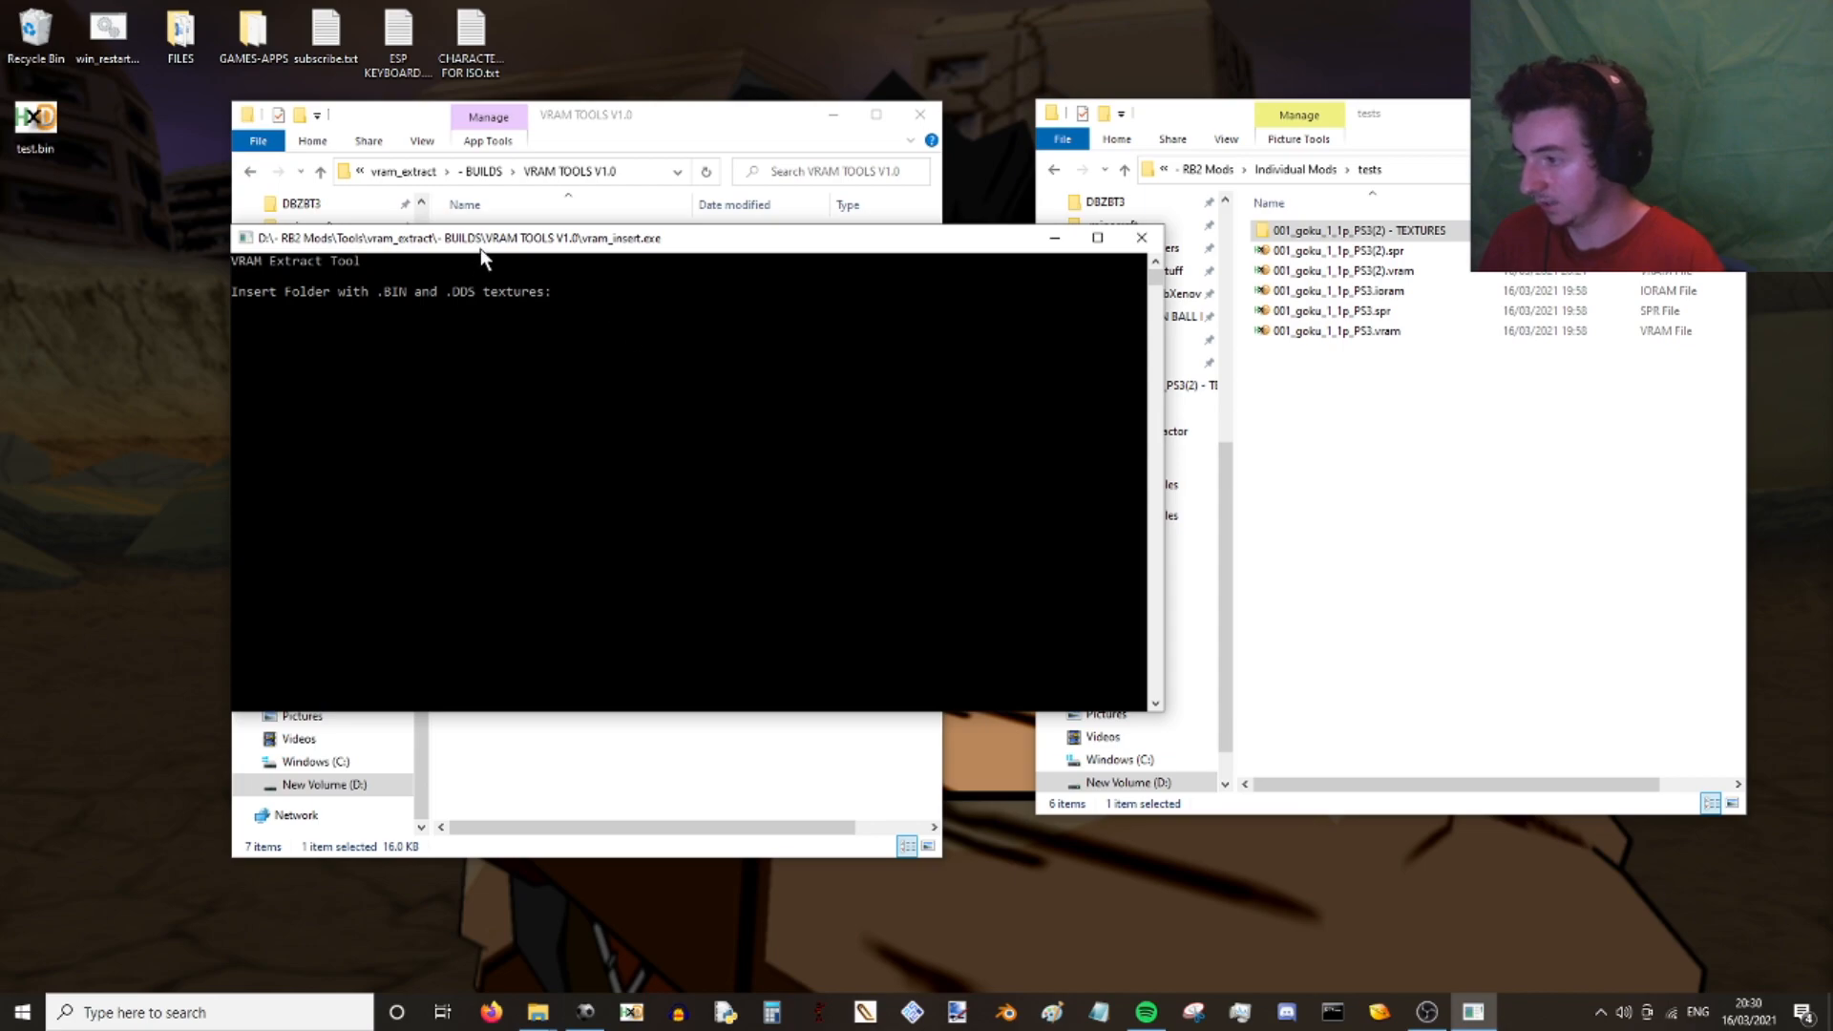
pyautogui.moveTo(269, 263); pyautogui.dragTo(298, 270)
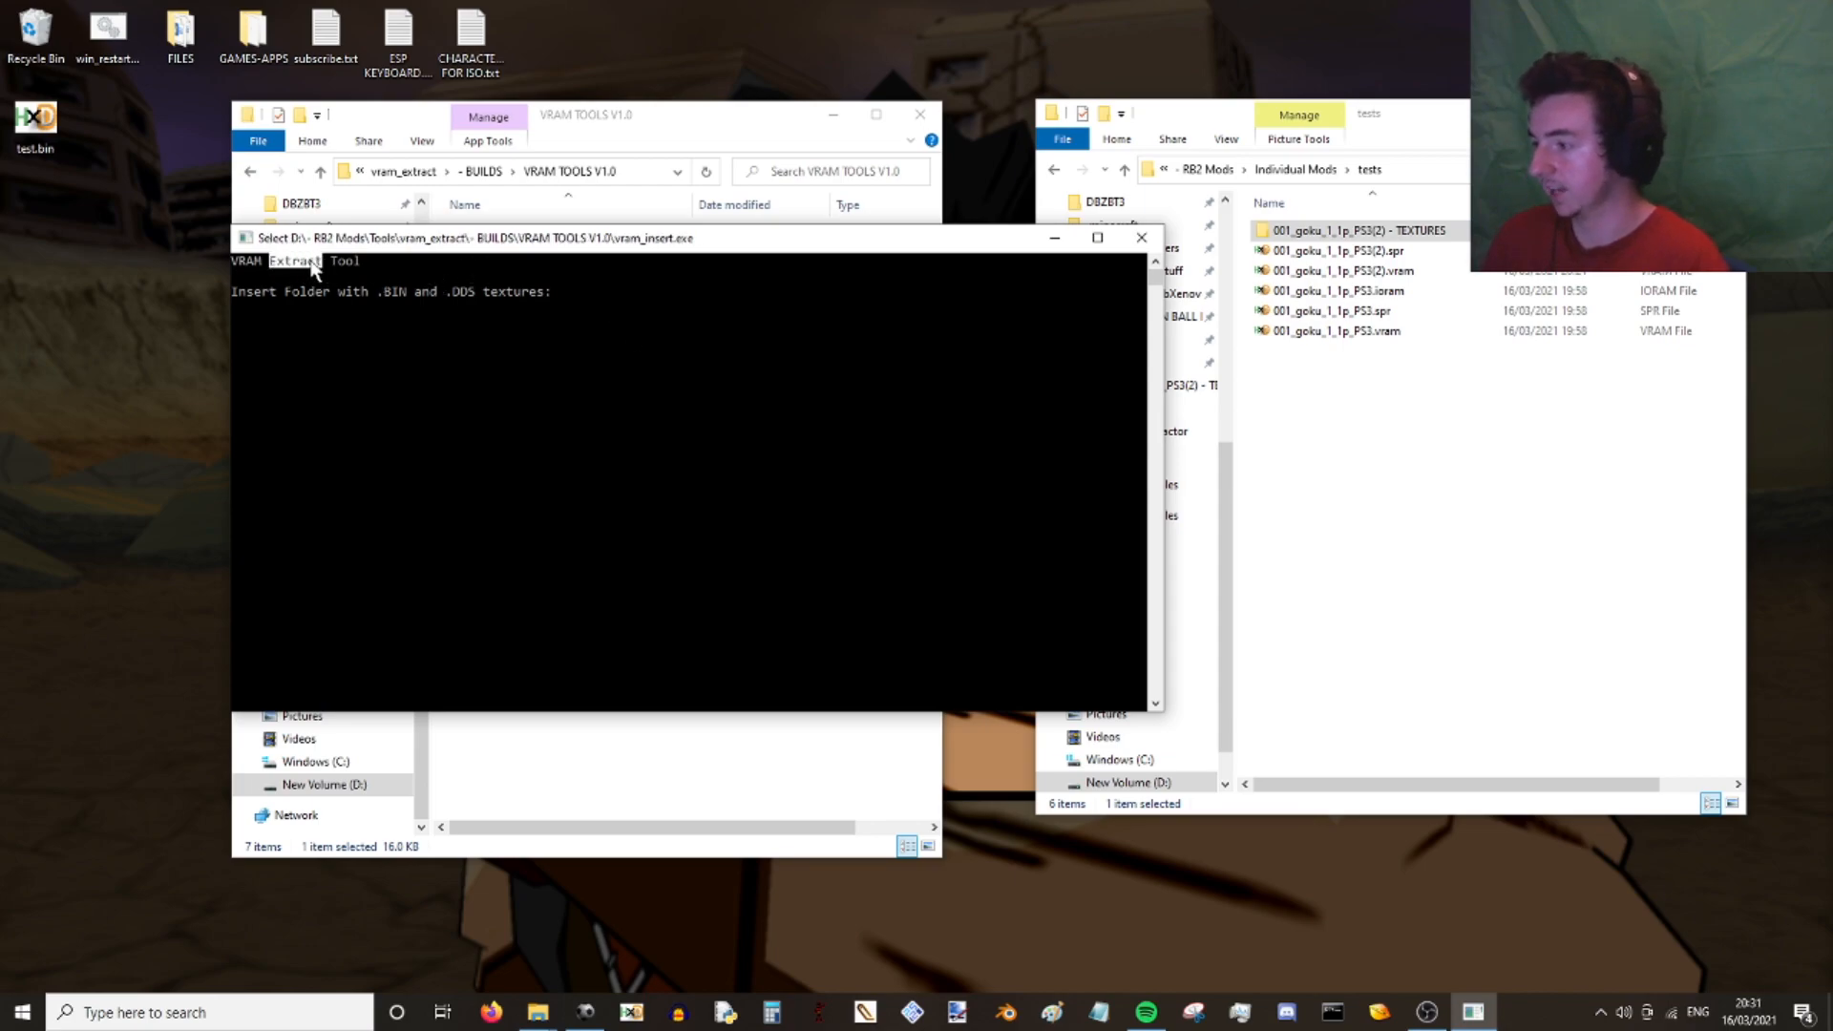
pyautogui.click(930, 489)
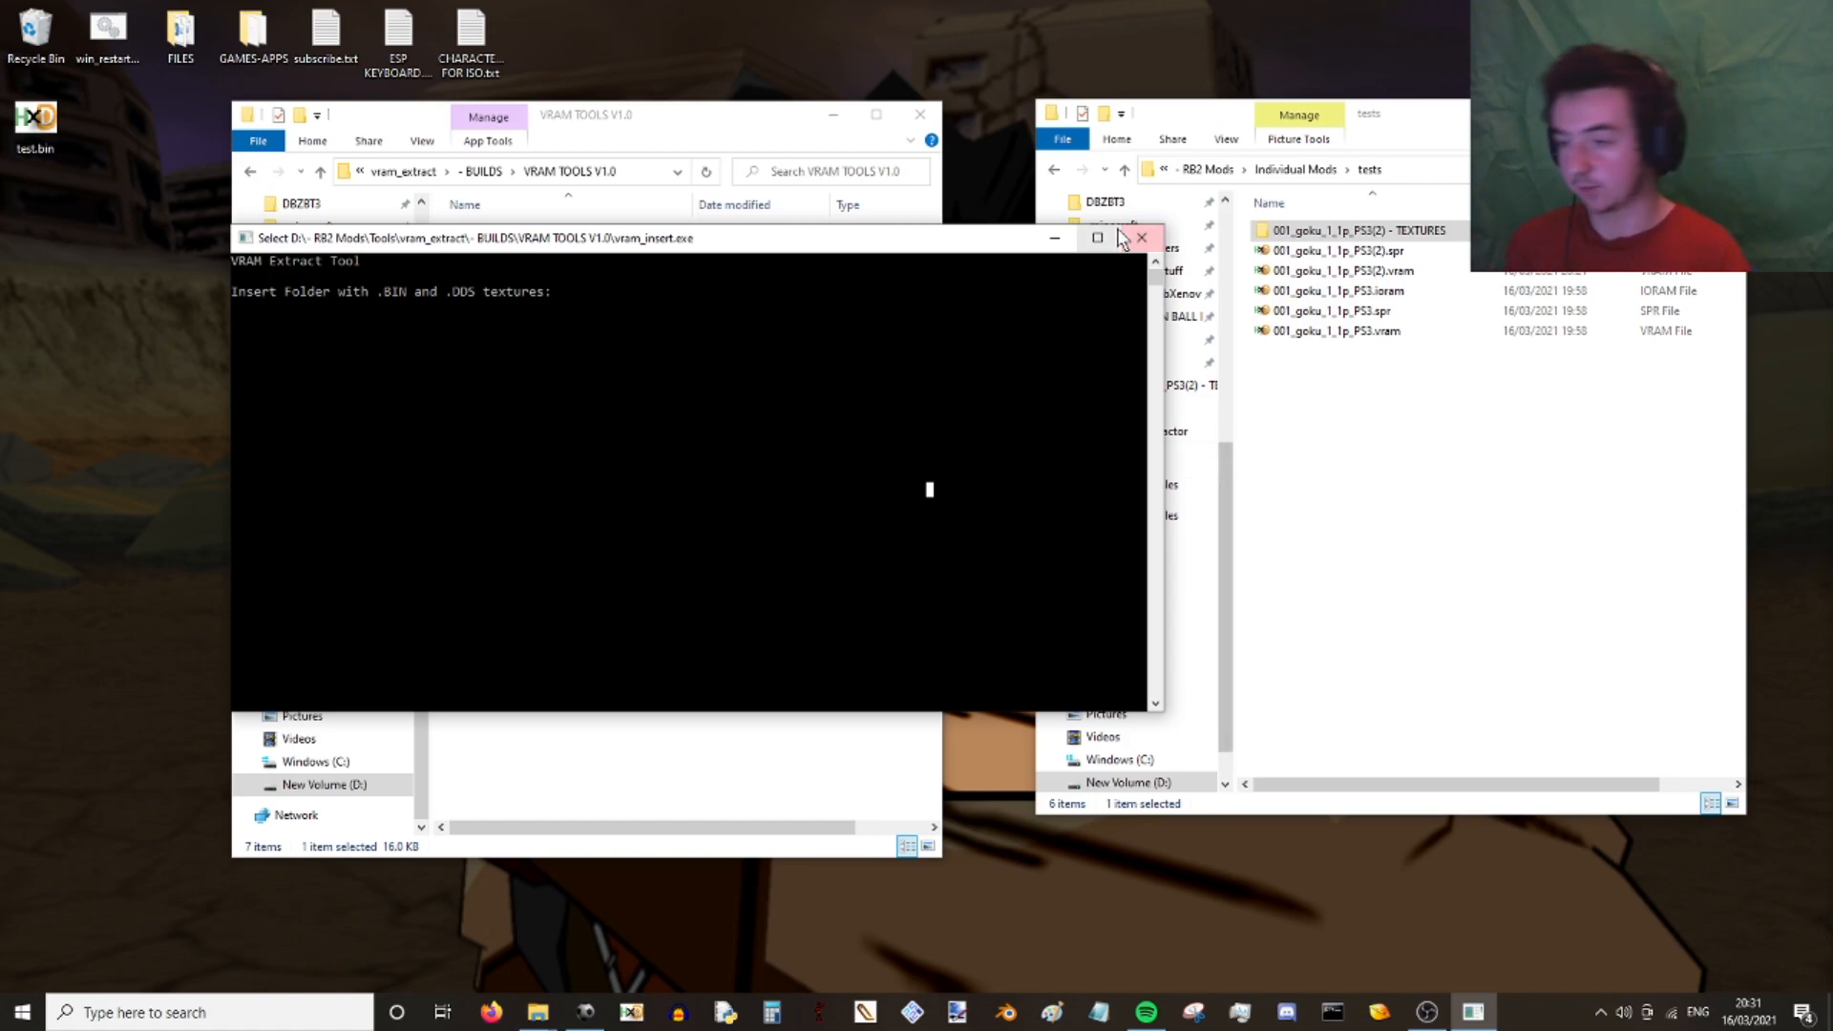
# - Supply vram_insert.exe with the 001_goku_1_1p_PS3(2) - TEXTURES folder and 001_goku_1_1p_PS3(2).spr as the original SPR file
pyautogui.moveTo(1306, 231); pyautogui.dragTo(1315, 234)
pyautogui.doubleClick(1316, 234)
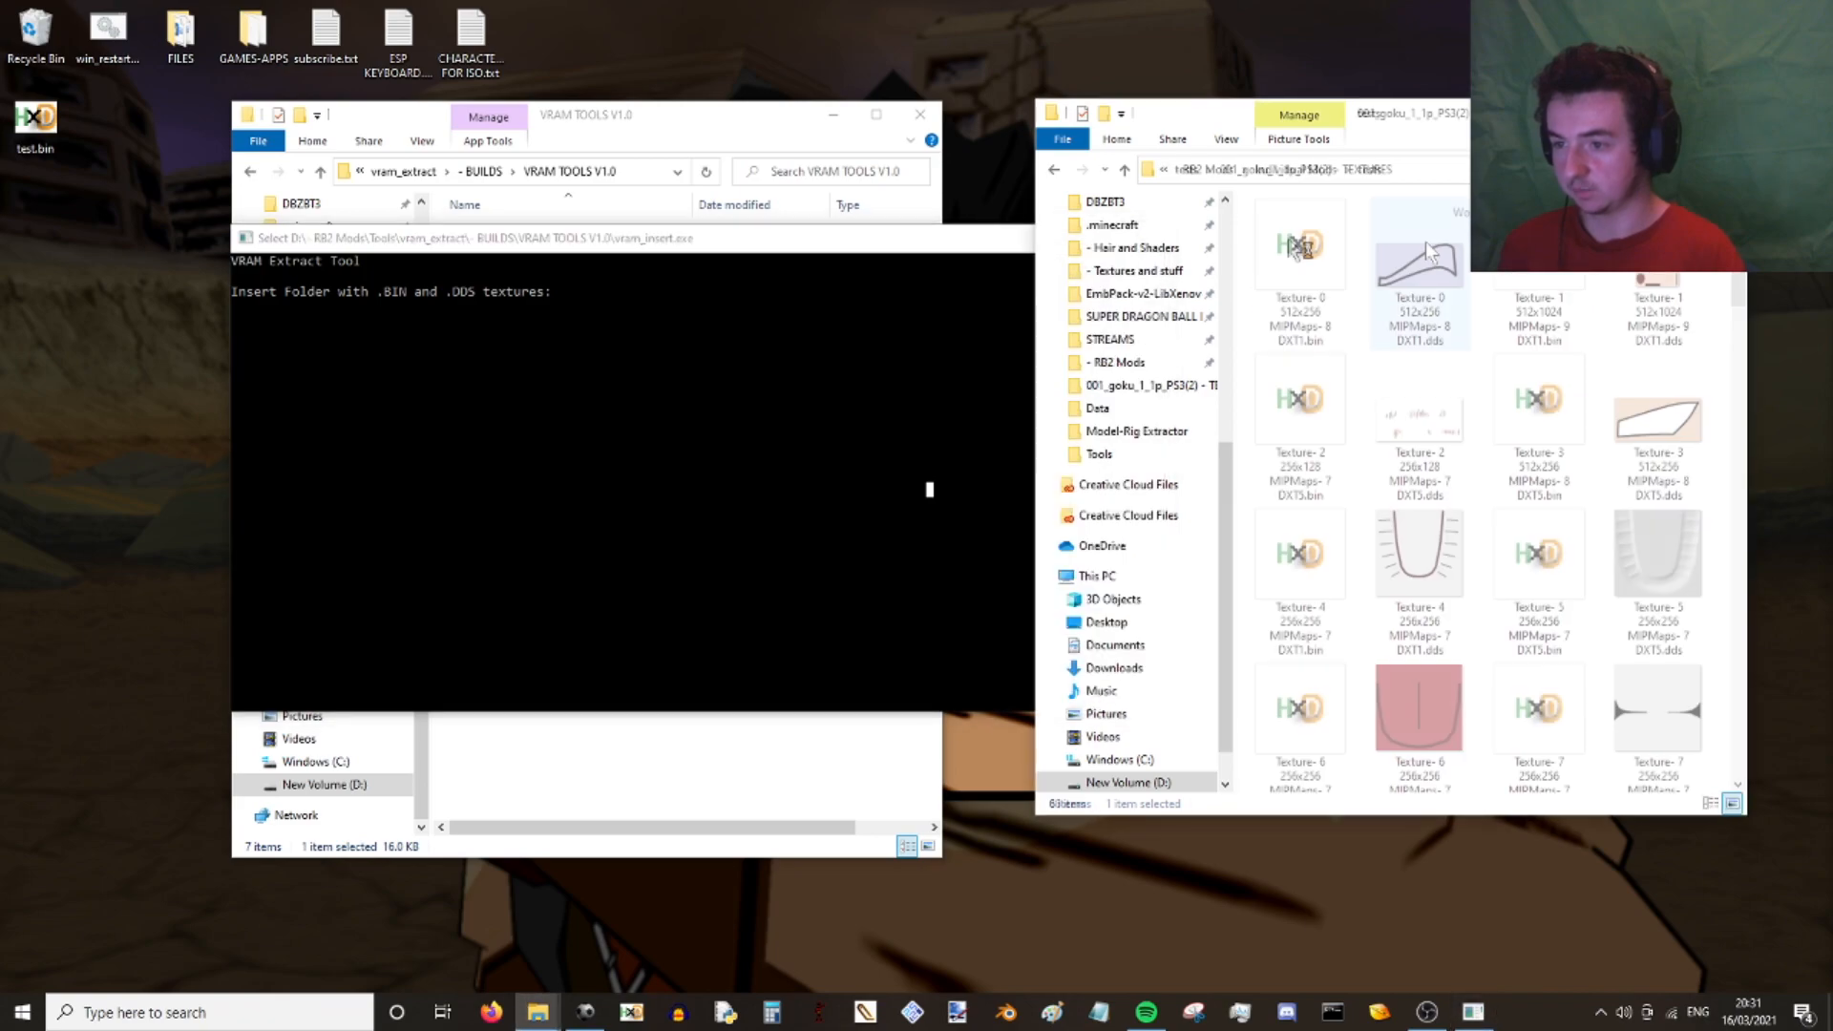
pyautogui.click(1381, 258)
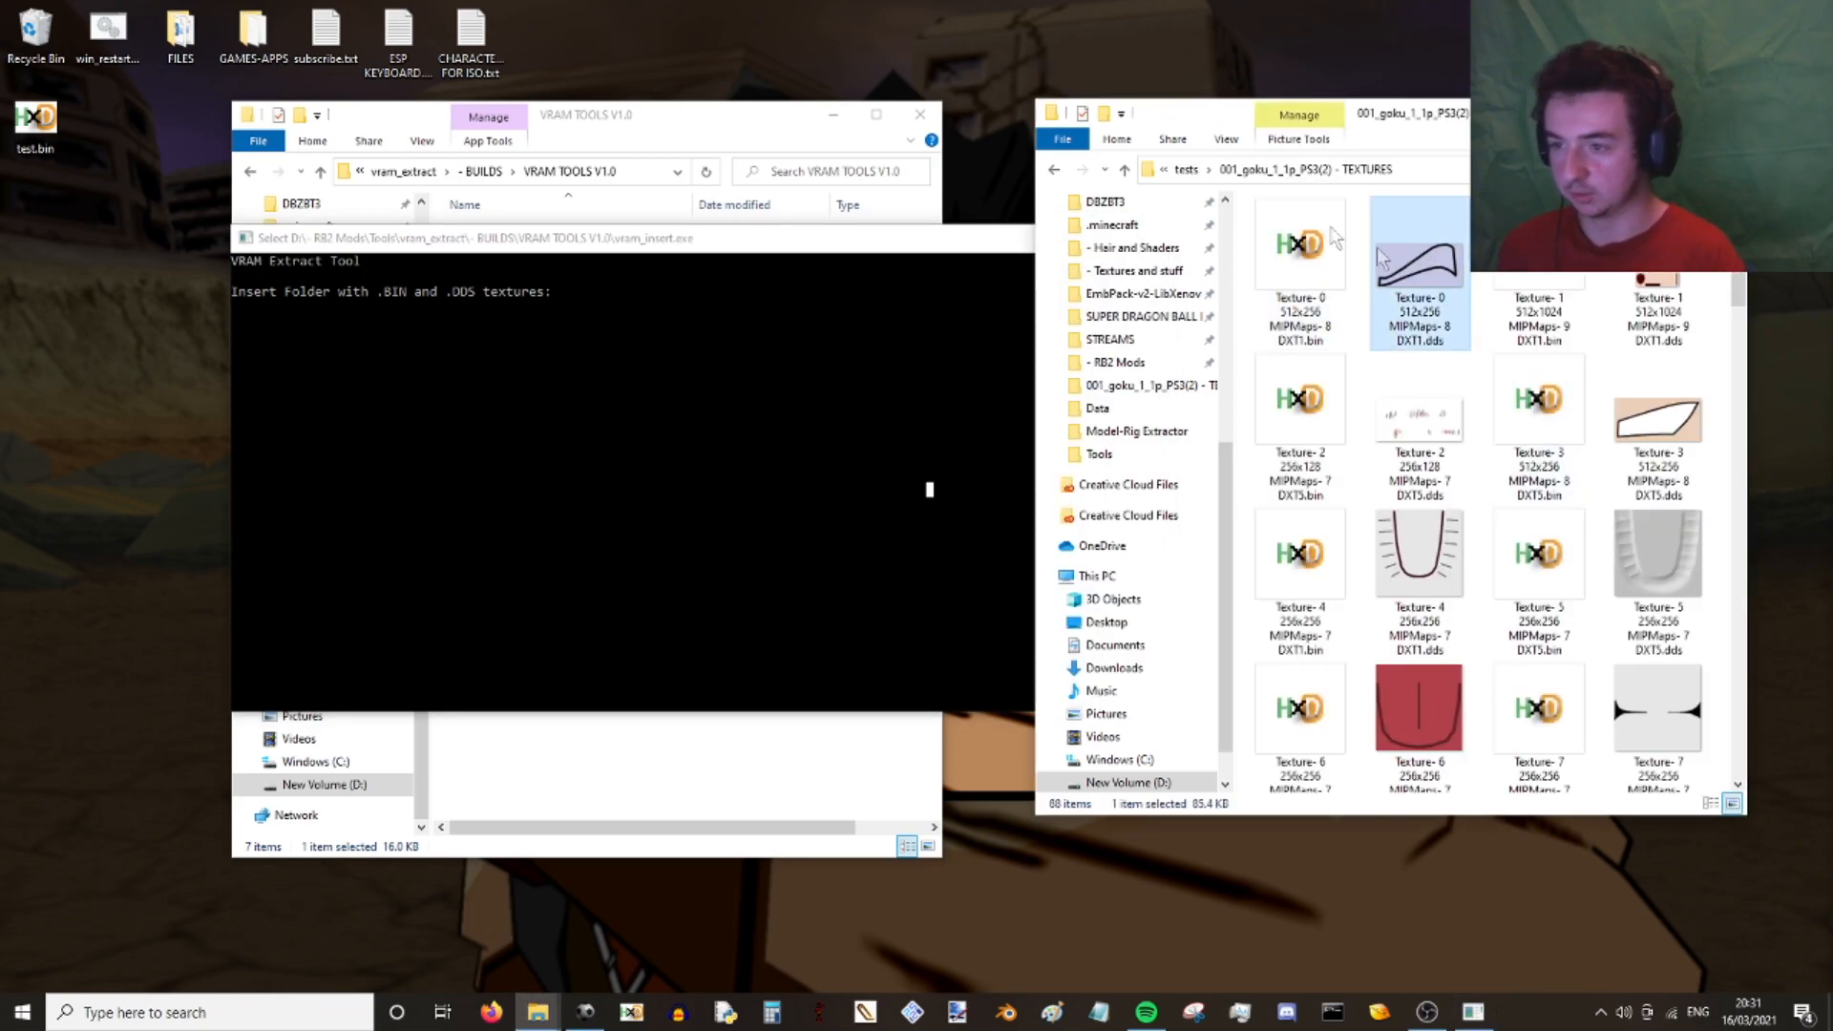
pyautogui.click(1186, 169)
pyautogui.moveTo(1346, 231); pyautogui.dragTo(584, 411)
pyautogui.click(619, 238)
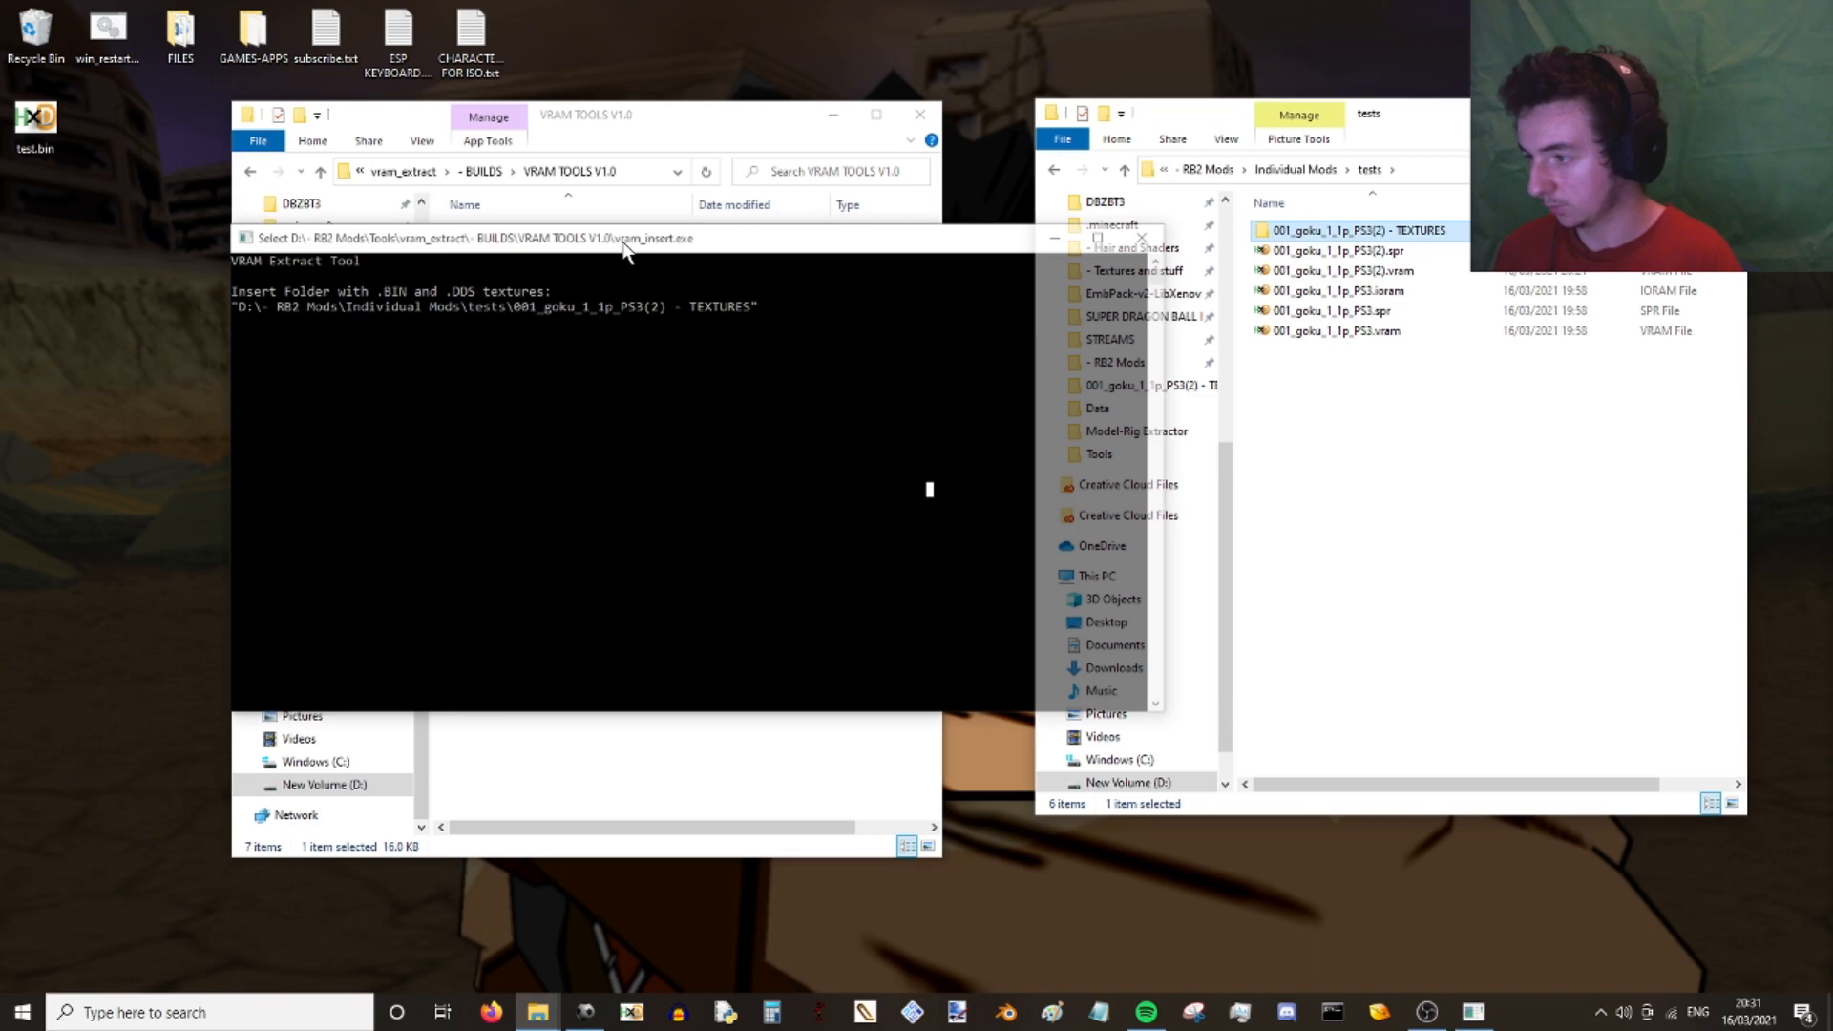
pyautogui.press('Return')
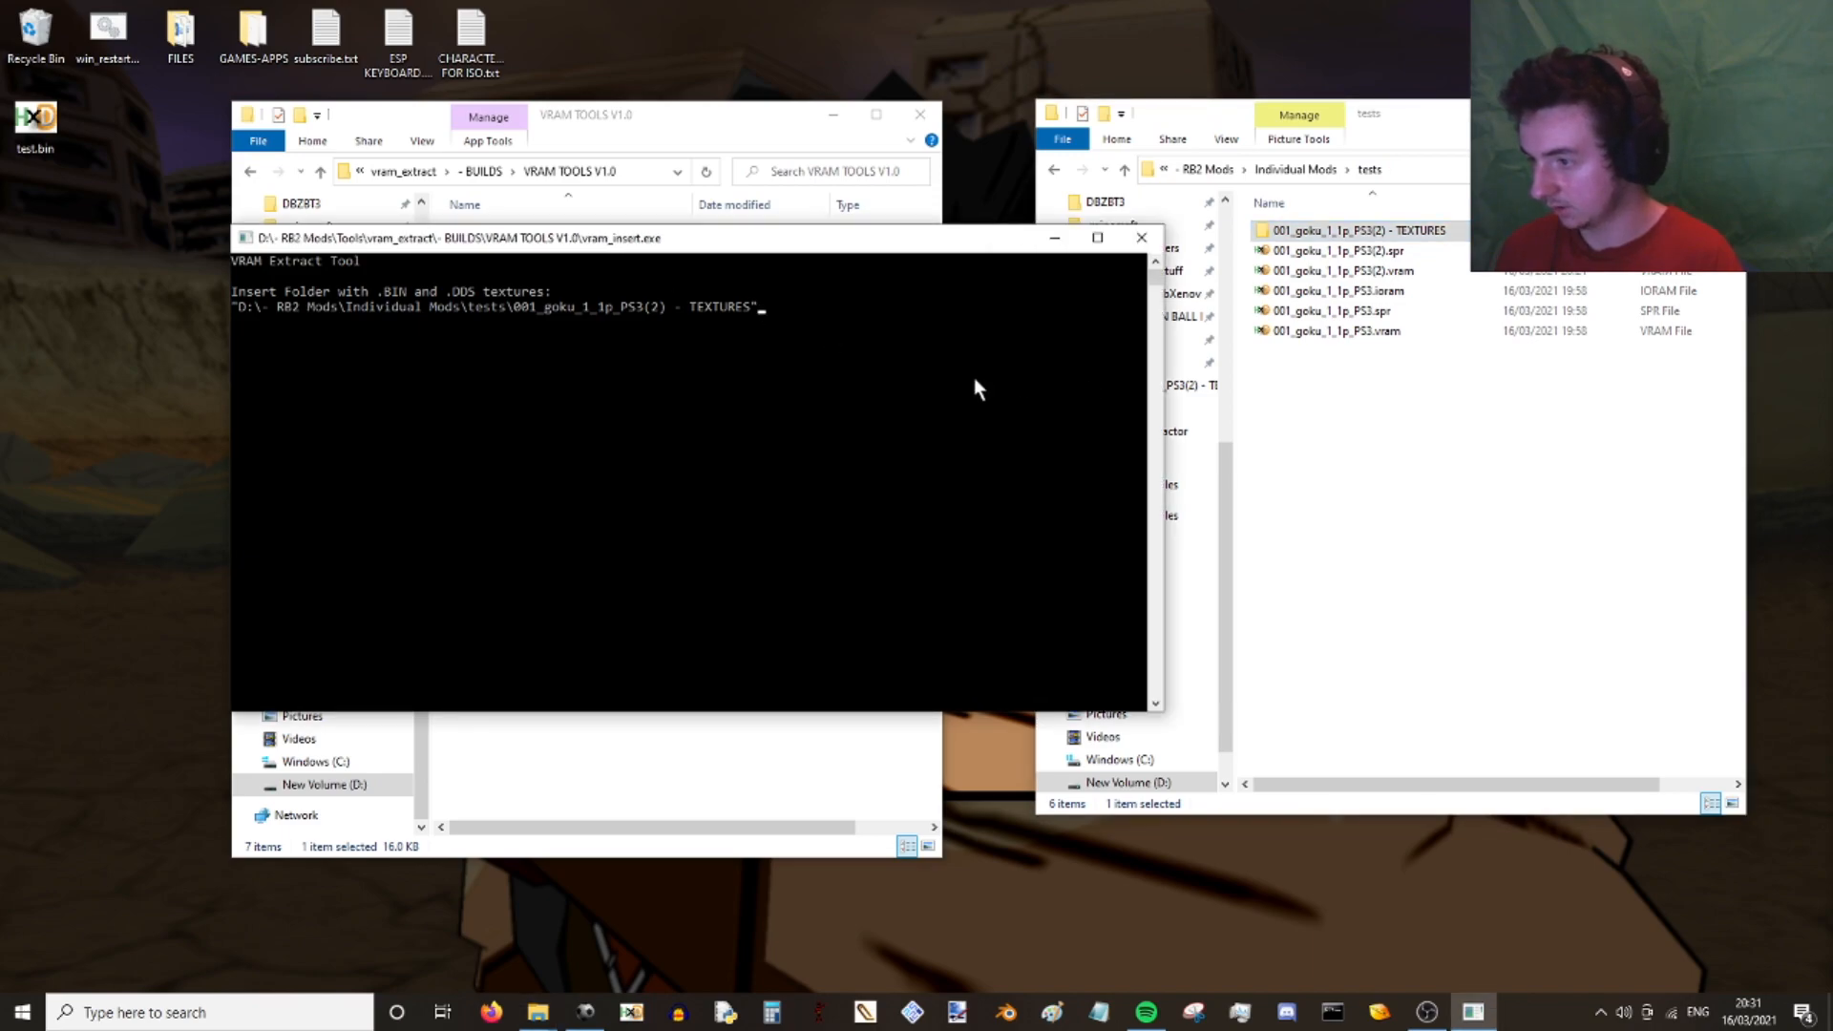
pyautogui.press('Return')
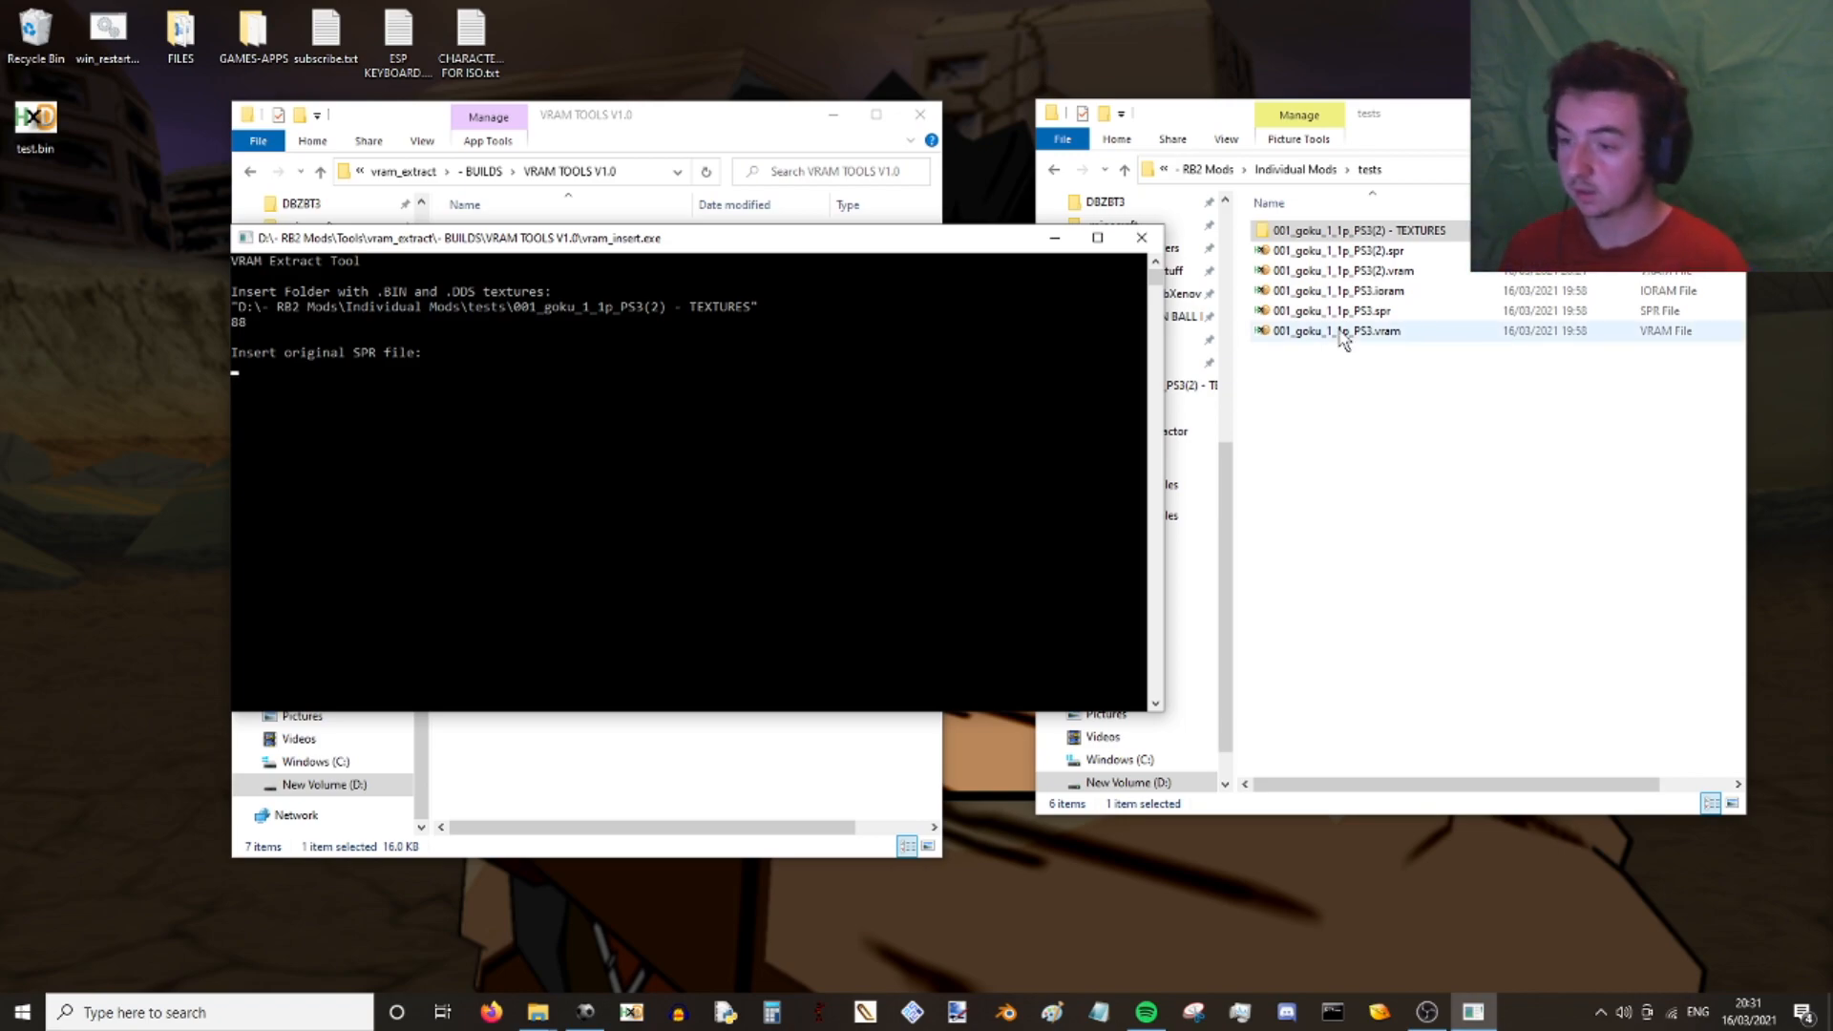
pyautogui.moveTo(1346, 250); pyautogui.dragTo(746, 296)
pyautogui.press('Return')
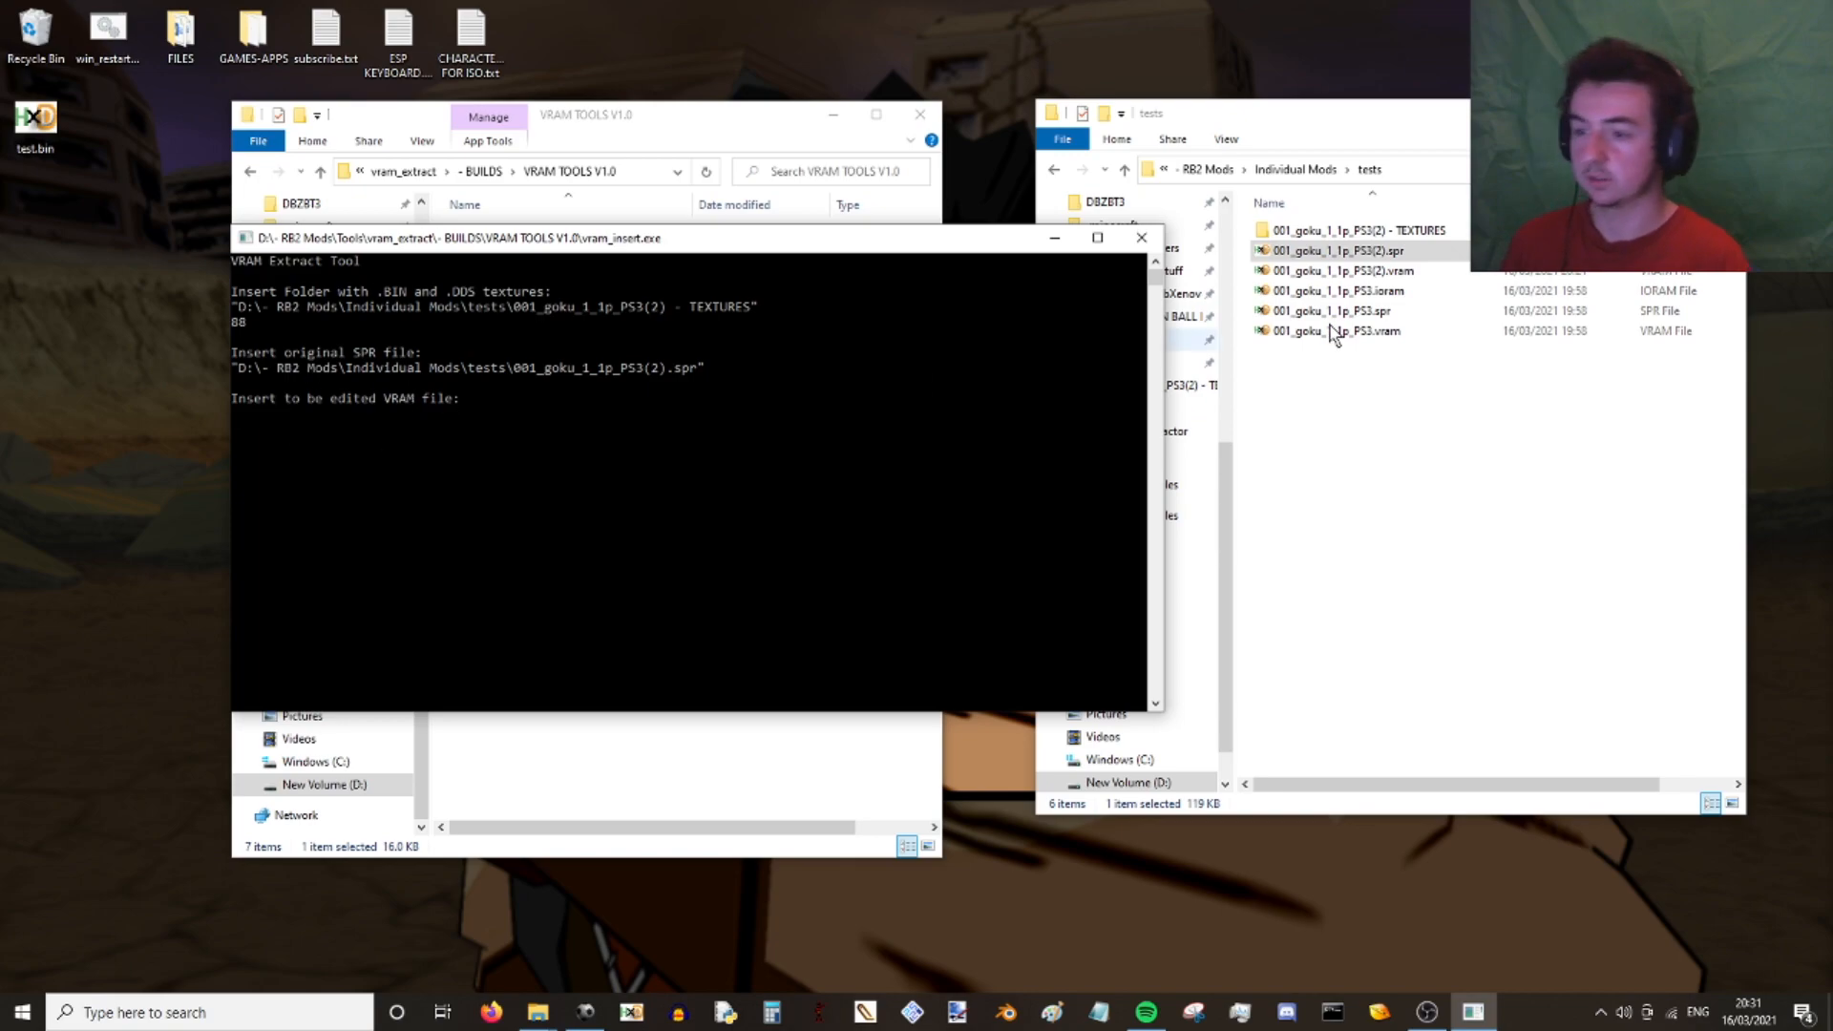
# - Duplicate 001_goku_1_1p_PS3(2).vram and insert the textures into the copy, 001_goku_1_1p_PS3(2) - Copy.vram
pyautogui.click(1401, 272)
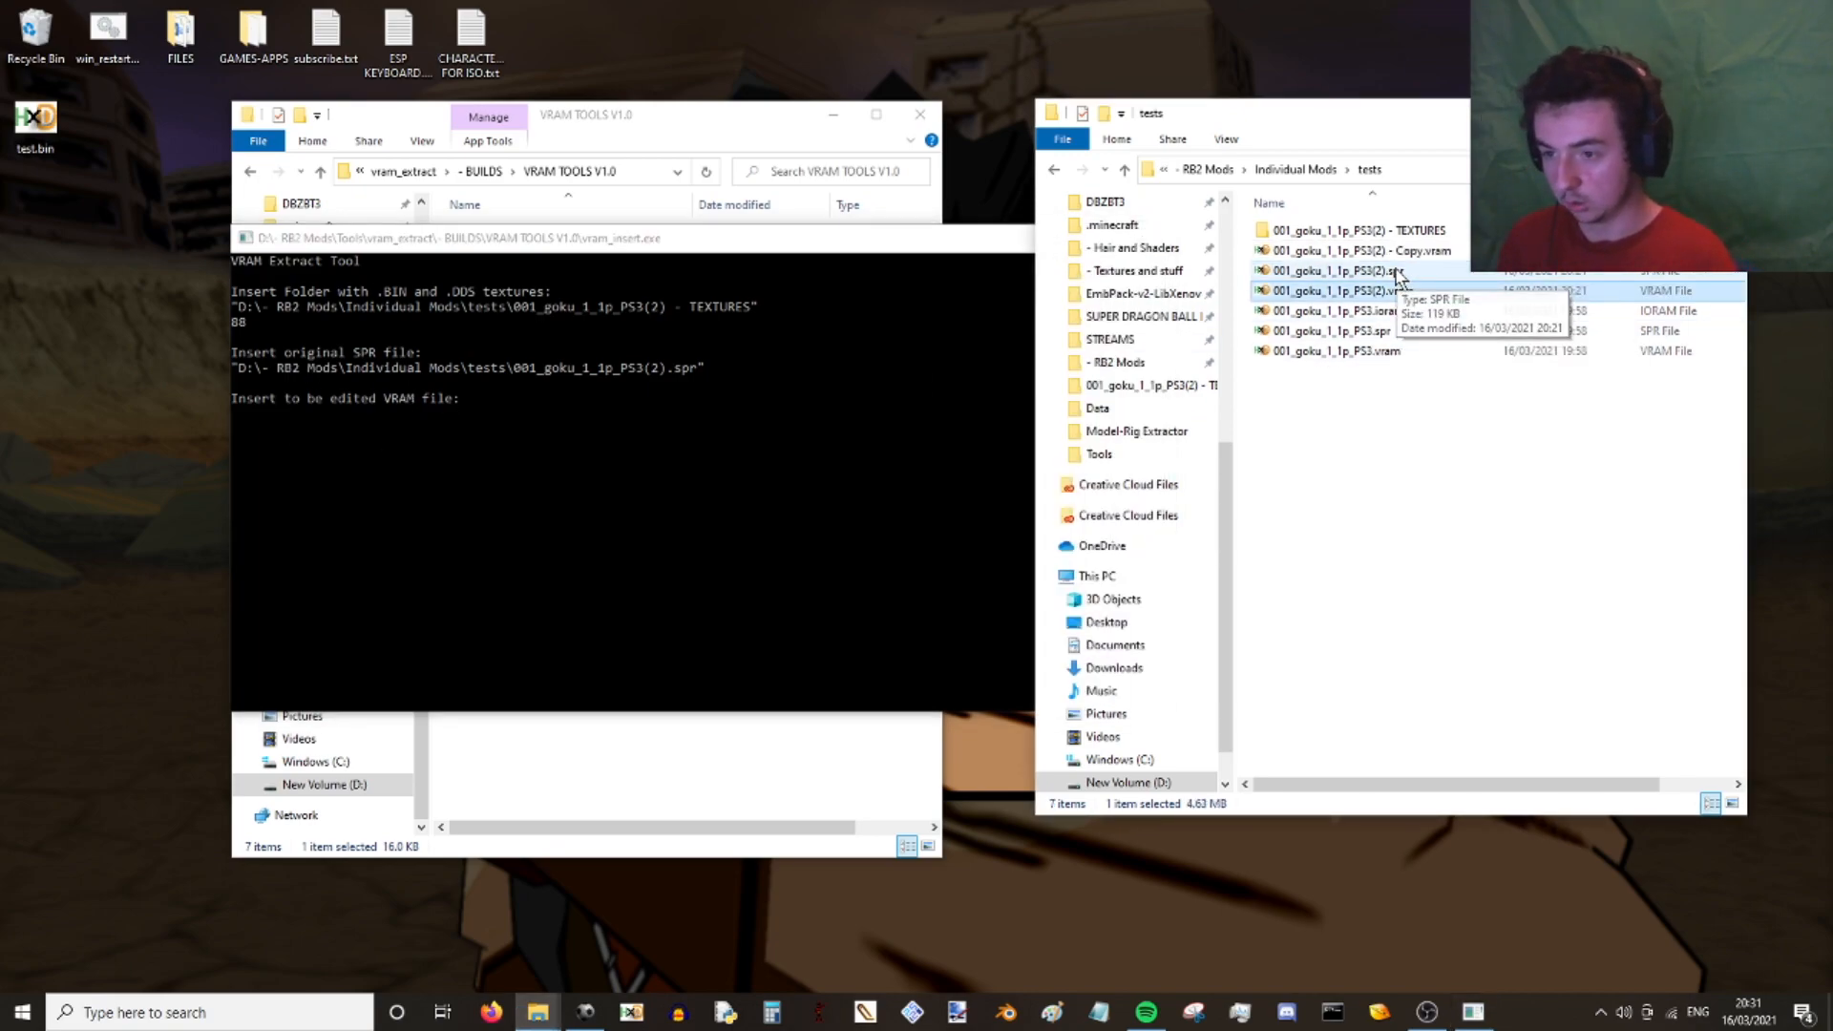
pyautogui.hotkey('ctrl', 'c')
pyautogui.hotkey('ctrl', 'v')
pyautogui.moveTo(1364, 255); pyautogui.dragTo(773, 477)
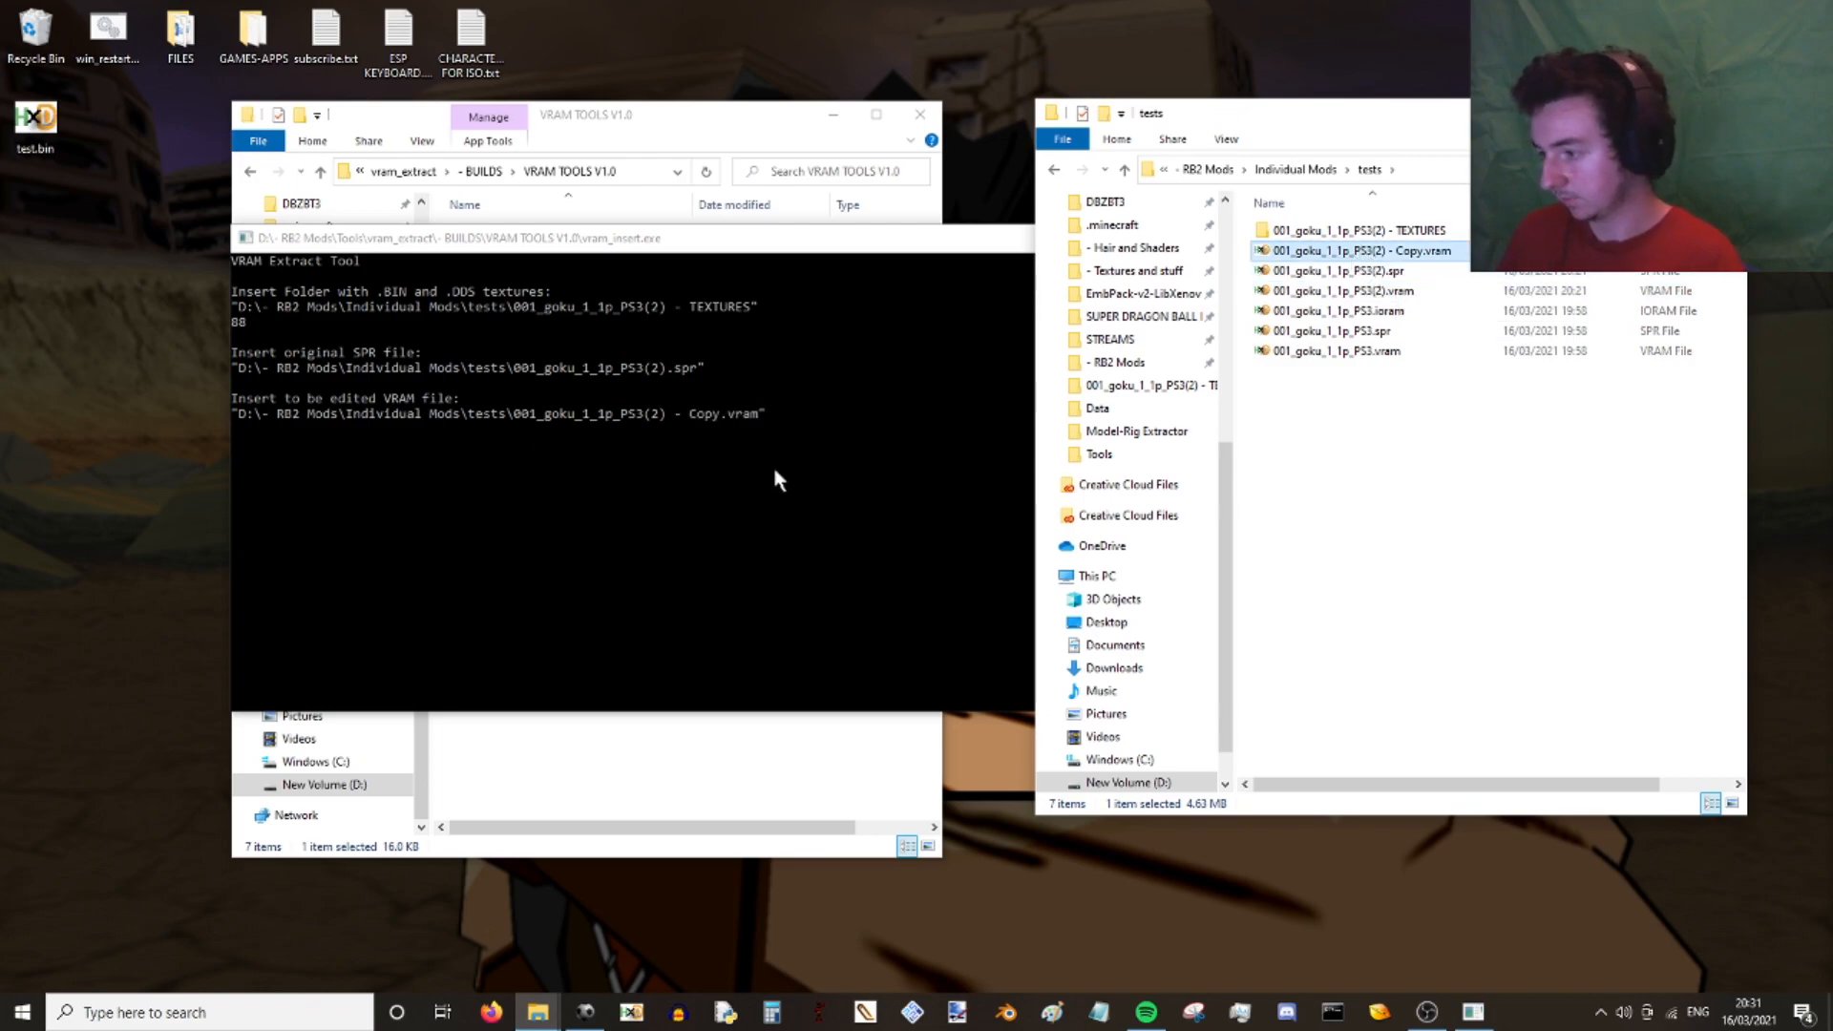
pyautogui.click(842, 256)
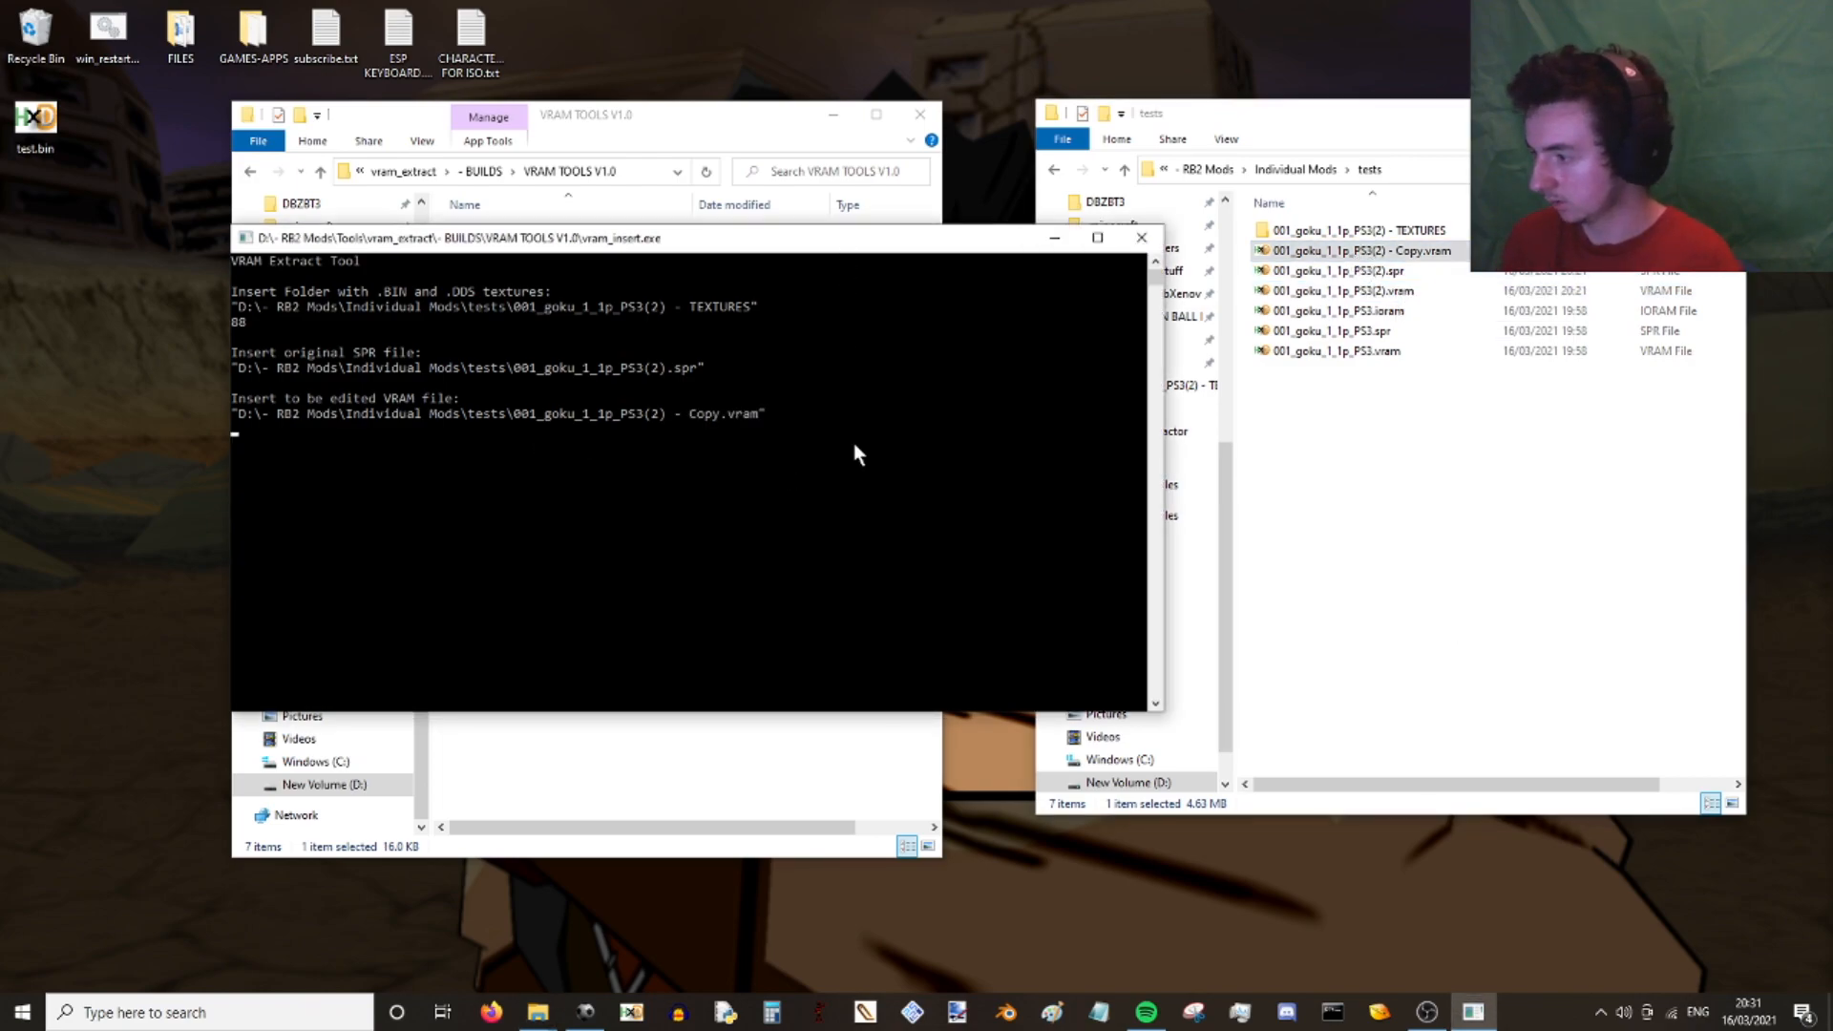
pyautogui.press('Return')
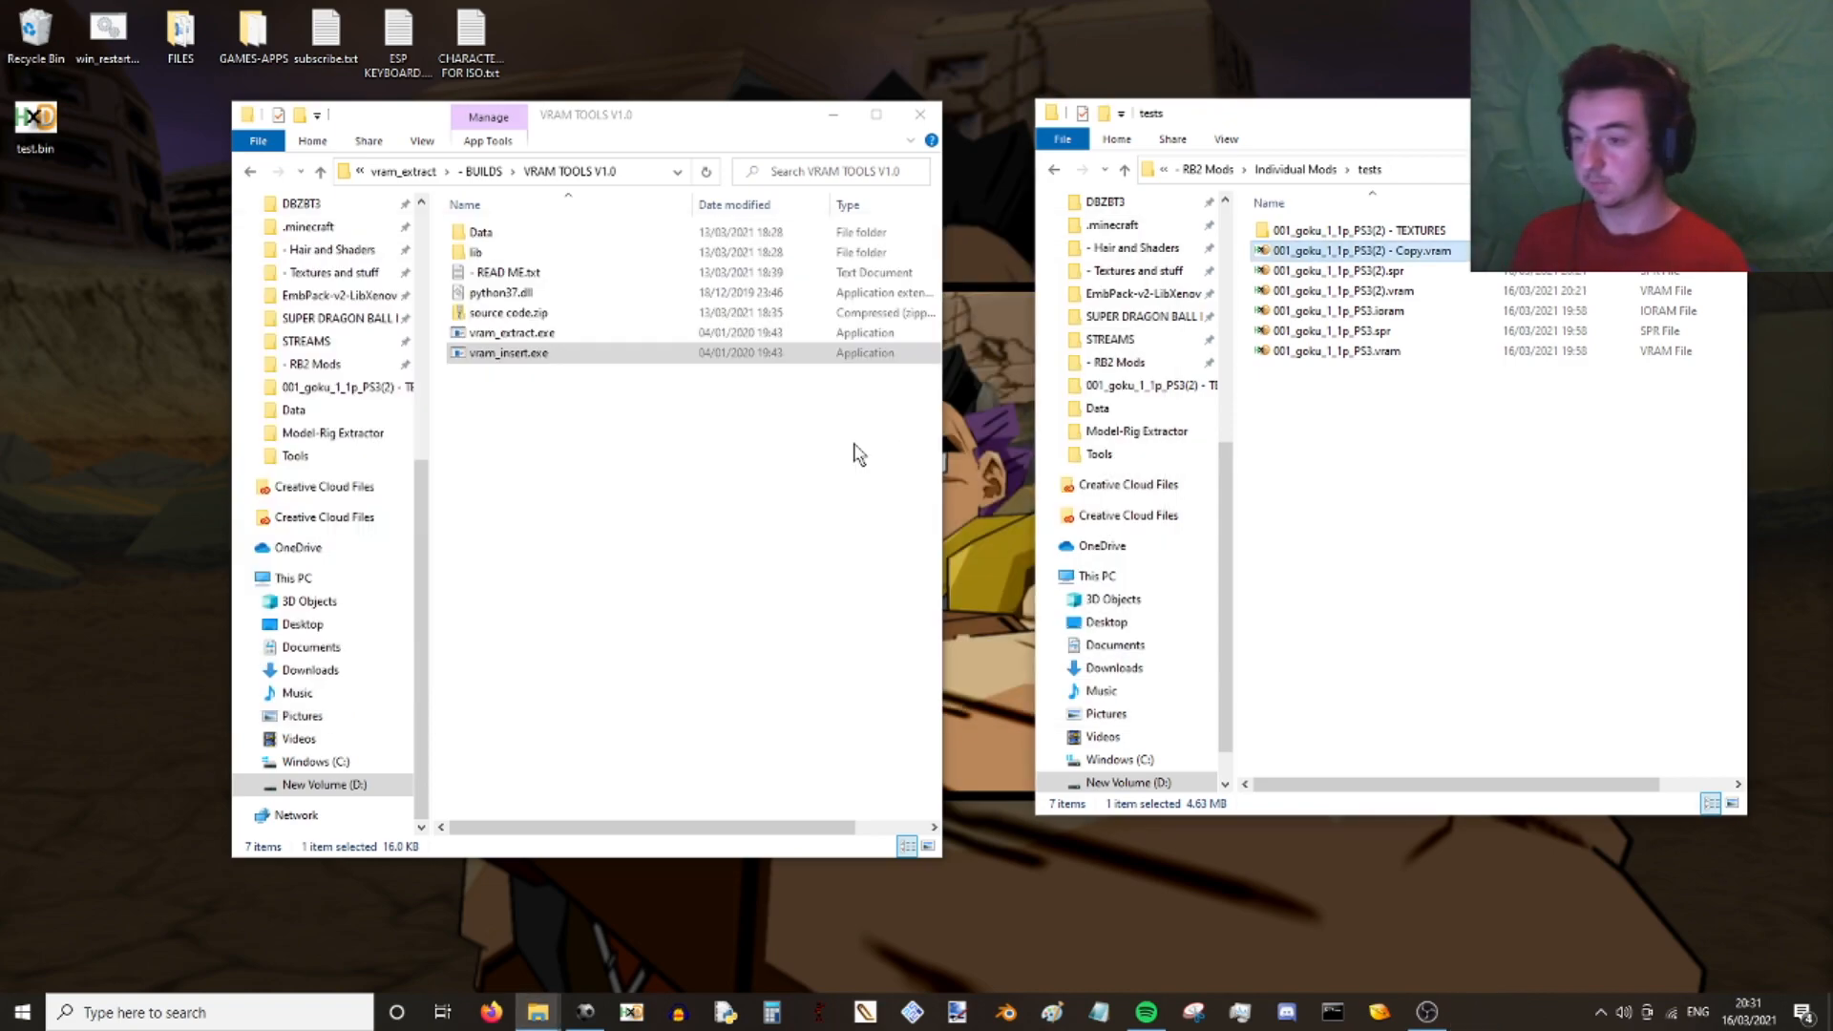
# - Extract the textures with vram_extract.exe, using 001_goku_1_1p_PS3(2).spr and 001_goku_1_1p_PS3(2) - Copy.vram, and close the tool
pyautogui.doubleClick(513, 334)
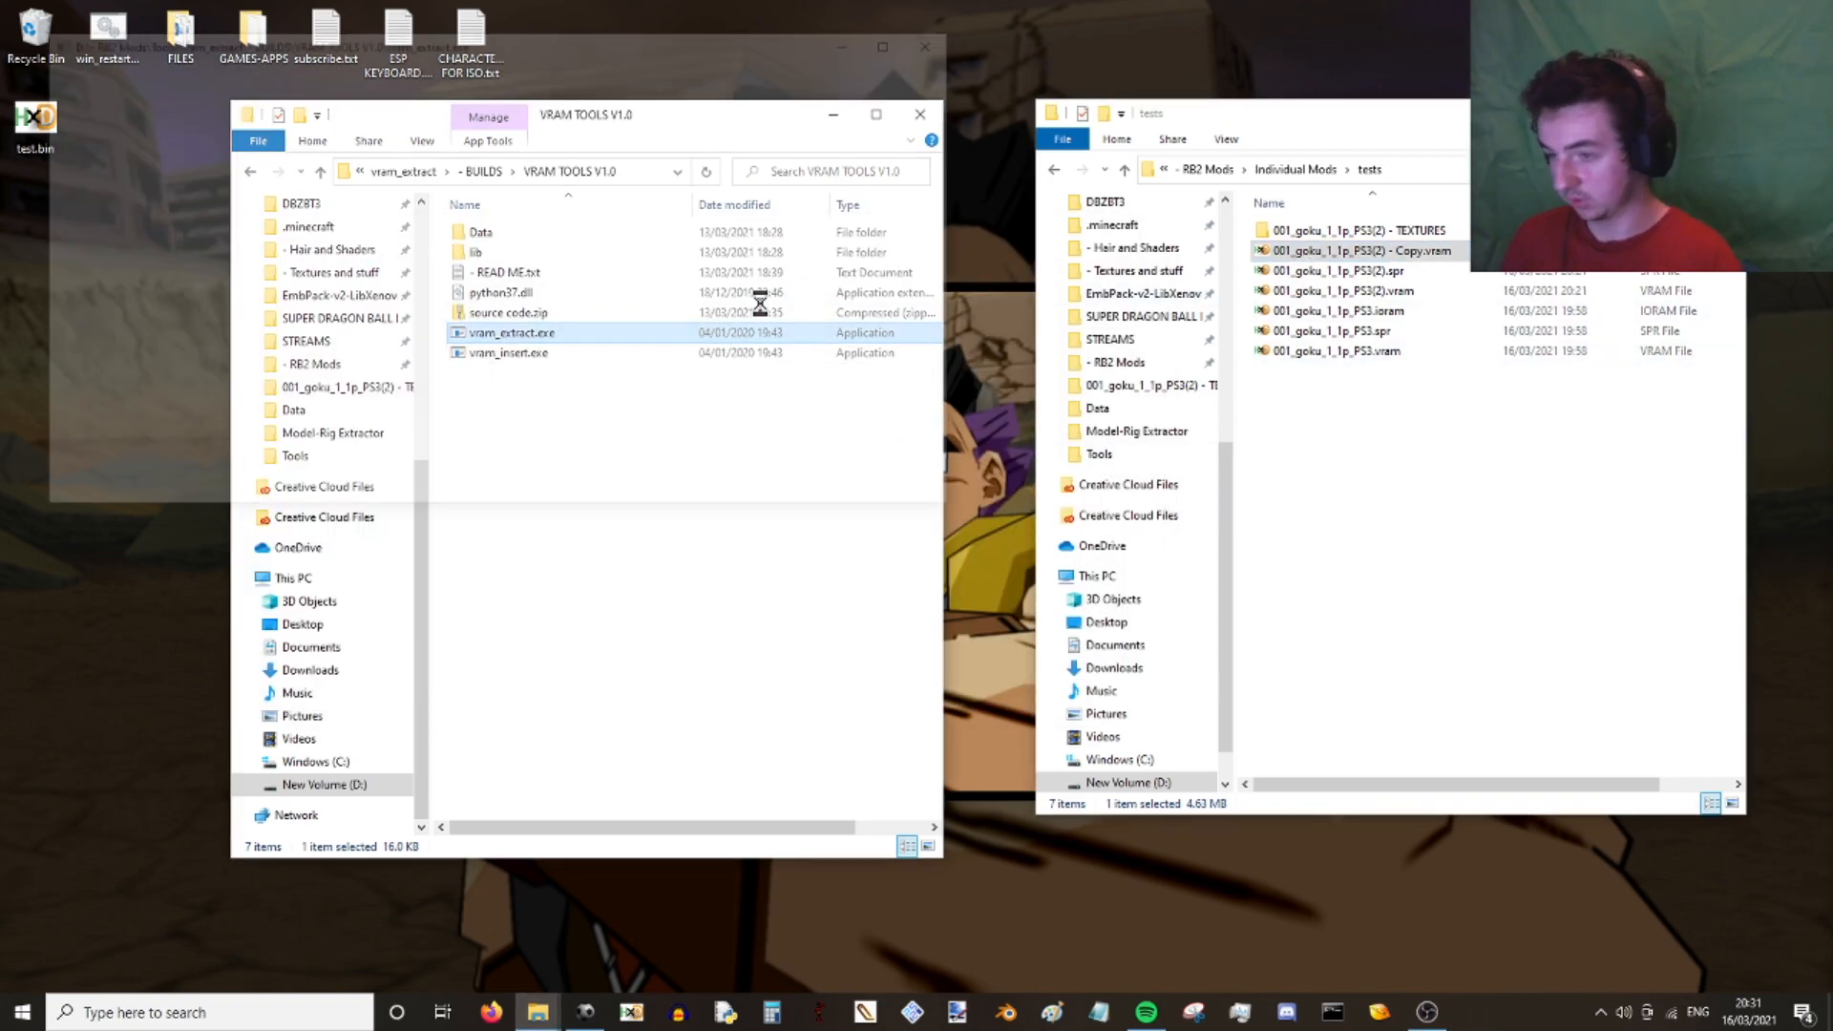
pyautogui.moveTo(1337, 271); pyautogui.dragTo(599, 261)
pyautogui.press('Return')
pyautogui.moveTo(1356, 250); pyautogui.dragTo(613, 360)
pyautogui.press('Return')
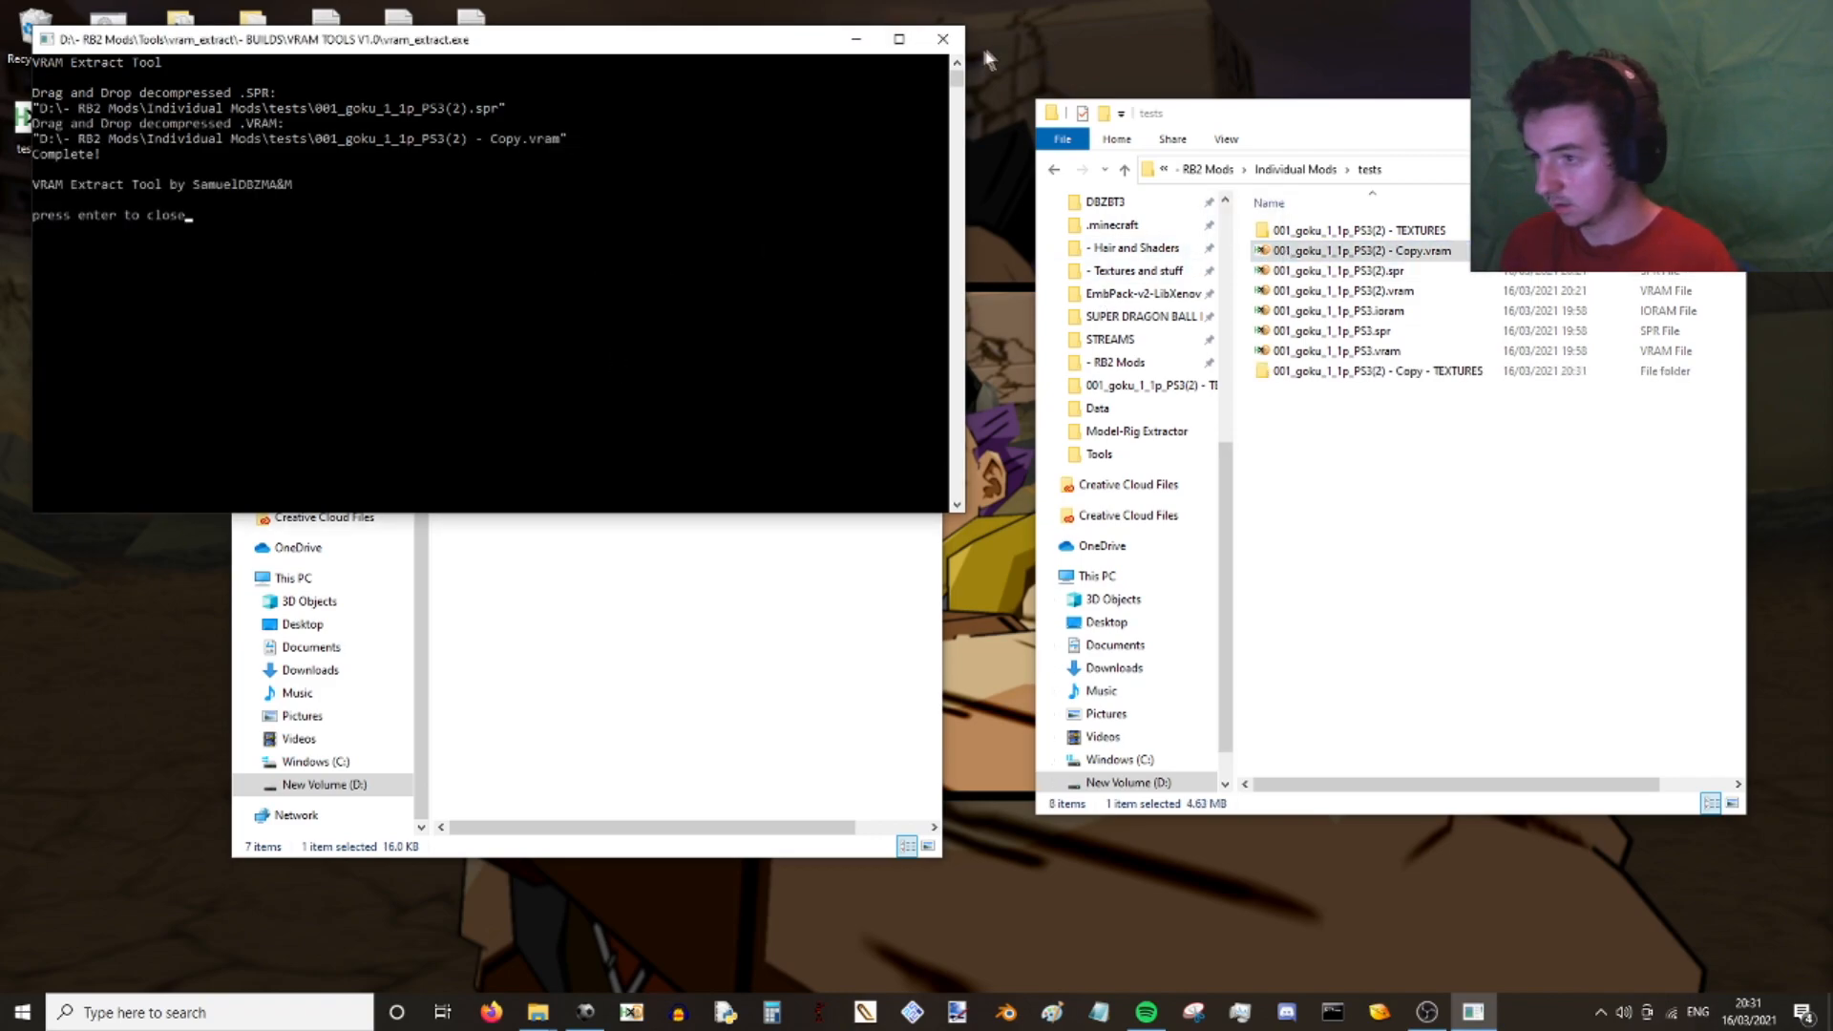
pyautogui.click(942, 38)
# - Review the textures in 001_goku_1_1p_PS3(2) - Copy - TEXTURES as large thumbnails and delete that folder from tests
pyautogui.doubleClick(1333, 233)
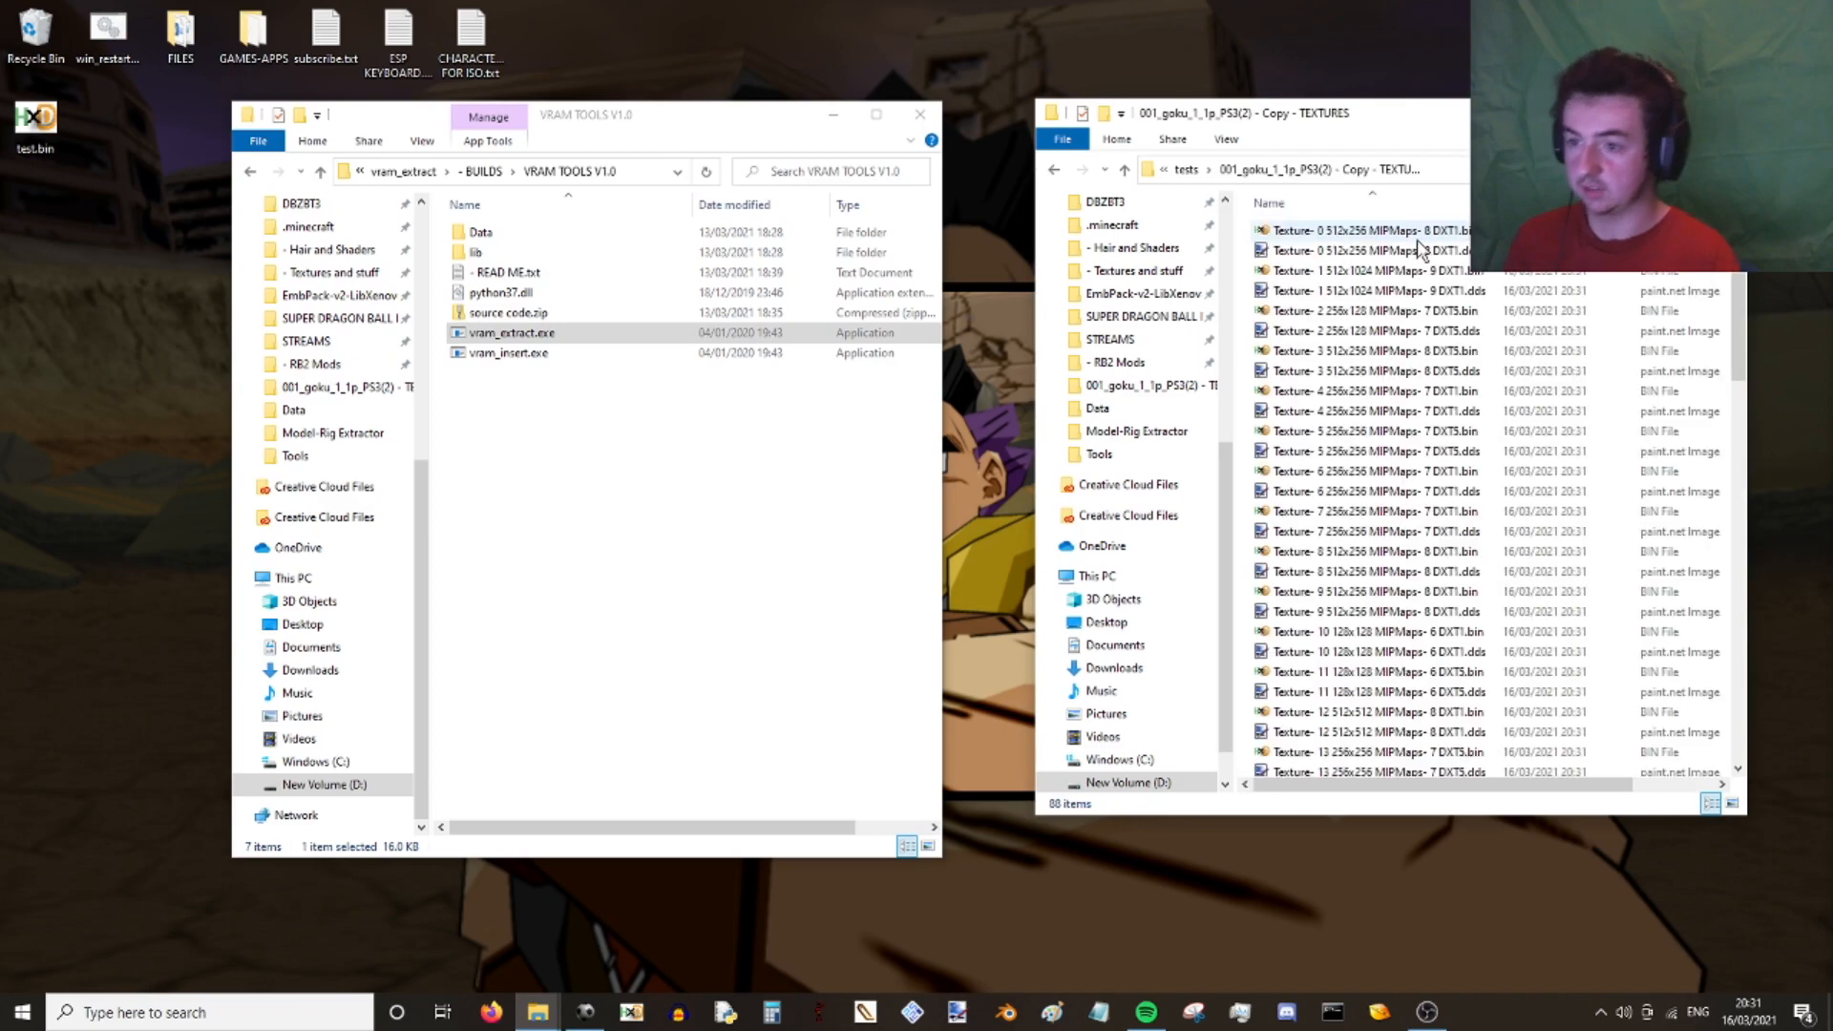
pyautogui.rightClick(1241, 279)
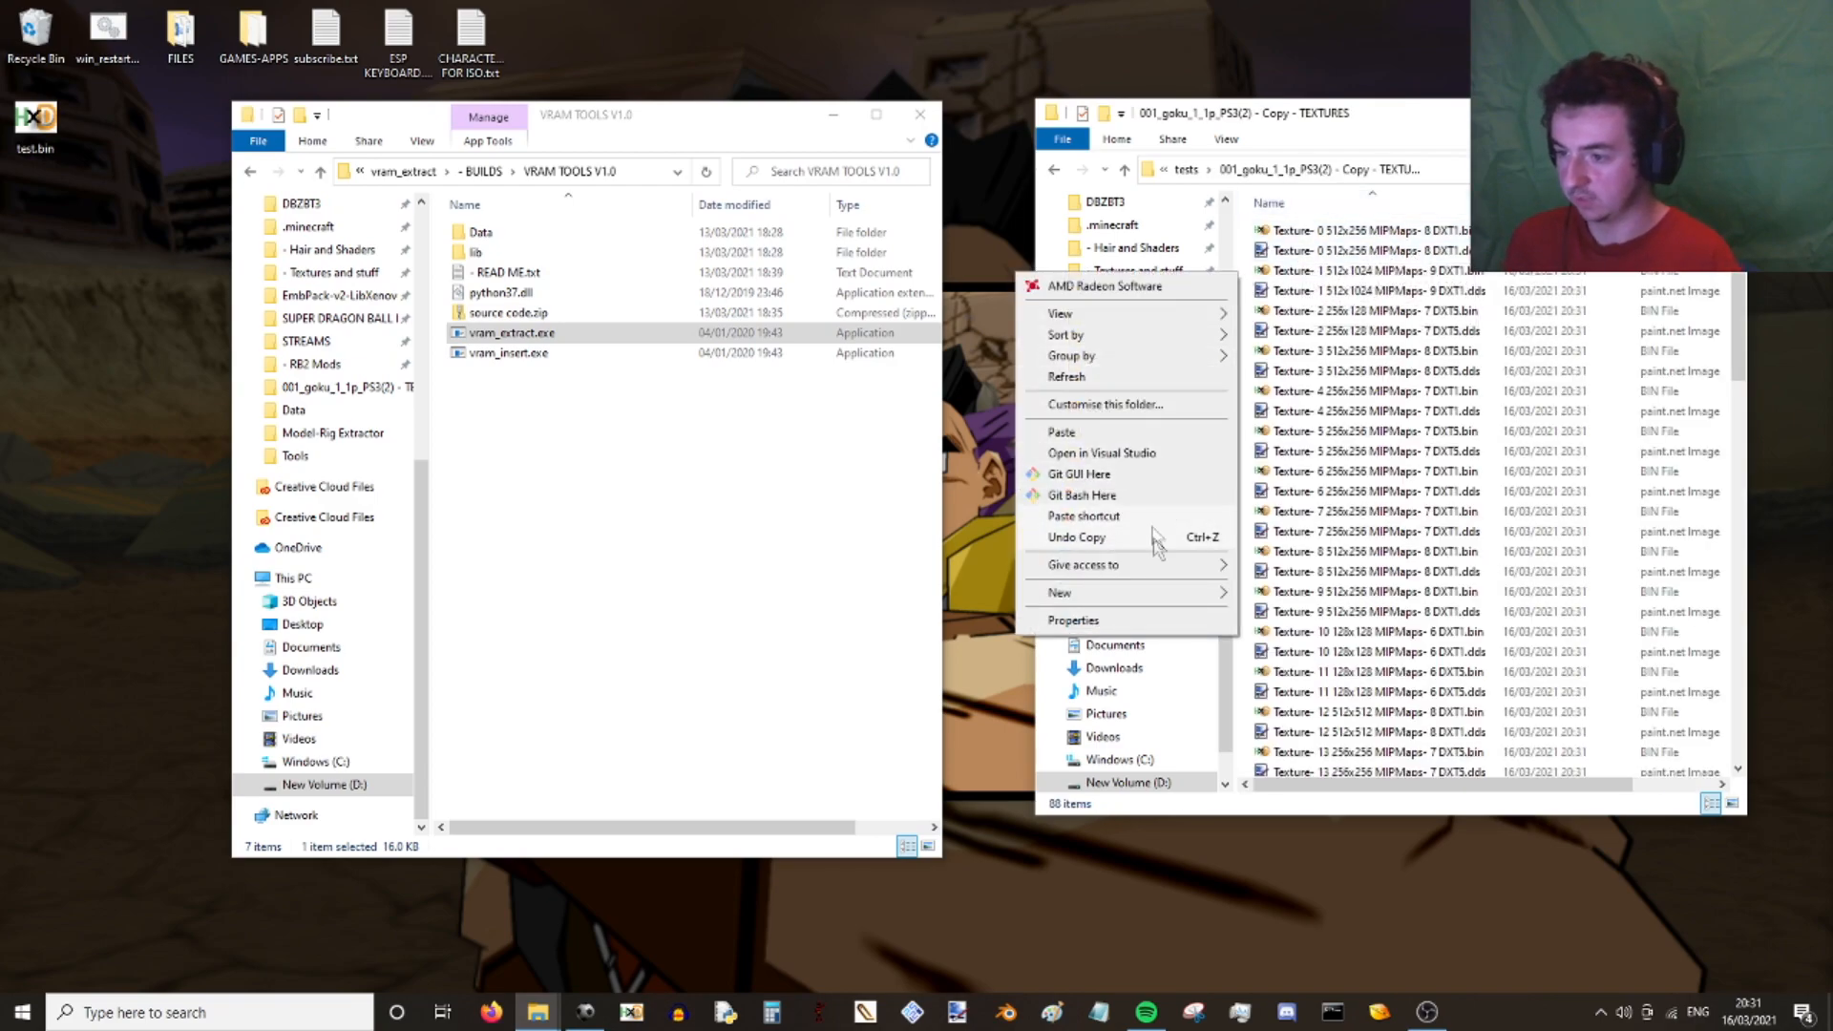
pyautogui.moveTo(1159, 594)
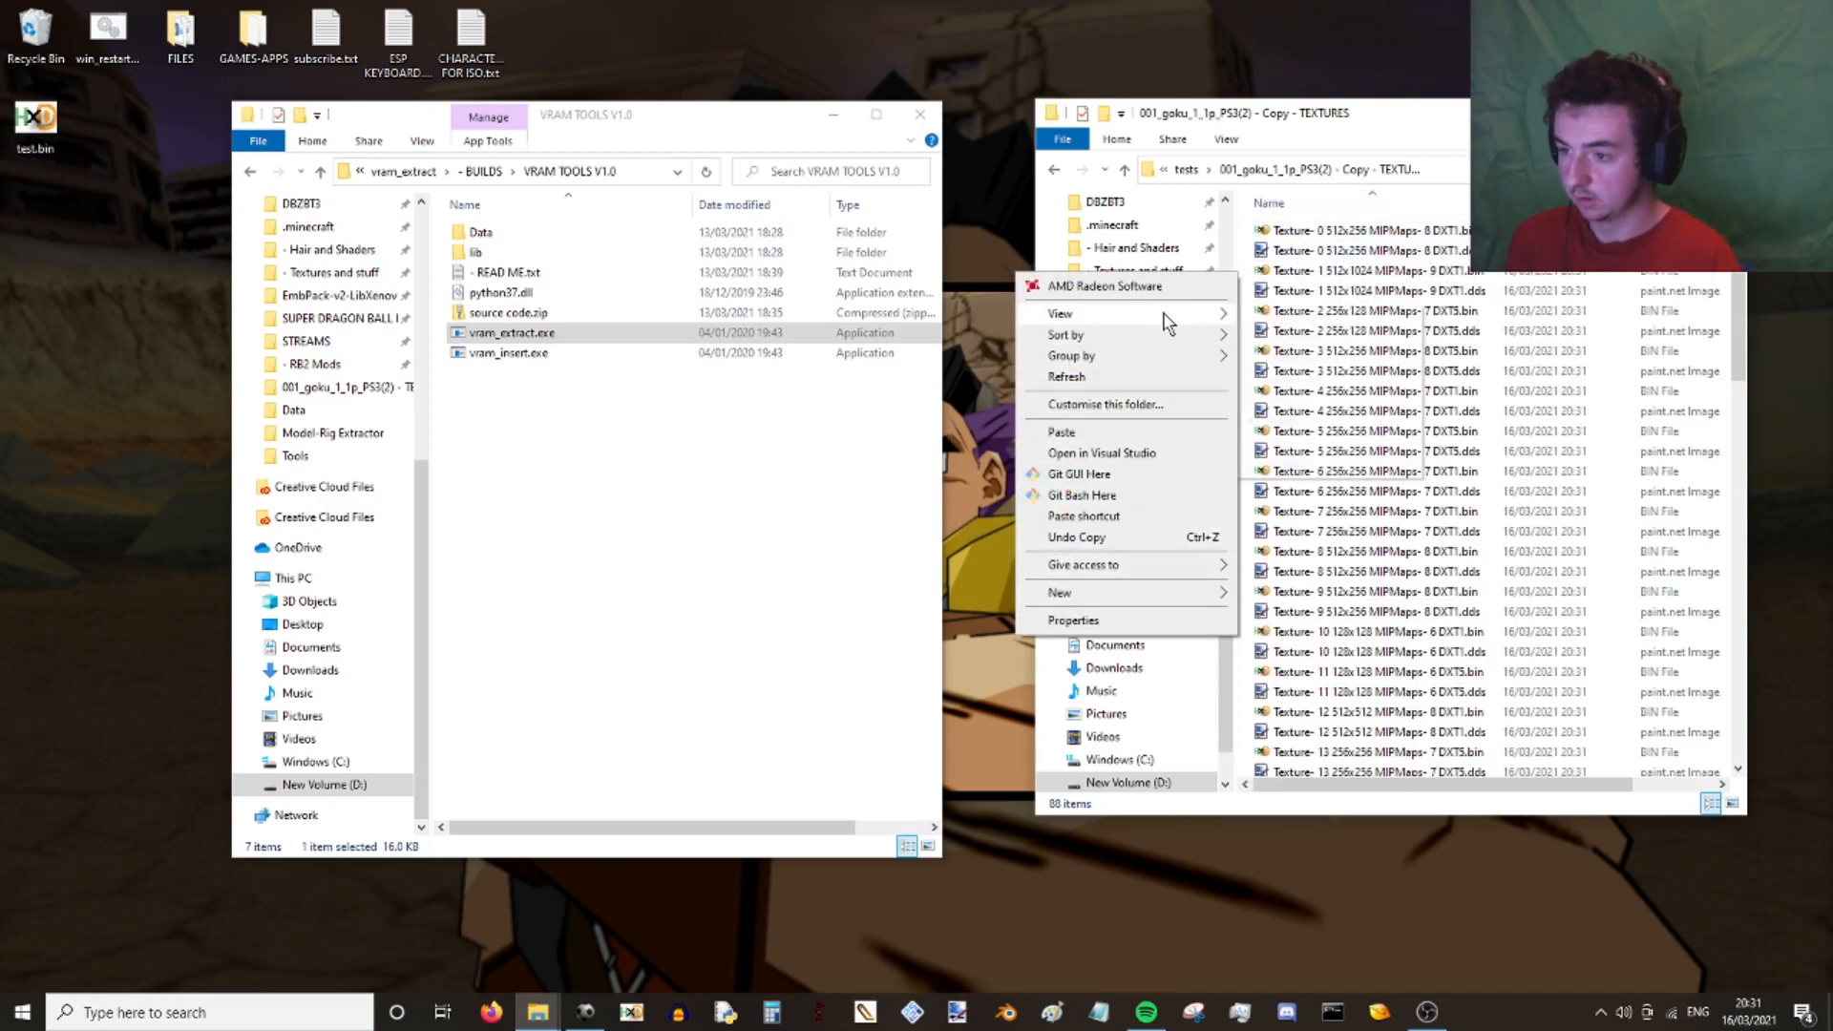
pyautogui.moveTo(1165, 315)
pyautogui.click(1286, 341)
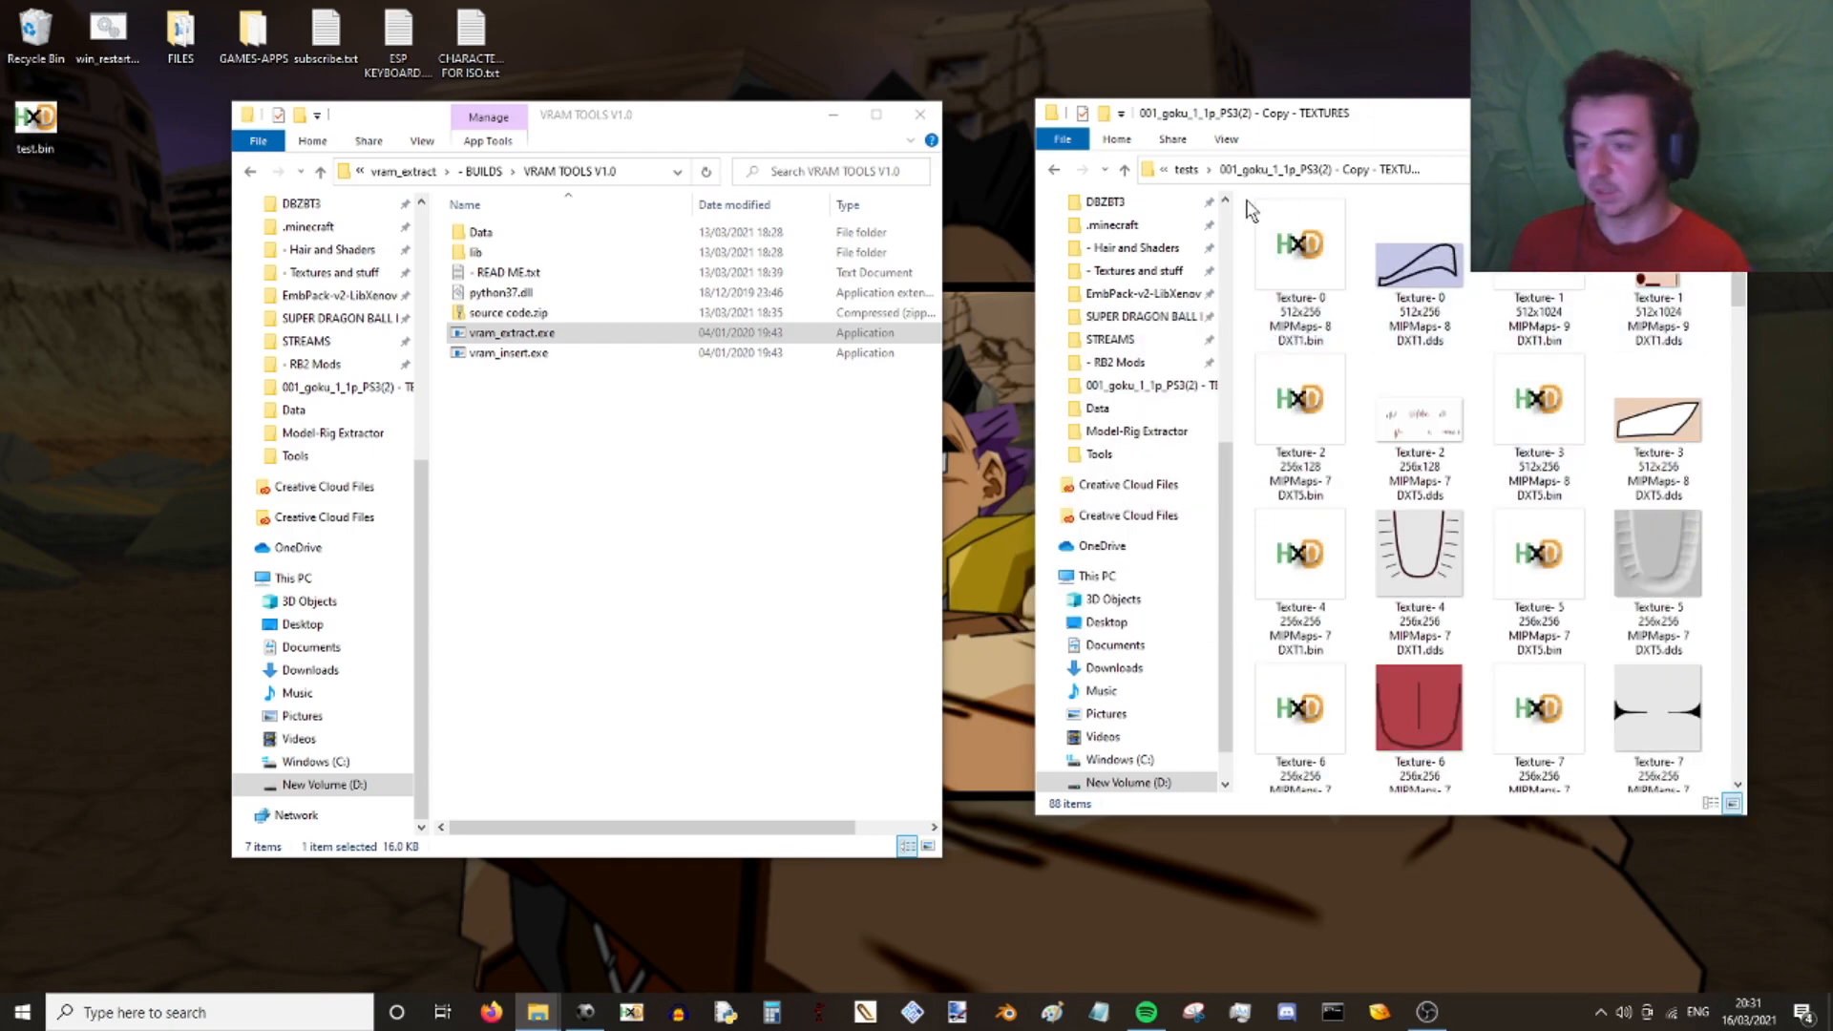
pyautogui.click(1185, 169)
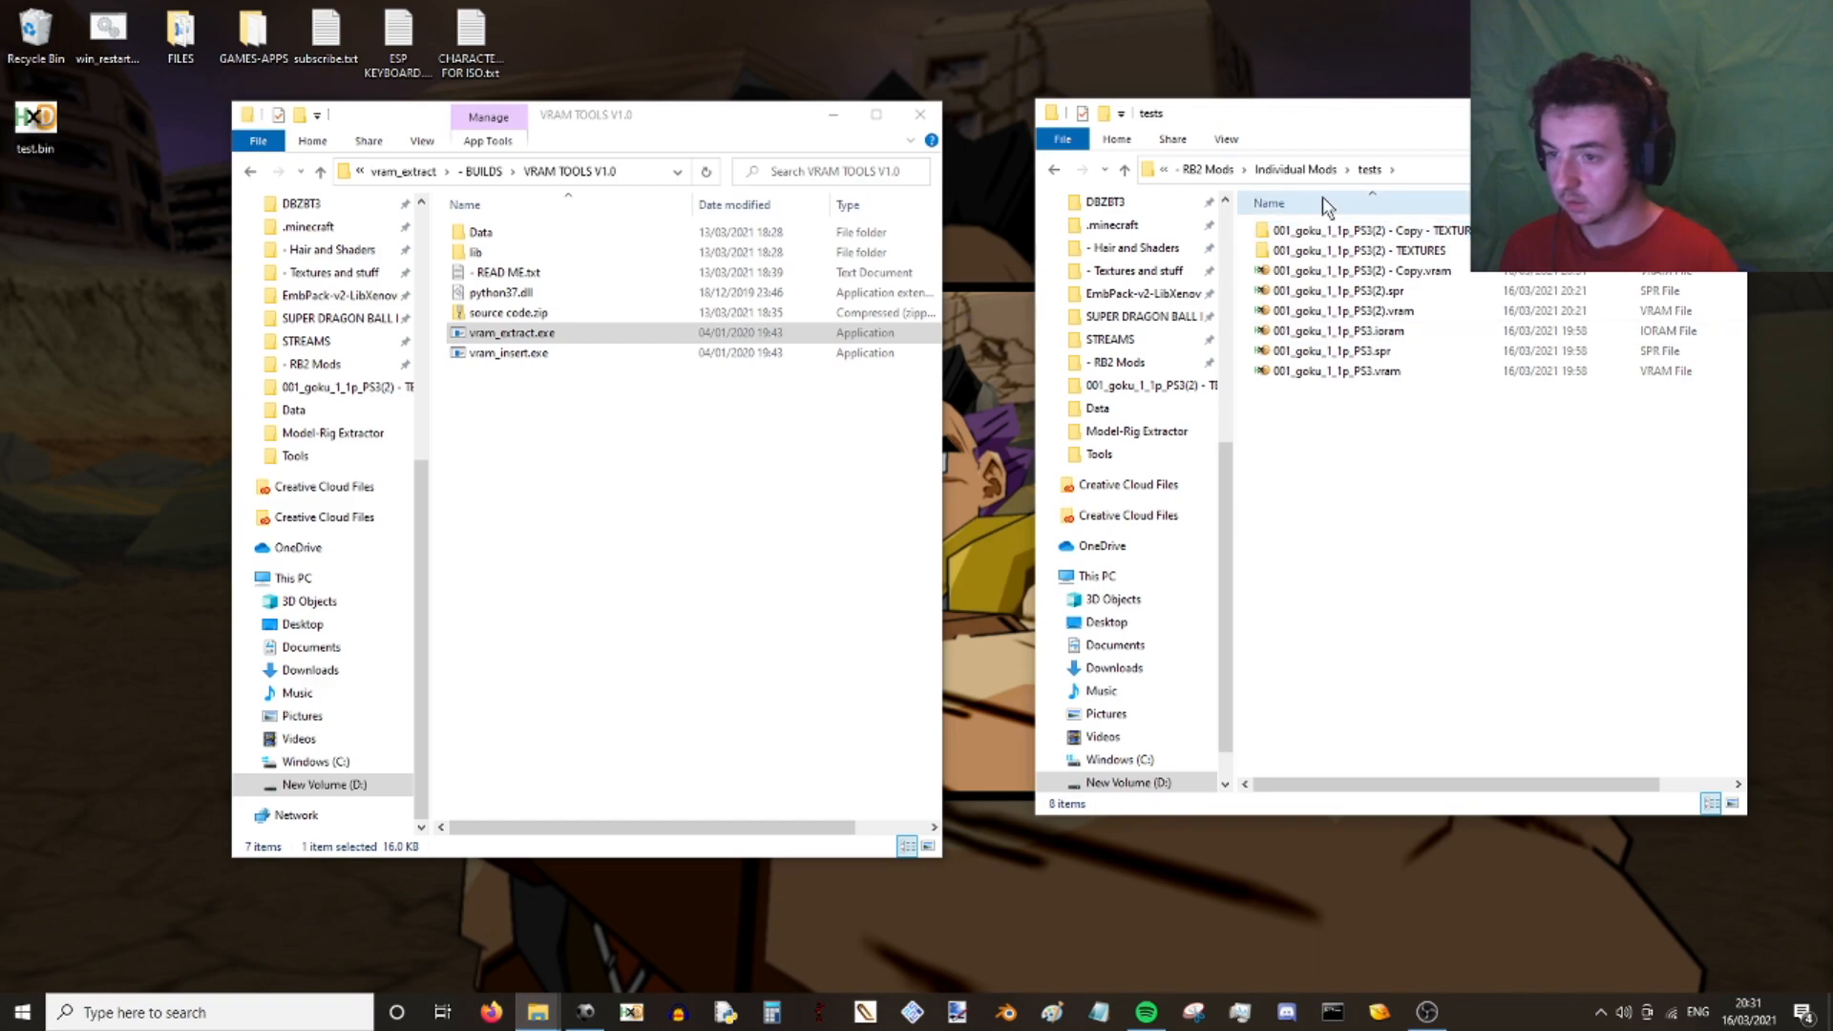
pyautogui.press('Delete')
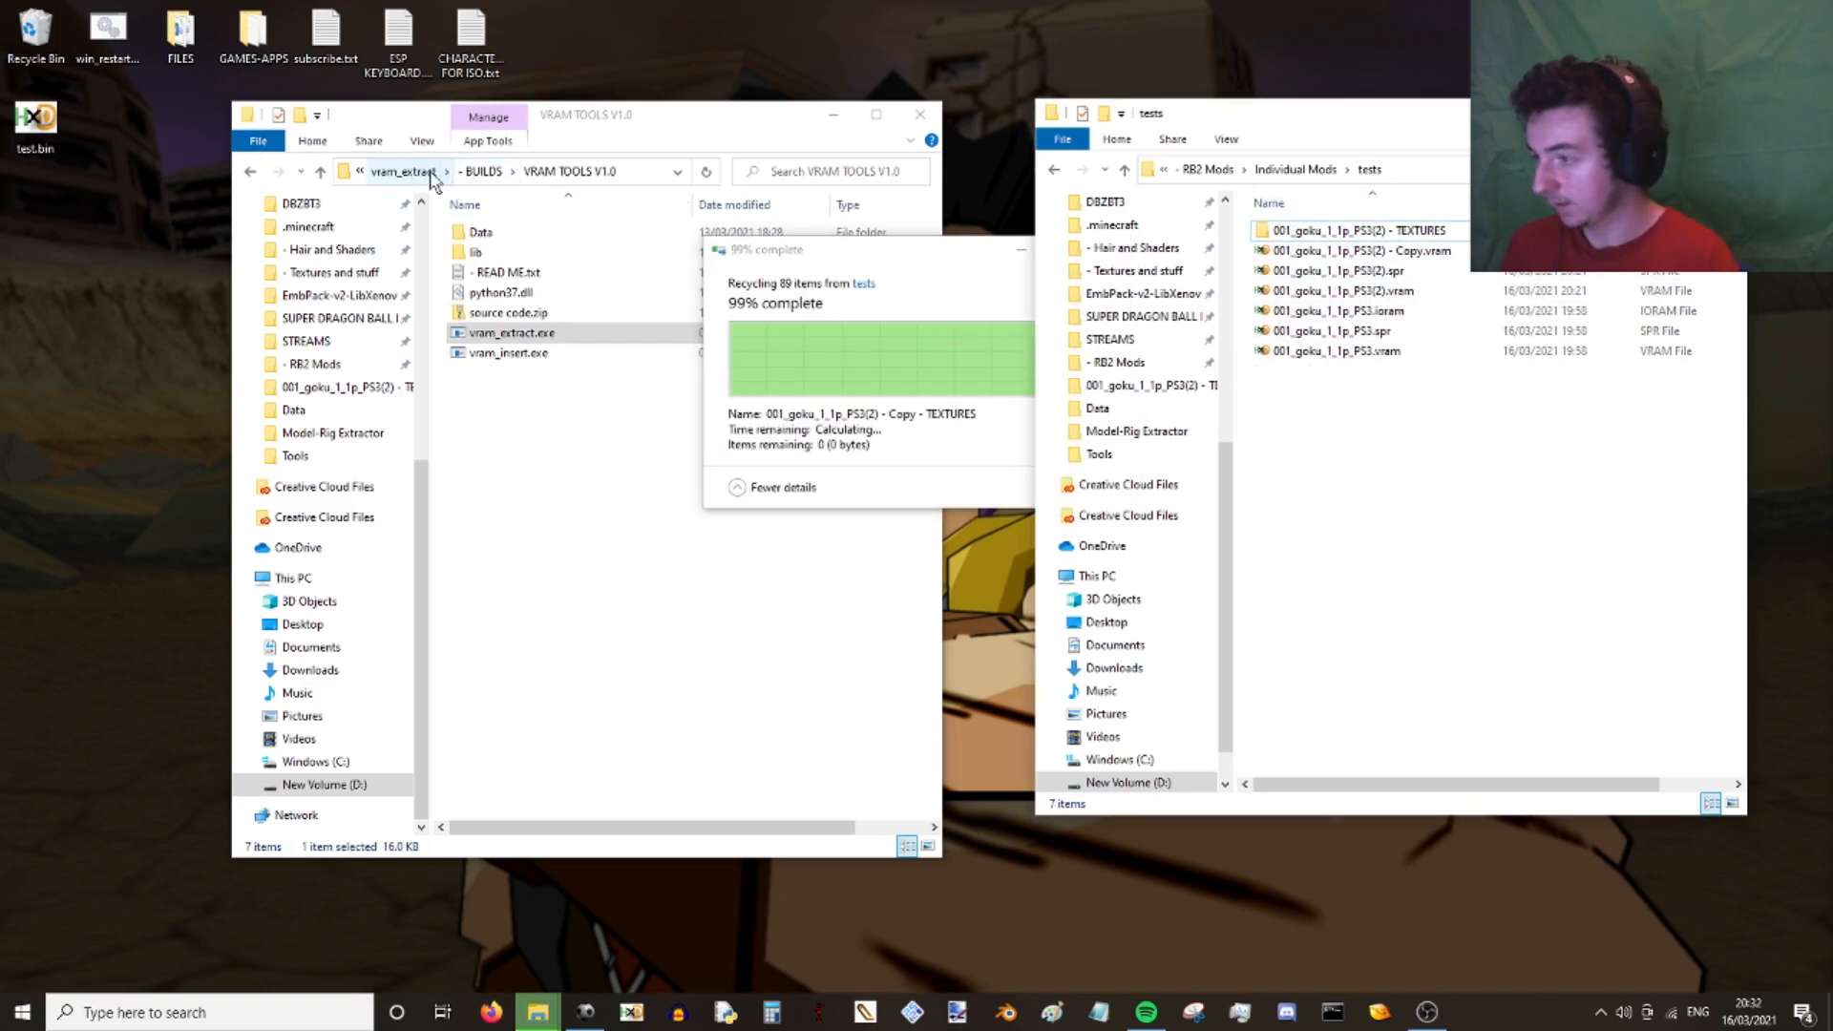
# - Go to the vram_extract tools folder, shrink its window and open a Command Prompt above it
pyautogui.click(404, 172)
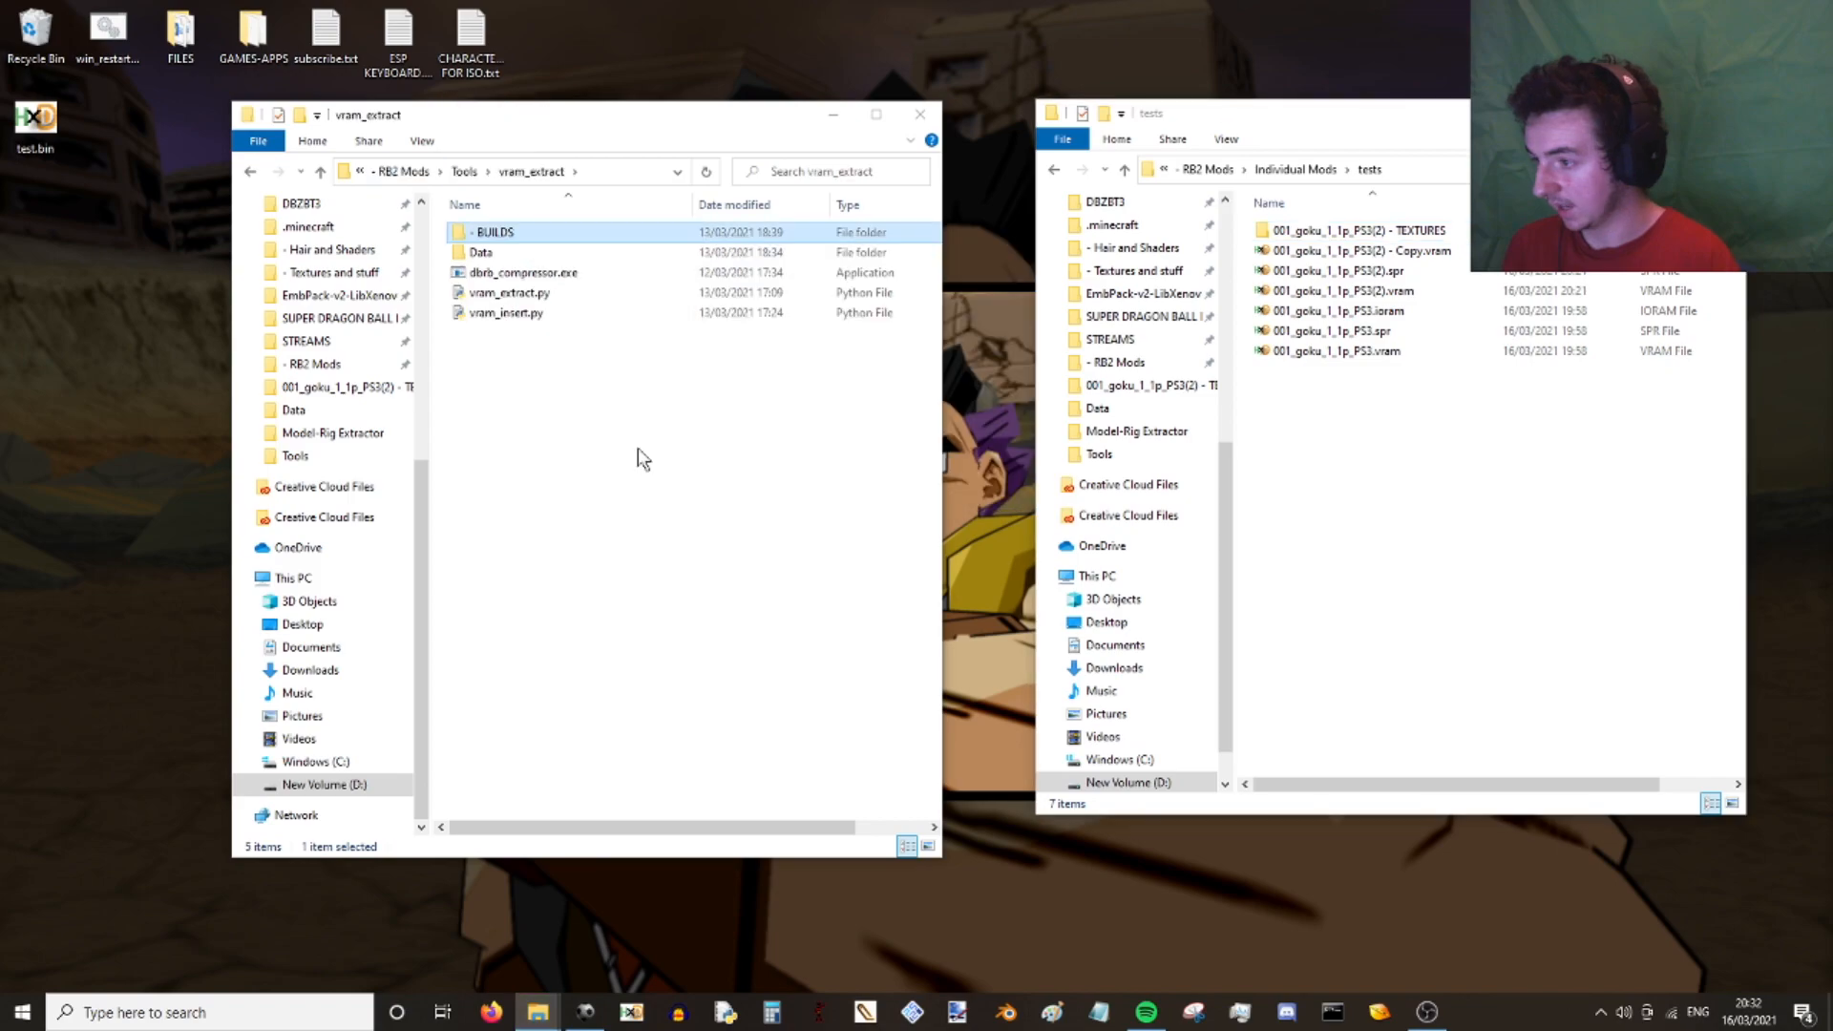
pyautogui.click(637, 458)
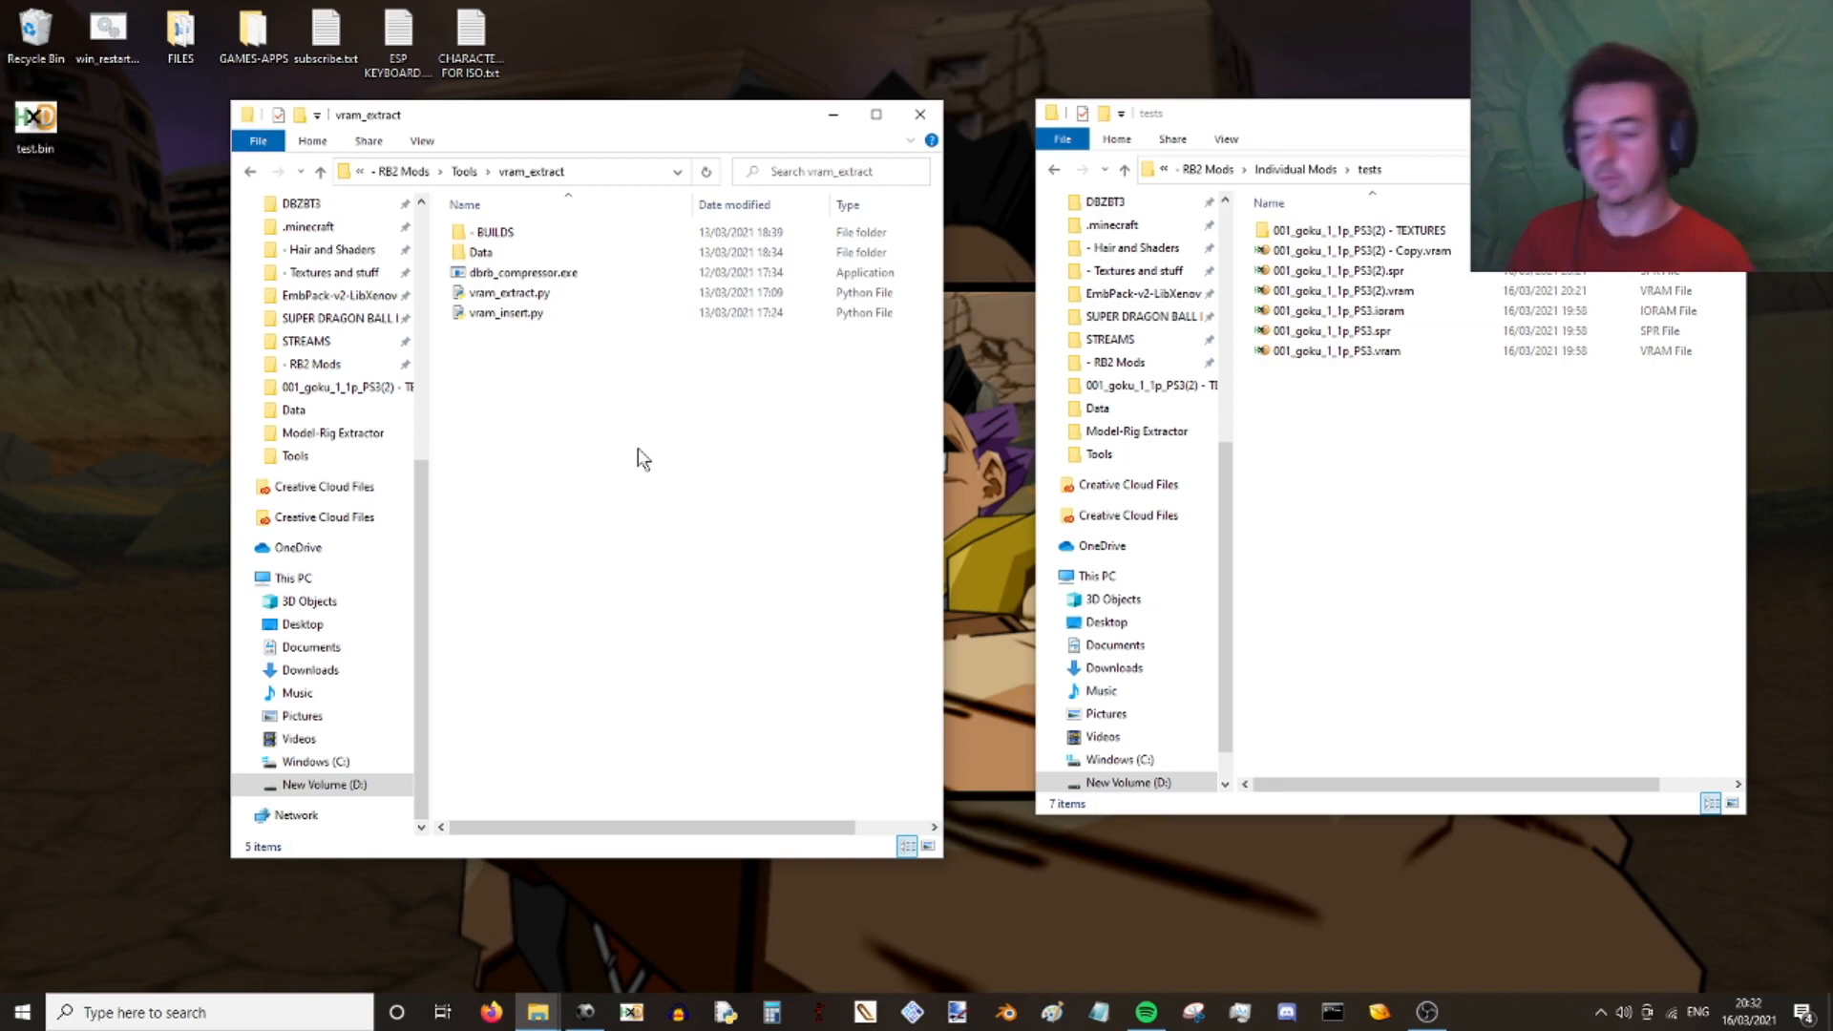
pyautogui.moveTo(678, 101); pyautogui.dragTo(678, 538)
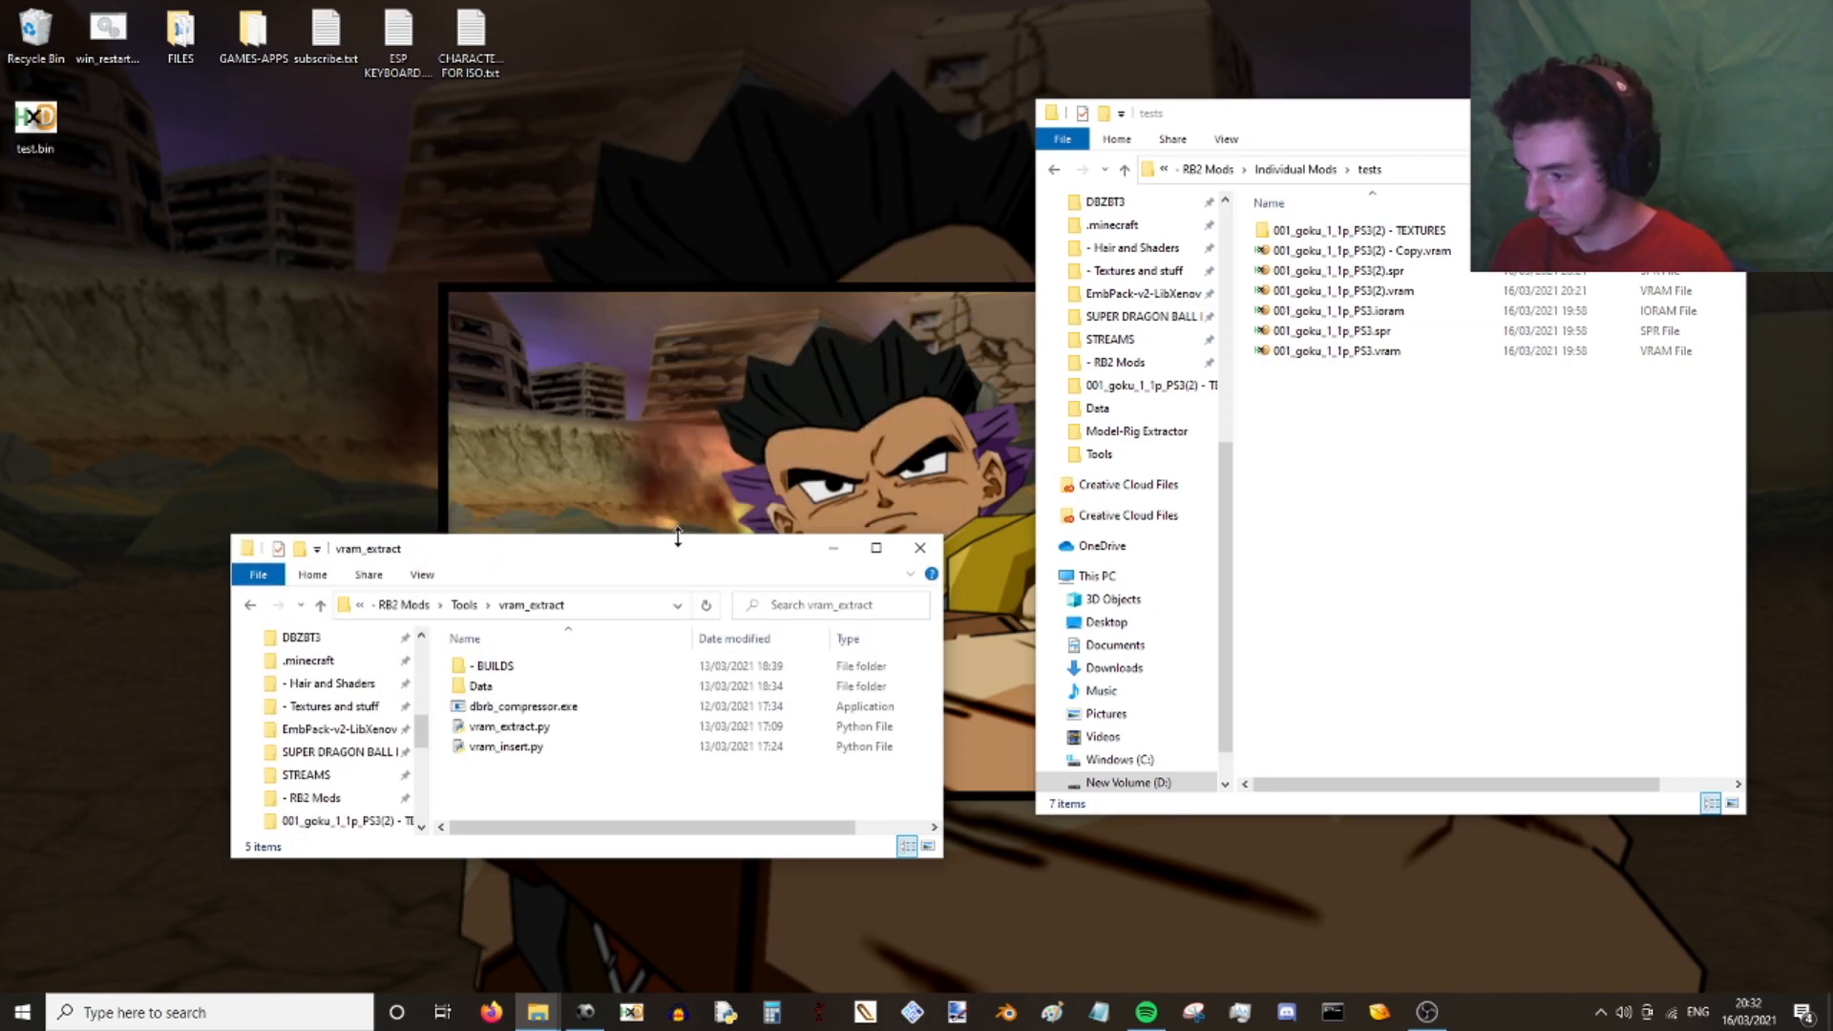
pyautogui.click(1333, 1012)
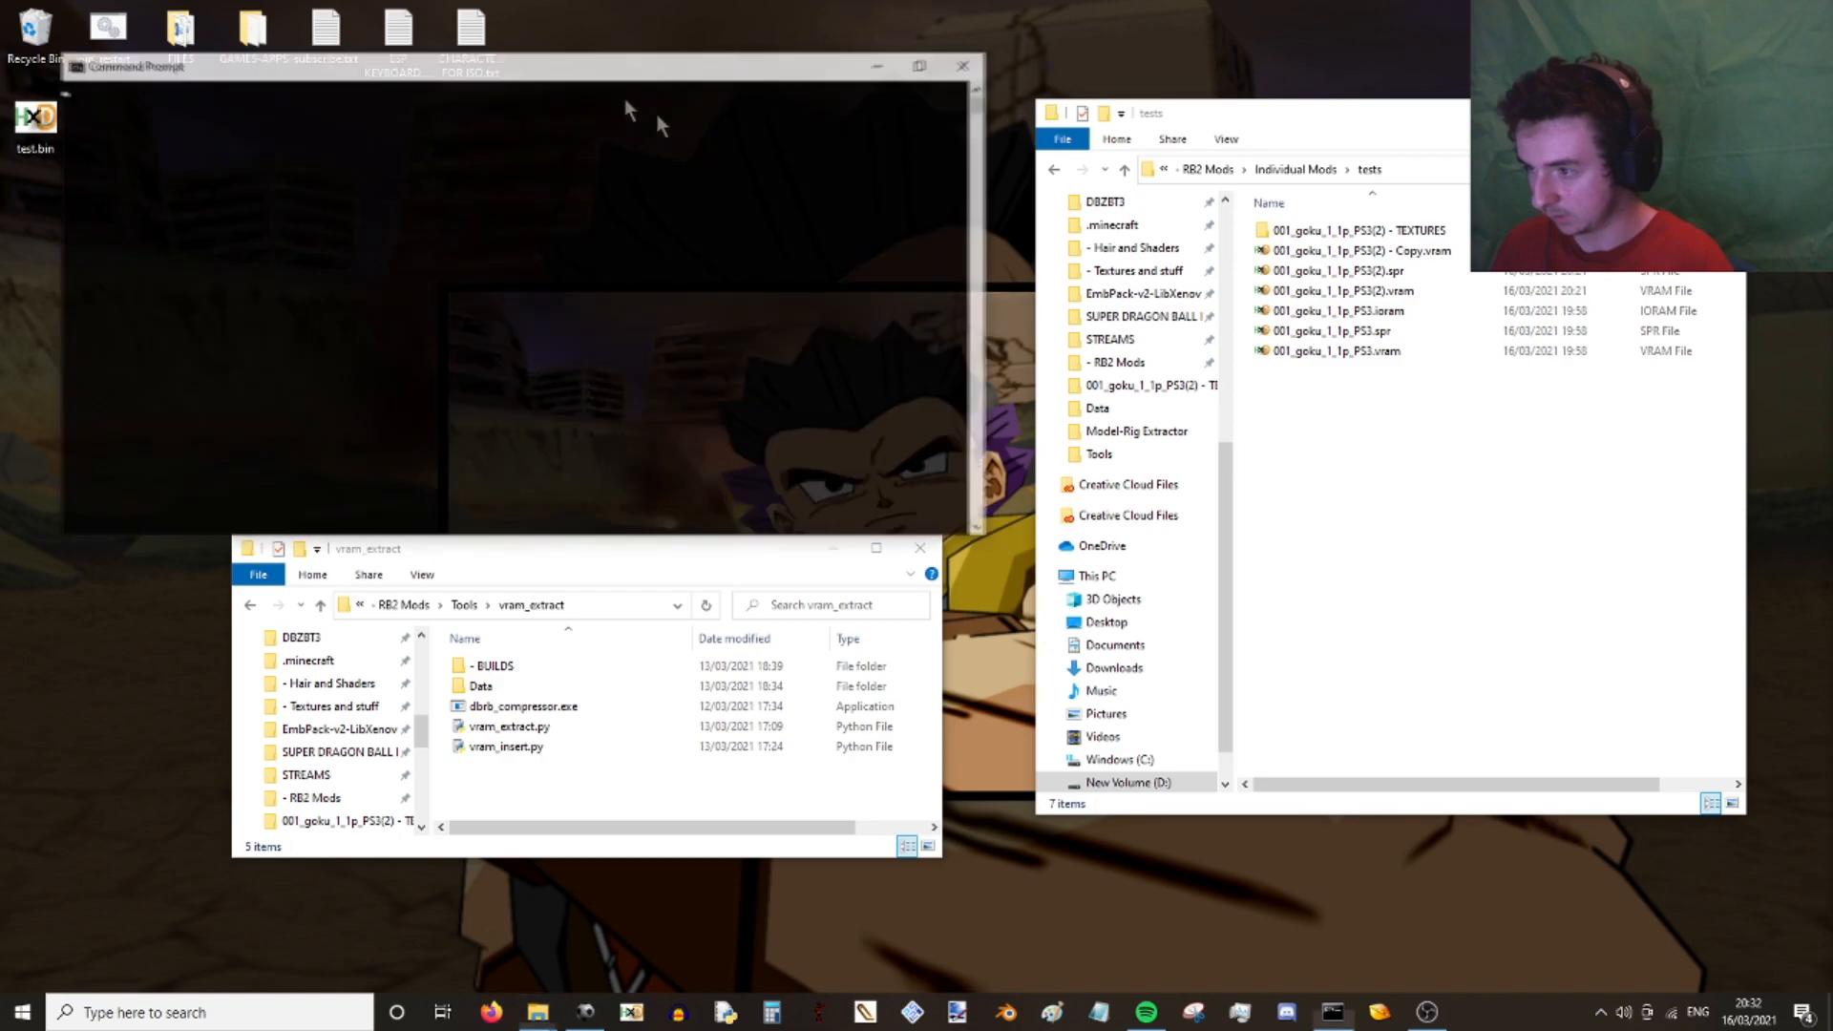
pyautogui.moveTo(605, 61); pyautogui.dragTo(643, 41)
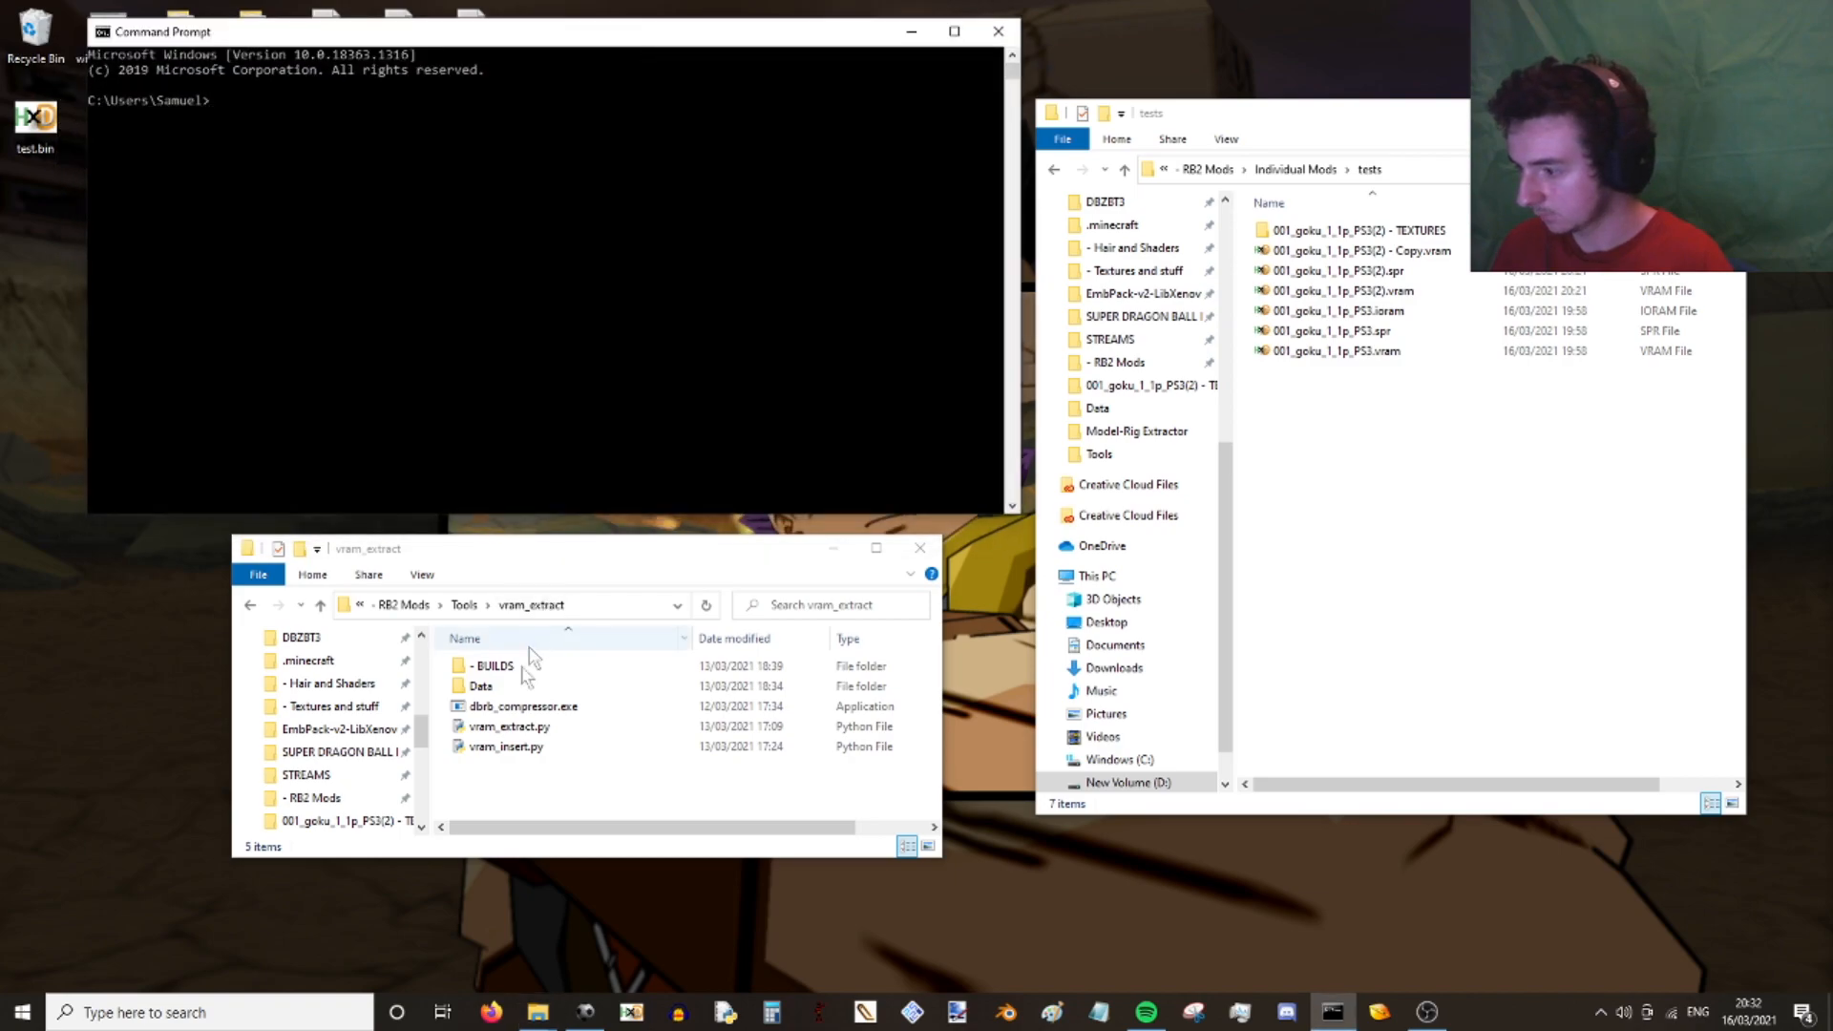
# - Enter a command that runs dbrb_compressor.exe, with the path of 001_goku_1_1p_PS3(2) - Copy.vram supplied as both input and output
pyautogui.moveTo(523, 707); pyautogui.dragTo(535, 422)
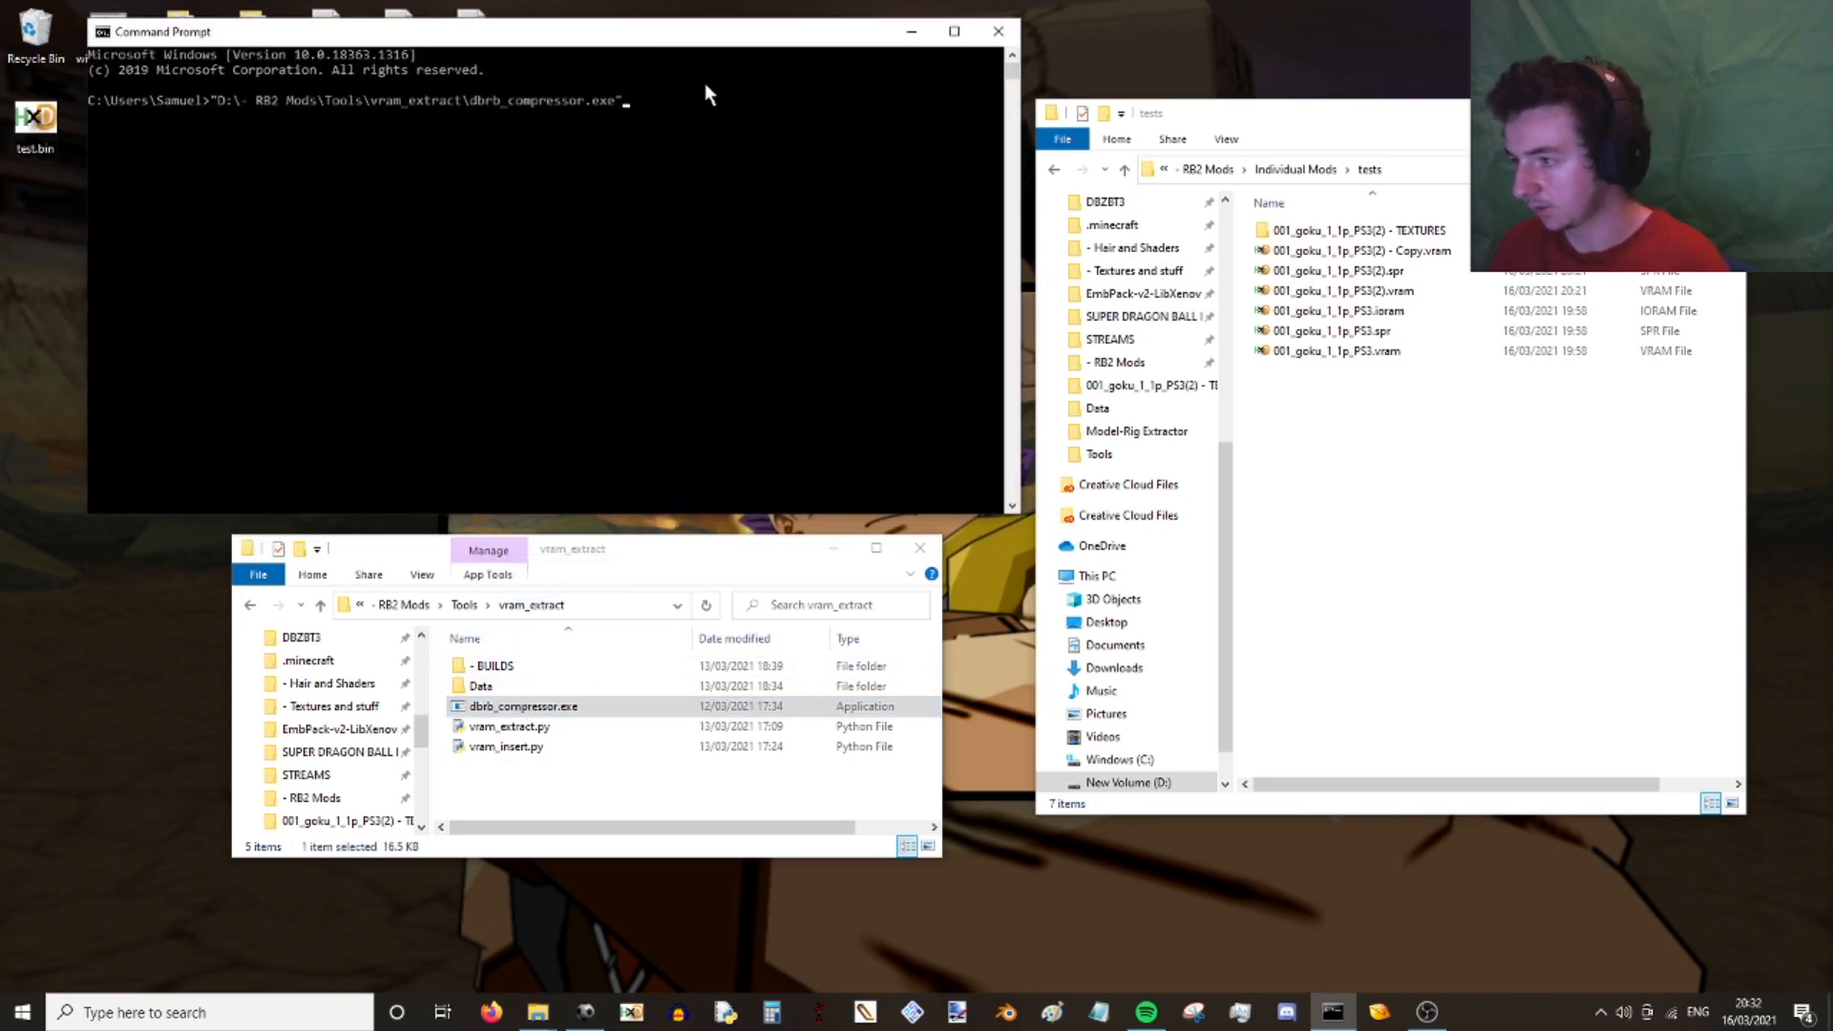
pyautogui.moveTo(1298, 250); pyautogui.dragTo(637, 160)
pyautogui.moveTo(1317, 250); pyautogui.dragTo(434, 253)
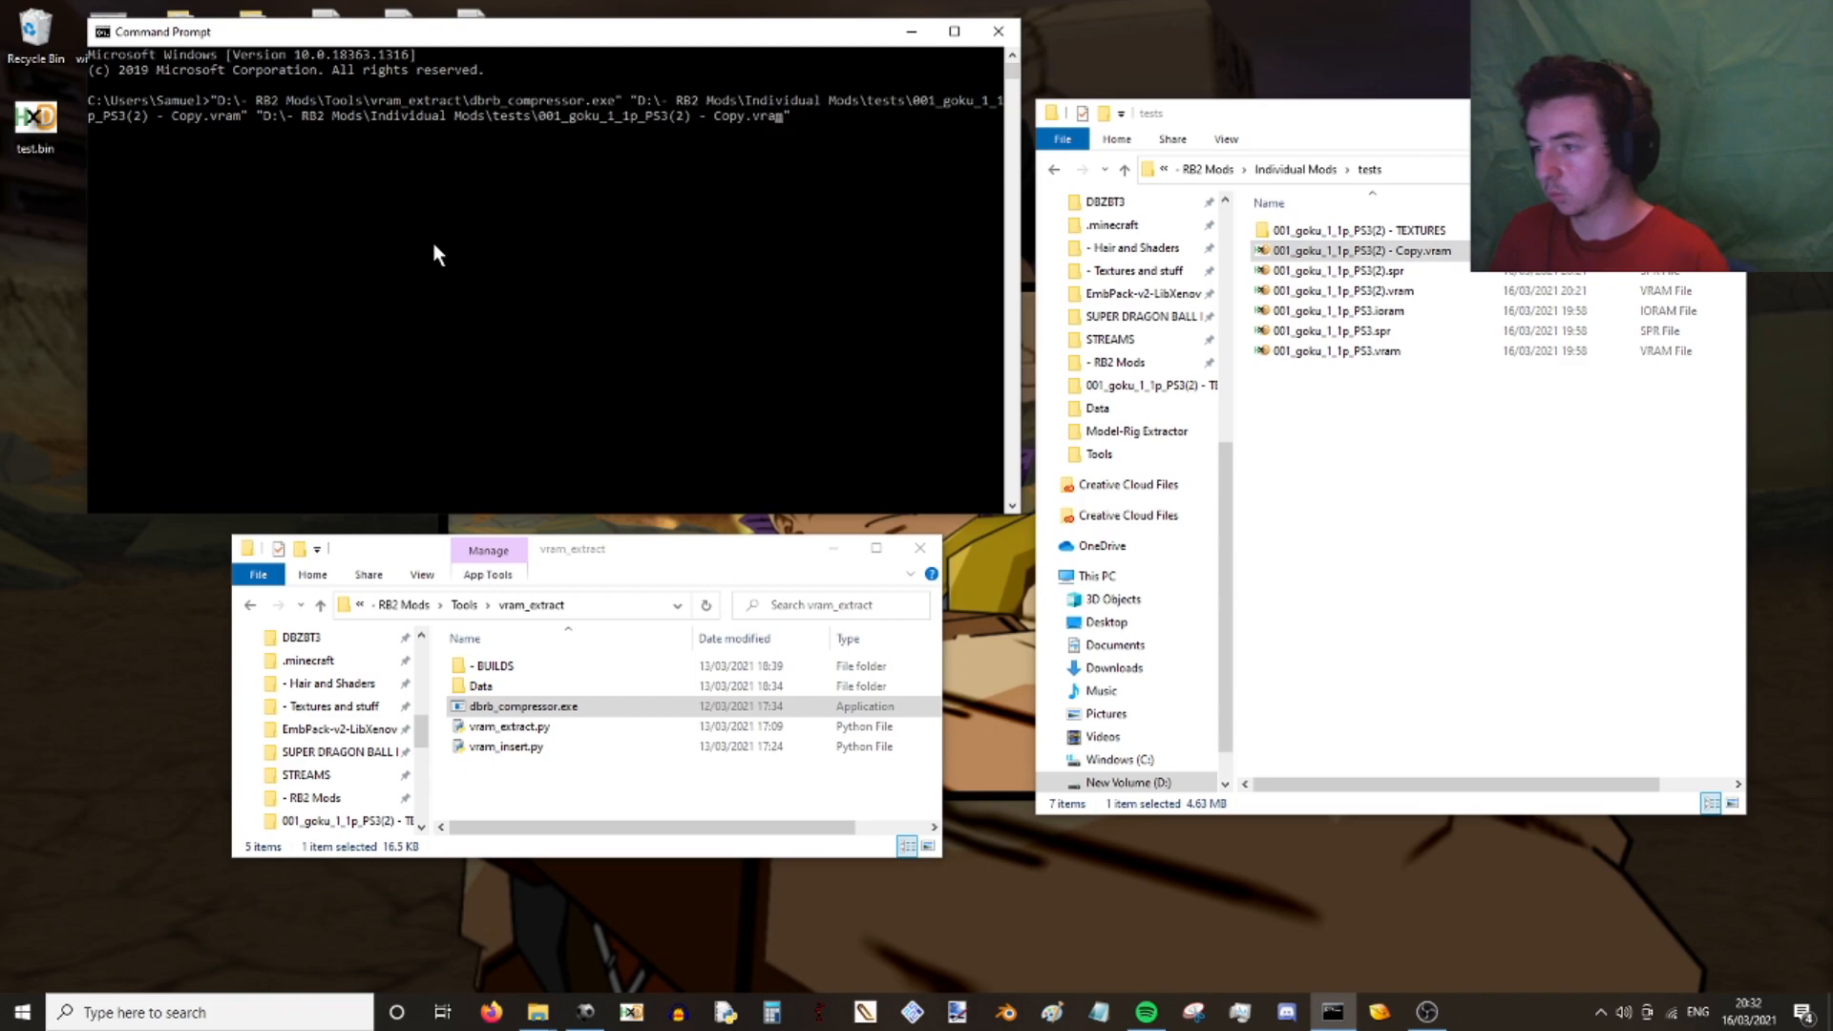
# - Change the output path to 001_goku_1_1p_PS3(3).vram, run the compression and close the Command Prompt
pyautogui.press('BackSpace')
pyautogui.press('BackSpace')
pyautogui.press('BackSpace')
pyautogui.press('BackSpace')
pyautogui.press('BackSpace')
pyautogui.press('BackSpace')
pyautogui.press('BackSpace')
pyautogui.press('BackSpace')
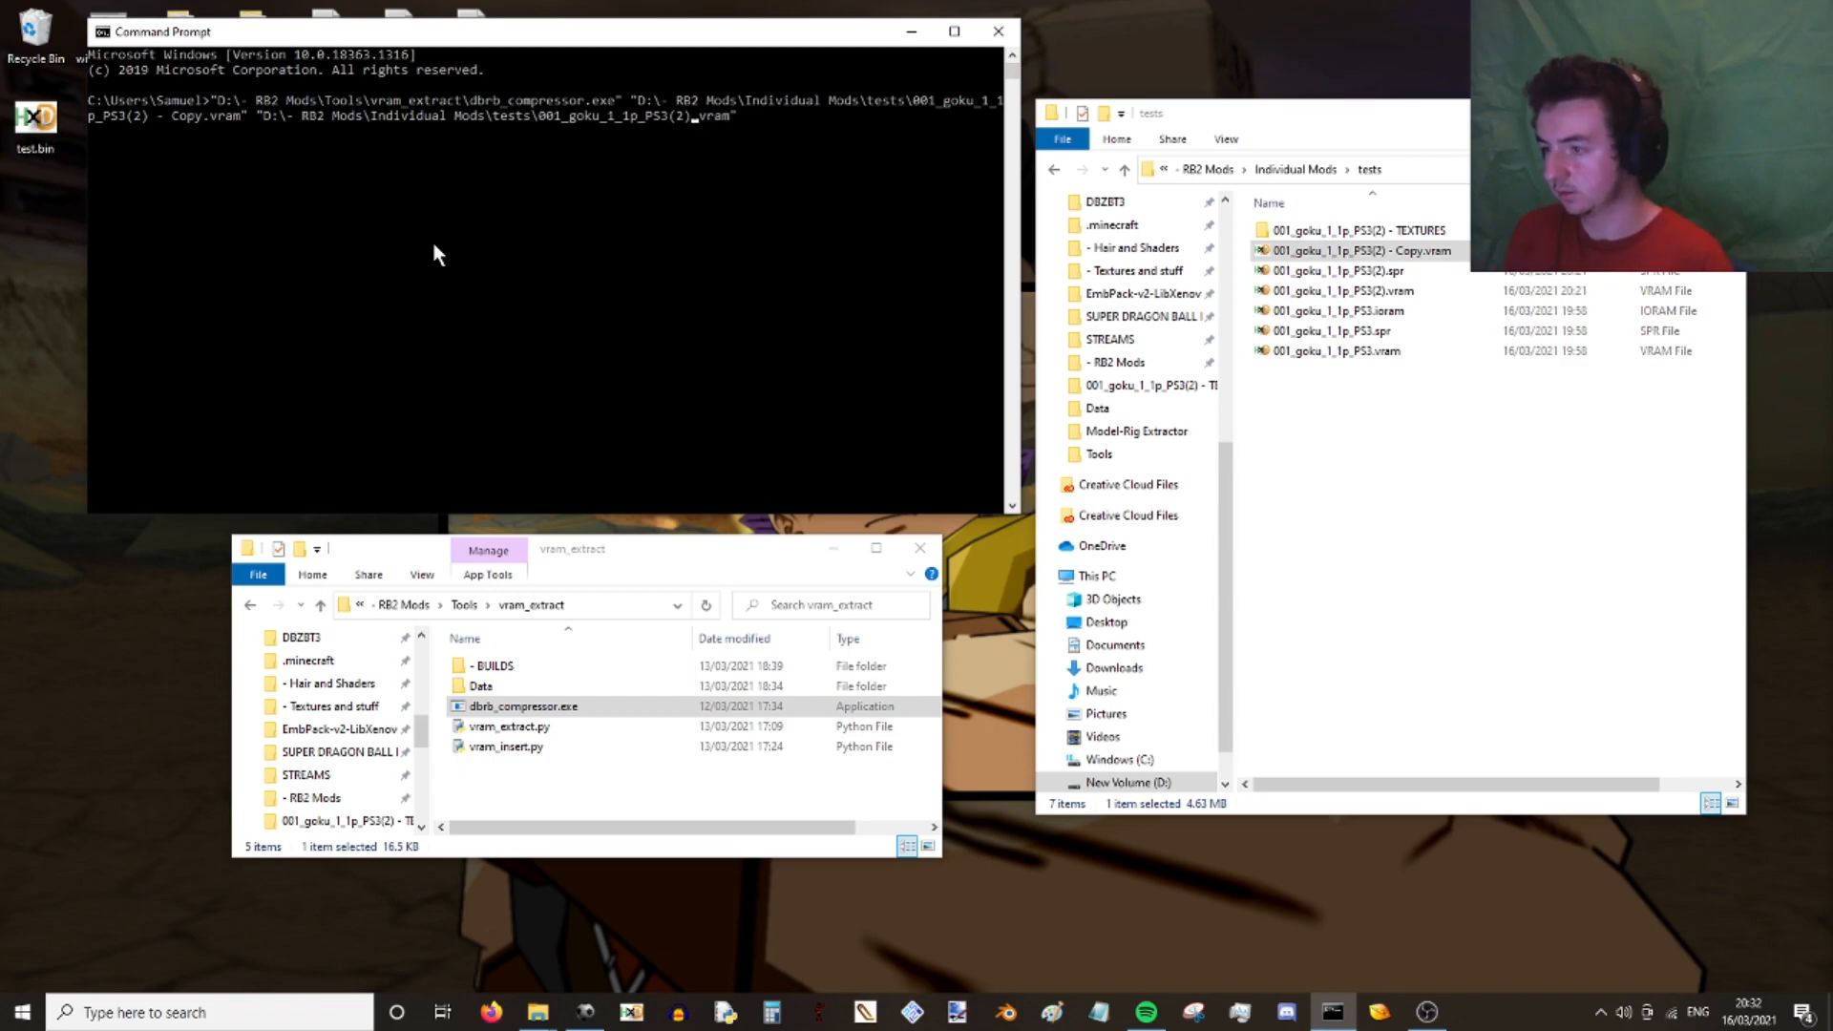
pyautogui.press('BackSpace')
pyautogui.write('3)')
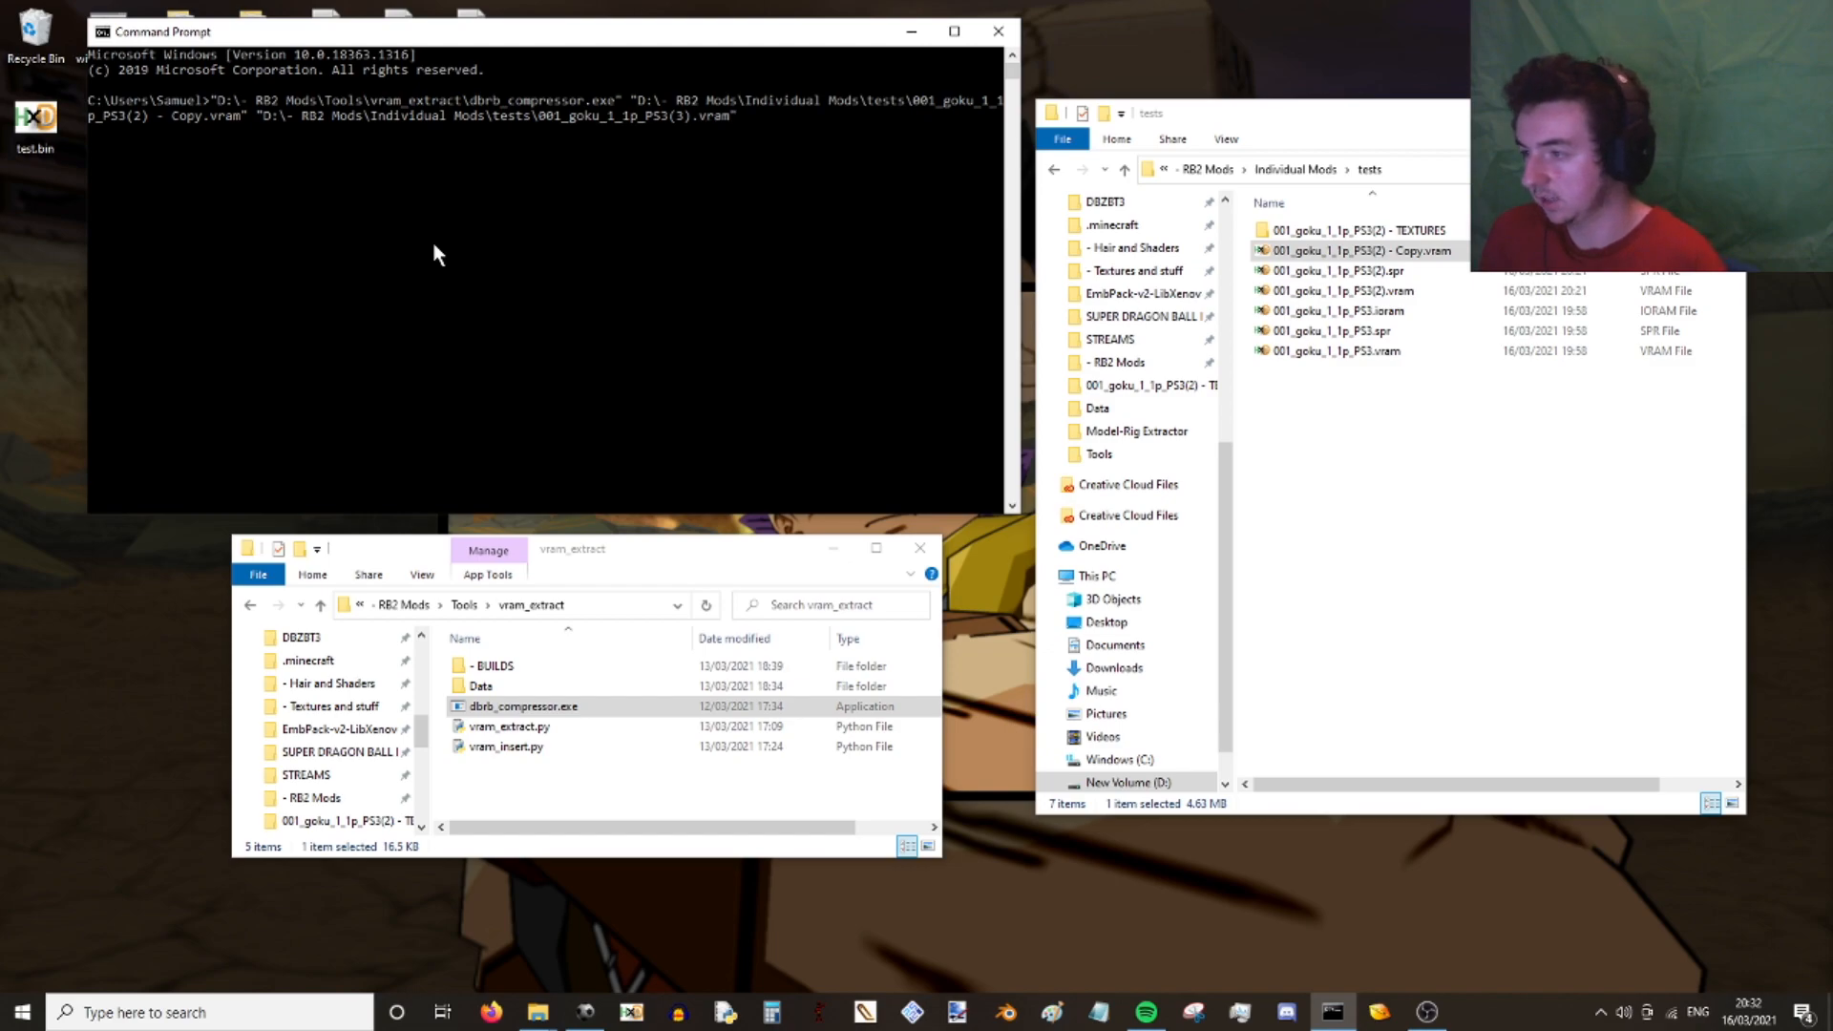
pyautogui.press('Return')
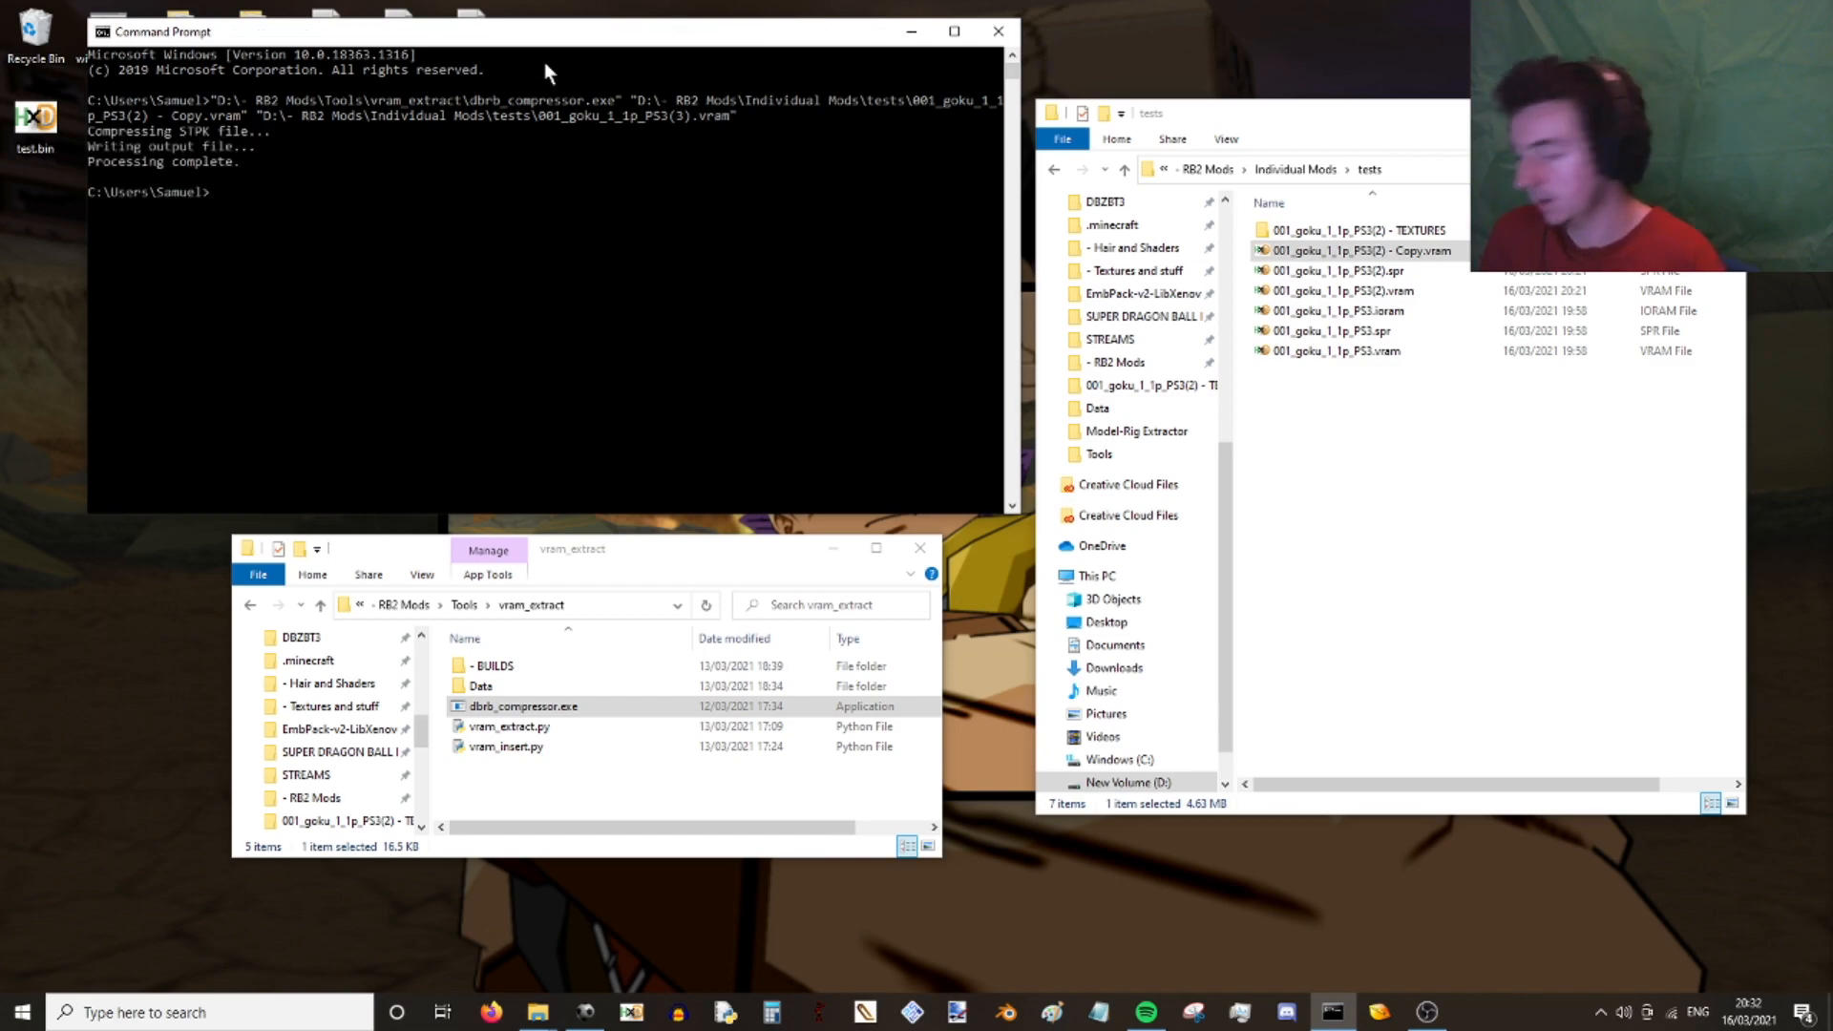
pyautogui.click(997, 31)
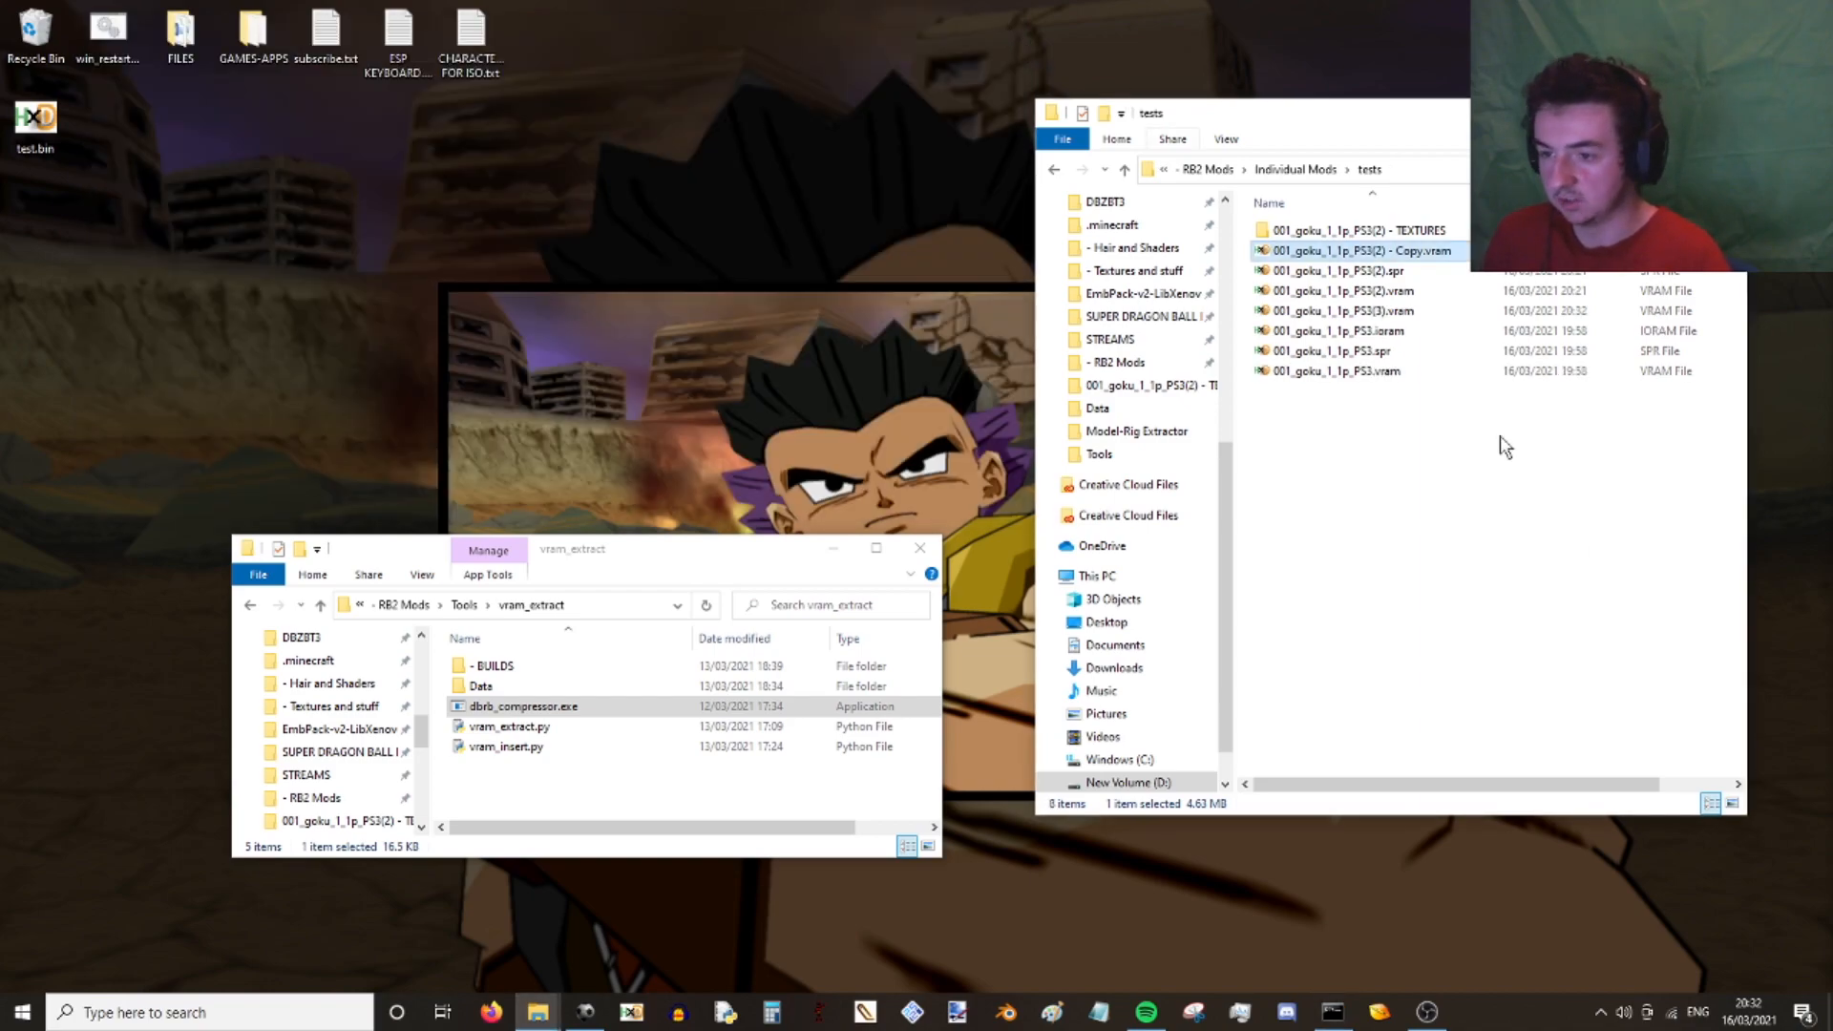
# - Check the size of the compressed 001_goku_1_1p_PS3(3).vram and bring up AFSExplorer alongside the folder
pyautogui.click(1503, 443)
pyautogui.click(1363, 312)
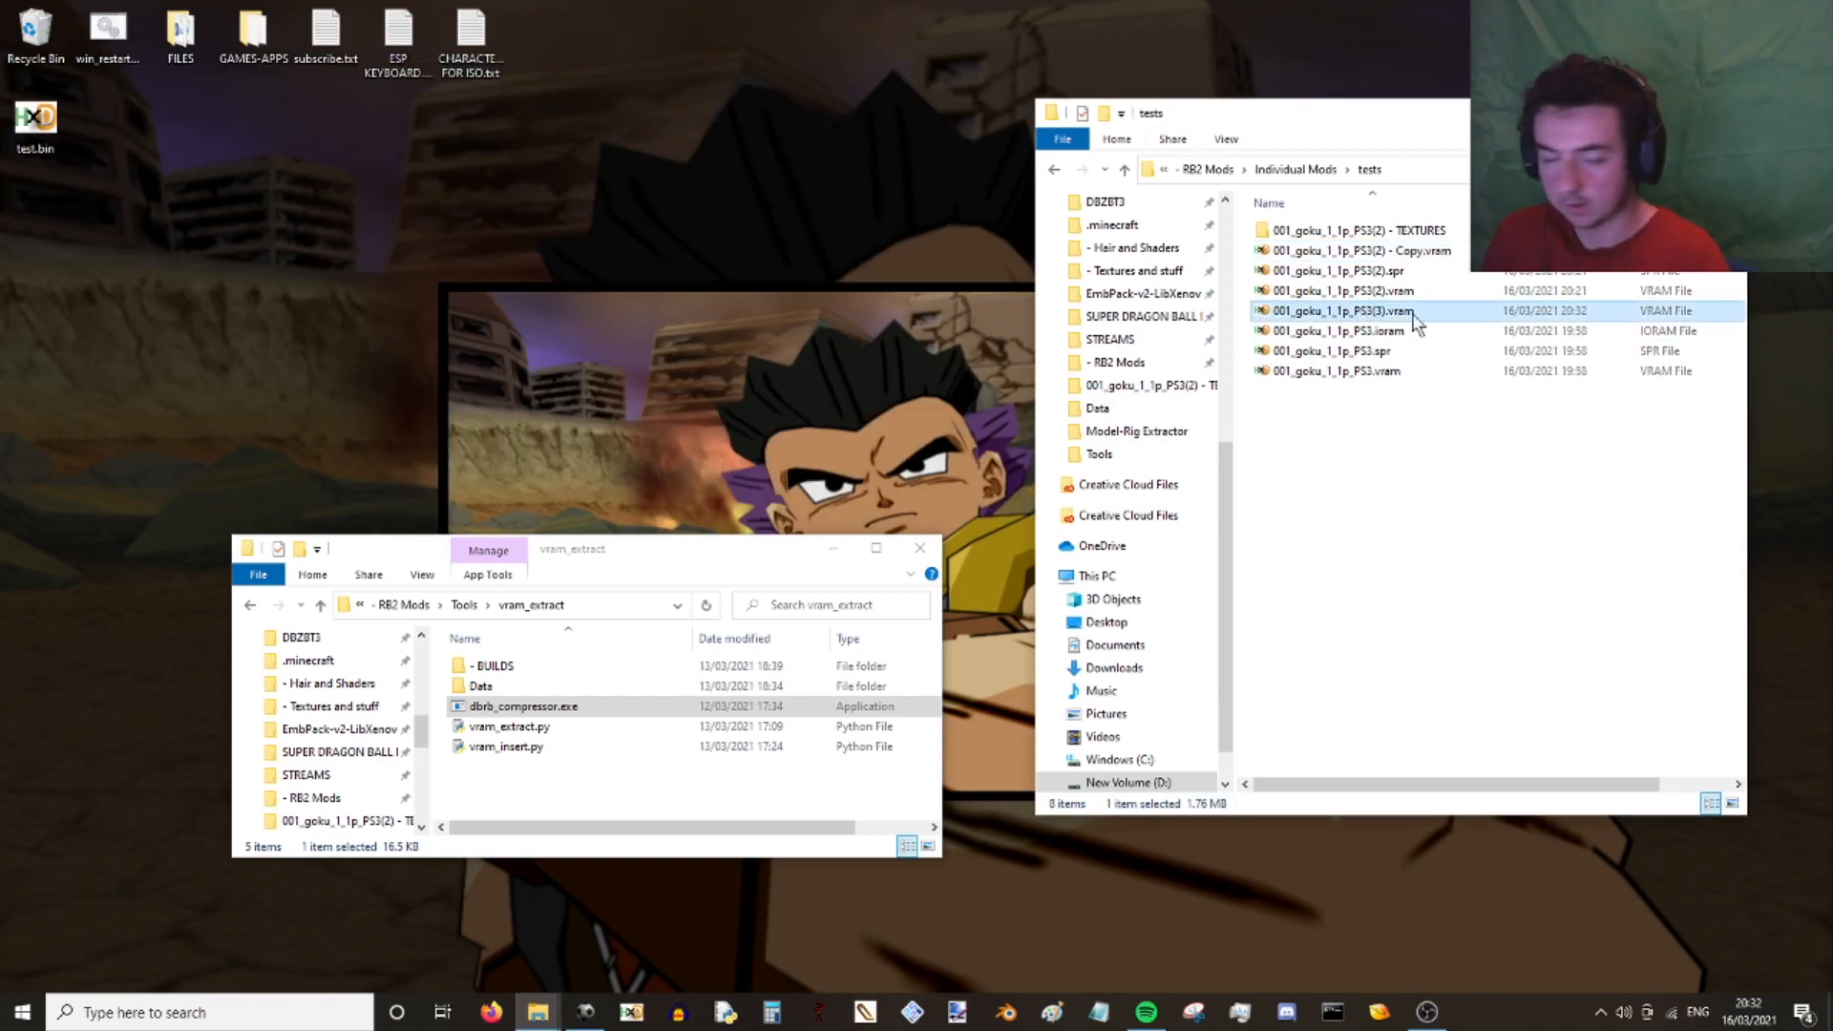
pyautogui.click(586, 1011)
pyautogui.click(1375, 311)
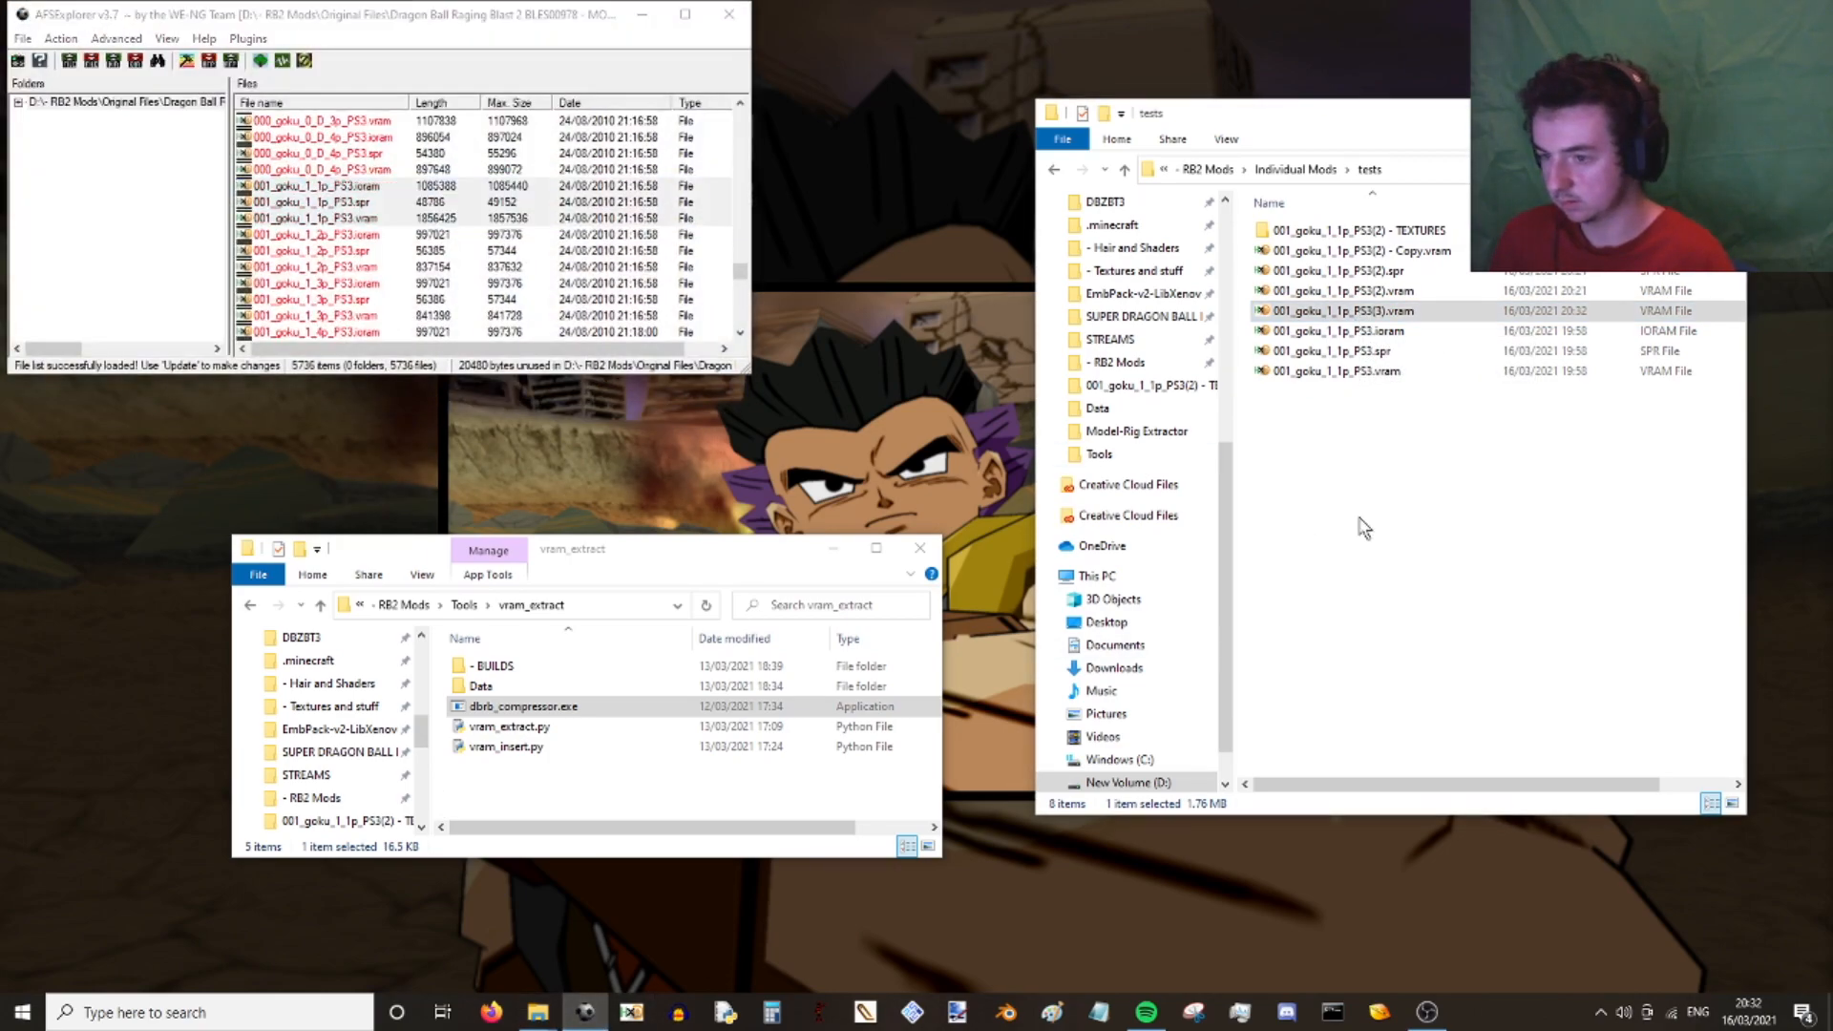
# - Open 001_goku_1_1p_PS3(3).vram and the original 001_goku_1_1p_PS3.vram in HxD, compare their lengths and return to the tests folder
pyautogui.click(1373, 292)
pyautogui.click(1373, 310)
pyautogui.keyDown('ctrl'); pyautogui.click(1375, 370); pyautogui.keyUp('ctrl')
pyautogui.rightClick(1361, 306)
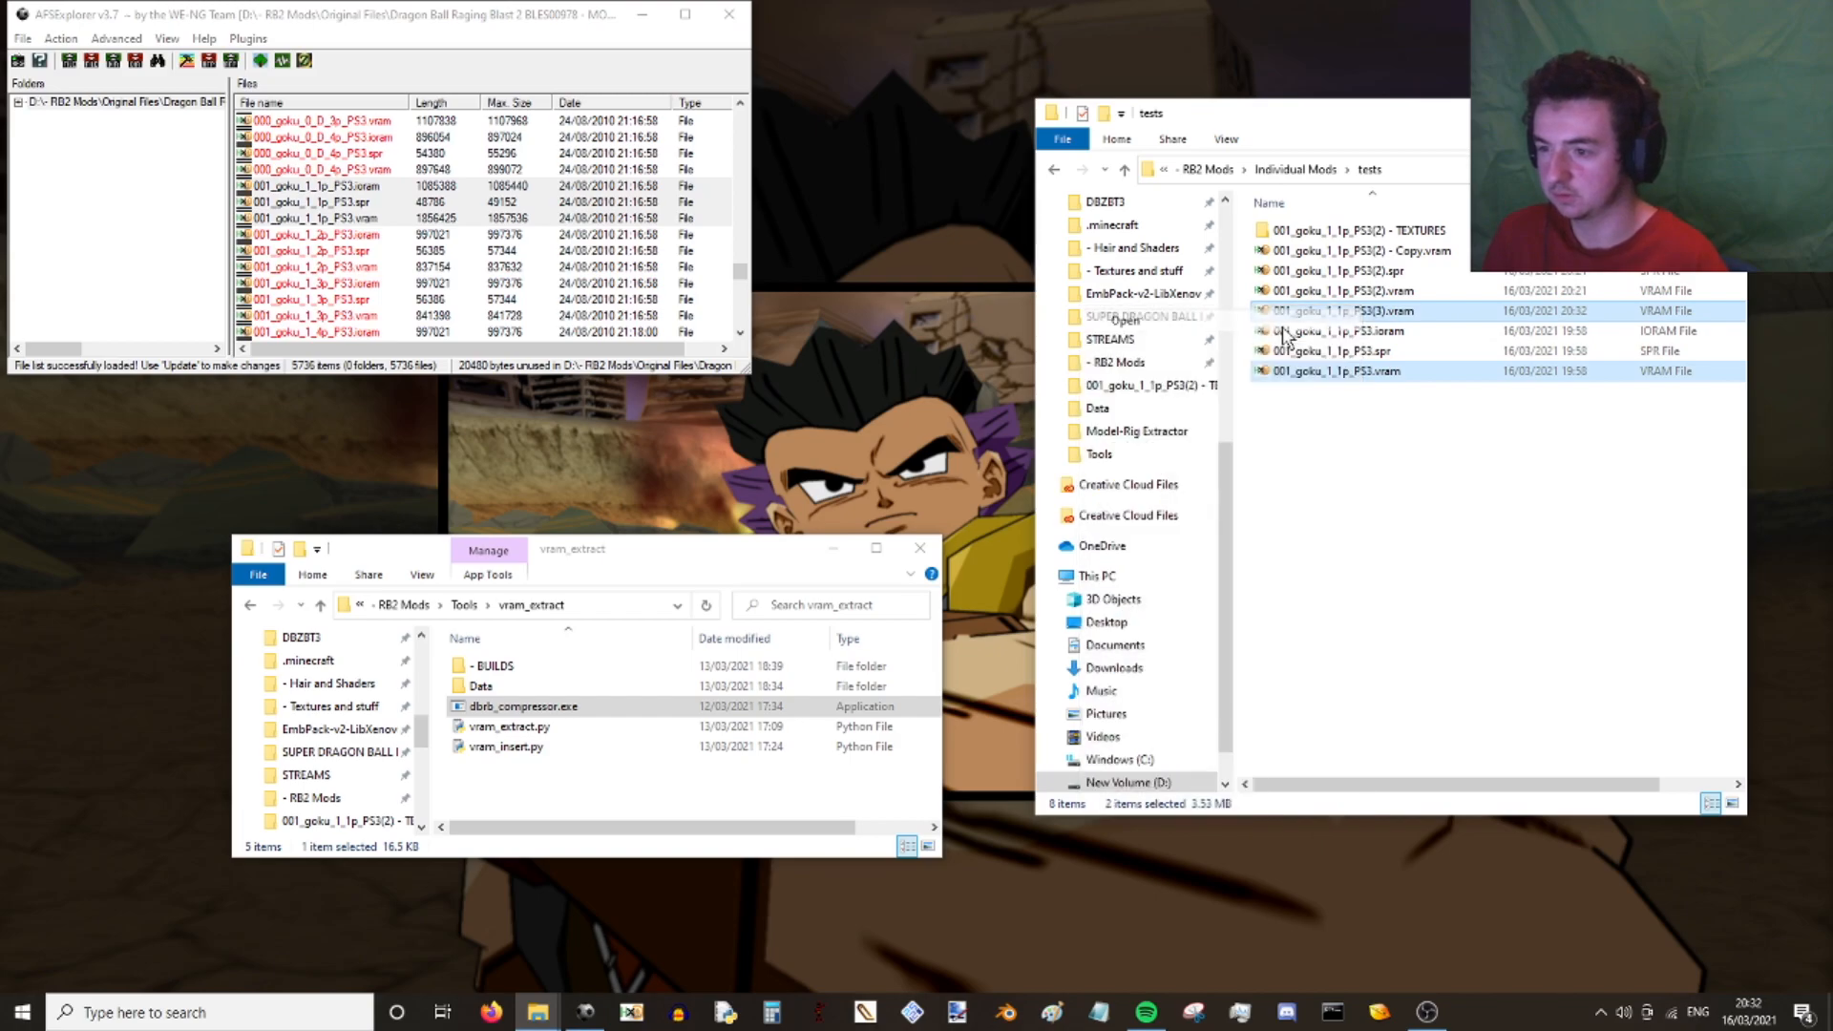
pyautogui.keyDown('ctrl'); pyautogui.click(1287, 292); pyautogui.keyUp('ctrl')
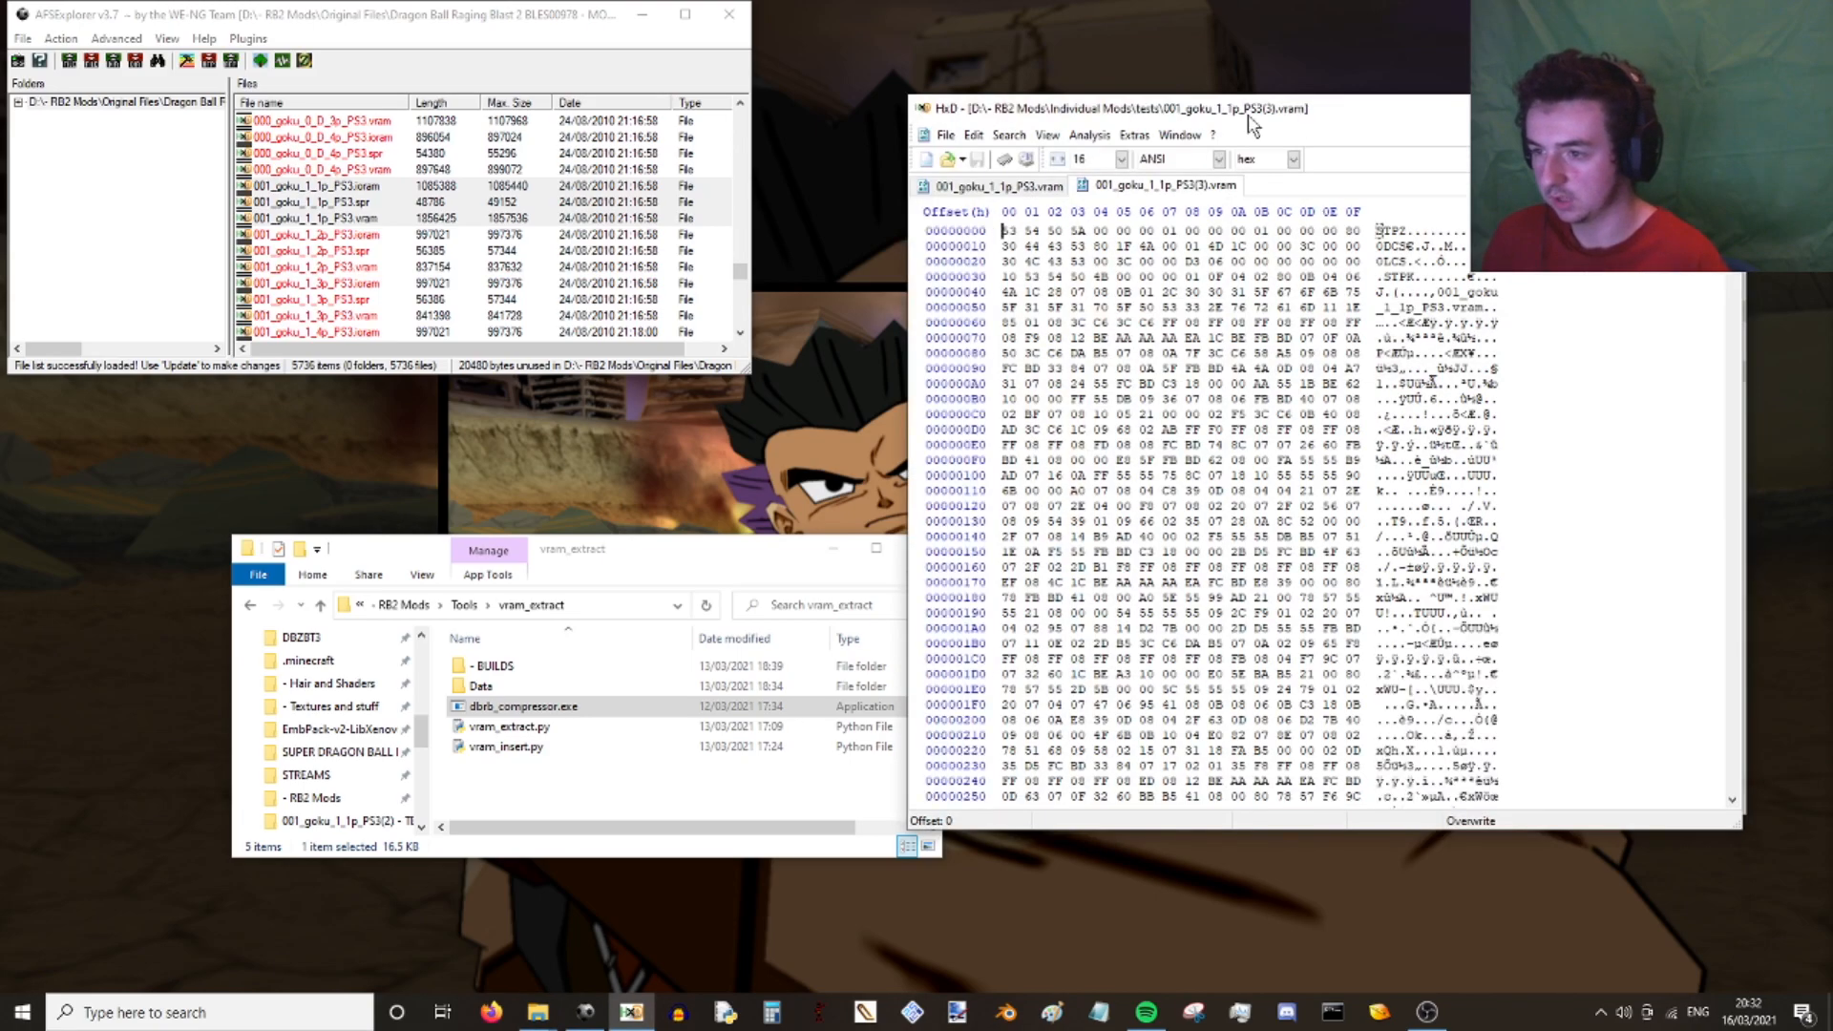
pyautogui.click(998, 188)
pyautogui.hotkey('ctrl', 'a')
pyautogui.click(1155, 186)
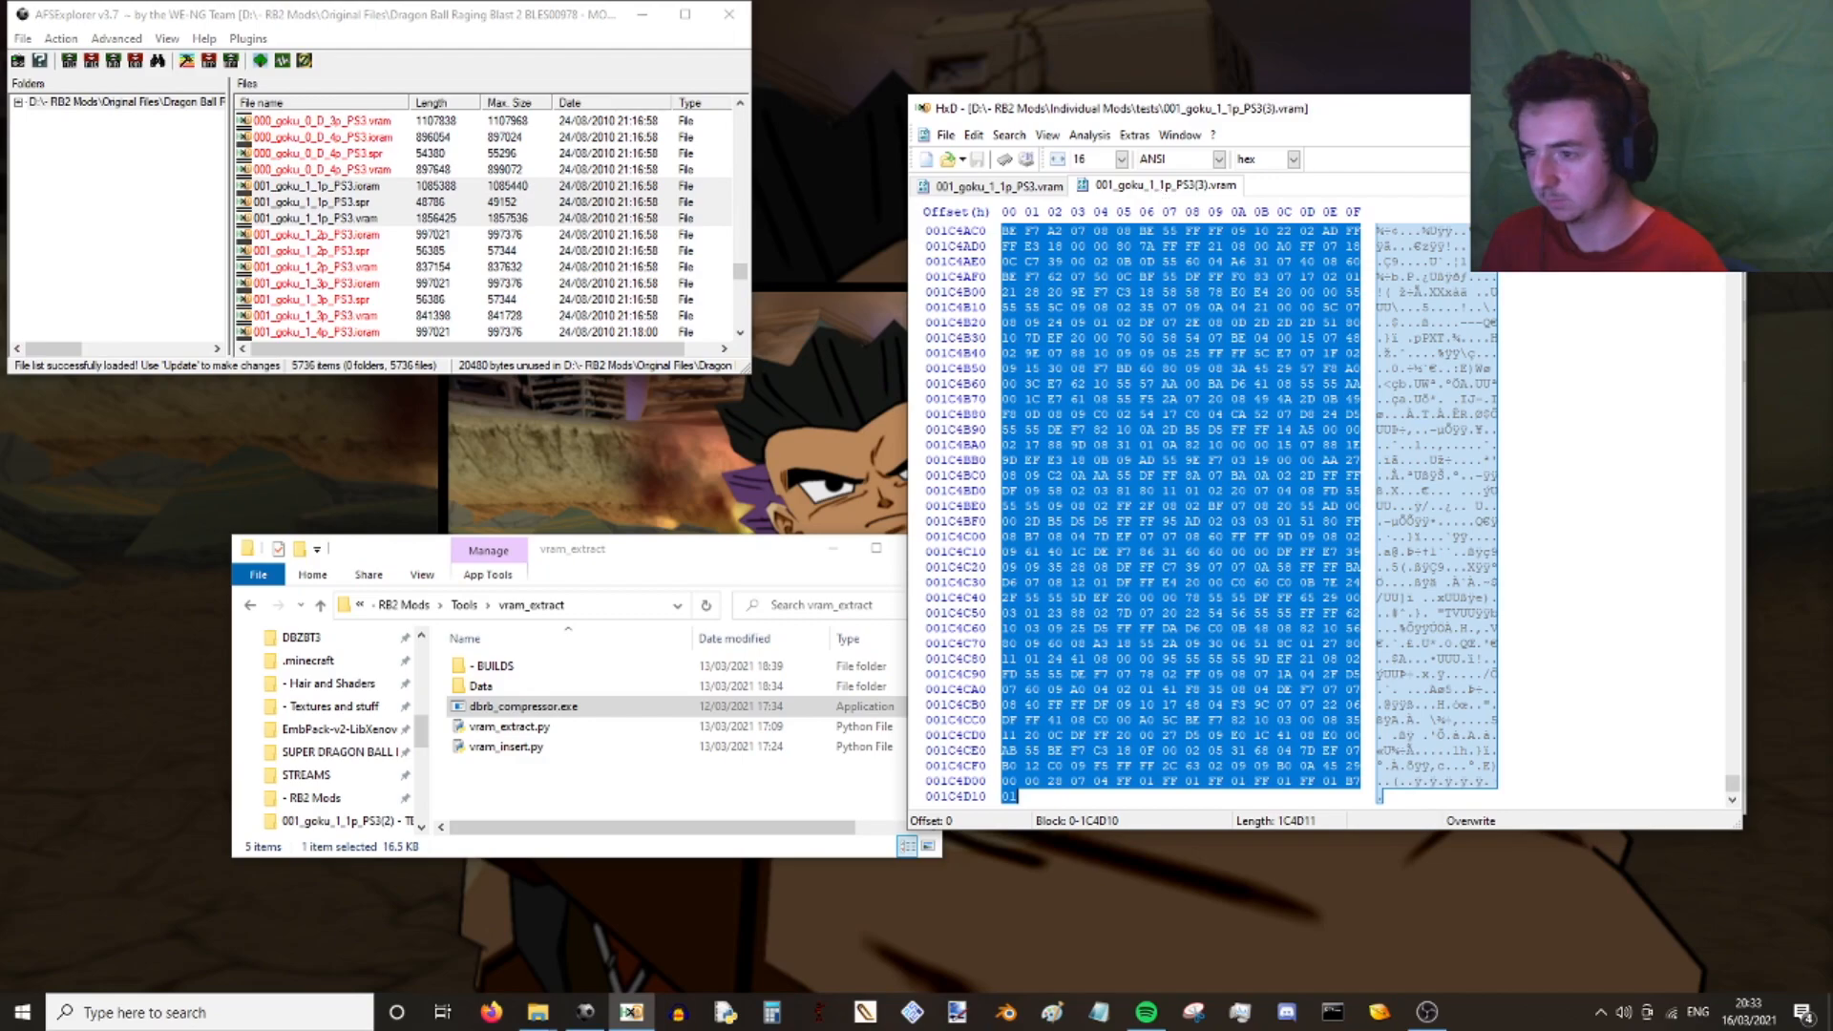
pyautogui.hotkey('alt', 'Tab')
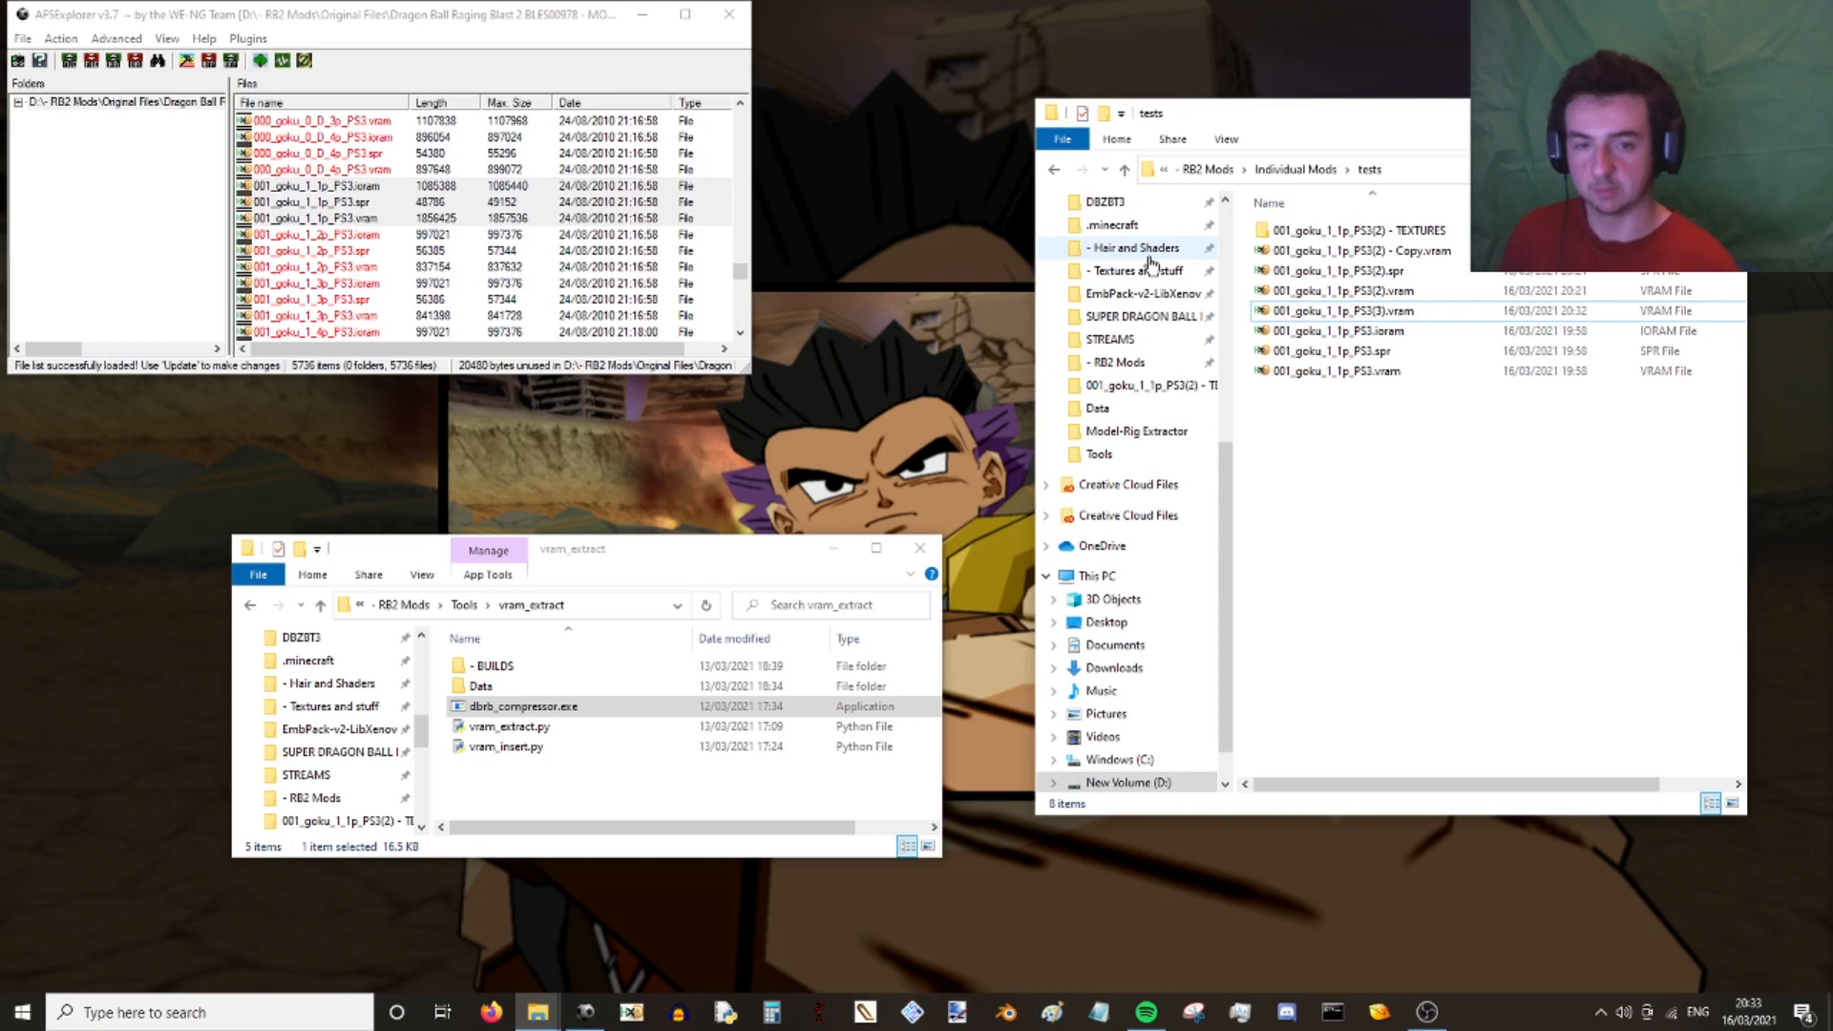
# - In AFSExplorer, reload the recent st_pack_battle_character_pt_ps3.afs from the Dragon Ball Raging Blast 2 BLES00978 - MODS folder
pyautogui.click(392, 39)
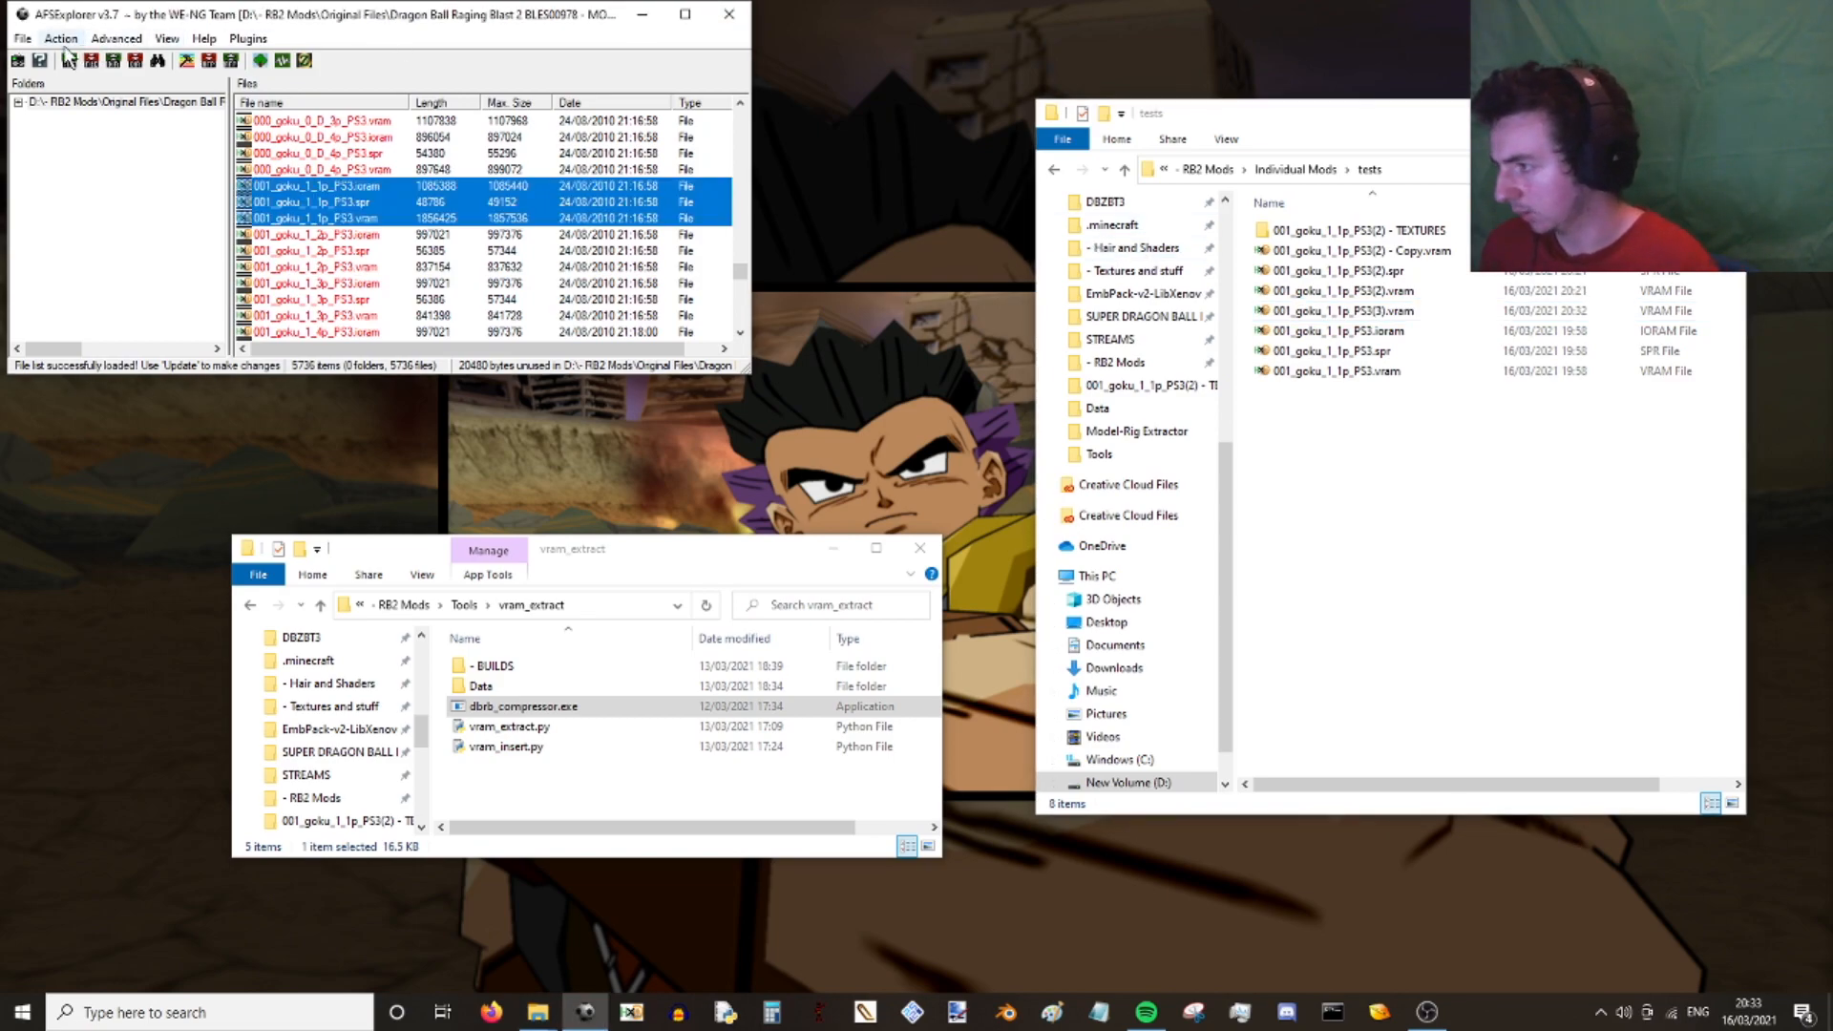
pyautogui.click(22, 38)
pyautogui.moveTo(123, 189)
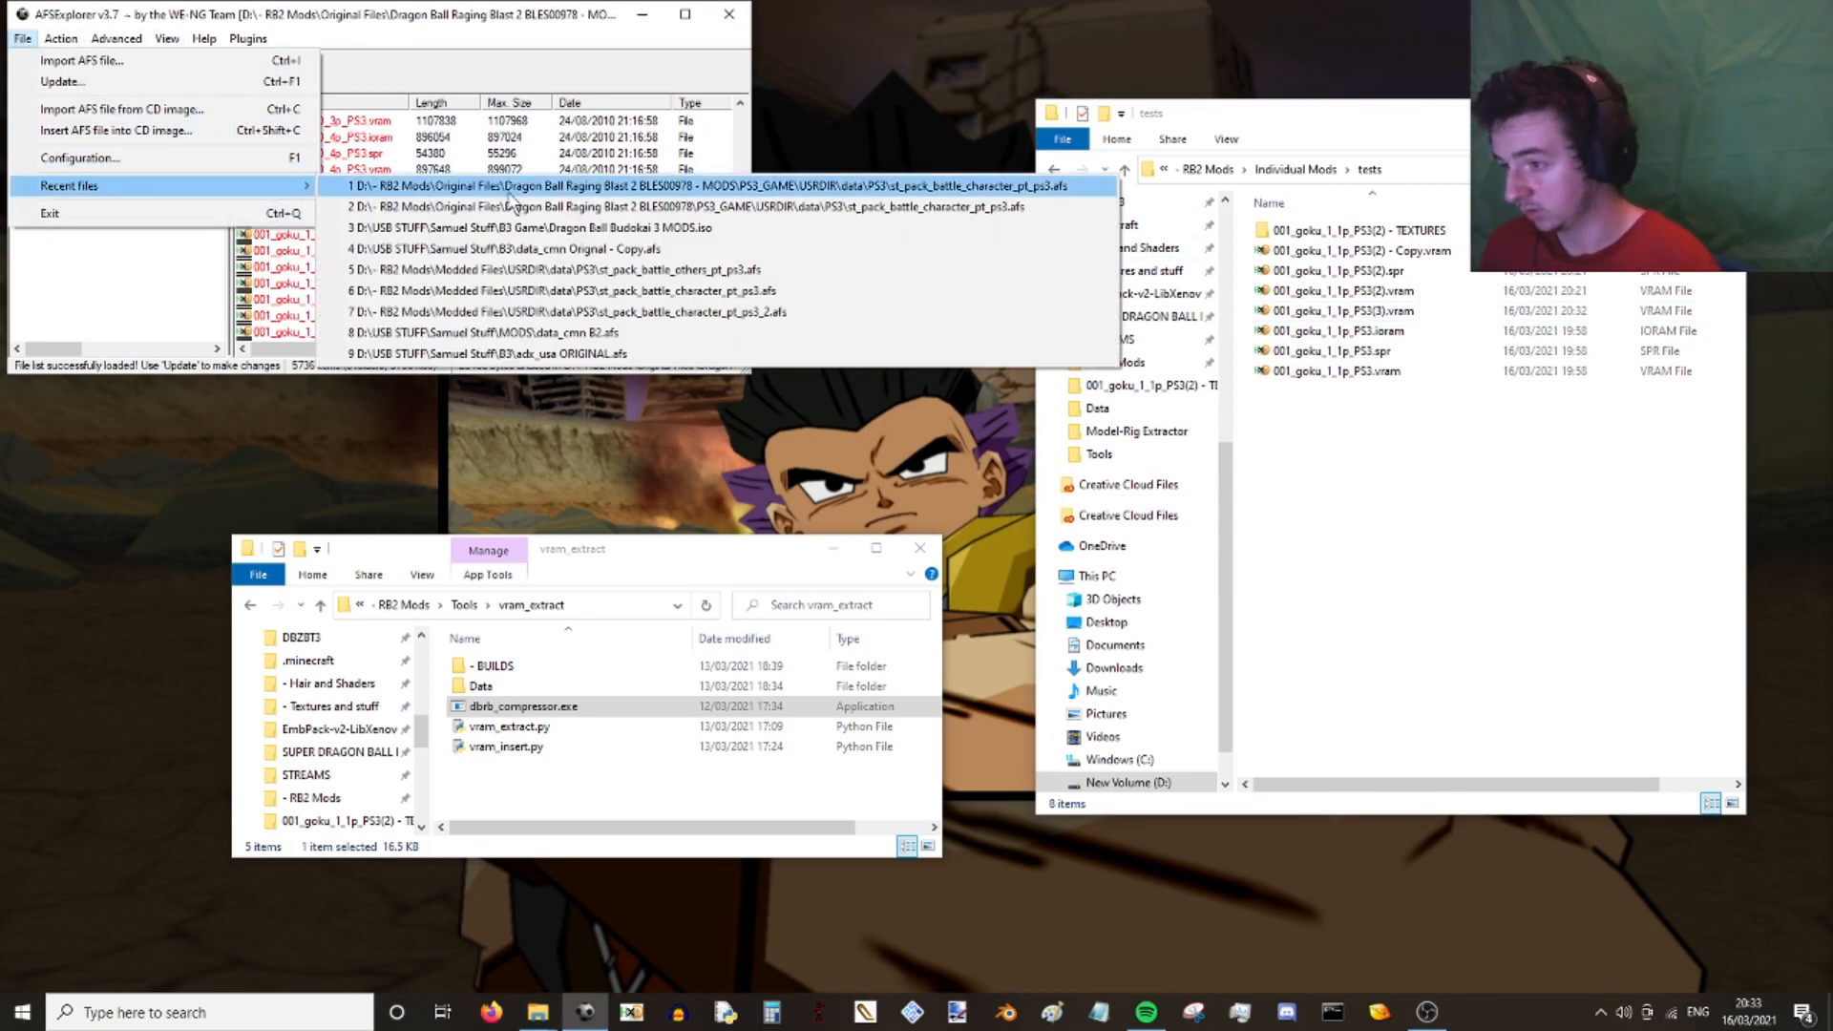
pyautogui.click(533, 189)
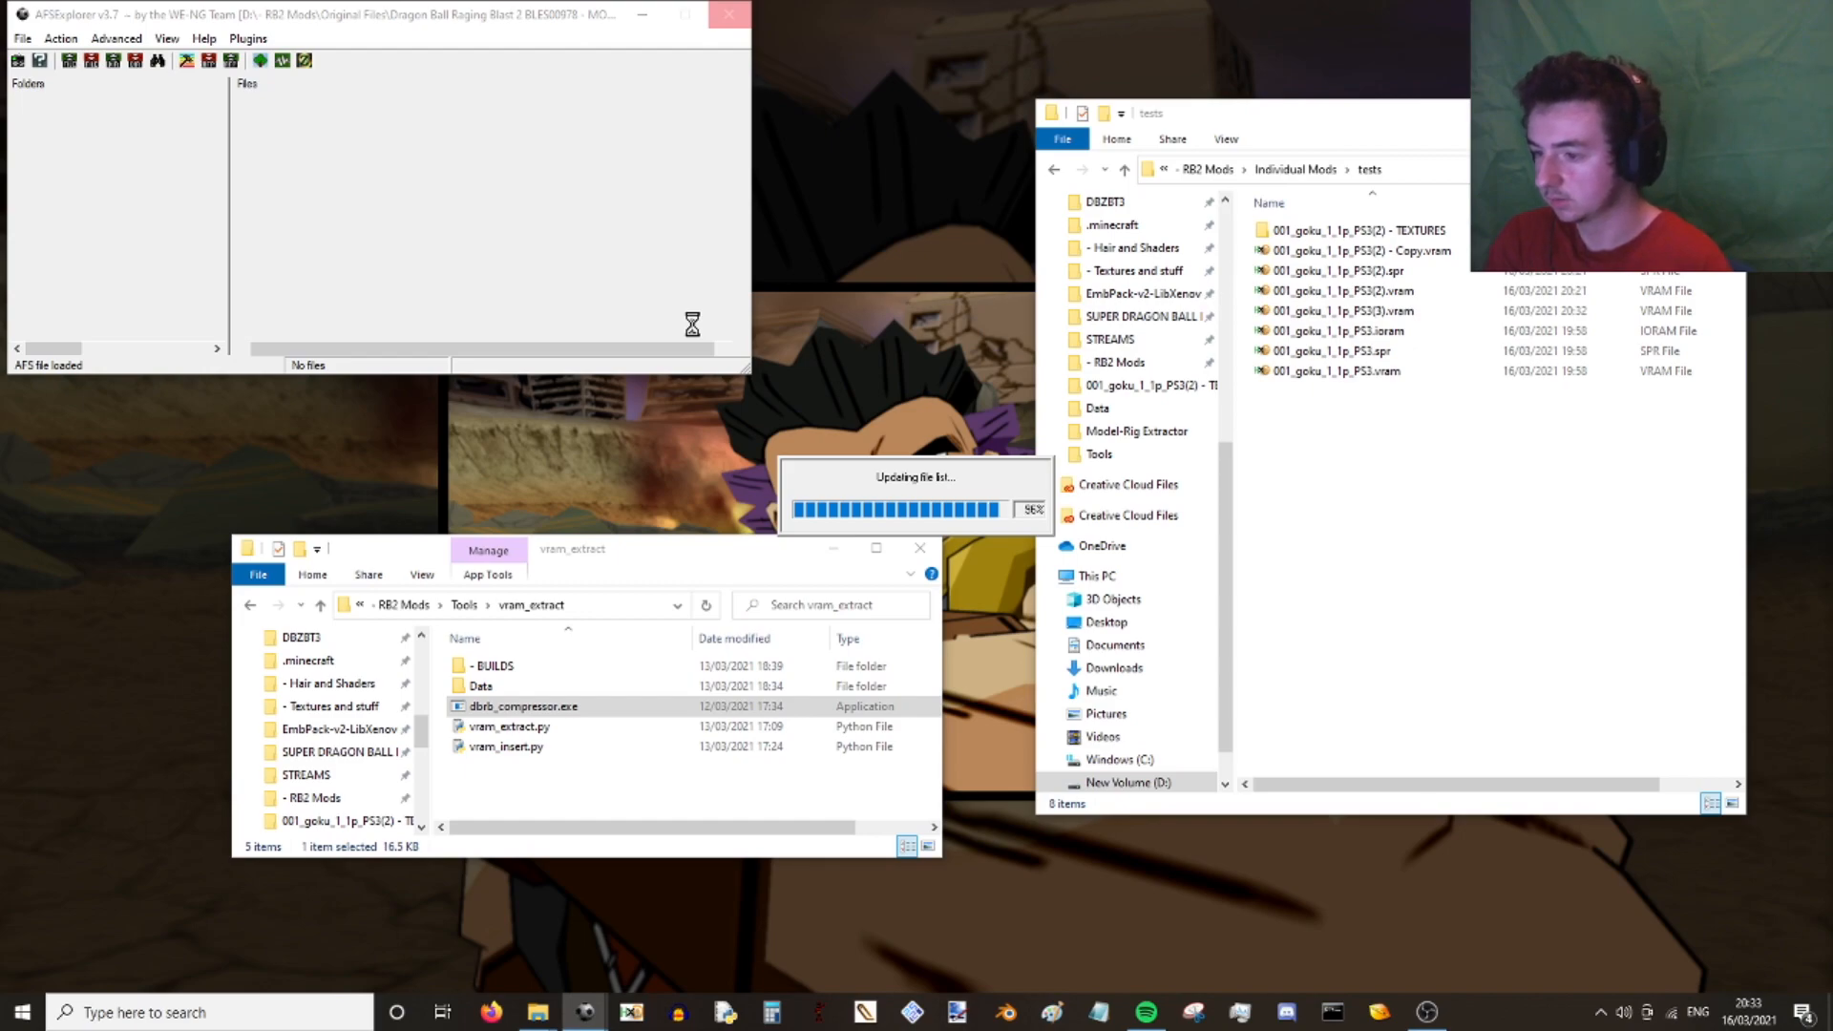
# - Find 001_goku_1_1p_PS3.vram in the archive's file list and start importing a replacement for it
pyautogui.click(614, 297)
pyautogui.press('0')
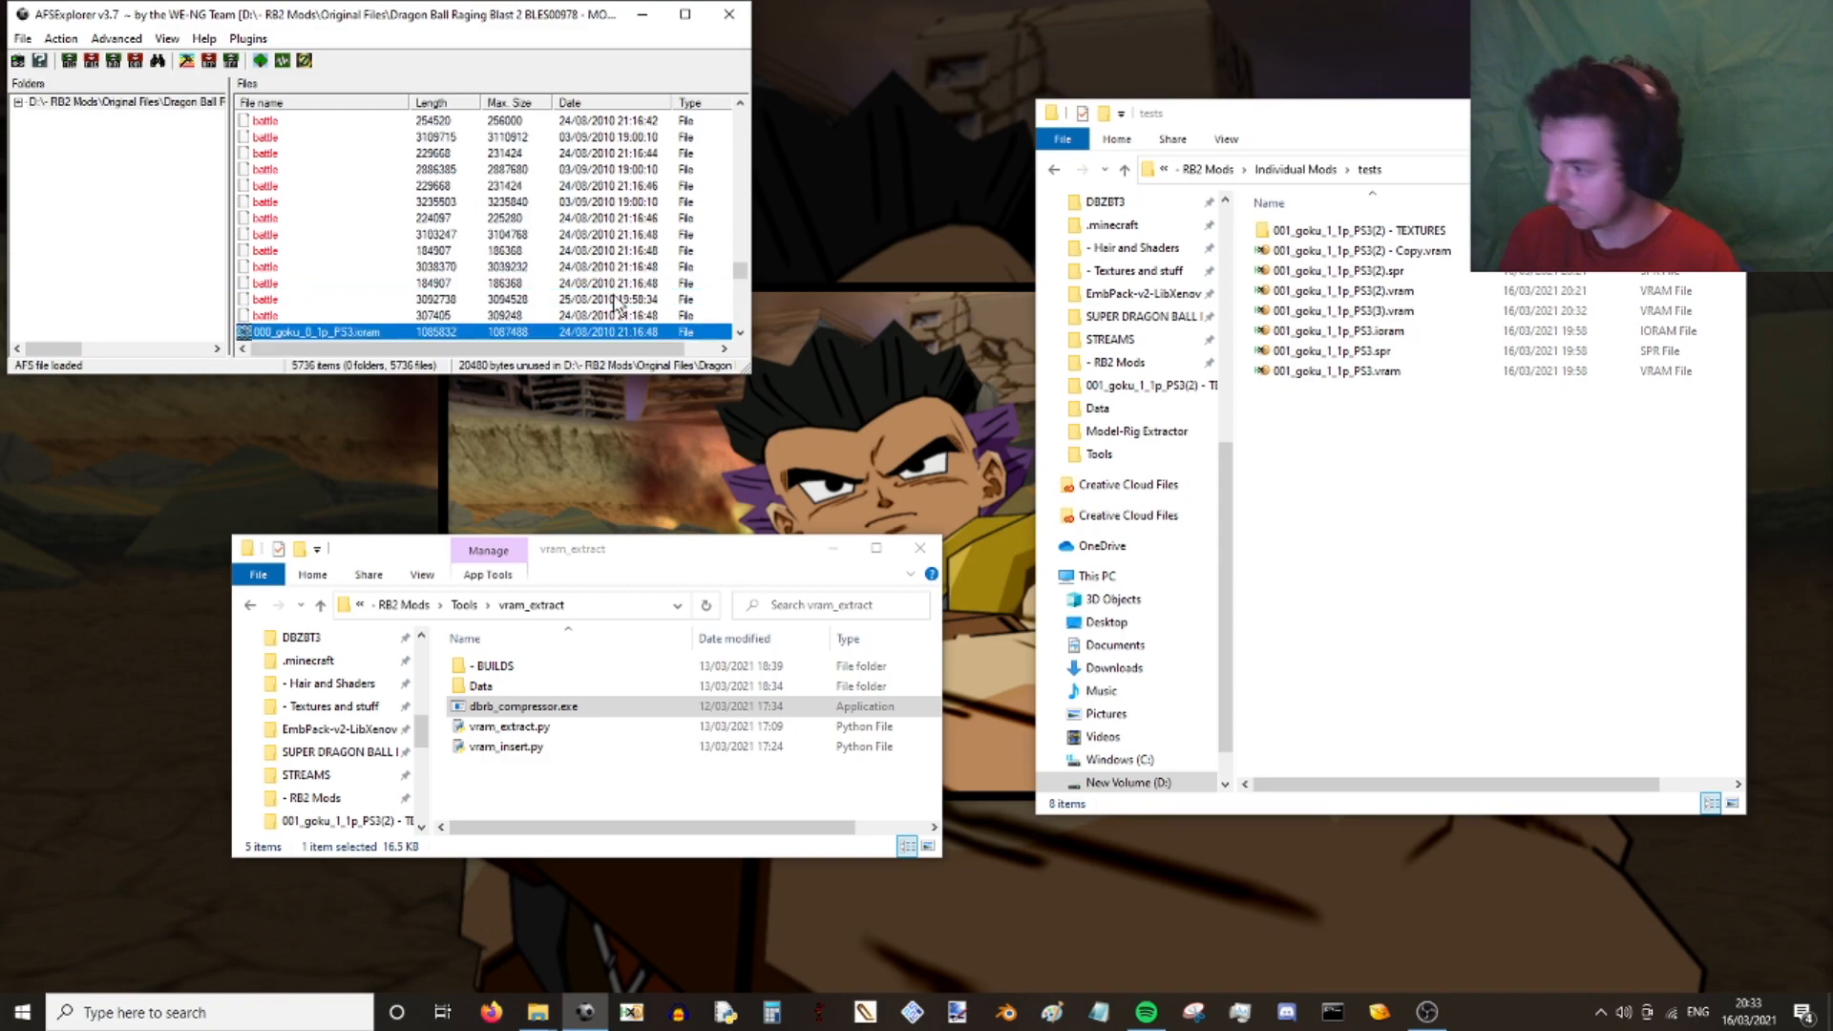
pyautogui.scroll(-15, 616, 304)
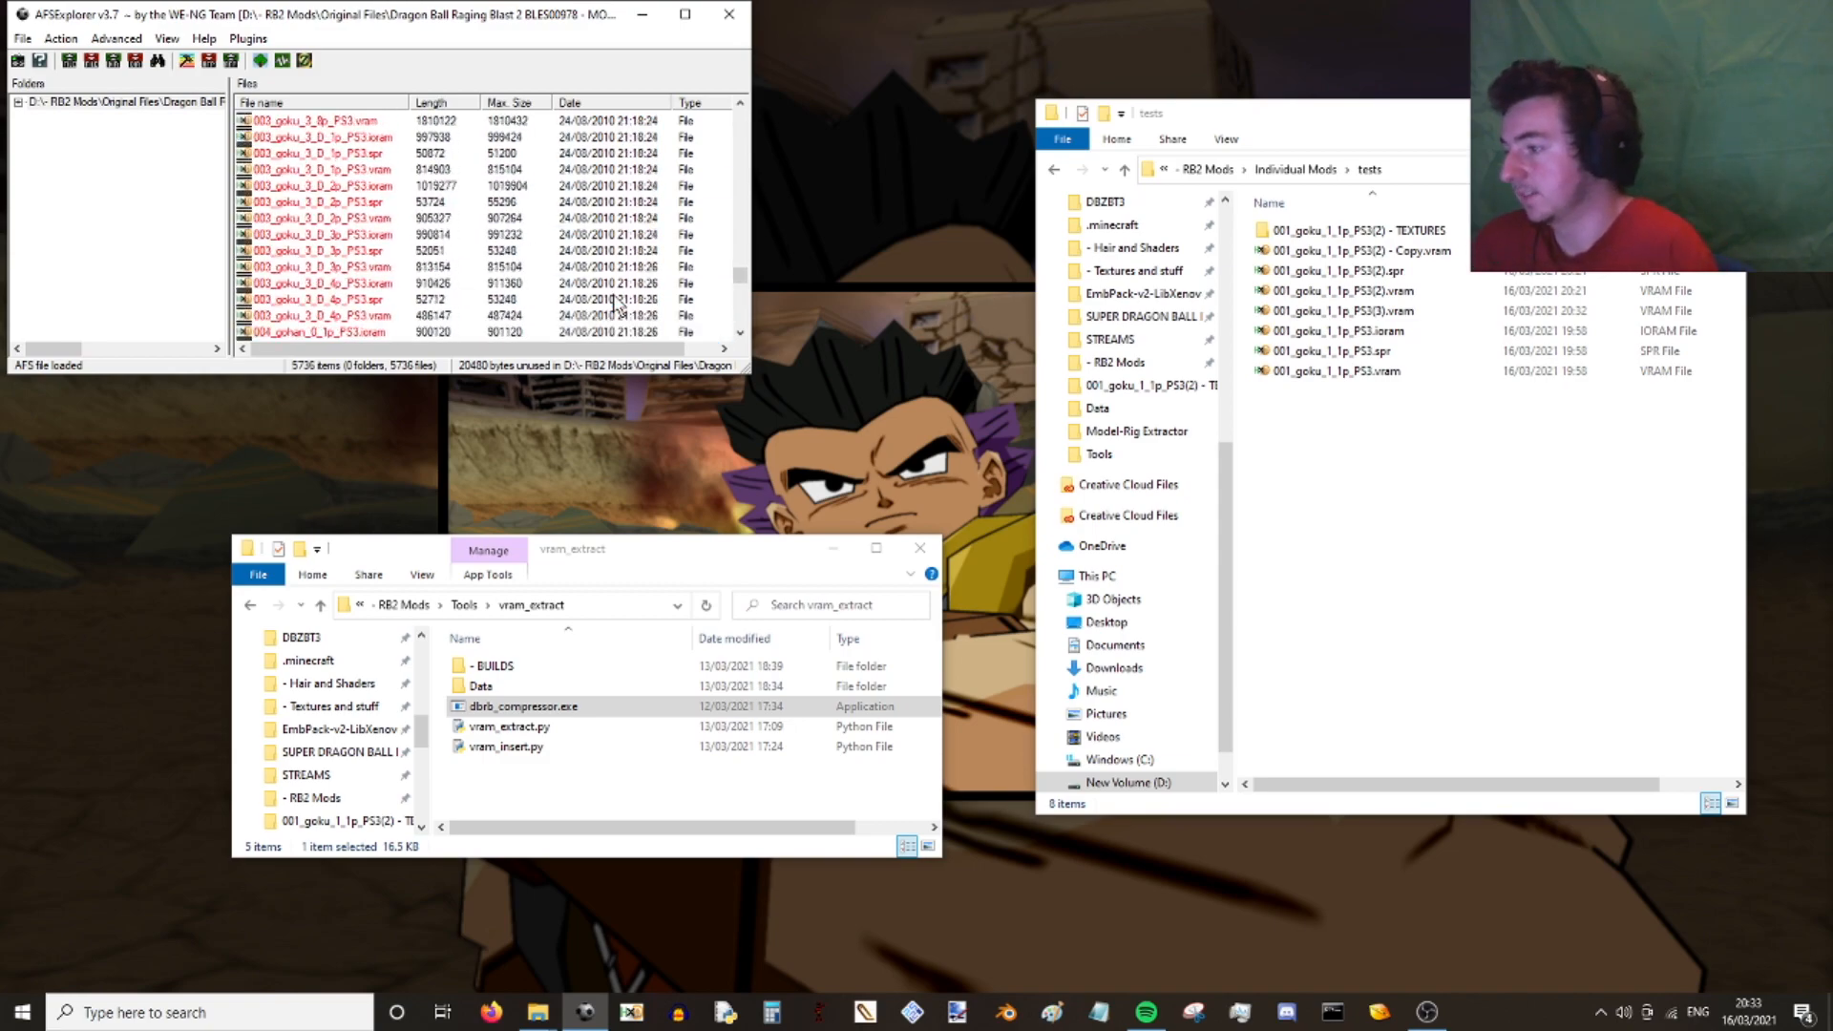
pyautogui.scroll(2, 363, 251)
pyautogui.scroll(15, 355, 239)
pyautogui.scroll(8, 362, 241)
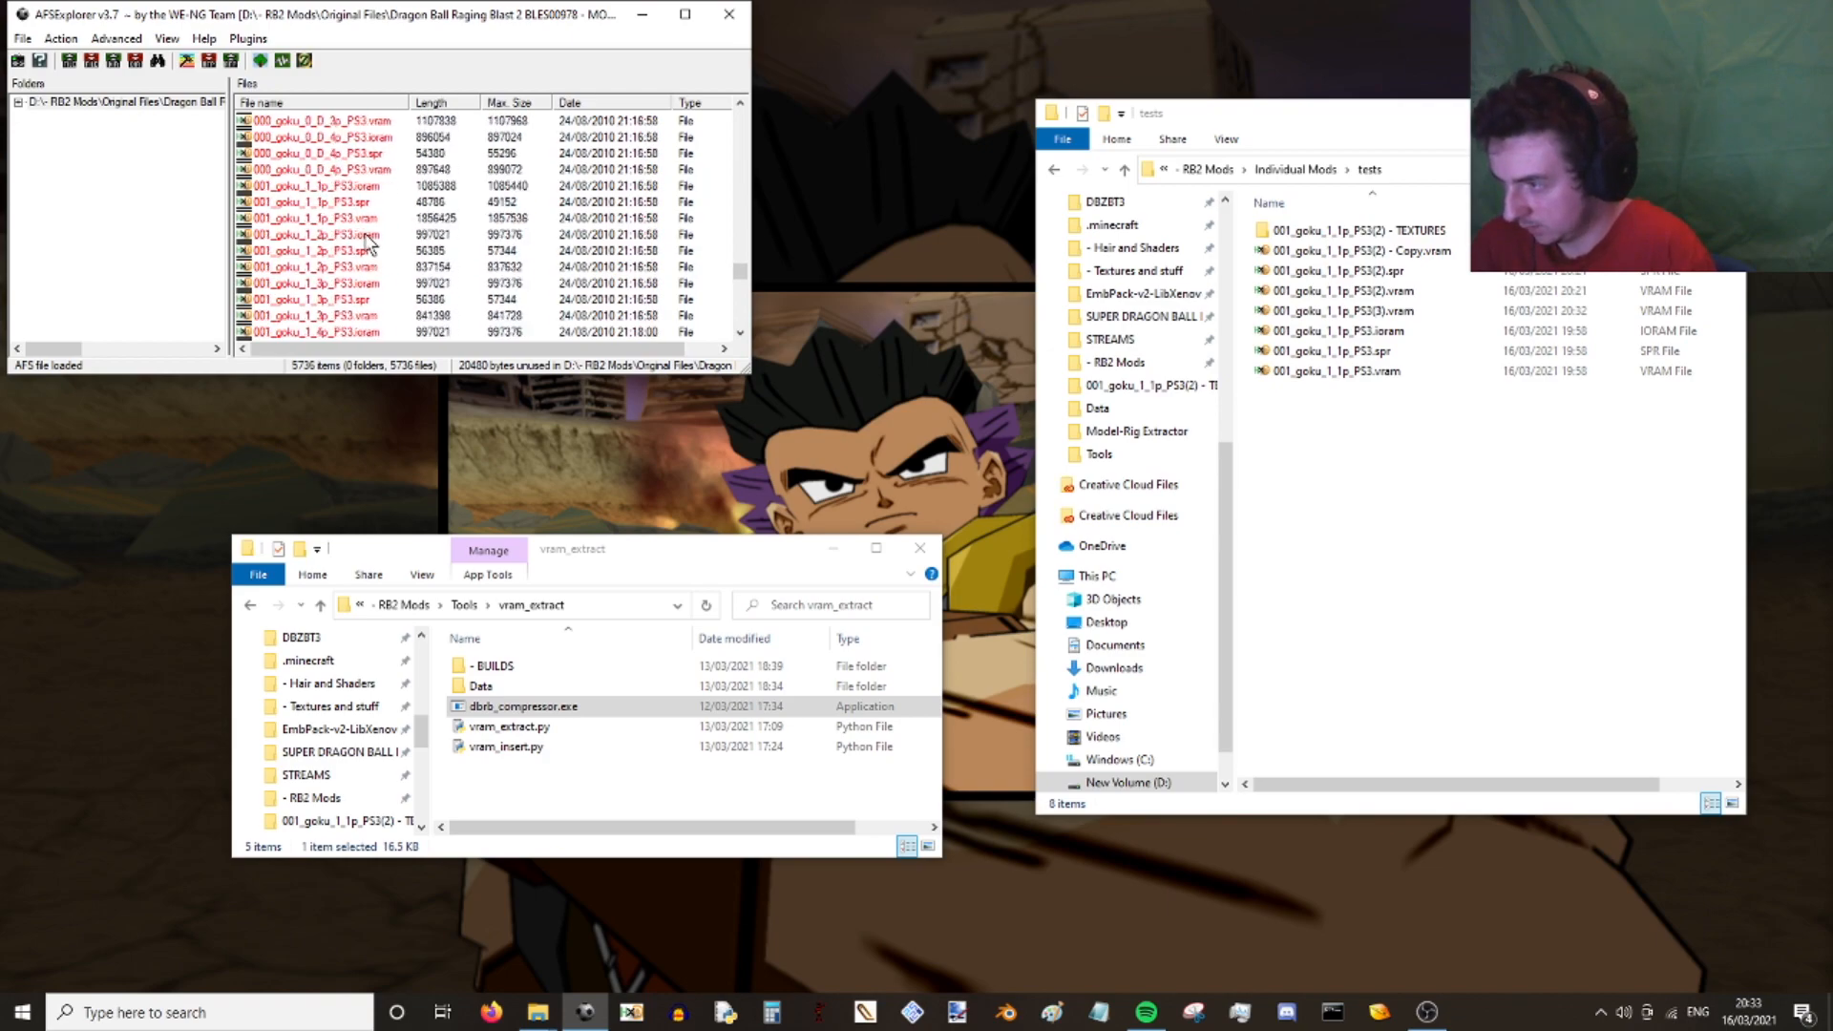
pyautogui.click(350, 190)
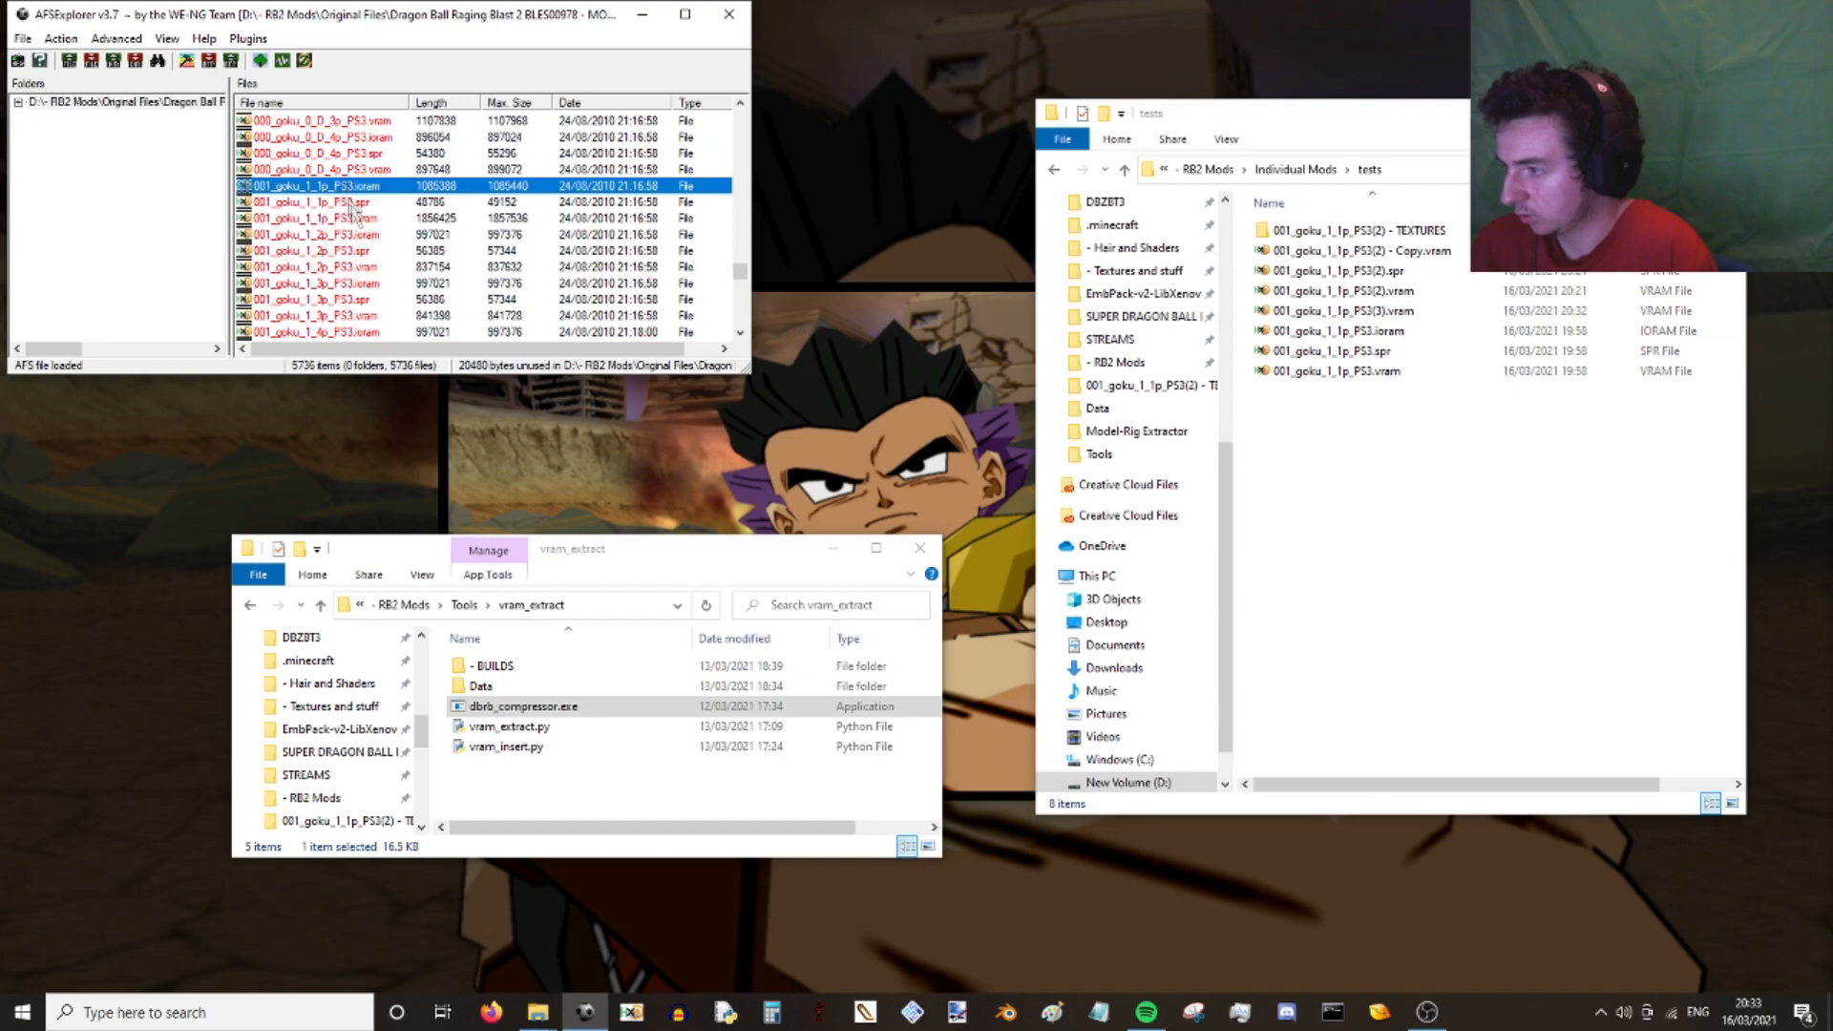
pyautogui.rightClick(350, 218)
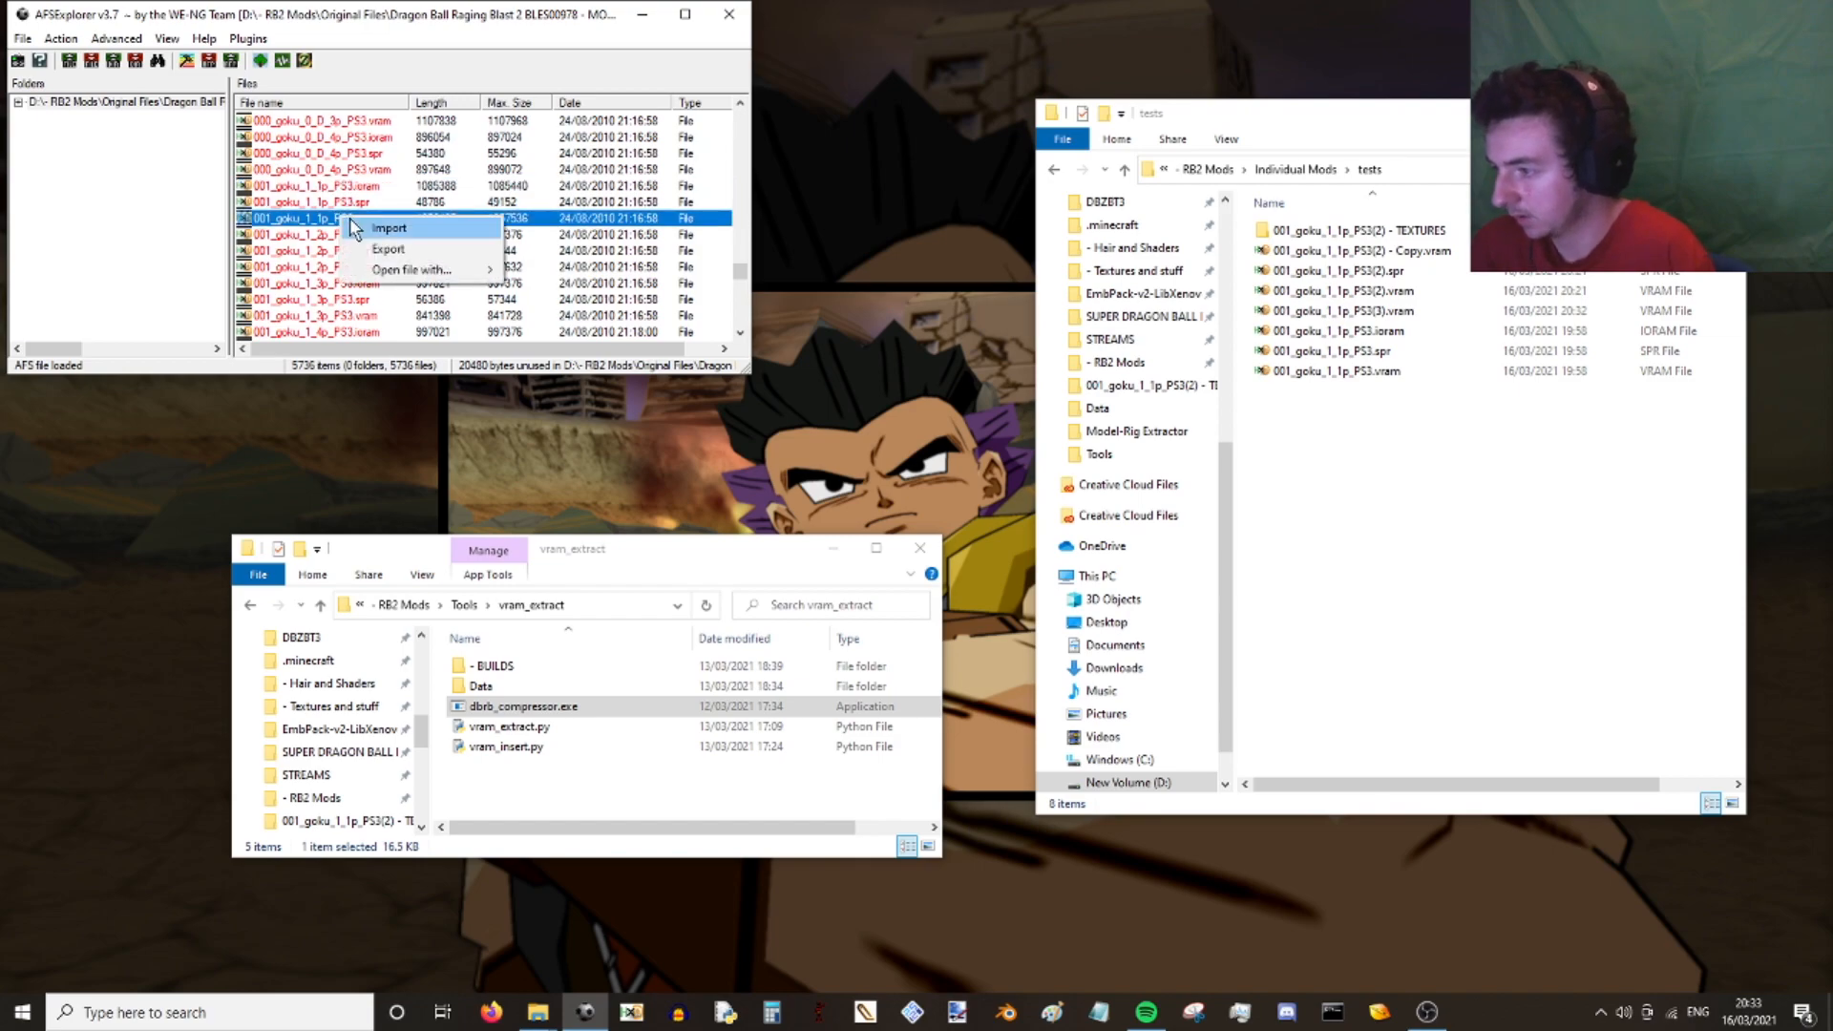
pyautogui.click(355, 226)
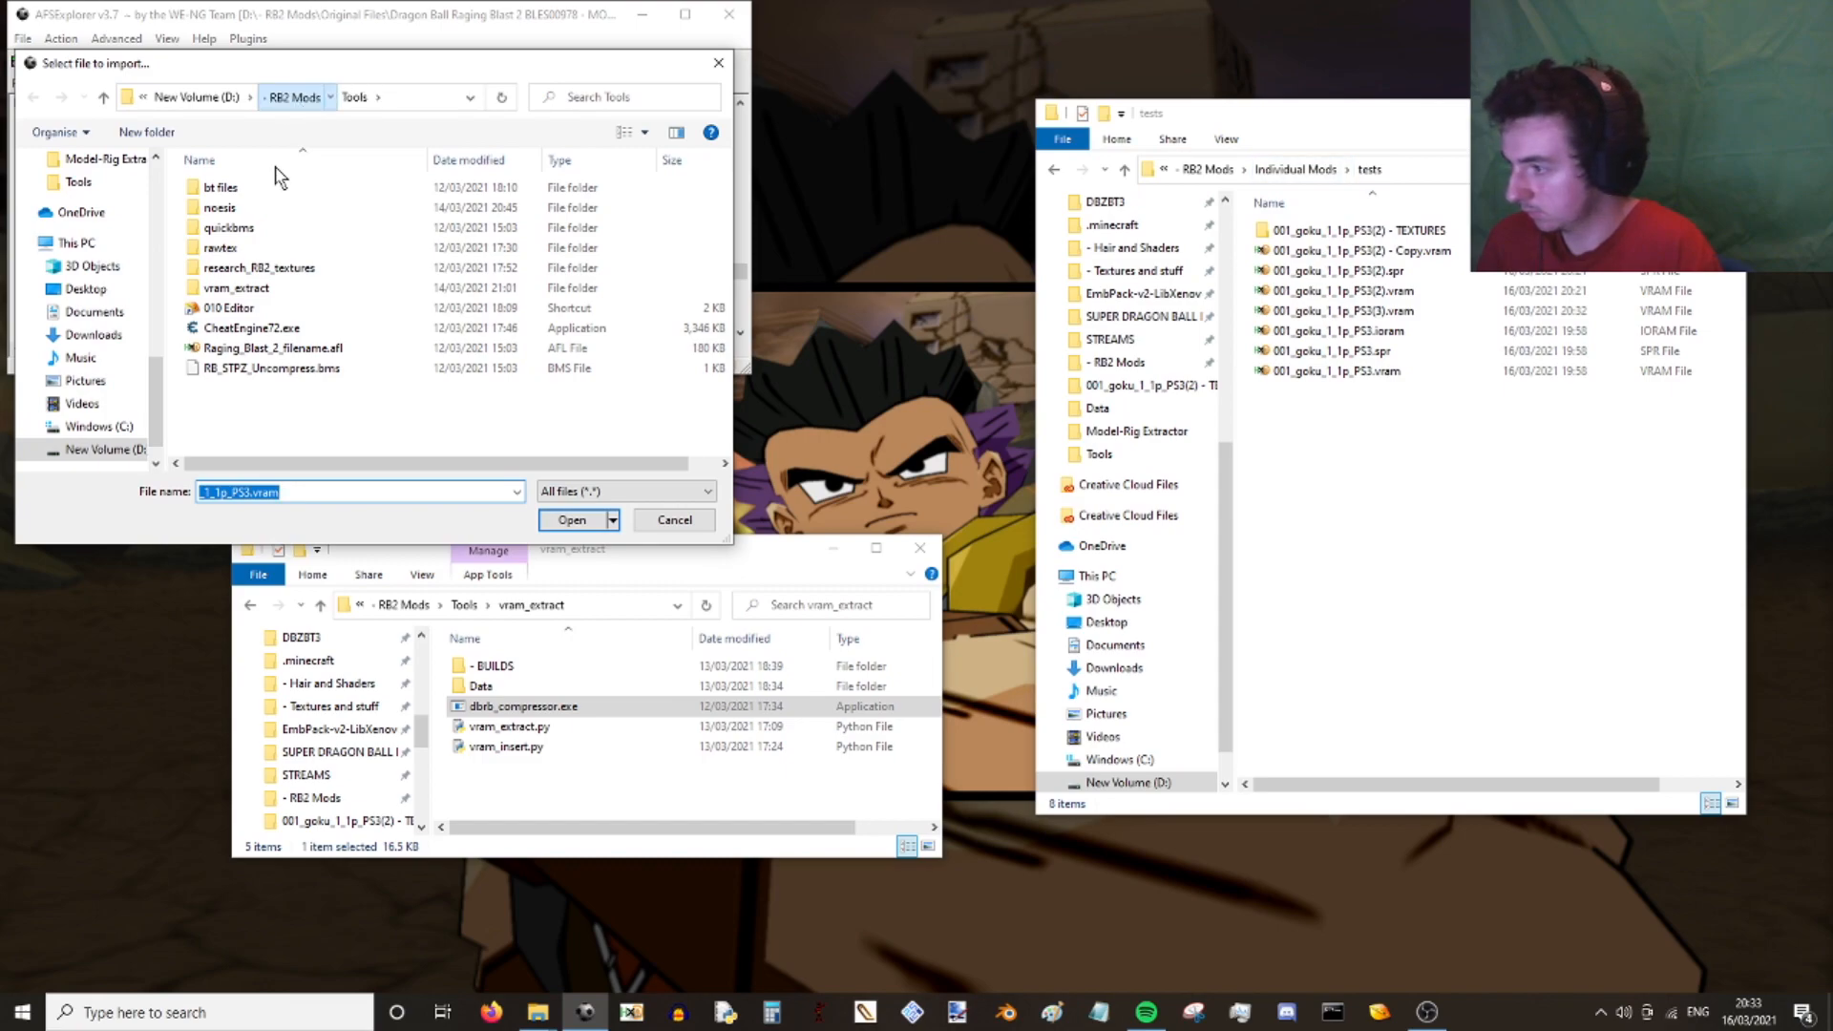
# - Choose 001_goku_1_1p_PS3(3).vram from the Individual Mods\tests folder as the replacement file and import it
pyautogui.click(294, 97)
pyautogui.doubleClick(229, 188)
pyautogui.click(228, 290)
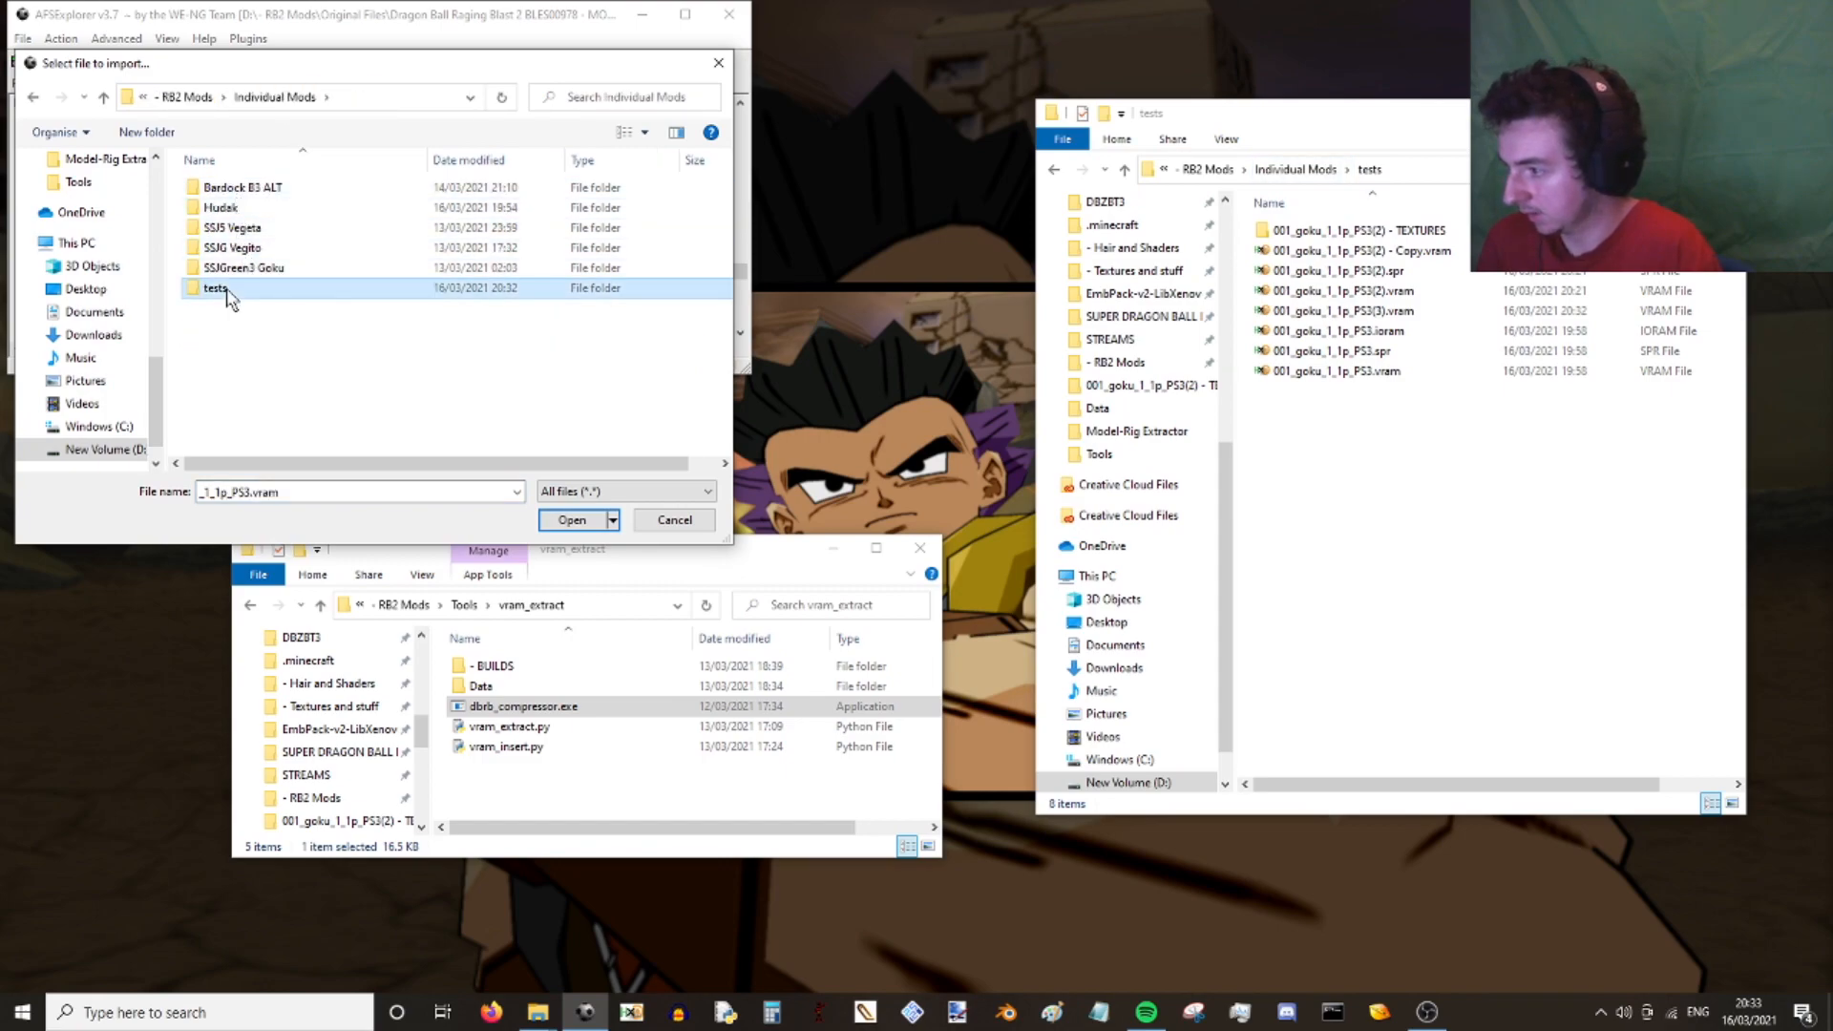
pyautogui.doubleClick(228, 290)
pyautogui.click(334, 270)
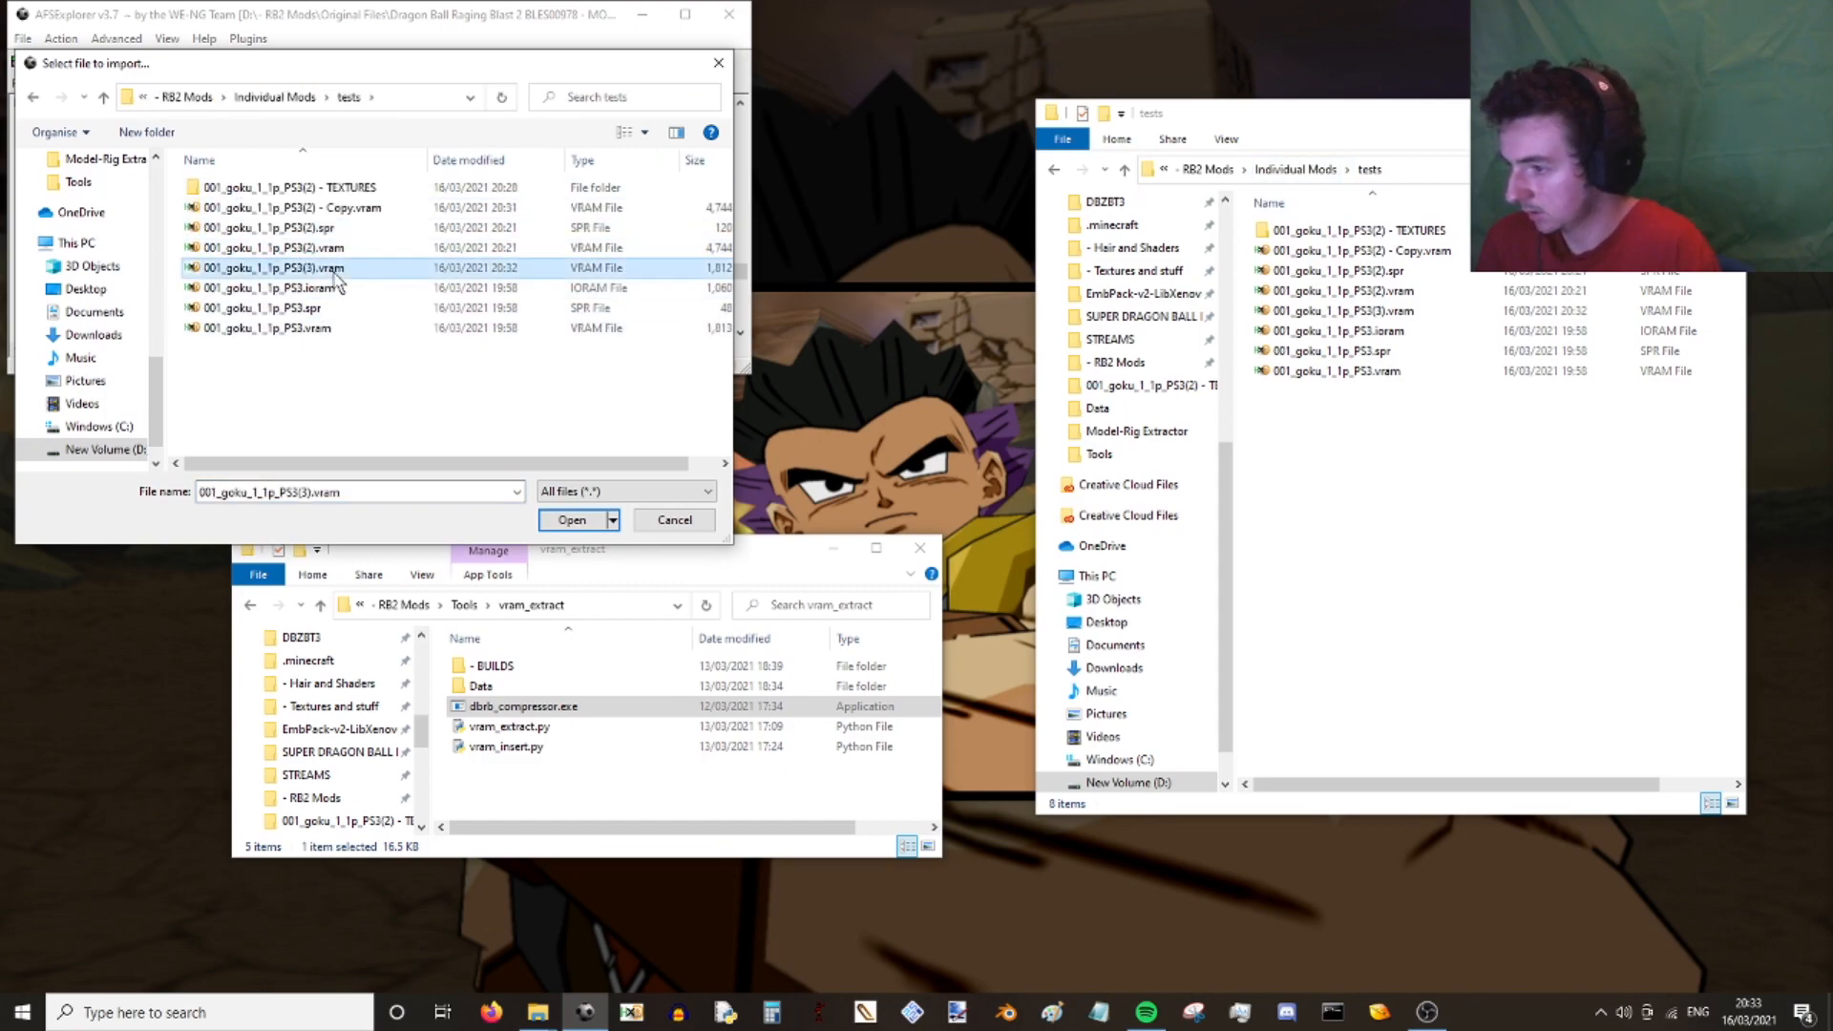
pyautogui.doubleClick(335, 273)
# - Compare the length and maximum size of the replaced 001_goku_1_1p_PS3.vram with the neighbouring archive entries
pyautogui.click(443, 239)
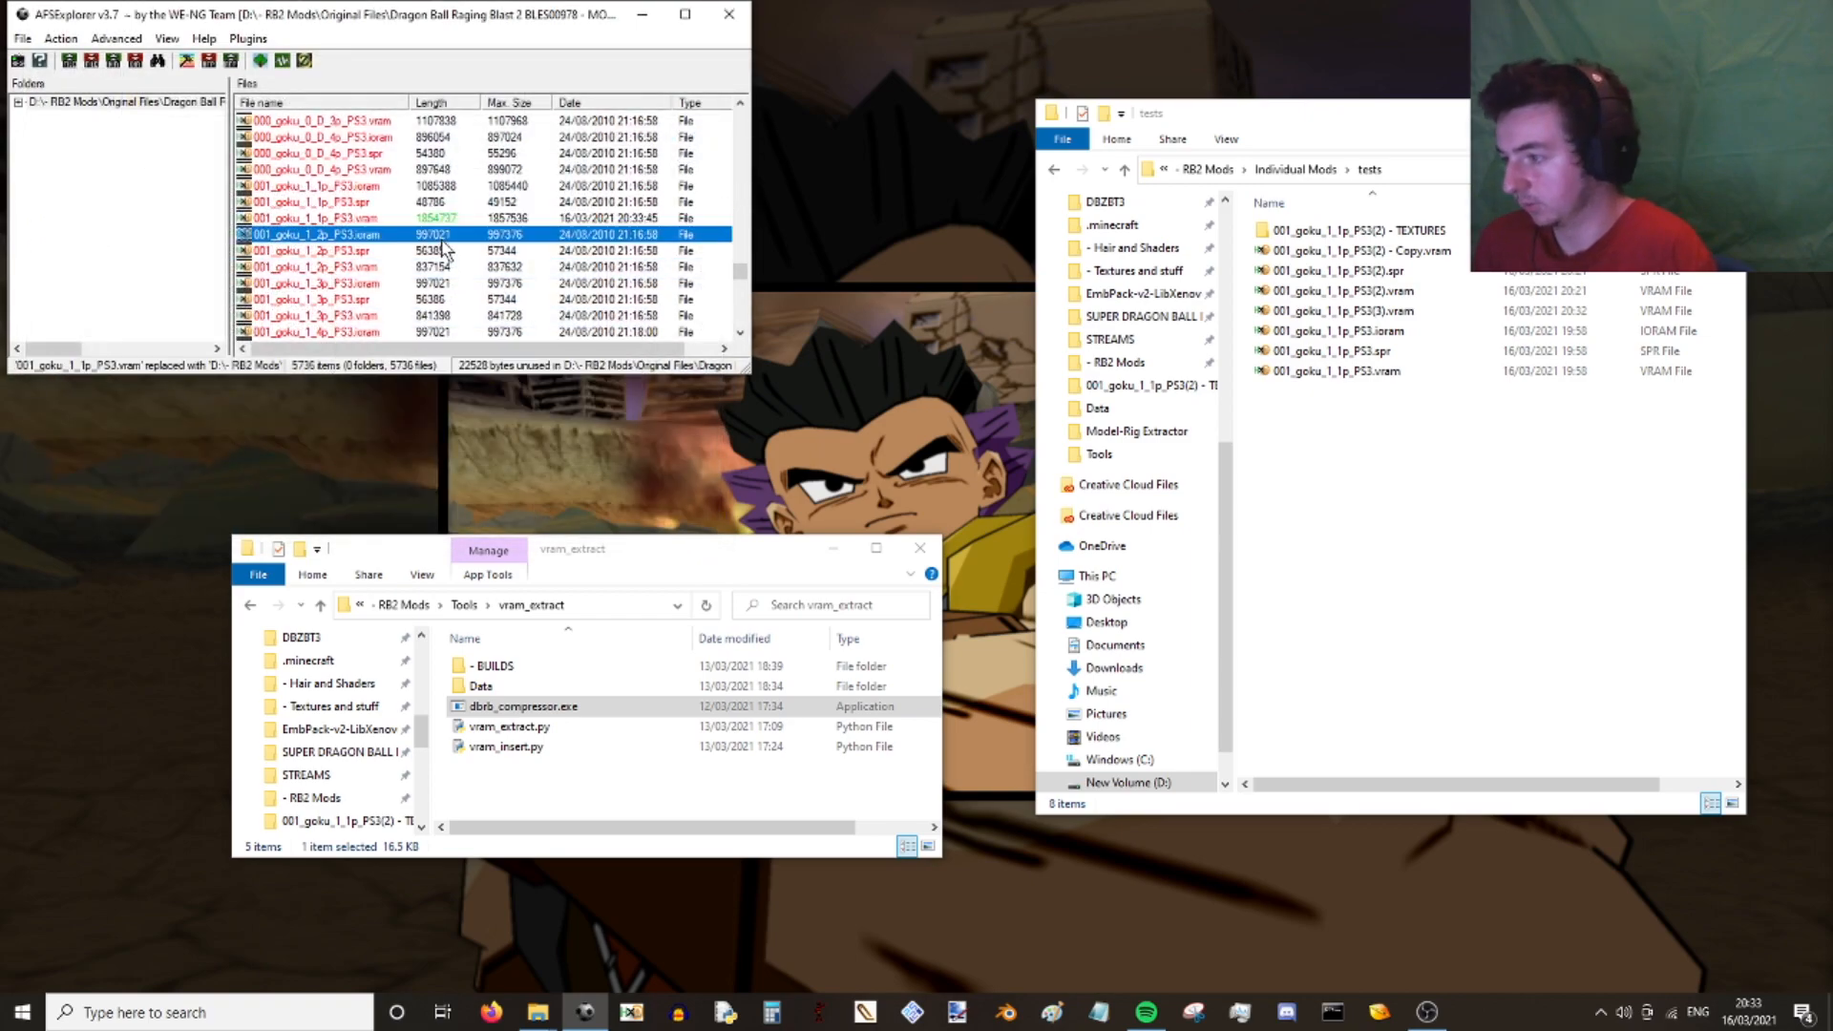
pyautogui.click(446, 220)
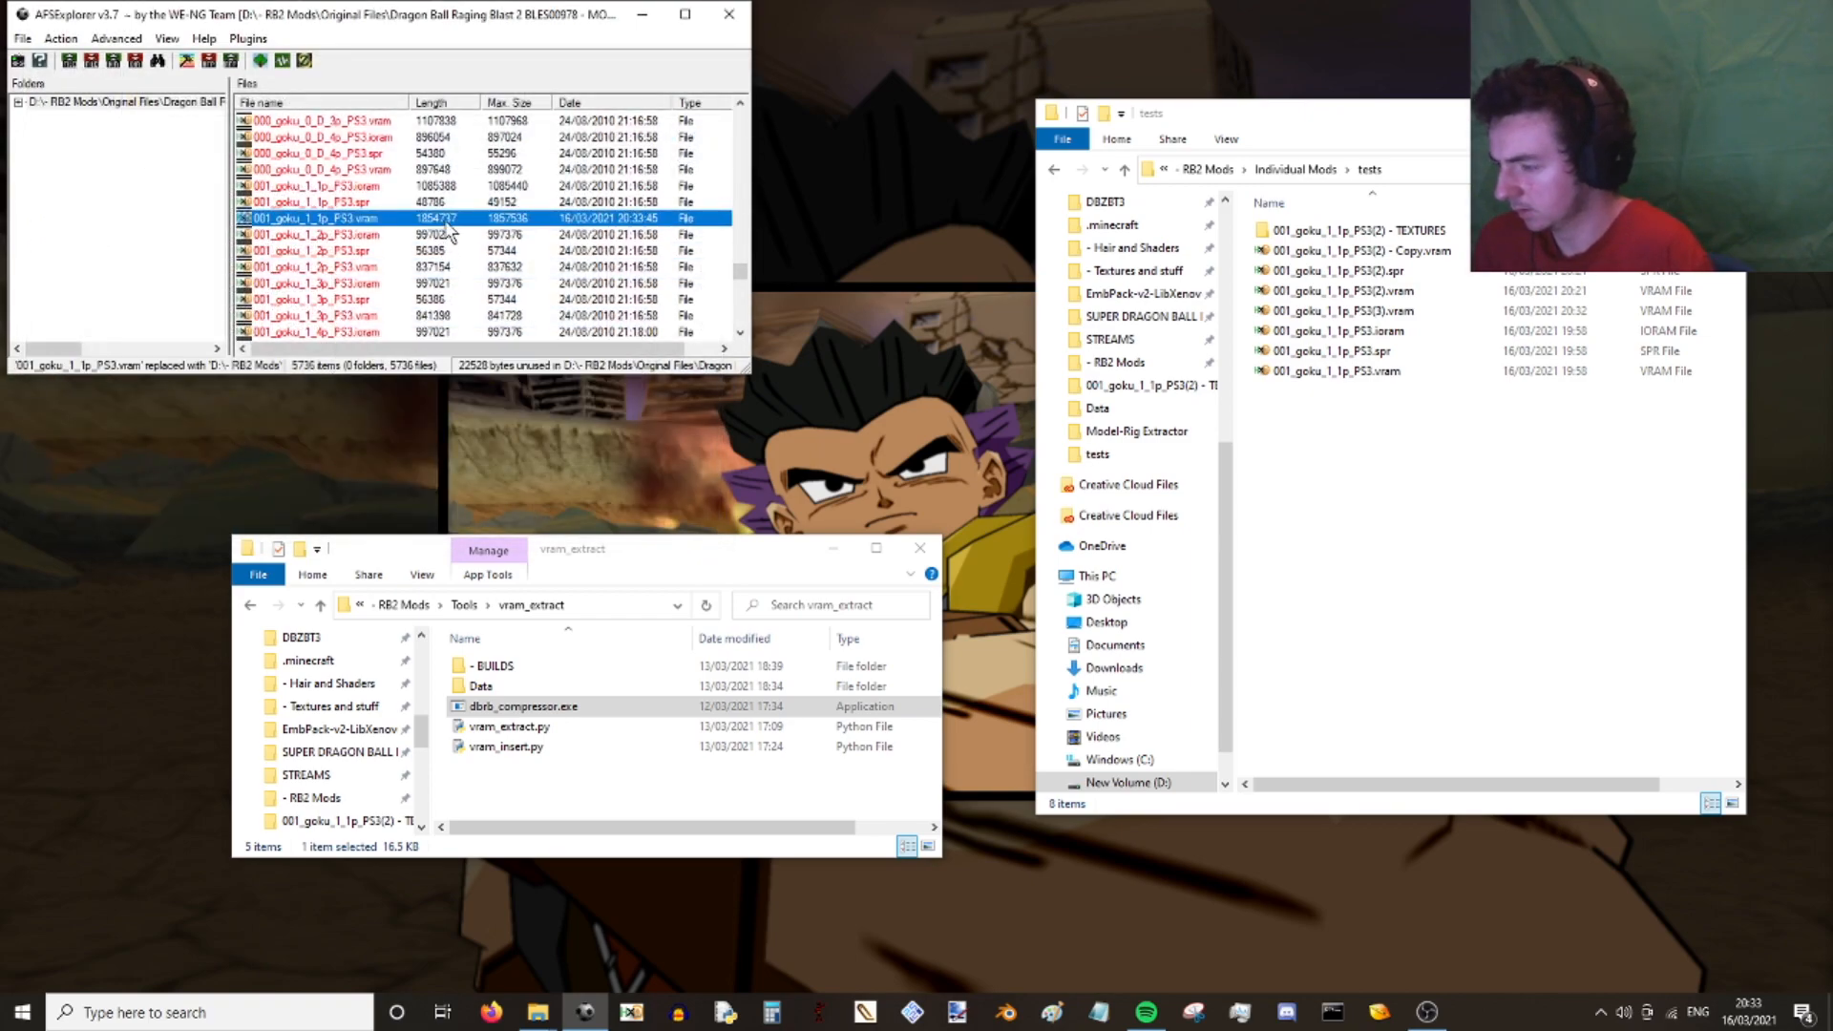
pyautogui.click(1497, 462)
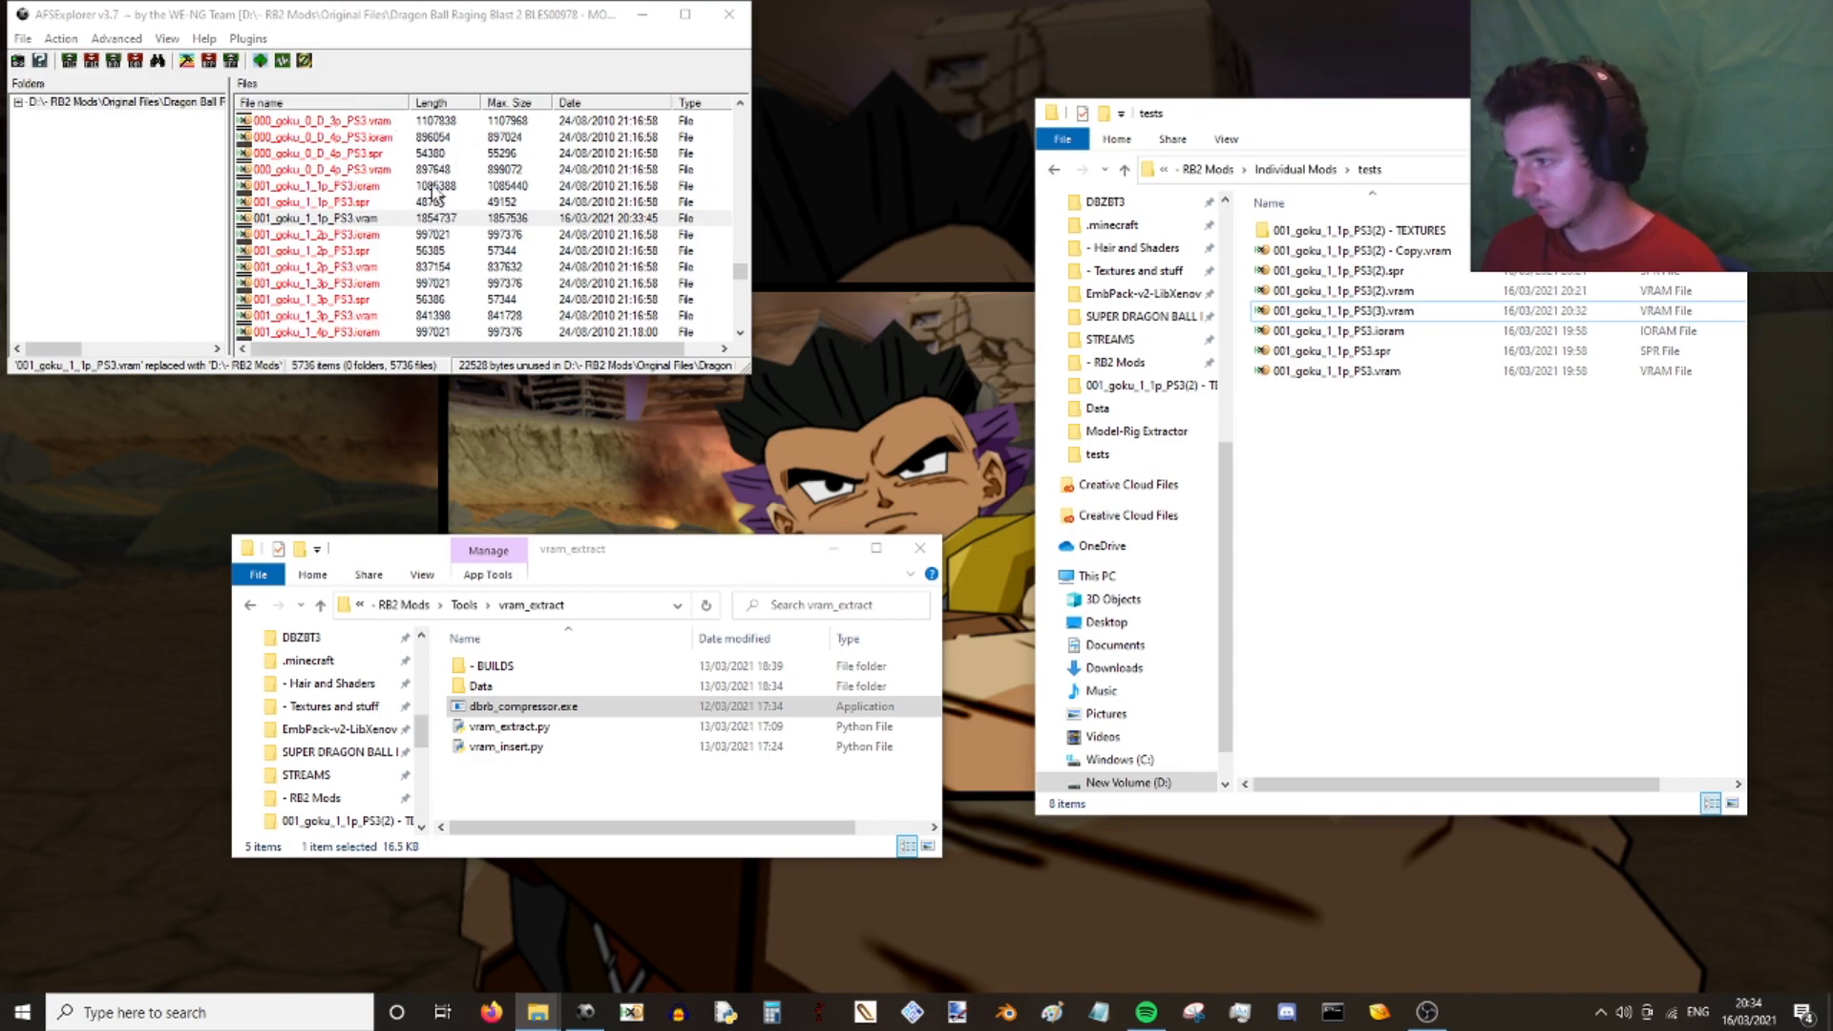
pyautogui.click(454, 234)
pyautogui.click(451, 201)
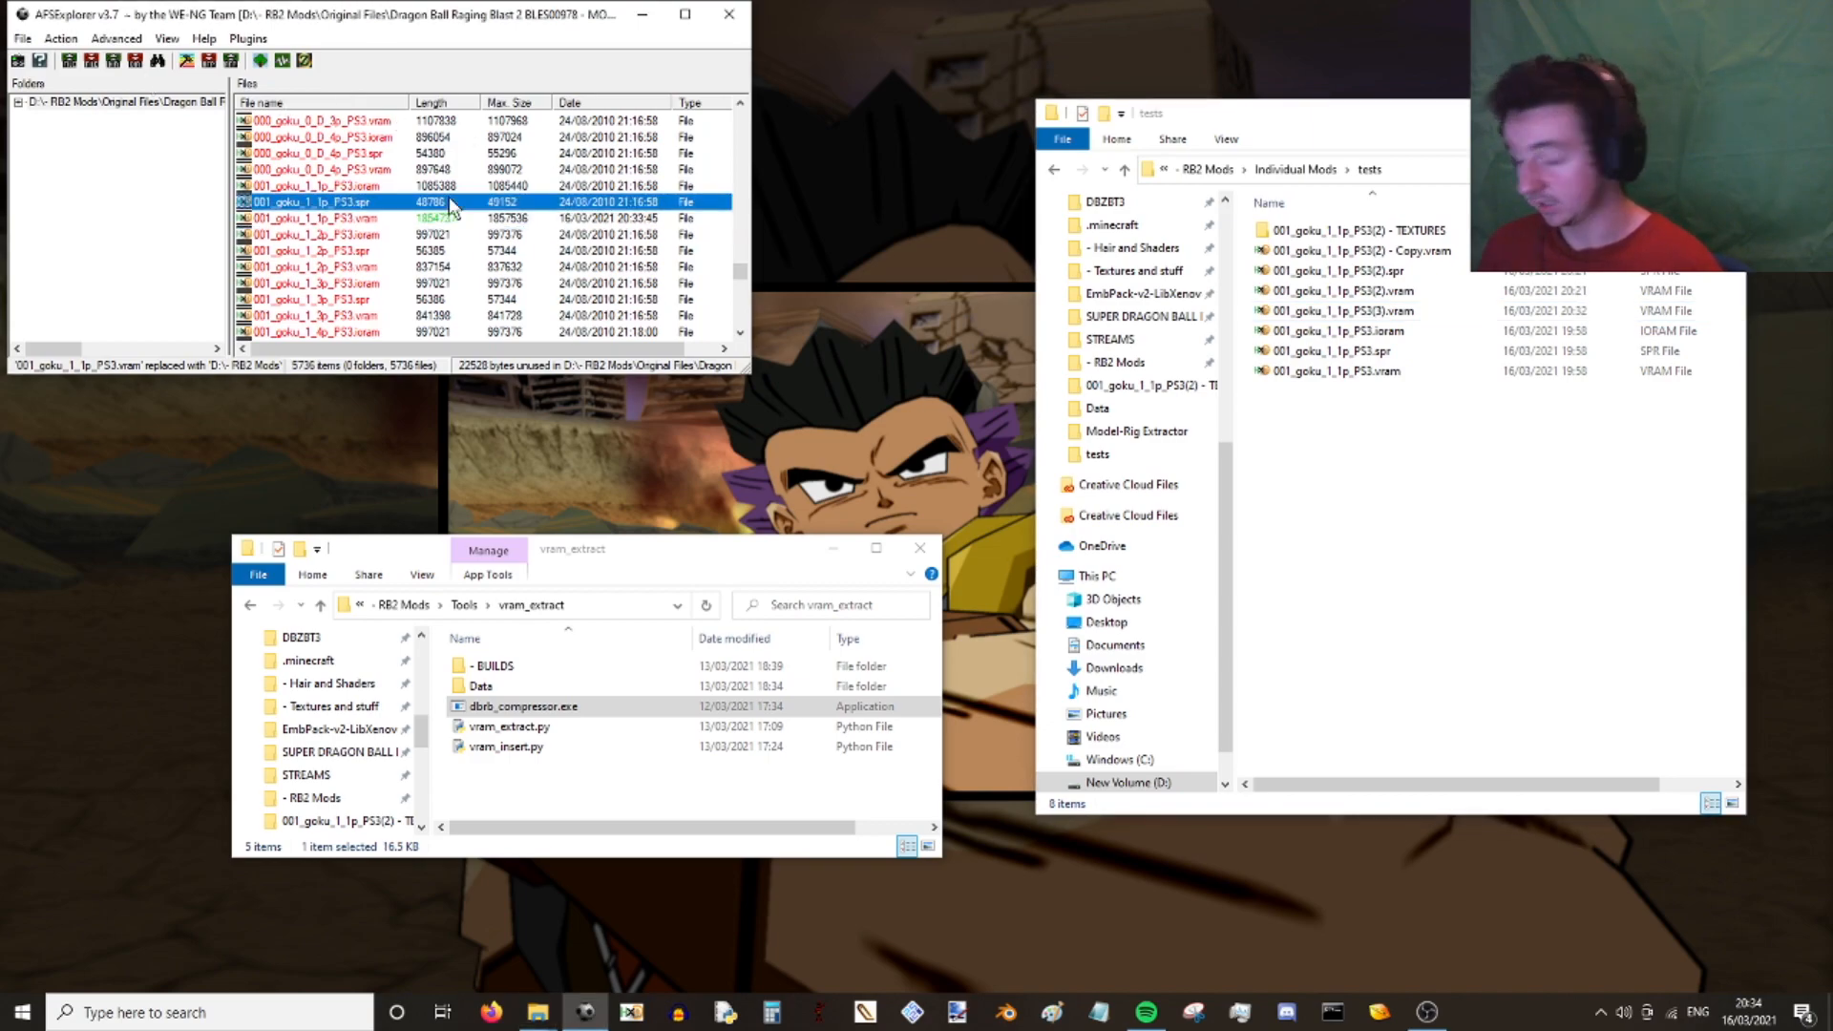